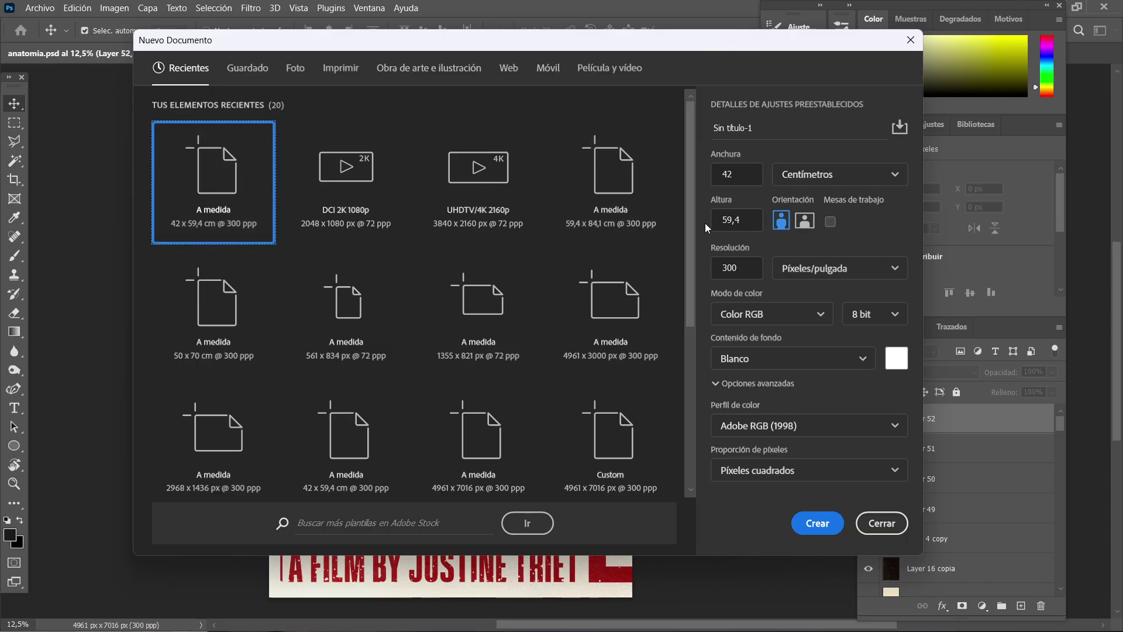
- Create a new 42 x 59,4 cm portrait document at 300 pixels per inch in RGB colour with a white background
{"action": "left_click", "coordinate": [834, 177]}
{"action": "left_click", "coordinate": [818, 205]}
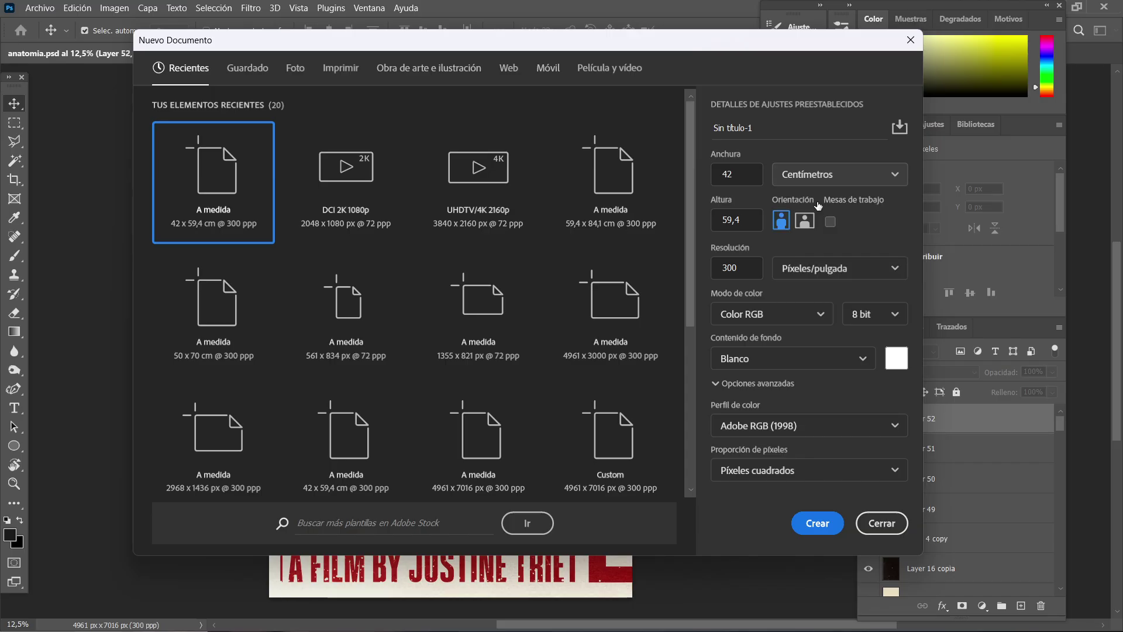
{"action": "left_click", "coordinate": [819, 174]}
{"action": "left_click", "coordinate": [810, 246]}
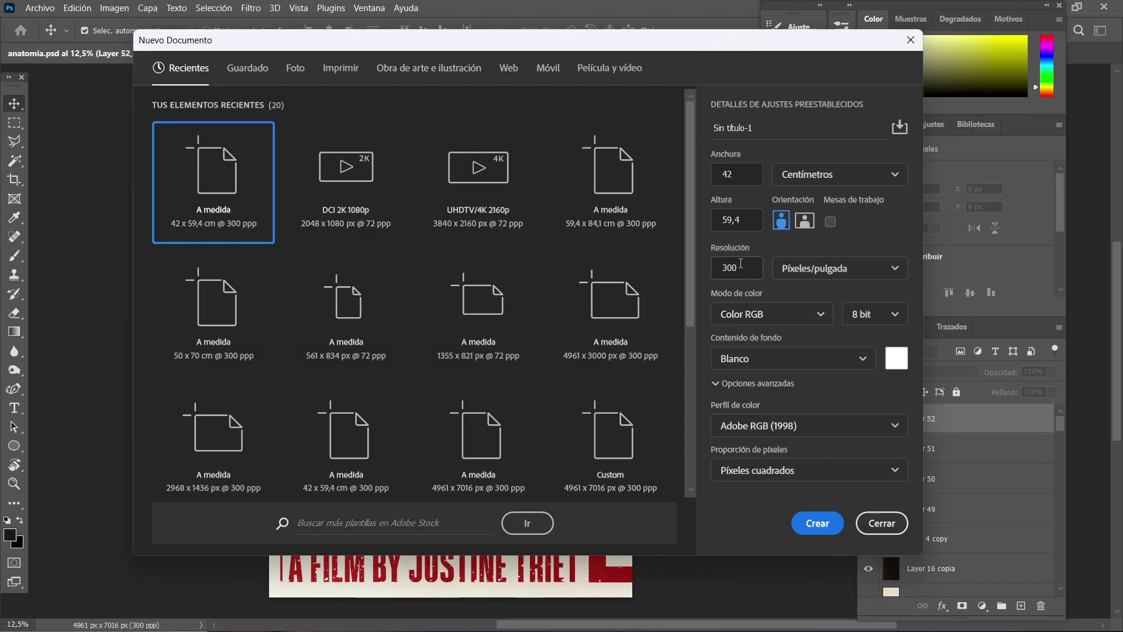
{"action": "left_click", "coordinate": [726, 266]}
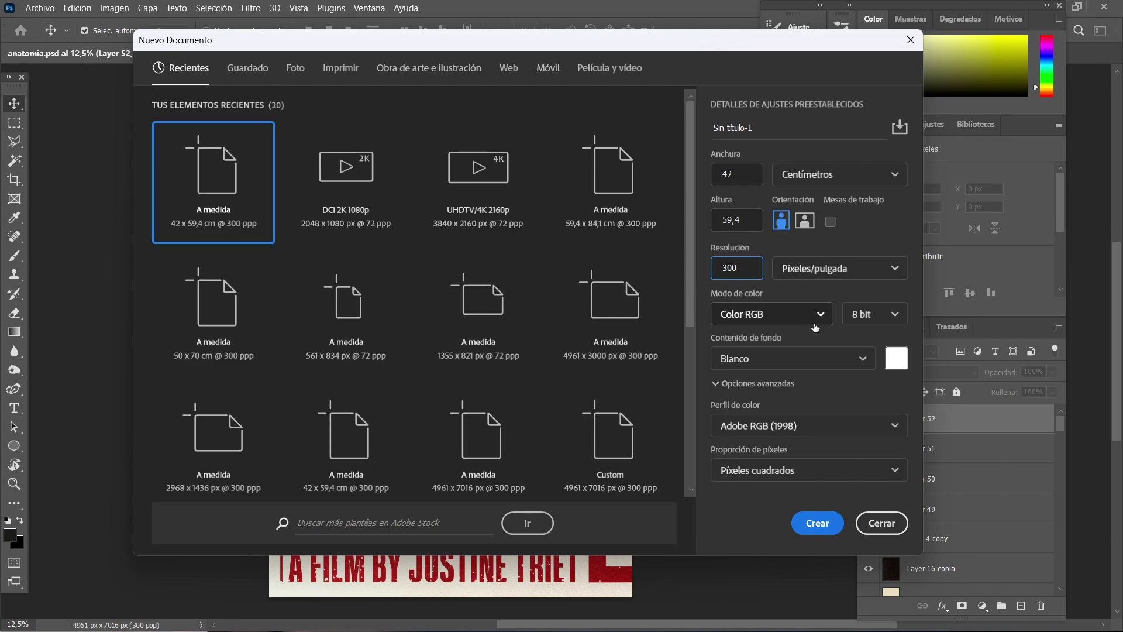
{"action": "left_click", "coordinate": [816, 319]}
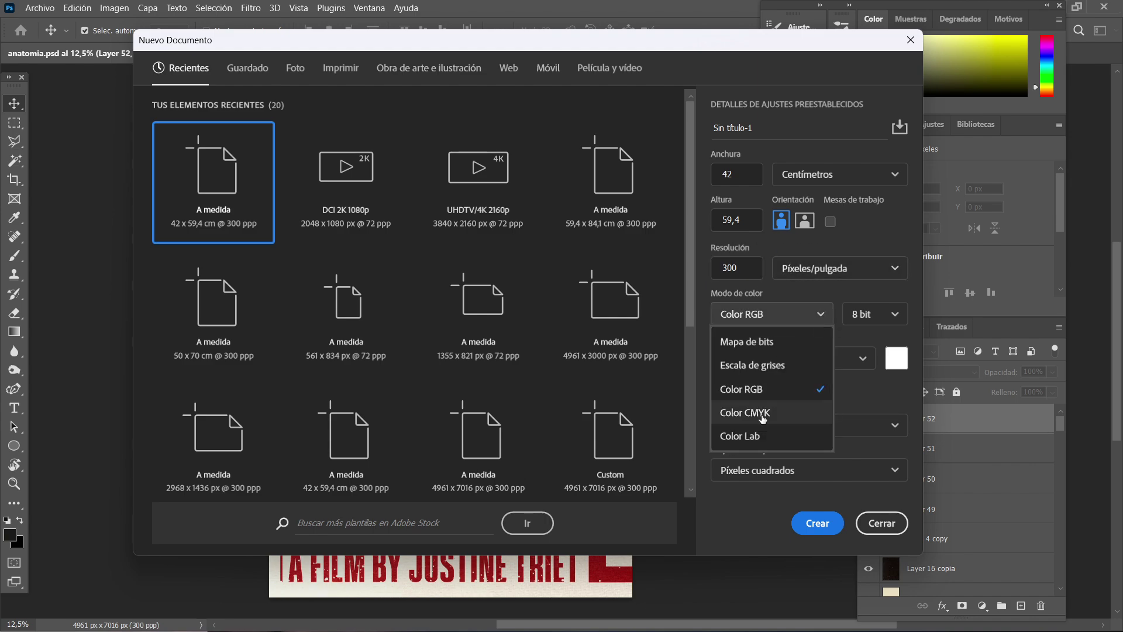
{"action": "left_click", "coordinate": [826, 389]}
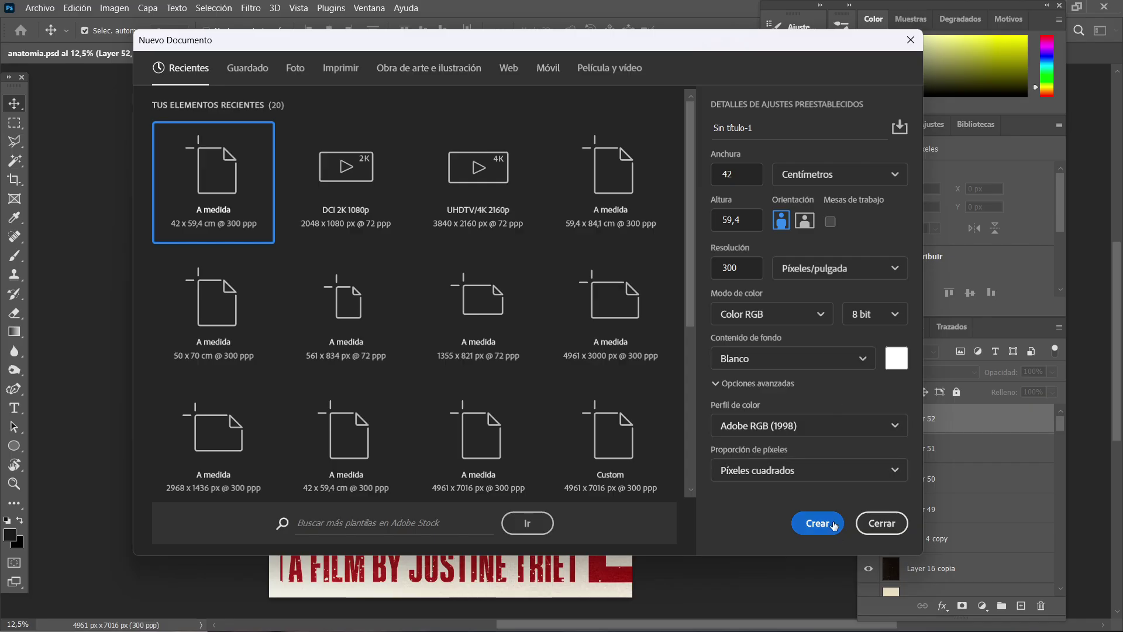
{"action": "left_click", "coordinate": [834, 525]}
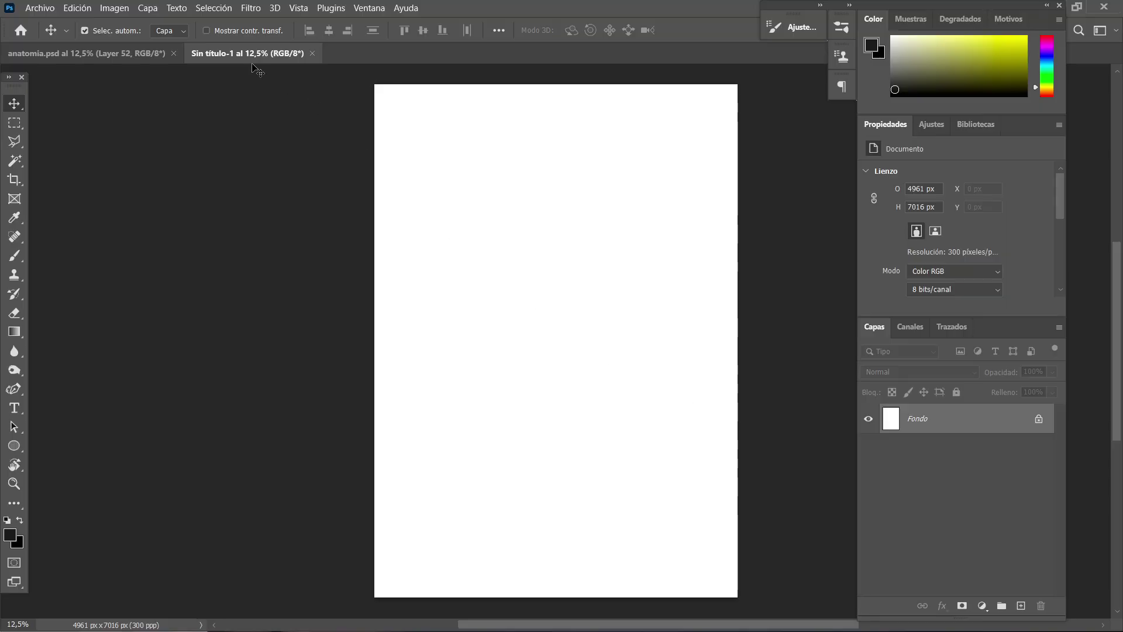
- Open the anatomie-d-une-chute-chalet image without colour management and copy the entire picture into the Sin título-1 document
{"action": "left_click", "coordinate": [39, 8]}
{"action": "left_click", "coordinate": [58, 36]}
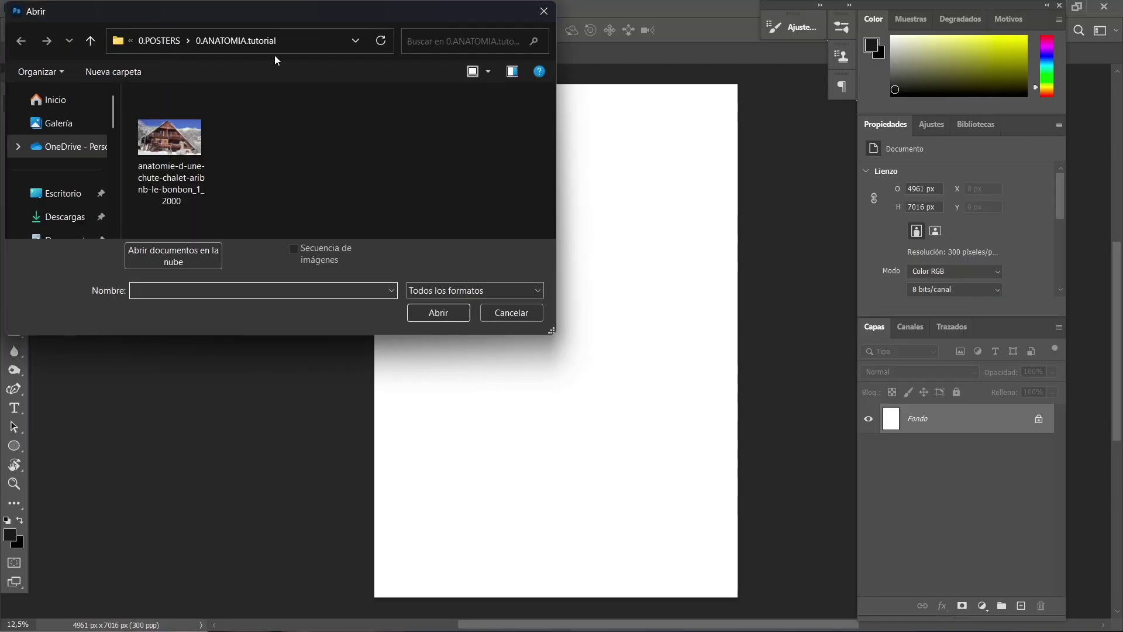
{"action": "left_click", "coordinate": [170, 141]}
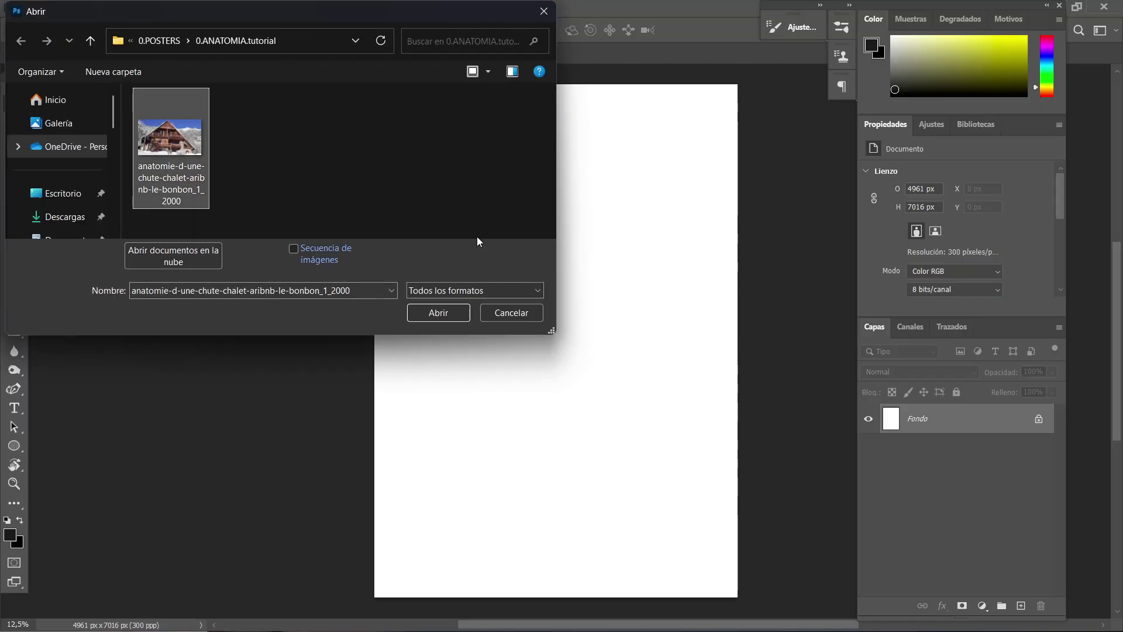
{"action": "left_click", "coordinate": [430, 315]}
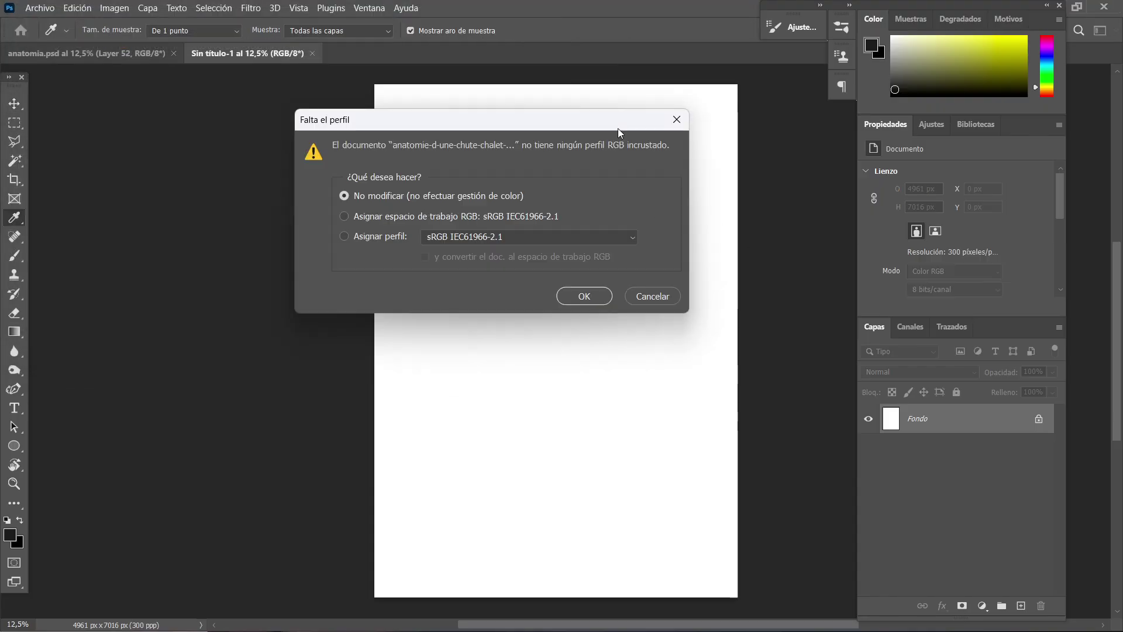
{"action": "left_click", "coordinate": [585, 296]}
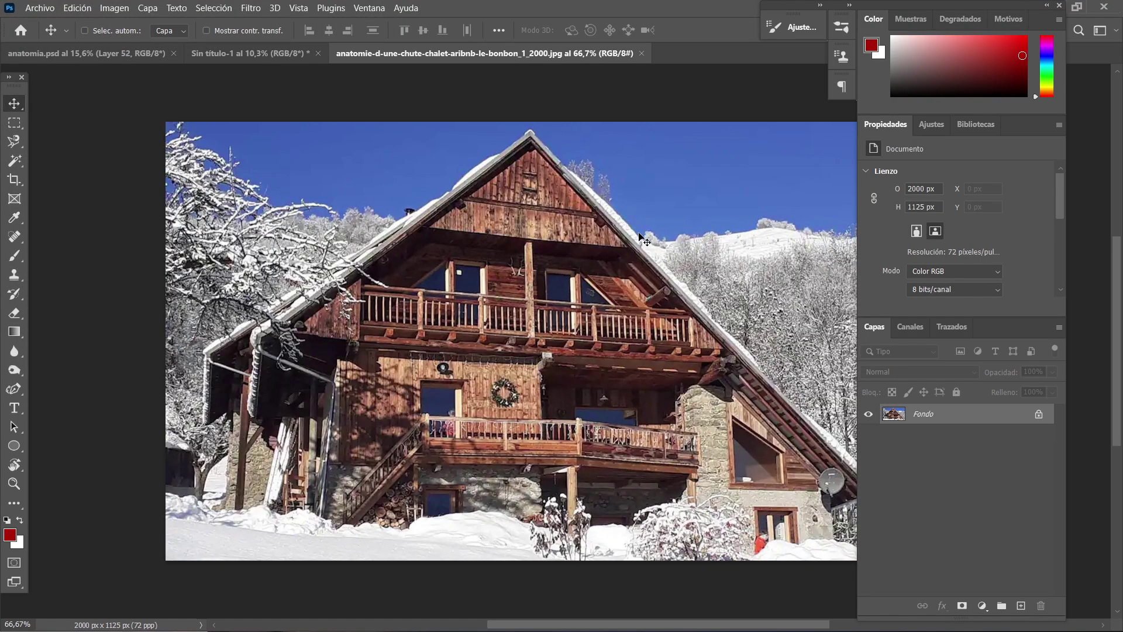
{"action": "key", "text": "ctrl+a"}
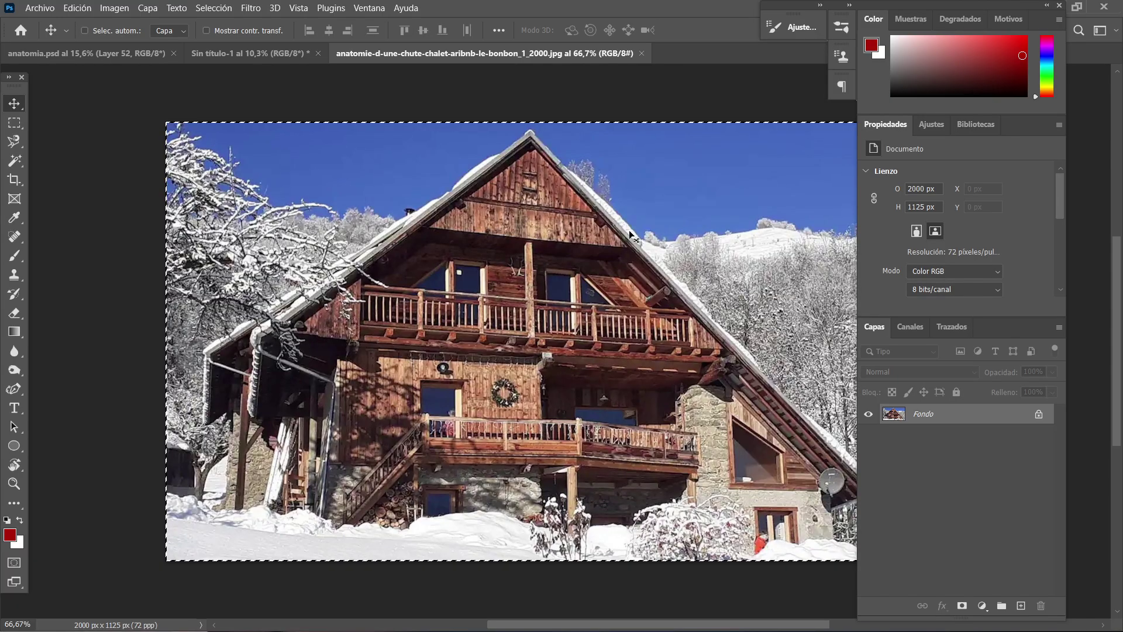
{"action": "left_click_drag", "start_coordinate": [640, 236], "coordinate": [699, 539]}
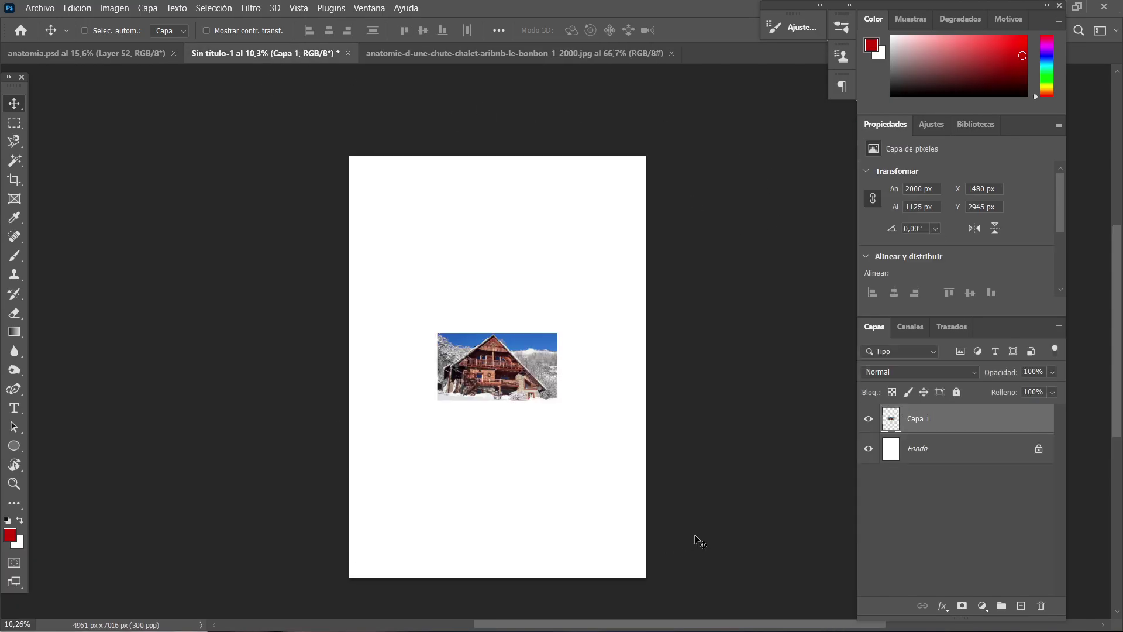
- Scale the chalet layer proportionally to about 251% so it spans the page width, and move it slightly lower on the page
{"action": "key", "text": "ctrl+t"}
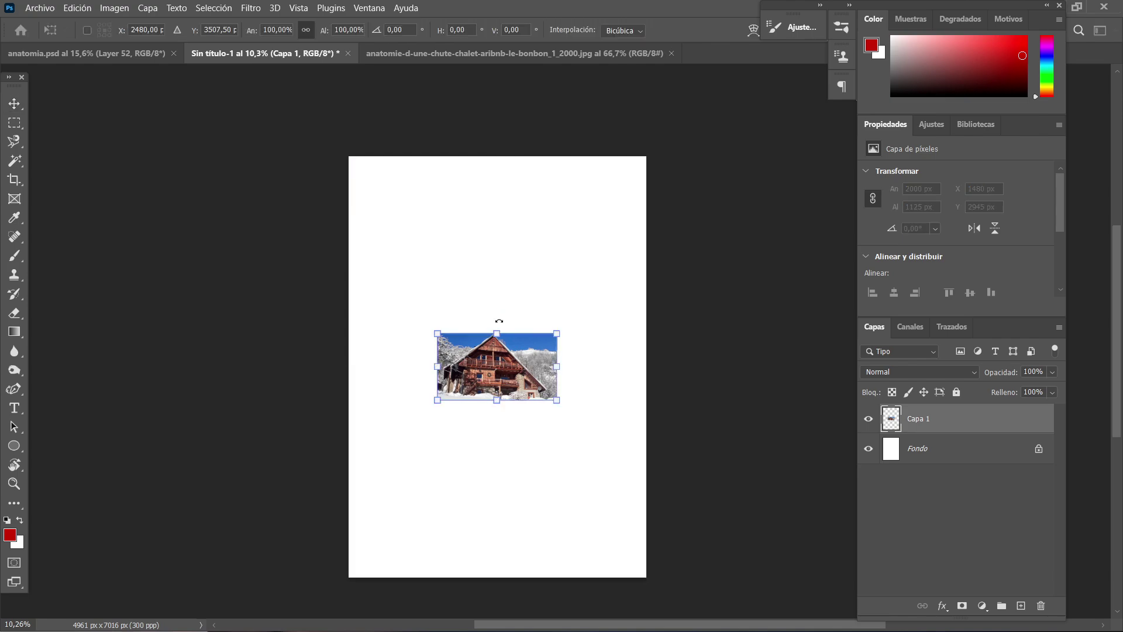
{"action": "left_click_drag", "start_coordinate": [494, 328], "coordinate": [498, 255]}
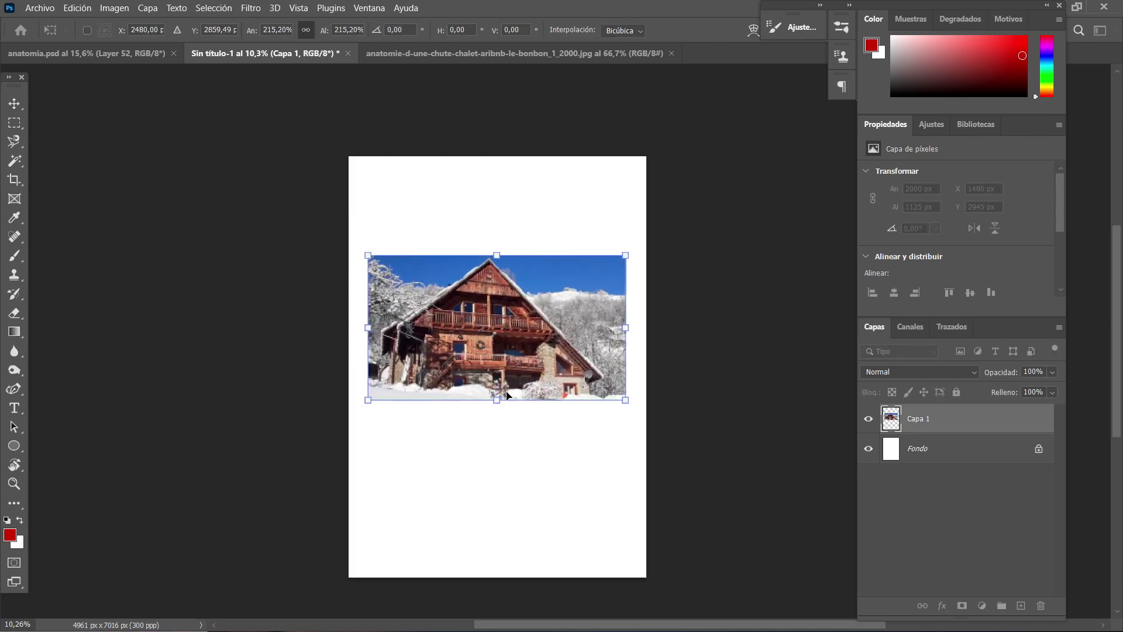
{"action": "left_click_drag", "start_coordinate": [501, 401], "coordinate": [497, 424]}
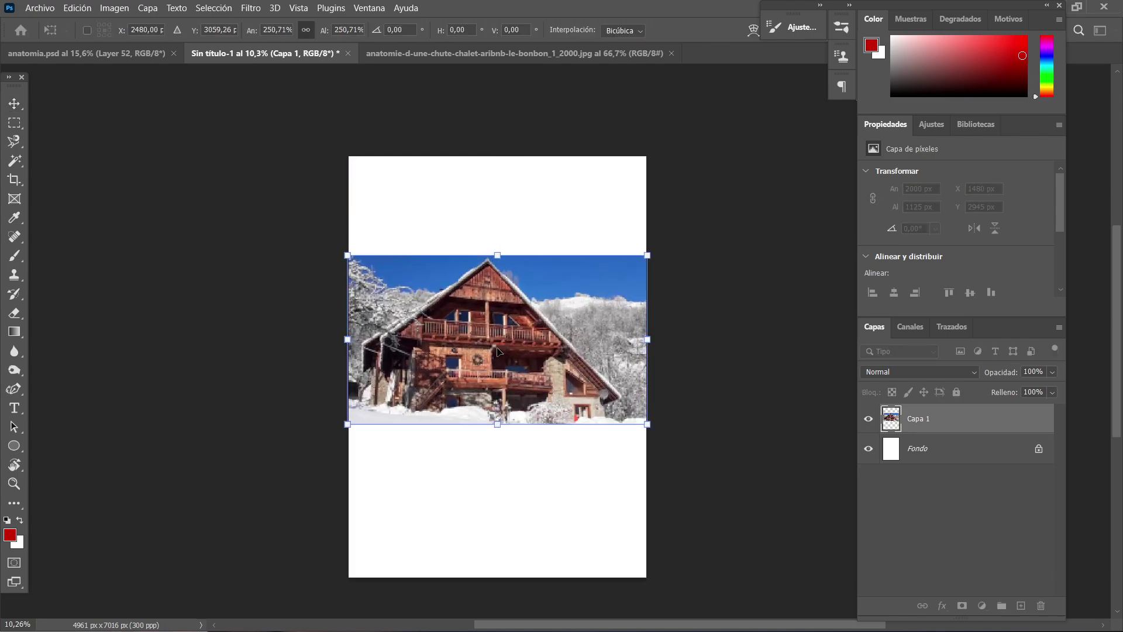
{"action": "key", "text": "Return"}
{"action": "left_click_drag", "start_coordinate": [504, 348], "coordinate": [504, 365]}
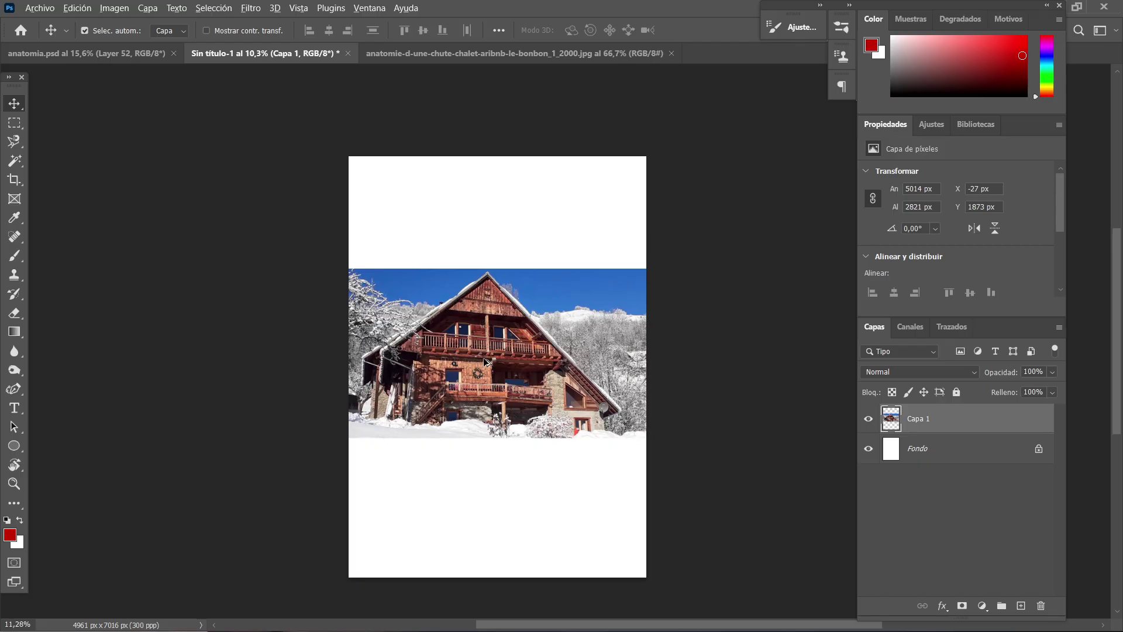
- Examine the chalet's black-and-white treatment up close in the anatomia.psd poster, and return to the Sin título-1 document
{"action": "scroll", "coordinate": [475, 360], "scroll_direction": "up", "scroll_amount": 1}
{"action": "left_click", "coordinate": [125, 57]}
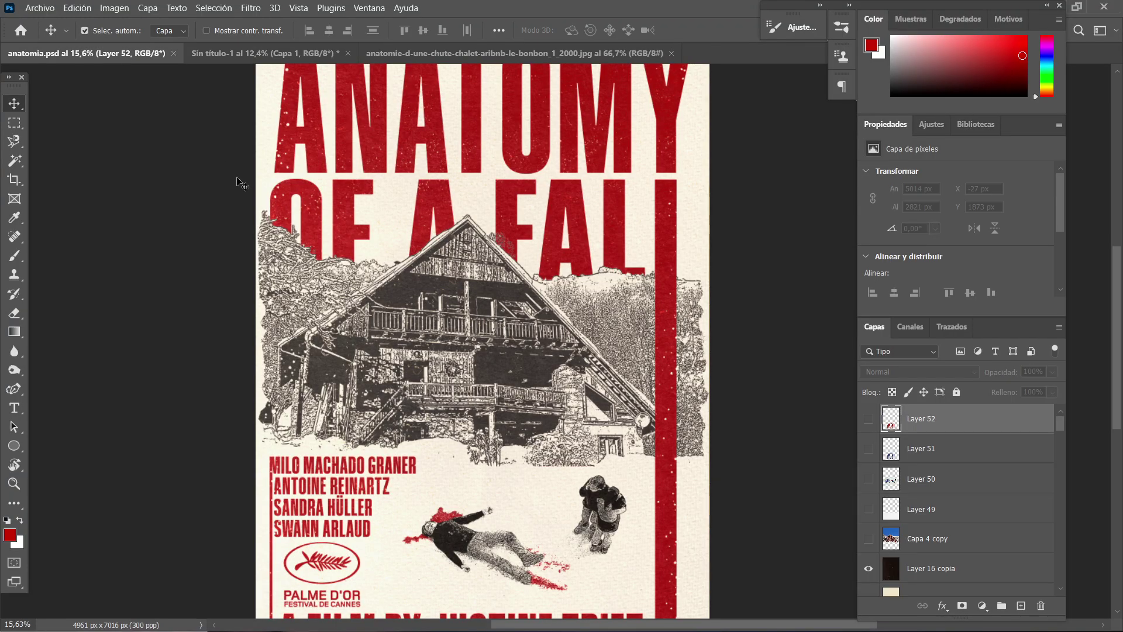
{"action": "scroll", "coordinate": [364, 355], "scroll_direction": "up", "scroll_amount": 4}
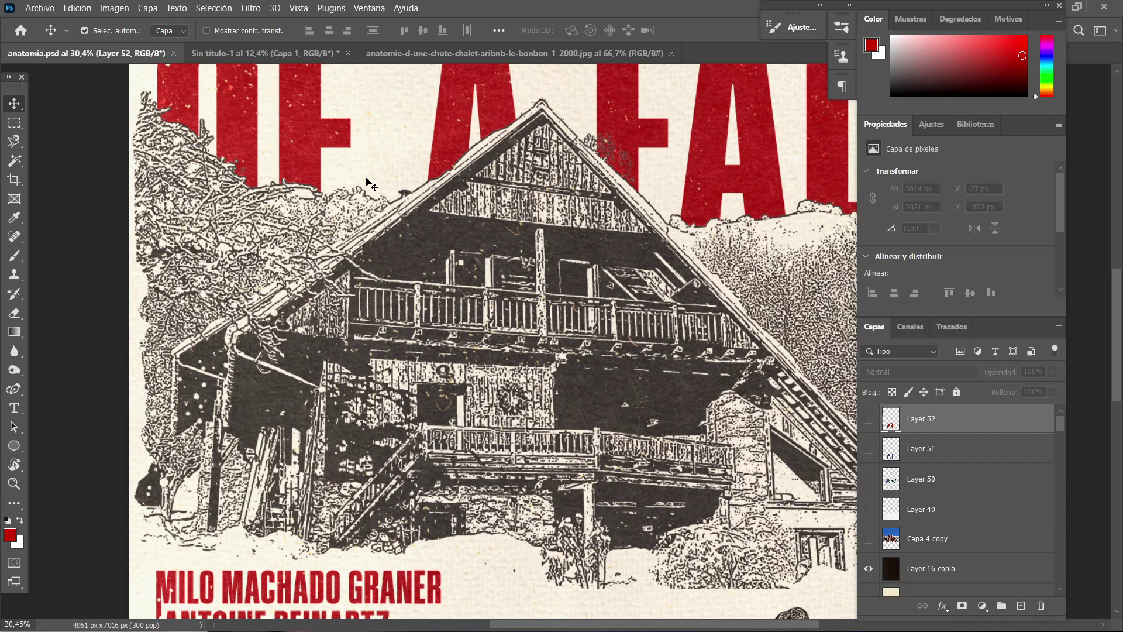
{"action": "left_click", "coordinate": [291, 52]}
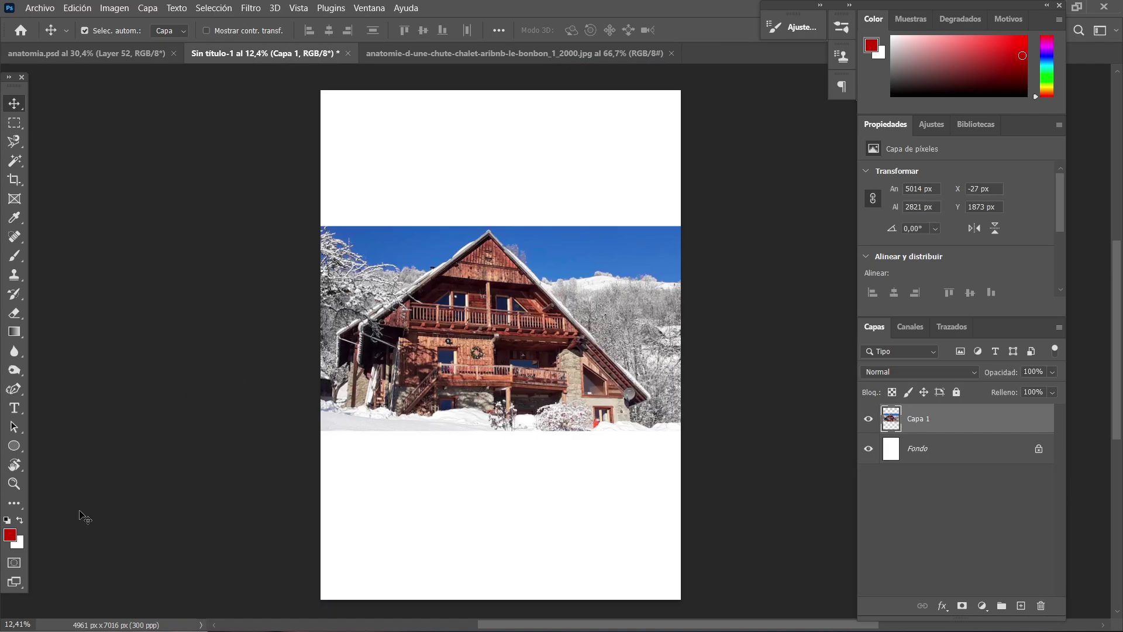
- Reset the foreground and background colours to black and white, and open the chalet layer in the Filter Gallery with the house in view
{"action": "left_click", "coordinate": [7, 521]}
{"action": "left_click", "coordinate": [260, 8]}
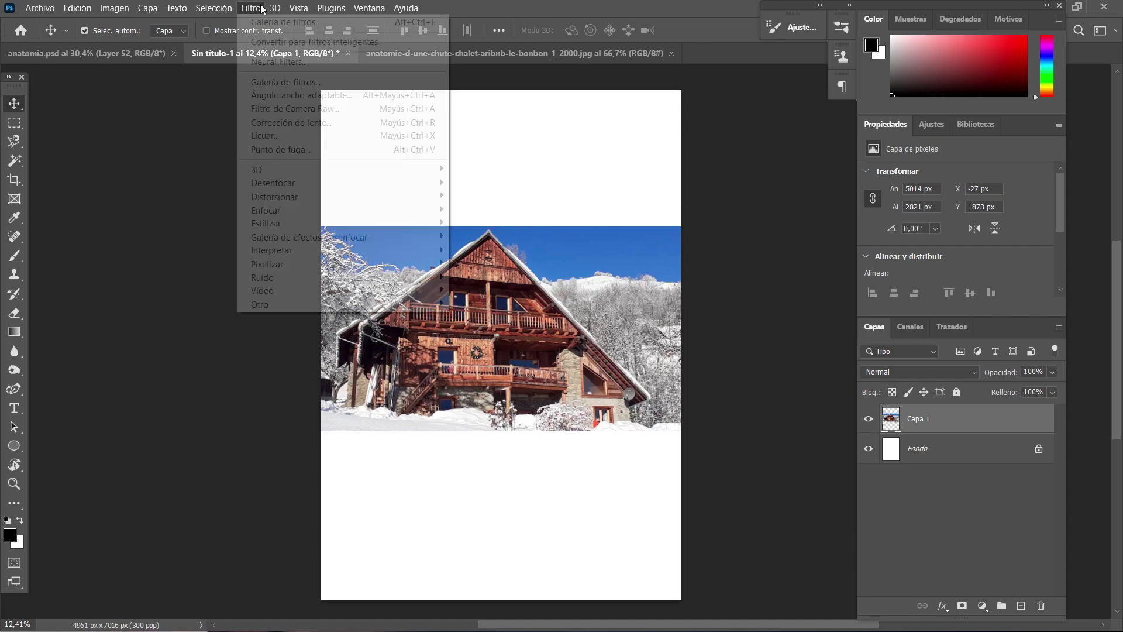
{"action": "left_click", "coordinate": [281, 82]}
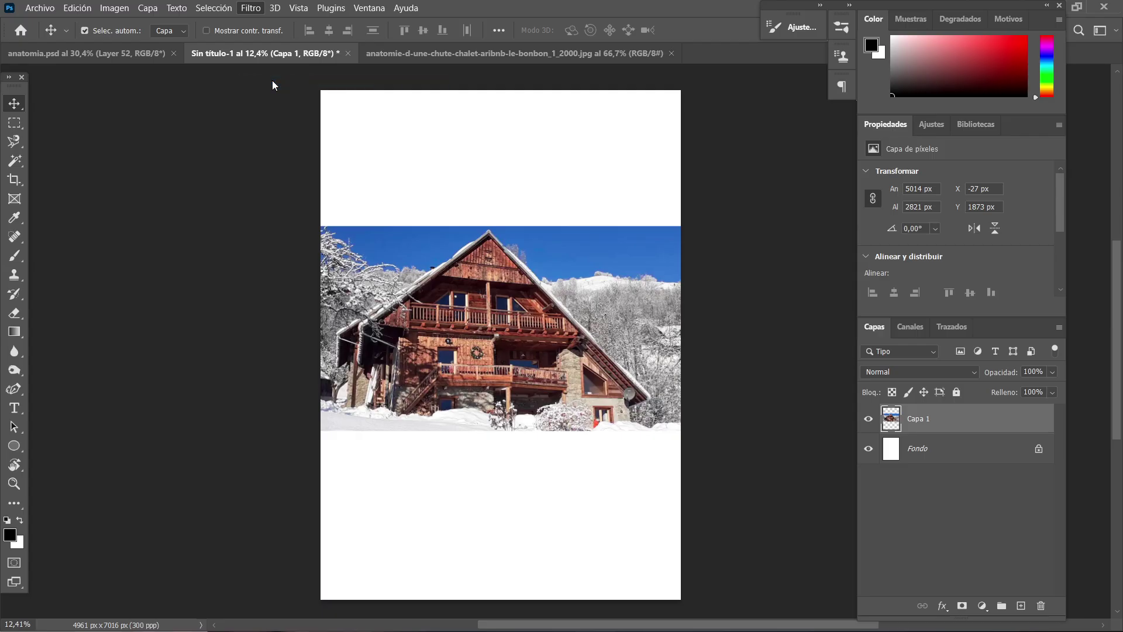
{"action": "scroll", "coordinate": [459, 240], "scroll_direction": "down", "scroll_amount": 6}
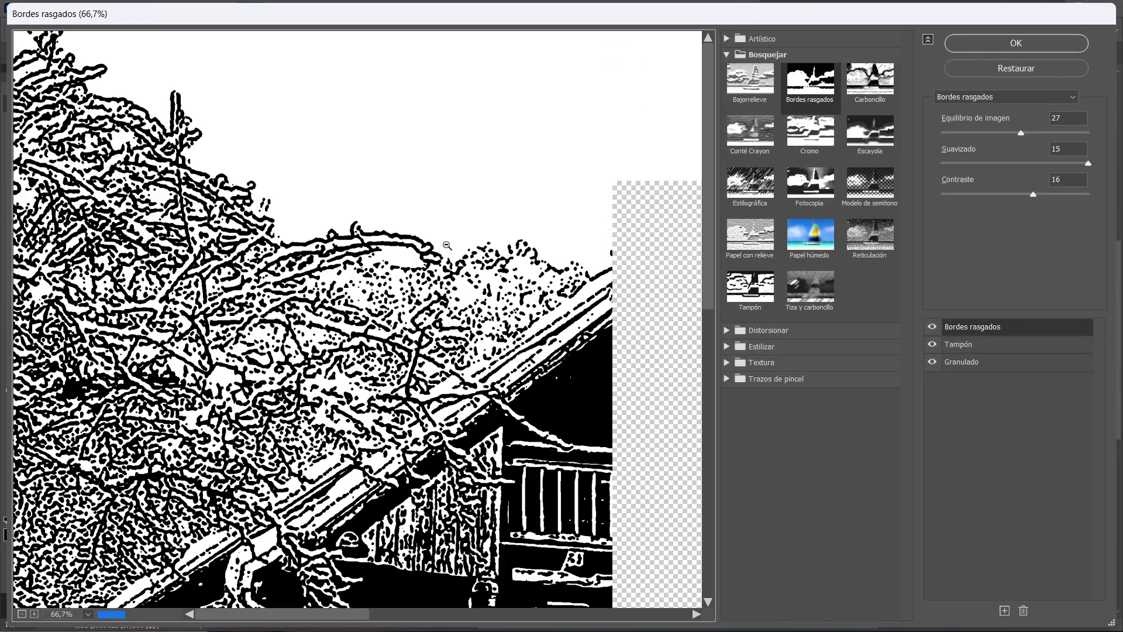
{"action": "scroll", "coordinate": [462, 235], "scroll_direction": "down", "scroll_amount": 1}
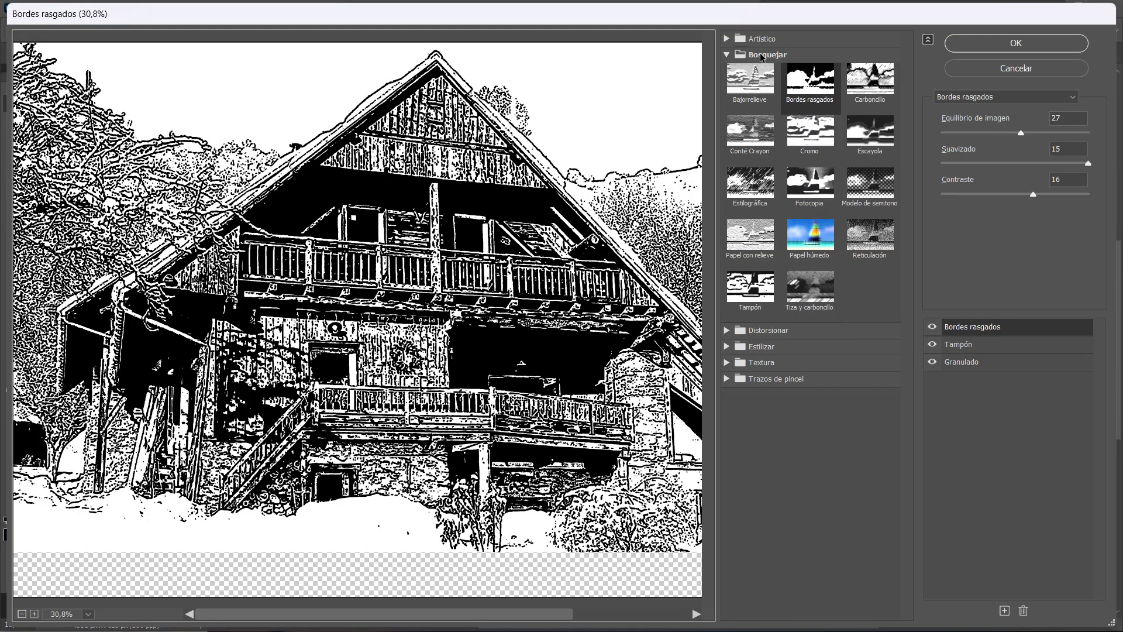
- Try the Bajorrelieve, Fotocopia and Cromo sketch effects on the chalet, and switch back to Bordes rasgados
{"action": "left_click", "coordinate": [743, 83]}
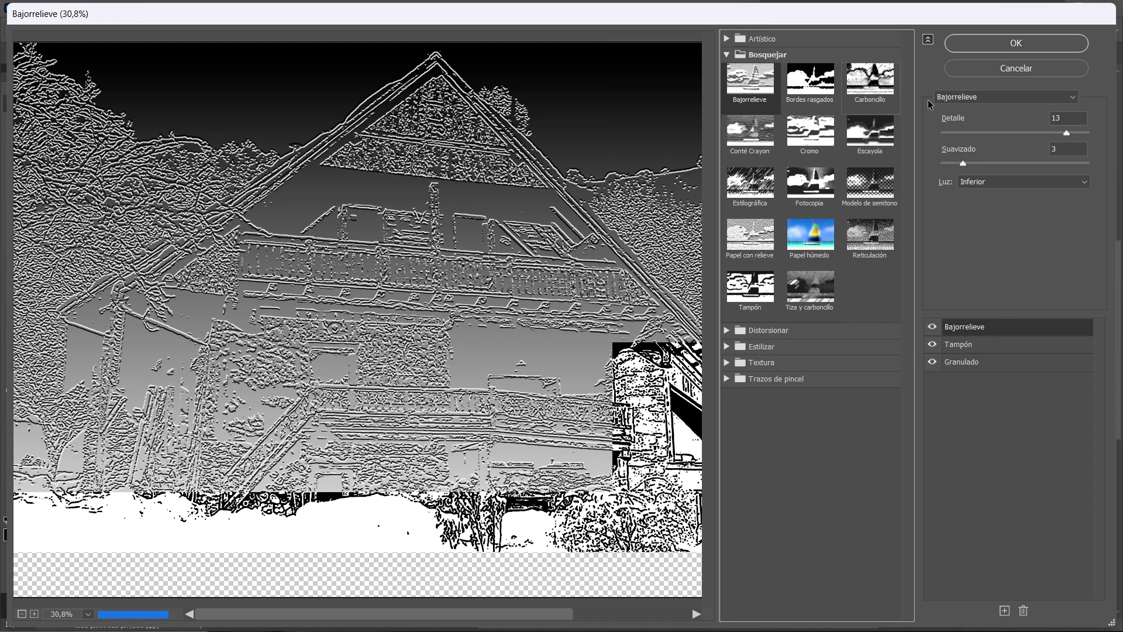
{"action": "left_click", "coordinate": [808, 174]}
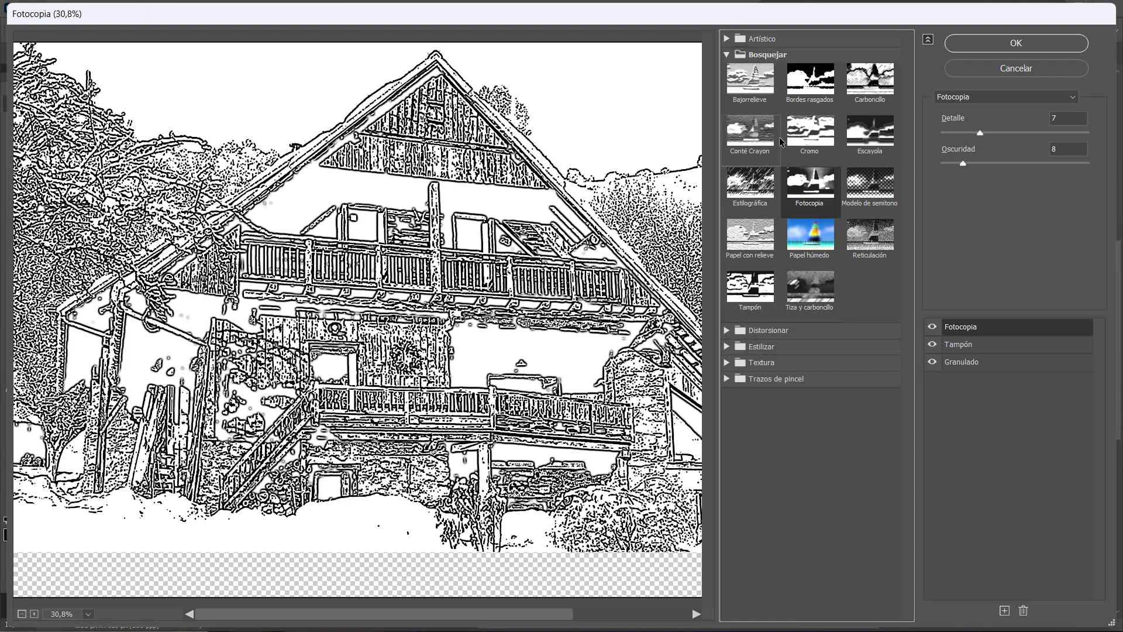
{"action": "left_click", "coordinate": [808, 131]}
{"action": "left_click", "coordinate": [733, 87]}
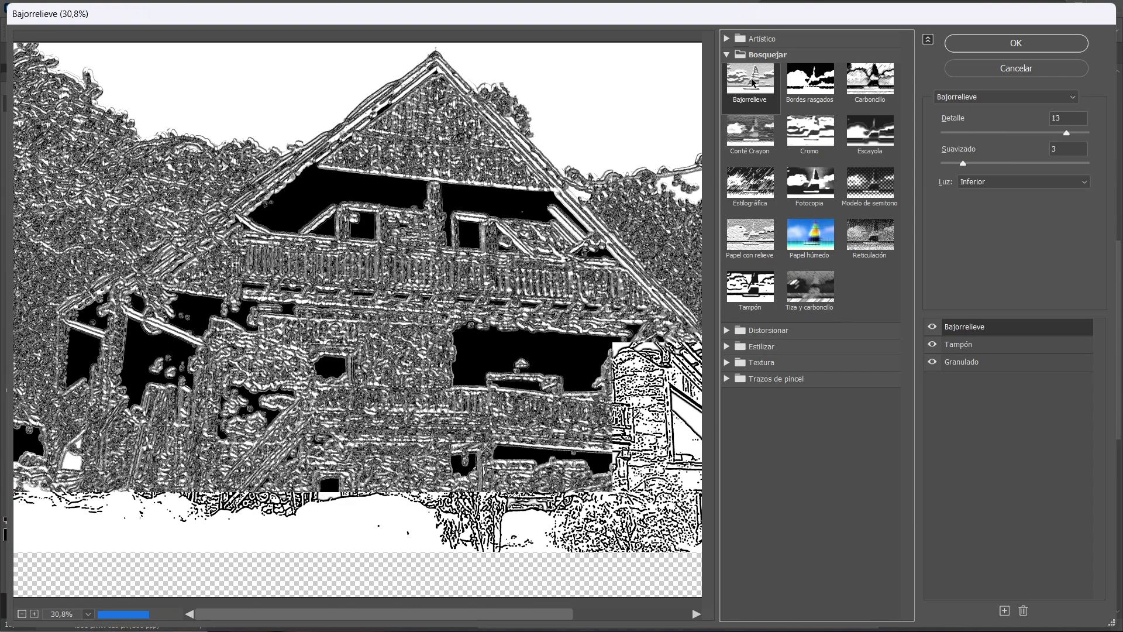
{"action": "left_click", "coordinate": [810, 80]}
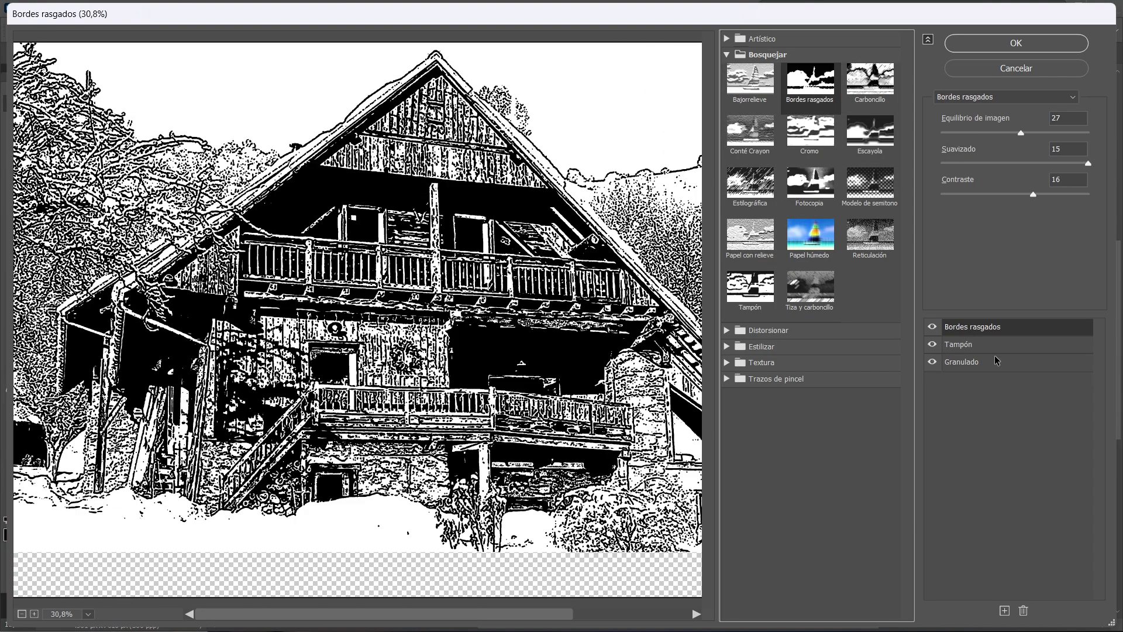
- Review the settings of the stacked Bordes rasgados, Tampón and Granulado effects
{"action": "left_click", "coordinate": [965, 328]}
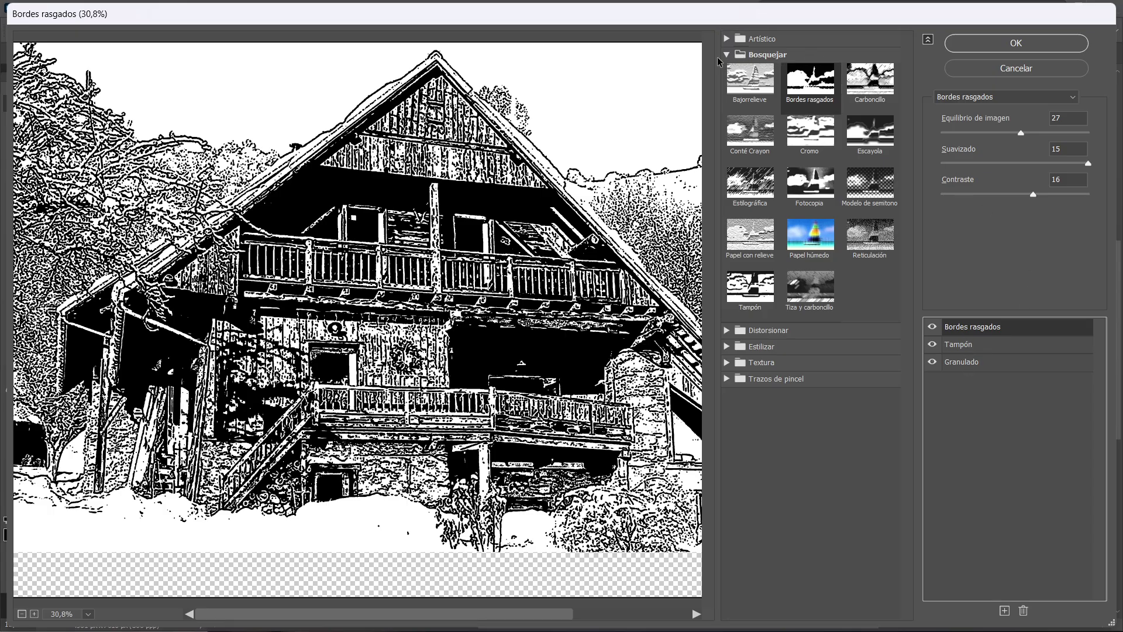
{"action": "left_click", "coordinate": [974, 347]}
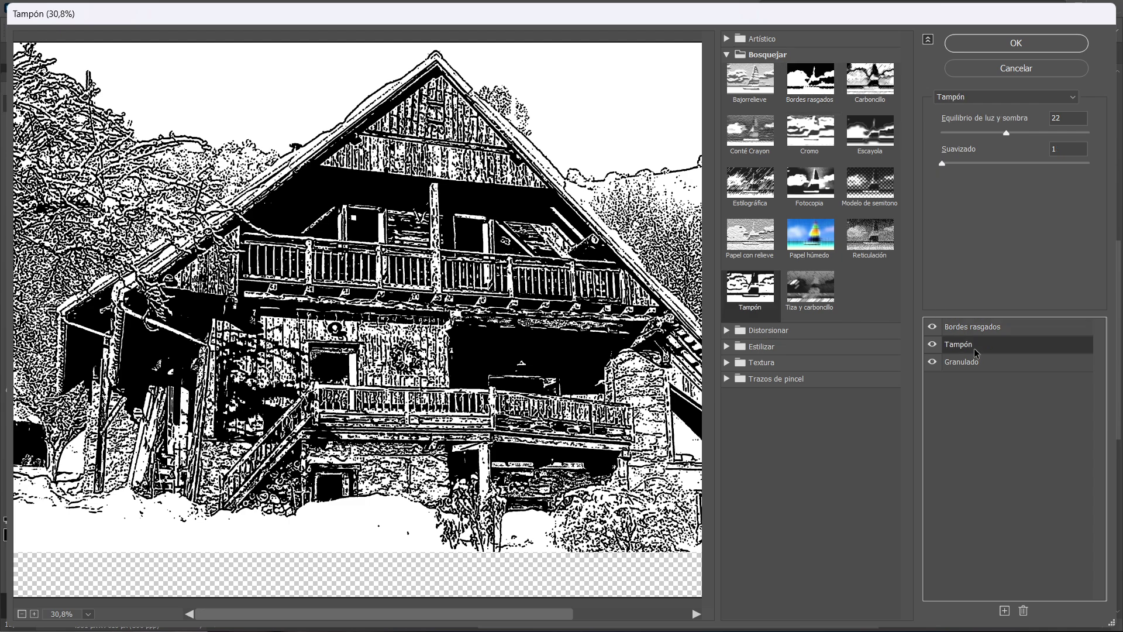
{"action": "left_click", "coordinate": [1038, 365]}
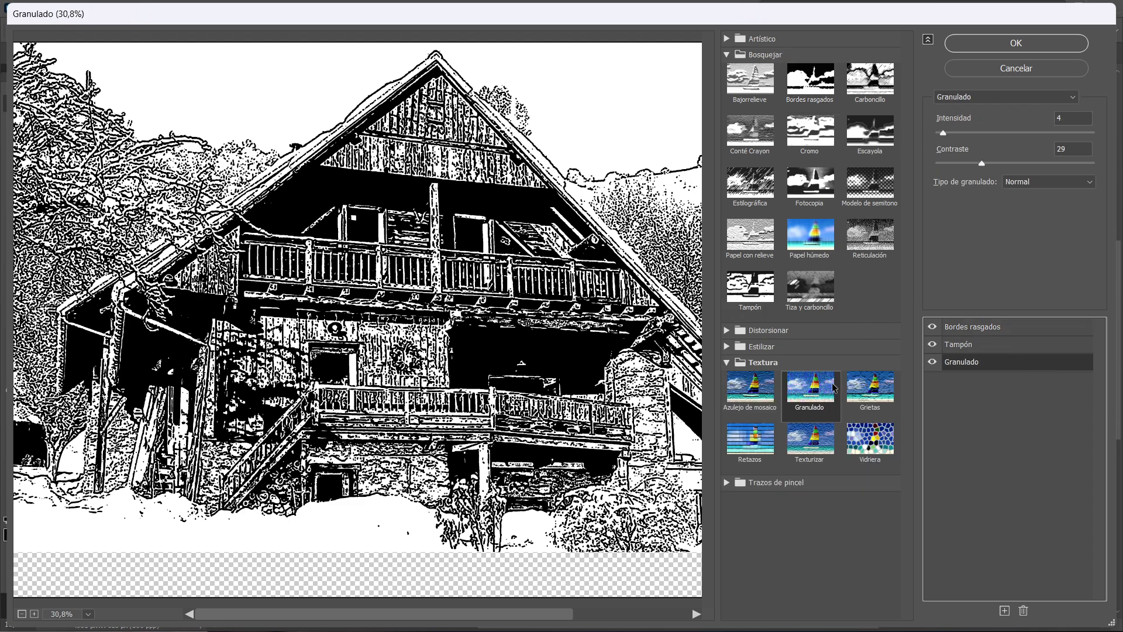
{"action": "left_click", "coordinate": [1022, 326]}
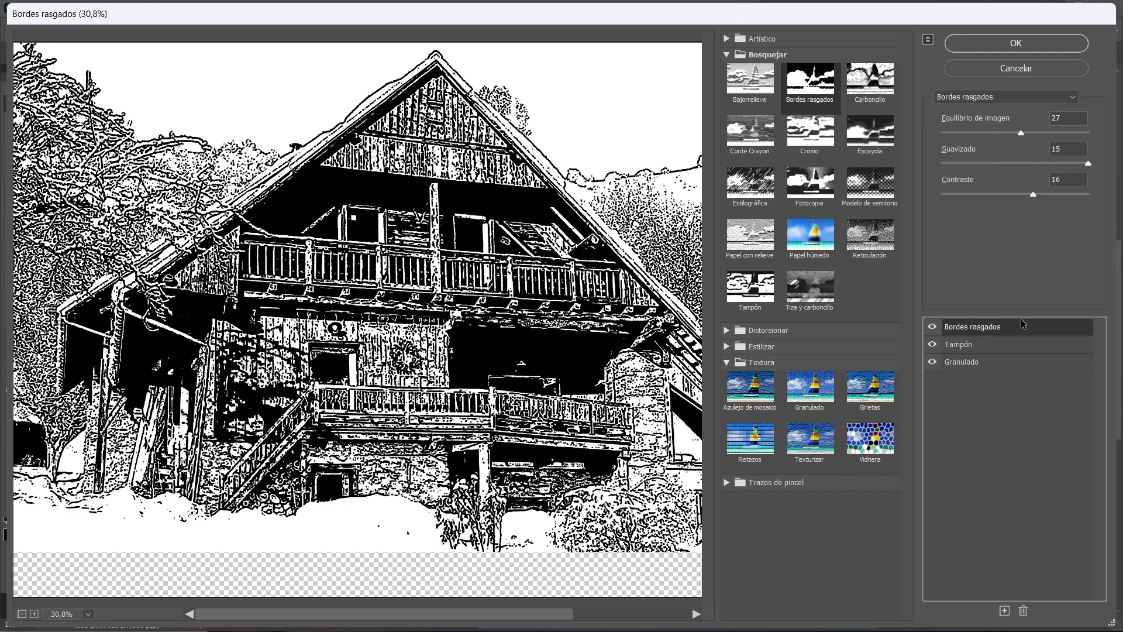
- Add an Estilográfica effect layer above the filter stack, delete it, and reselect the Bordes rasgados effect
{"action": "left_click", "coordinate": [1004, 611]}
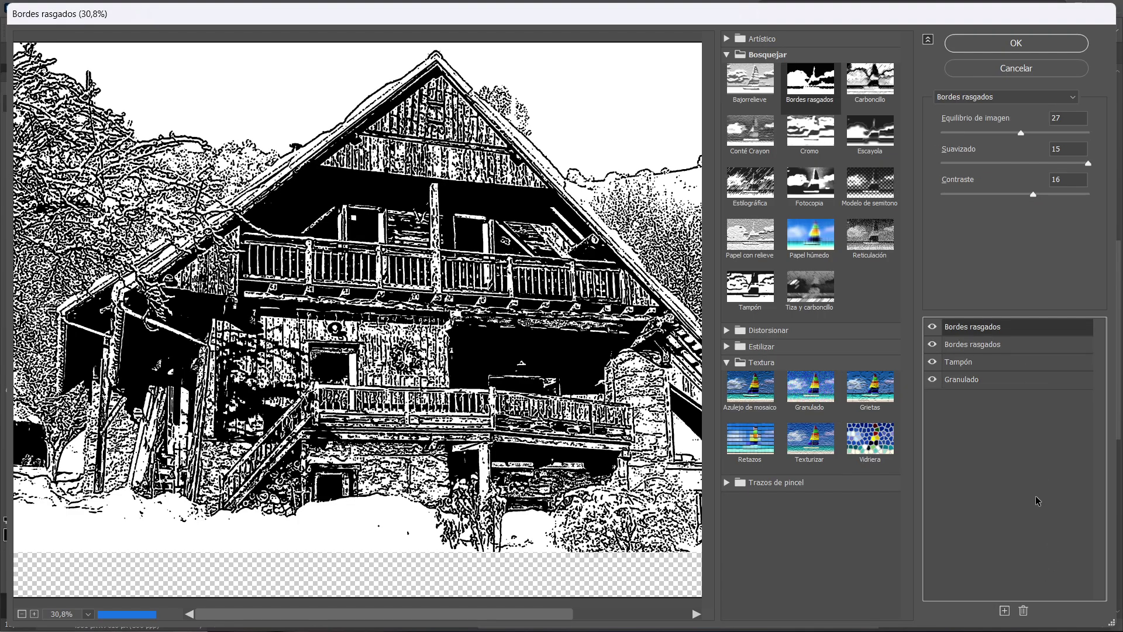
{"action": "left_click", "coordinate": [751, 182]}
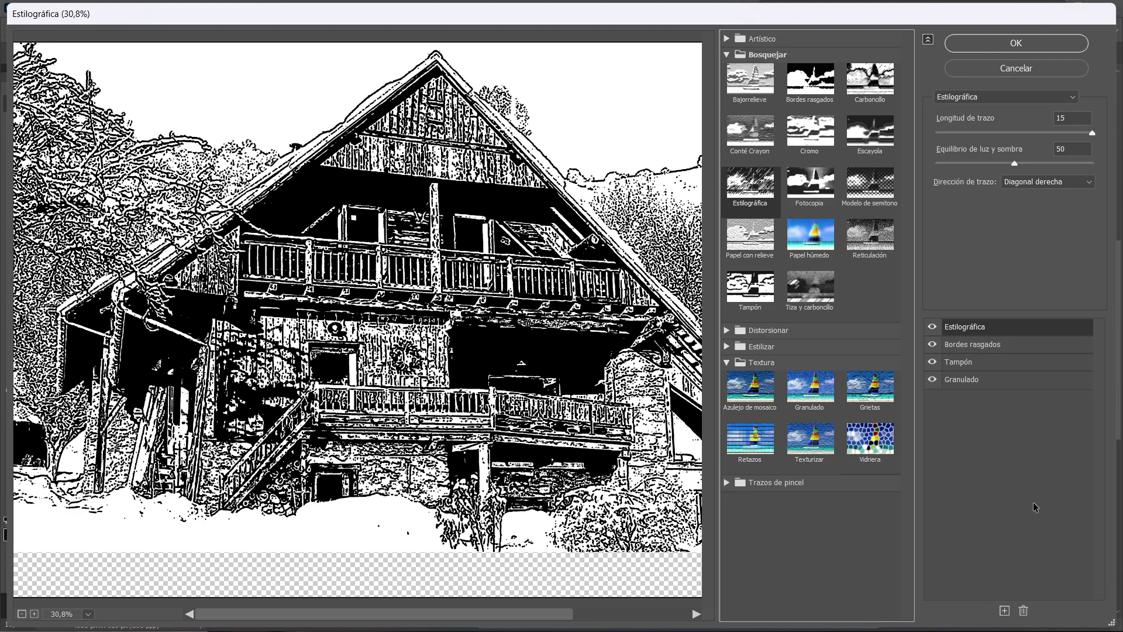
{"action": "left_click", "coordinate": [1024, 609]}
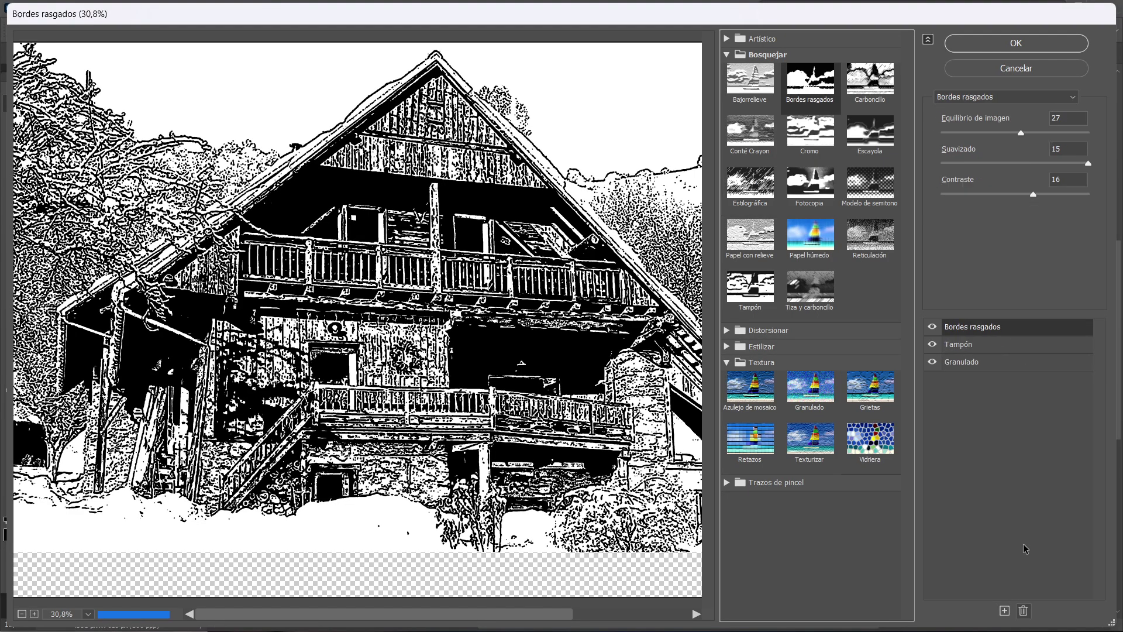
{"action": "left_click", "coordinate": [959, 344]}
{"action": "left_click", "coordinate": [966, 328]}
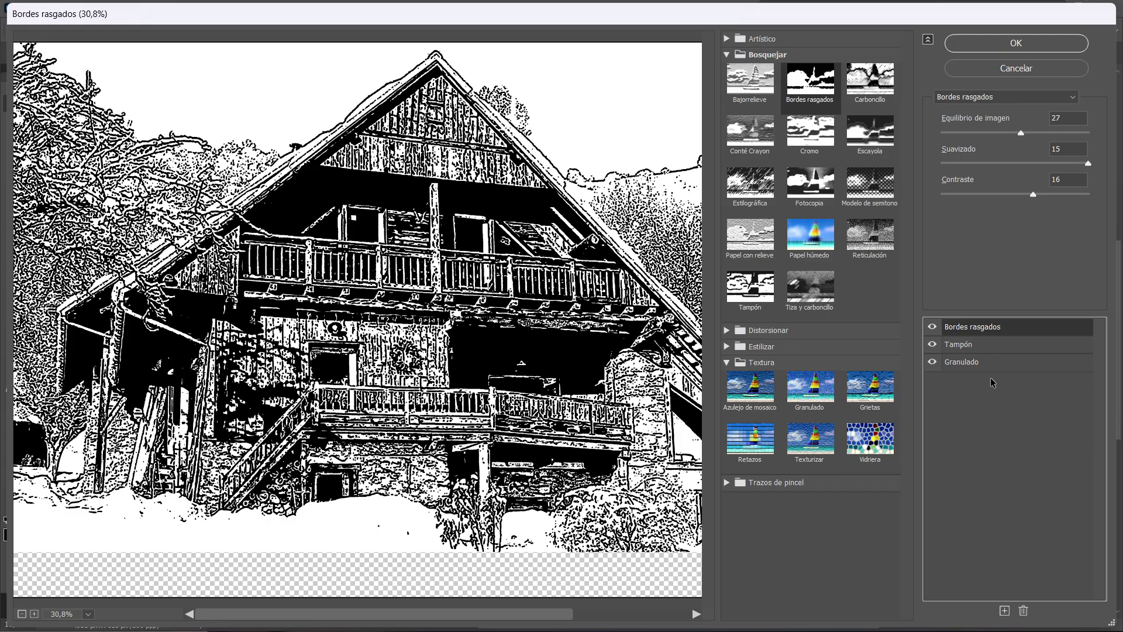
- Try Suavizado values of 5 and 3 on the Bordes rasgados effect, and set it back to 15
{"action": "left_click", "coordinate": [993, 351]}
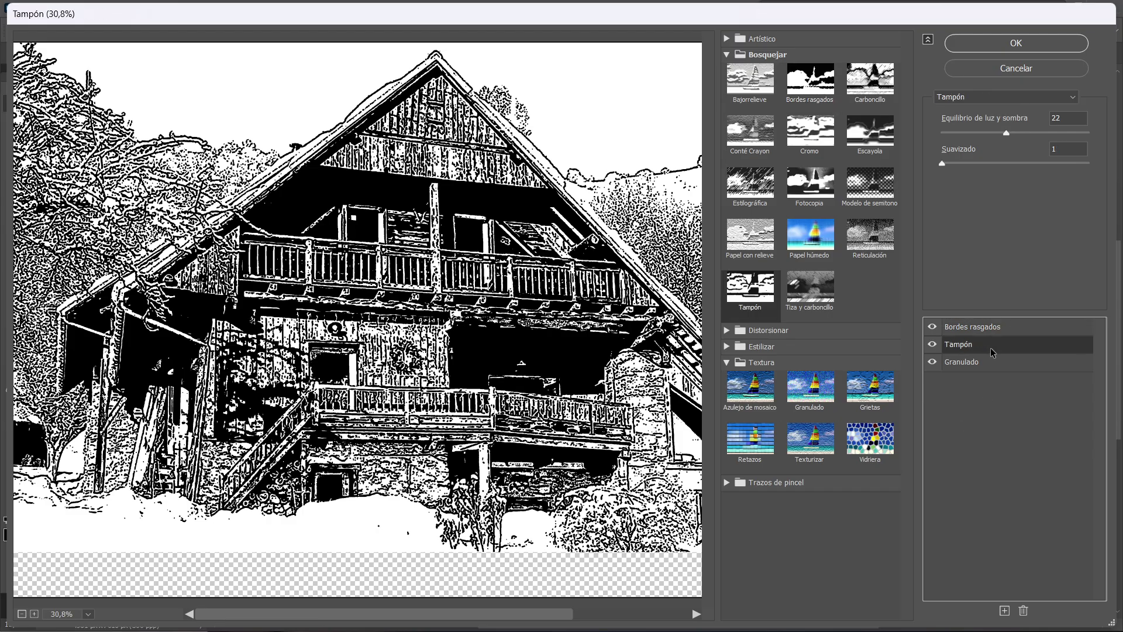
{"action": "left_click", "coordinate": [995, 328]}
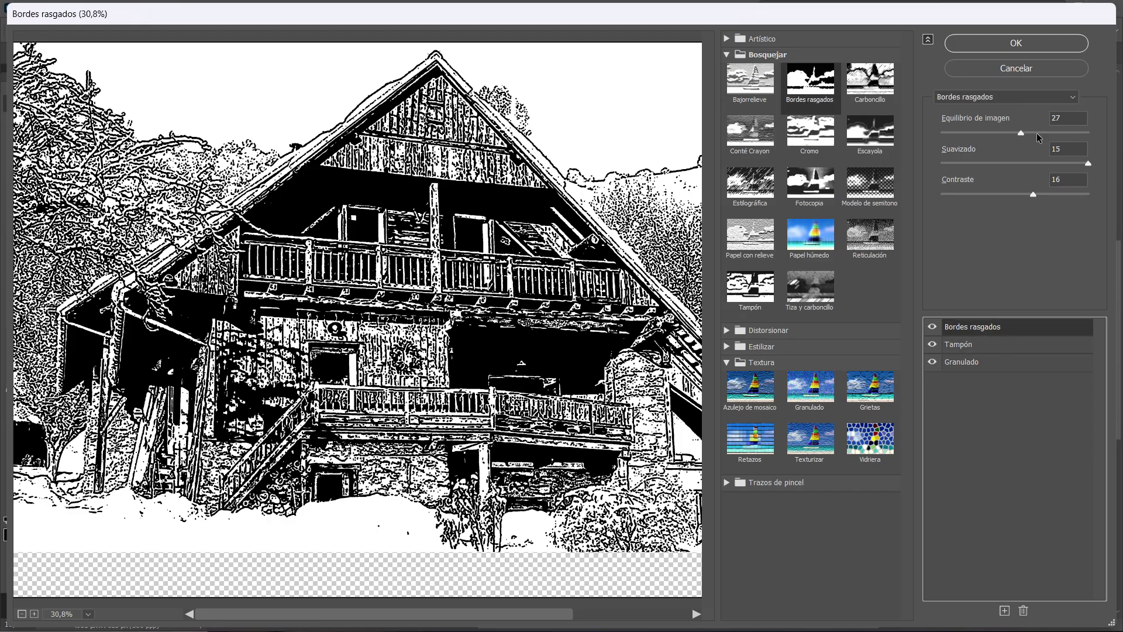
{"action": "left_click", "coordinate": [986, 163]}
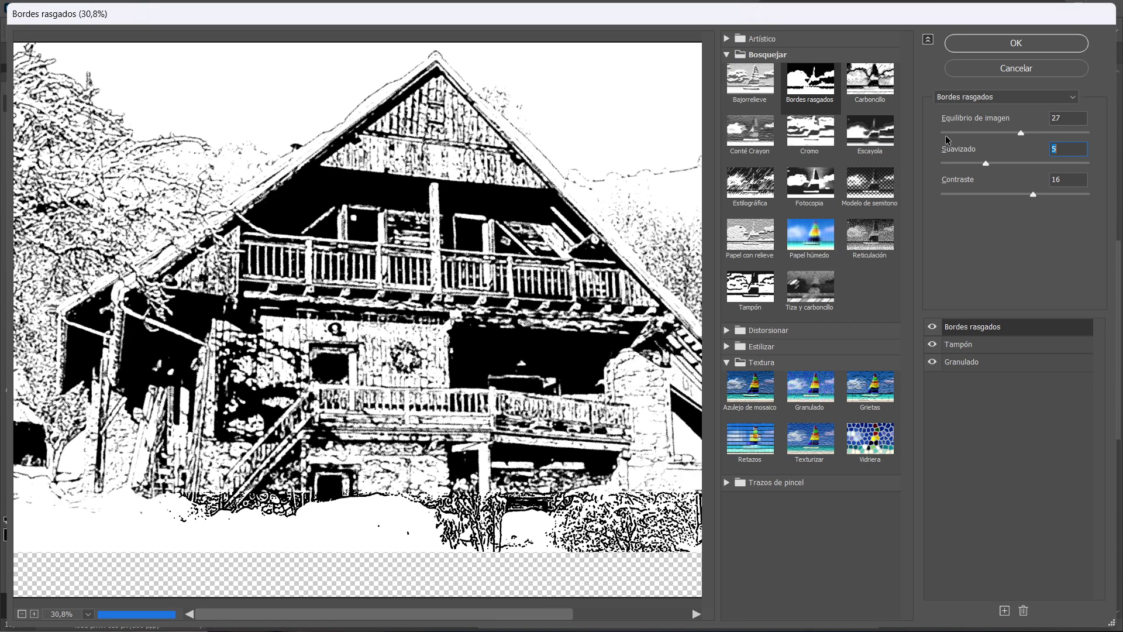
{"action": "left_click", "coordinate": [961, 163]}
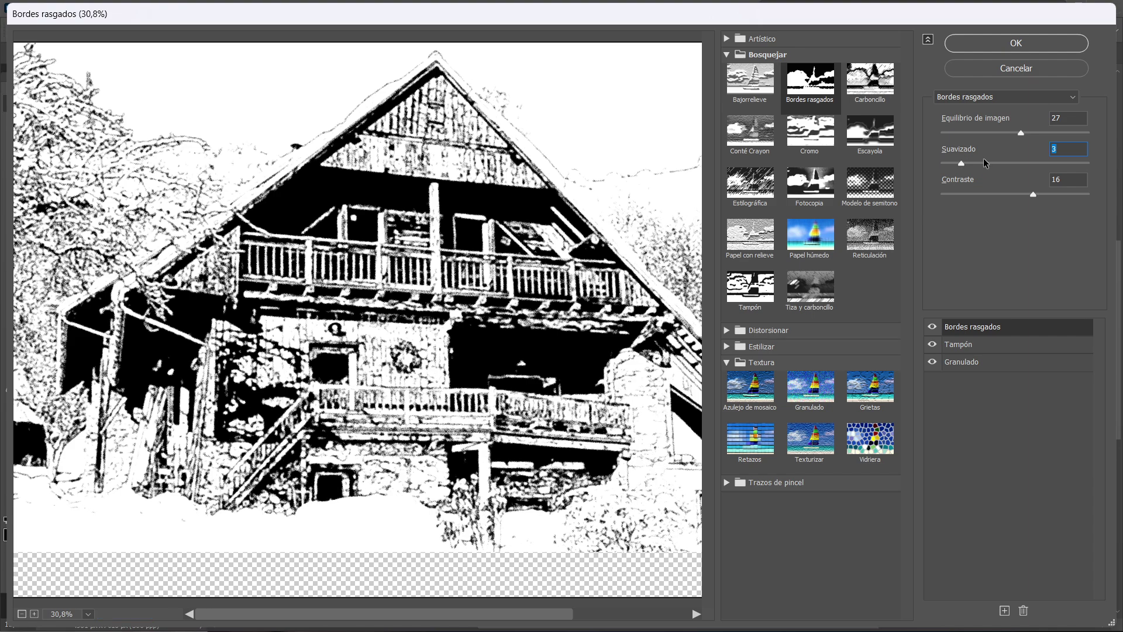
{"action": "left_click", "coordinate": [1089, 163]}
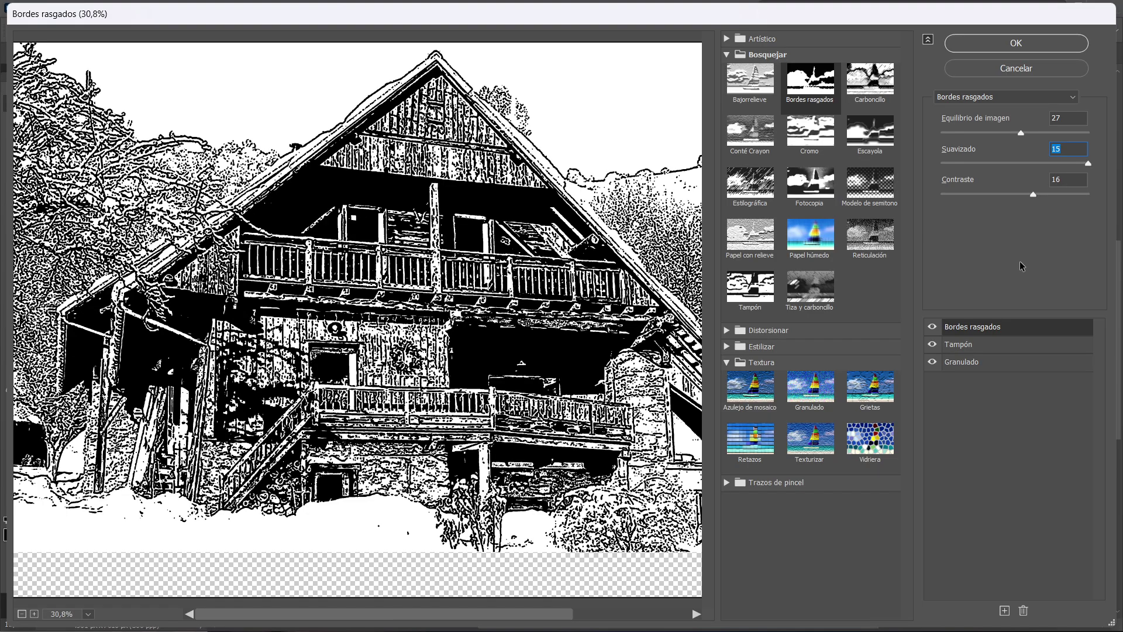
- Try Equilibrio de luz y sombra values of 9 and 21 on the Tampón effect, undoing each change
{"action": "left_click", "coordinate": [977, 345]}
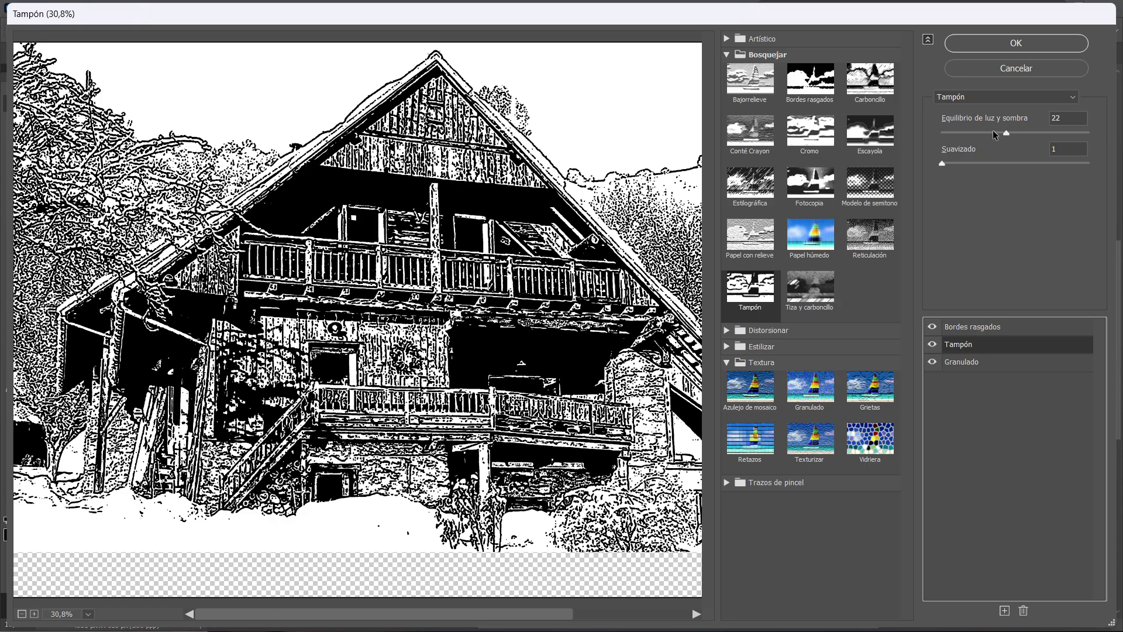
{"action": "left_click_drag", "start_coordinate": [995, 132], "coordinate": [967, 132]}
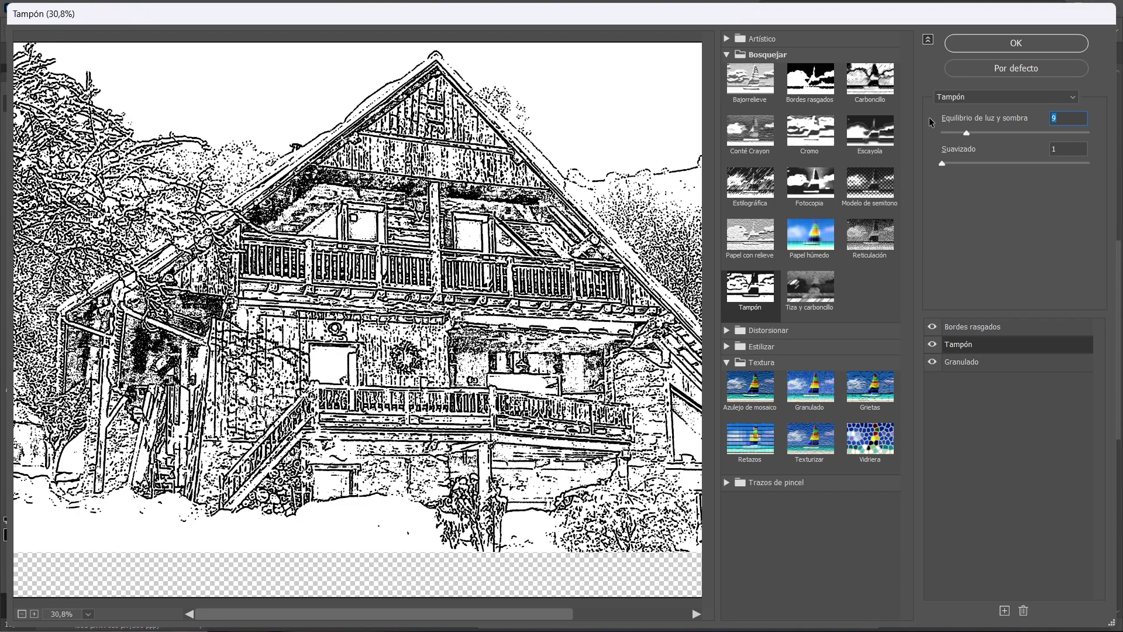
{"action": "key", "text": "ctrl+z"}
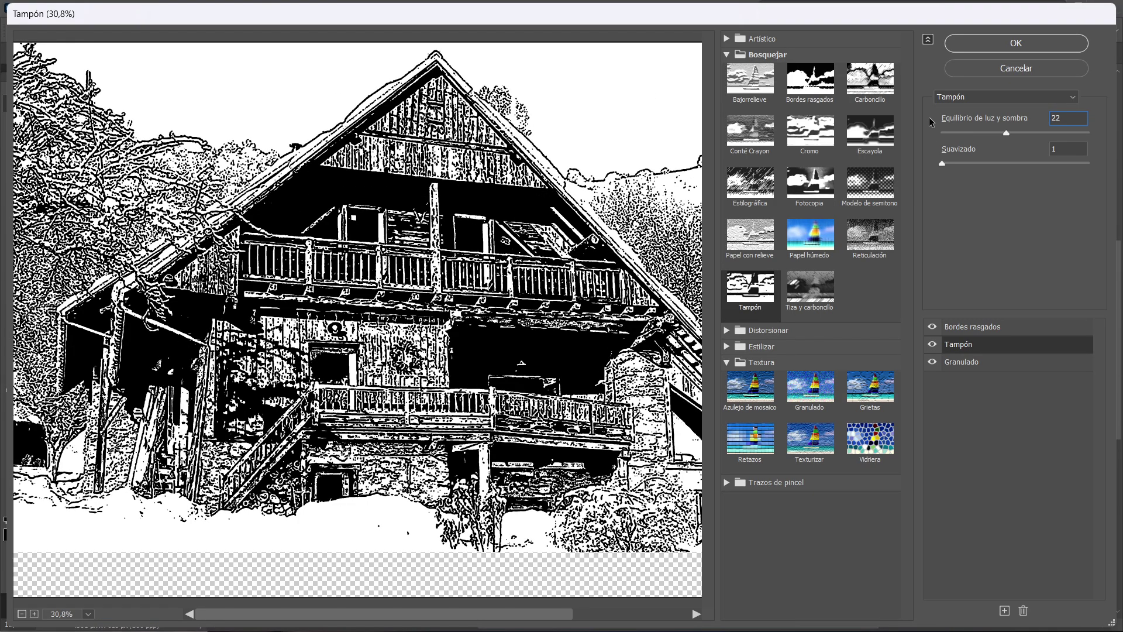
{"action": "left_click", "coordinate": [1003, 131]}
{"action": "left_click_drag", "start_coordinate": [1003, 131], "coordinate": [1000, 131]}
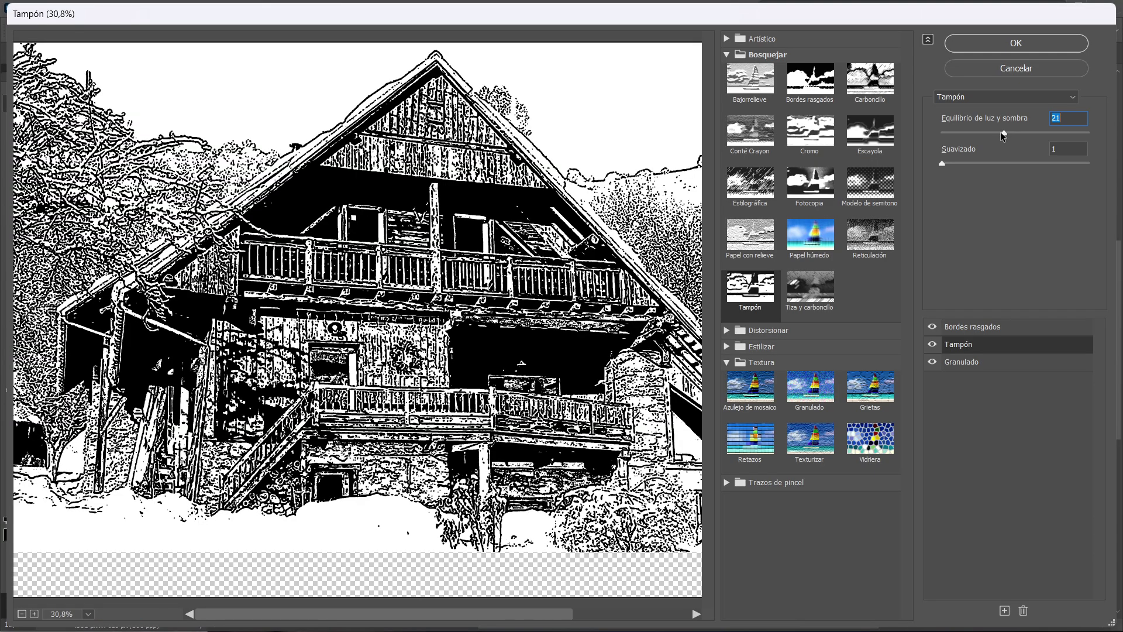
{"action": "key", "text": "ctrl+z"}
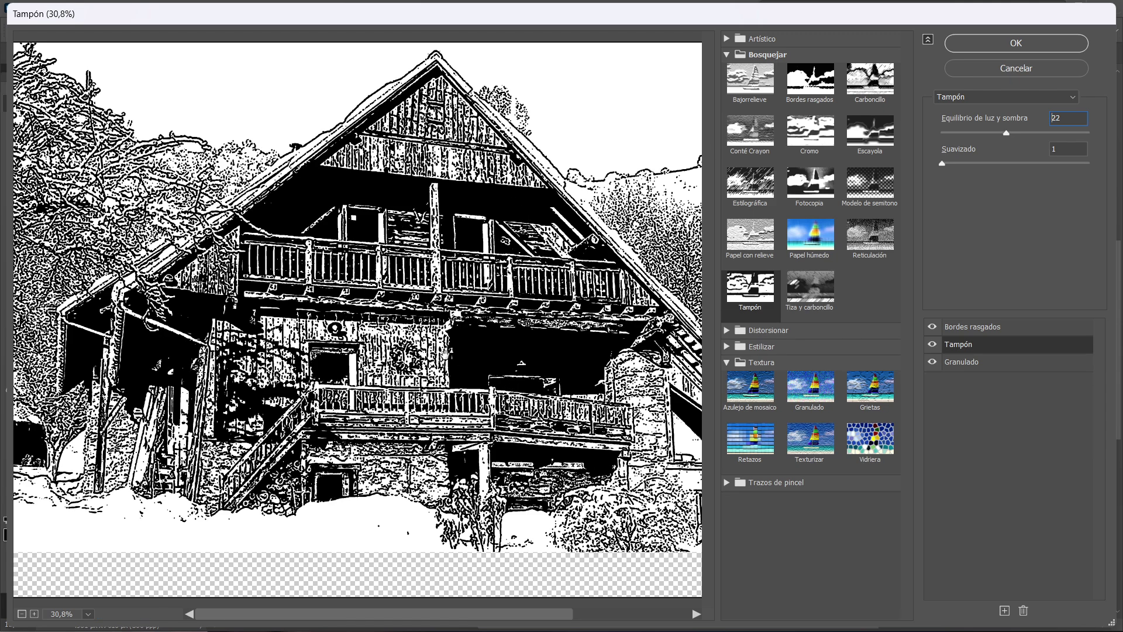
- Try an Intensidad of 50 and a Contraste of 82 on the Granulado effect, undoing each change
{"action": "left_click", "coordinate": [1028, 367]}
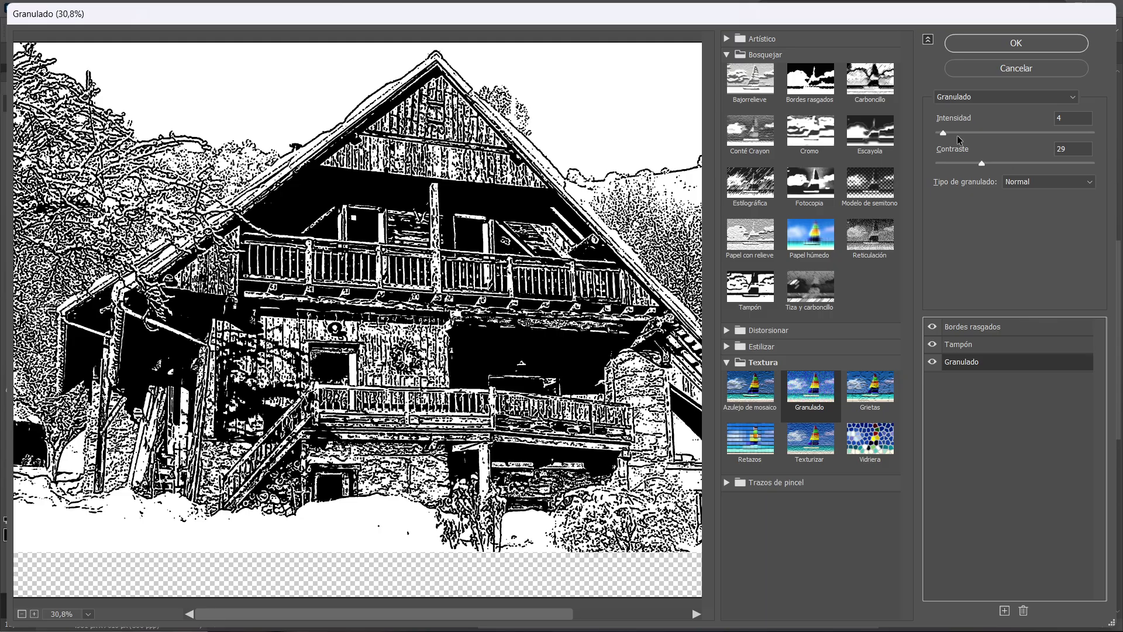
{"action": "left_click", "coordinate": [1016, 133]}
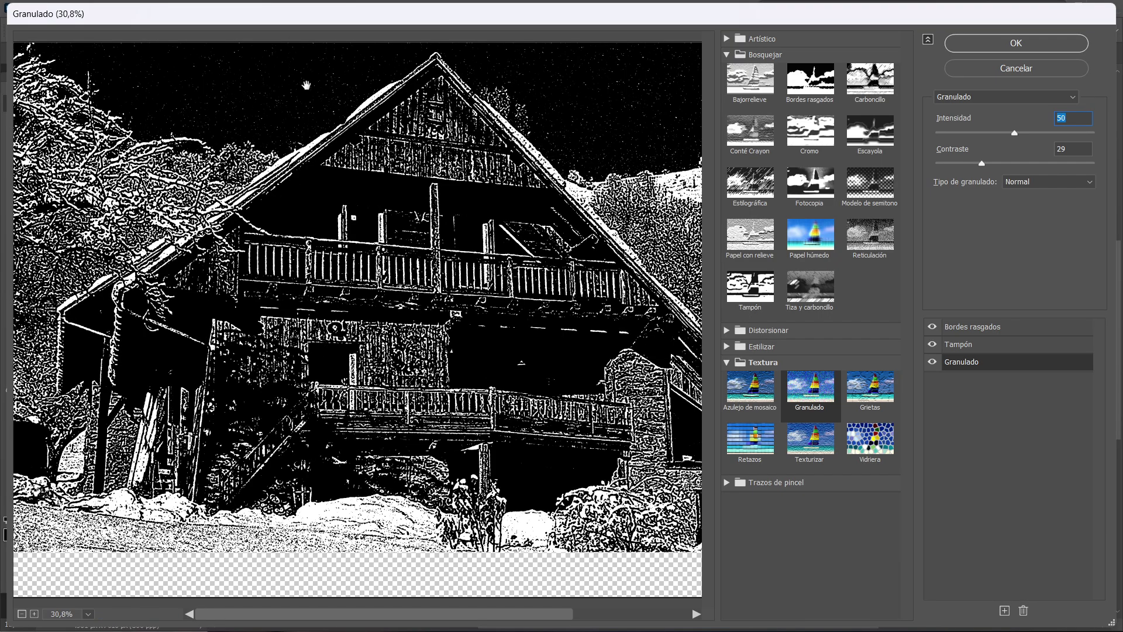
{"action": "scroll", "coordinate": [88, 568], "scroll_direction": "up", "scroll_amount": 1, "text": "alt"}
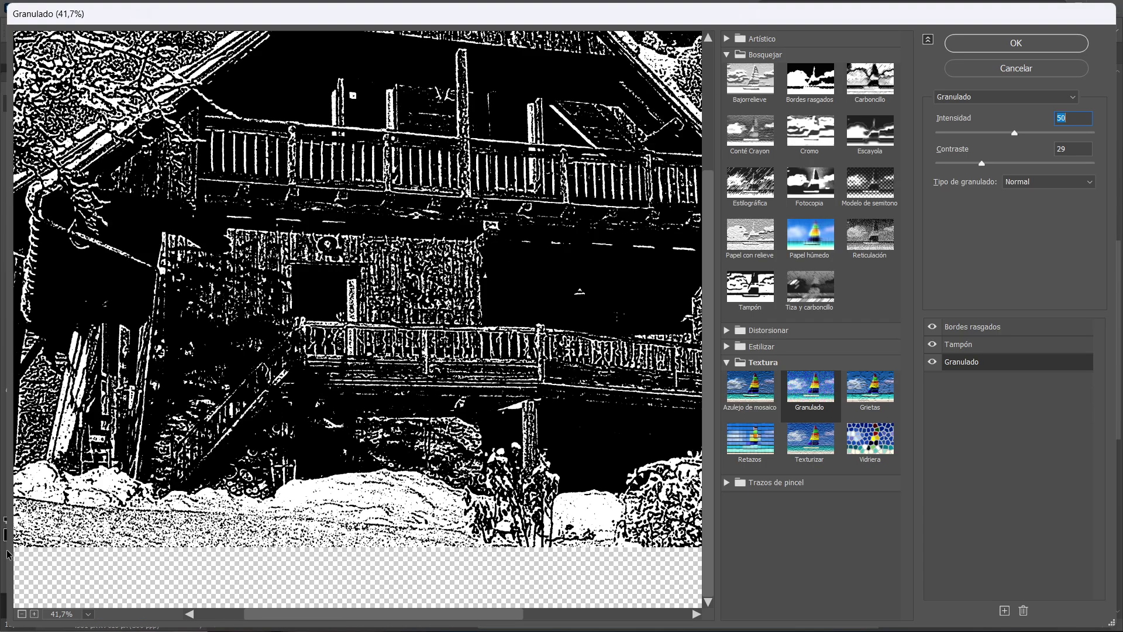
{"action": "scroll", "coordinate": [371, 469], "scroll_direction": "down", "scroll_amount": 1, "text": "alt"}
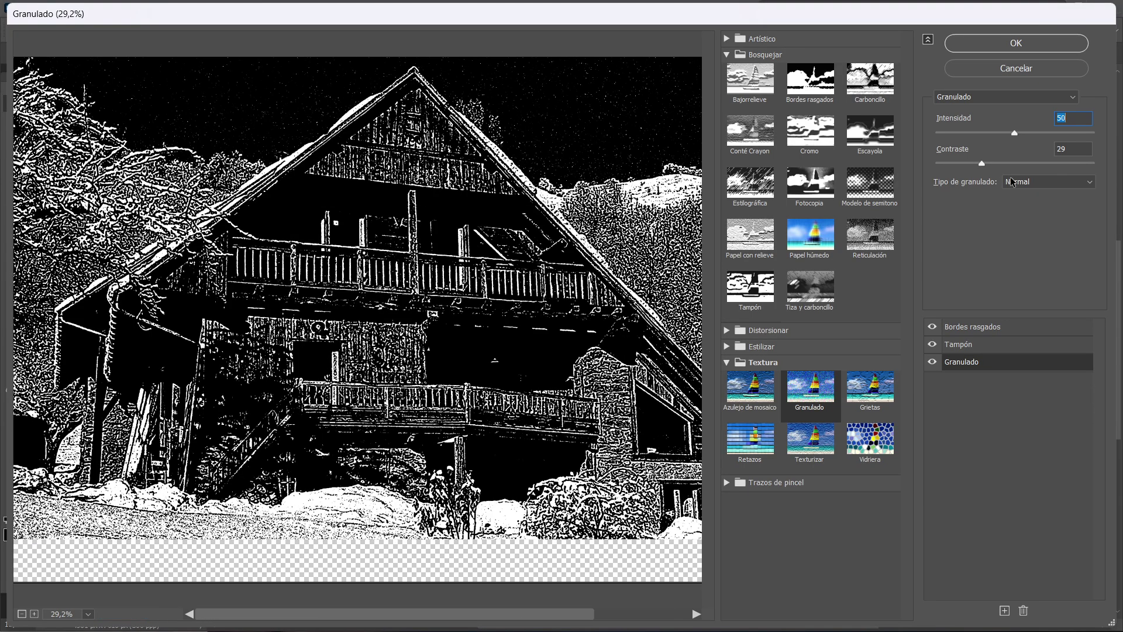
{"action": "key", "text": "ctrl+z"}
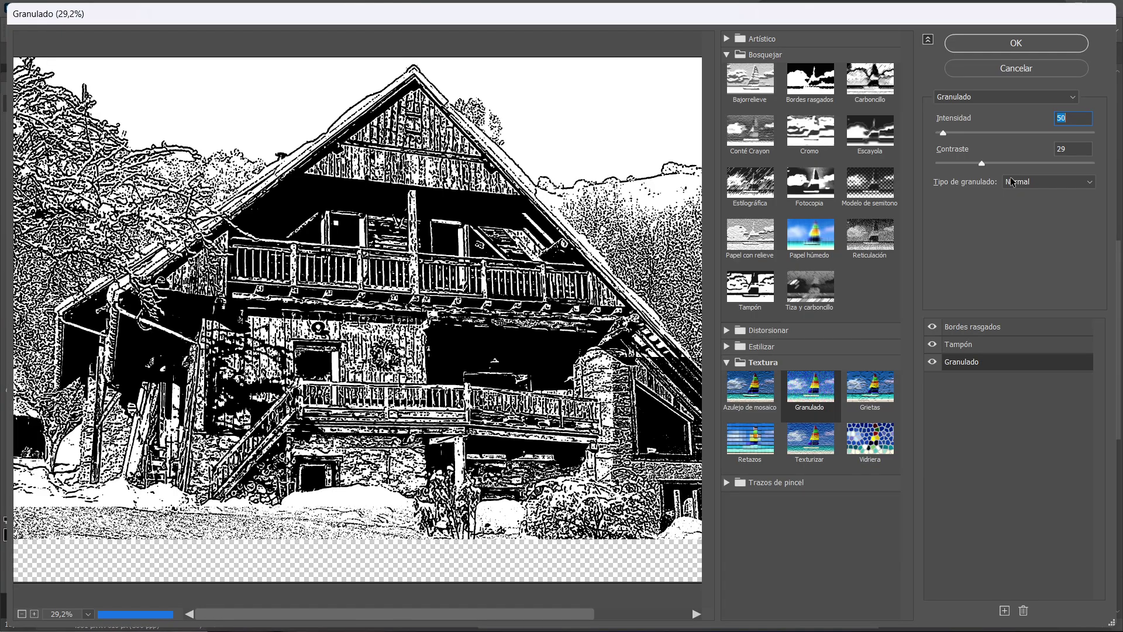
{"action": "type", "text": "4"}
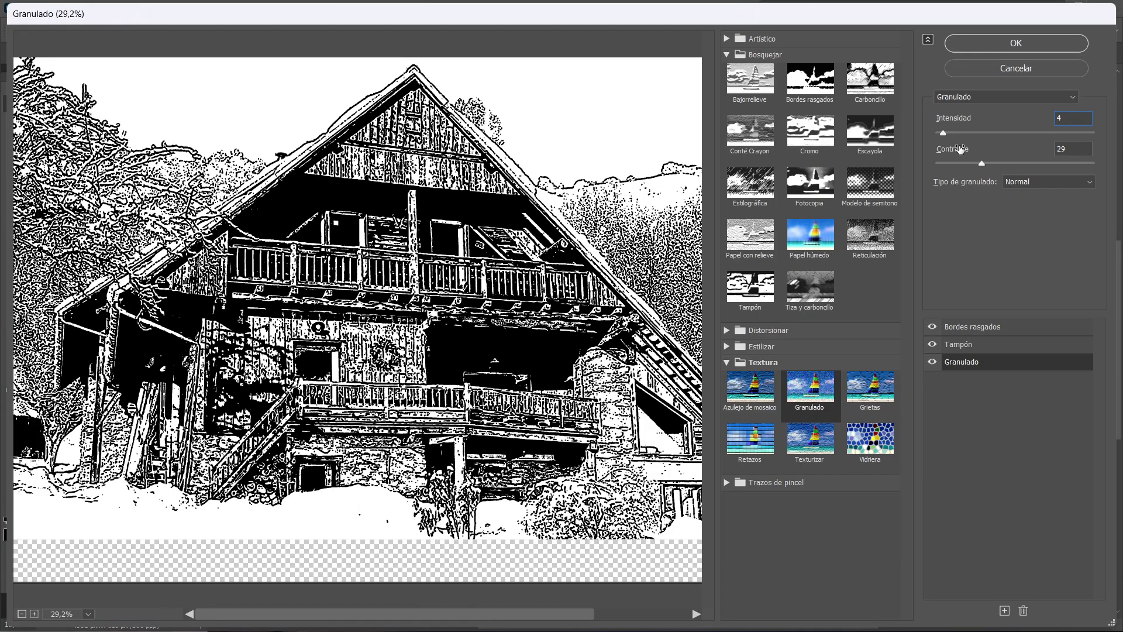
{"action": "left_click", "coordinate": [1065, 163]}
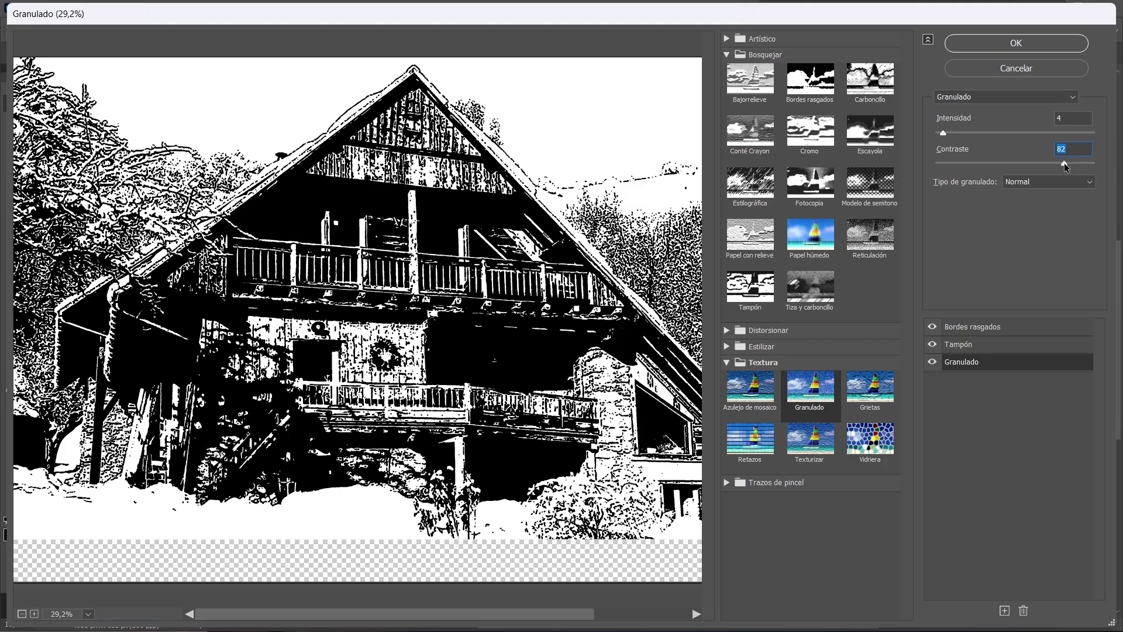
{"action": "key", "text": "ctrl+z"}
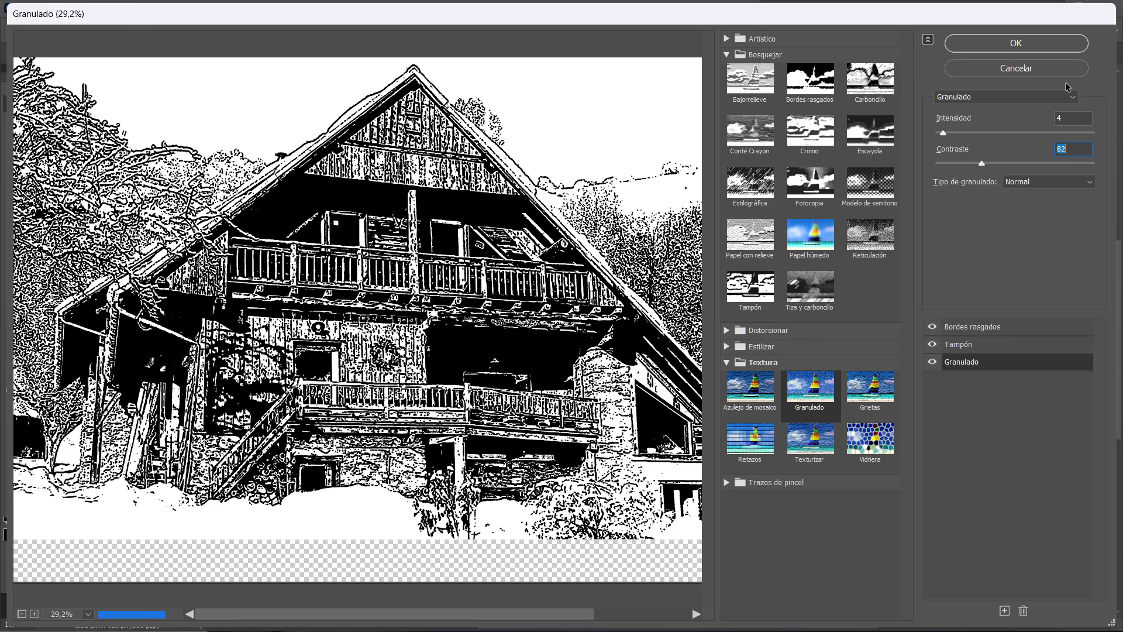
- Apply the filter stack to the chalet layer and fill the Fondo layer with black
{"action": "left_click", "coordinate": [1017, 41]}
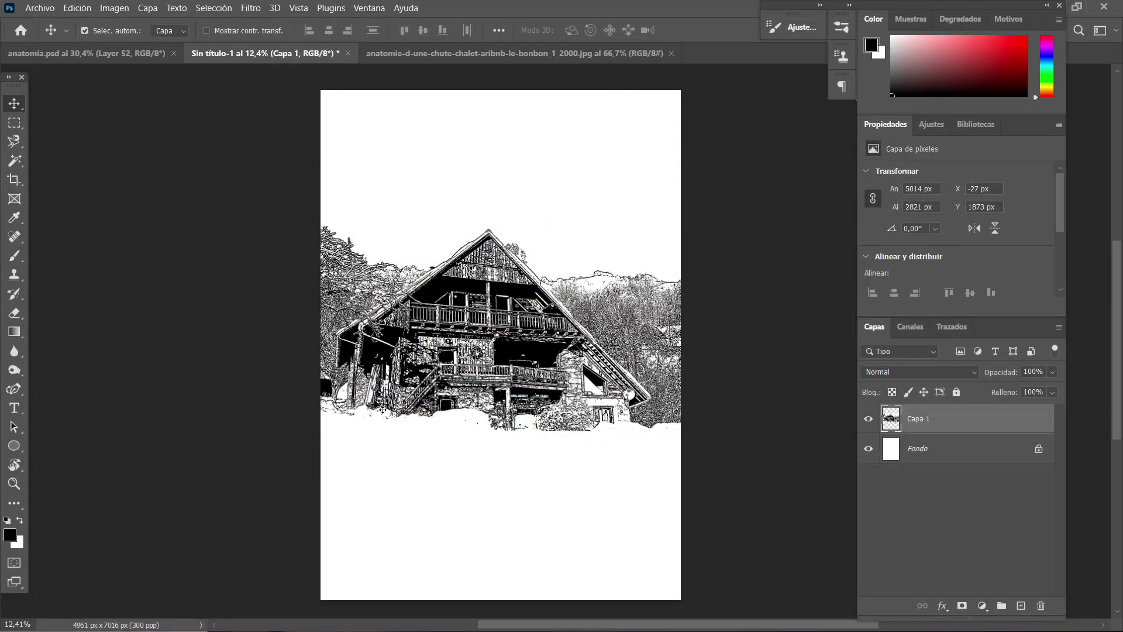
{"action": "left_click", "coordinate": [935, 457]}
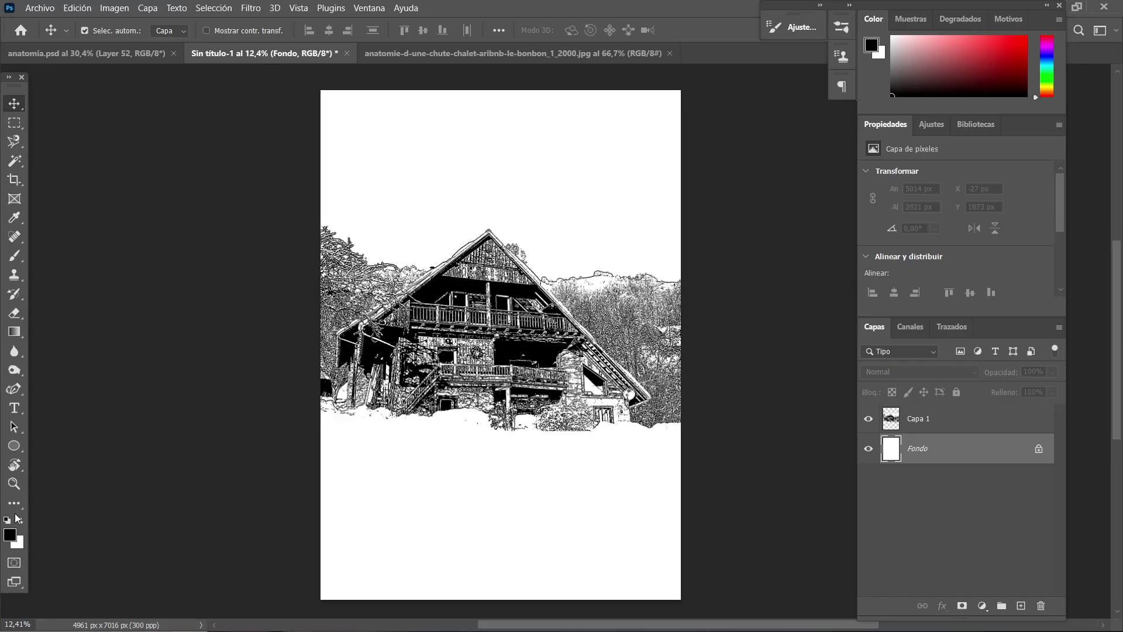
{"action": "key", "text": "alt+BackSpace"}
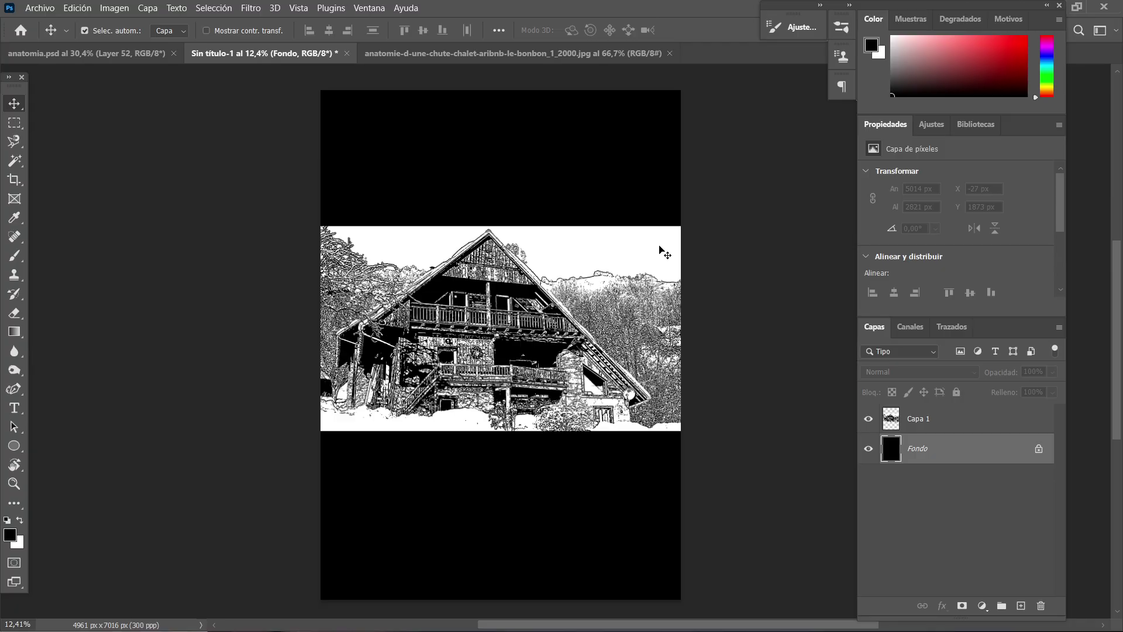
- Select the sky above the tree line and chalet roof with the Magnetic Lasso, including the empty area above the photo
{"action": "key", "text": "l"}
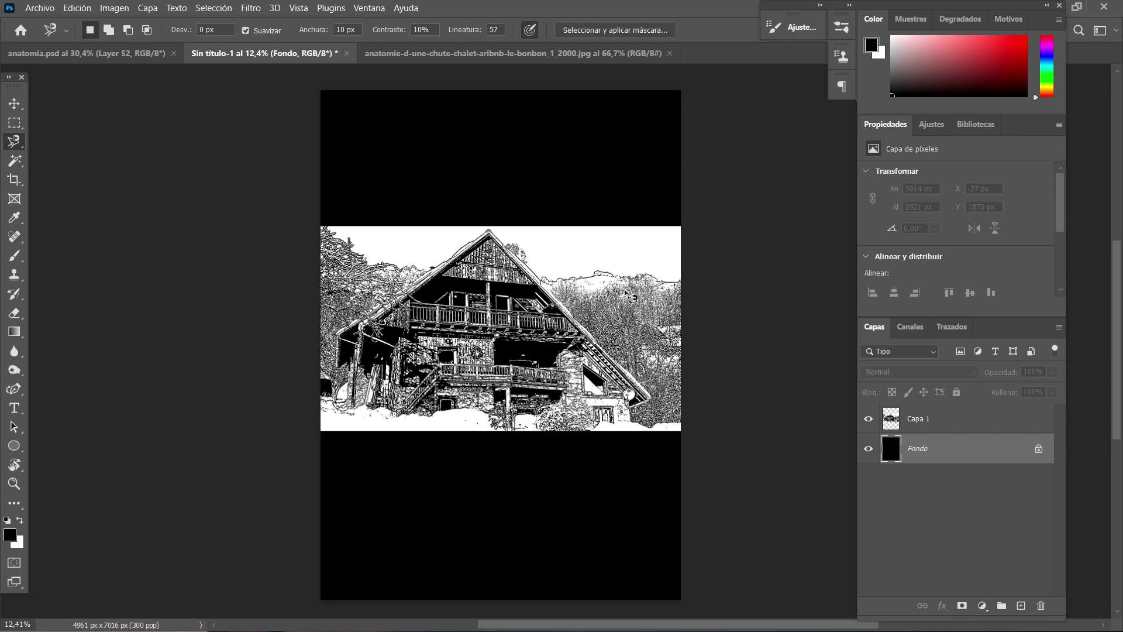
{"action": "right_click", "coordinate": [19, 145]}
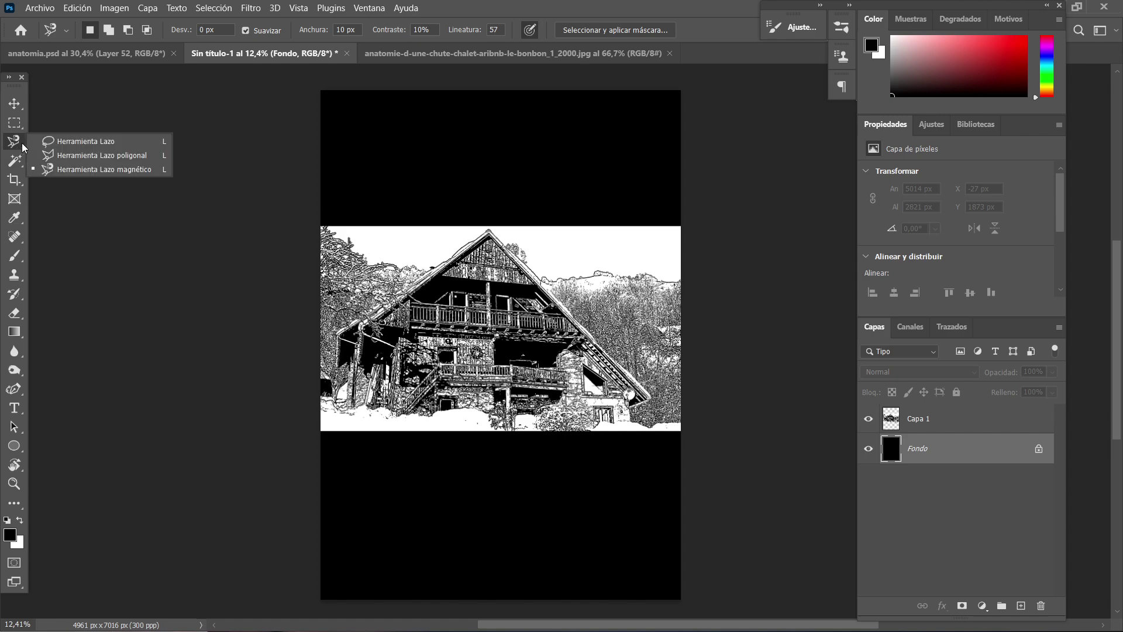
{"action": "left_click", "coordinate": [50, 169]}
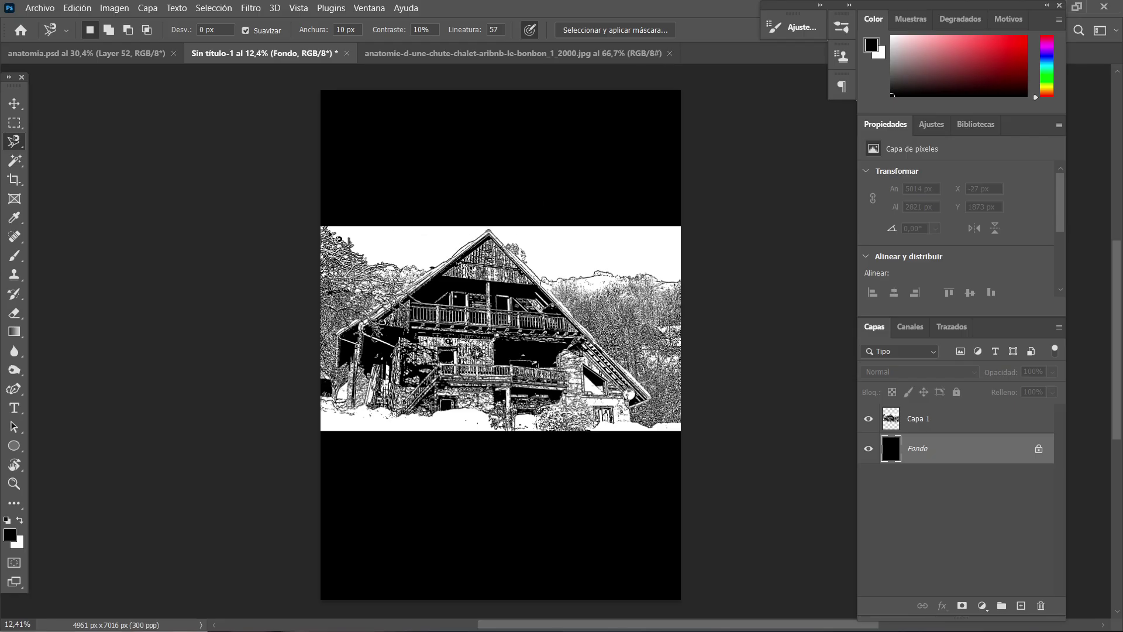
{"action": "scroll", "coordinate": [331, 234], "scroll_direction": "up", "scroll_amount": 2}
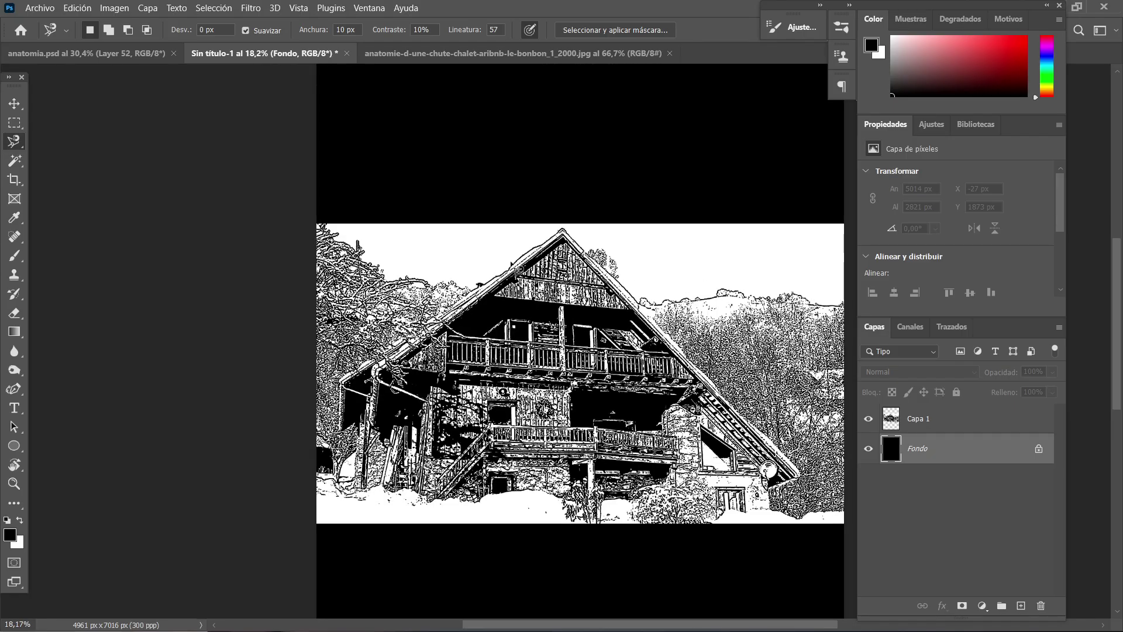
{"action": "scroll", "coordinate": [648, 281], "scroll_direction": "right", "scroll_amount": 2}
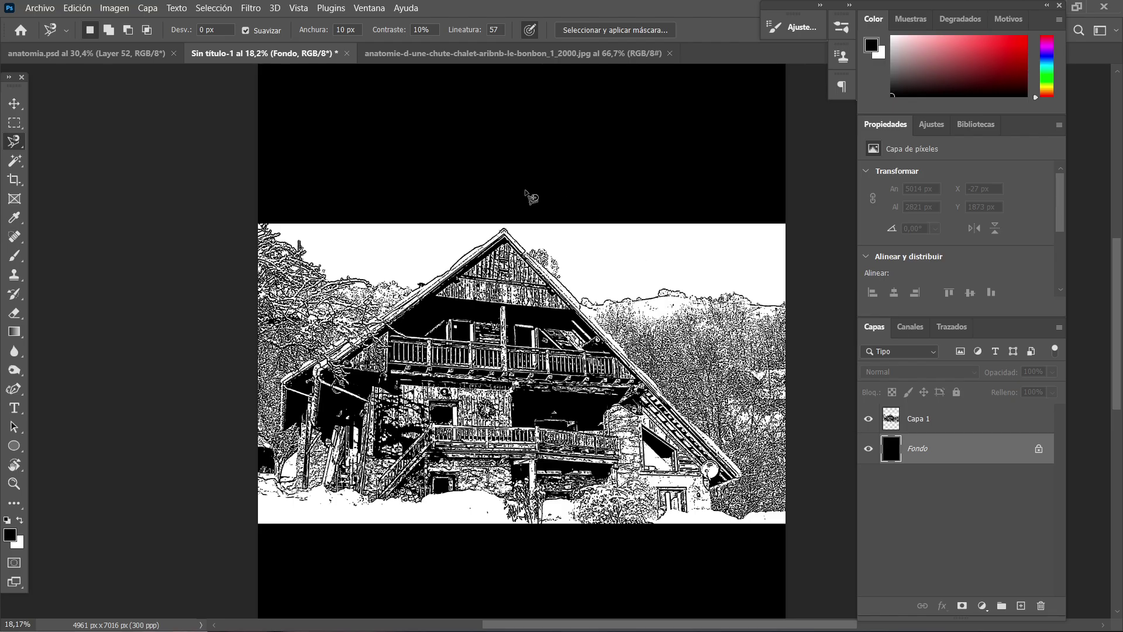
{"action": "scroll", "coordinate": [315, 233], "scroll_direction": "up", "scroll_amount": 2}
{"action": "left_click", "coordinate": [267, 224]}
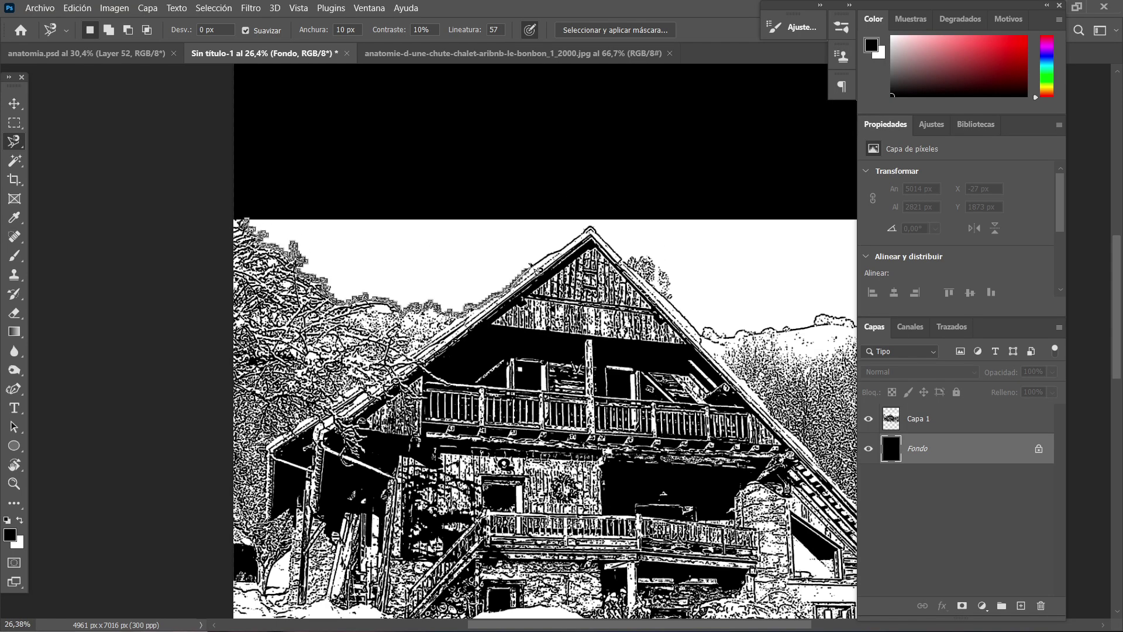
{"action": "left_click", "coordinate": [246, 221]}
{"action": "scroll", "coordinate": [638, 289], "scroll_direction": "up", "scroll_amount": 3}
{"action": "scroll", "coordinate": [638, 289], "scroll_direction": "right", "scroll_amount": 6}
{"action": "left_click", "coordinate": [109, 29]}
{"action": "left_click", "coordinate": [247, 239]}
{"action": "double_click", "coordinate": [447, 109]}
{"action": "scroll", "coordinate": [446, 109], "scroll_direction": "down", "scroll_amount": 3}
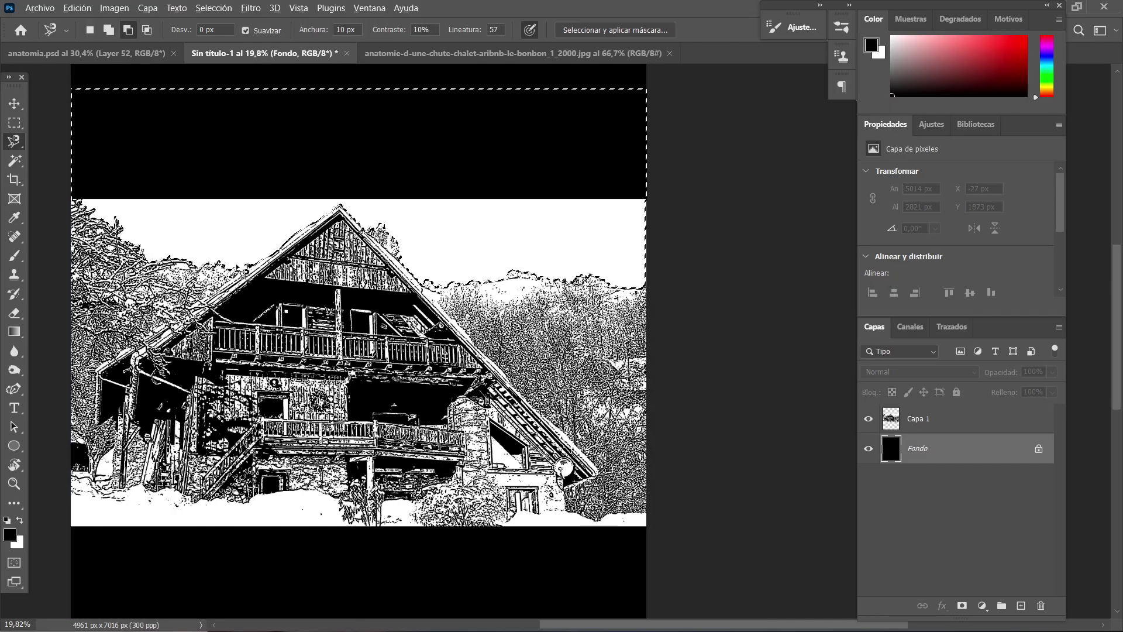
- Examine the edge of the sky selection along the chalet roof and the tree branches
{"action": "scroll", "coordinate": [267, 214], "scroll_direction": "up", "scroll_amount": 5}
{"action": "scroll", "coordinate": [267, 215], "scroll_direction": "up", "scroll_amount": 2}
{"action": "scroll", "coordinate": [267, 215], "scroll_direction": "left", "scroll_amount": 8}
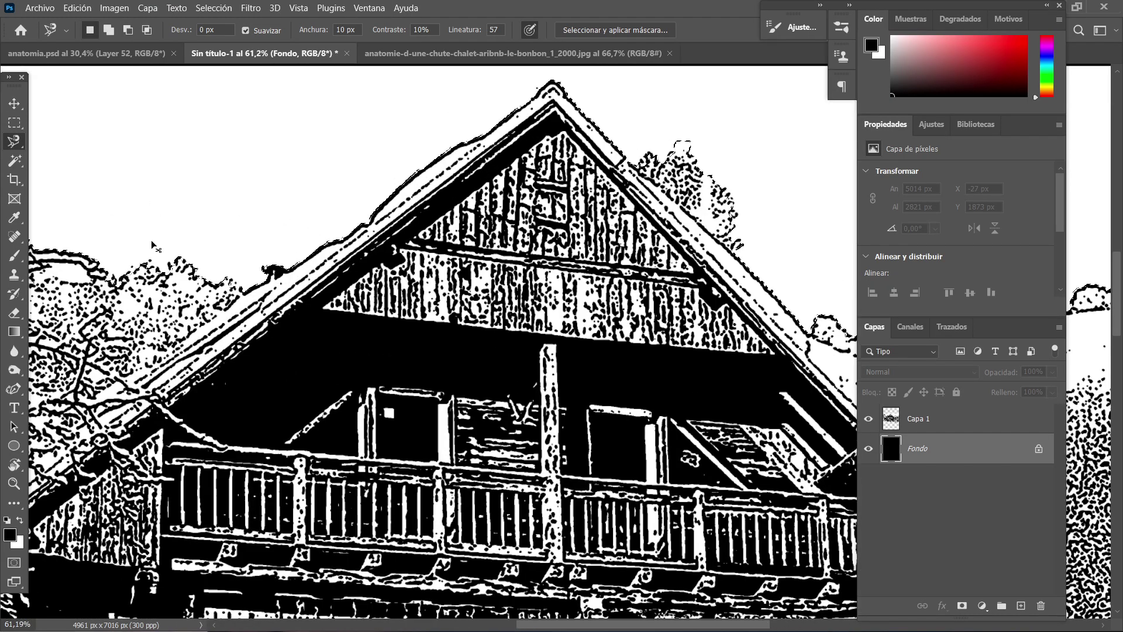
{"action": "scroll", "coordinate": [198, 241], "scroll_direction": "up", "scroll_amount": 2}
{"action": "scroll", "coordinate": [197, 241], "scroll_direction": "left", "scroll_amount": 2}
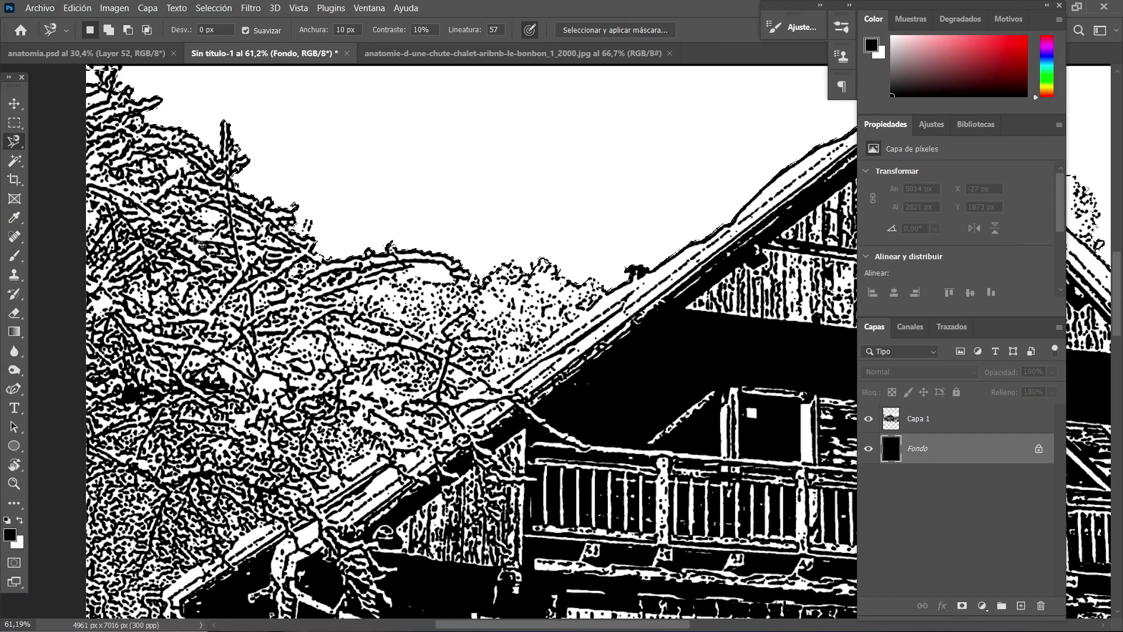
{"action": "scroll", "coordinate": [130, 128], "scroll_direction": "up", "scroll_amount": 2}
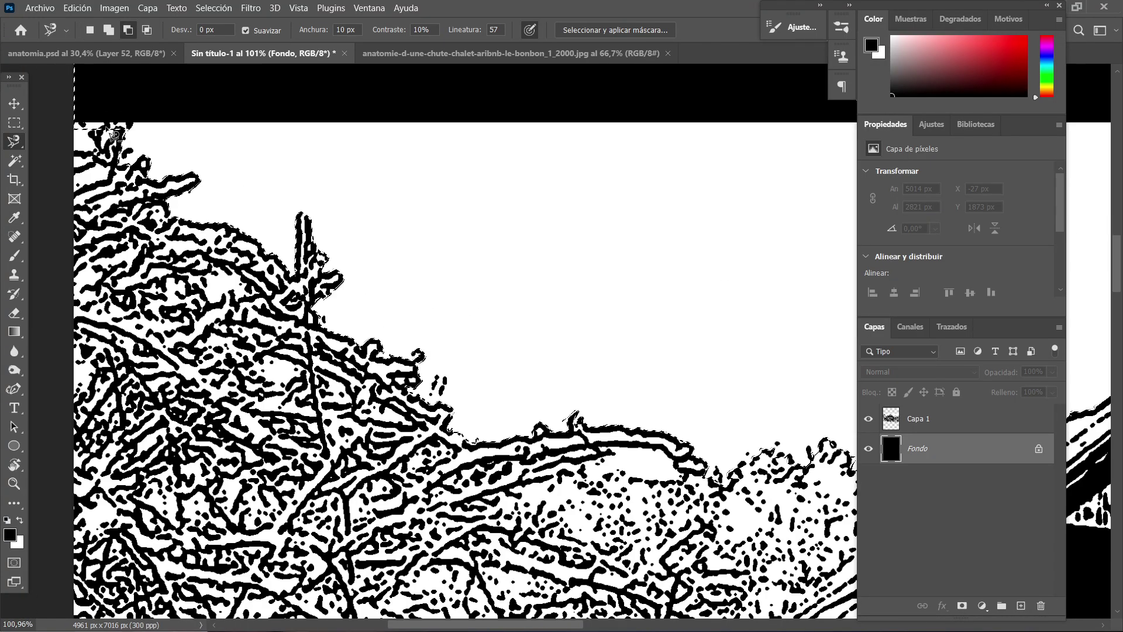
{"action": "scroll", "coordinate": [193, 164], "scroll_direction": "up", "scroll_amount": 2}
{"action": "scroll", "coordinate": [193, 170], "scroll_direction": "down", "scroll_amount": 10}
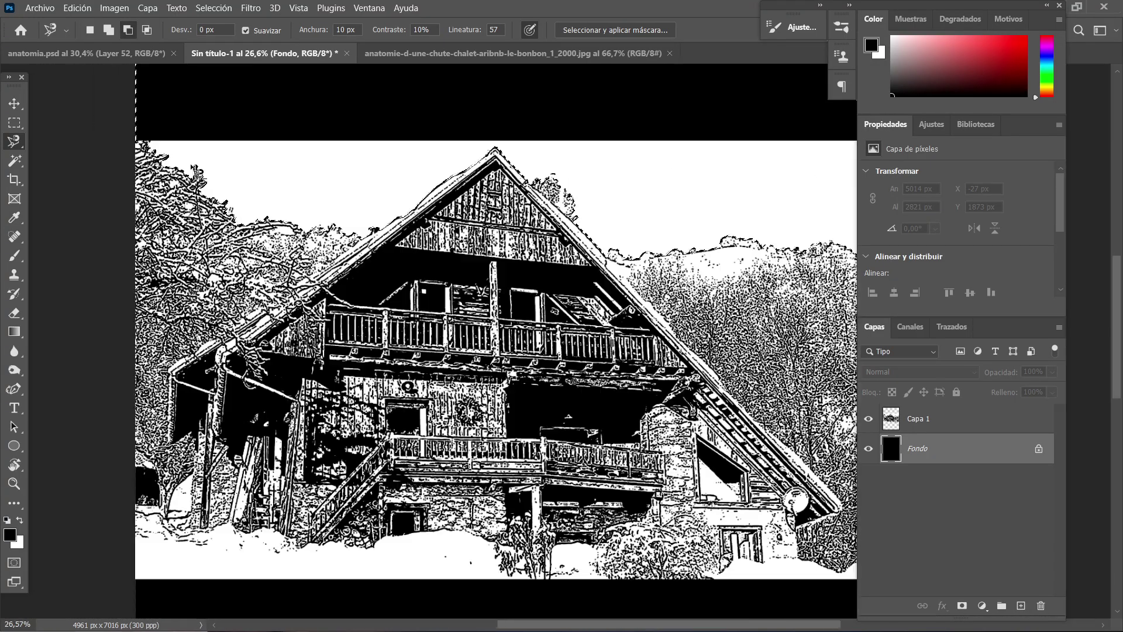
- Add the missed patch of sky above the bush behind the chalet's right roof slope to the selection with the Magnetic Lasso
{"action": "scroll", "coordinate": [383, 240], "scroll_direction": "right", "scroll_amount": 6}
{"action": "scroll", "coordinate": [383, 240], "scroll_direction": "up", "scroll_amount": 15}
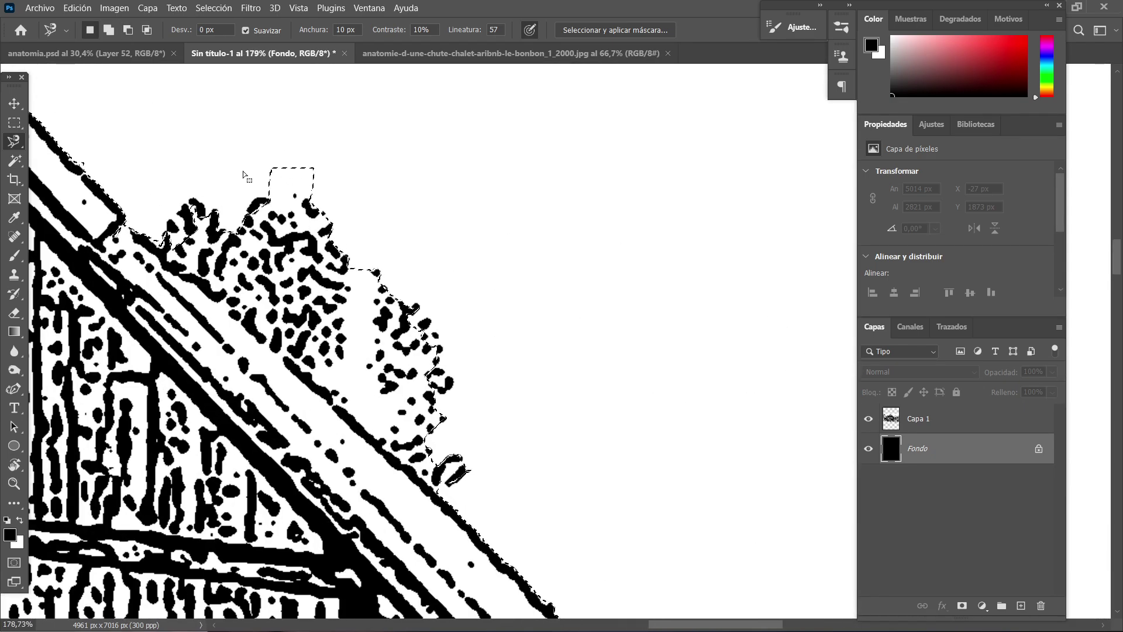
{"action": "key", "text": "shift"}
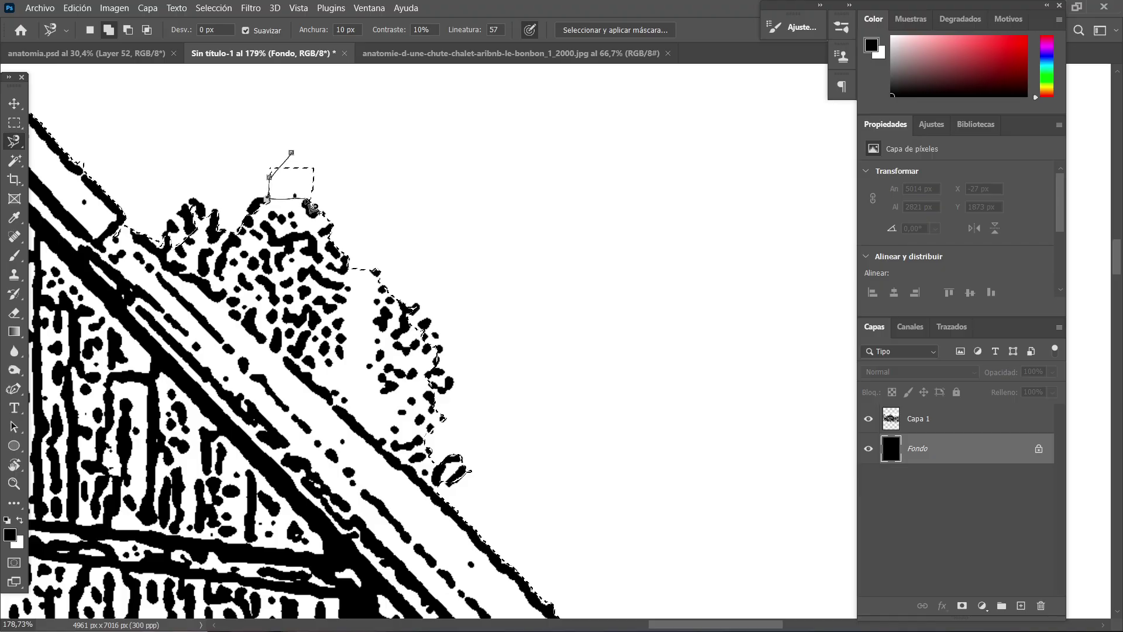
{"action": "left_click", "coordinate": [330, 151]}
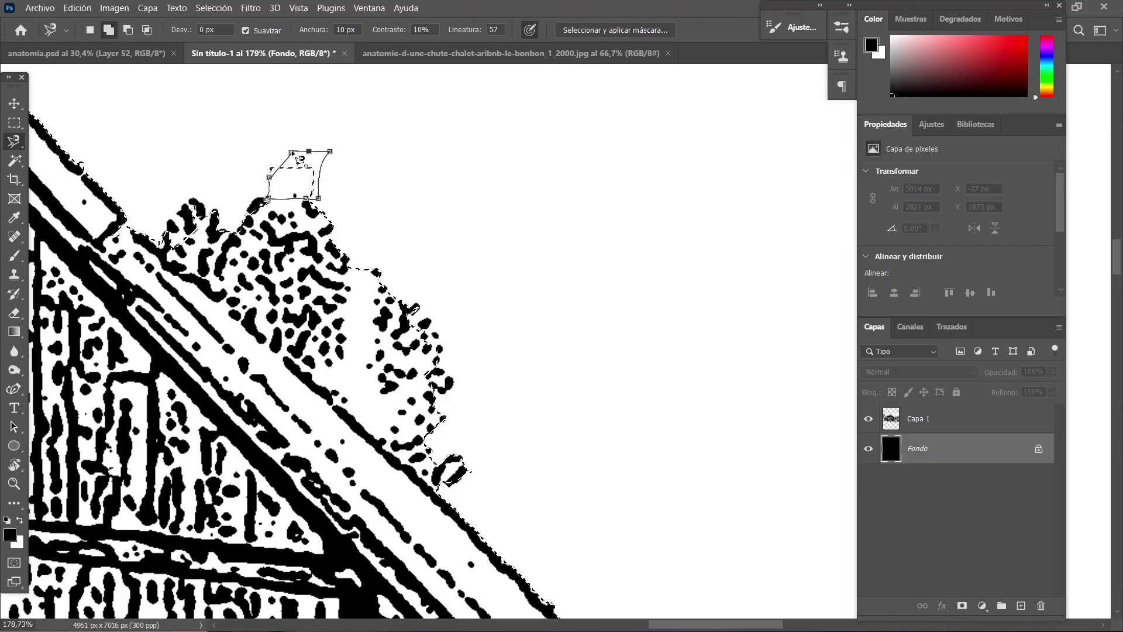
{"action": "key", "text": "Escape"}
{"action": "left_click", "coordinate": [267, 148]}
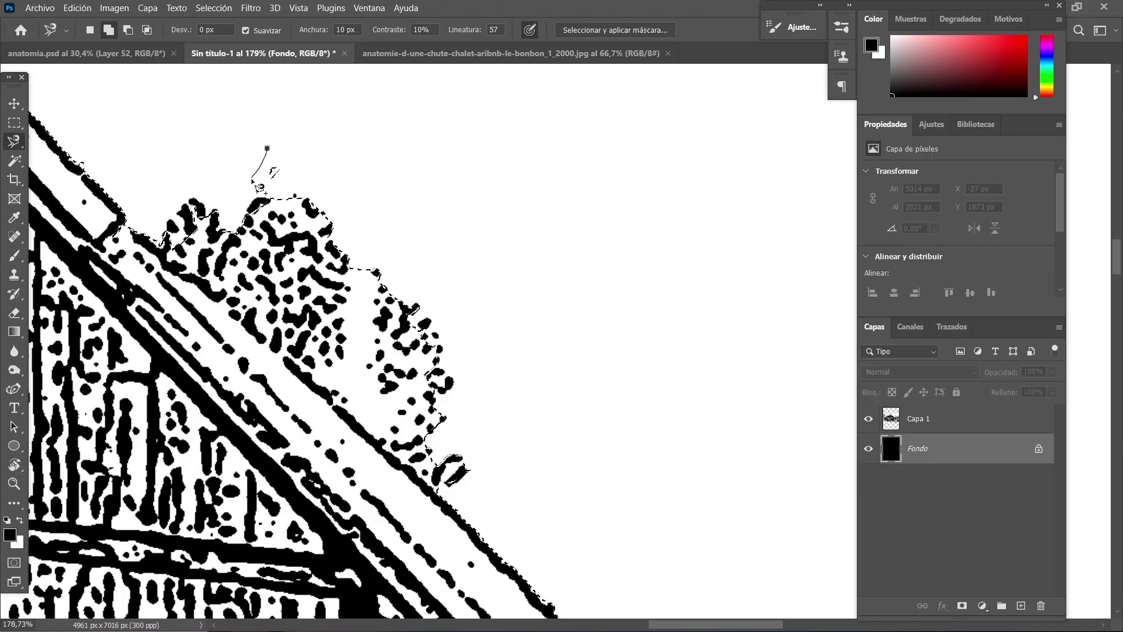
{"action": "left_click", "coordinate": [269, 148]}
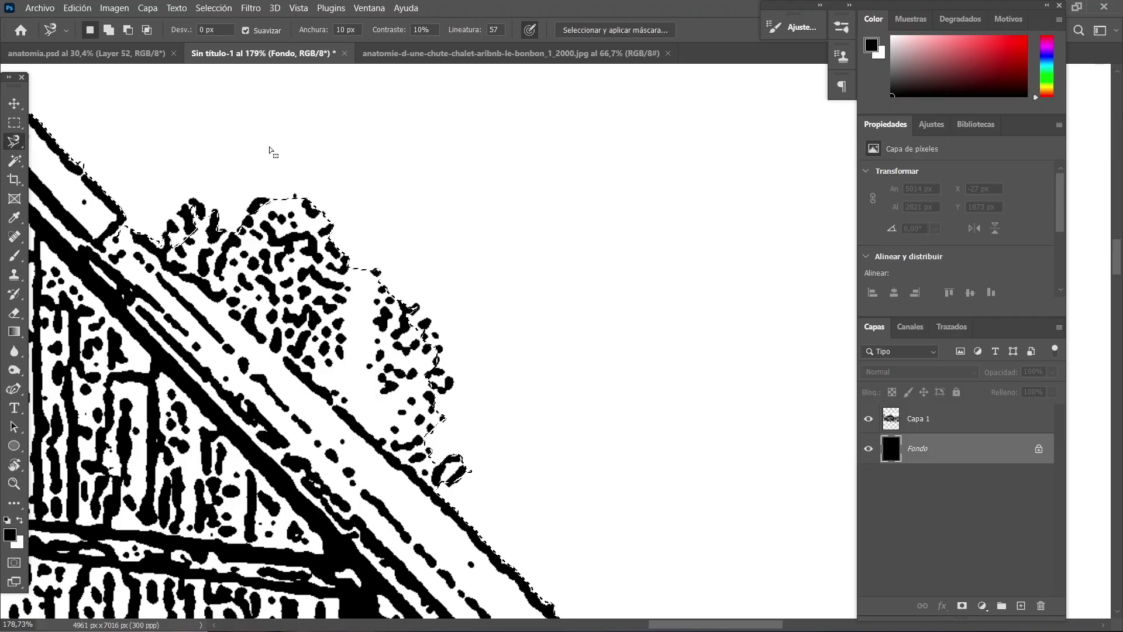
- Delete the selected sky from the Capa 1 layer and clear the selection
{"action": "scroll", "coordinate": [494, 210], "scroll_direction": "down", "scroll_amount": 8}
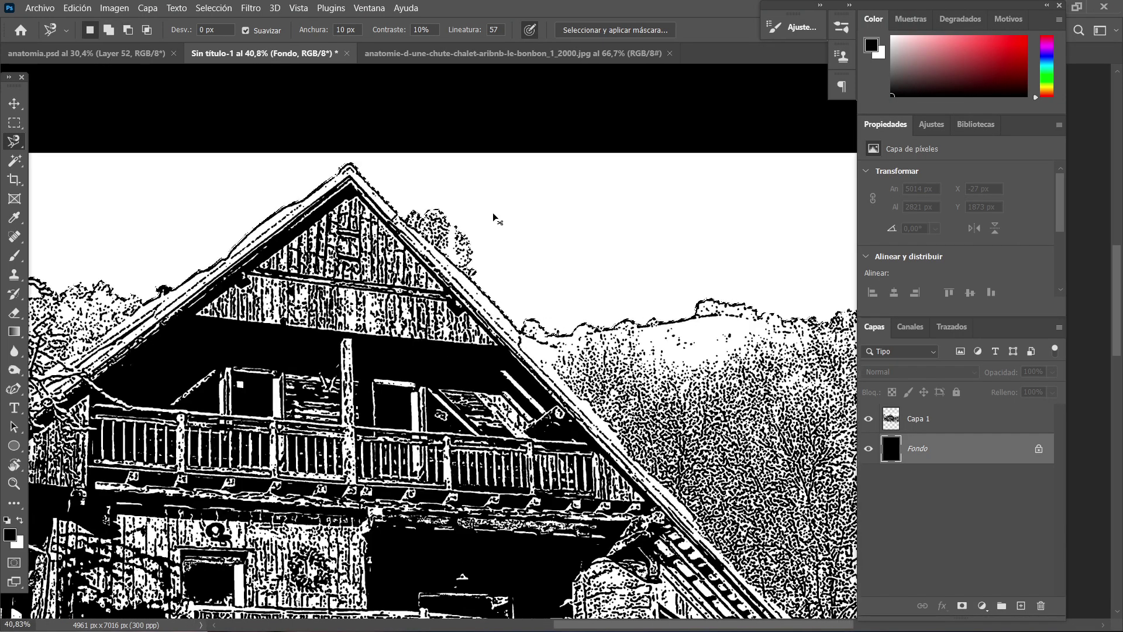
{"action": "scroll", "coordinate": [518, 372], "scroll_direction": "up", "scroll_amount": 9}
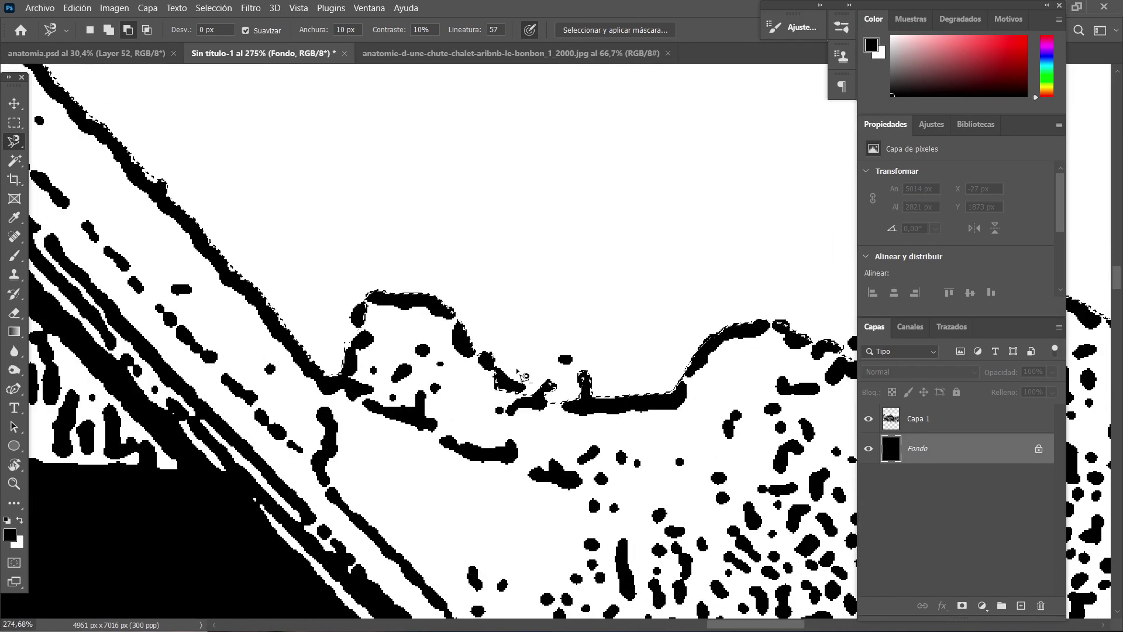
{"action": "scroll", "coordinate": [518, 372], "scroll_direction": "up", "scroll_amount": 3}
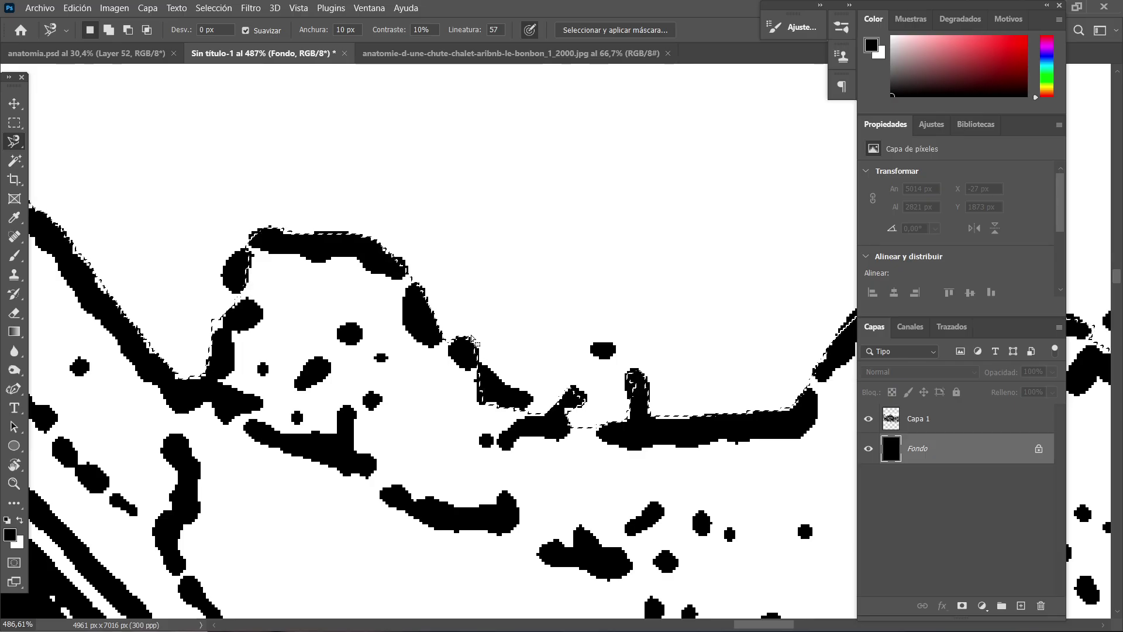
{"action": "left_click", "coordinate": [16, 163]}
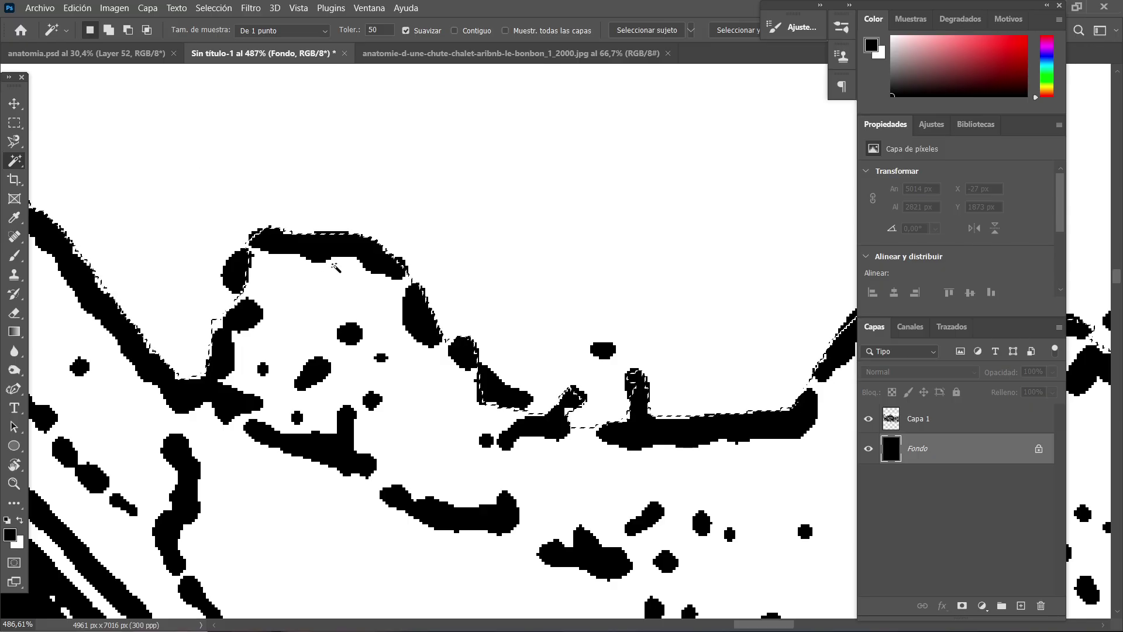
{"action": "key", "text": "alt+bracketright"}
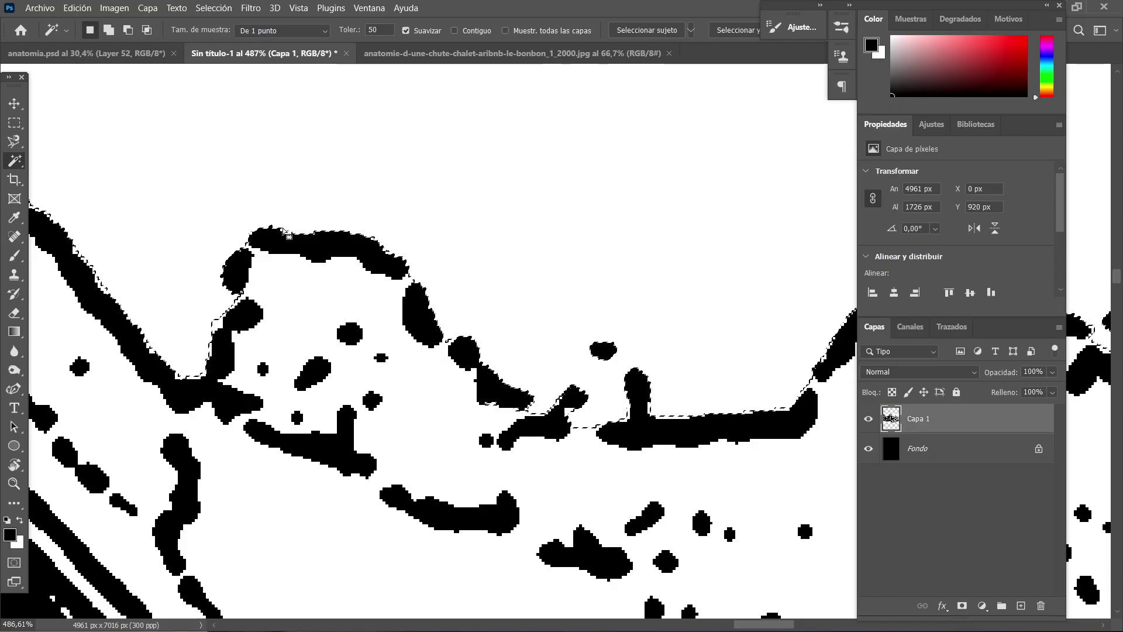
{"action": "scroll", "coordinate": [283, 231], "scroll_direction": "down", "scroll_amount": 8}
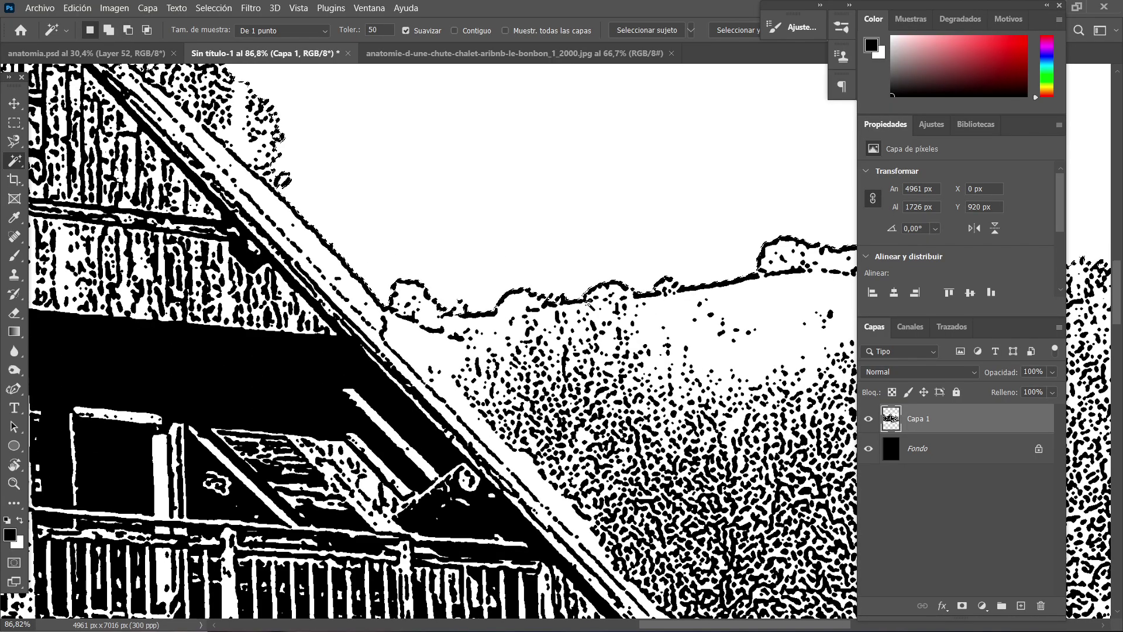
{"action": "scroll", "coordinate": [300, 144], "scroll_direction": "up", "scroll_amount": 4}
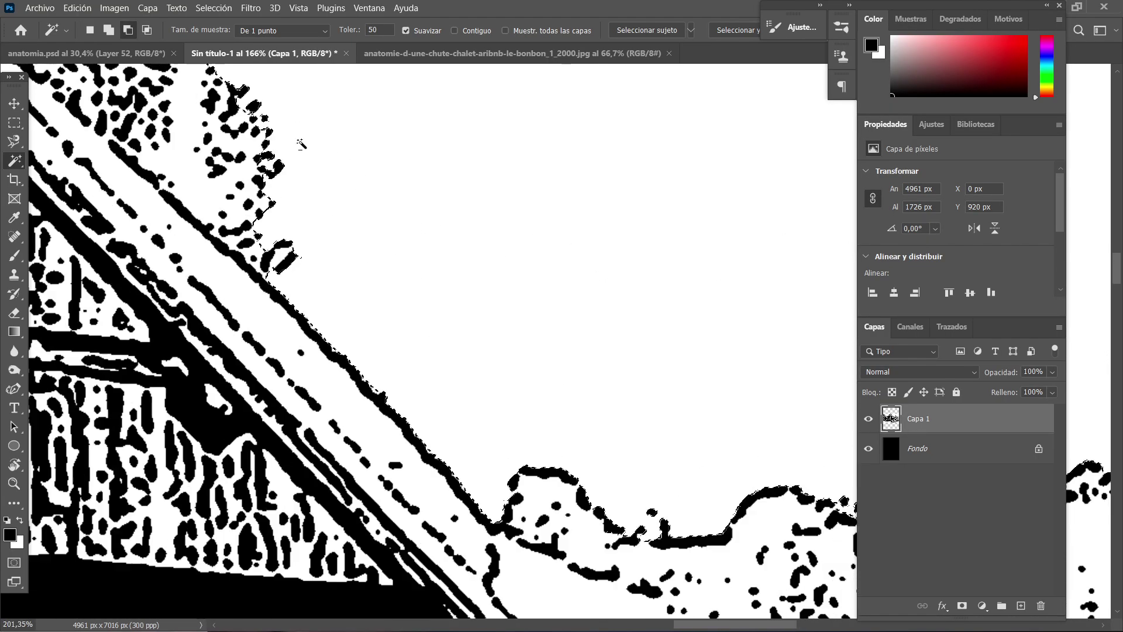
{"action": "scroll", "coordinate": [301, 143], "scroll_direction": "up", "scroll_amount": 4}
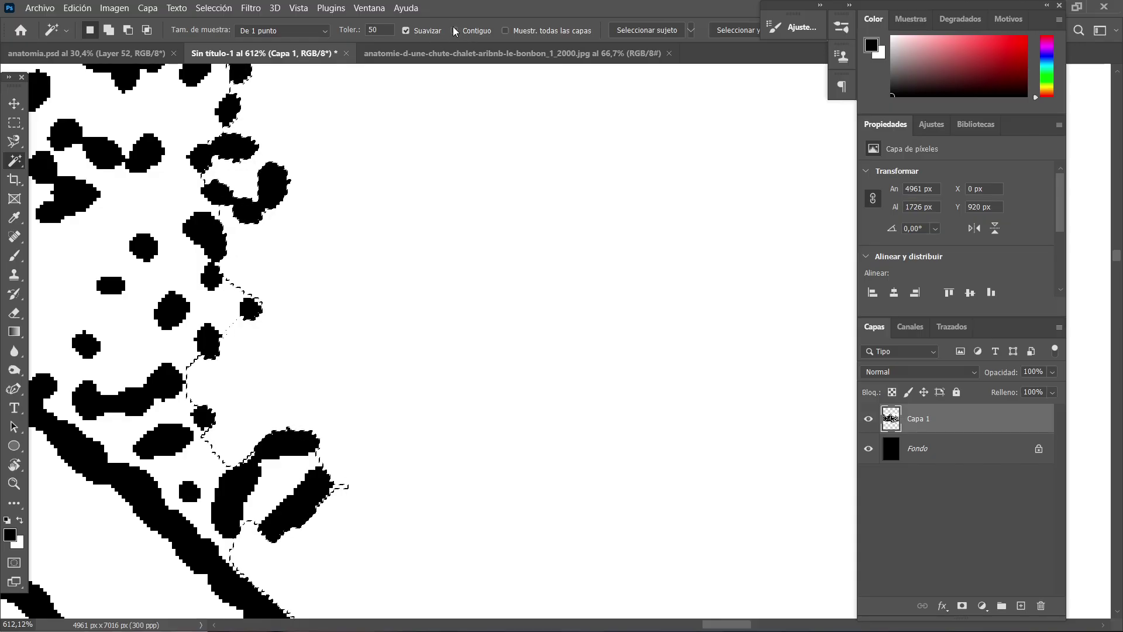
{"action": "scroll", "coordinate": [350, 394], "scroll_direction": "down", "scroll_amount": 5}
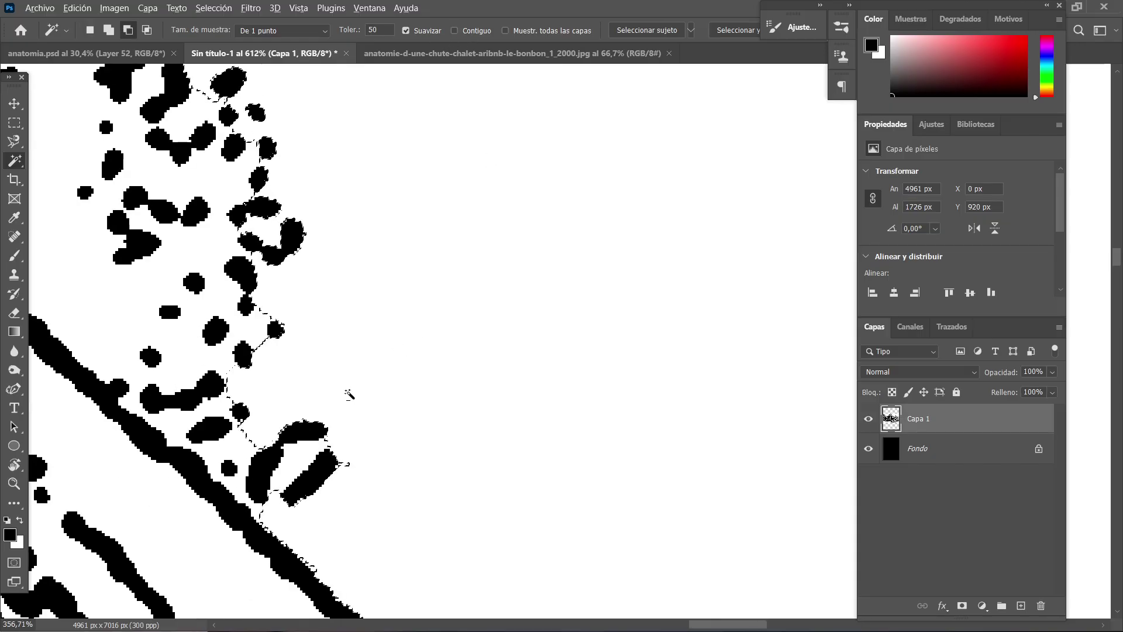
{"action": "scroll", "coordinate": [350, 395], "scroll_direction": "down", "scroll_amount": 15}
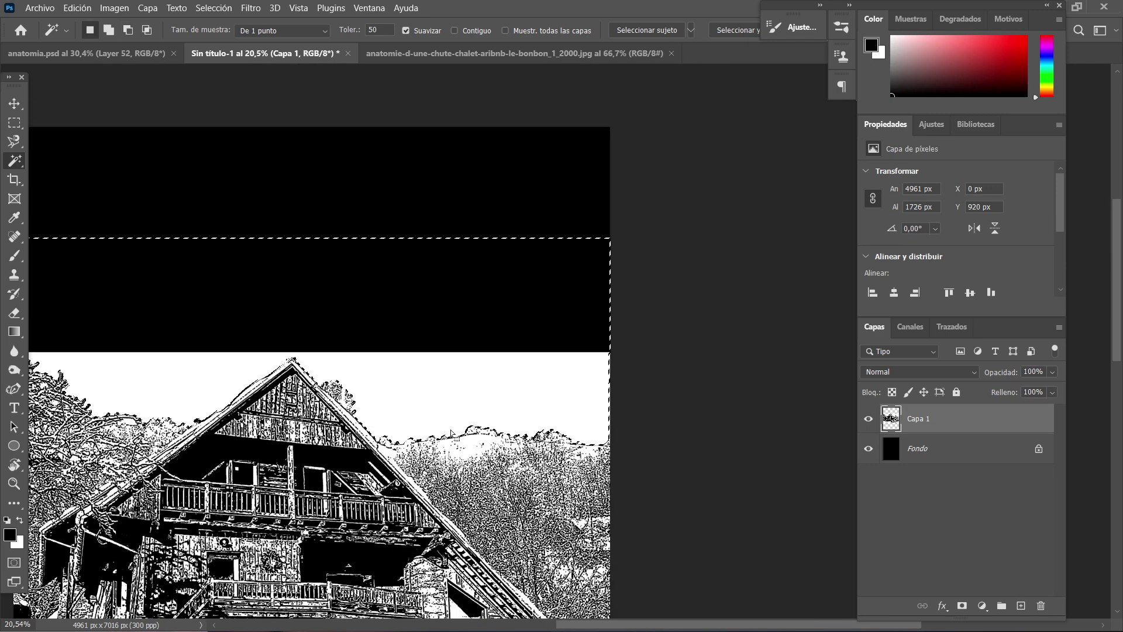
{"action": "scroll", "coordinate": [451, 434], "scroll_direction": "left", "scroll_amount": 5}
{"action": "scroll", "coordinate": [451, 434], "scroll_direction": "down", "scroll_amount": 3}
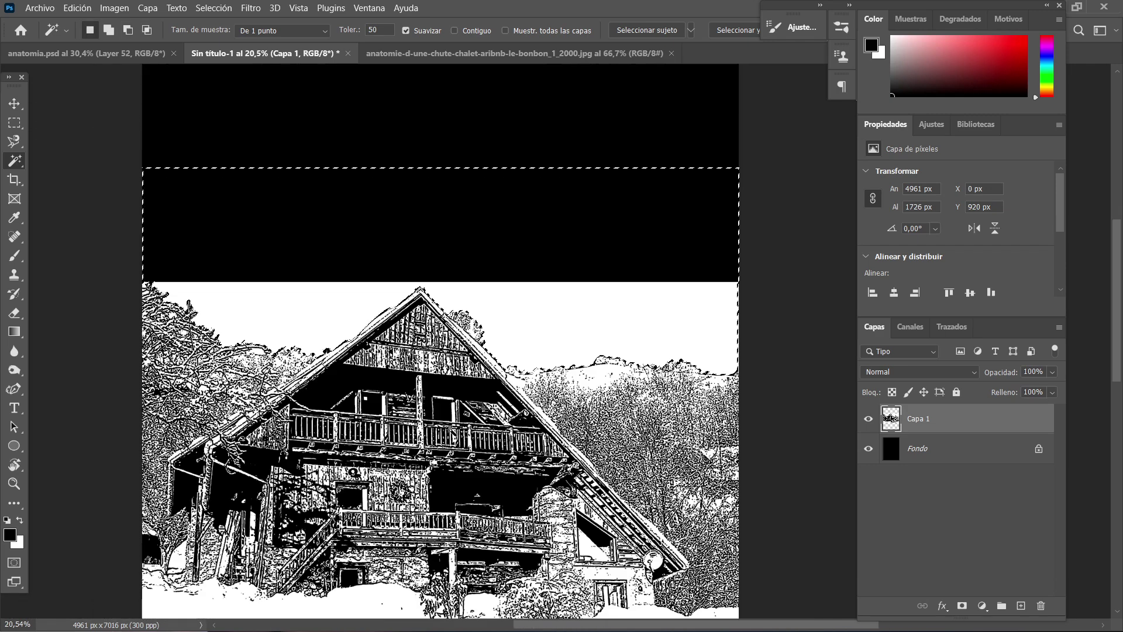
{"action": "key", "text": "Delete"}
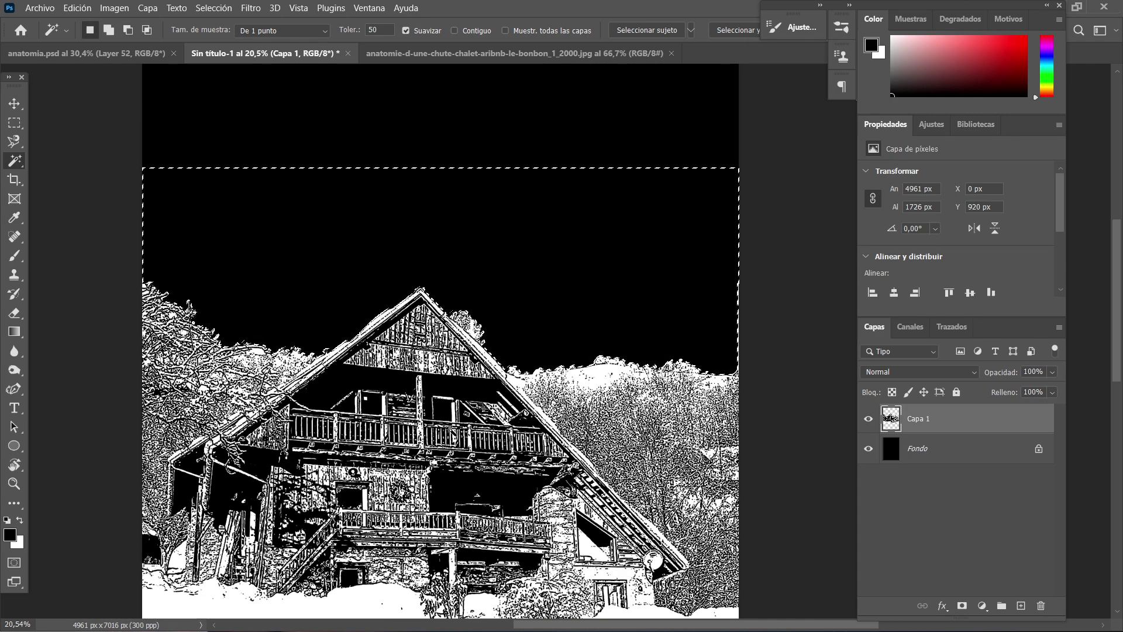
{"action": "key", "text": "ctrl+d"}
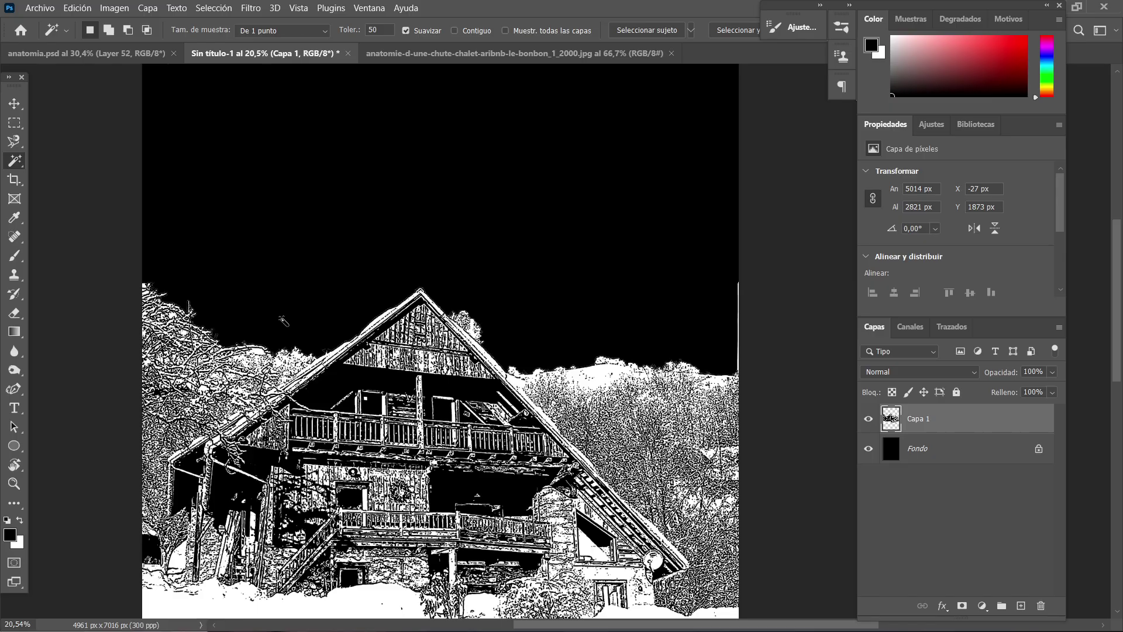
- Fill the Fondo layer with white
{"action": "scroll", "coordinate": [251, 368], "scroll_direction": "down", "scroll_amount": 5}
{"action": "scroll", "coordinate": [259, 324], "scroll_direction": "down", "scroll_amount": 3}
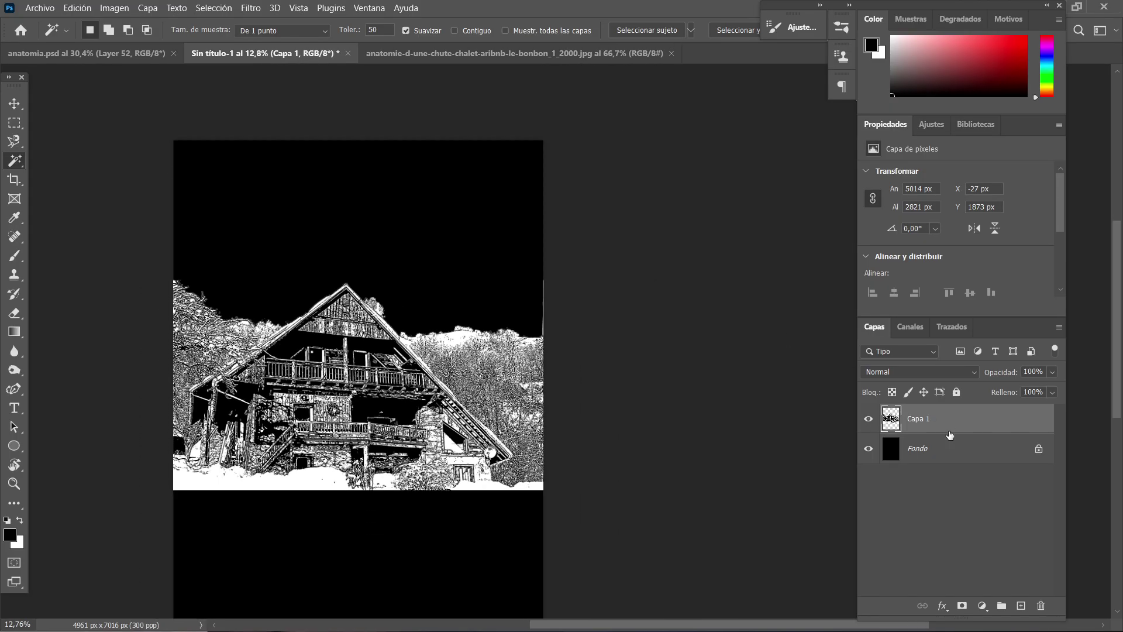
{"action": "left_click", "coordinate": [924, 464]}
{"action": "left_click", "coordinate": [21, 520]}
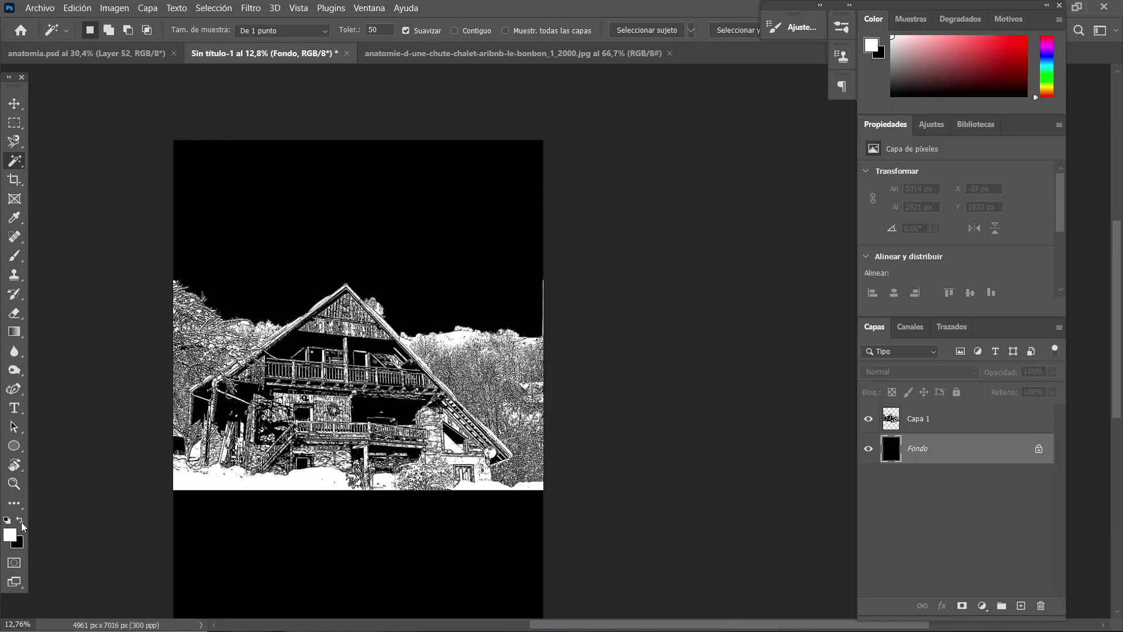
{"action": "key", "text": "alt+BackSpace"}
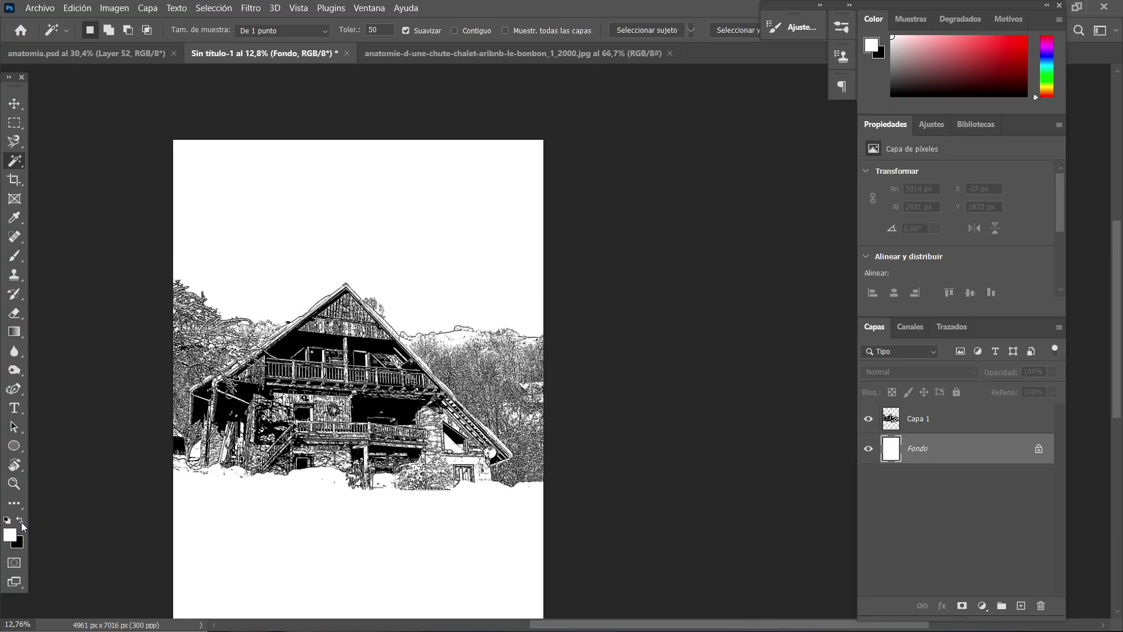
- Add a centred black text box reading ANATOMY across the poster's upper half, directly above the Fondo layer and behind the chalet
{"action": "left_click", "coordinate": [13, 103]}
{"action": "scroll", "coordinate": [463, 219], "scroll_direction": "down", "scroll_amount": 3}
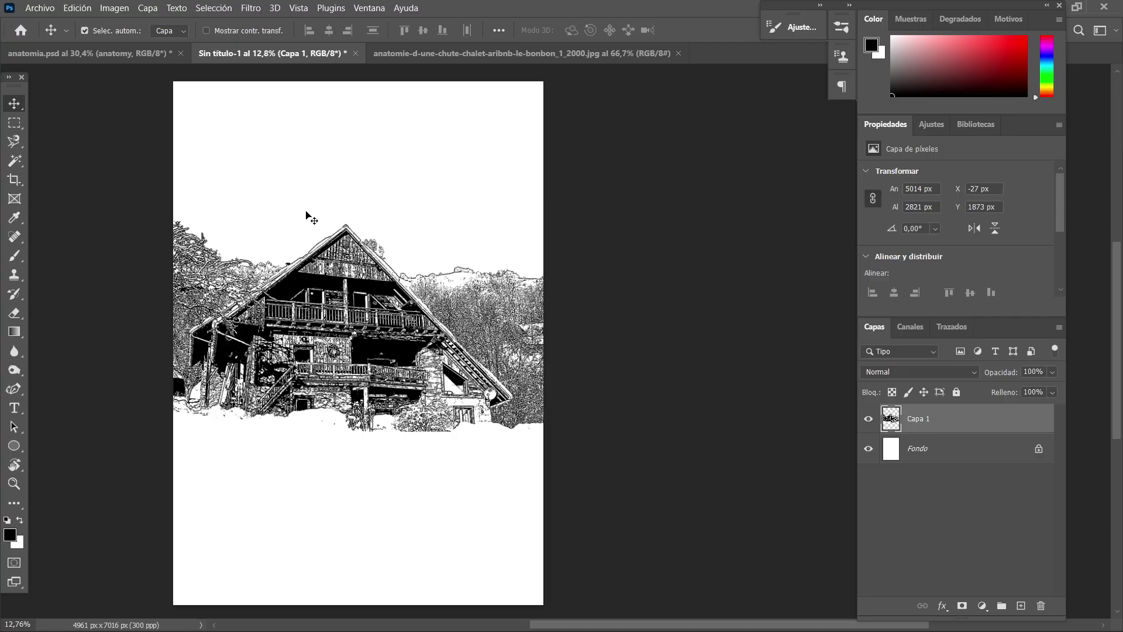
{"action": "left_click", "coordinate": [956, 460]}
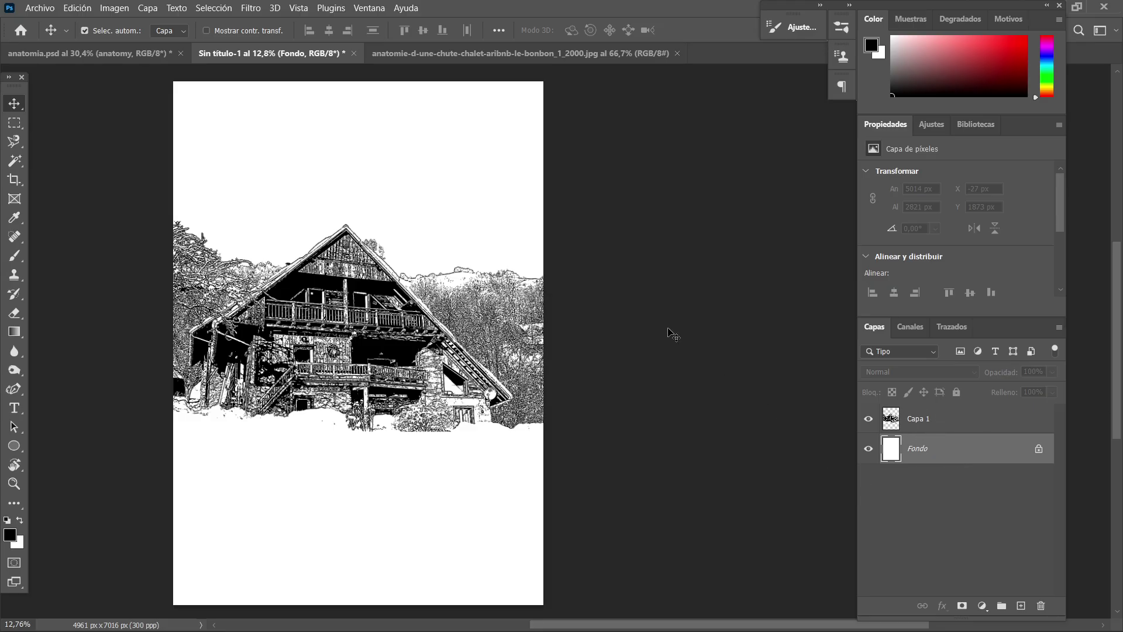
{"action": "key", "text": "t"}
{"action": "left_click_drag", "start_coordinate": [176, 89], "coordinate": [544, 401]}
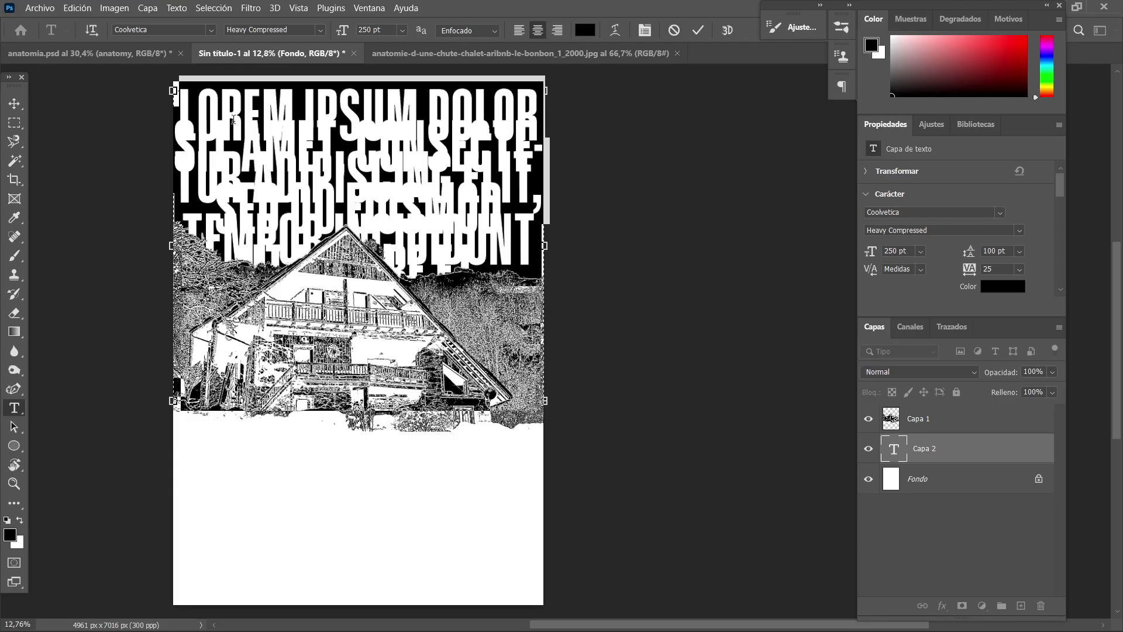
{"action": "type", "text": "ANATOMY"}
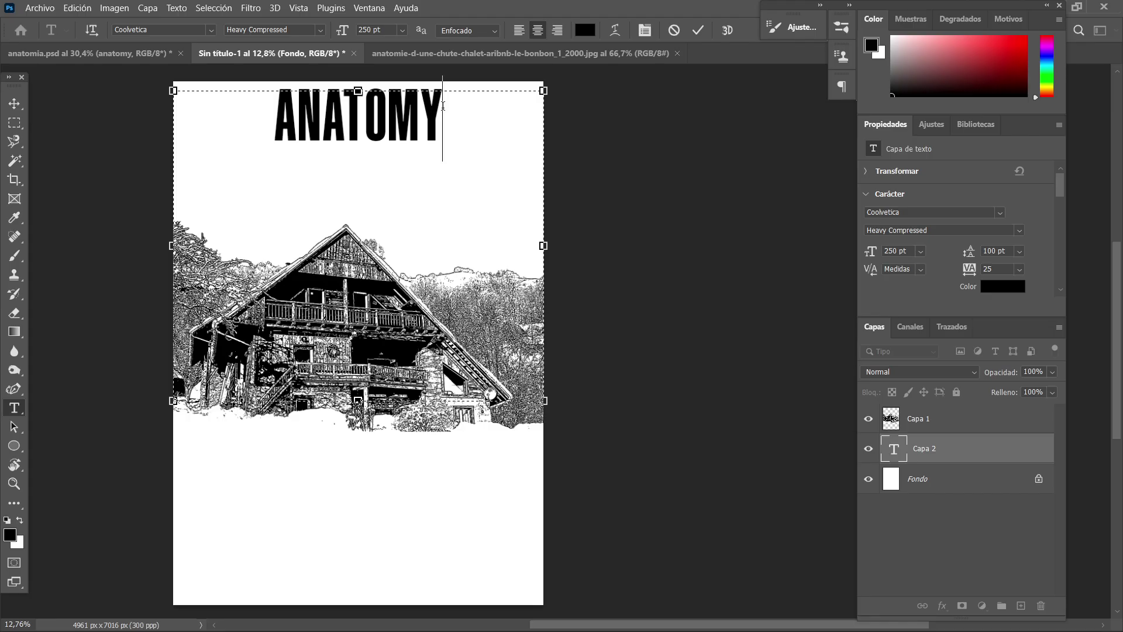
- Set the ANATOMY title's font size to 500 pt
{"action": "left_click_drag", "start_coordinate": [443, 106], "coordinate": [253, 100]}
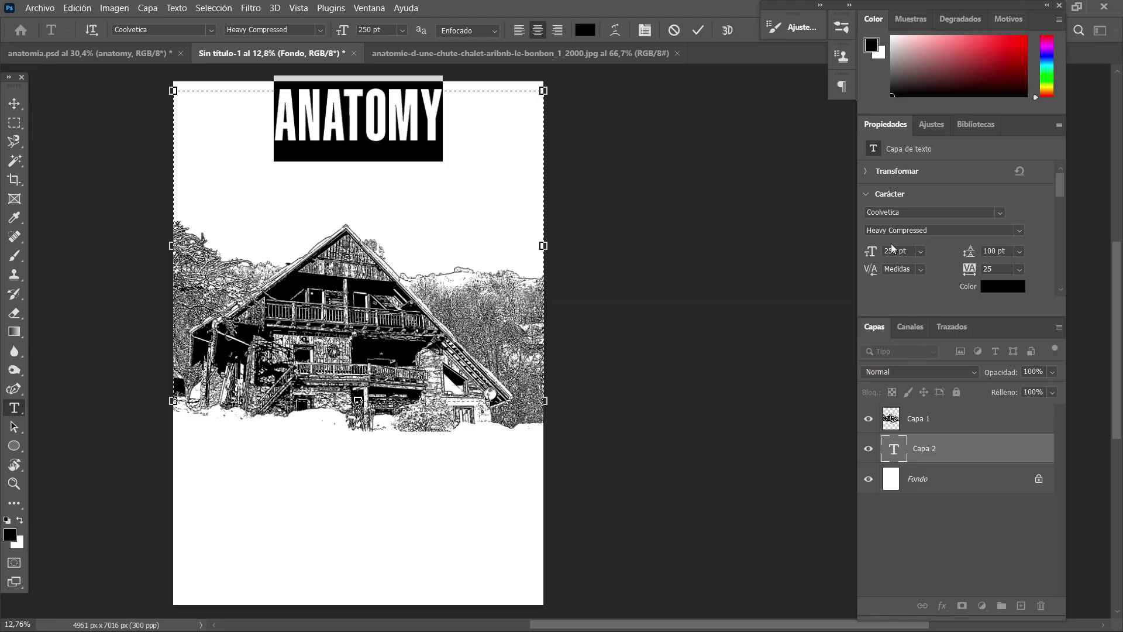
{"action": "type", "text": "500"}
{"action": "key", "text": "Return"}
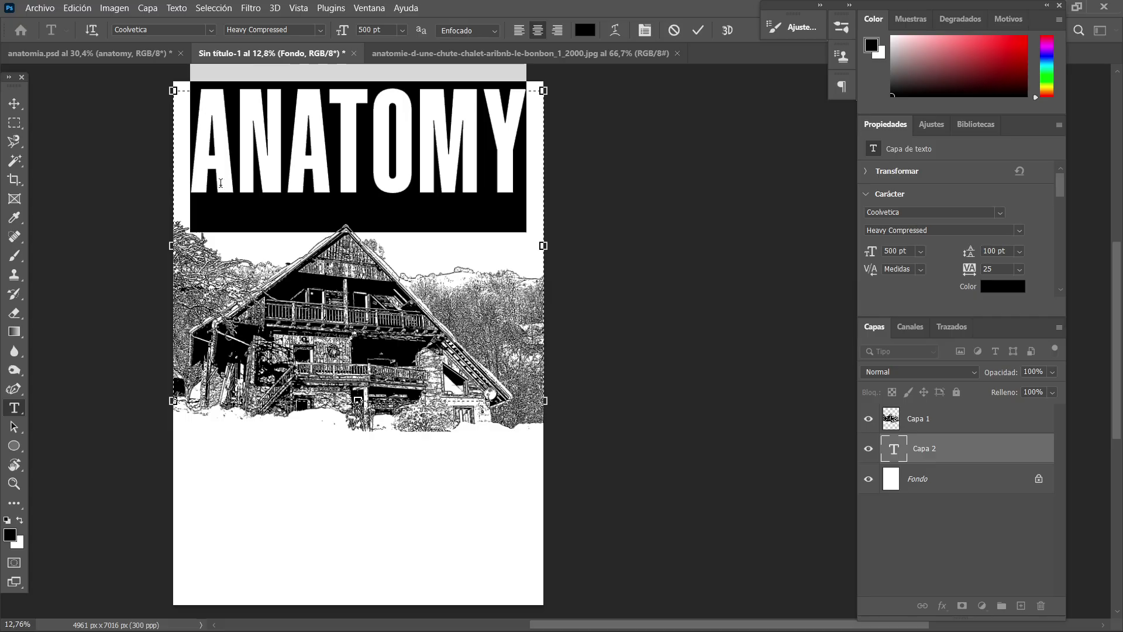
{"action": "left_click", "coordinate": [246, 217]}
{"action": "key", "text": "ctrl+Return"}
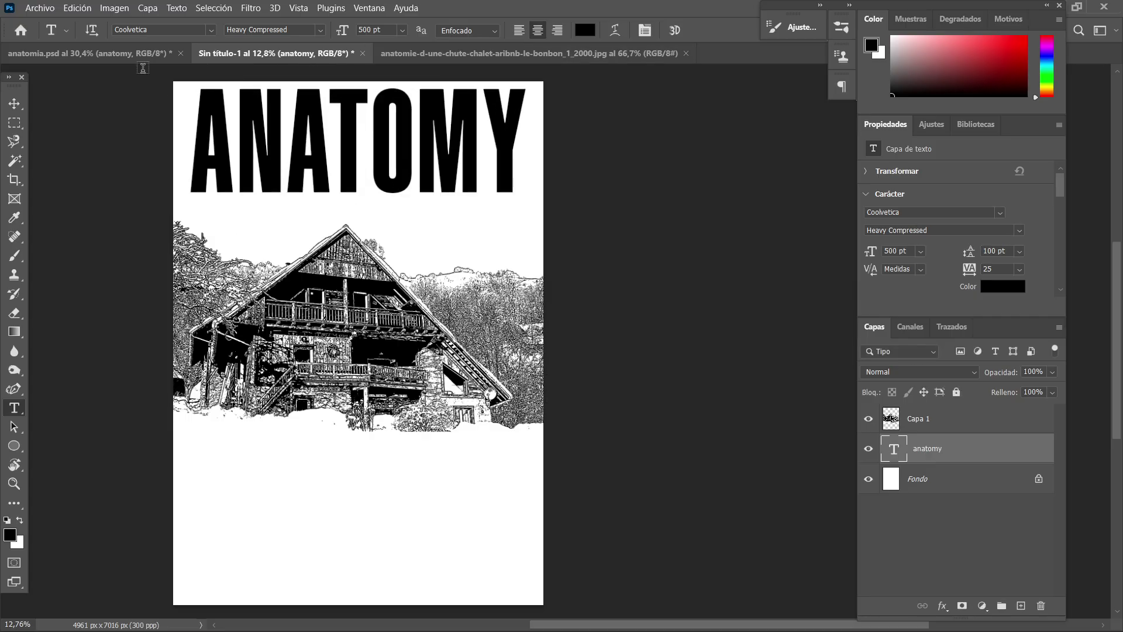
- Scale the ANATOMY title up slightly with Free Transform, to a font size of about 514 pt
{"action": "left_click", "coordinate": [14, 104]}
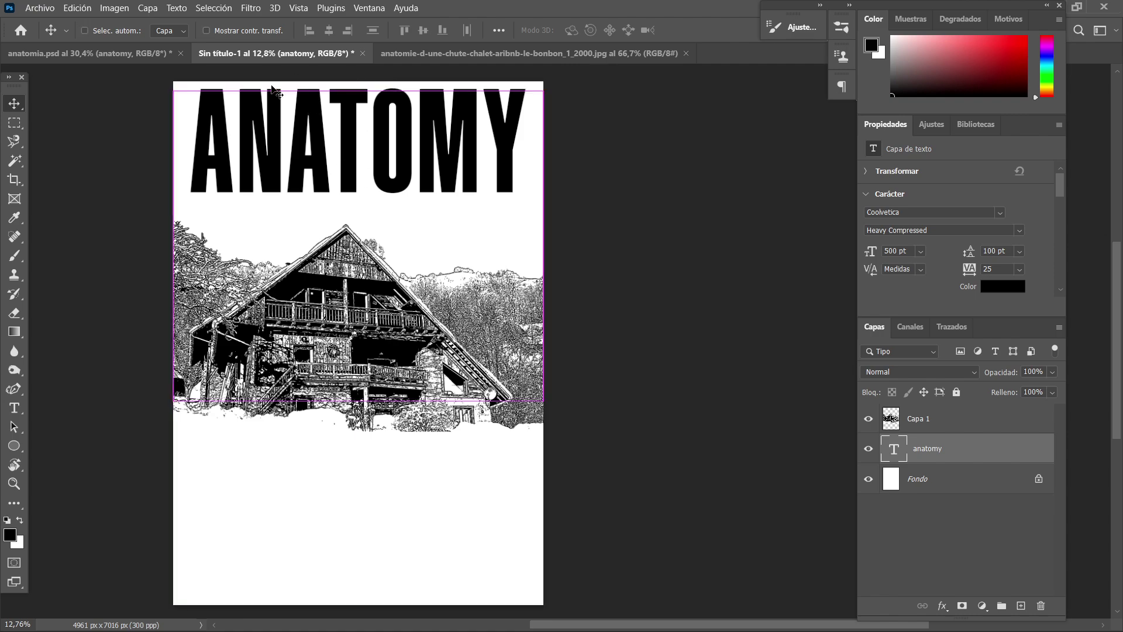
{"action": "key", "text": "ctrl+t"}
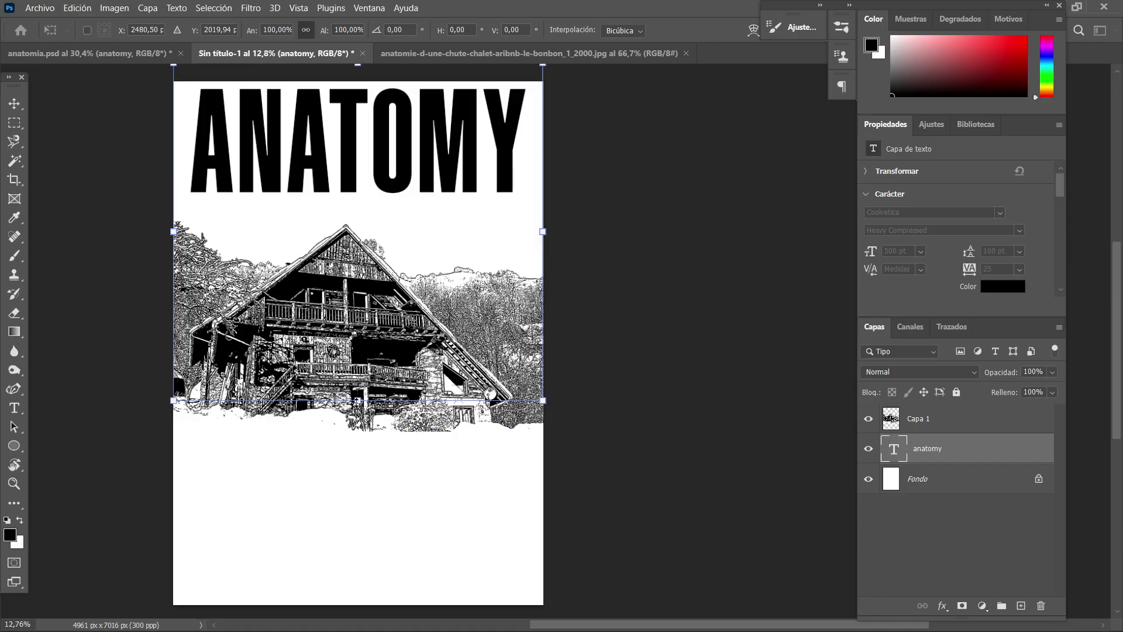
{"action": "left_click_drag", "start_coordinate": [358, 402], "coordinate": [358, 412]}
{"action": "key", "text": "Return"}
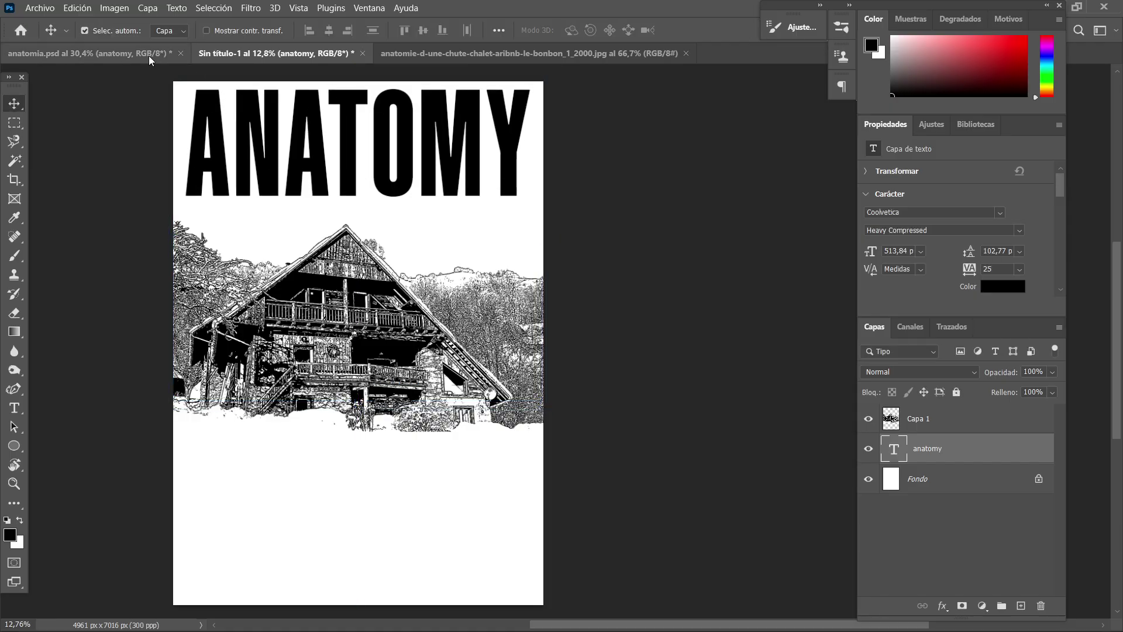
- Sample the red of the title lettering in anatomia.psd as the foreground colour and return to the new poster document
{"action": "left_click", "coordinate": [126, 54]}
{"action": "key", "text": "i"}
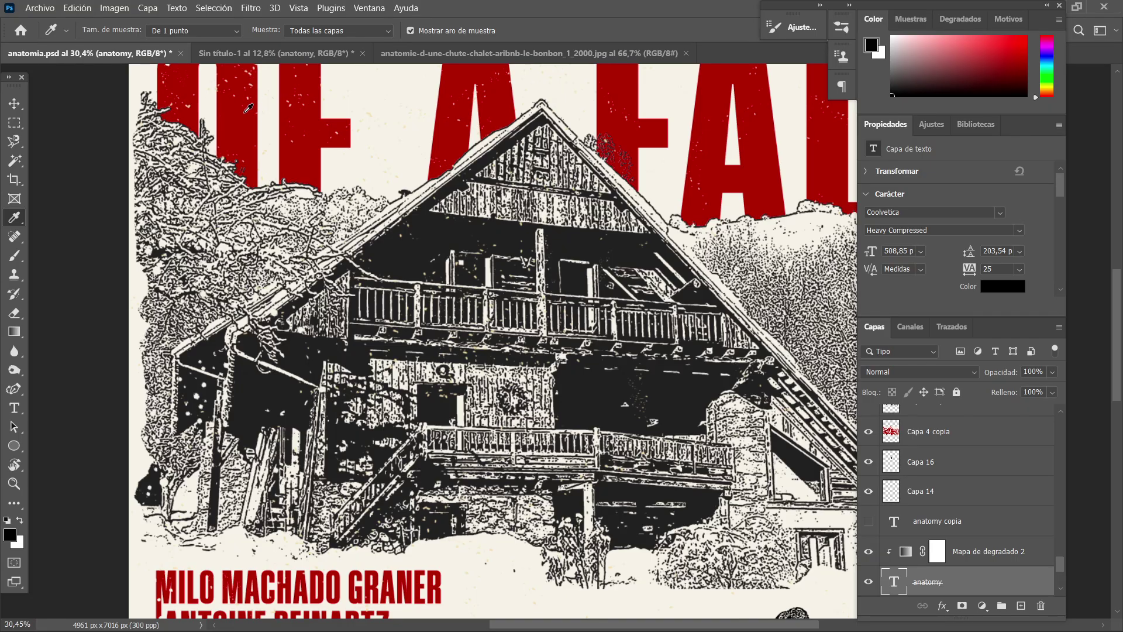
{"action": "left_click", "coordinate": [243, 123]}
{"action": "left_click", "coordinate": [233, 54]}
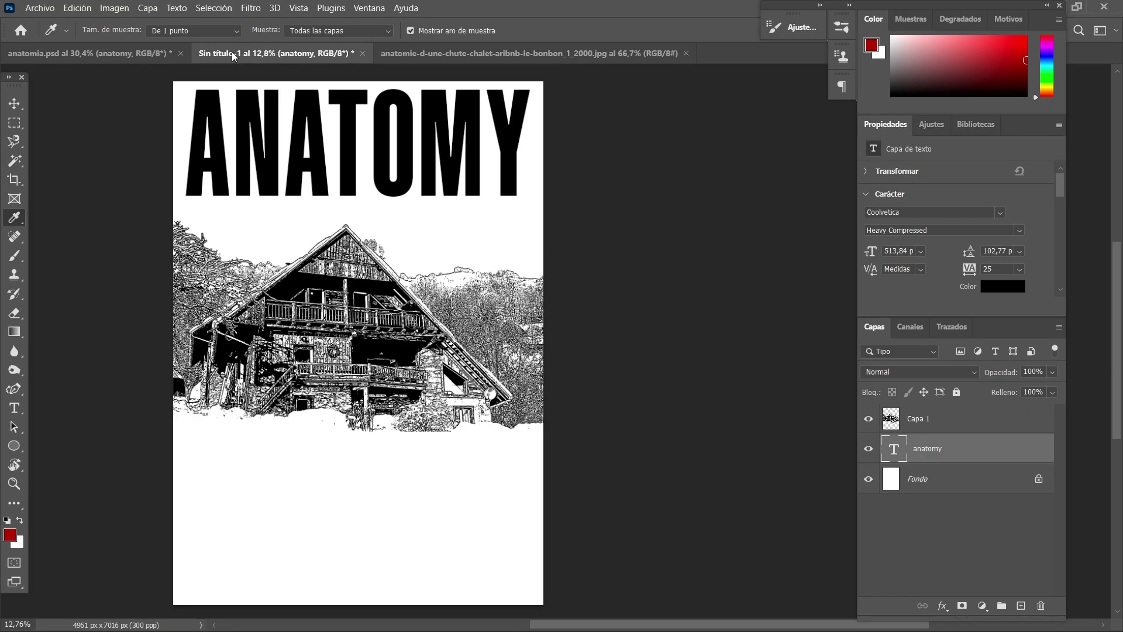
- Change the text colour of the ANATOMY title to the sampled red, hex 980300
{"action": "left_click", "coordinate": [14, 103]}
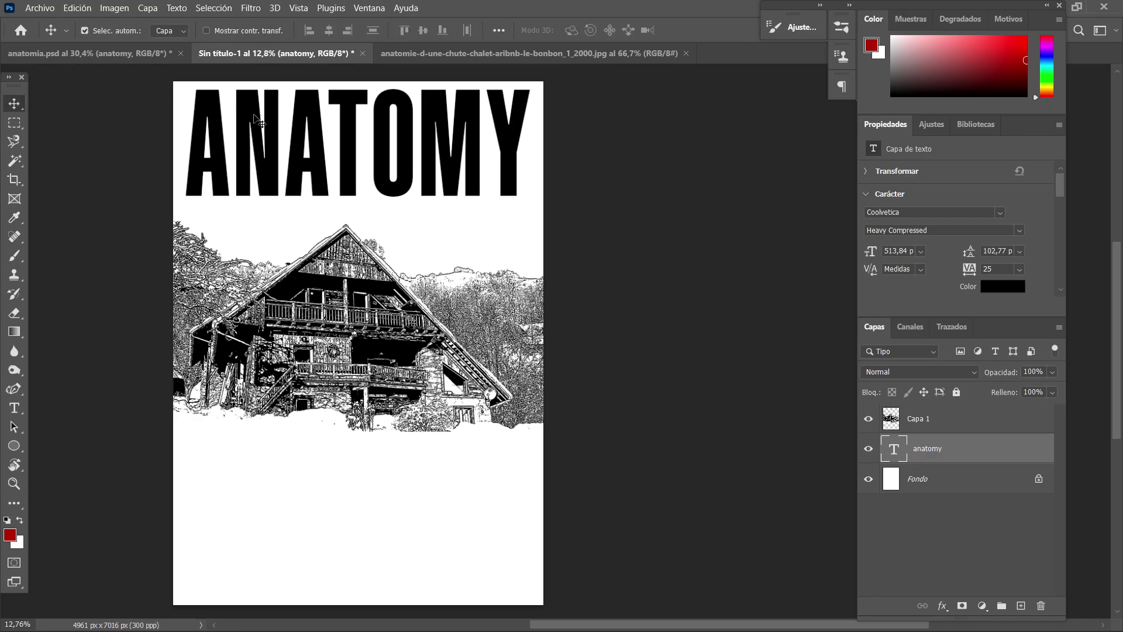
{"action": "double_click", "coordinate": [281, 111]}
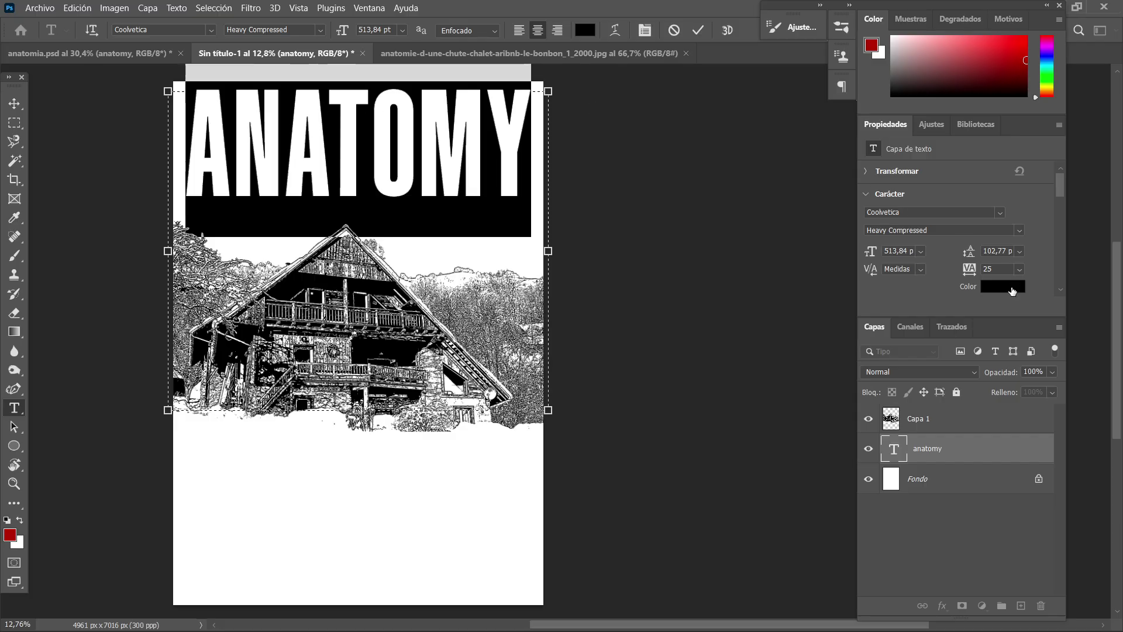
{"action": "left_click", "coordinate": [1012, 291]}
{"action": "type", "text": "980300"}
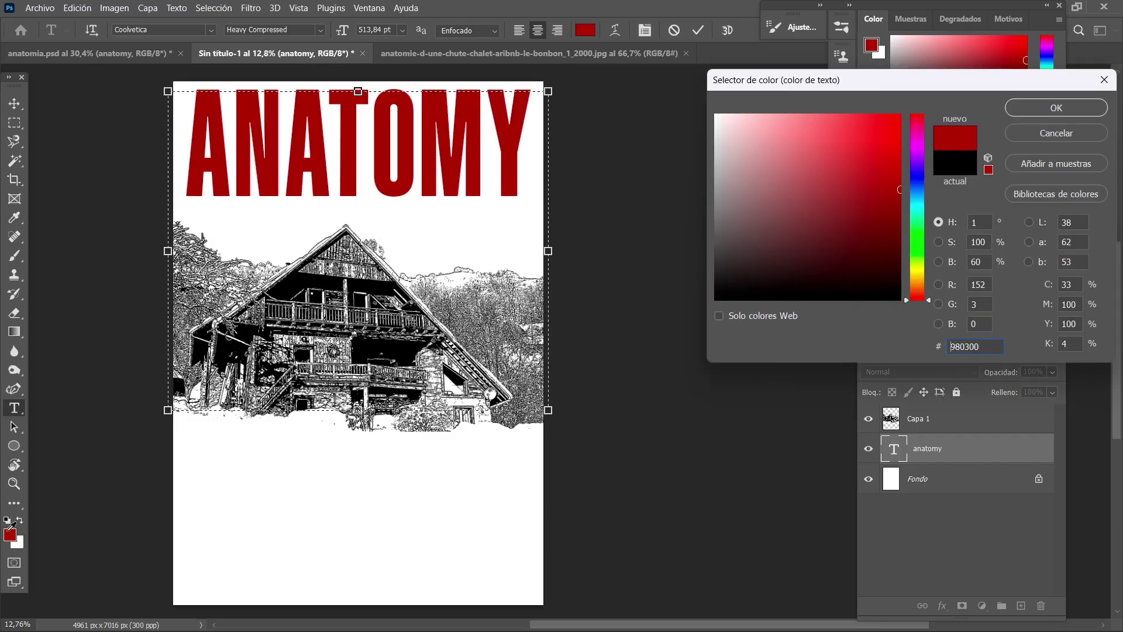
{"action": "left_click", "coordinate": [1043, 106]}
{"action": "left_click", "coordinate": [414, 146]}
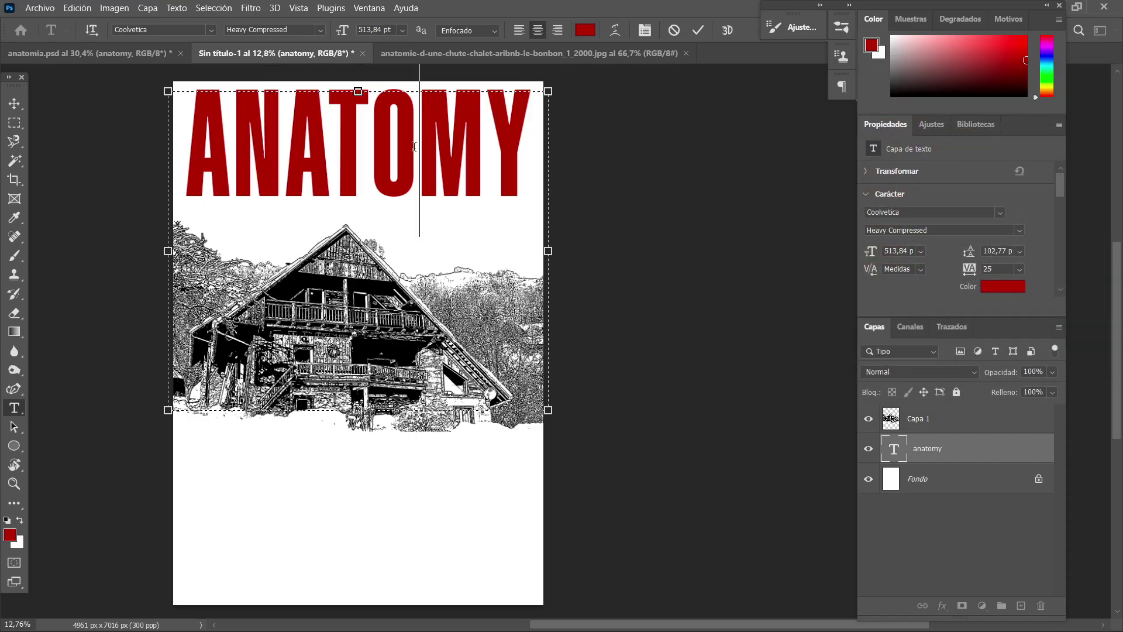
{"action": "key", "text": "ctrl+Return"}
{"action": "key", "text": "v"}
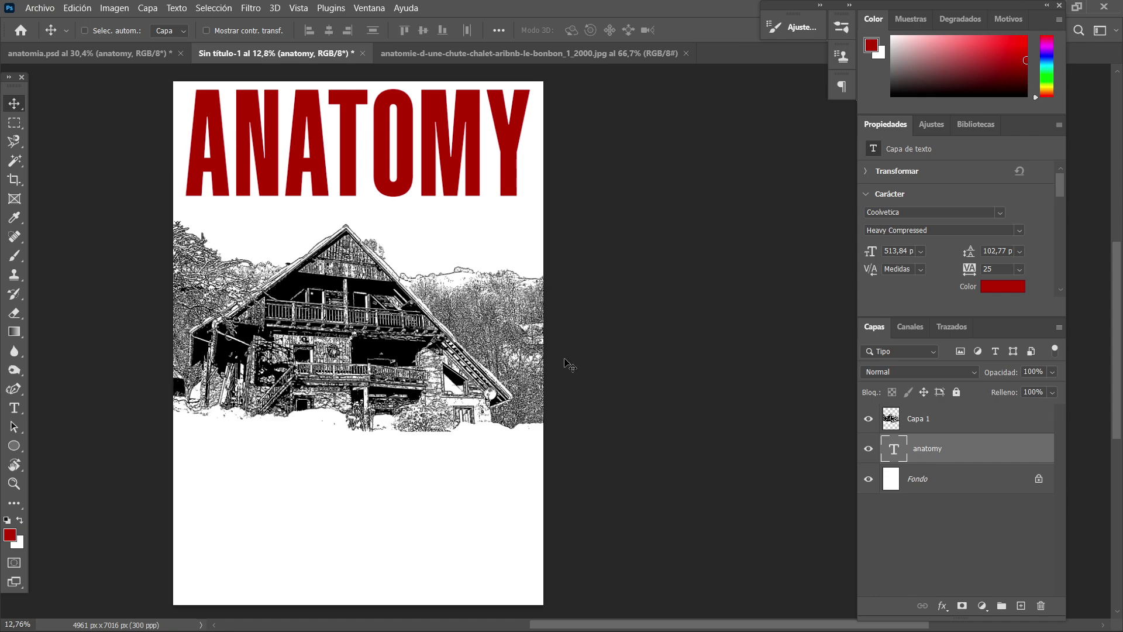
- Duplicate the ANATOMY title and move the copy straight down about 1529 px to form a second line
{"action": "key", "text": "ctrl+j"}
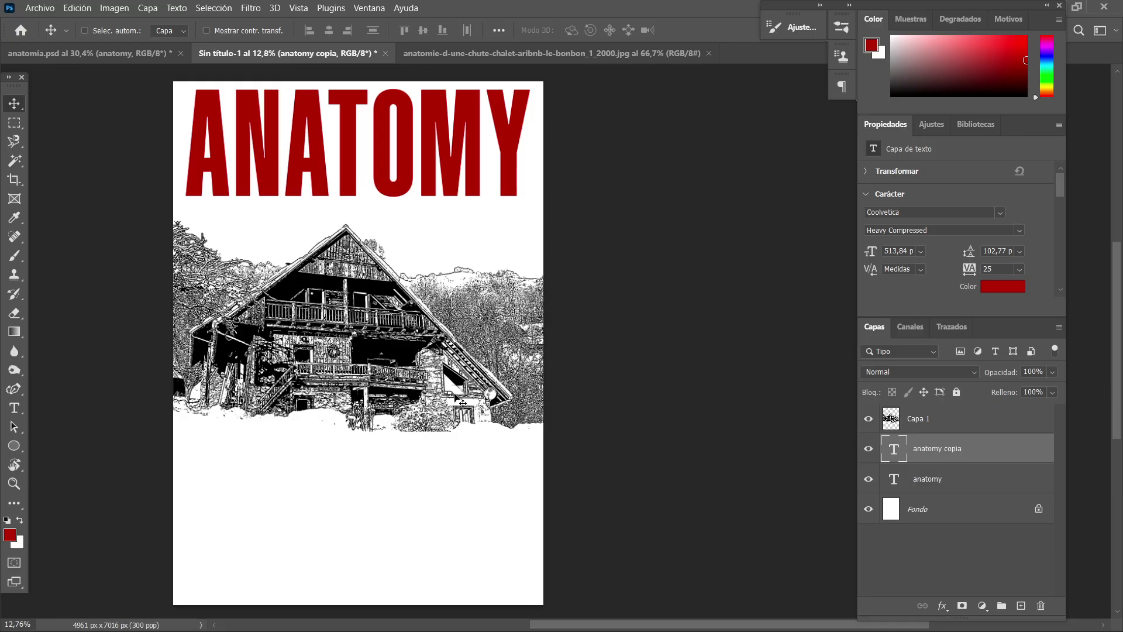
{"action": "key", "text": "ctrl+t"}
{"action": "left_click_drag", "start_coordinate": [381, 173], "coordinate": [382, 280]}
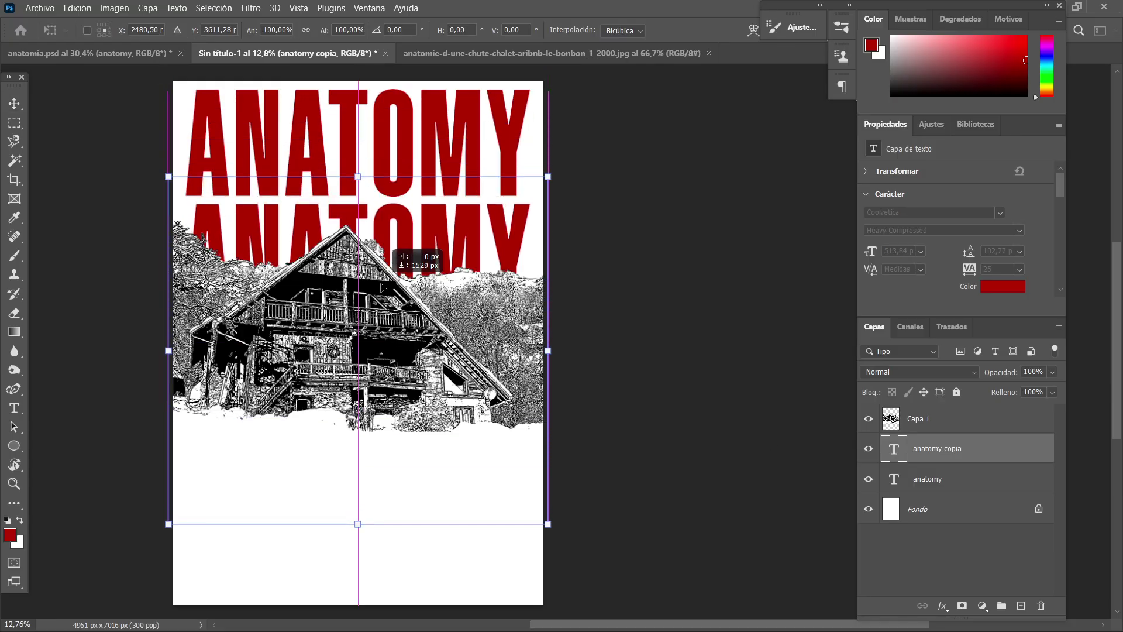
{"action": "key", "text": "Return"}
- Replace the text of the duplicated lower title with OF A FALL
{"action": "key", "text": "t"}
{"action": "double_click", "coordinate": [390, 228]}
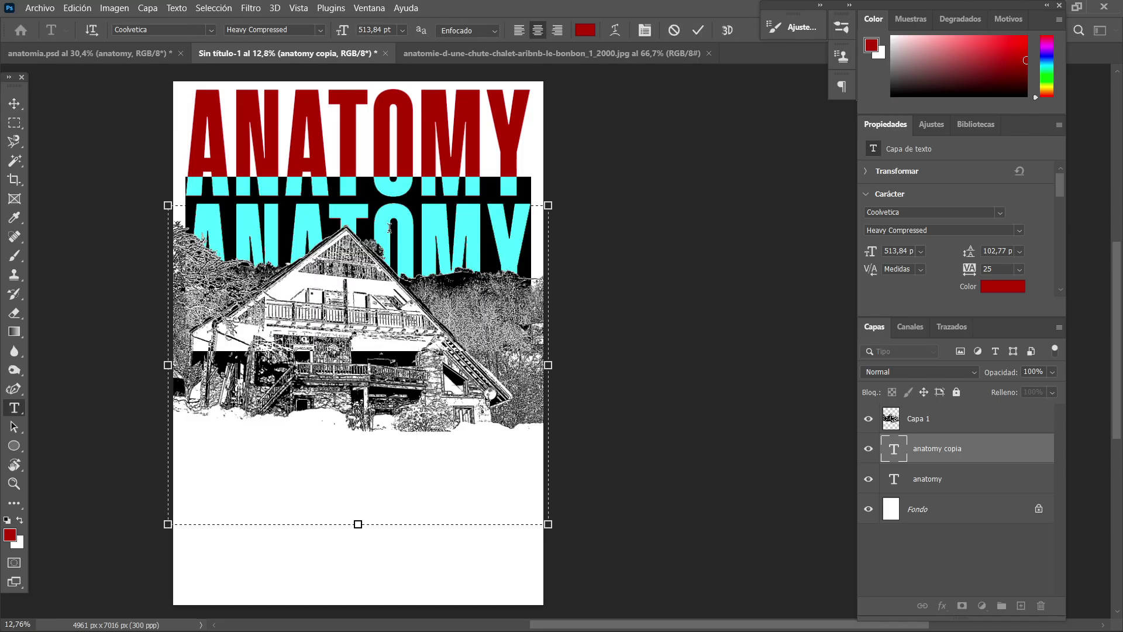
{"action": "type", "text": "OF A "}
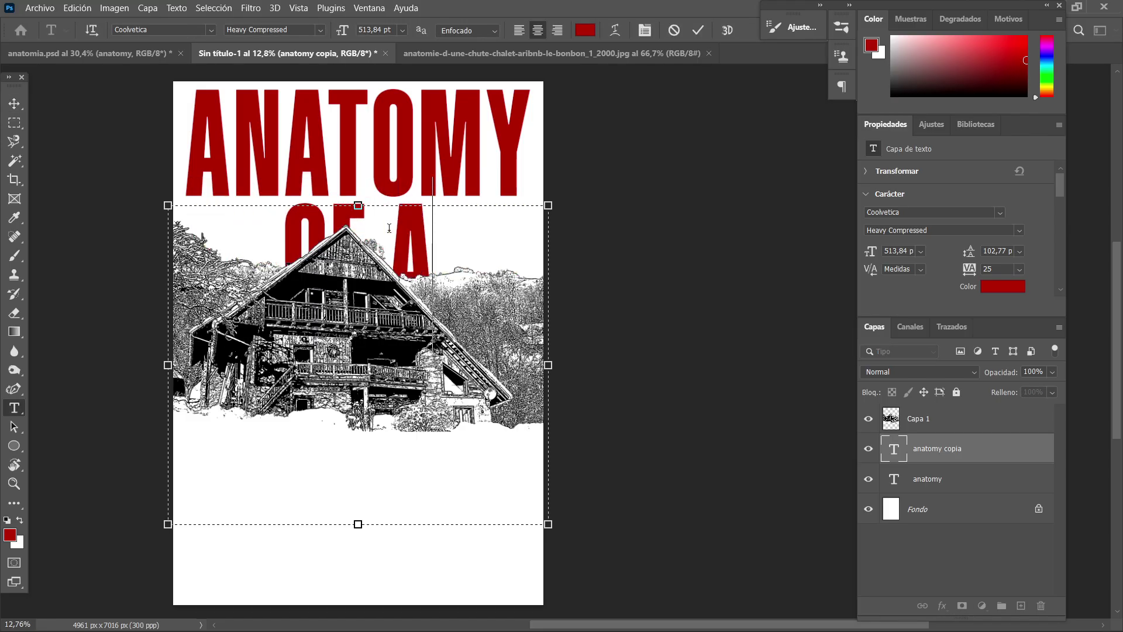
{"action": "type", "text": "FALL"}
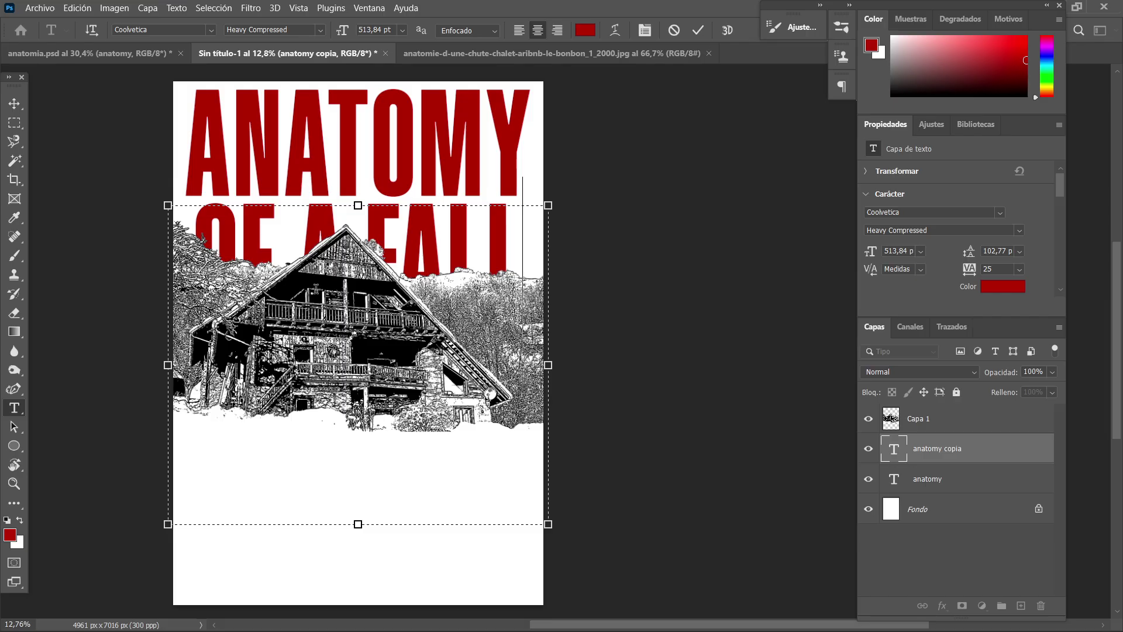
{"action": "left_click", "coordinate": [5, 106]}
- Move the chalet slightly down and nudge the OF A FALL title slightly up towards ANATOMY
{"action": "left_click_drag", "start_coordinate": [325, 283], "coordinate": [326, 295]}
{"action": "left_click", "coordinate": [377, 219]}
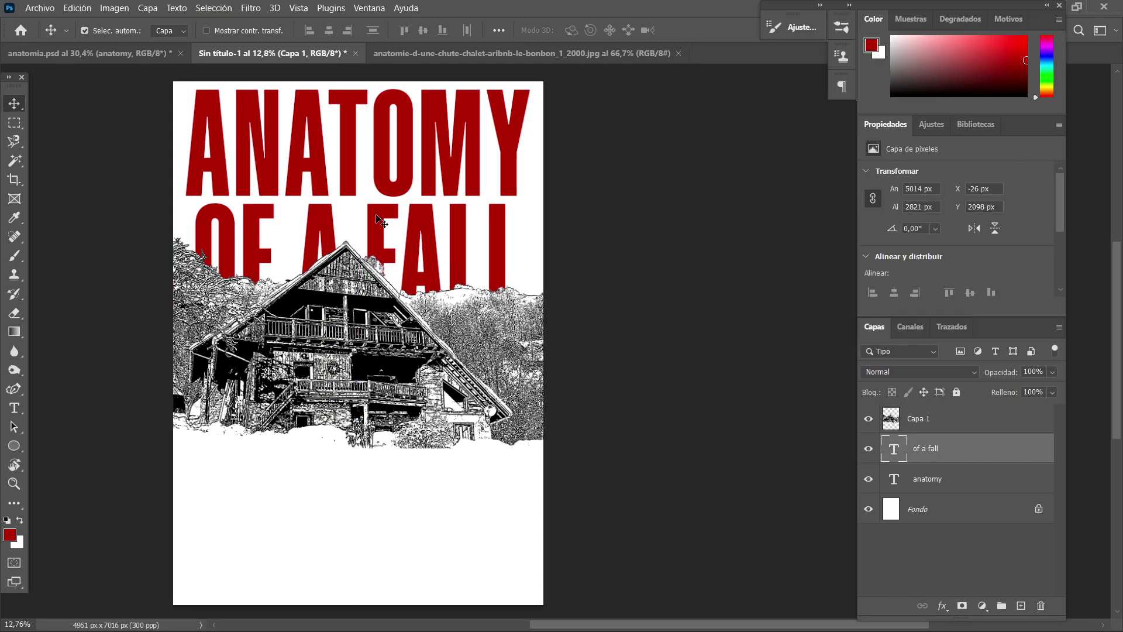
{"action": "left_click_drag", "start_coordinate": [376, 212], "coordinate": [376, 210]}
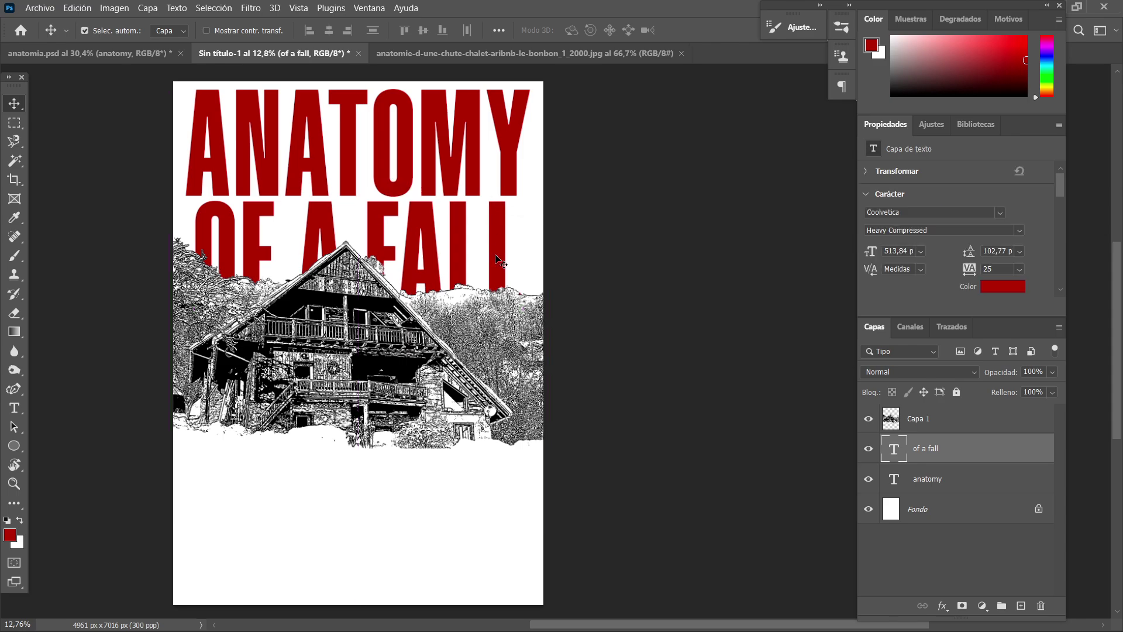
- Using the finished poster in anatomia.psd as reference, set the tracking of the OF A FALL title to 40
{"action": "left_click", "coordinate": [113, 56]}
{"action": "scroll", "coordinate": [421, 258], "scroll_direction": "down", "scroll_amount": 12}
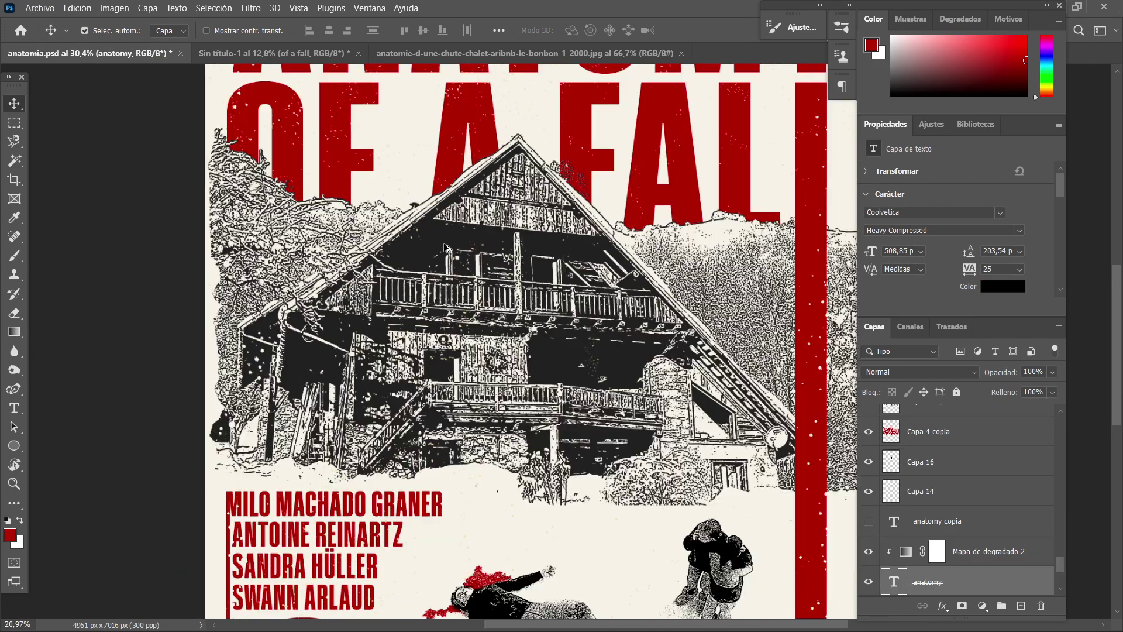
{"action": "scroll", "coordinate": [439, 239], "scroll_direction": "right", "scroll_amount": 2}
{"action": "scroll", "coordinate": [456, 216], "scroll_direction": "up", "scroll_amount": 5}
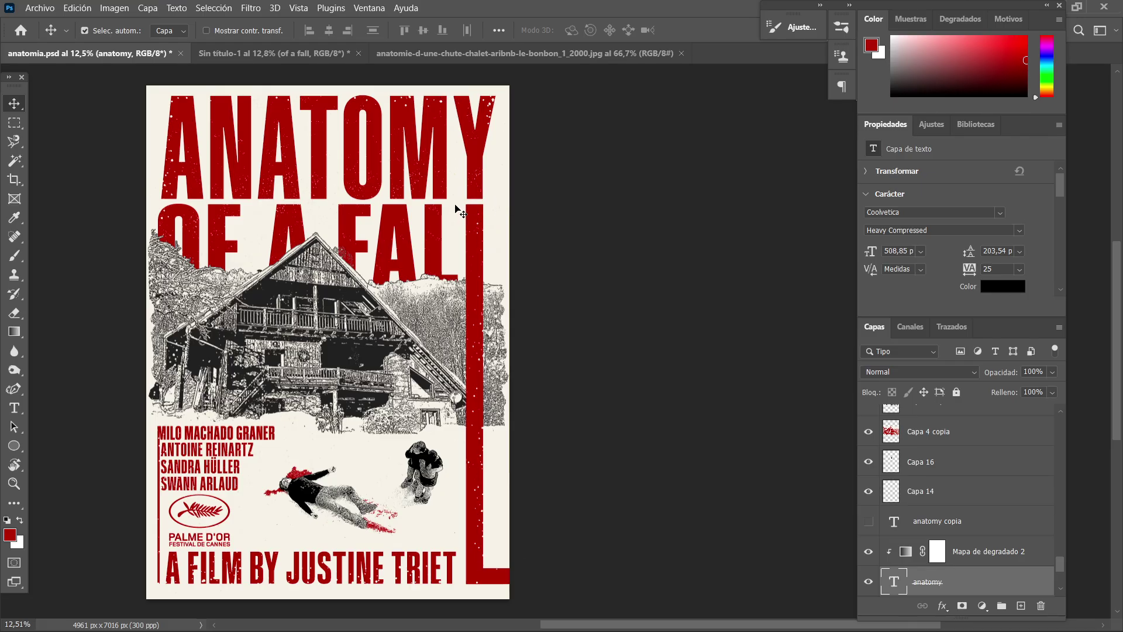
{"action": "left_click", "coordinate": [266, 54]}
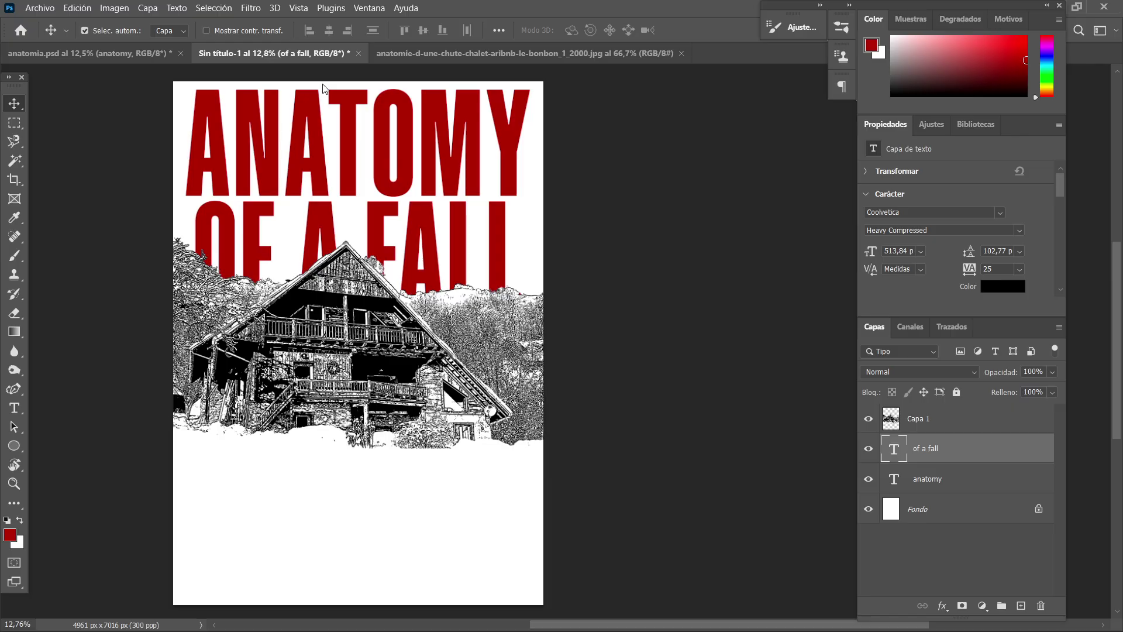
{"action": "double_click", "coordinate": [458, 228]}
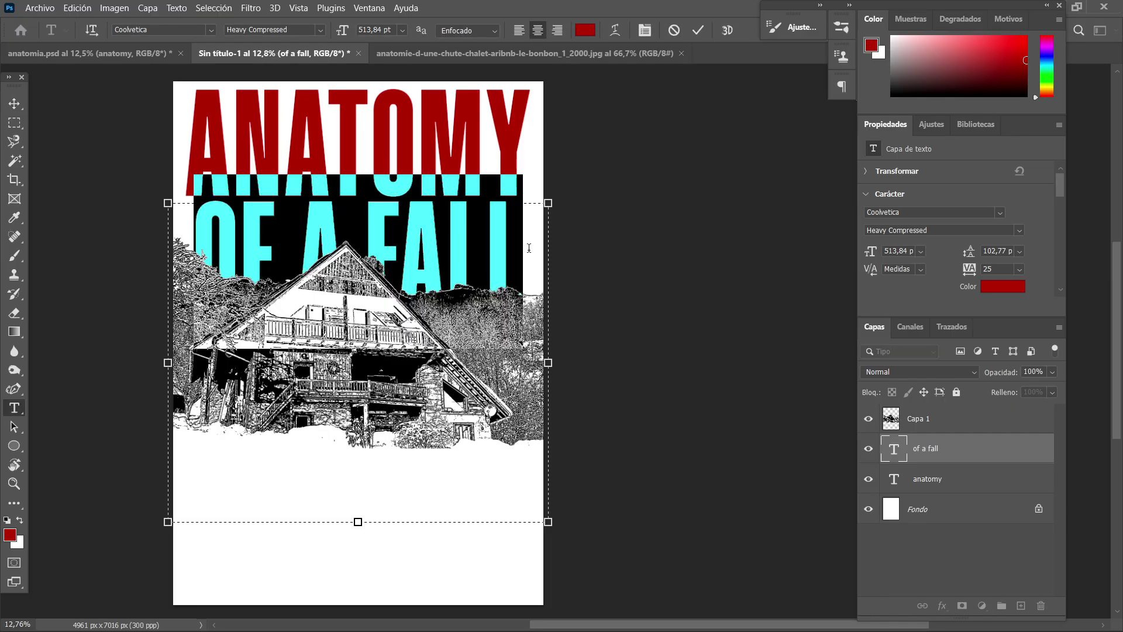
{"action": "left_click", "coordinate": [1020, 268]}
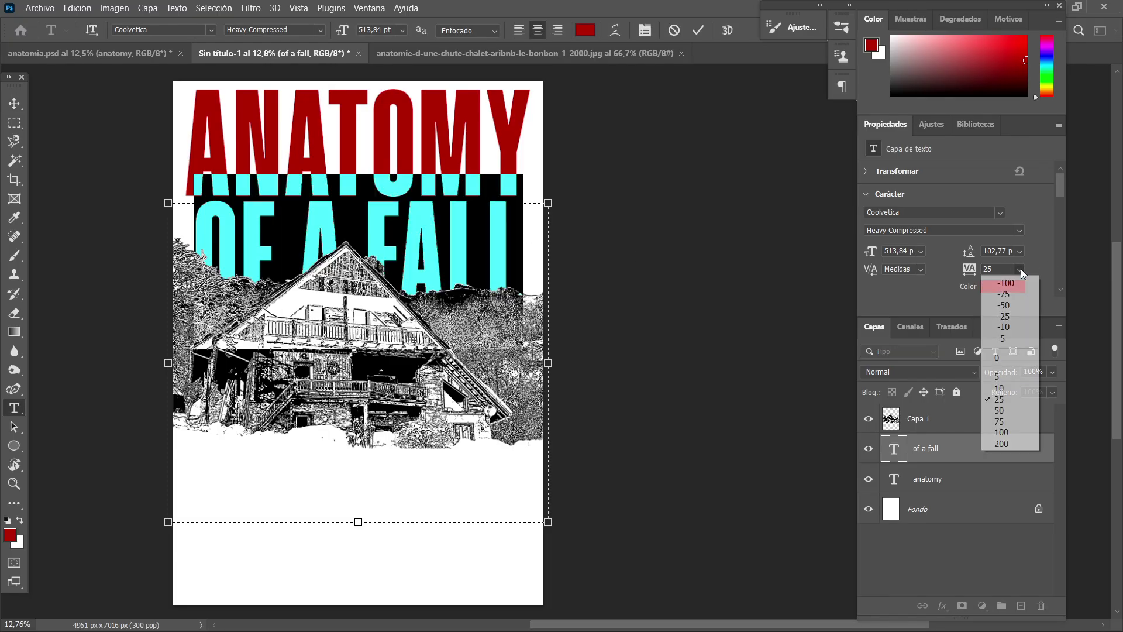
{"action": "left_click", "coordinate": [1020, 357]}
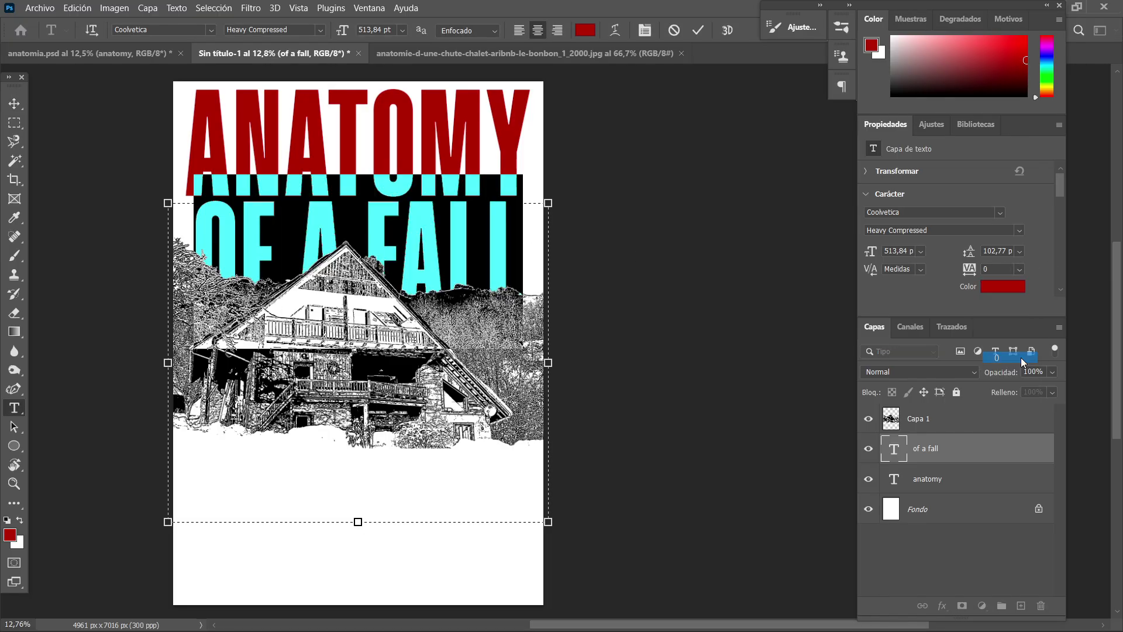
{"action": "left_click", "coordinate": [1024, 271]}
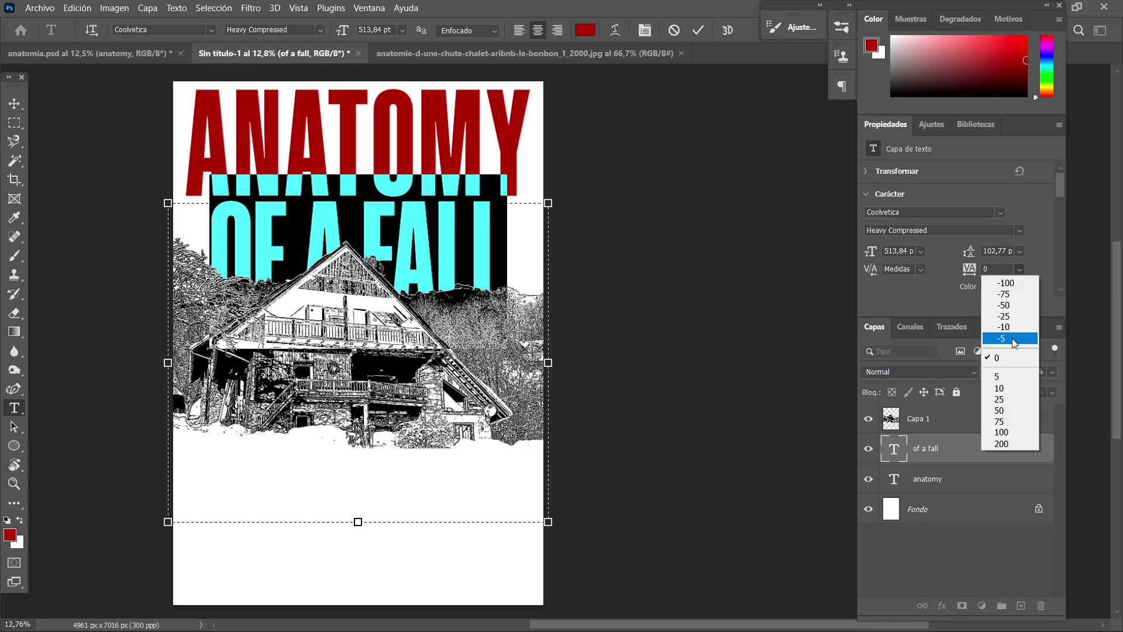
{"action": "left_click", "coordinate": [1016, 410]}
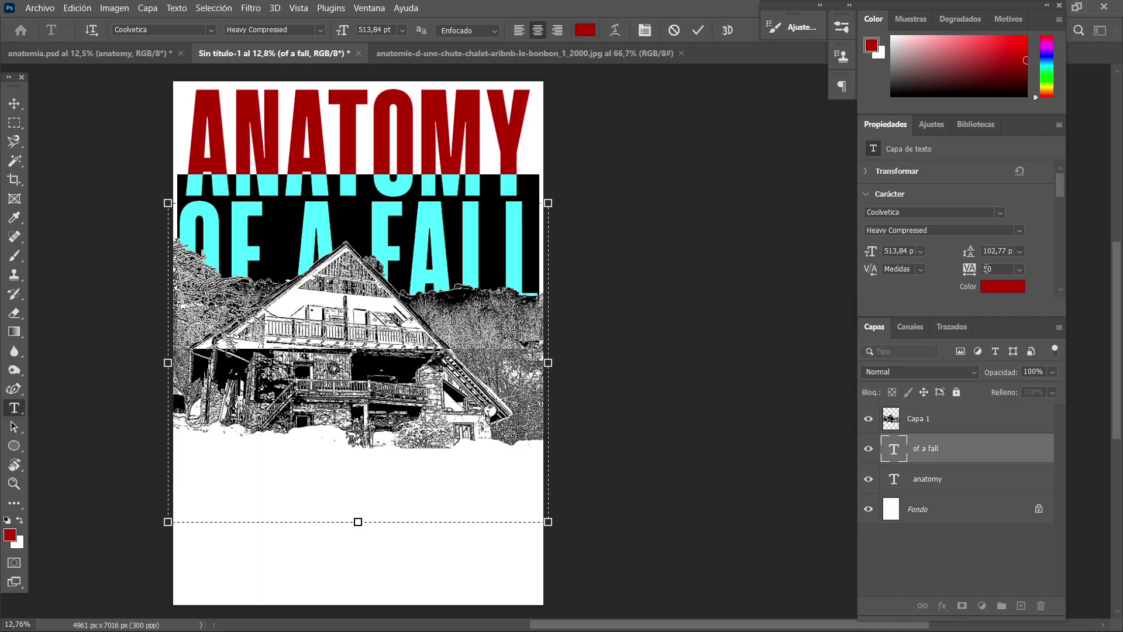
{"action": "left_click", "coordinate": [1008, 267]}
{"action": "type", "text": "40"}
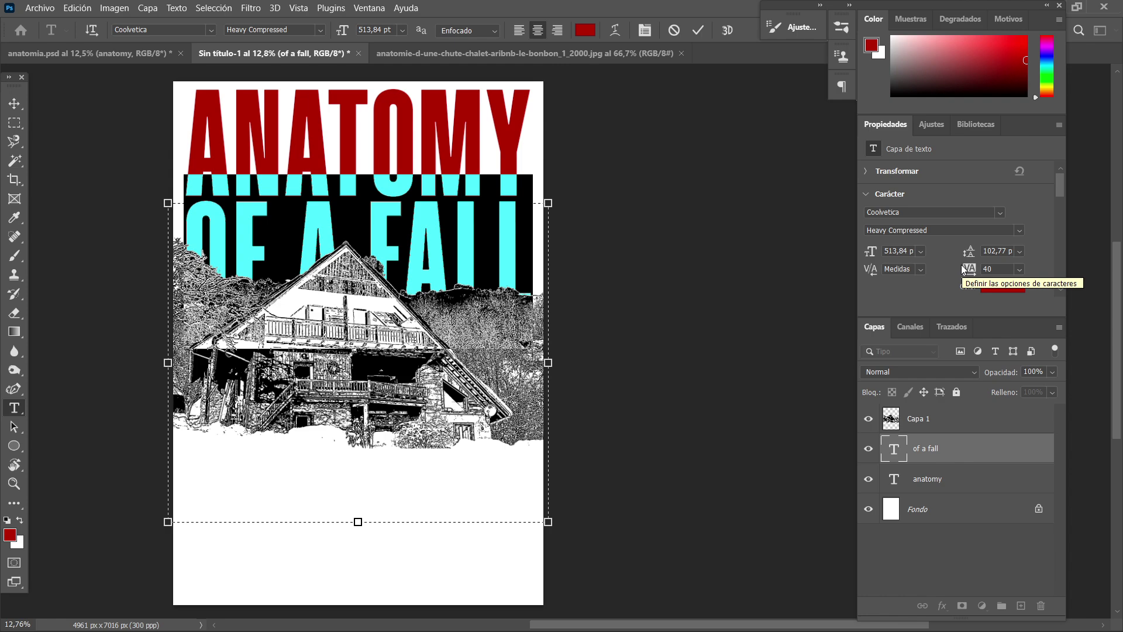
{"action": "key", "text": "ctrl+Return"}
- Stretch the OF A FALL title to 100.50% width with Free Transform, aligning its last L's stem with the Y of ANATOMY
{"action": "key", "text": "ctrl+t"}
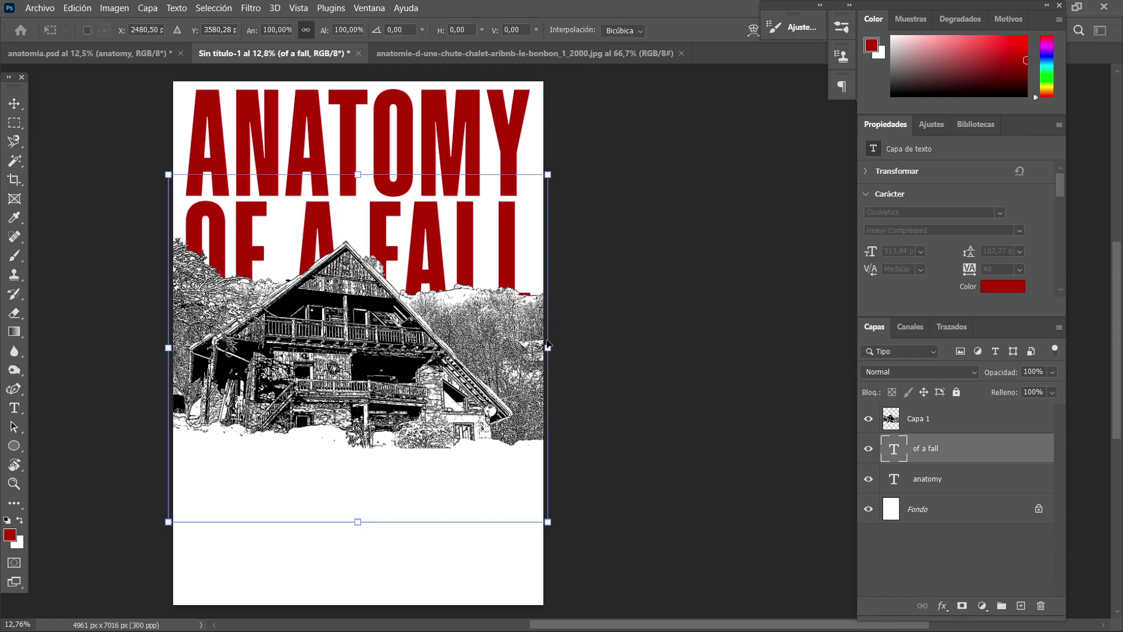
{"action": "left_click_drag", "start_coordinate": [547, 347], "coordinate": [554, 346]}
{"action": "scroll", "coordinate": [553, 347], "scroll_direction": "up", "scroll_amount": 3}
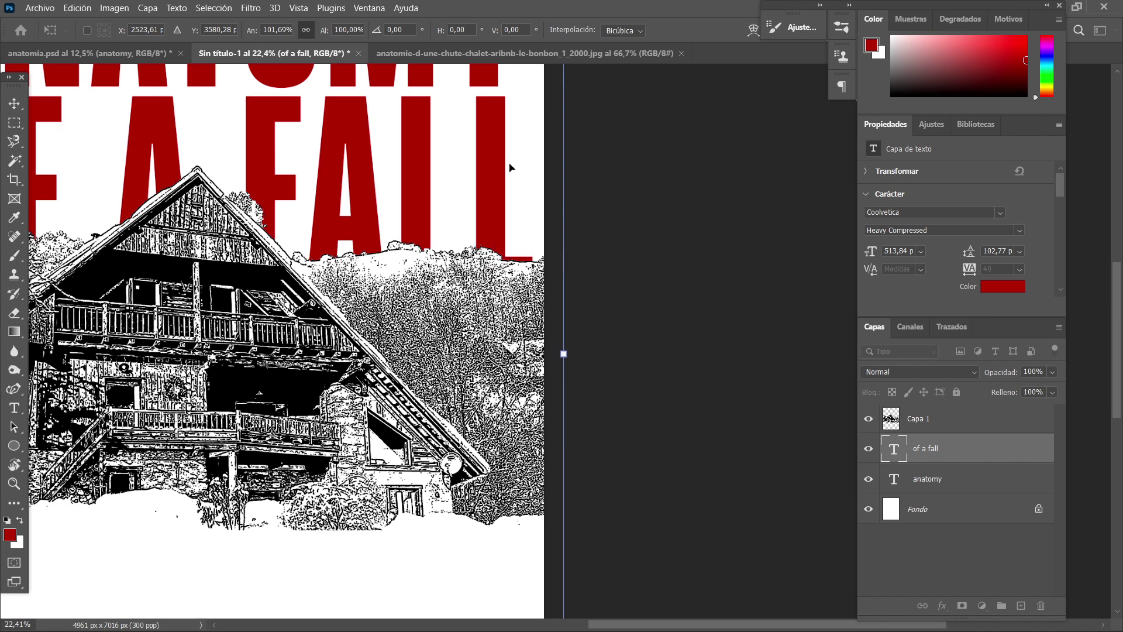
{"action": "mouse_move", "coordinate": [564, 354]}
{"action": "left_mouse_down"}
{"action": "mouse_move", "coordinate": [553, 355]}
{"action": "mouse_move", "coordinate": [564, 355]}
{"action": "left_mouse_up"}
{"action": "scroll", "coordinate": [550, 210], "scroll_direction": "up", "scroll_amount": 3}
{"action": "scroll", "coordinate": [548, 203], "scroll_direction": "up", "scroll_amount": 3}
{"action": "scroll", "coordinate": [550, 208], "scroll_direction": "up", "scroll_amount": 1}
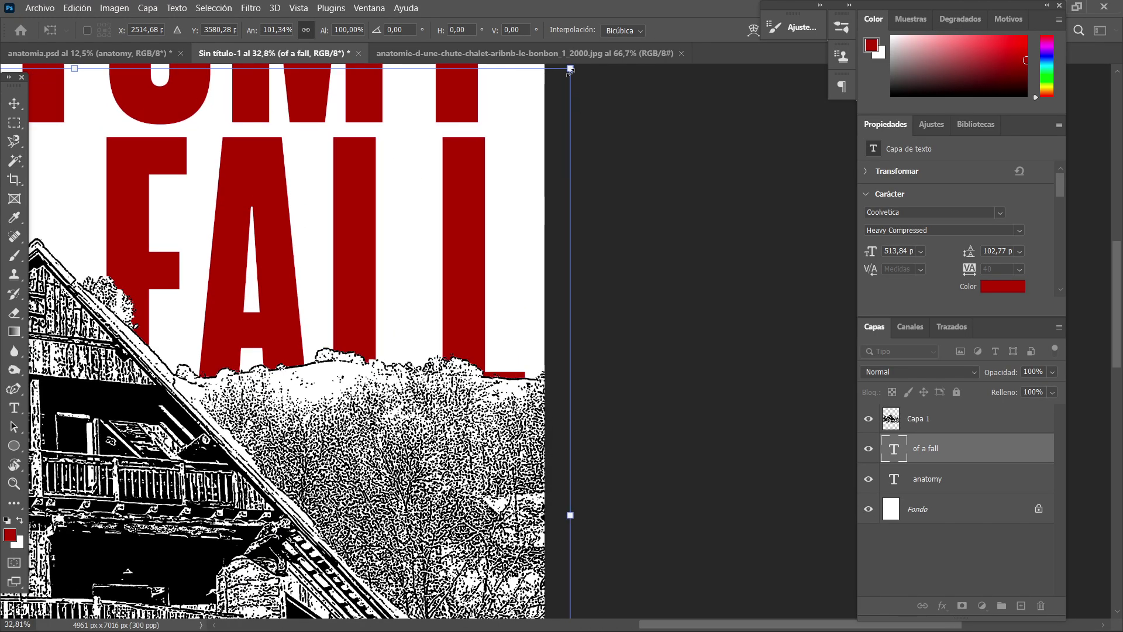
{"action": "left_click_drag", "start_coordinate": [571, 69], "coordinate": [564, 69]}
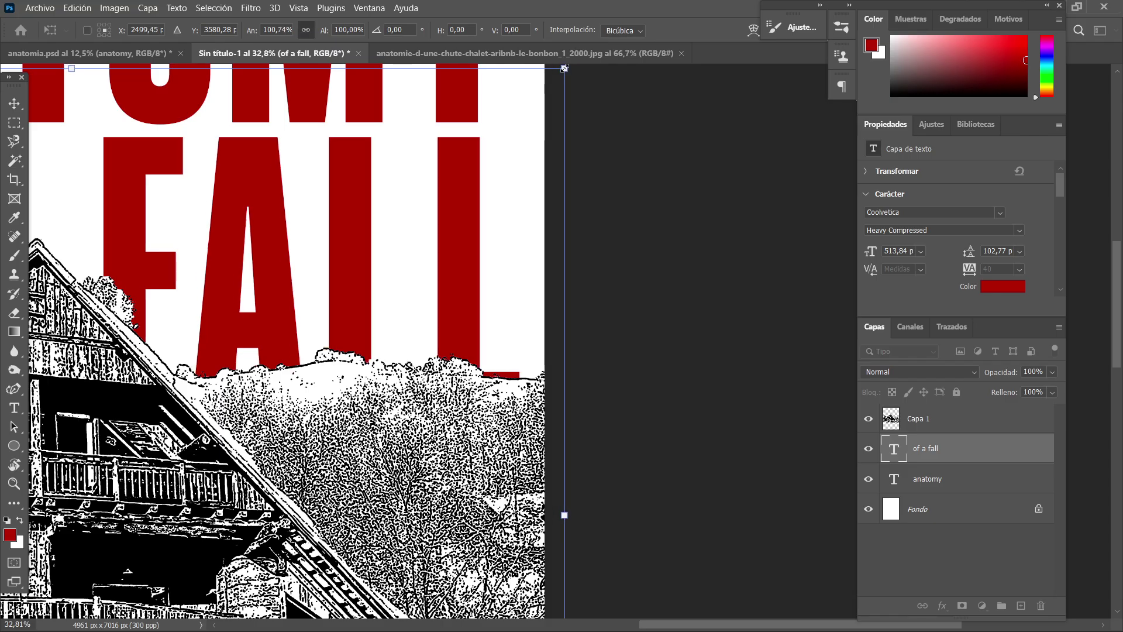
{"action": "scroll", "coordinate": [556, 69], "scroll_direction": "up", "scroll_amount": 4}
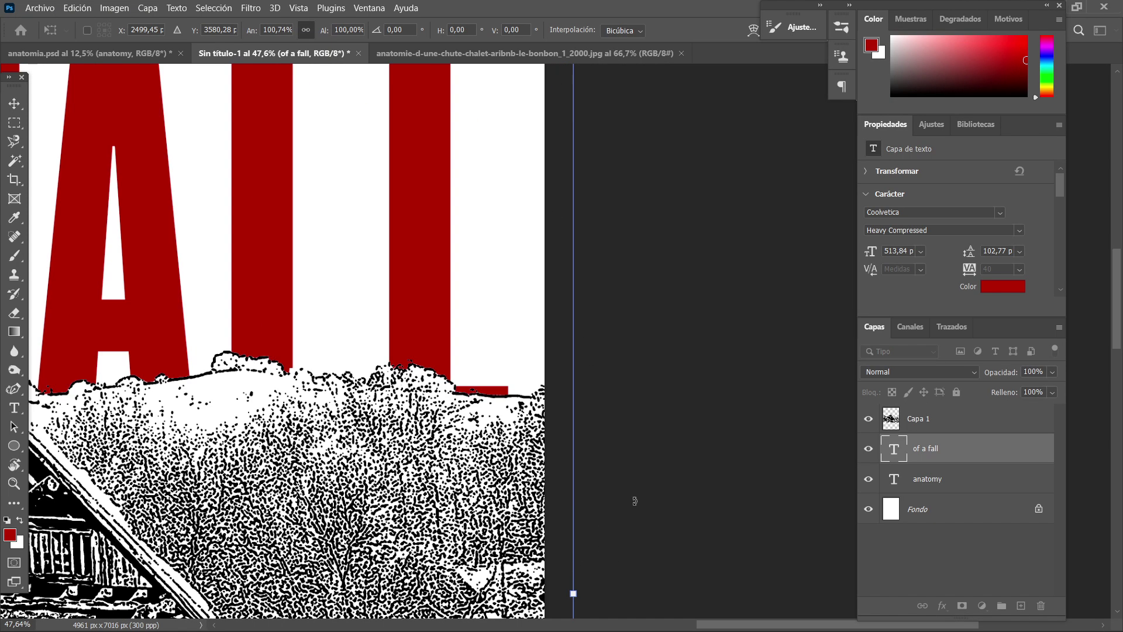
{"action": "scroll", "coordinate": [635, 500], "scroll_direction": "up", "scroll_amount": 5}
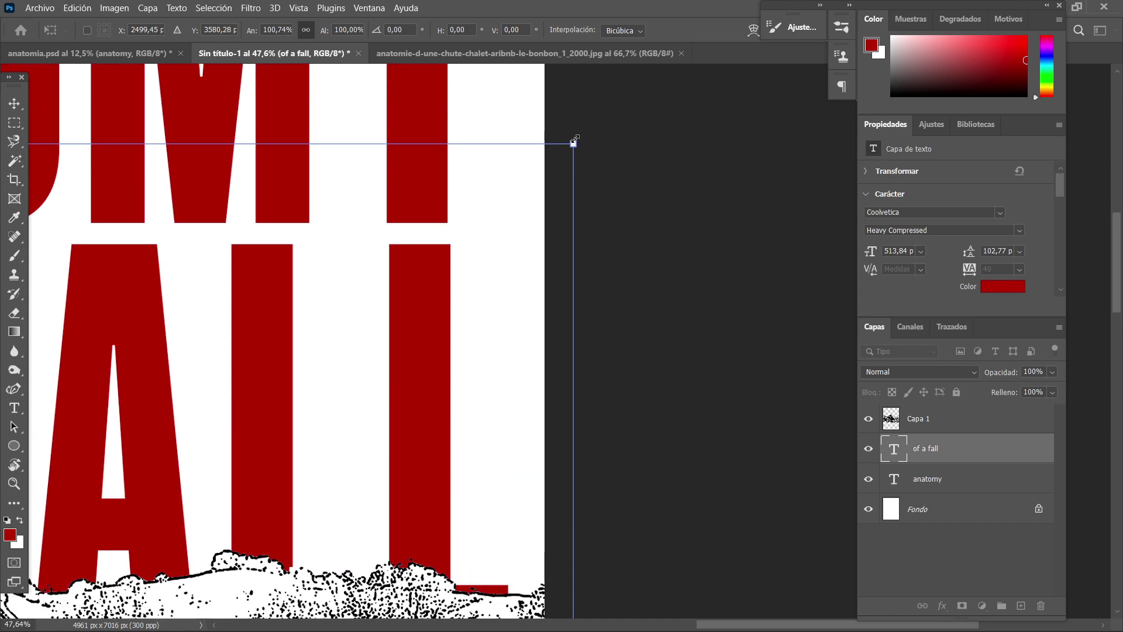
{"action": "left_click_drag", "start_coordinate": [574, 142], "coordinate": [571, 143]}
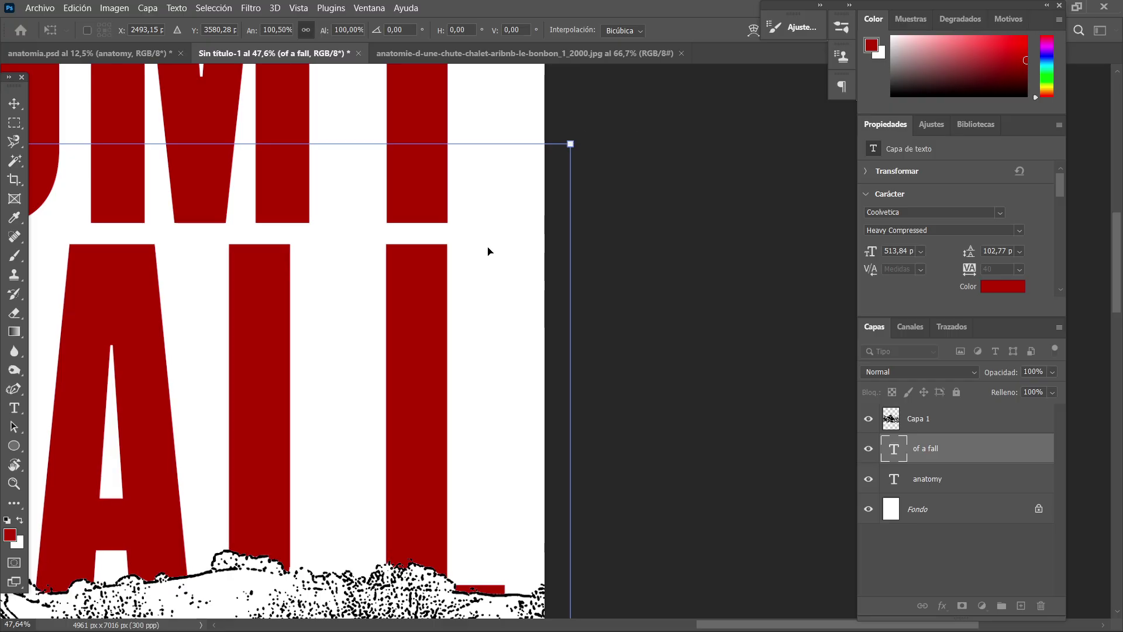
{"action": "scroll", "coordinate": [489, 252], "scroll_direction": "down", "scroll_amount": 10}
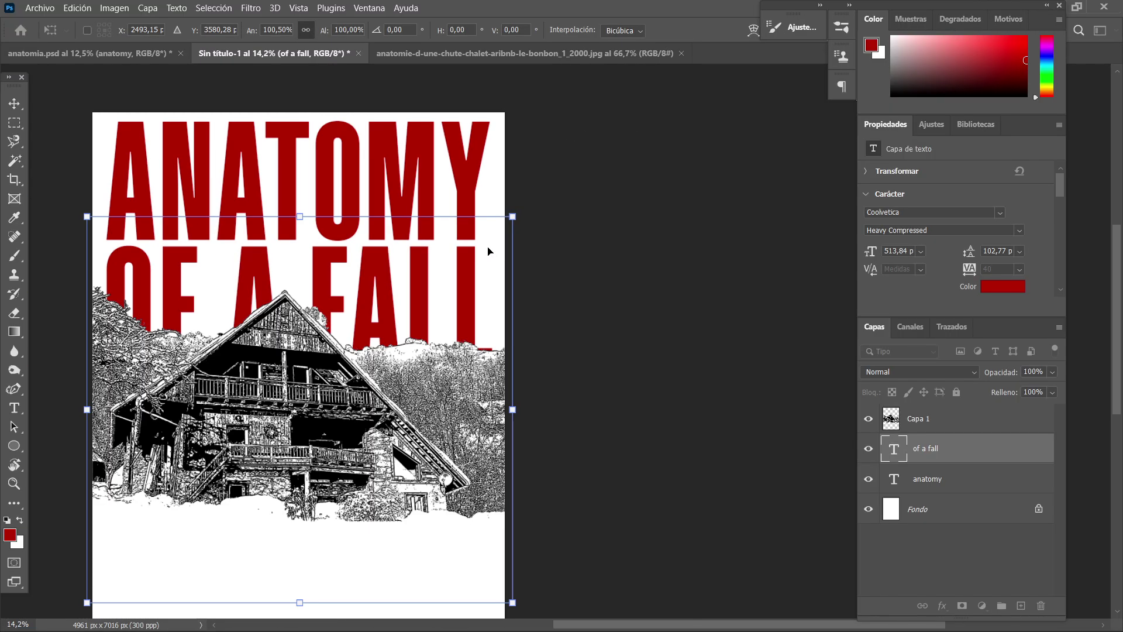
{"action": "key", "text": "Return"}
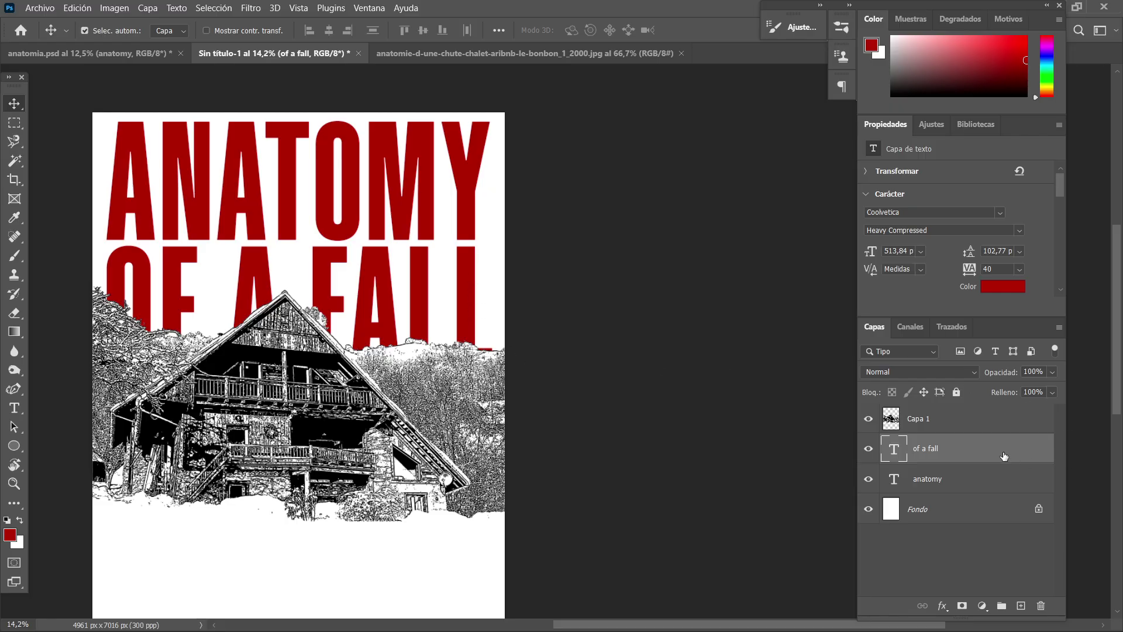
- Duplicate the OF A FALL text layer, rasterize the copy and hide the original
{"action": "key", "text": "ctrl+j"}
{"action": "right_click", "coordinate": [925, 453]}
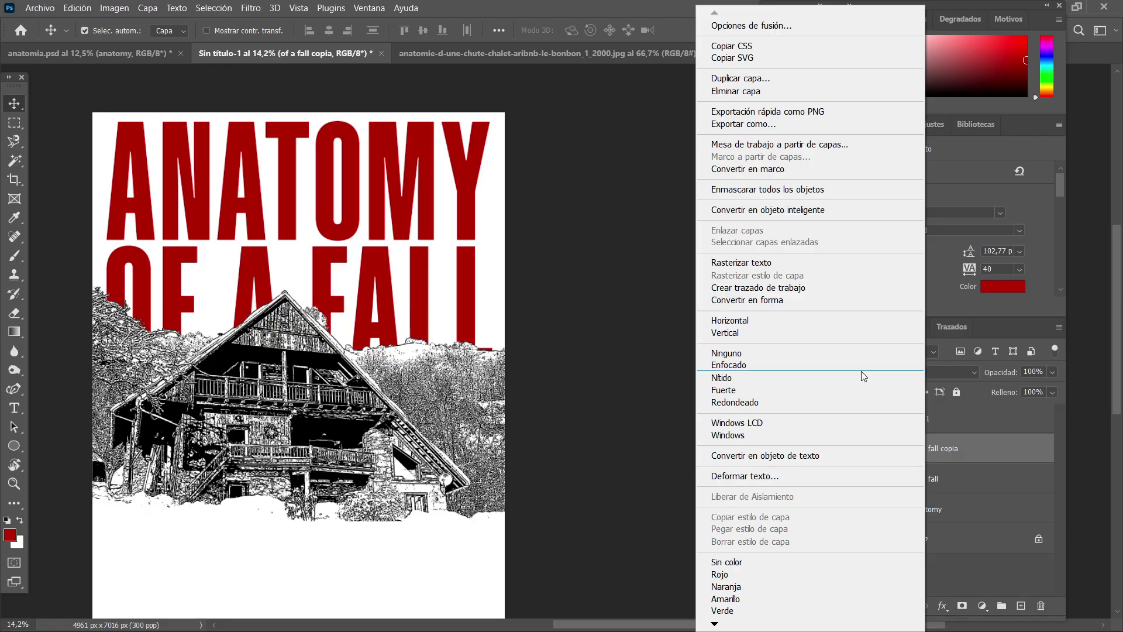
{"action": "left_click", "coordinate": [810, 263]}
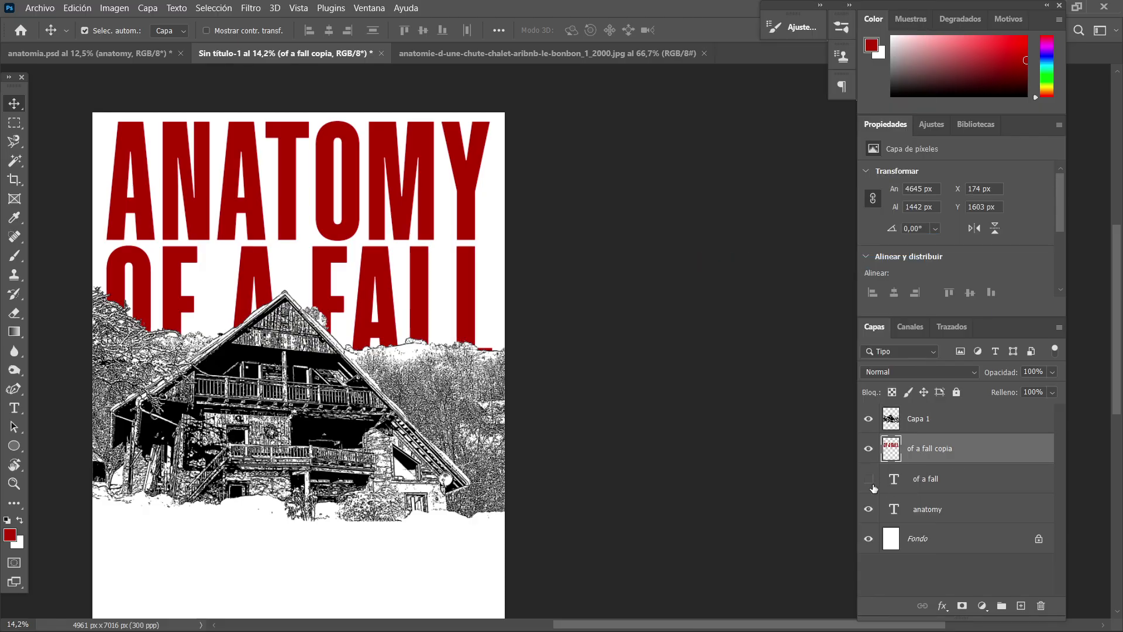
- Copy the lower part of FALL's last L from the rasterized title to a new layer above the chalet layer
{"action": "left_click", "coordinate": [14, 123]}
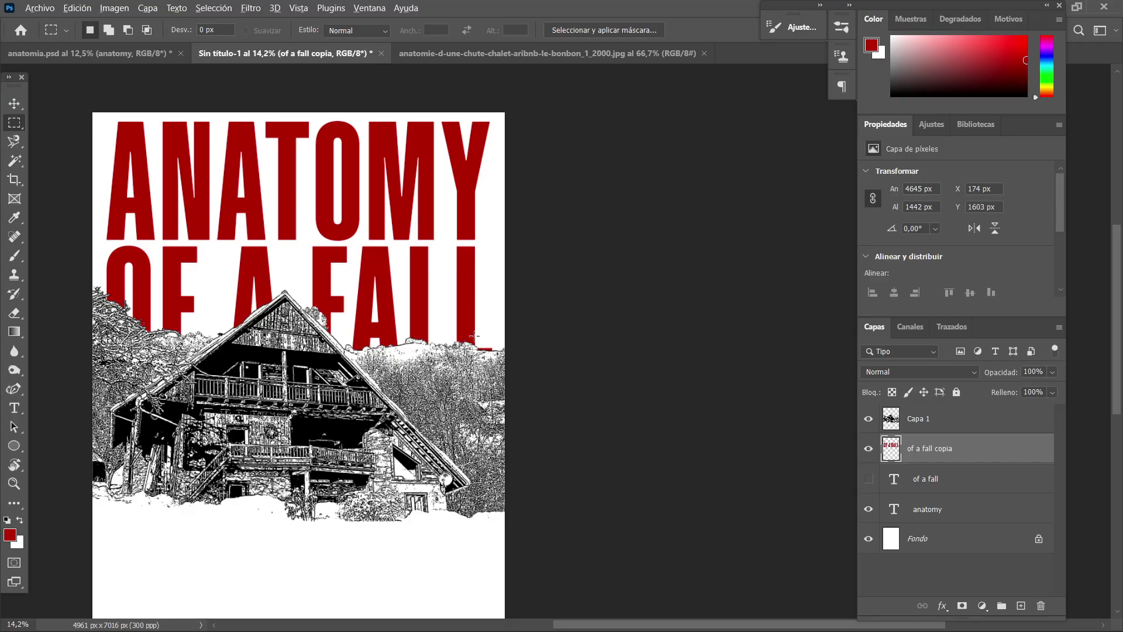
{"action": "scroll", "coordinate": [474, 335], "scroll_direction": "up", "scroll_amount": 3}
{"action": "left_click_drag", "start_coordinate": [510, 314], "coordinate": [424, 389]}
{"action": "key", "text": "ctrl+t"}
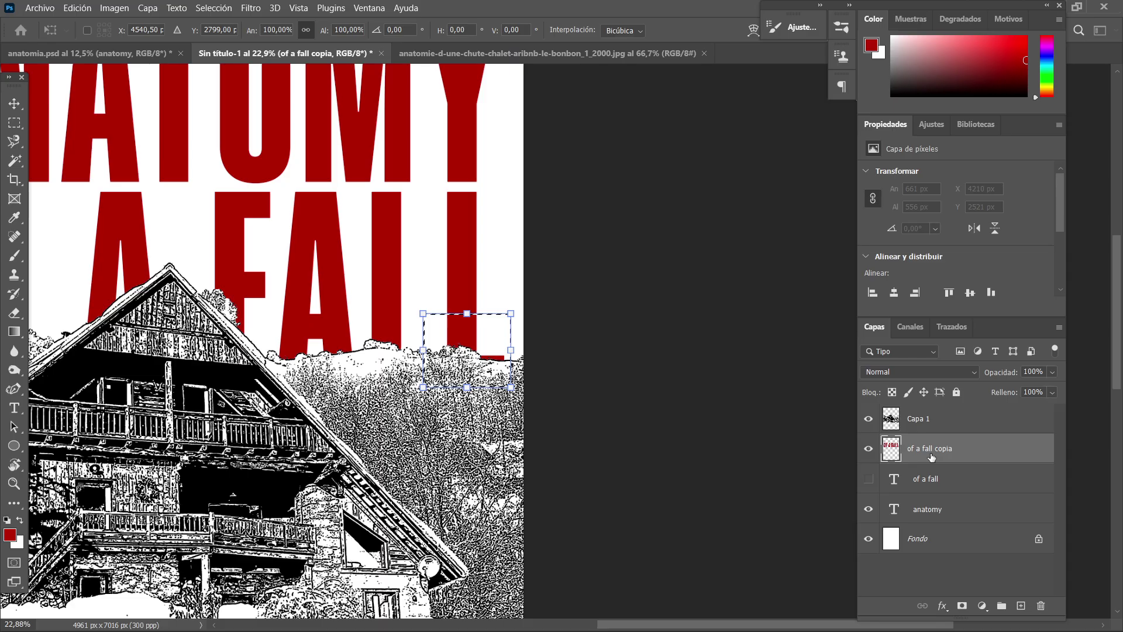
{"action": "key", "text": "Return"}
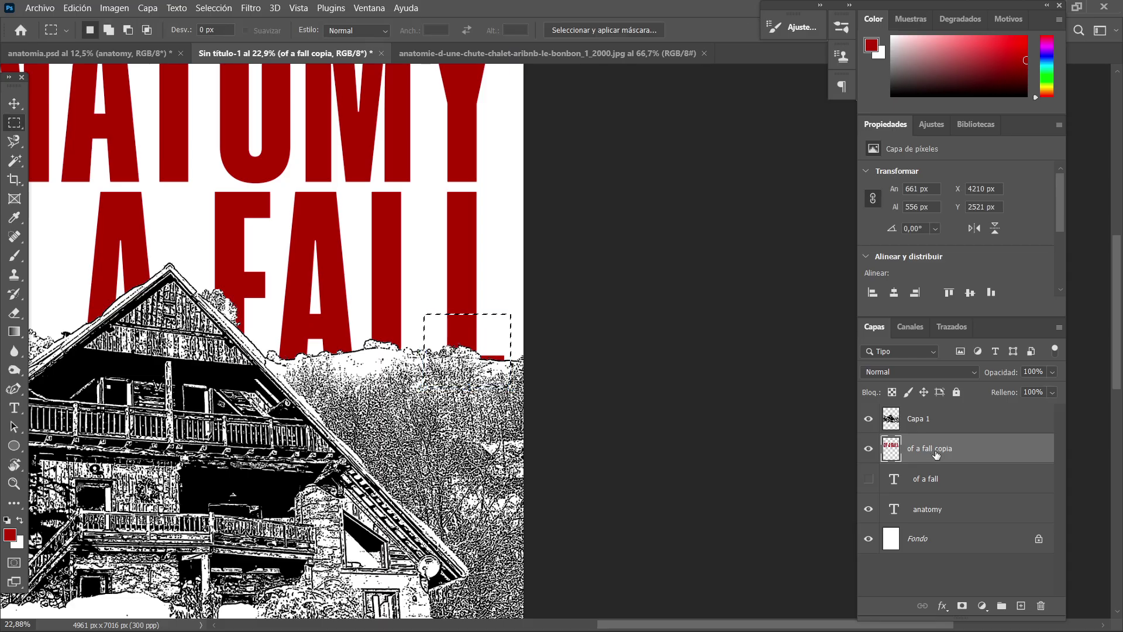
{"action": "key", "text": "ctrl+j"}
{"action": "left_click_drag", "start_coordinate": [937, 454], "coordinate": [903, 402]}
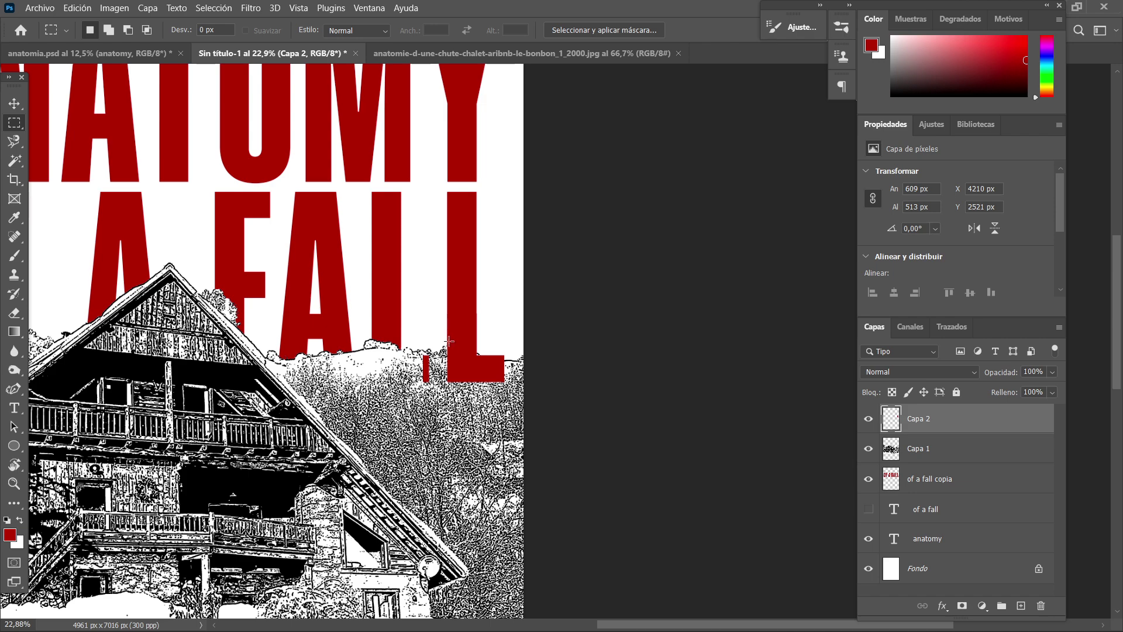
- Delete the leftover fragment of the neighbouring L from the copied layer, keeping only the last L's base
{"action": "left_click_drag", "start_coordinate": [434, 340], "coordinate": [406, 403]}
{"action": "key", "text": "Delete"}
{"action": "key", "text": "ctrl+d"}
{"action": "left_click_drag", "start_coordinate": [511, 338], "coordinate": [425, 404]}
{"action": "scroll", "coordinate": [426, 402], "scroll_direction": "down", "scroll_amount": 7}
{"action": "scroll", "coordinate": [425, 401], "scroll_direction": "down", "scroll_amount": 4}
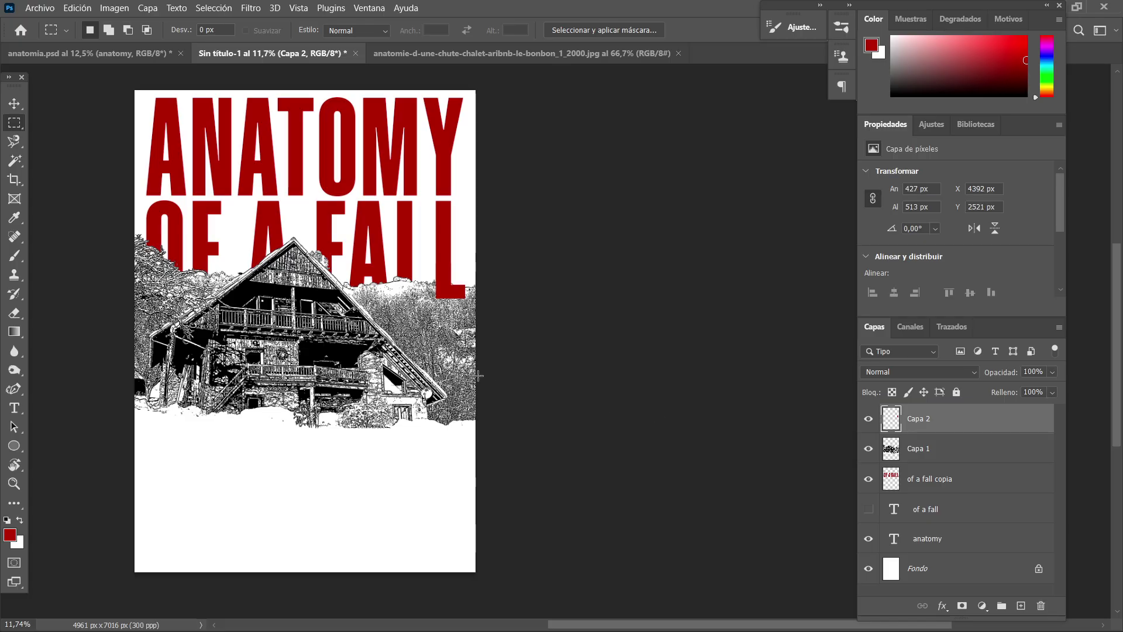
- Move the copied L base straight down to Y 6226 px, near the lower edge of the poster
{"action": "key", "text": "ctrl+t"}
{"action": "scroll", "coordinate": [459, 299], "scroll_direction": "up", "scroll_amount": 3}
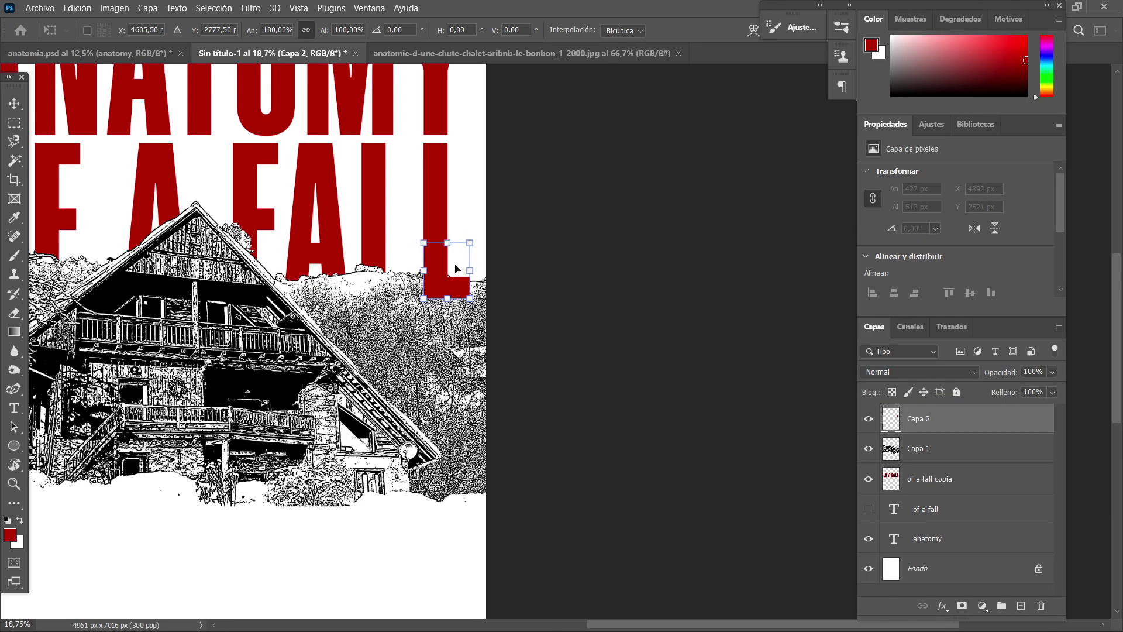
{"action": "scroll", "coordinate": [455, 270], "scroll_direction": "down", "scroll_amount": 3}
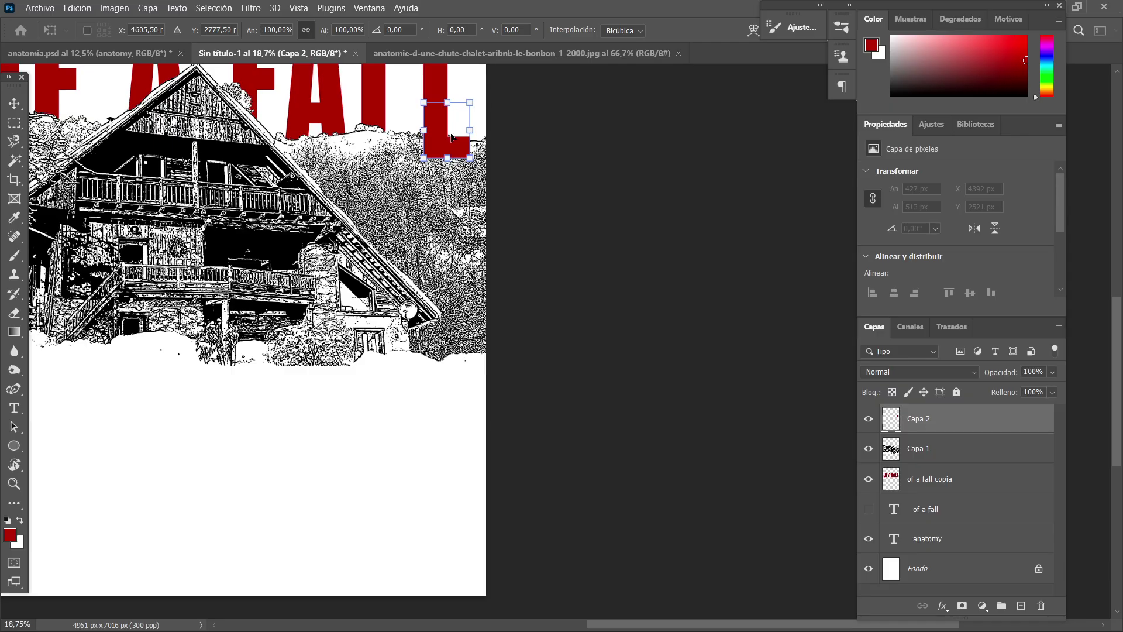
{"action": "left_click_drag", "start_coordinate": [451, 138], "coordinate": [440, 541]}
{"action": "key", "text": "Return"}
- Select the stem of the moved L base and stretch it up to the title, making the L piece 4124 px tall
{"action": "key", "text": "m"}
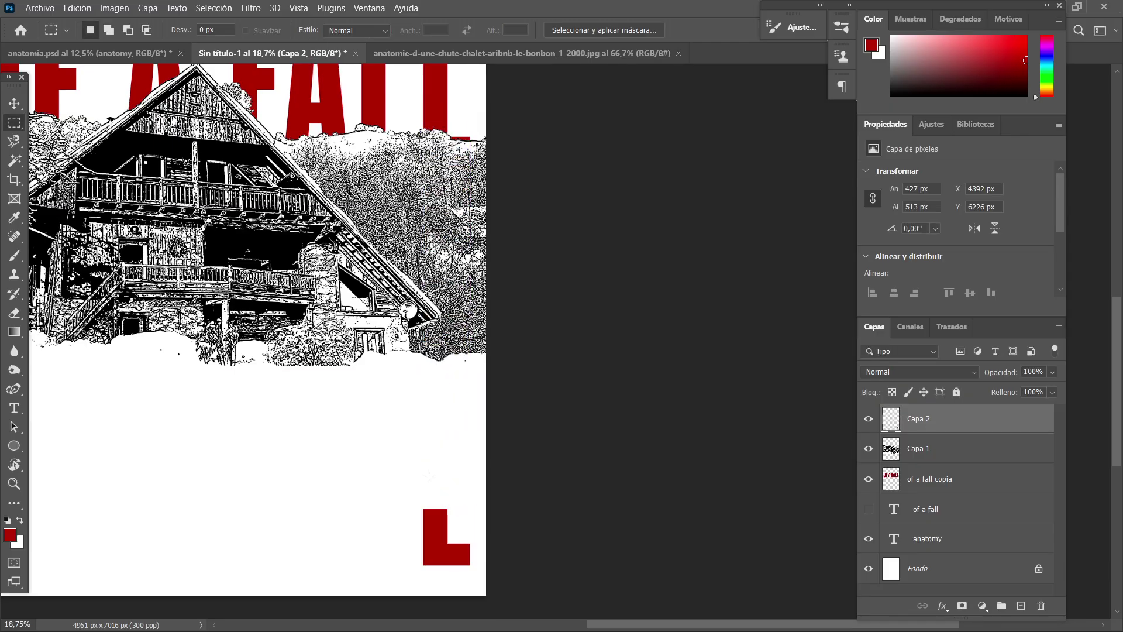
{"action": "left_click_drag", "start_coordinate": [414, 506], "coordinate": [451, 539]}
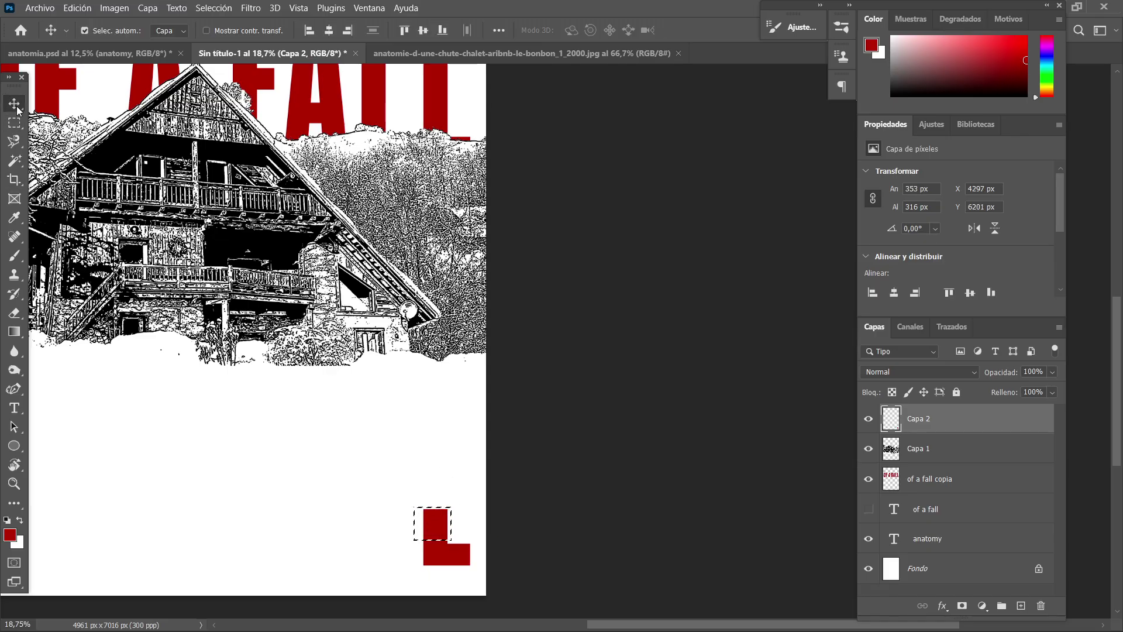
{"action": "left_click", "coordinate": [412, 503]}
{"action": "left_click_drag", "start_coordinate": [412, 503], "coordinate": [455, 543]}
{"action": "key", "text": "ctrl+t"}
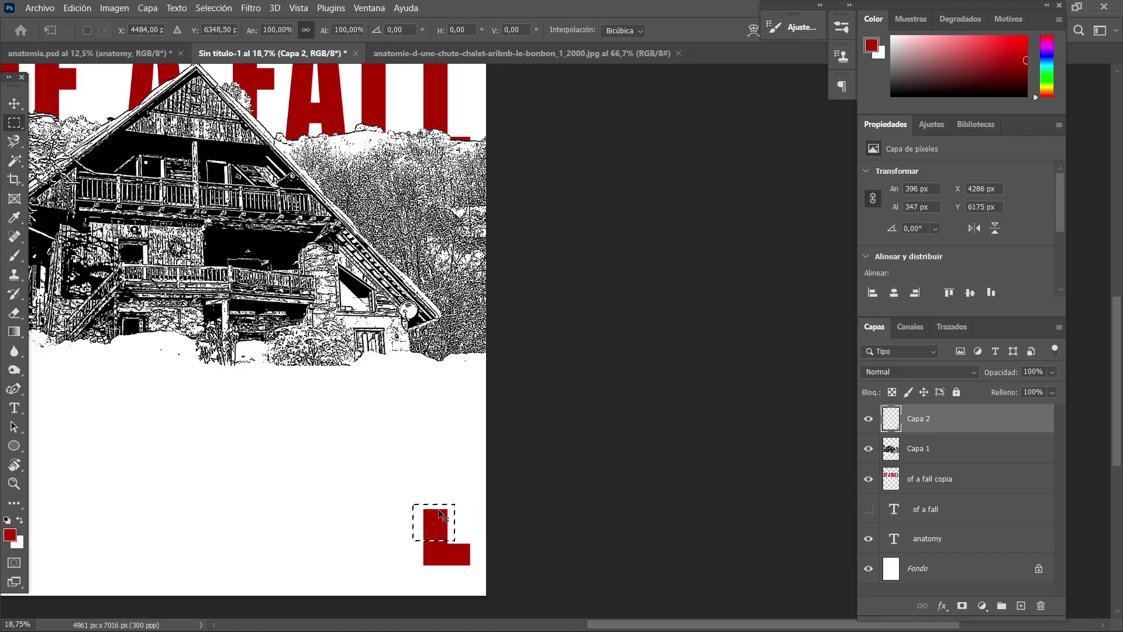
{"action": "left_click_drag", "start_coordinate": [434, 504], "coordinate": [437, 113]}
{"action": "key", "text": "Return"}
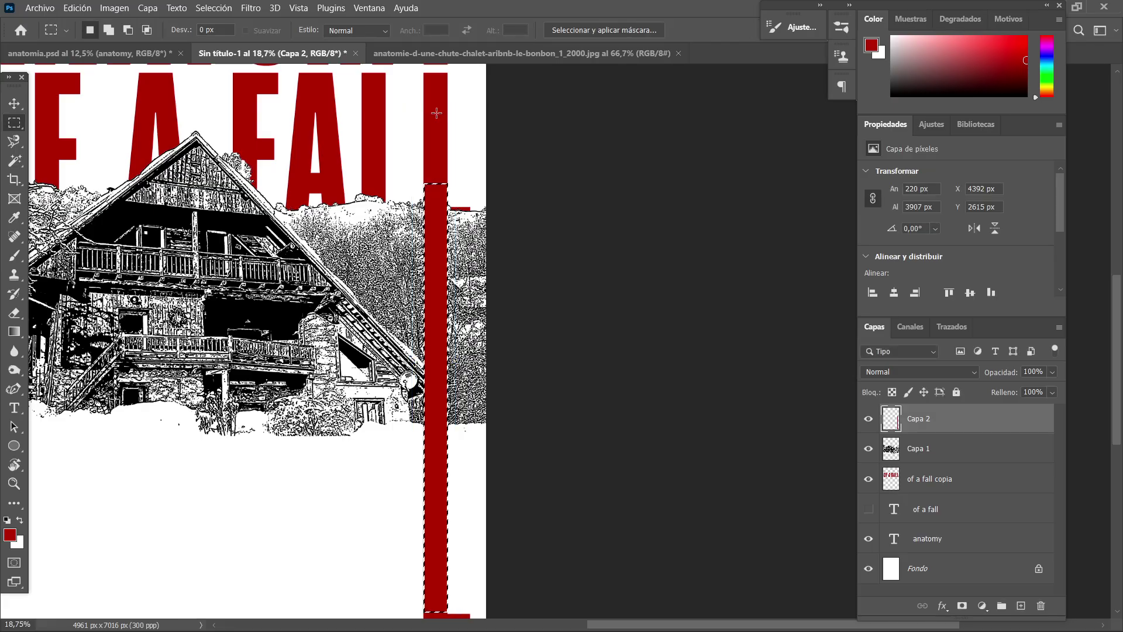
{"action": "key", "text": "ctrl+d"}
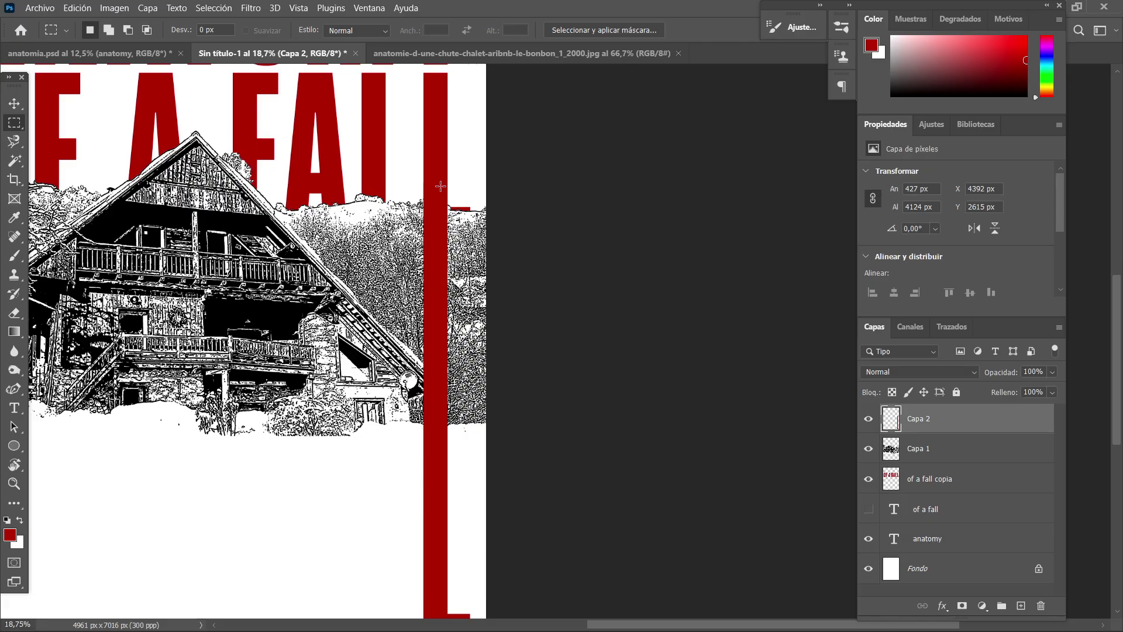
- Erase the remnant of the last L's original foot from the rasterized OF A FALL layer
{"action": "key", "text": "e"}
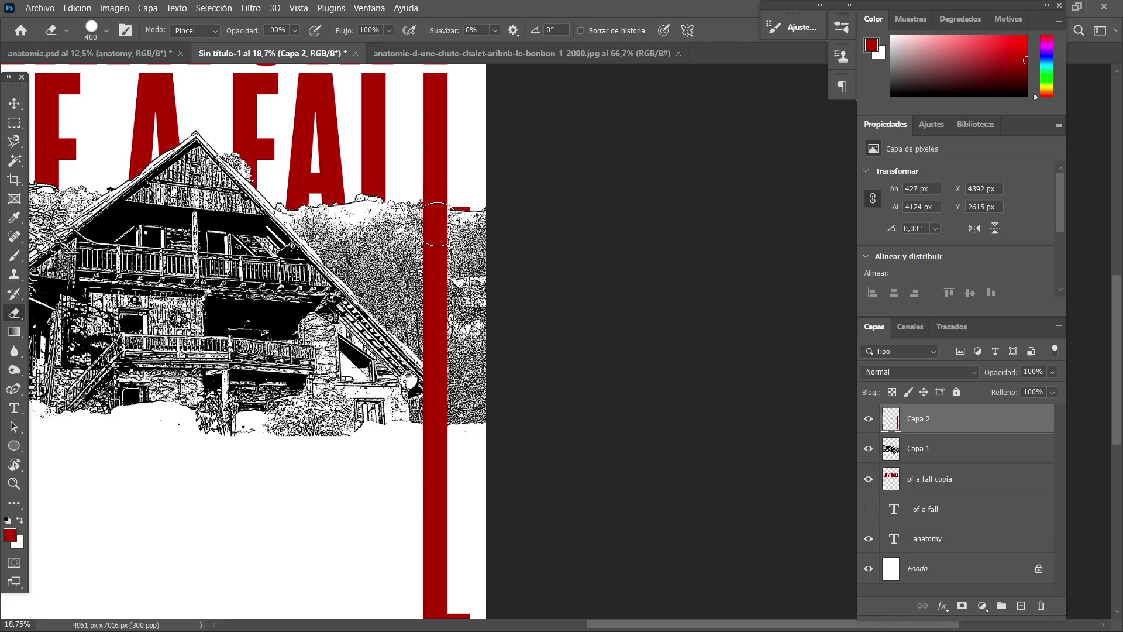
{"action": "left_click", "coordinate": [925, 479]}
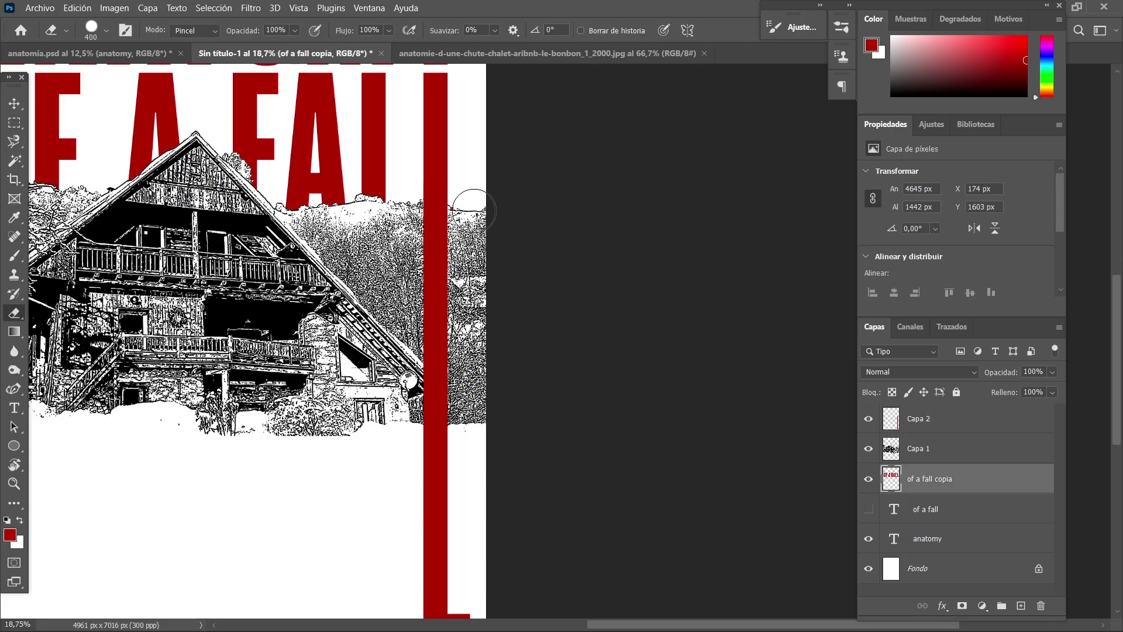
{"action": "left_click_drag", "start_coordinate": [476, 206], "coordinate": [471, 211]}
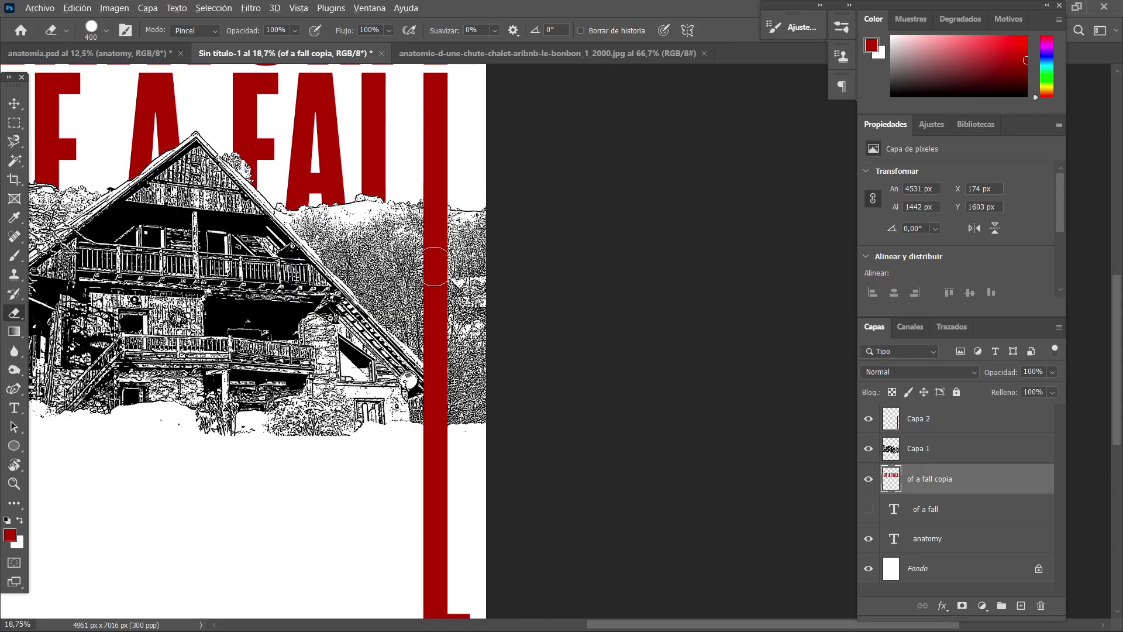
{"action": "scroll", "coordinate": [440, 258], "scroll_direction": "down", "scroll_amount": 2}
{"action": "key", "text": "v"}
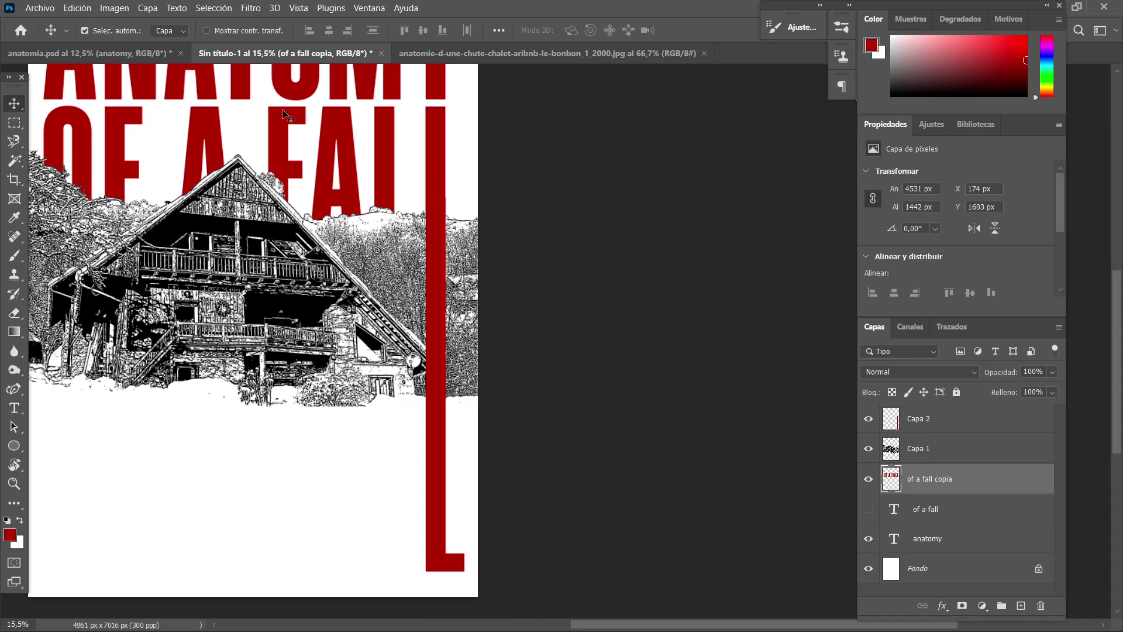
- Raise the lower part of FALL's first L by 110 px so its foot shows above the treeline
{"action": "scroll", "coordinate": [398, 167], "scroll_direction": "up", "scroll_amount": 4}
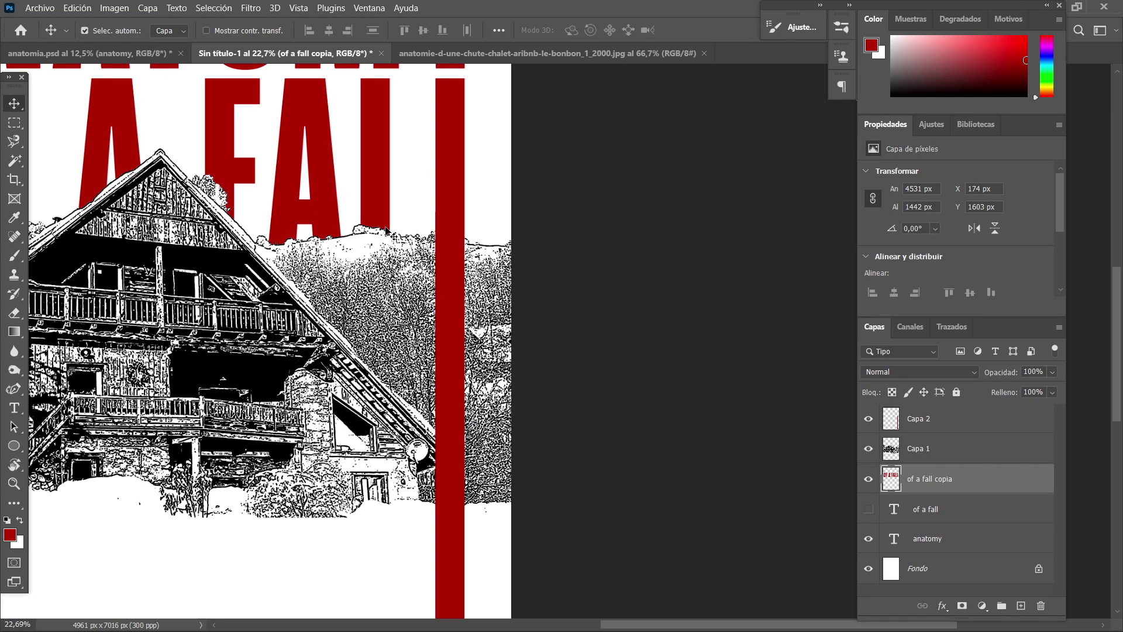
{"action": "left_click", "coordinate": [14, 122]}
{"action": "left_click_drag", "start_coordinate": [353, 204], "coordinate": [426, 281]}
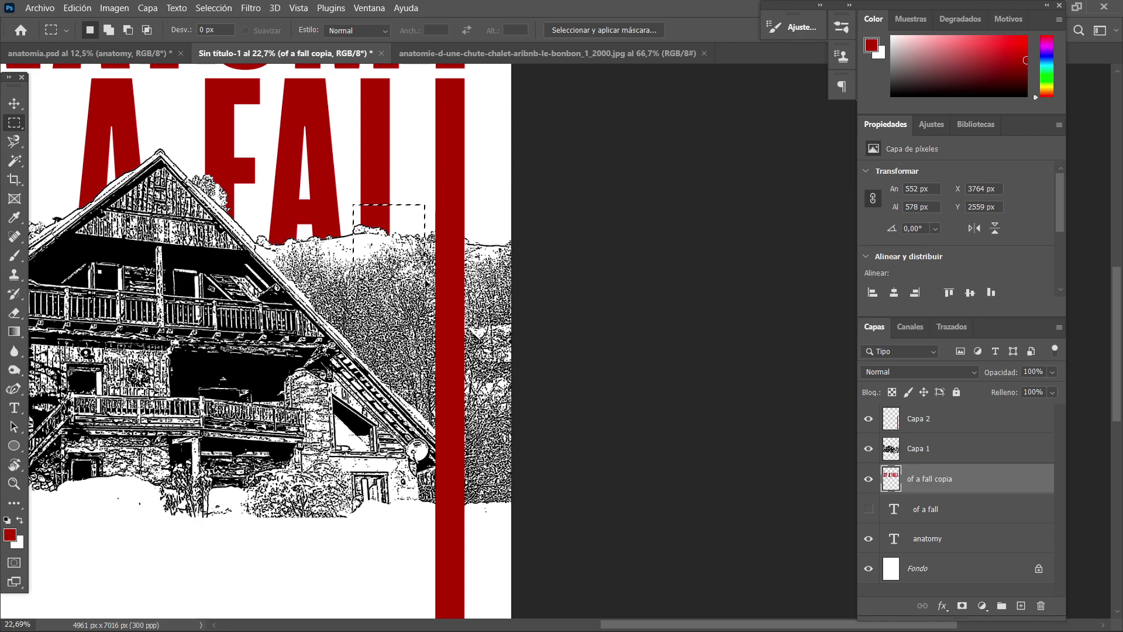
{"action": "key", "text": "ctrl+t"}
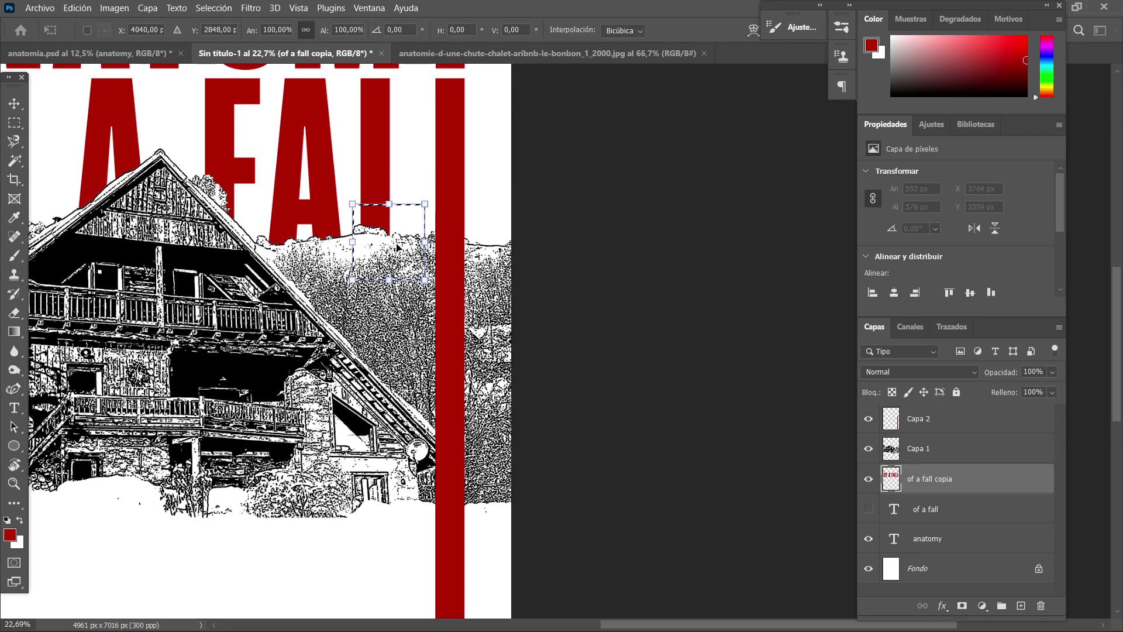
{"action": "left_click_drag", "start_coordinate": [397, 248], "coordinate": [397, 233]}
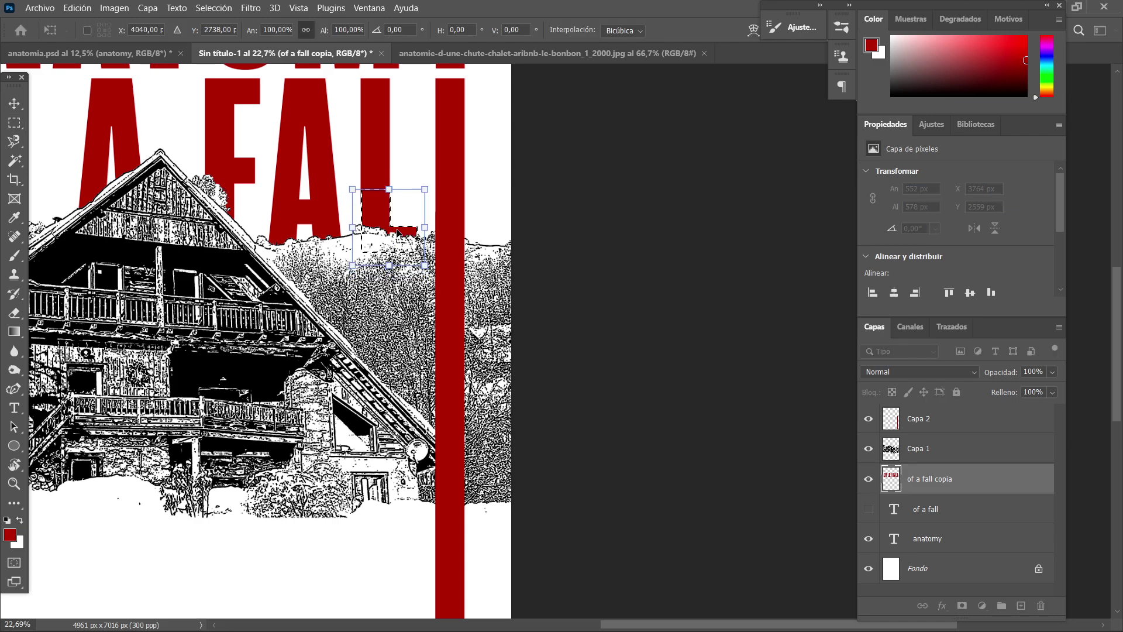
{"action": "key", "text": "Return"}
{"action": "scroll", "coordinate": [544, 276], "scroll_direction": "down", "scroll_amount": 2}
{"action": "scroll", "coordinate": [545, 276], "scroll_direction": "down", "scroll_amount": 3}
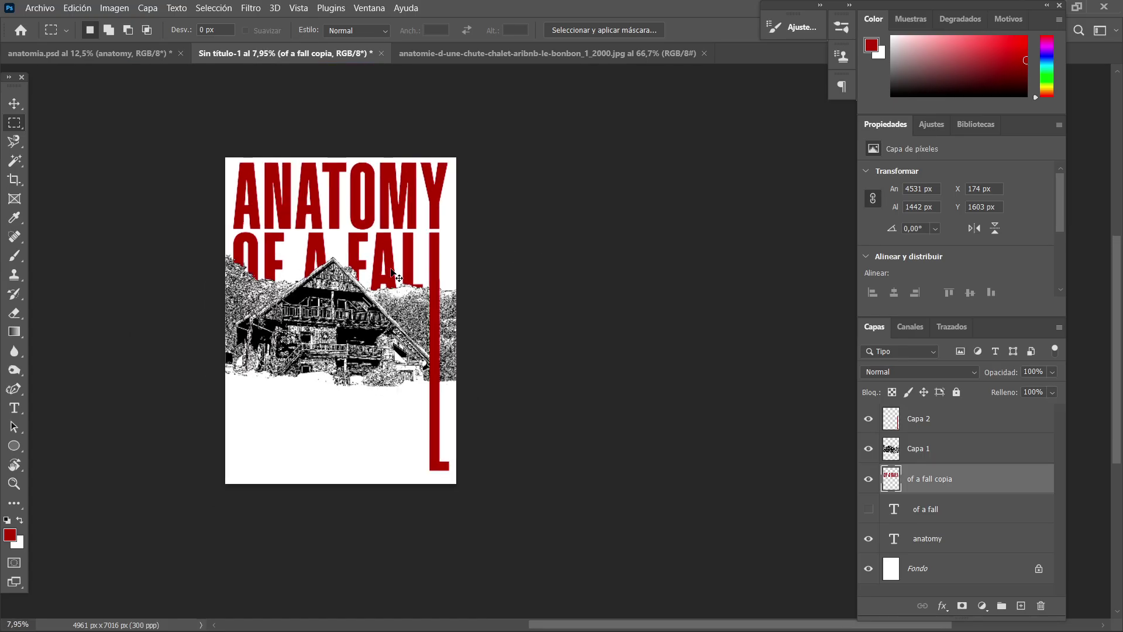
{"action": "scroll", "coordinate": [375, 322], "scroll_direction": "up", "scroll_amount": 3}
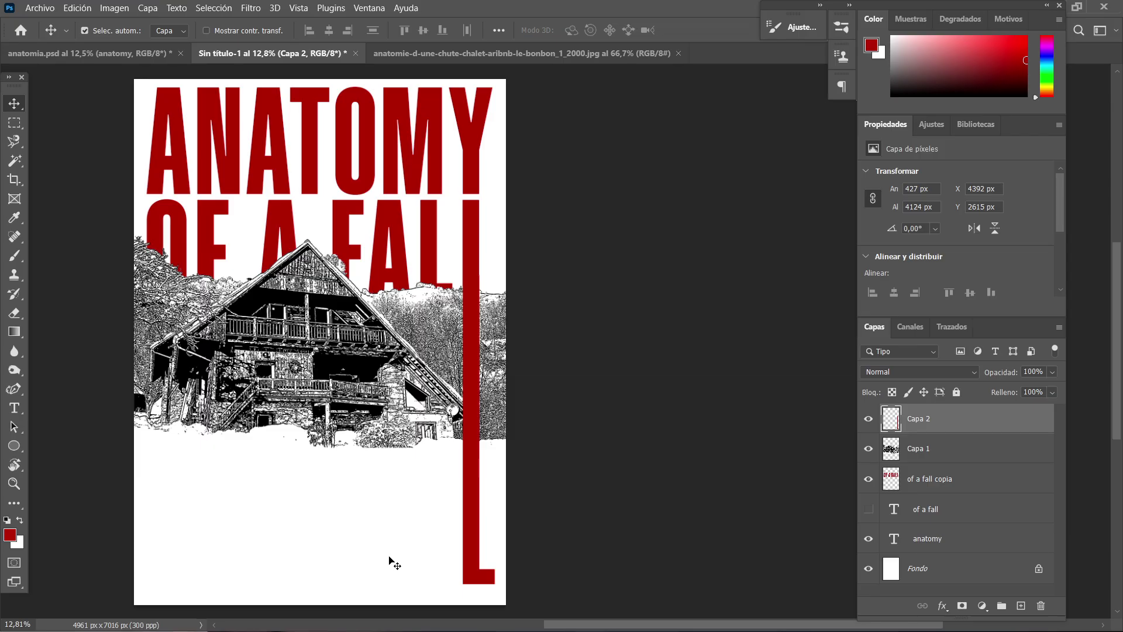
- Examine the finished poster in anatomia.psd for the elements placed below the chalet, and return to the working poster
{"action": "left_click", "coordinate": [117, 53]}
{"action": "scroll", "coordinate": [325, 499], "scroll_direction": "up", "scroll_amount": 4}
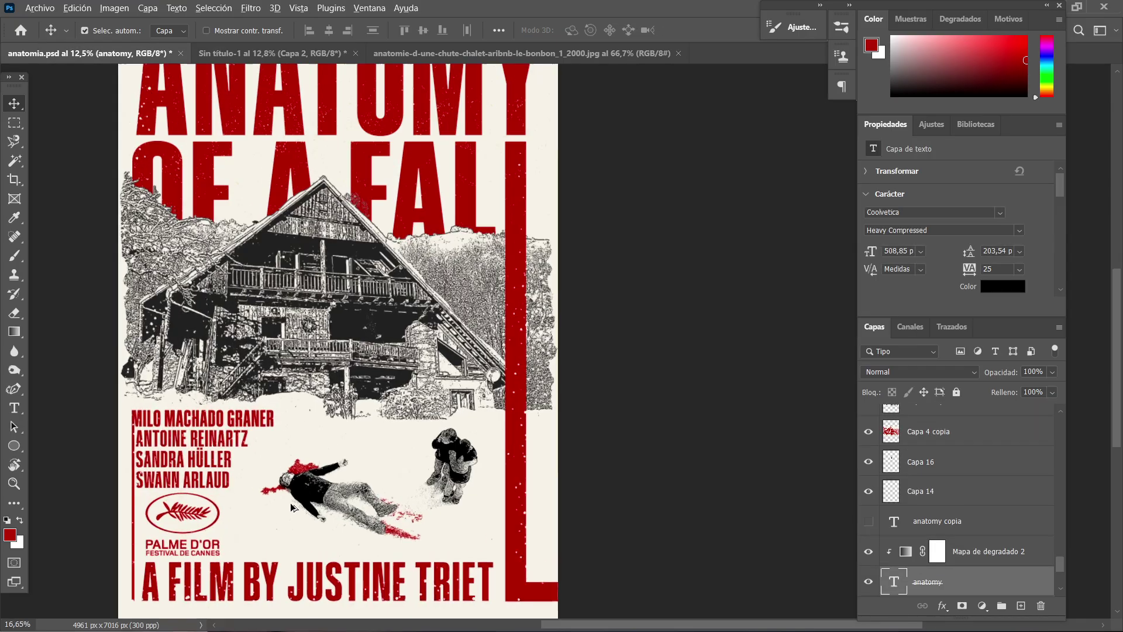
{"action": "scroll", "coordinate": [324, 498], "scroll_direction": "down", "scroll_amount": 4}
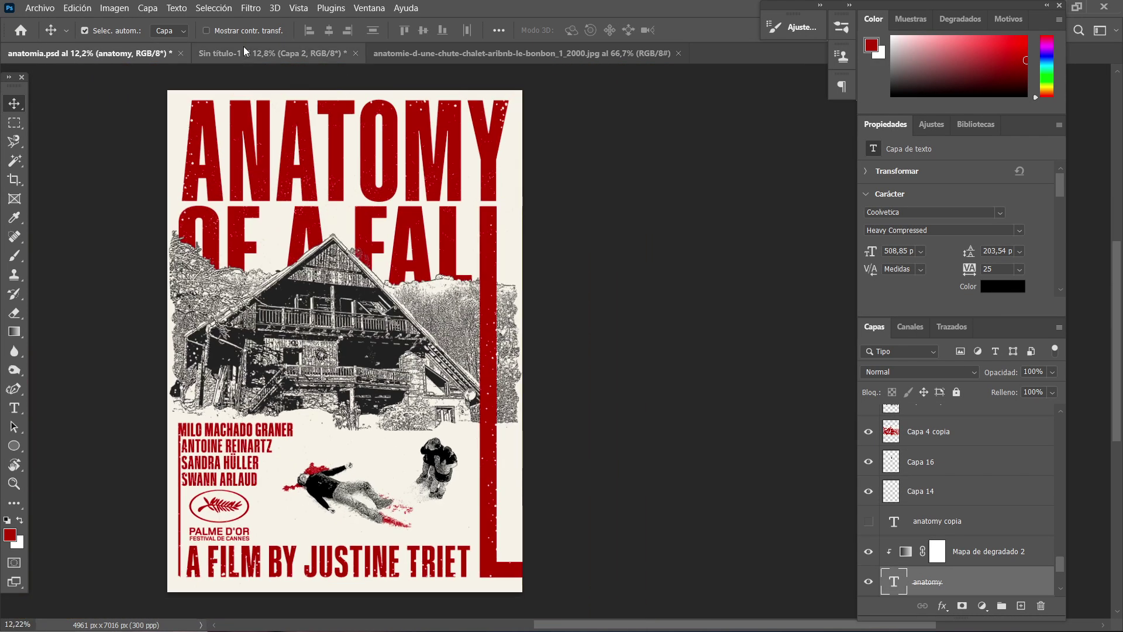
{"action": "left_click", "coordinate": [245, 53]}
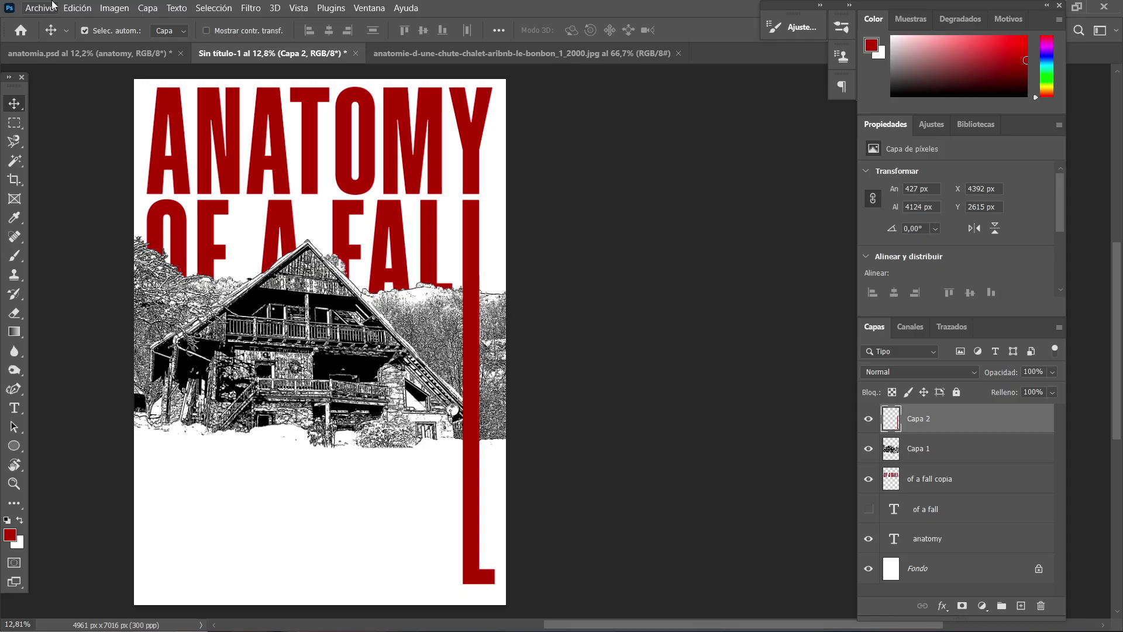
- Open trc-anatomy-featured.jpg, copy the whole image, and close both it and the chalet photo document
{"action": "left_click", "coordinate": [52, 3]}
{"action": "left_click", "coordinate": [48, 35]}
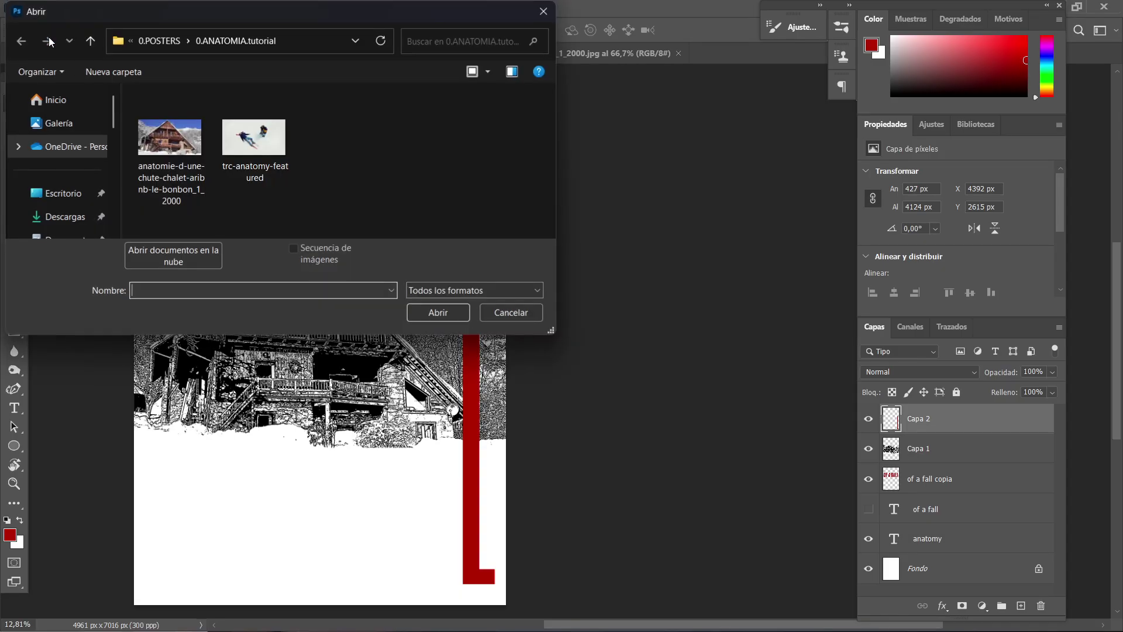
{"action": "left_click", "coordinate": [255, 138]}
{"action": "left_click", "coordinate": [438, 313]}
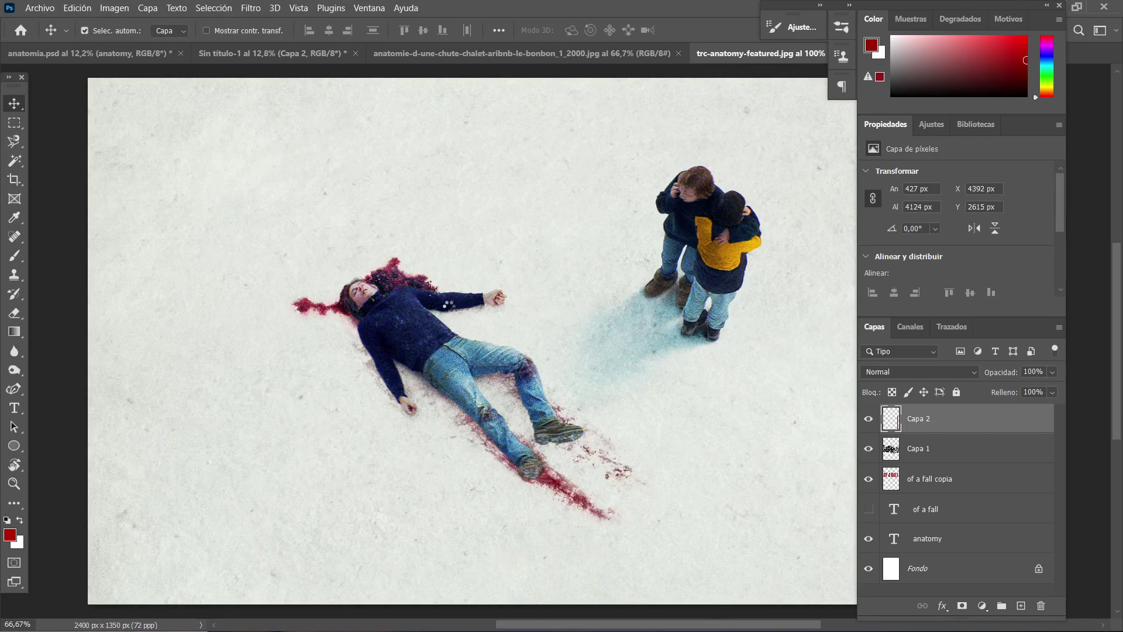
{"action": "key", "text": "ctrl+a"}
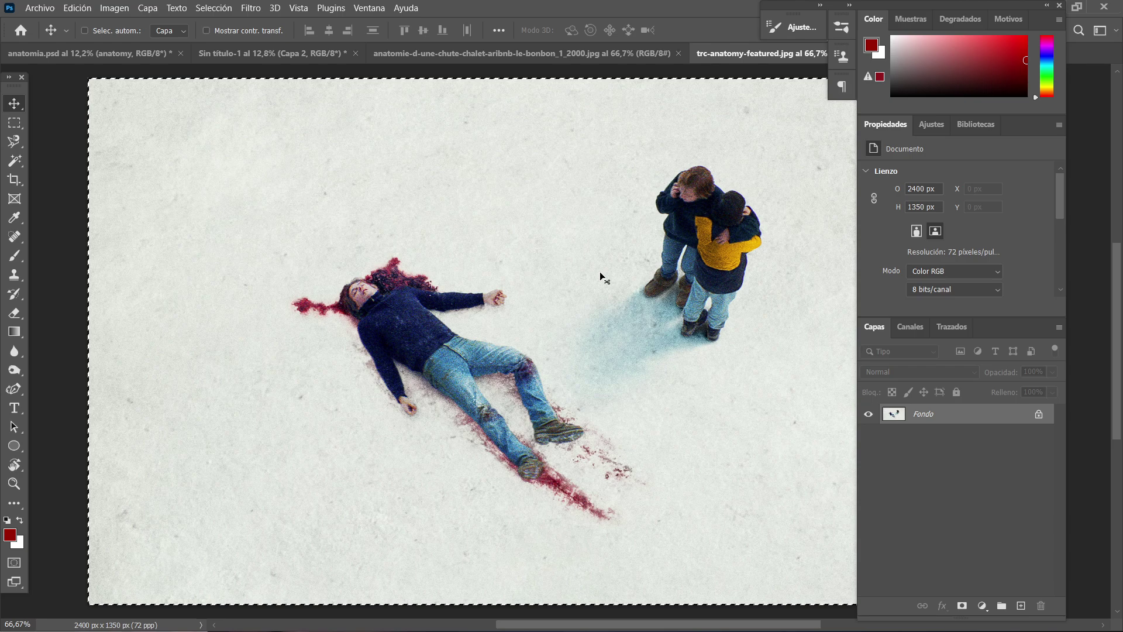
{"action": "left_click", "coordinate": [681, 54]}
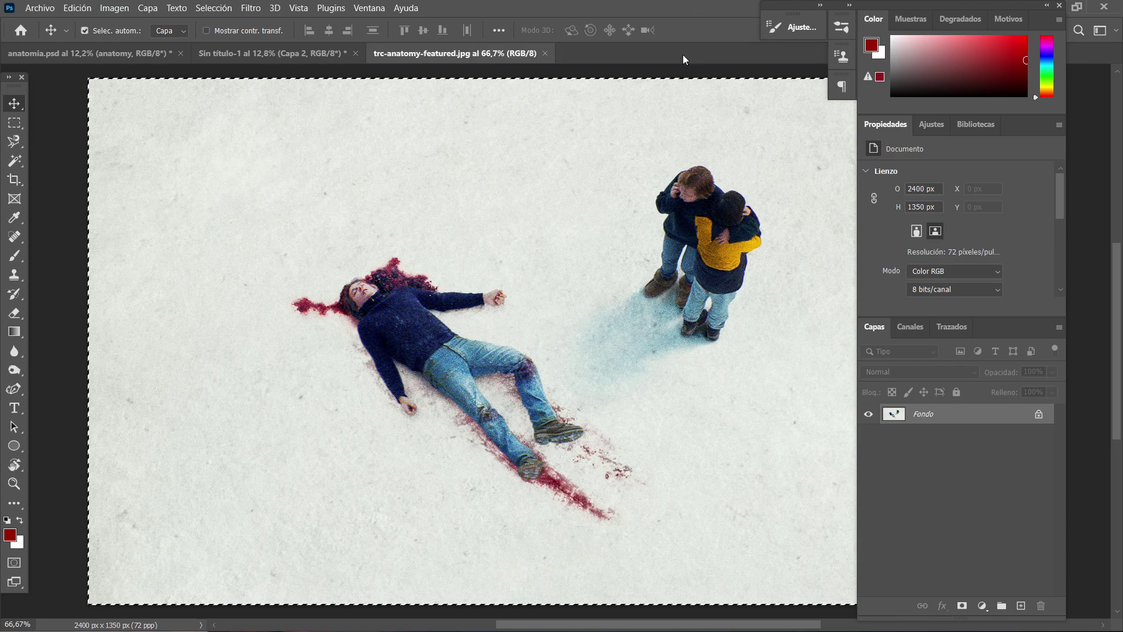
{"action": "left_click", "coordinate": [545, 53]}
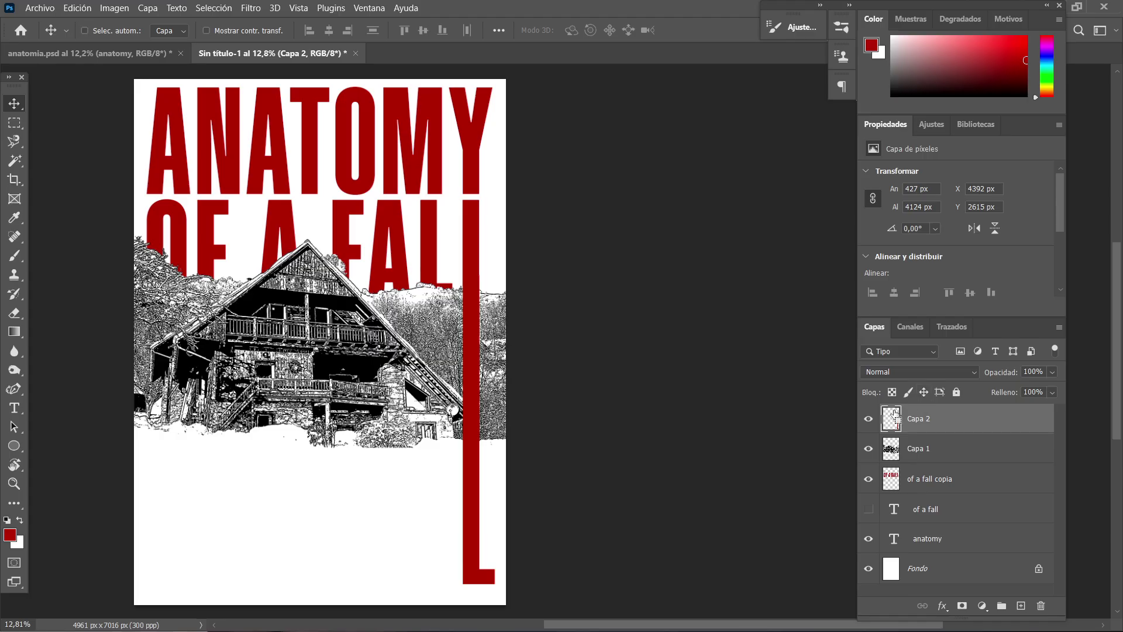
- Paste the snow scene into the poster, converting its colours, scale it to 4024 × 2263 px and place it below the chalet at X 469, Y 4588 px
{"action": "key", "text": "ctrl+v"}
{"action": "left_click", "coordinate": [613, 308]}
{"action": "left_click", "coordinate": [644, 262]}
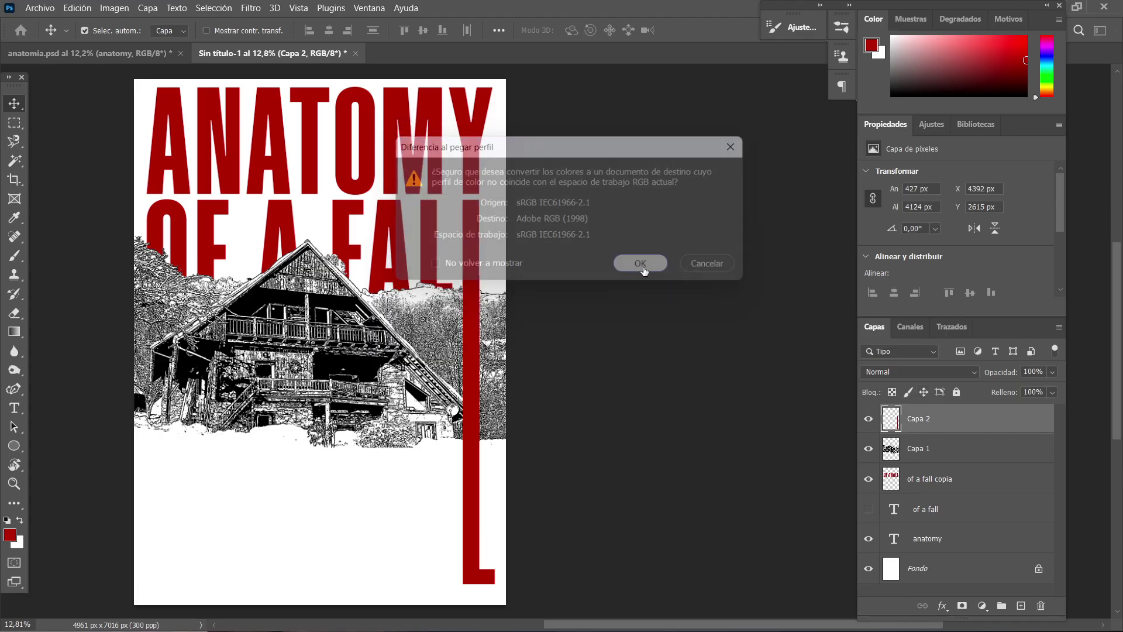
{"action": "left_click_drag", "start_coordinate": [353, 335], "coordinate": [318, 394]}
{"action": "key", "text": "ctrl+t"}
{"action": "key", "text": "Return"}
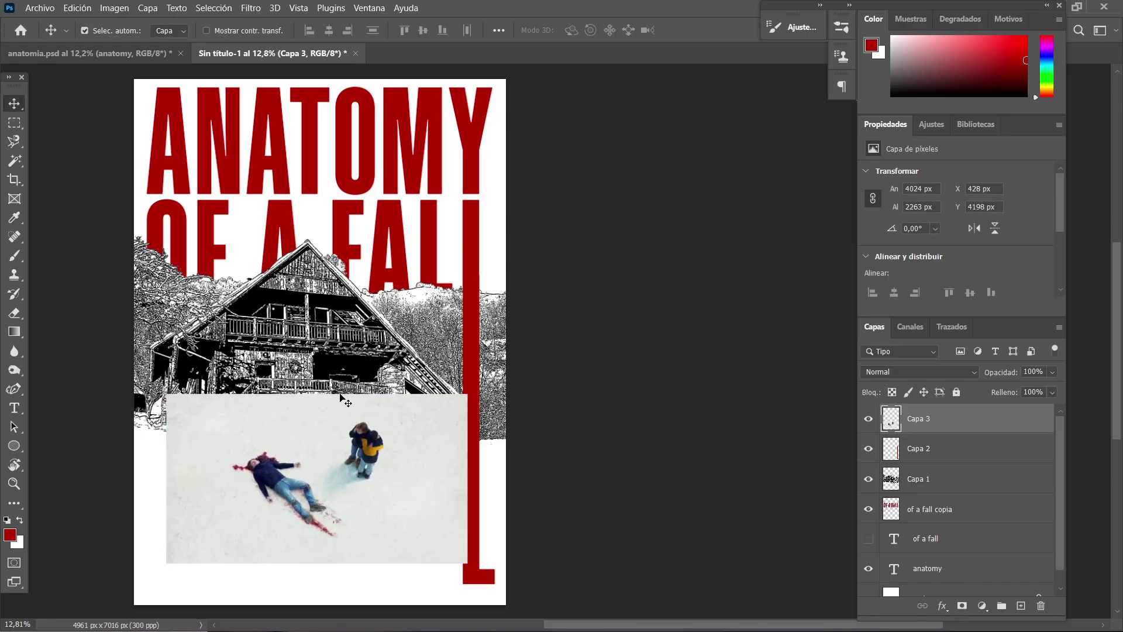
{"action": "left_click_drag", "start_coordinate": [346, 473], "coordinate": [342, 506]}
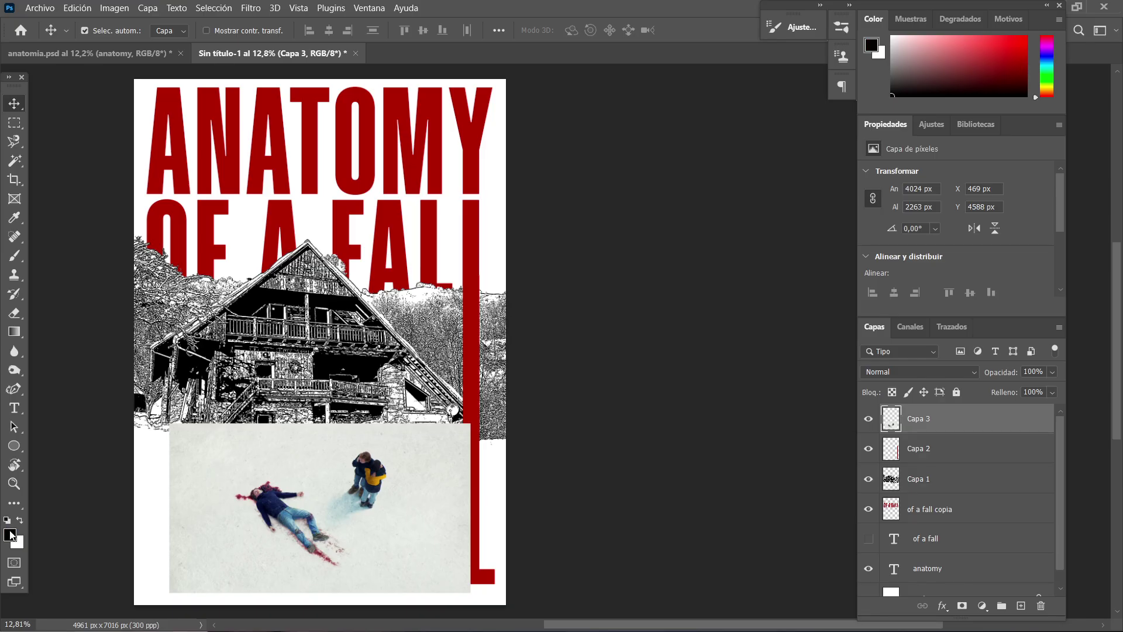
{"action": "left_click", "coordinate": [251, 7]}
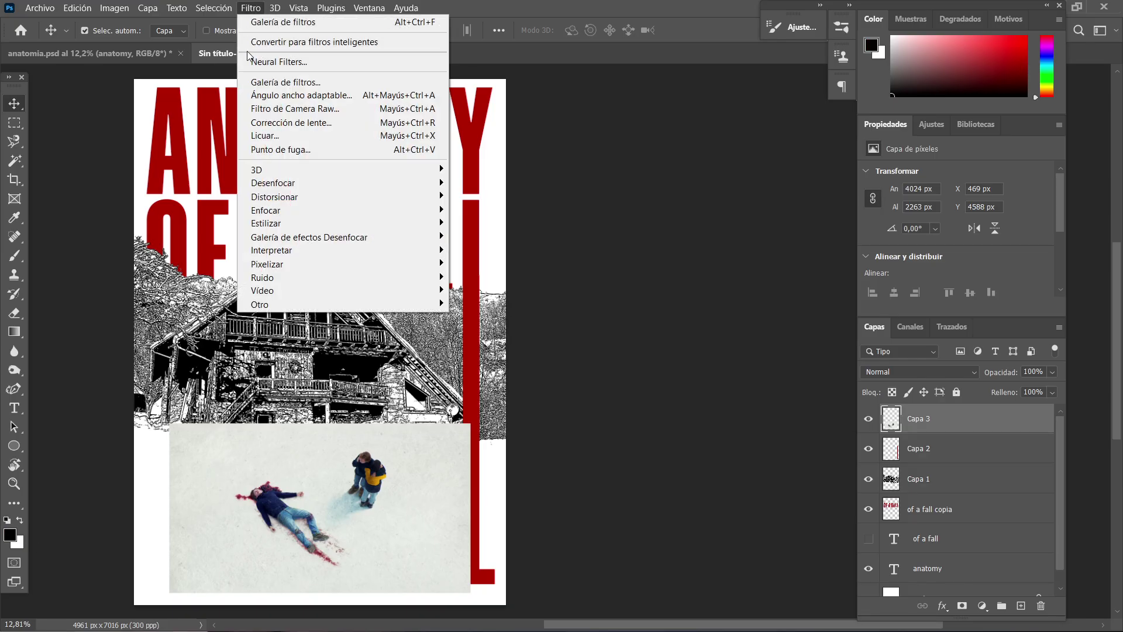
{"action": "left_click", "coordinate": [246, 6]}
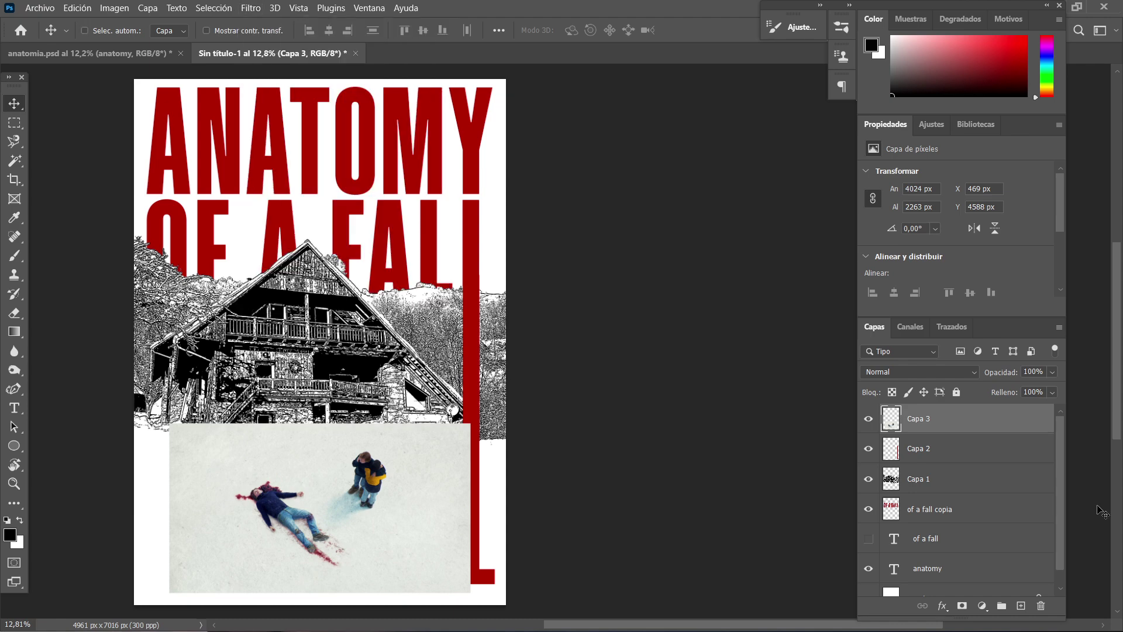
- Duplicate the snow scene layer, hide the original, and open the copy in the Filter Gallery with the figures in the preview
{"action": "key", "text": "ctrl+j"}
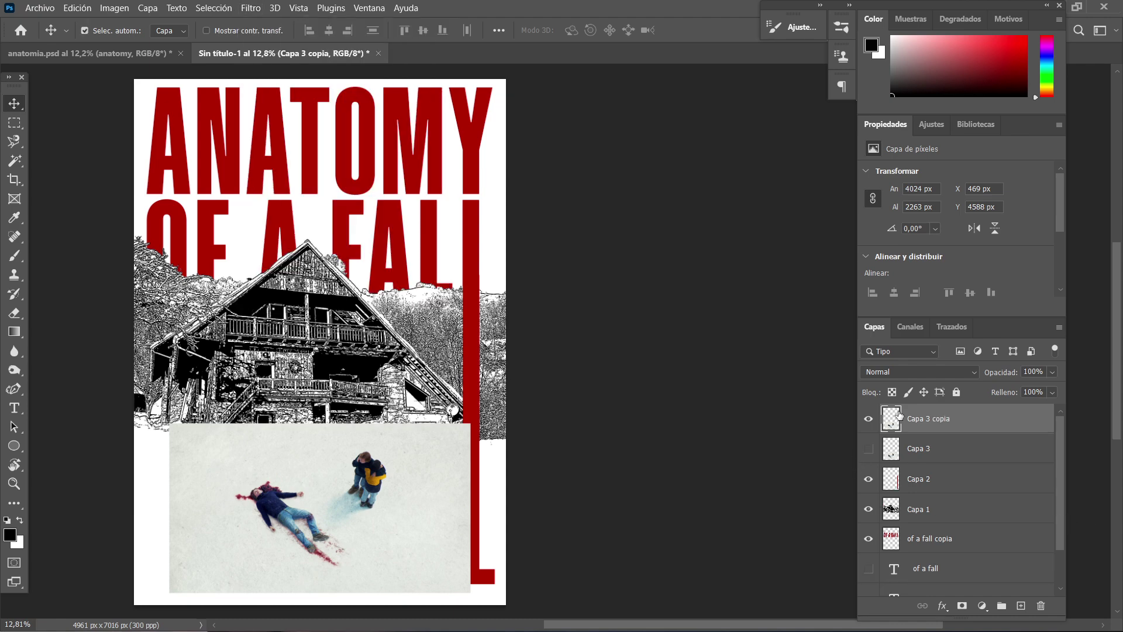
{"action": "left_click", "coordinate": [249, 8]}
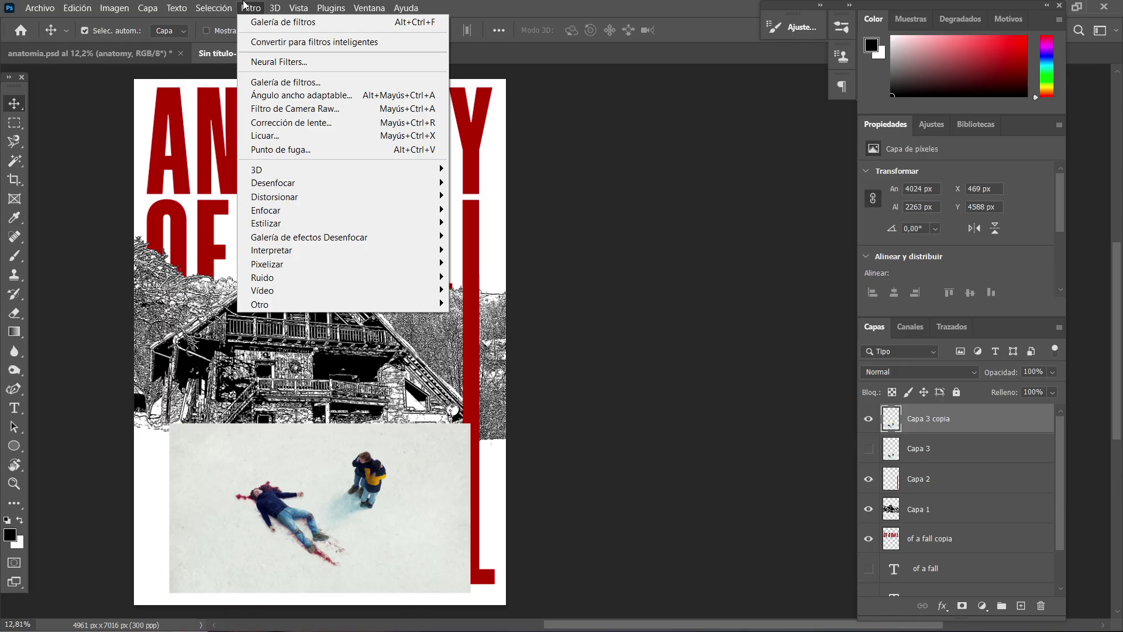
{"action": "left_click", "coordinate": [269, 82]}
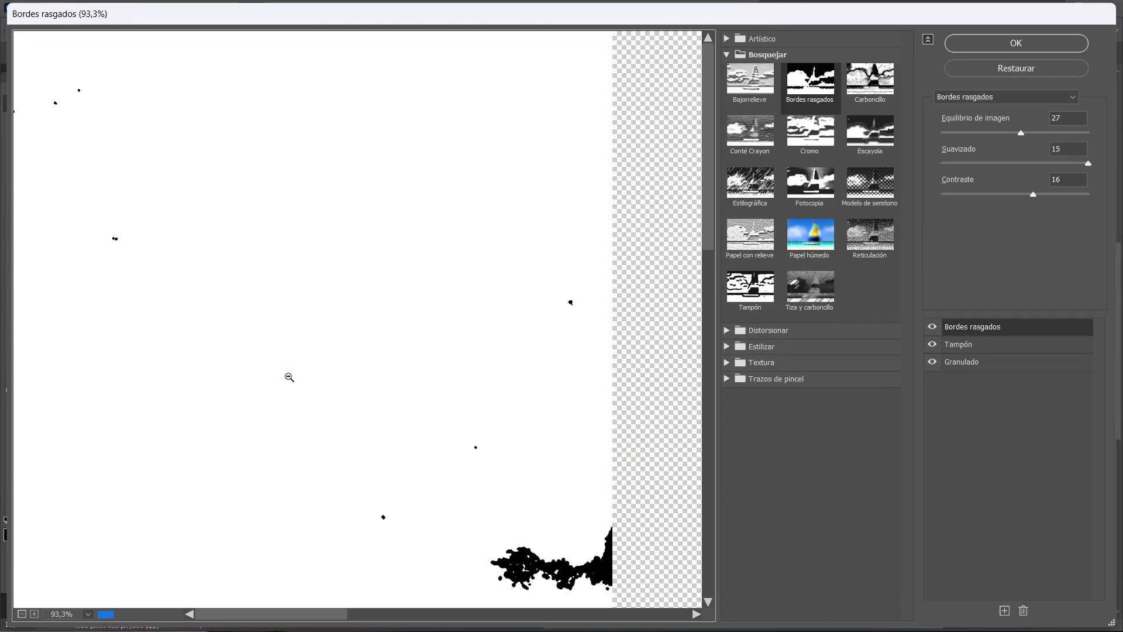
{"action": "scroll", "coordinate": [323, 361], "scroll_direction": "down", "scroll_amount": 9}
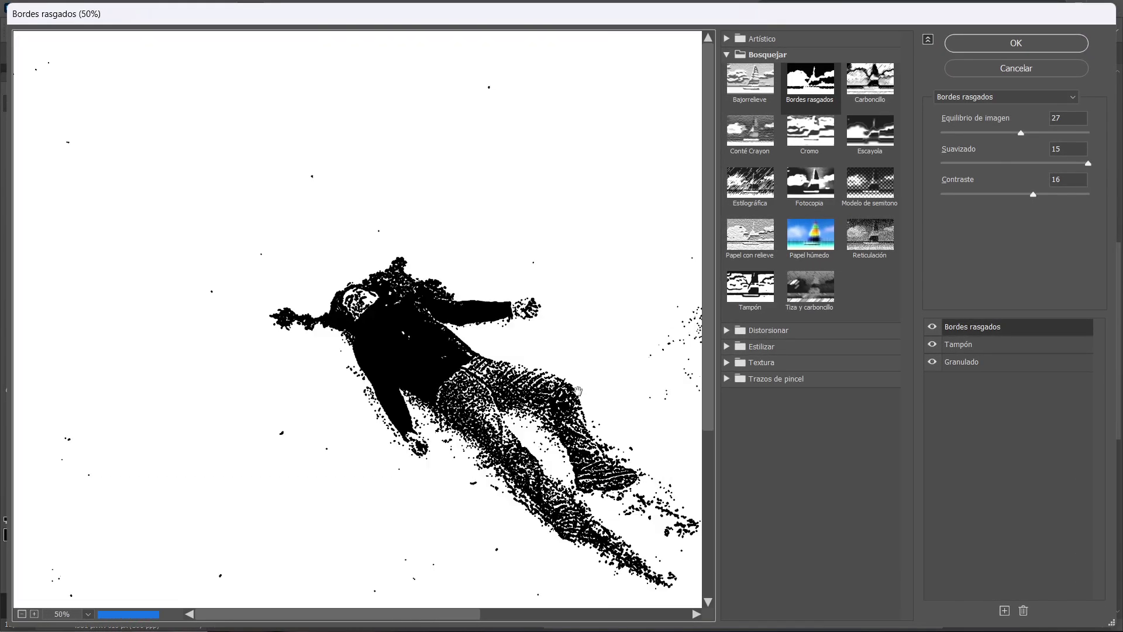
{"action": "scroll", "coordinate": [578, 390], "scroll_direction": "down", "scroll_amount": 3}
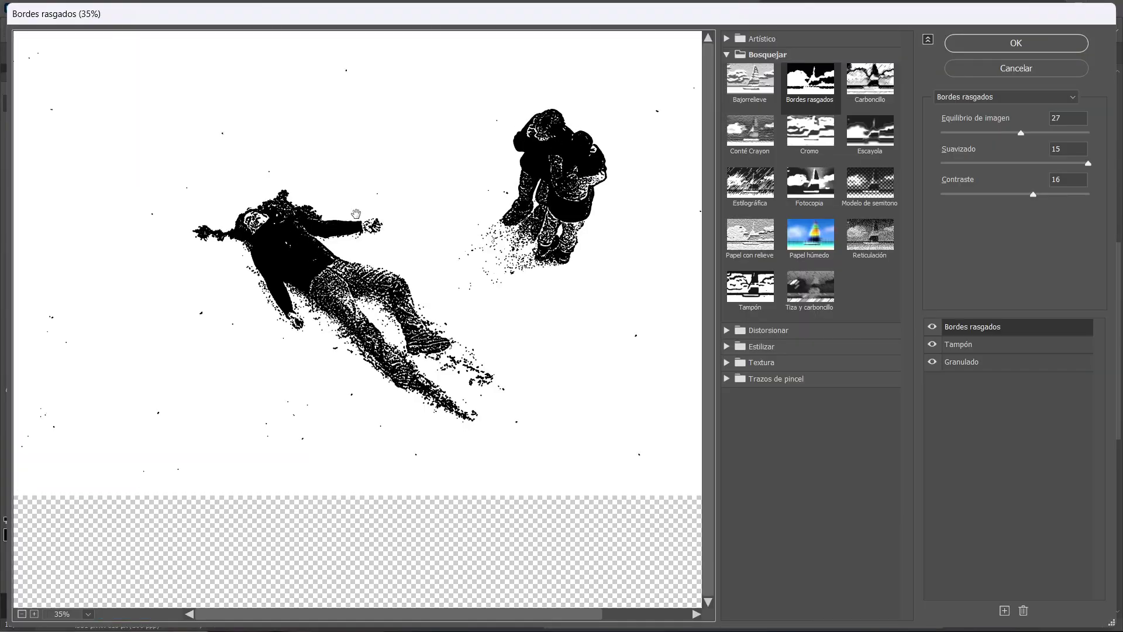
- Set Tampón's light/shadow balance to 11 and apply the Bordes rasgados, Tampón and Granulado filters to the copy
{"action": "left_click", "coordinate": [1000, 347]}
{"action": "left_click", "coordinate": [992, 133]}
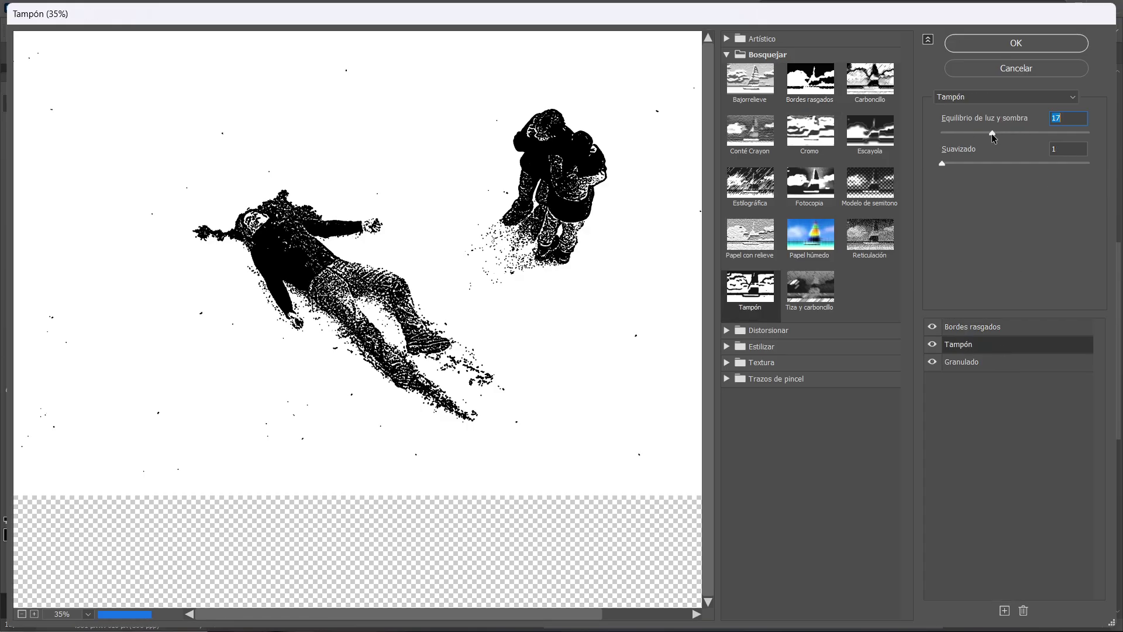
{"action": "left_click", "coordinate": [984, 133]}
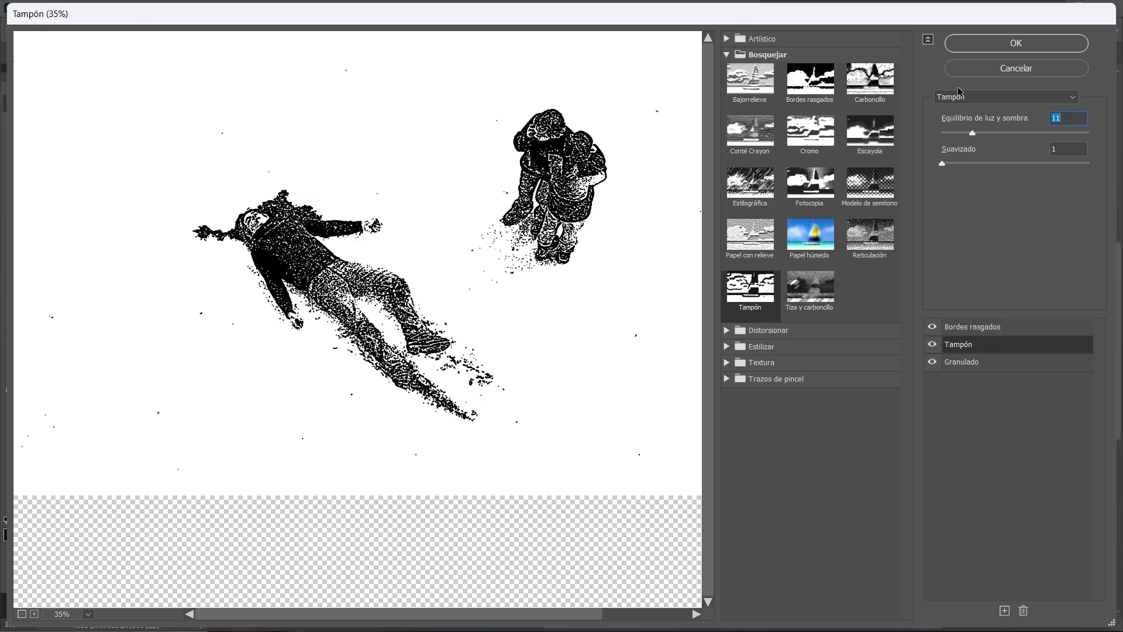
{"action": "left_click", "coordinate": [984, 46]}
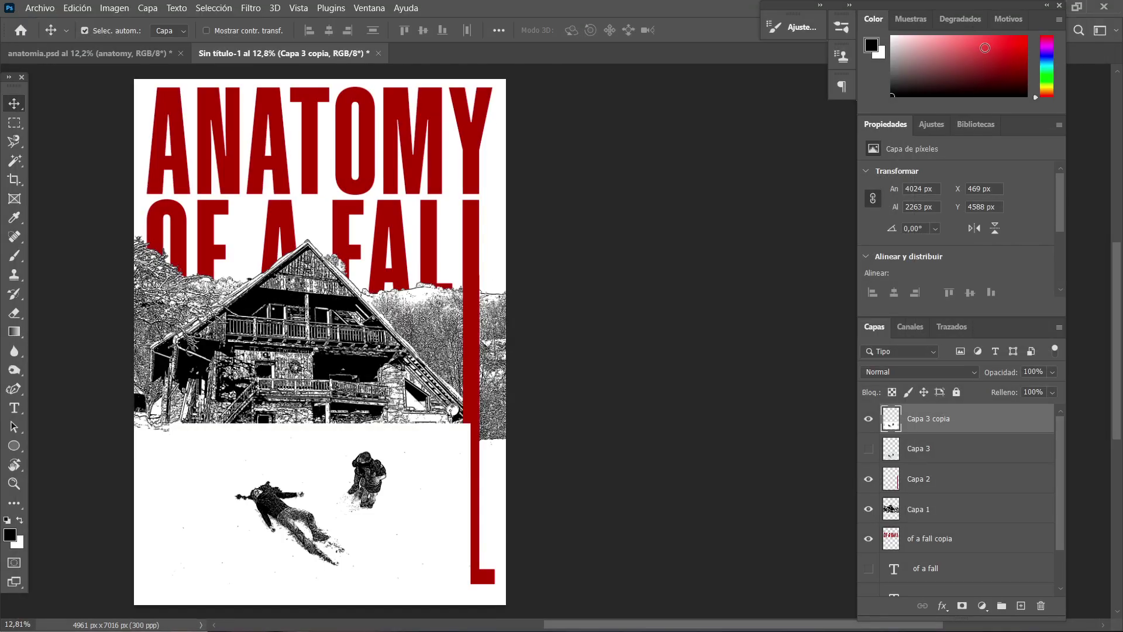
- Select the two standing figures with a rectangular marquee about 687 × 961 px
{"action": "left_click", "coordinate": [14, 123]}
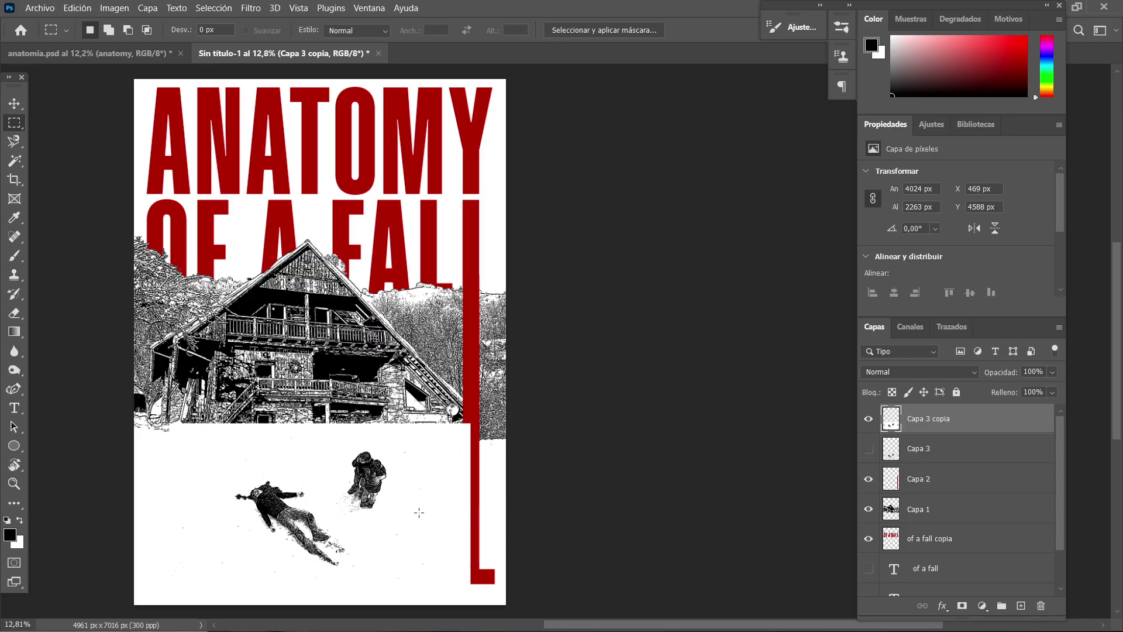
{"action": "left_click_drag", "start_coordinate": [340, 449], "coordinate": [391, 522]}
{"action": "scroll", "coordinate": [366, 536], "scroll_direction": "up", "scroll_amount": 3}
{"action": "scroll", "coordinate": [367, 536], "scroll_direction": "up", "scroll_amount": 3}
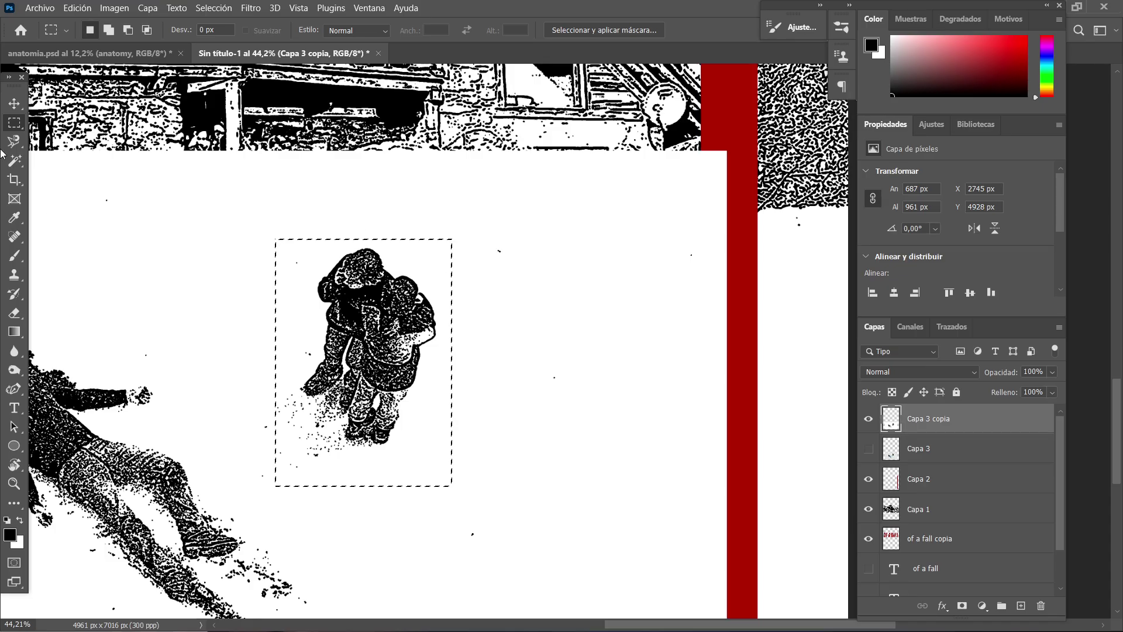
- Add the figure lying in the snow to the selection with a polygonal lasso outline around the body
{"action": "right_click", "coordinate": [13, 130]}
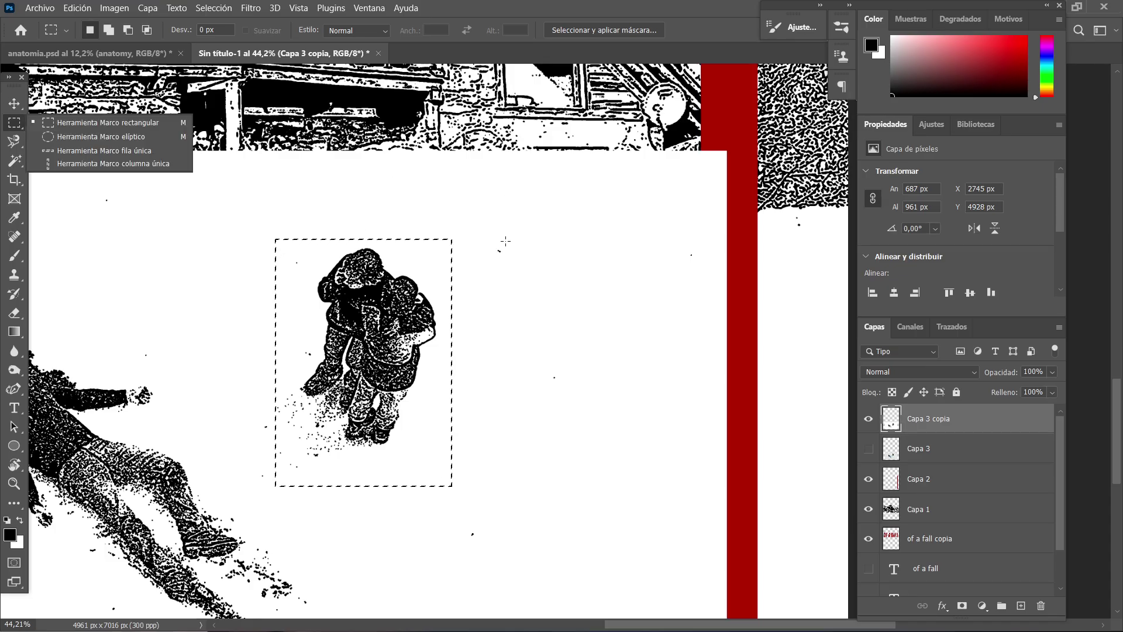
{"action": "left_click", "coordinate": [20, 124]}
{"action": "right_click", "coordinate": [19, 145]}
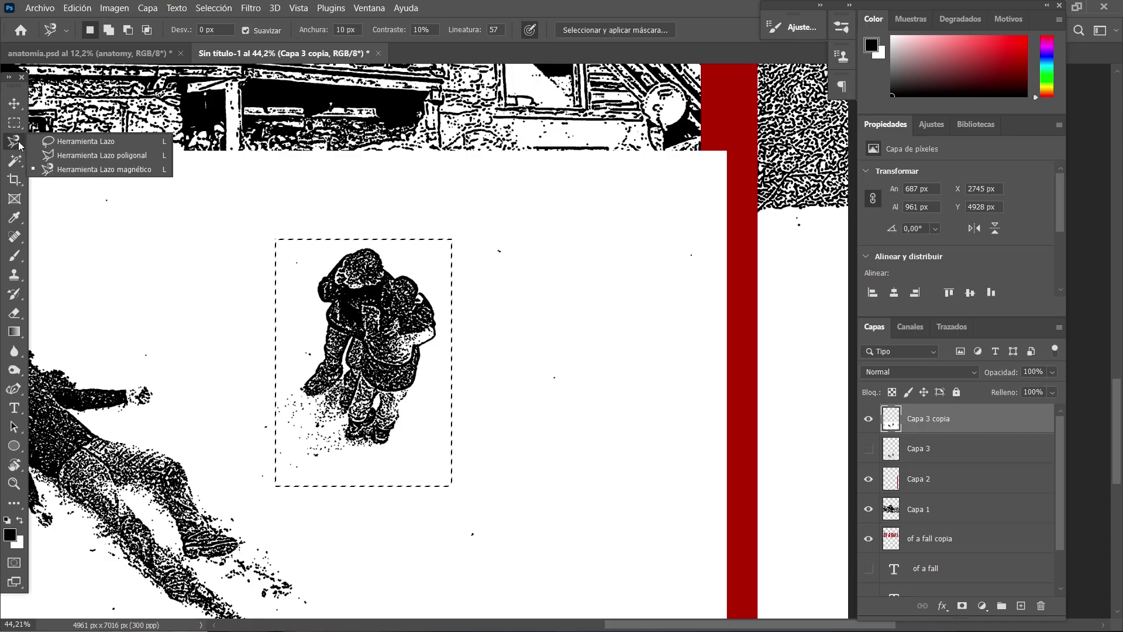
{"action": "left_click", "coordinate": [76, 156]}
{"action": "scroll", "coordinate": [416, 267], "scroll_direction": "down", "scroll_amount": 3}
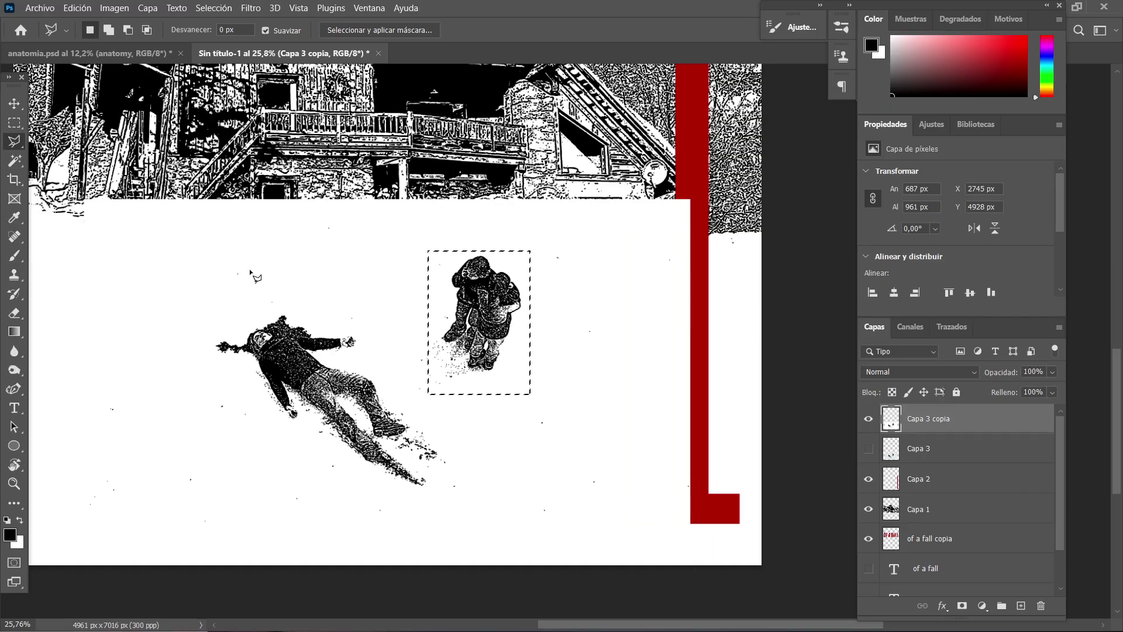
{"action": "left_click", "coordinate": [264, 273]}
{"action": "left_click", "coordinate": [179, 339]}
{"action": "left_click", "coordinate": [251, 449]}
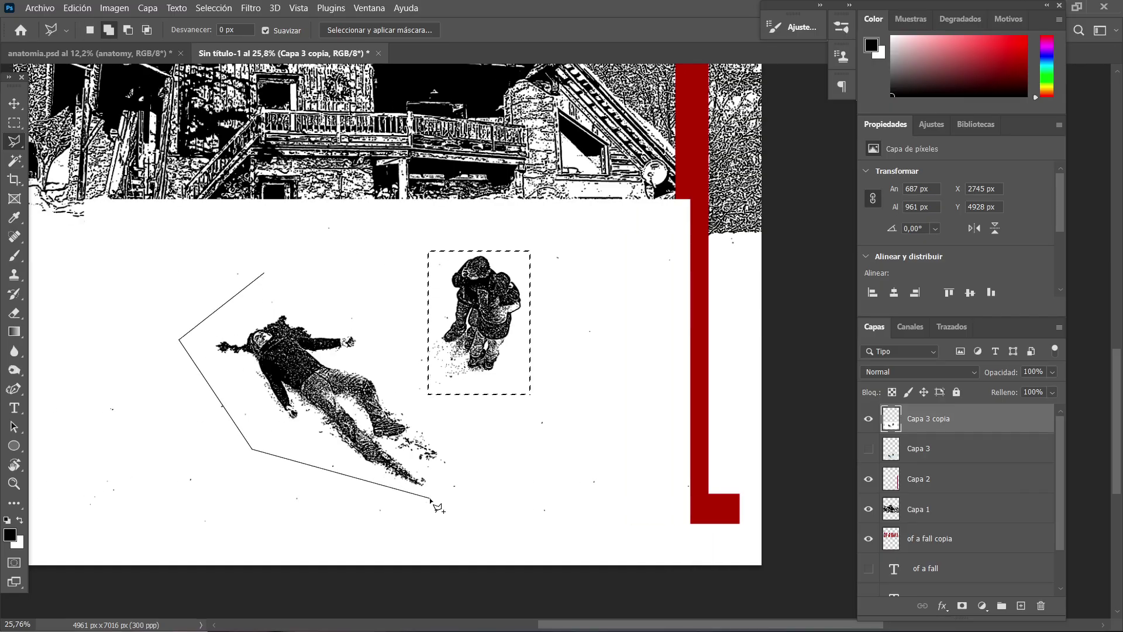
{"action": "left_click", "coordinate": [346, 315]}
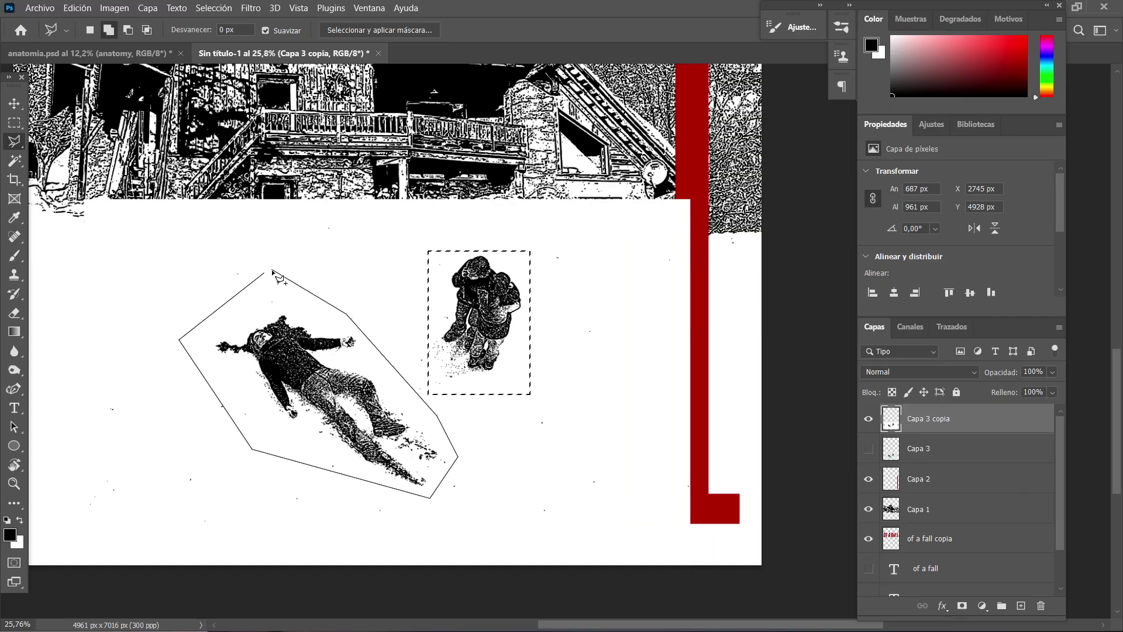
{"action": "left_click", "coordinate": [265, 274]}
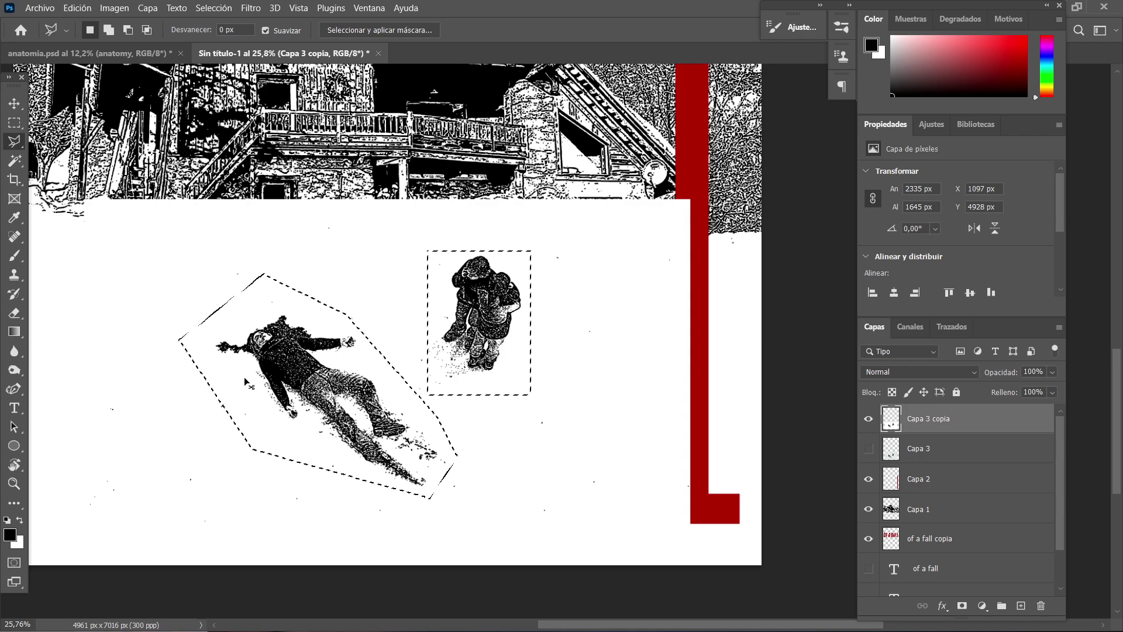
- Invert the selection, delete everything around the figures from the stamped snow scene layer, and deselect
{"action": "key", "text": "ctrl+shift+i"}
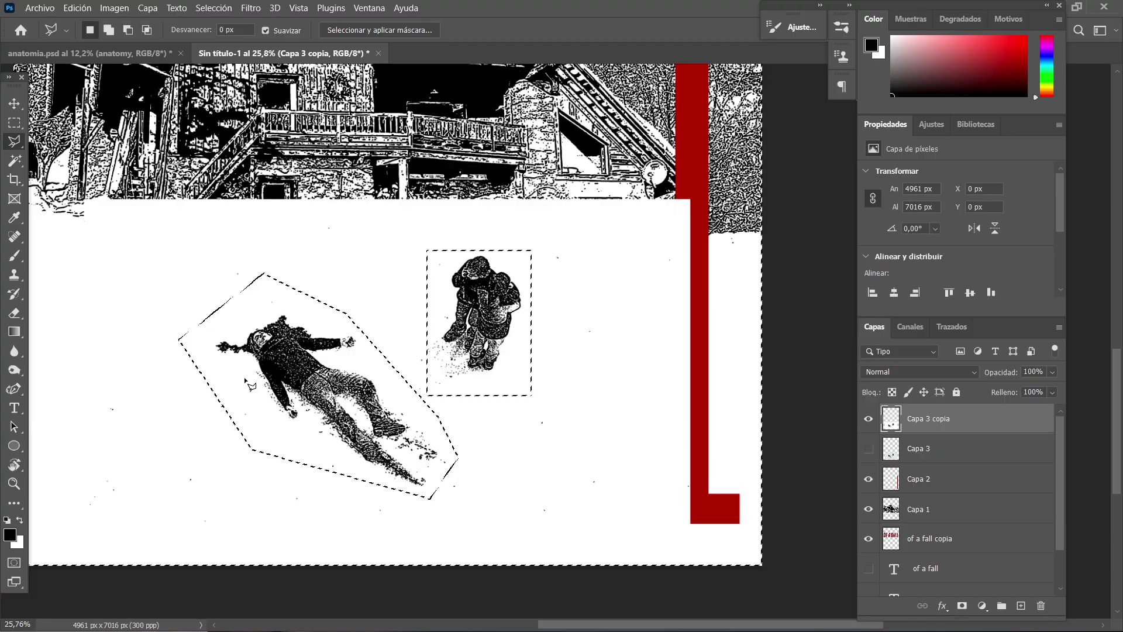
{"action": "left_click", "coordinate": [212, 8]}
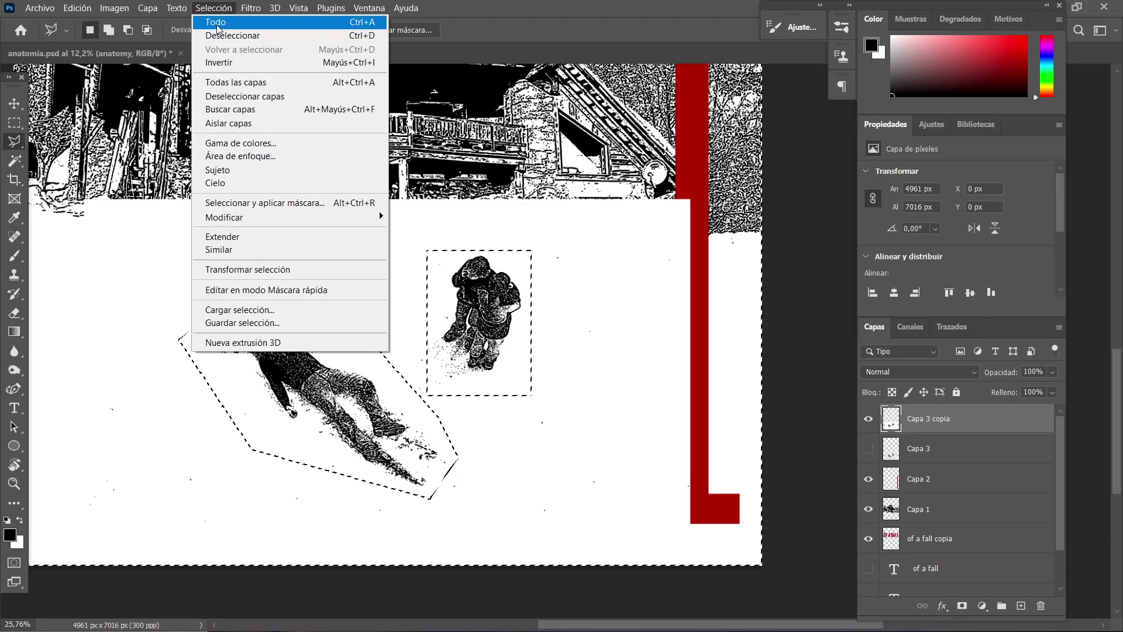
{"action": "left_click", "coordinate": [207, 5]}
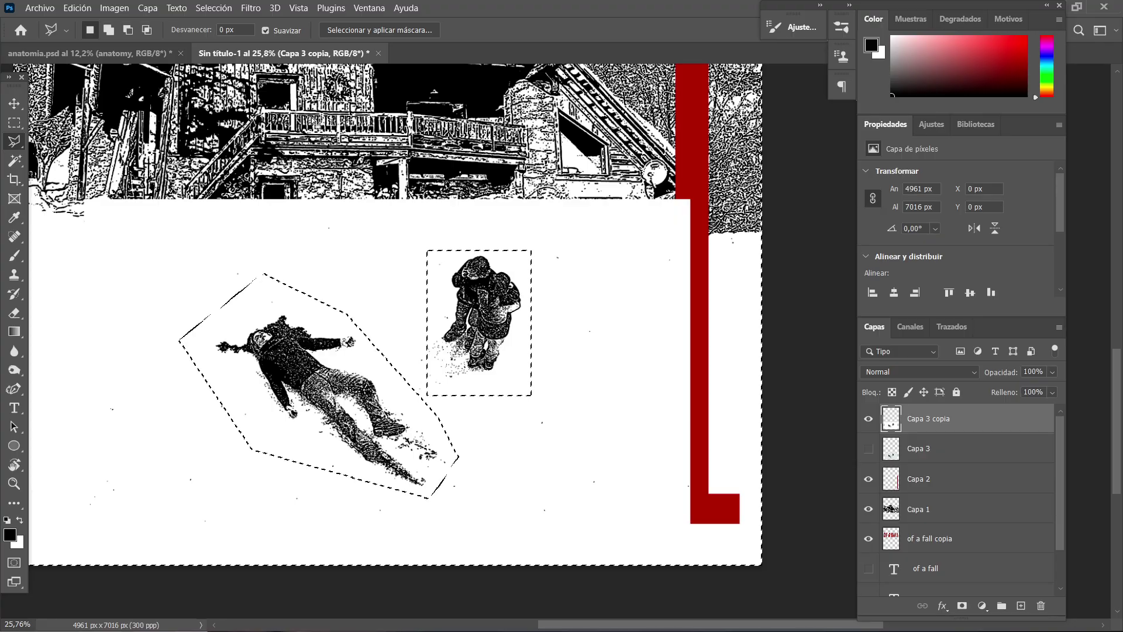
{"action": "key", "text": "Delete"}
{"action": "key", "text": "ctrl+d"}
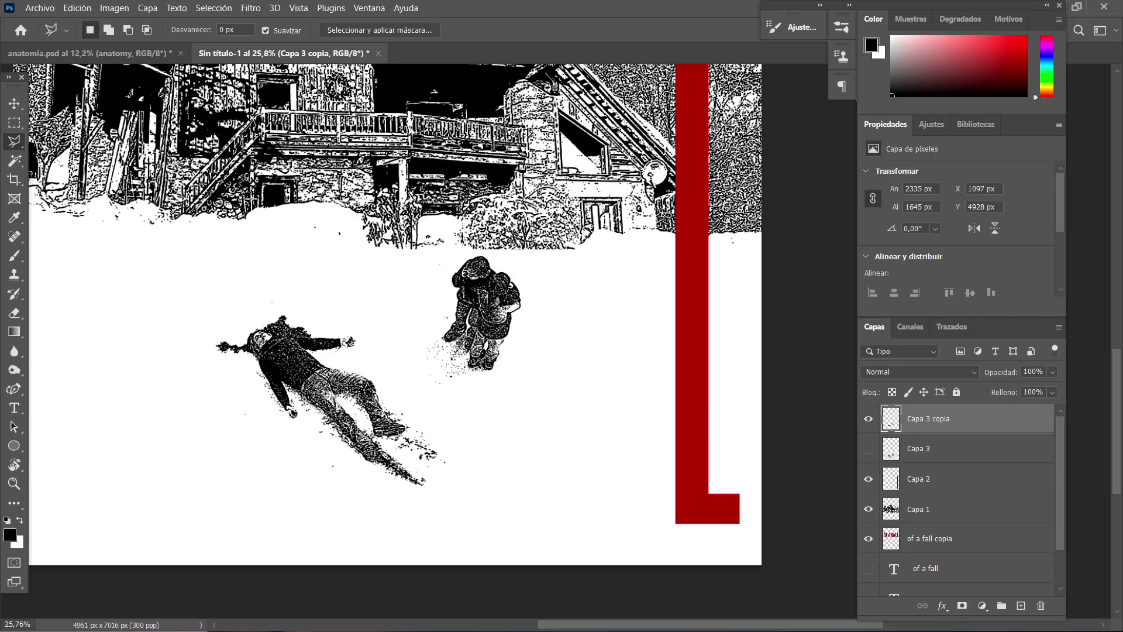
- Enlarge the figures layer to 2703 × 1905 px at X 1088, Y 4919 px below the chalet
{"action": "key", "text": "ctrl+t"}
{"action": "scroll", "coordinate": [435, 288], "scroll_direction": "down", "scroll_amount": 1}
{"action": "scroll", "coordinate": [436, 288], "scroll_direction": "up", "scroll_amount": 1}
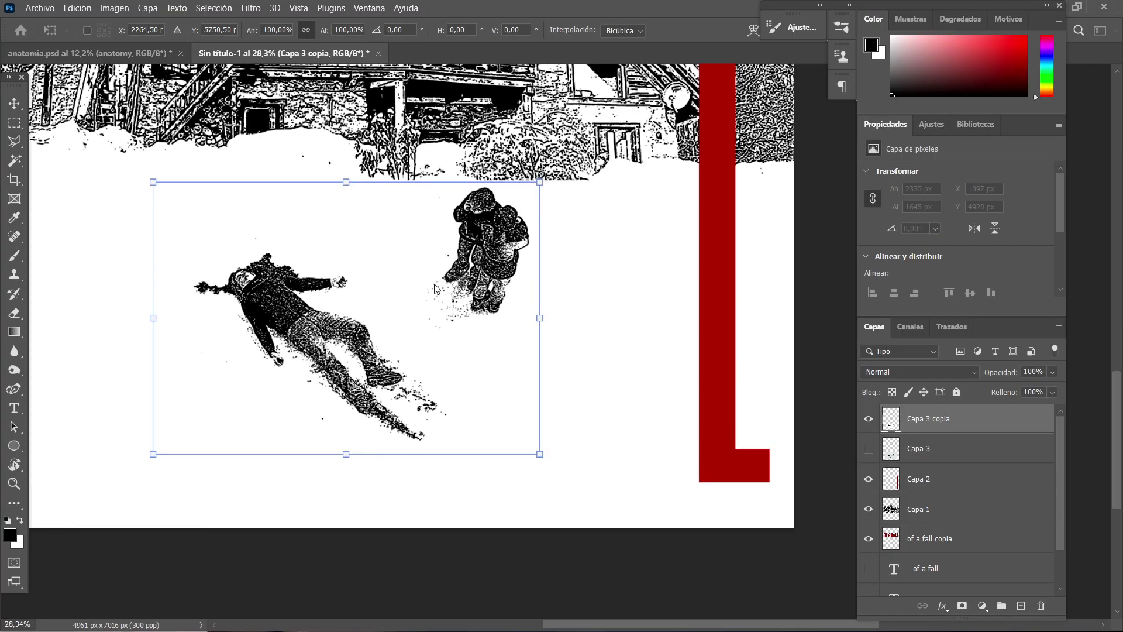
{"action": "scroll", "coordinate": [435, 288], "scroll_direction": "down", "scroll_amount": 5}
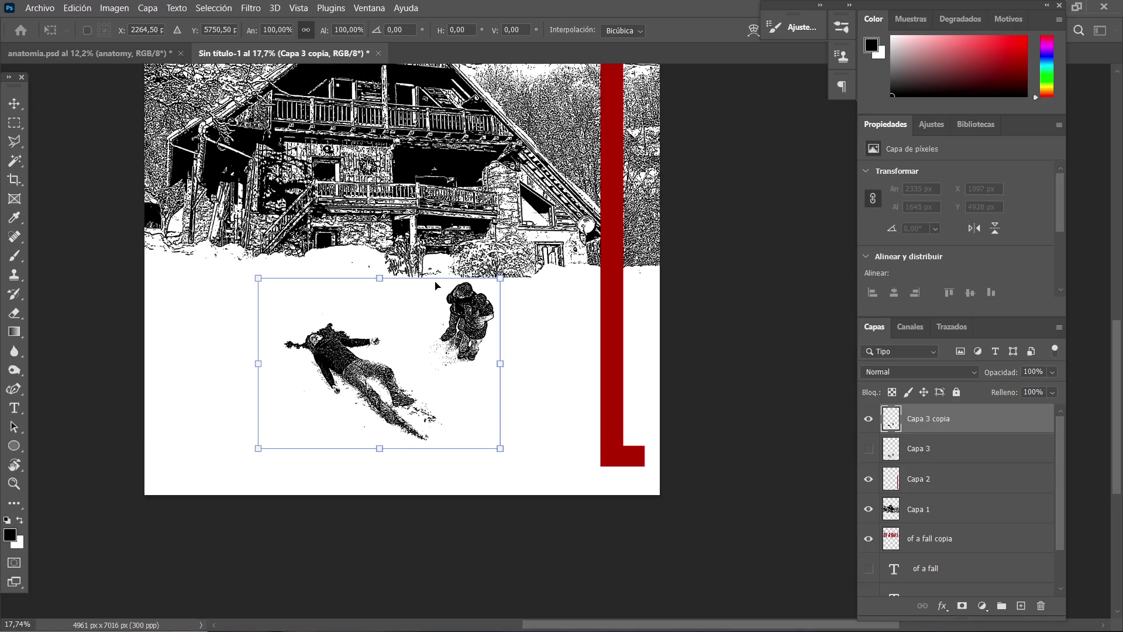
{"action": "mouse_move", "coordinate": [504, 281]}
{"action": "left_mouse_down"}
{"action": "mouse_move", "coordinate": [543, 254]}
{"action": "mouse_move", "coordinate": [489, 296]}
{"action": "left_mouse_up"}
{"action": "key", "text": "Return"}
{"action": "key", "text": "l"}
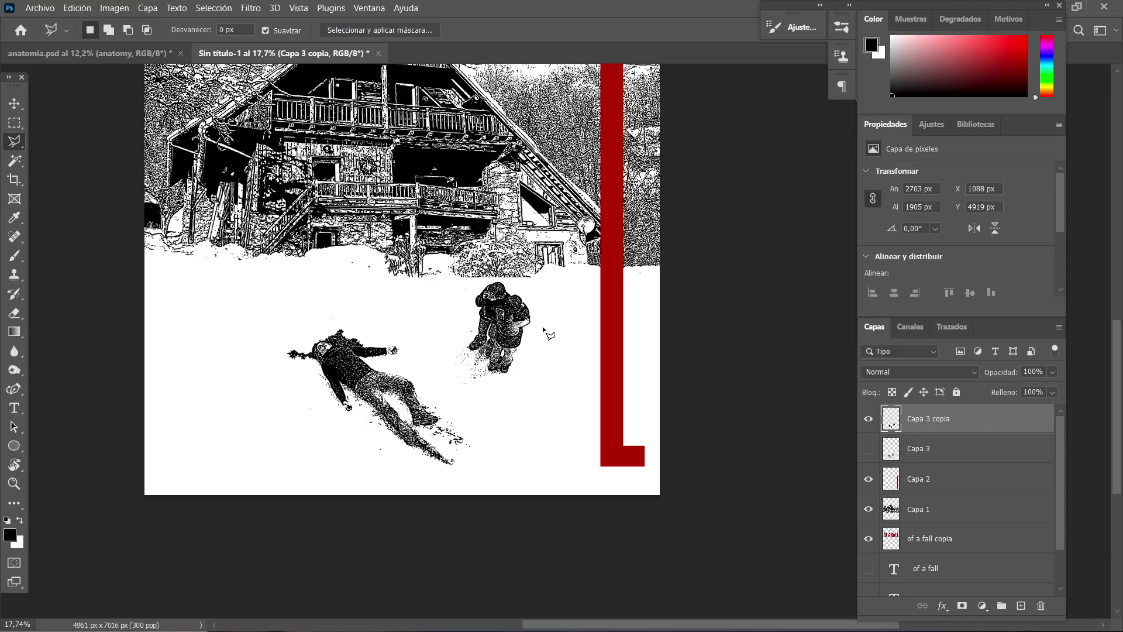
- Move the figures layer down to Y 5018 px and compare the layout with the finished poster in anatomia.psd
{"action": "left_click", "coordinate": [15, 313]}
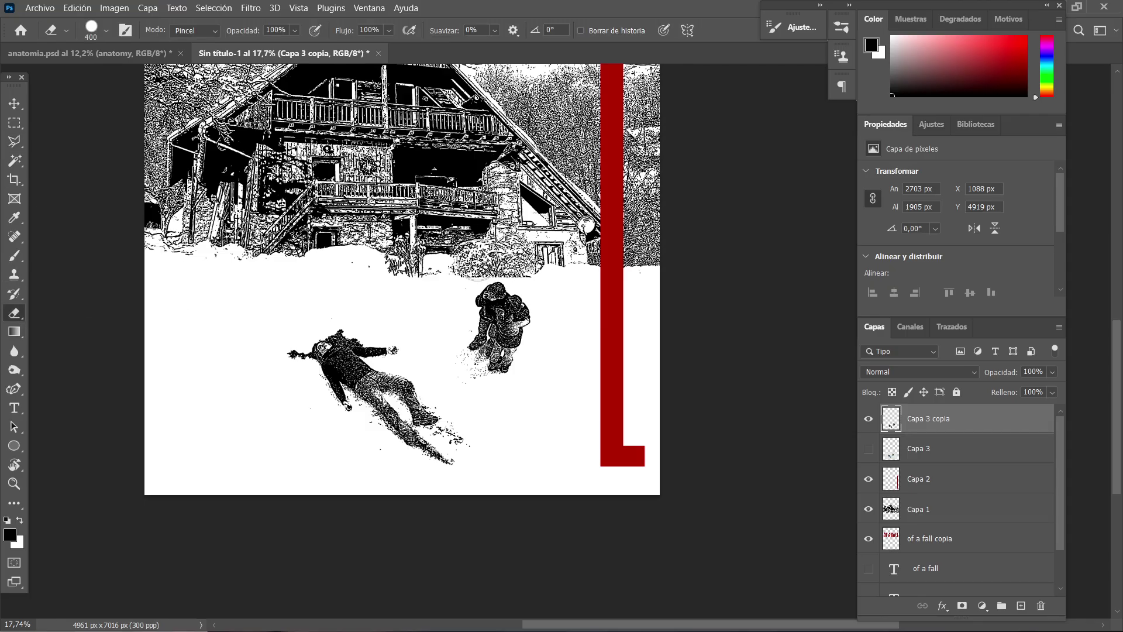
{"action": "left_click", "coordinate": [14, 103]}
{"action": "scroll", "coordinate": [523, 383], "scroll_direction": "down", "scroll_amount": 3}
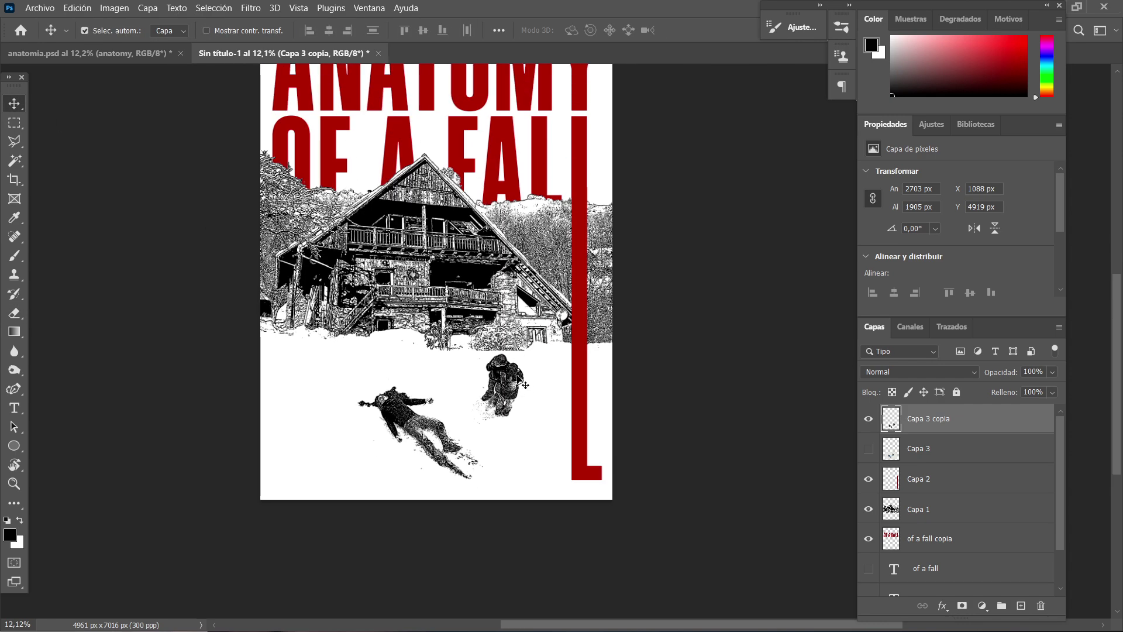
{"action": "left_click_drag", "start_coordinate": [523, 383], "coordinate": [523, 390]}
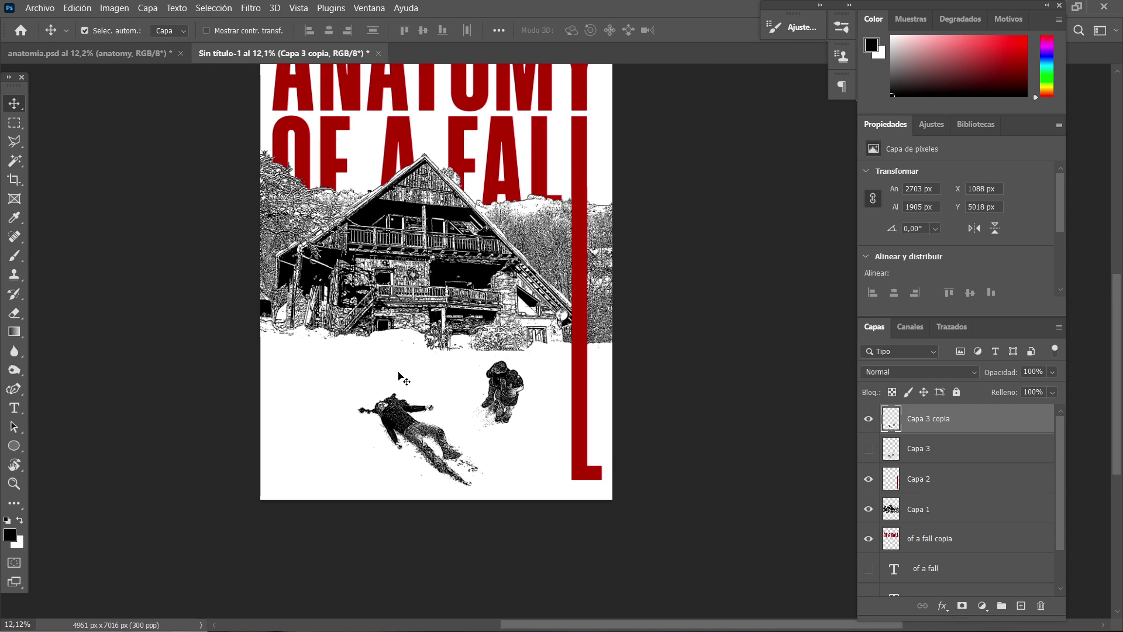
{"action": "left_click", "coordinate": [91, 53]}
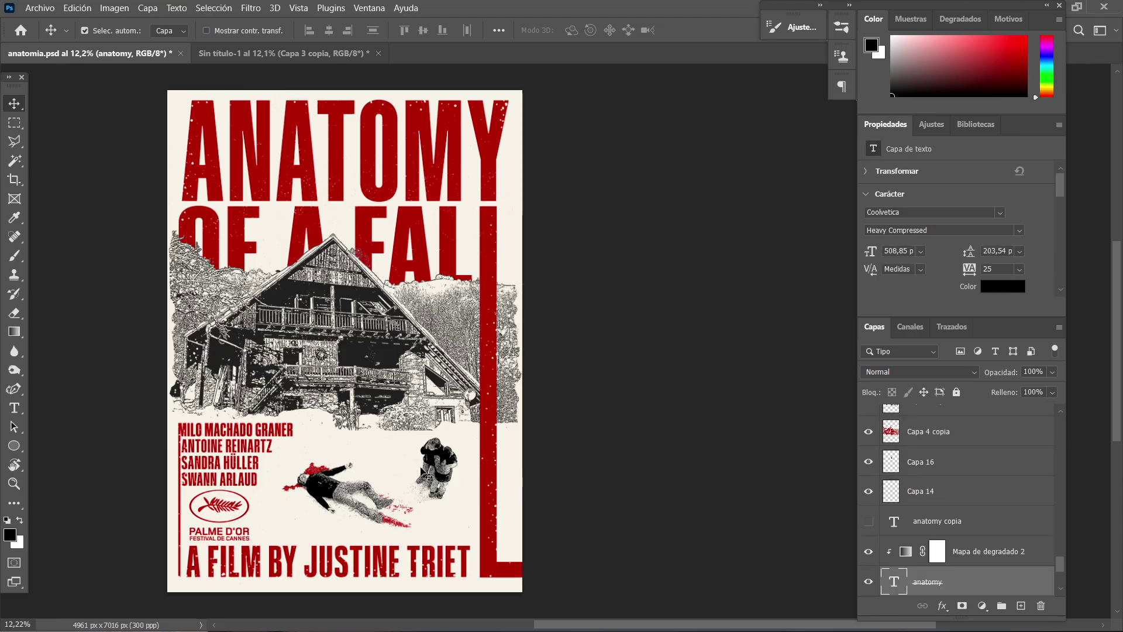
{"action": "left_click", "coordinate": [268, 58]}
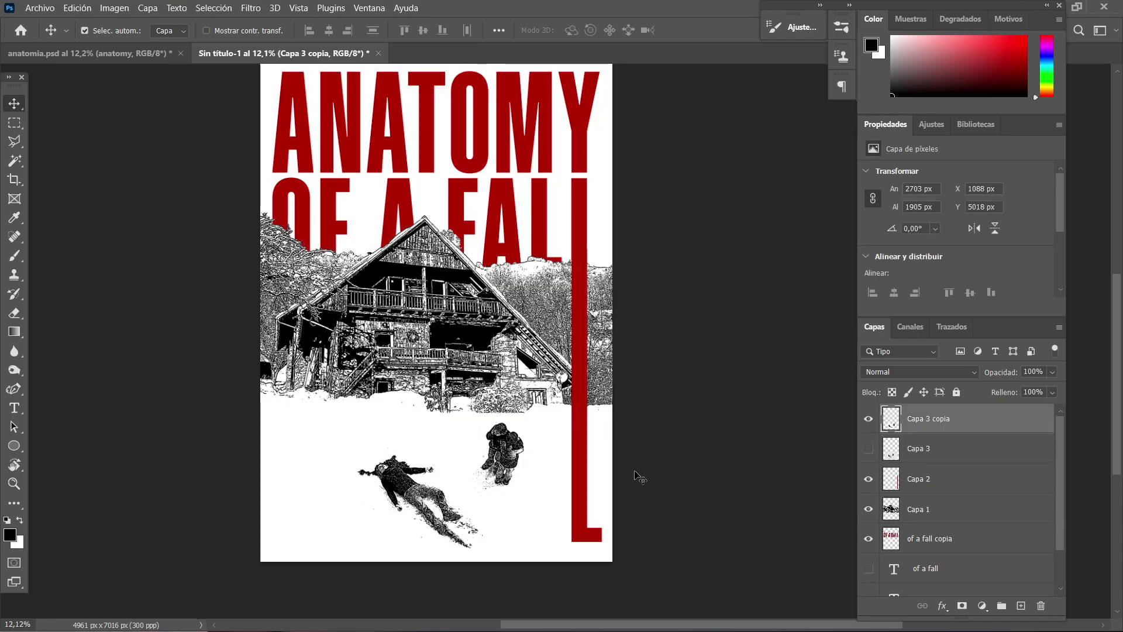
- Outline only the lying figure with a polygonal lasso selection about 2281 × 1798 px
{"action": "scroll", "coordinate": [500, 470], "scroll_direction": "up", "scroll_amount": 3}
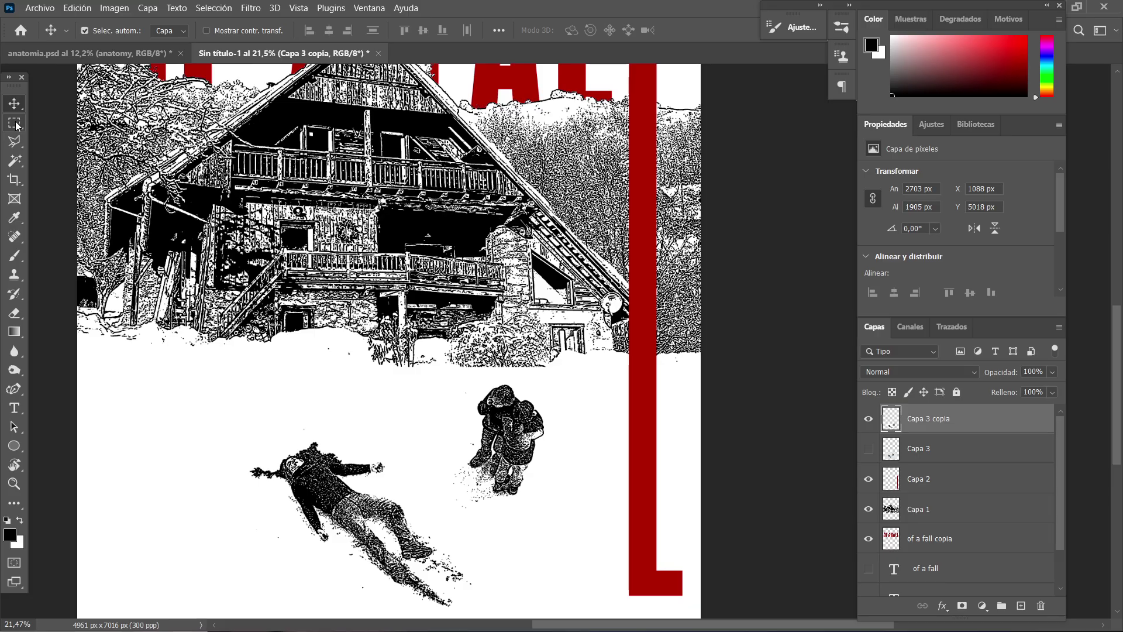
{"action": "left_click", "coordinate": [16, 142]}
{"action": "left_click", "coordinate": [348, 404]}
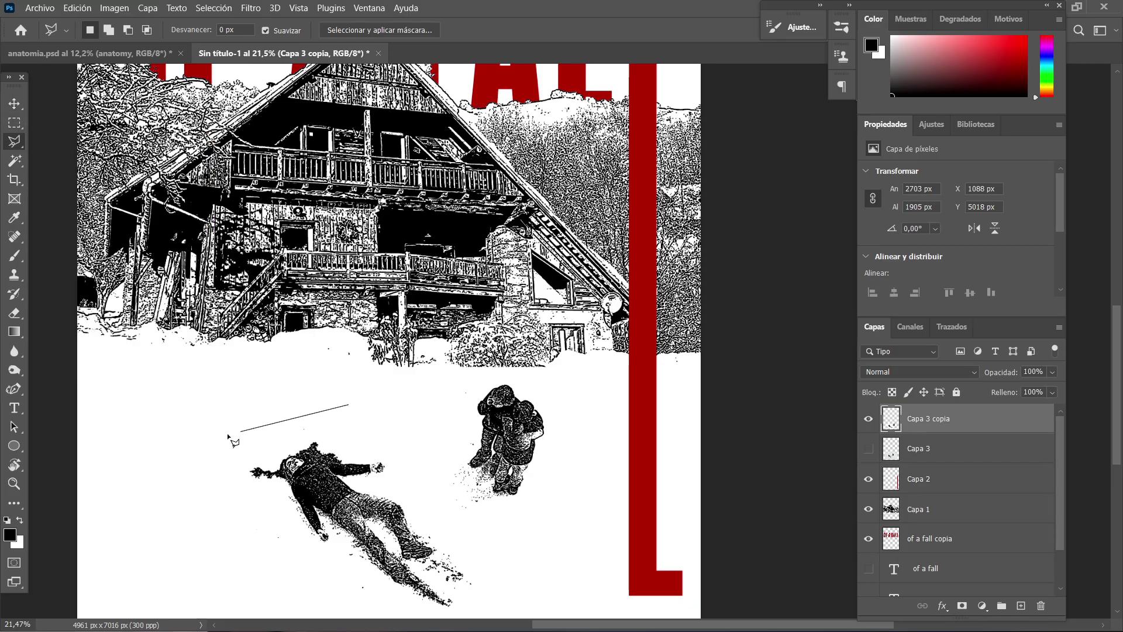
{"action": "left_click", "coordinate": [234, 538]}
{"action": "scroll", "coordinate": [327, 559], "scroll_direction": "down", "scroll_amount": 3}
{"action": "left_click", "coordinate": [434, 484]}
{"action": "left_click", "coordinate": [508, 460]}
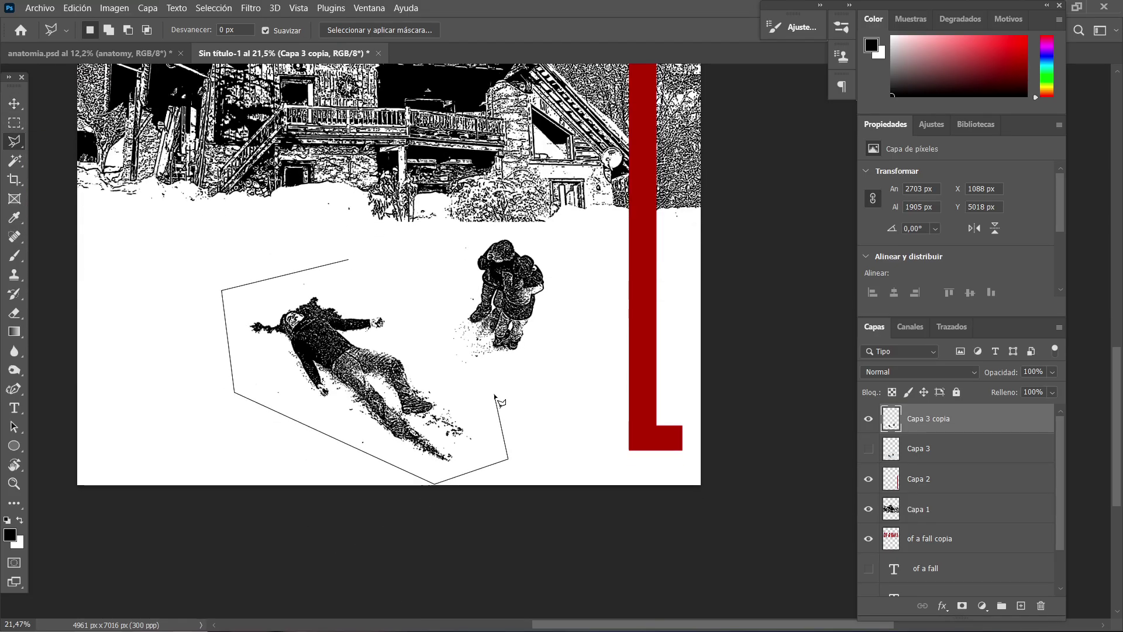
{"action": "left_click", "coordinate": [495, 393]}
{"action": "left_click", "coordinate": [349, 260]}
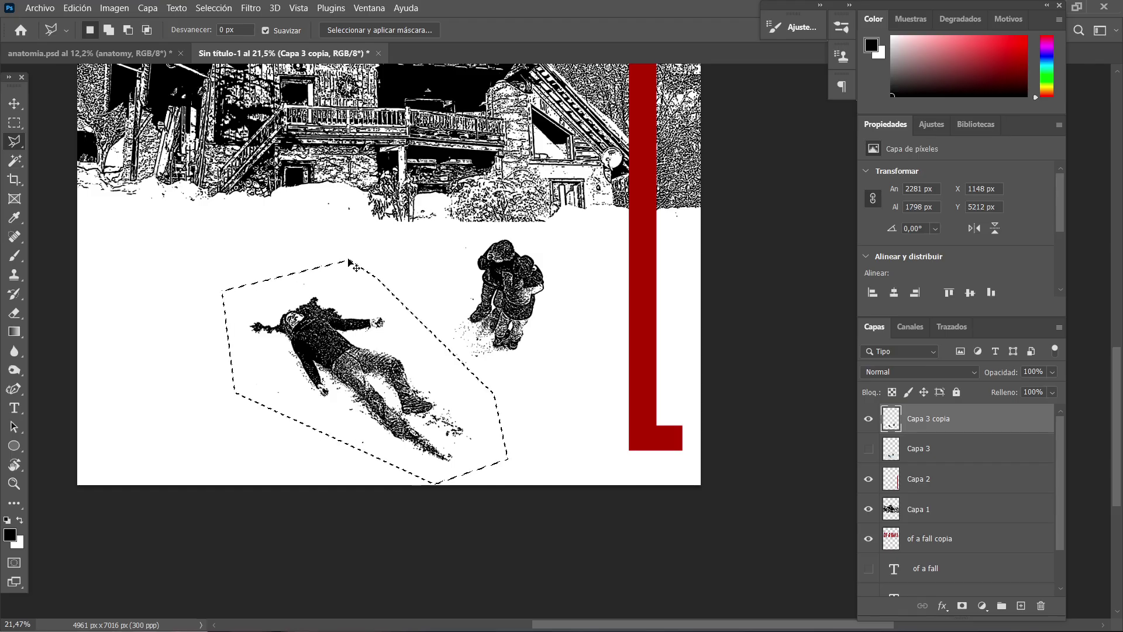
- Move the lying figure up about 182 px toward the standing pair and switch to anatomia.psd for comparison
{"action": "key", "text": "ctrl+t"}
{"action": "mouse_move", "coordinate": [351, 325]}
{"action": "left_mouse_down"}
{"action": "mouse_move", "coordinate": [371, 304]}
{"action": "mouse_move", "coordinate": [354, 303]}
{"action": "left_mouse_up"}
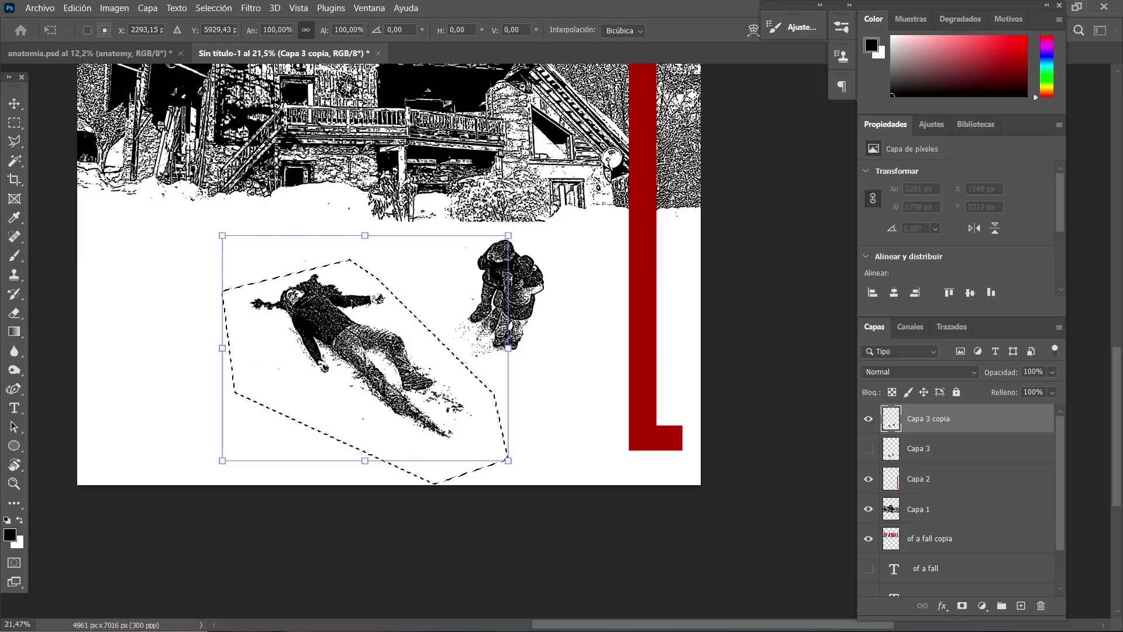
{"action": "key", "text": "Return"}
{"action": "key", "text": "l"}
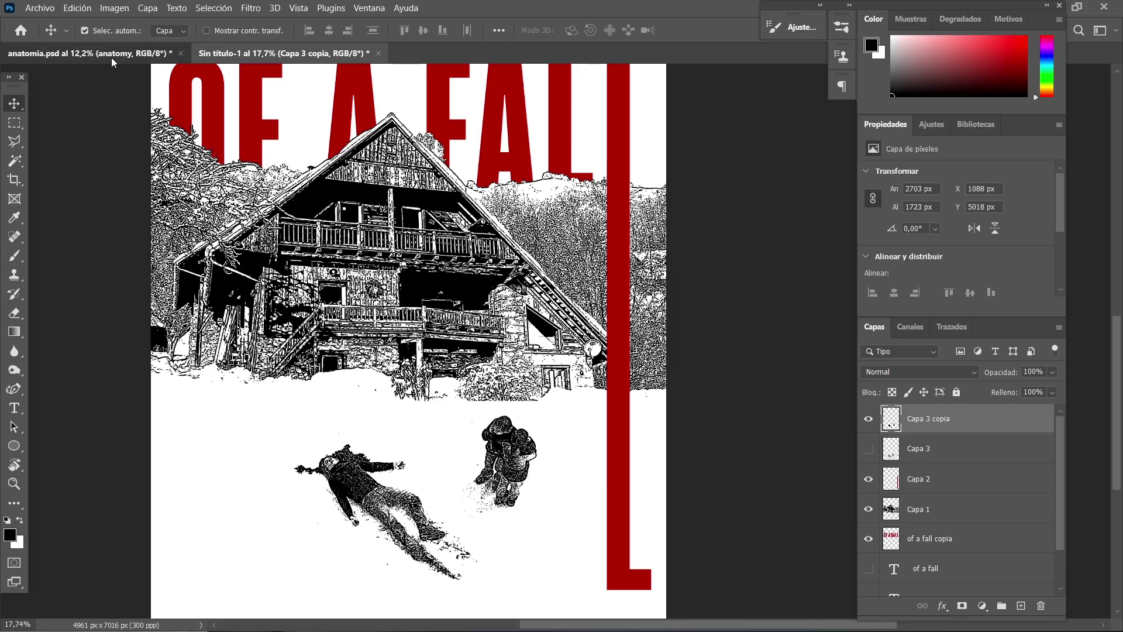
{"action": "left_click", "coordinate": [111, 58]}
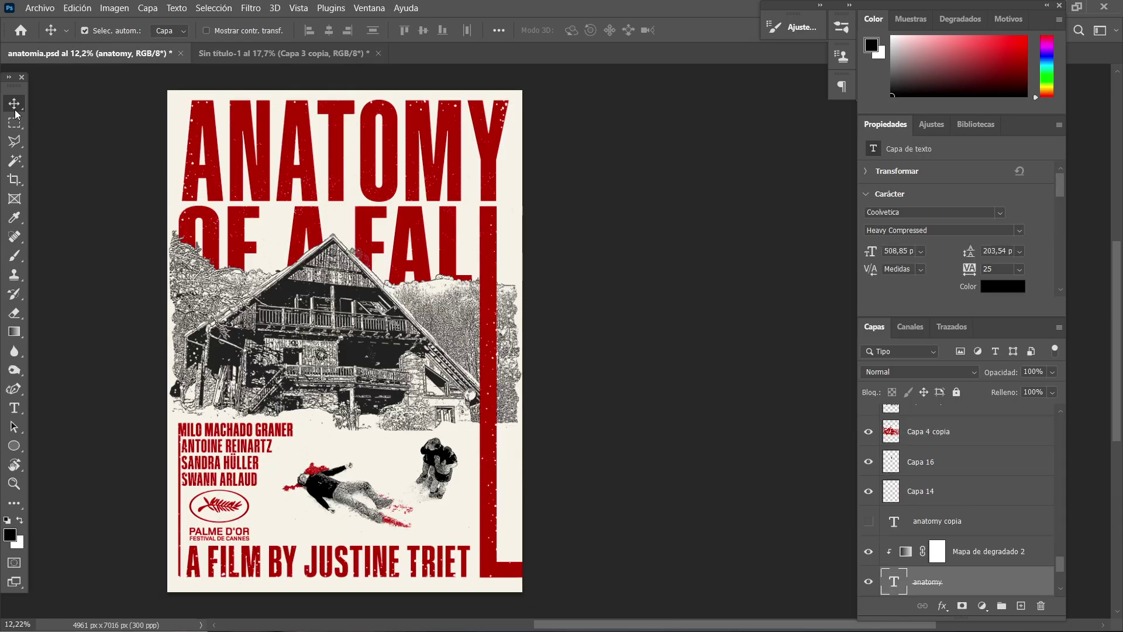
- Check the blood areas in anatomia.psd, return to Sin título-1 and select the figures layer's black pixels with the Magic Wand at tolerance 50
{"action": "scroll", "coordinate": [327, 482], "scroll_direction": "up", "scroll_amount": 5}
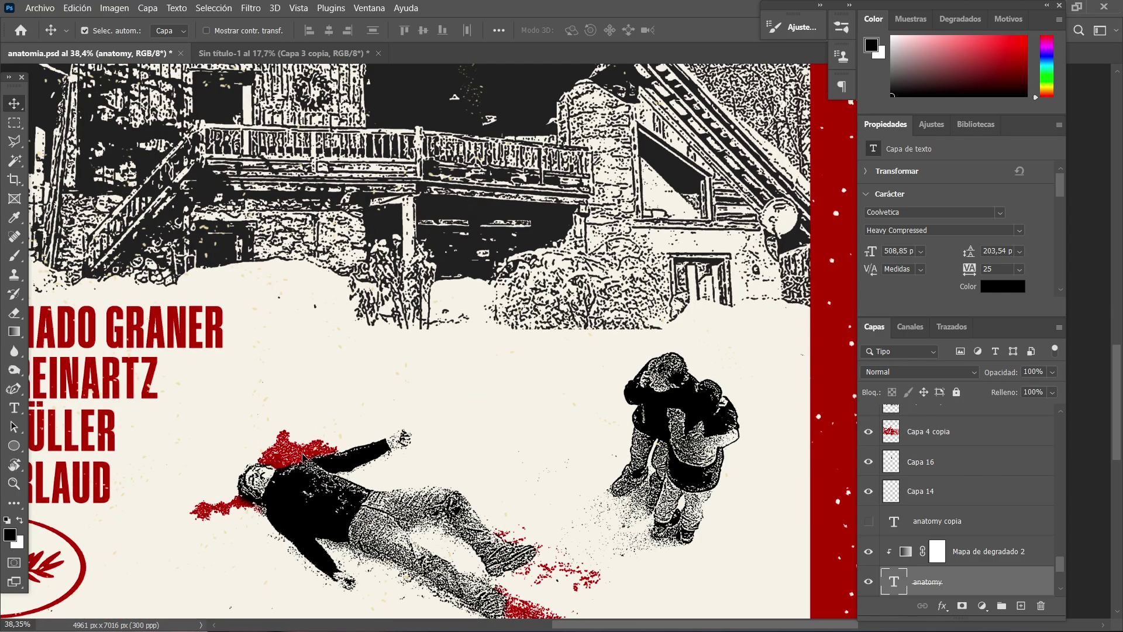
{"action": "left_click", "coordinate": [246, 51]}
{"action": "left_click", "coordinate": [14, 160]}
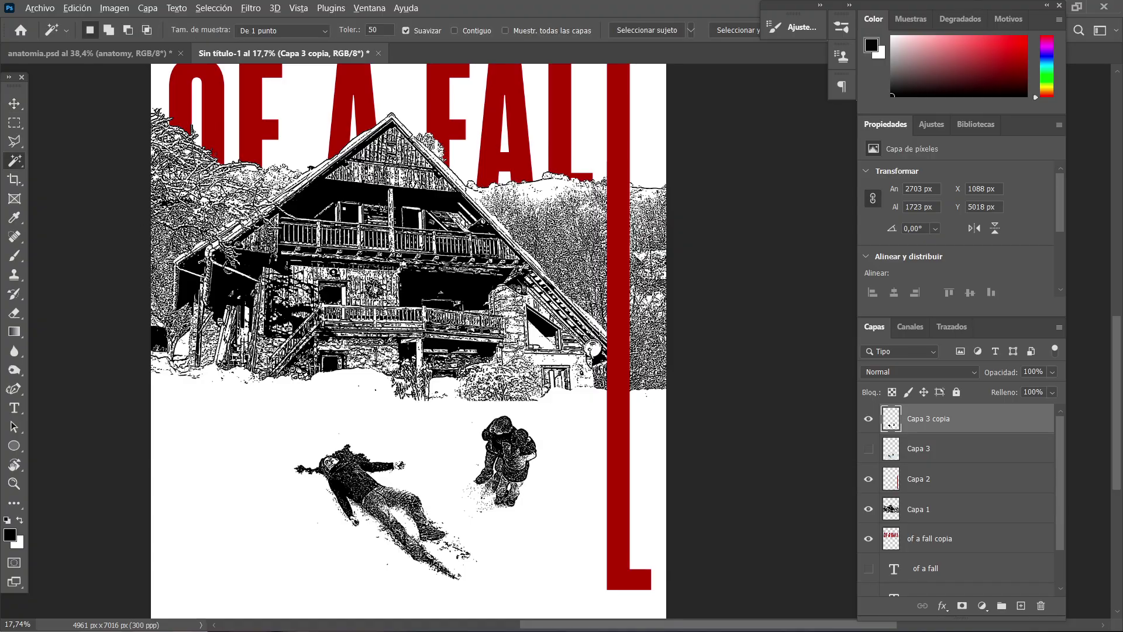
{"action": "scroll", "coordinate": [357, 472], "scroll_direction": "up", "scroll_amount": 10}
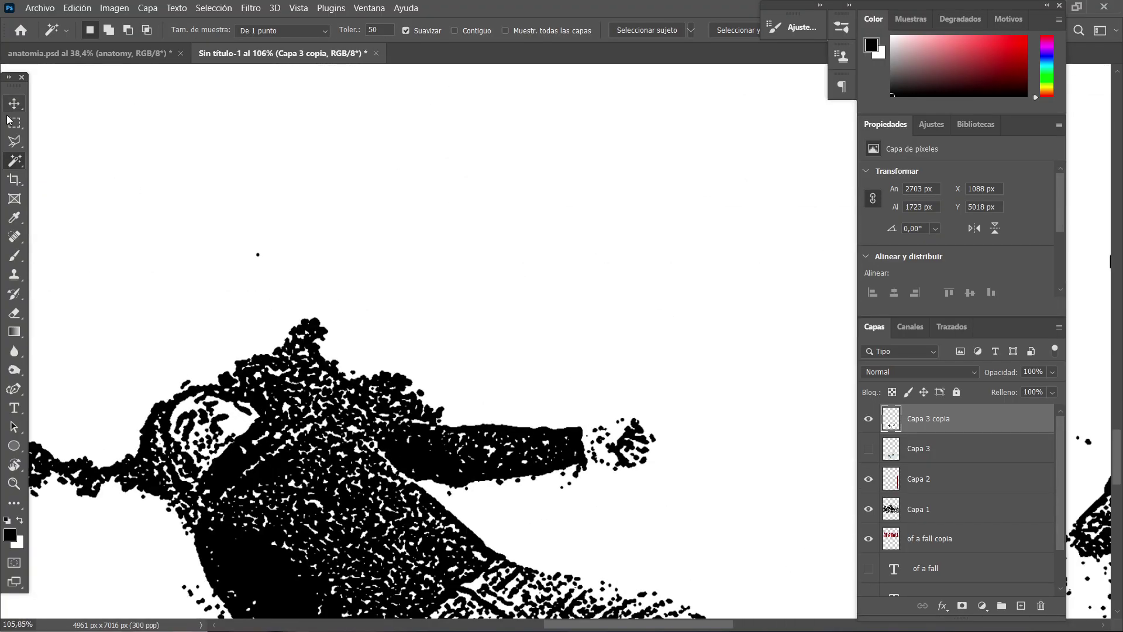
{"action": "right_click", "coordinate": [13, 159]}
{"action": "left_click", "coordinate": [13, 160]}
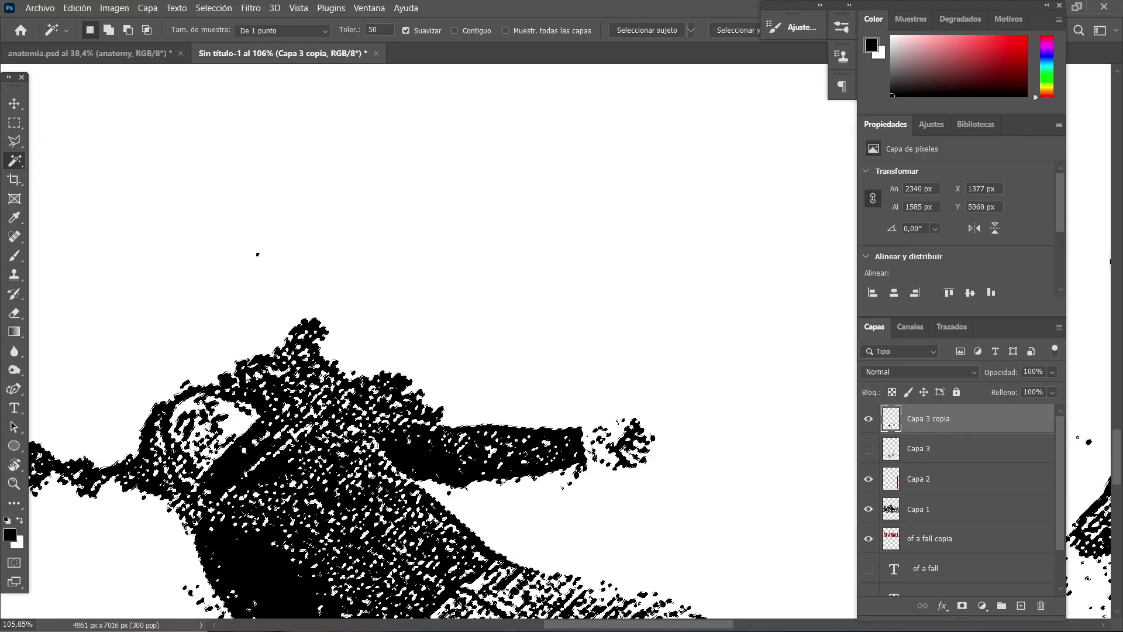
- Sample the dark red of the title's long L as the foreground colour with the Eyedropper
{"action": "key", "text": "i"}
{"action": "scroll", "coordinate": [237, 227], "scroll_direction": "down", "scroll_amount": 6}
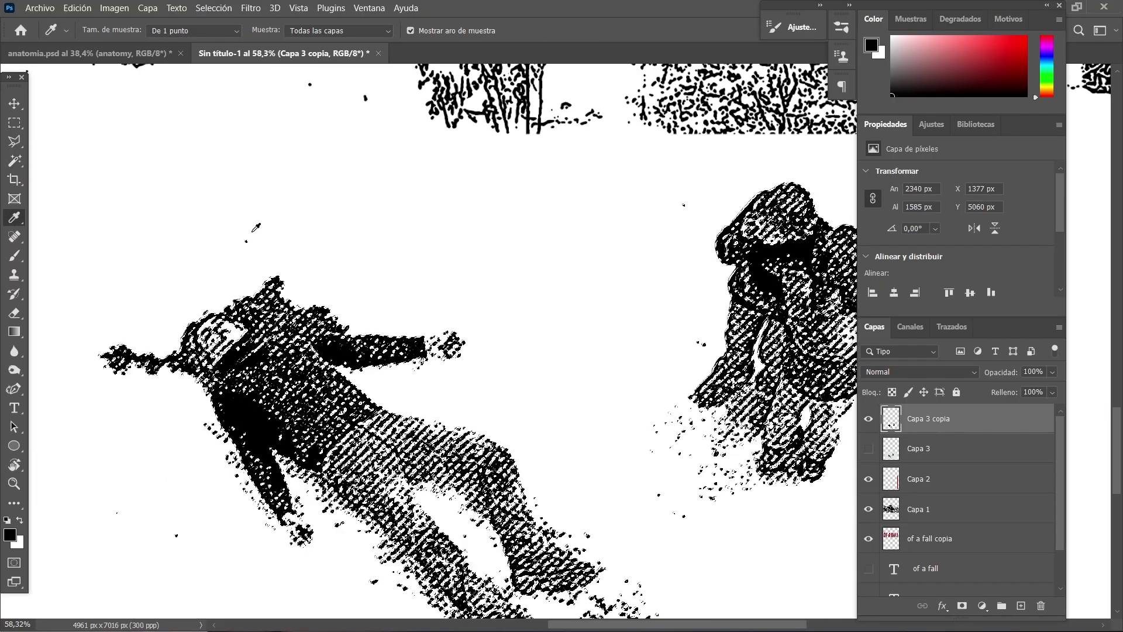
{"action": "scroll", "coordinate": [191, 269], "scroll_direction": "up", "scroll_amount": 5}
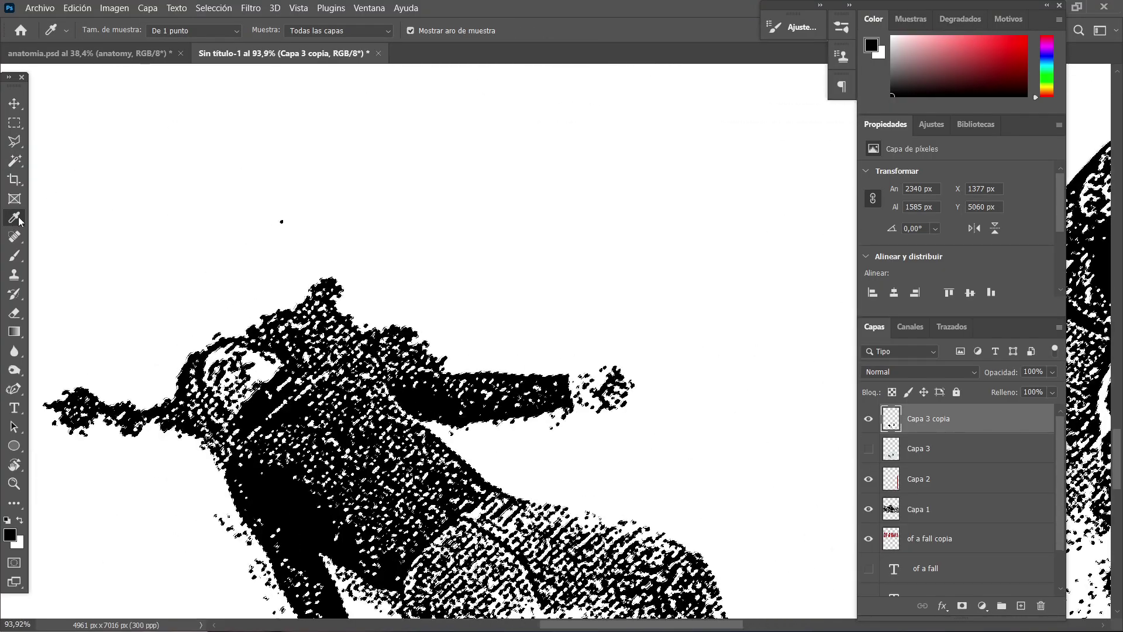
{"action": "scroll", "coordinate": [374, 279], "scroll_direction": "down", "scroll_amount": 5}
{"action": "scroll", "coordinate": [447, 278], "scroll_direction": "down", "scroll_amount": 2}
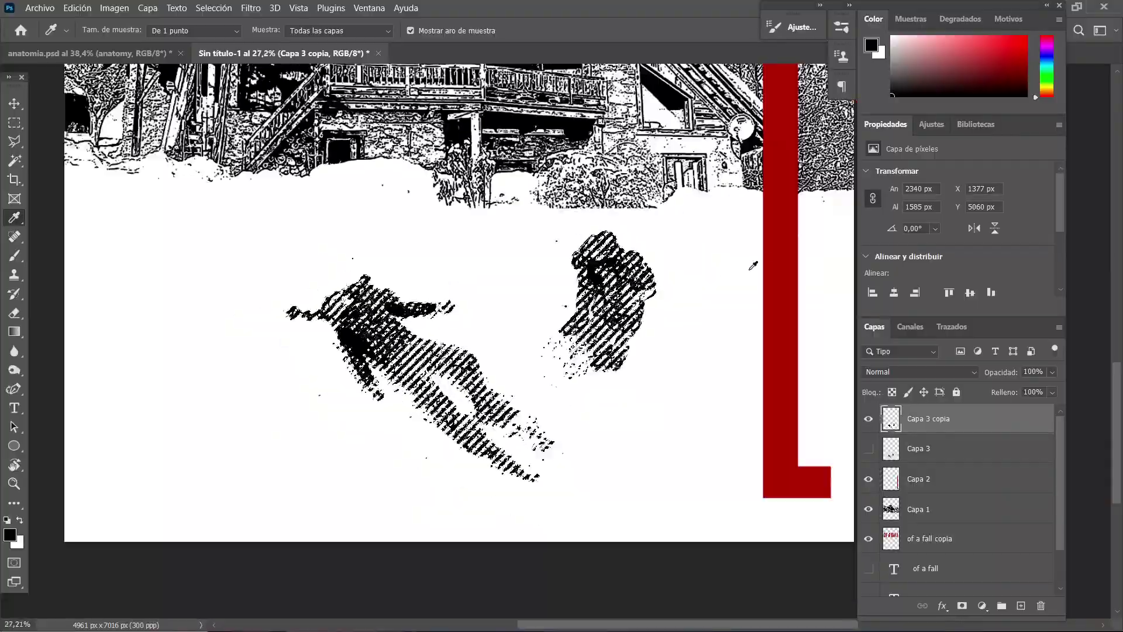
{"action": "left_click", "coordinate": [773, 251]}
{"action": "scroll", "coordinate": [420, 254], "scroll_direction": "up", "scroll_amount": 8}
{"action": "scroll", "coordinate": [313, 266], "scroll_direction": "up", "scroll_amount": 2}
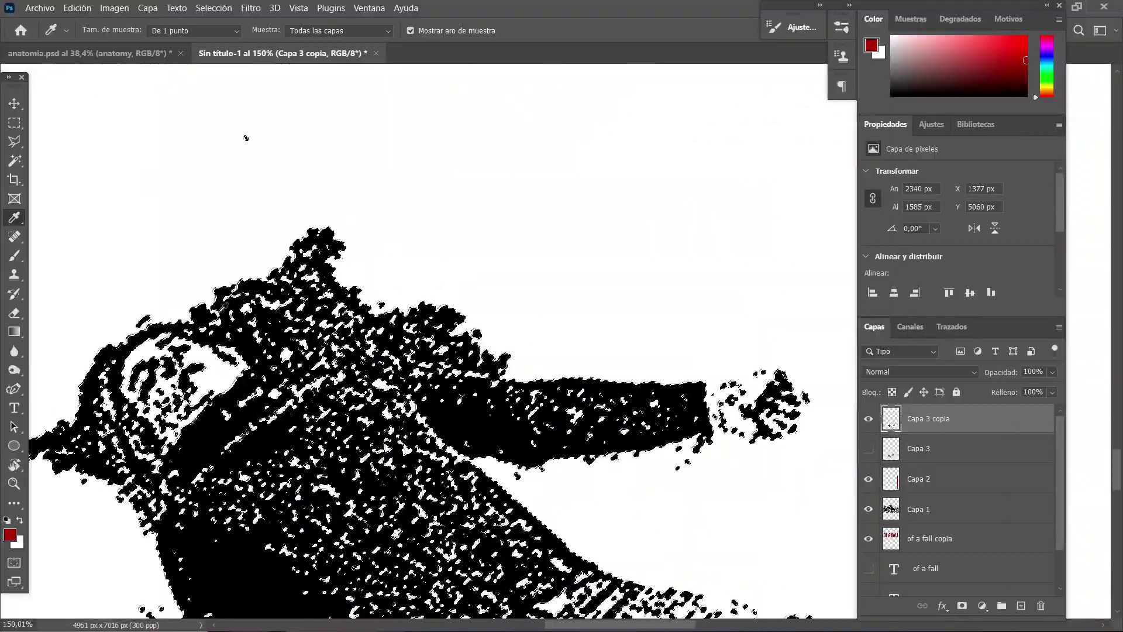
- Set up the Brush at 457 px with 100% hardness and 100% opacity
{"action": "key", "text": "b"}
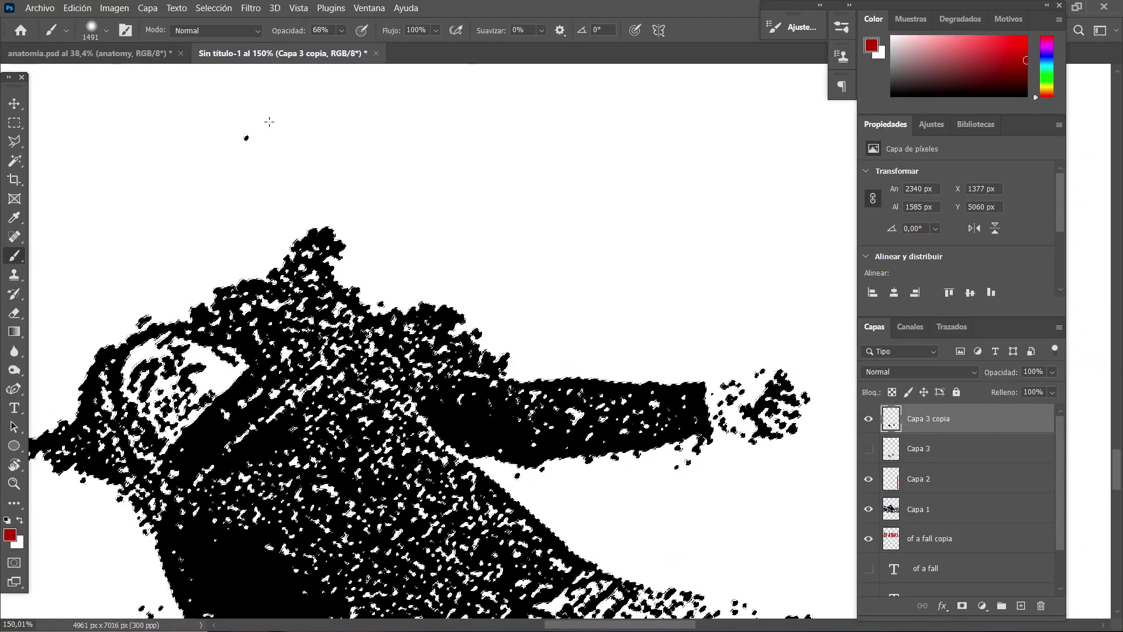
{"action": "left_click_drag", "start_coordinate": [484, 241], "coordinate": [105, 242]}
{"action": "left_click_drag", "start_coordinate": [564, 204], "coordinate": [327, 204]}
{"action": "right_click", "coordinate": [395, 266]}
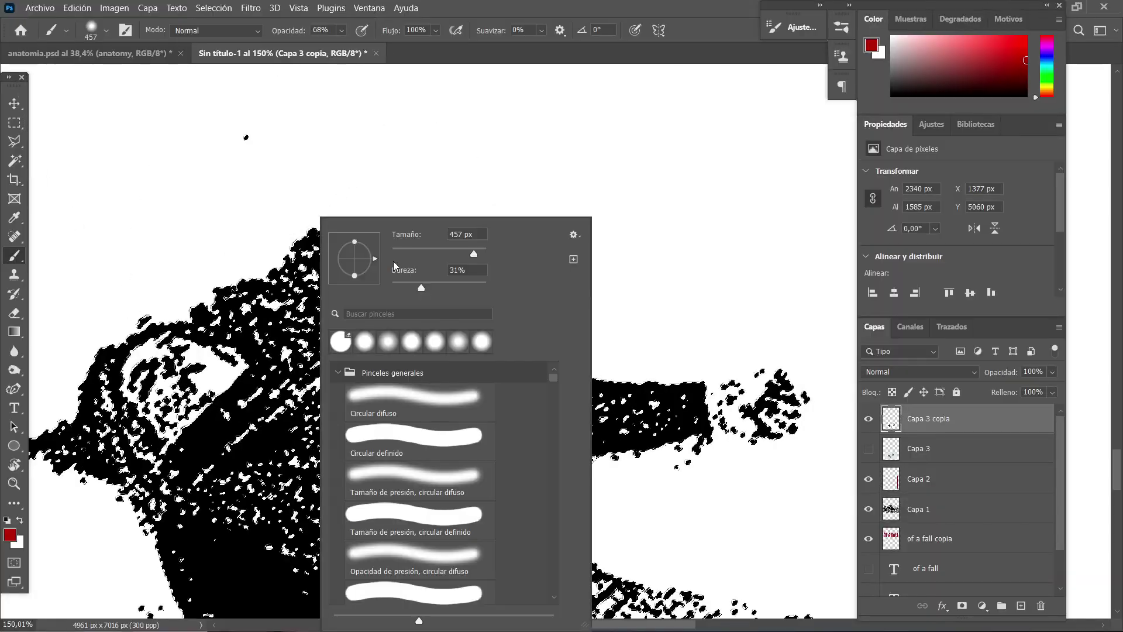
{"action": "left_click_drag", "start_coordinate": [423, 286], "coordinate": [571, 283]}
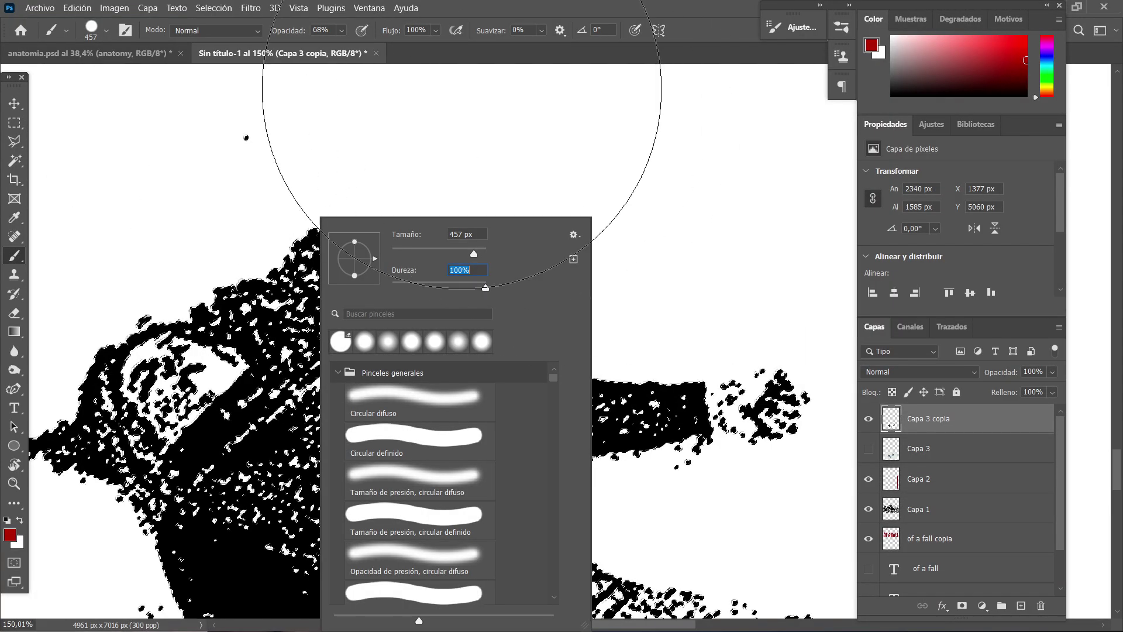
{"action": "left_click", "coordinate": [342, 31]}
{"action": "left_click_drag", "start_coordinate": [352, 46], "coordinate": [377, 49]}
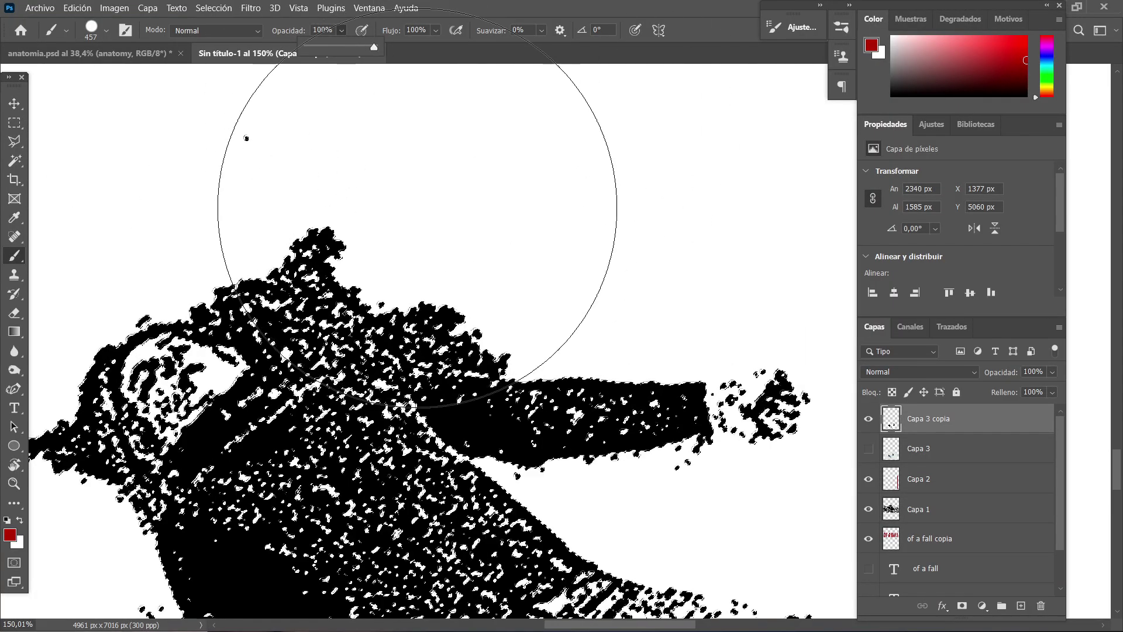
- Paint the blood patch above the lying figure's shoulder red with a 159 px brush
{"action": "mouse_move", "coordinate": [409, 237]}
{"action": "left_mouse_down"}
{"action": "mouse_move", "coordinate": [273, 245]}
{"action": "mouse_move", "coordinate": [282, 236]}
{"action": "mouse_move", "coordinate": [215, 260]}
{"action": "mouse_move", "coordinate": [353, 262]}
{"action": "left_mouse_up"}
{"action": "mouse_move", "coordinate": [475, 293]}
{"action": "left_mouse_down"}
{"action": "mouse_move", "coordinate": [505, 302]}
{"action": "mouse_move", "coordinate": [464, 300]}
{"action": "left_mouse_up"}
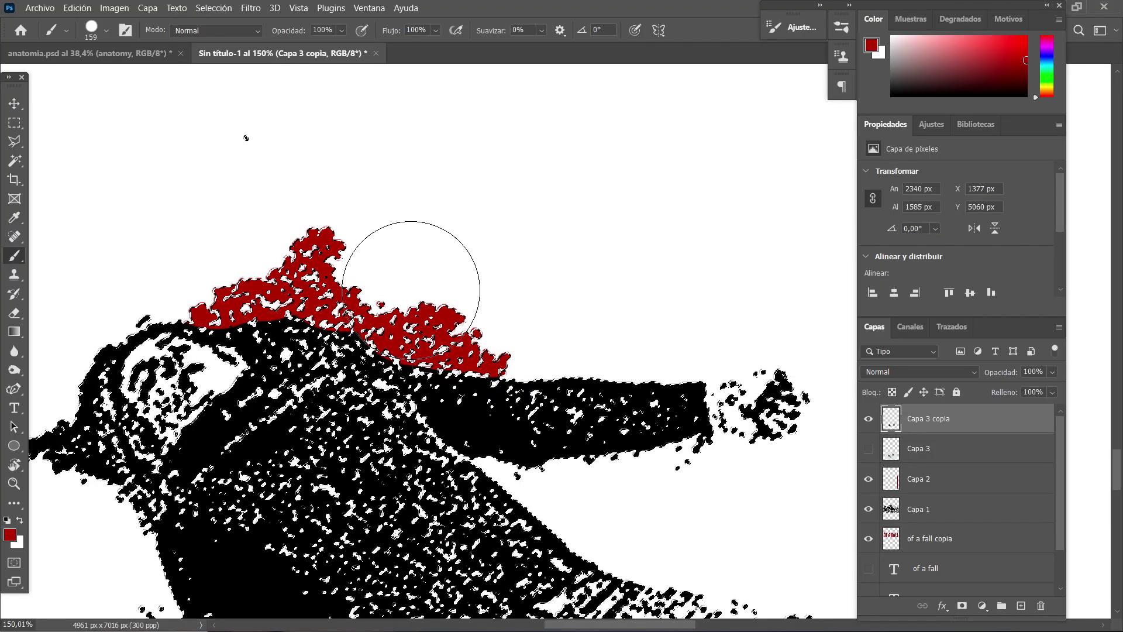
{"action": "mouse_move", "coordinate": [389, 275]}
{"action": "left_mouse_down"}
{"action": "mouse_move", "coordinate": [283, 271]}
{"action": "mouse_move", "coordinate": [254, 284]}
{"action": "left_mouse_up"}
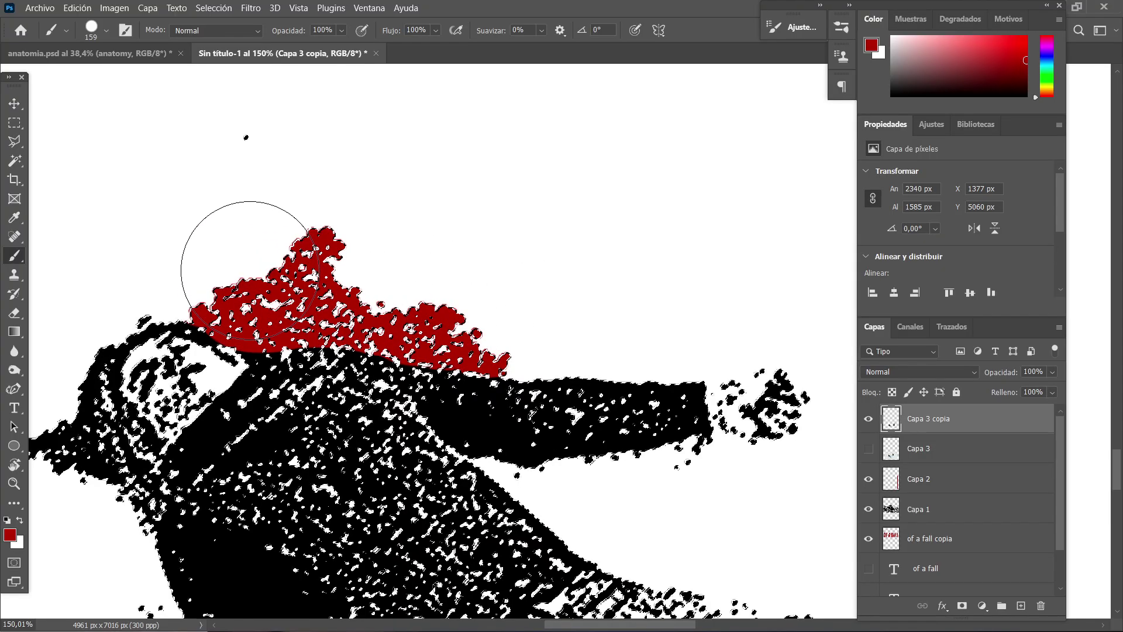
- Paint the blood trail beside the lying figure's head and down its neck red with a 35 px brush
{"action": "left_click_drag", "start_coordinate": [286, 351], "coordinate": [218, 359]}
{"action": "scroll", "coordinate": [167, 361], "scroll_direction": "left", "scroll_amount": 6}
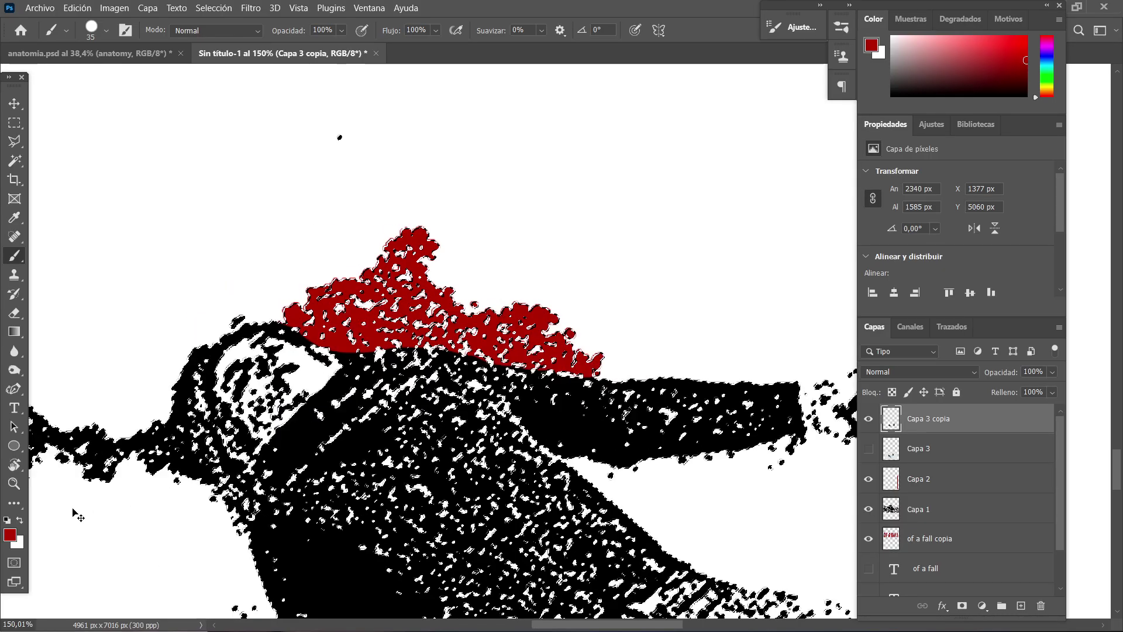
{"action": "left_click_drag", "start_coordinate": [106, 406], "coordinate": [87, 431]}
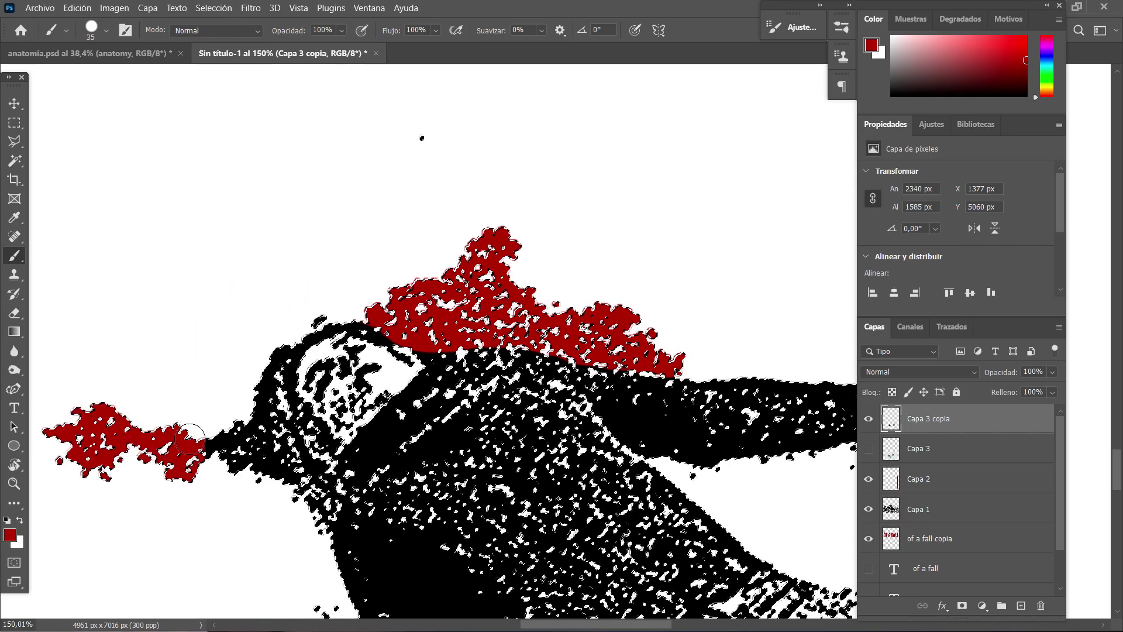
{"action": "left_click_drag", "start_coordinate": [253, 438], "coordinate": [247, 406]}
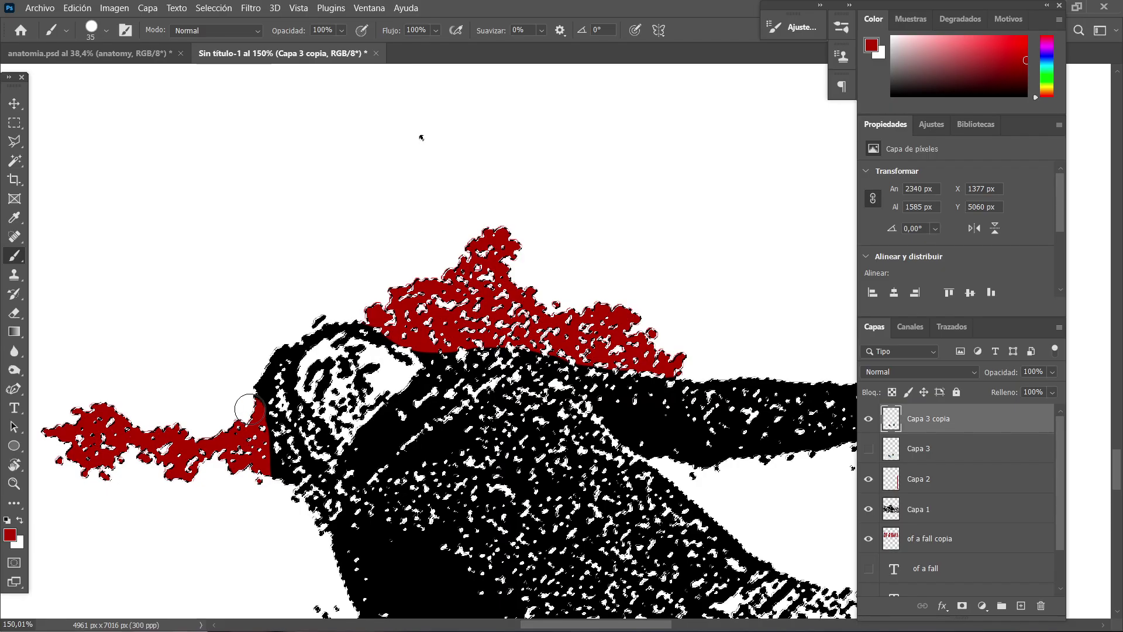
{"action": "left_click_drag", "start_coordinate": [282, 339], "coordinate": [270, 358]}
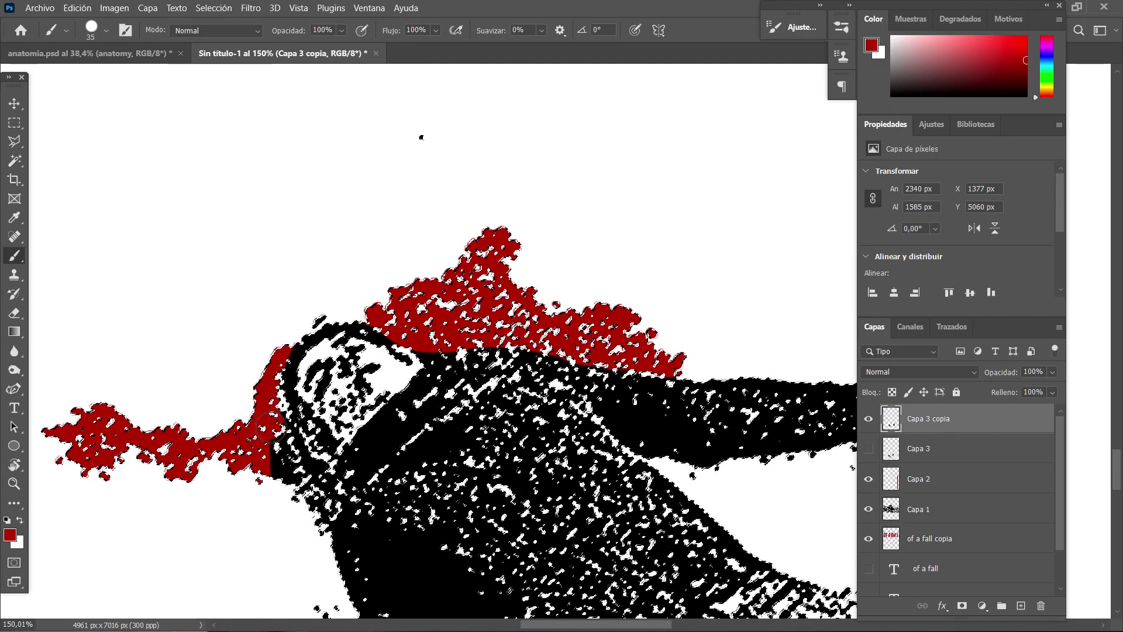
{"action": "left_click_drag", "start_coordinate": [271, 429], "coordinate": [292, 444]}
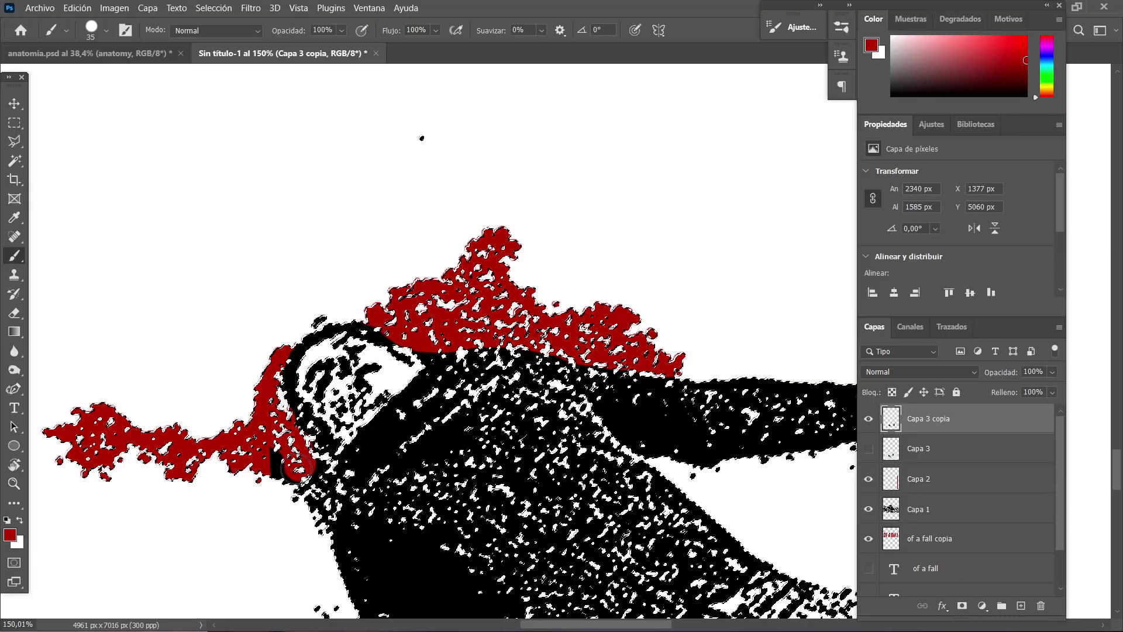
{"action": "scroll", "coordinate": [272, 455], "scroll_direction": "up", "scroll_amount": 4}
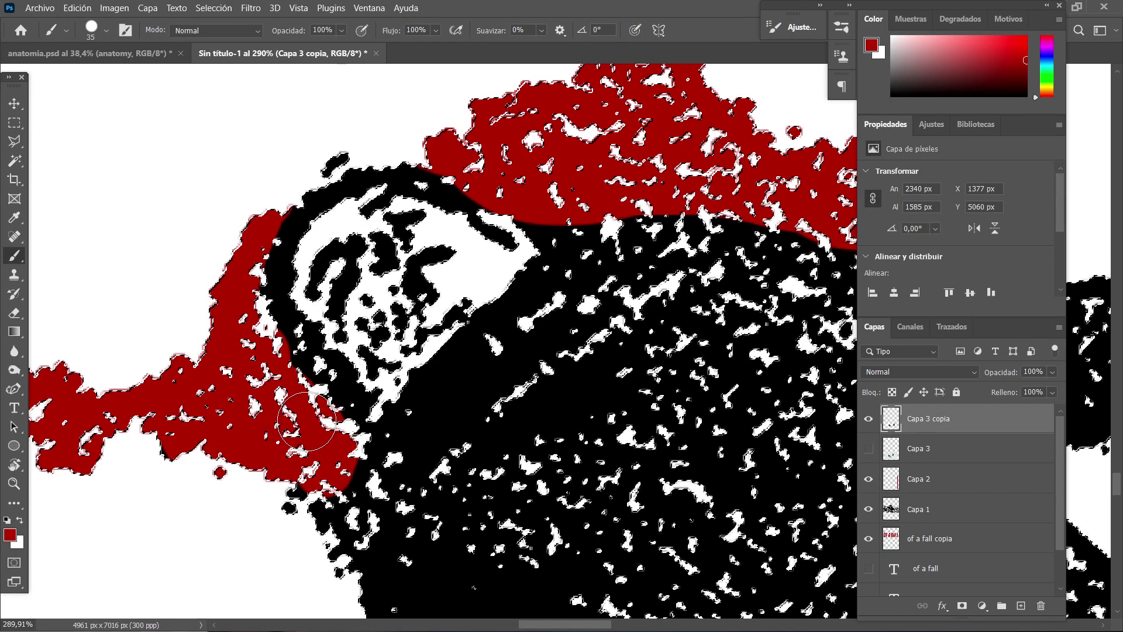
{"action": "mouse_move", "coordinate": [303, 423]}
{"action": "left_mouse_down"}
{"action": "mouse_move", "coordinate": [327, 437]}
{"action": "mouse_move", "coordinate": [284, 510]}
{"action": "mouse_move", "coordinate": [318, 500]}
{"action": "mouse_move", "coordinate": [341, 566]}
{"action": "left_mouse_up"}
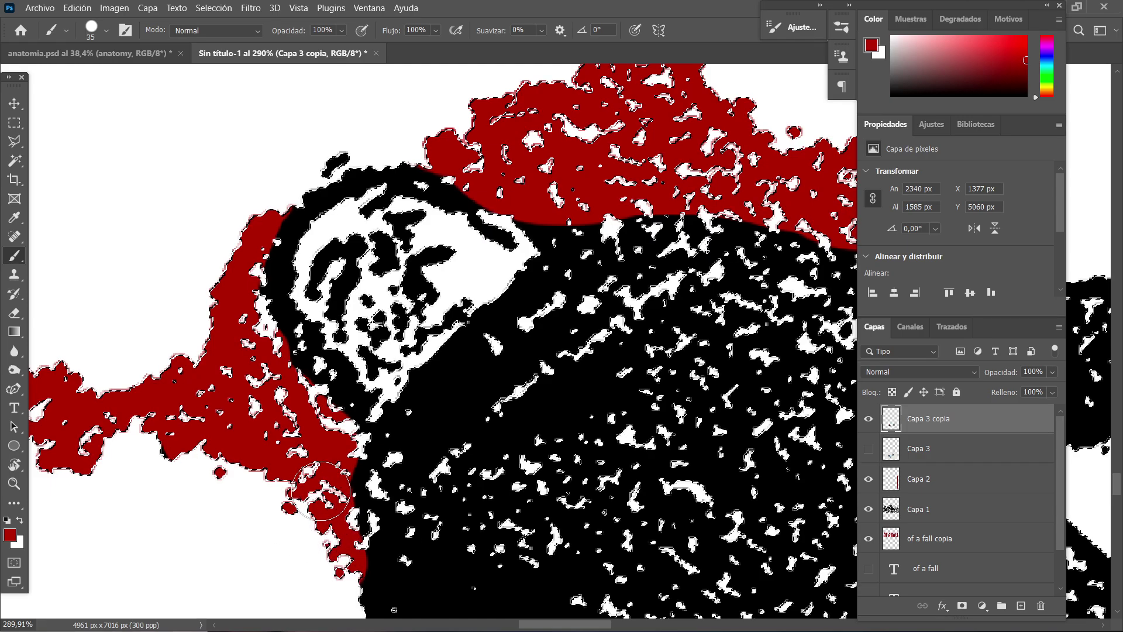
- Extend the red blood patch down between the lying figure's head and collar
{"action": "scroll", "coordinate": [322, 490], "scroll_direction": "down", "scroll_amount": 5}
{"action": "scroll", "coordinate": [340, 362], "scroll_direction": "up", "scroll_amount": 6}
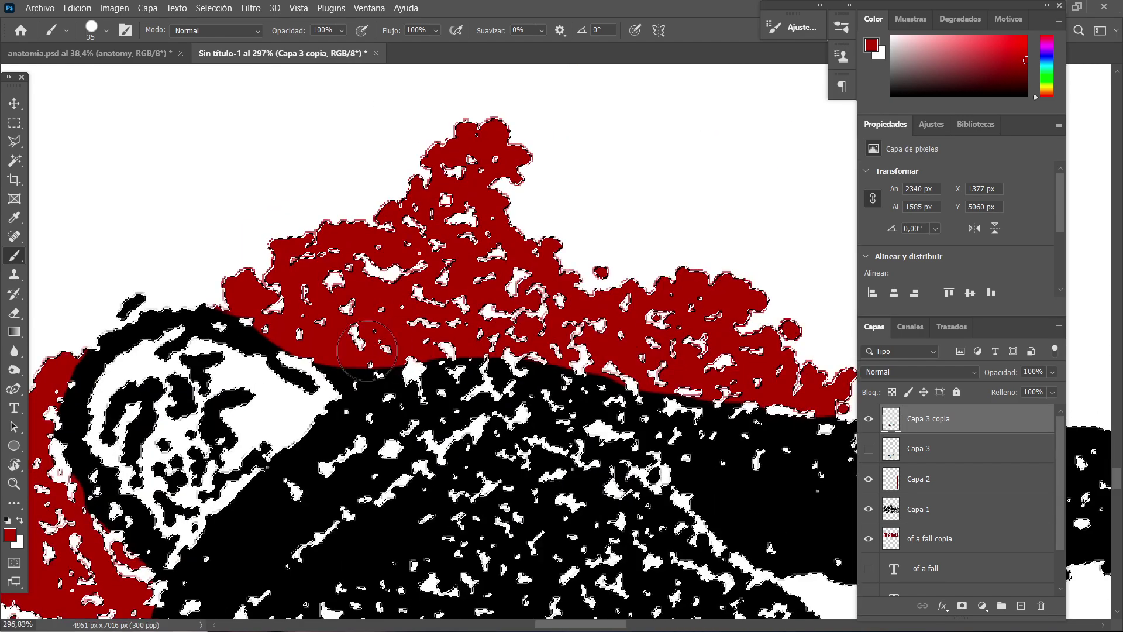
{"action": "scroll", "coordinate": [339, 362], "scroll_direction": "down", "scroll_amount": 6}
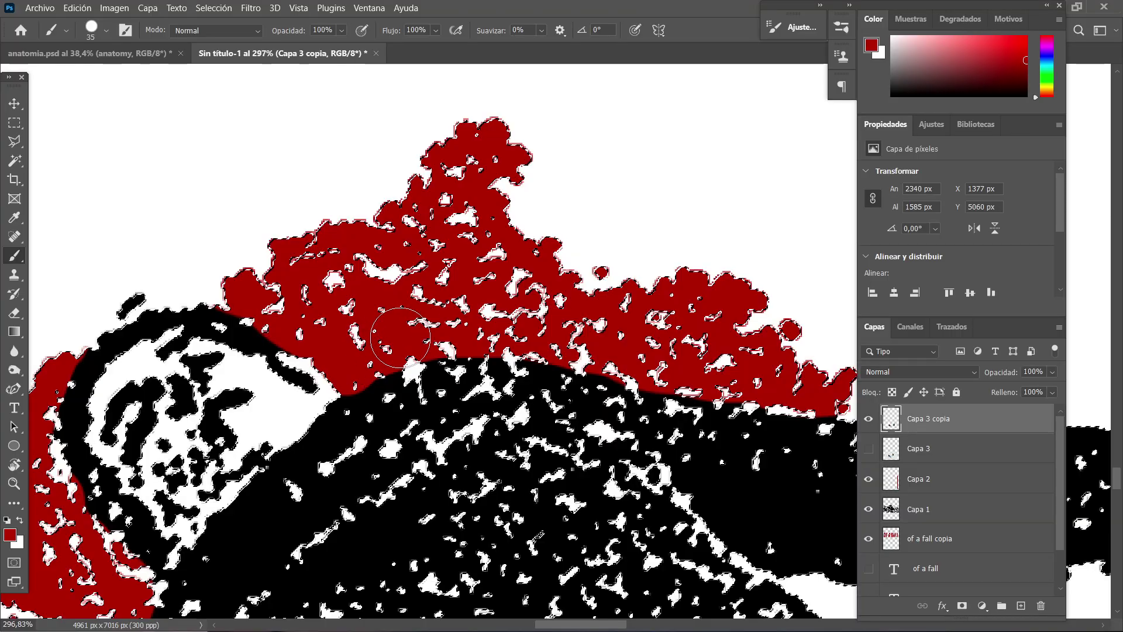
{"action": "scroll", "coordinate": [339, 361], "scroll_direction": "up", "scroll_amount": 6}
- Paint red along the sole of the lying figure's lower foot and the upper edge of the trail beyond it
{"action": "scroll", "coordinate": [441, 303], "scroll_direction": "down", "scroll_amount": 8}
{"action": "scroll", "coordinate": [441, 303], "scroll_direction": "right", "scroll_amount": 3}
{"action": "scroll", "coordinate": [526, 410], "scroll_direction": "down", "scroll_amount": 7}
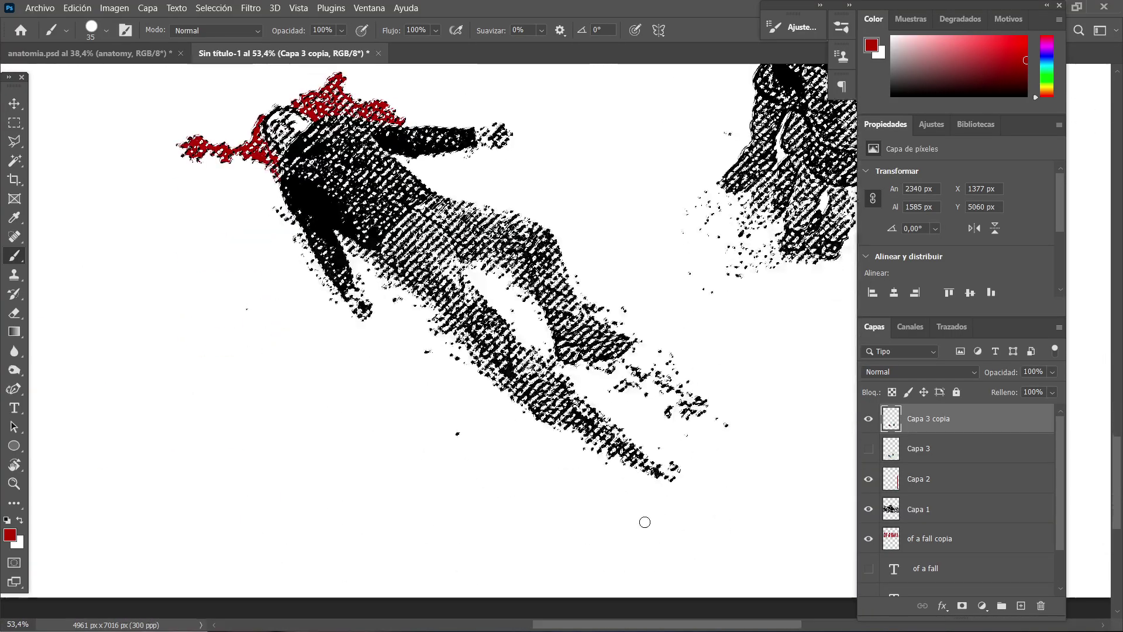
{"action": "scroll", "coordinate": [628, 470], "scroll_direction": "up", "scroll_amount": 6}
{"action": "scroll", "coordinate": [628, 470], "scroll_direction": "up", "scroll_amount": 2}
{"action": "scroll", "coordinate": [421, 267], "scroll_direction": "down", "scroll_amount": 5}
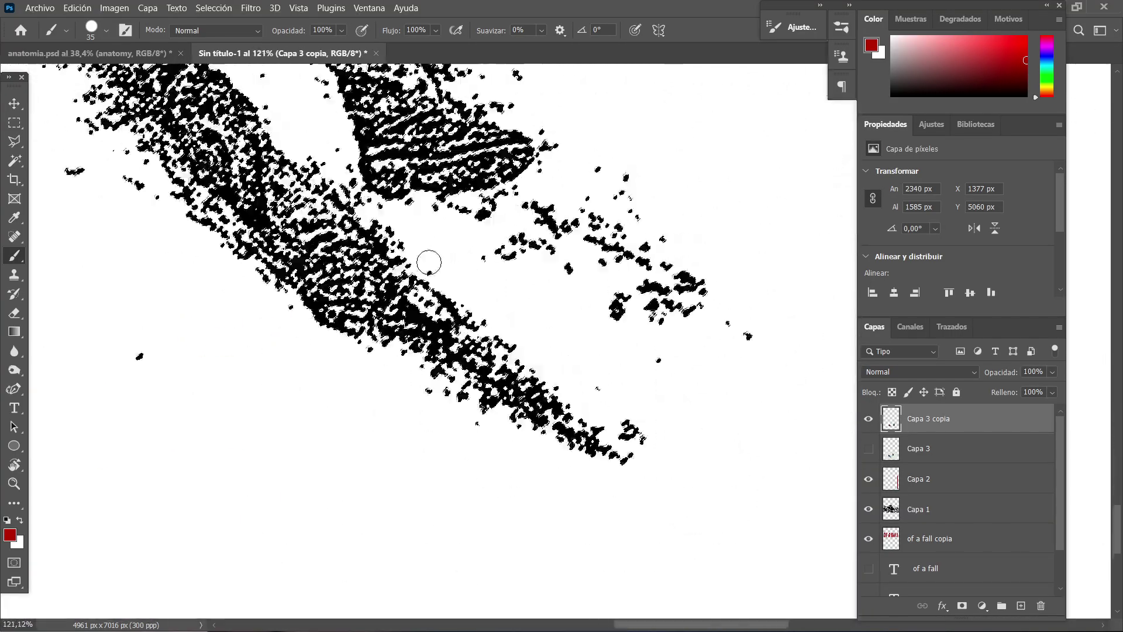
{"action": "scroll", "coordinate": [417, 271], "scroll_direction": "up", "scroll_amount": 2}
{"action": "left_click_drag", "start_coordinate": [367, 229], "coordinate": [378, 247]}
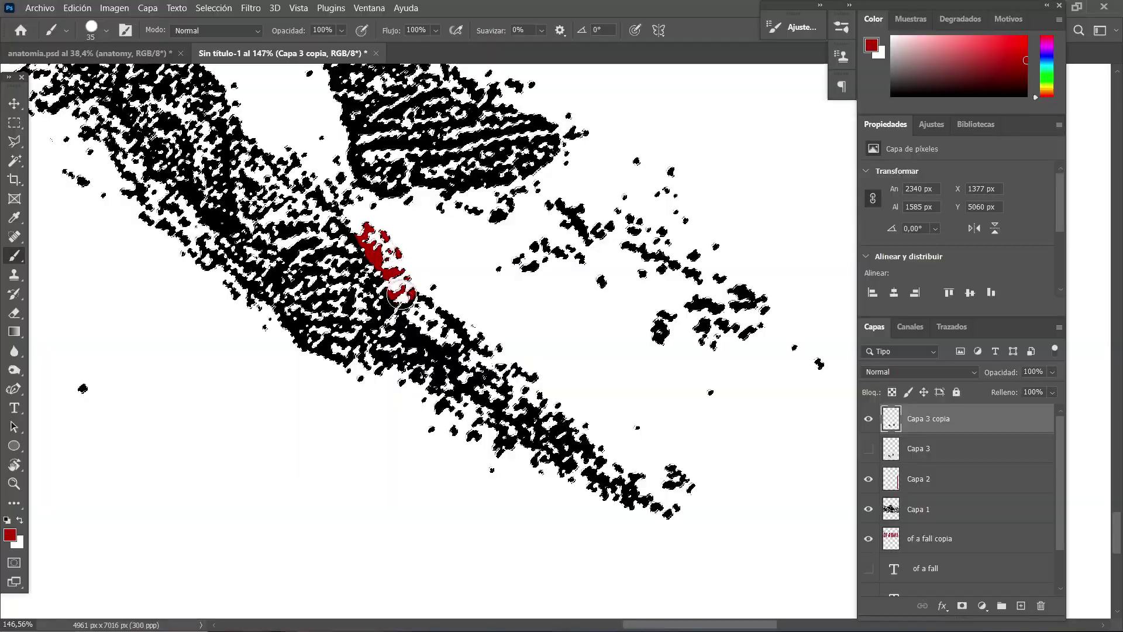
{"action": "left_click_drag", "start_coordinate": [401, 295], "coordinate": [369, 363]}
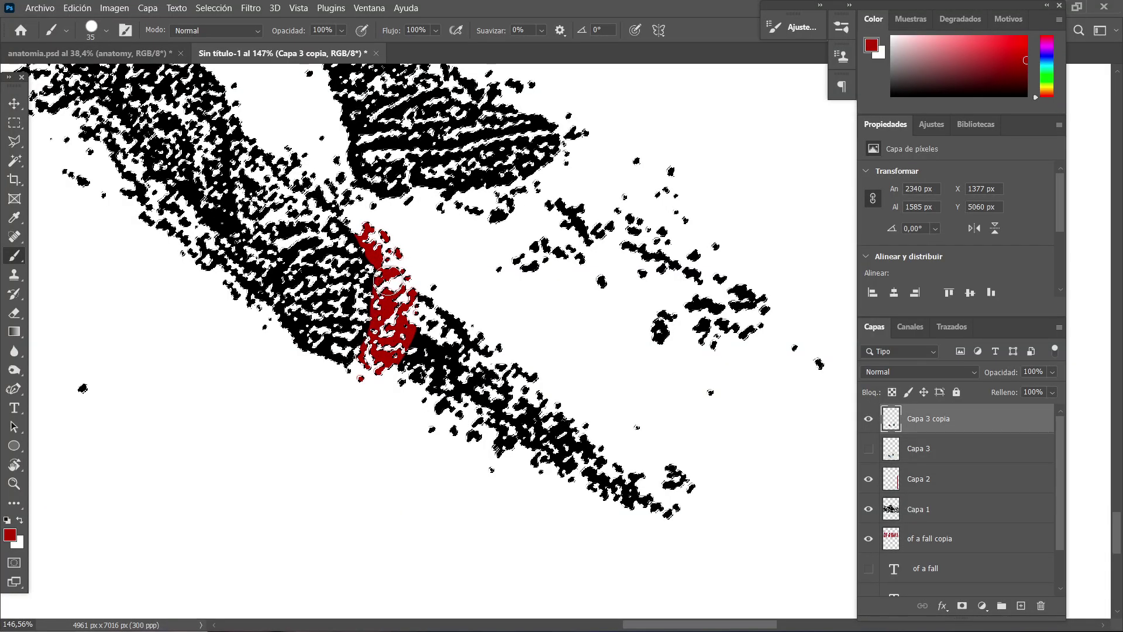
{"action": "left_click_drag", "start_coordinate": [412, 297], "coordinate": [536, 377]}
- Paint the rest of the trail and spatters beyond both feet red with a 244 px brush, finishing near the upper ankle at 62 px
{"action": "right_click", "coordinate": [582, 492], "text": "alt"}
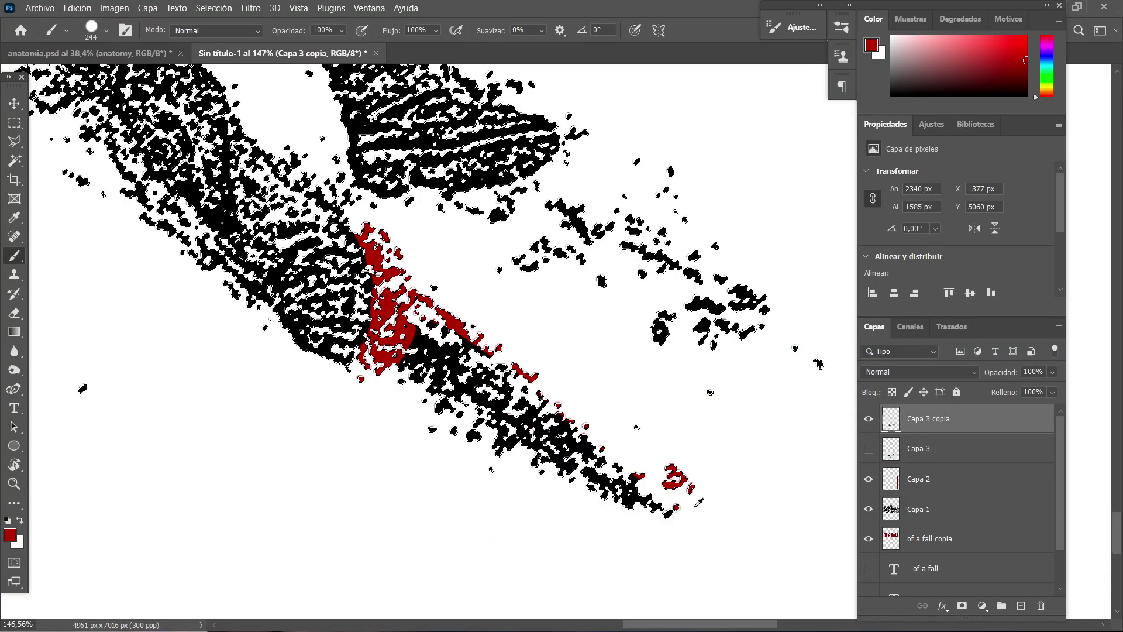
{"action": "mouse_move", "coordinate": [673, 507]}
{"action": "left_mouse_down"}
{"action": "mouse_move", "coordinate": [522, 430]}
{"action": "mouse_move", "coordinate": [489, 388]}
{"action": "mouse_move", "coordinate": [575, 353]}
{"action": "mouse_move", "coordinate": [752, 350]}
{"action": "mouse_move", "coordinate": [655, 282]}
{"action": "mouse_move", "coordinate": [495, 294]}
{"action": "mouse_move", "coordinate": [571, 278]}
{"action": "mouse_move", "coordinate": [699, 221]}
{"action": "mouse_move", "coordinate": [660, 172]}
{"action": "left_mouse_up"}
{"action": "scroll", "coordinate": [660, 173], "scroll_direction": "up", "scroll_amount": 5}
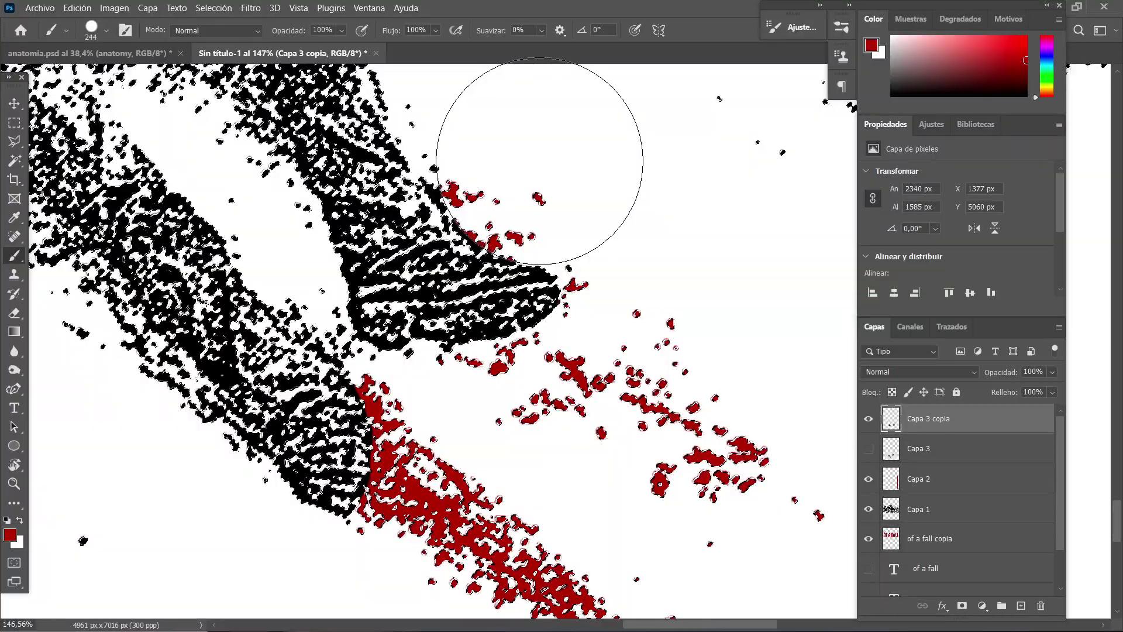
{"action": "left_click_drag", "start_coordinate": [544, 194], "coordinate": [473, 195]}
{"action": "left_click_drag", "start_coordinate": [506, 234], "coordinate": [449, 181]}
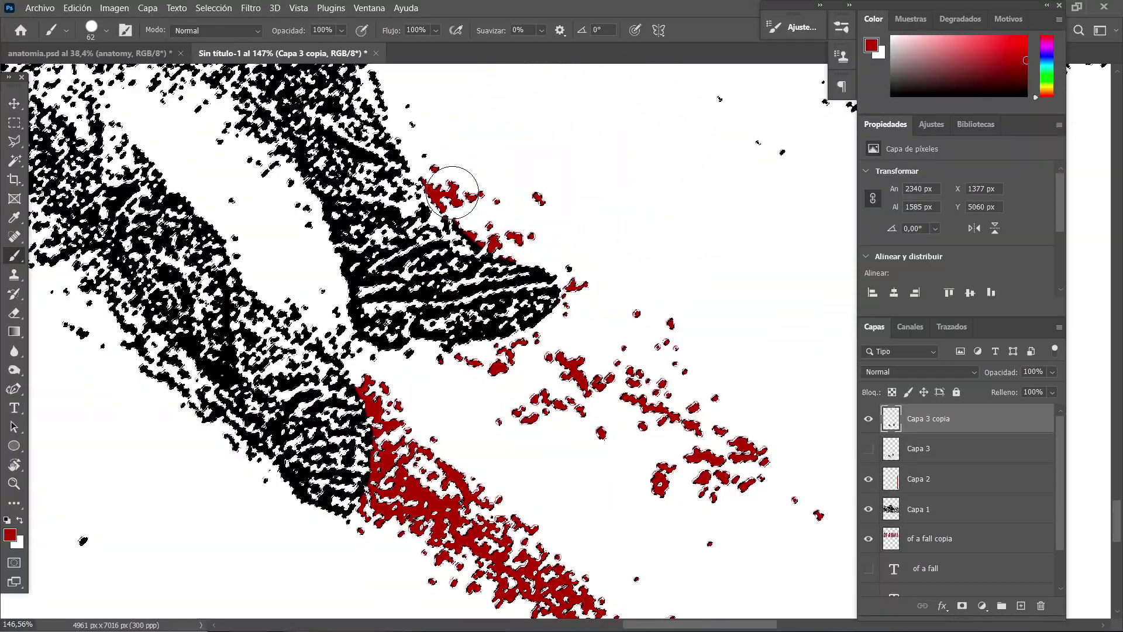
- Deselect the figures' pixels and review the red blood areas around the lying figure
{"action": "scroll", "coordinate": [452, 183], "scroll_direction": "down", "scroll_amount": 5}
{"action": "scroll", "coordinate": [558, 173], "scroll_direction": "up", "scroll_amount": 4}
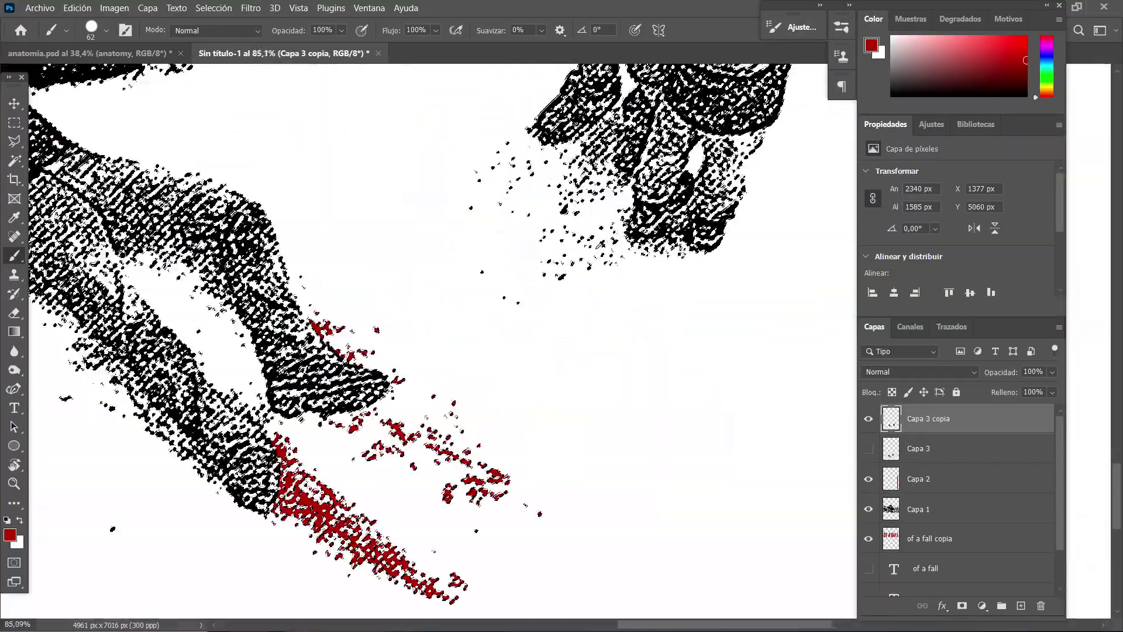
{"action": "scroll", "coordinate": [206, 278], "scroll_direction": "up", "scroll_amount": 5}
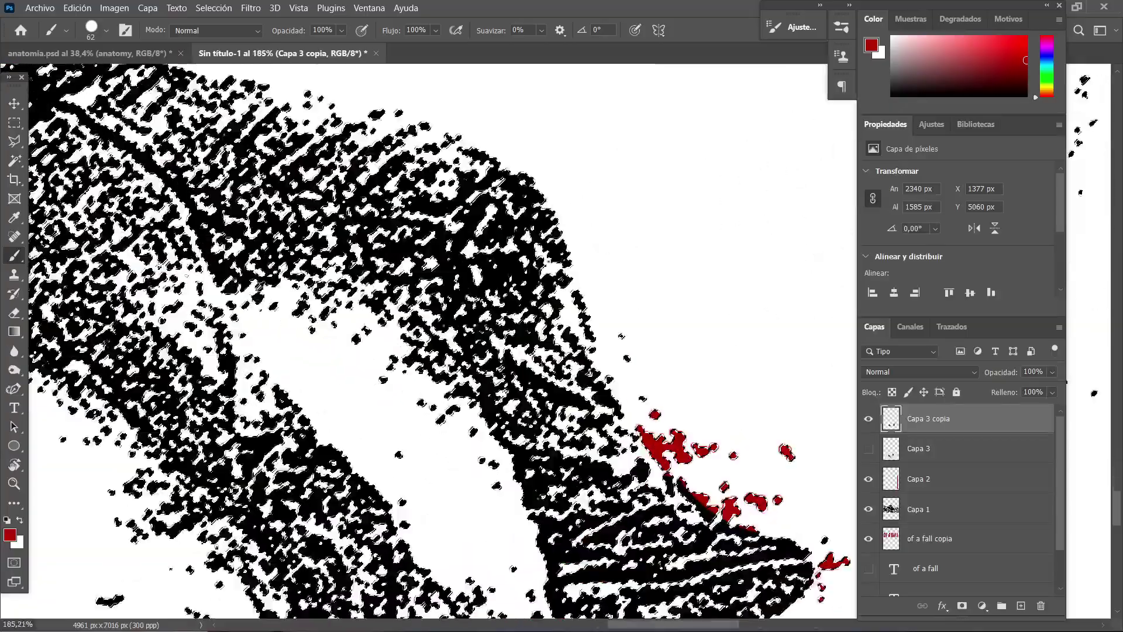
{"action": "scroll", "coordinate": [433, 339], "scroll_direction": "down", "scroll_amount": 6}
{"action": "scroll", "coordinate": [540, 333], "scroll_direction": "down", "scroll_amount": 5}
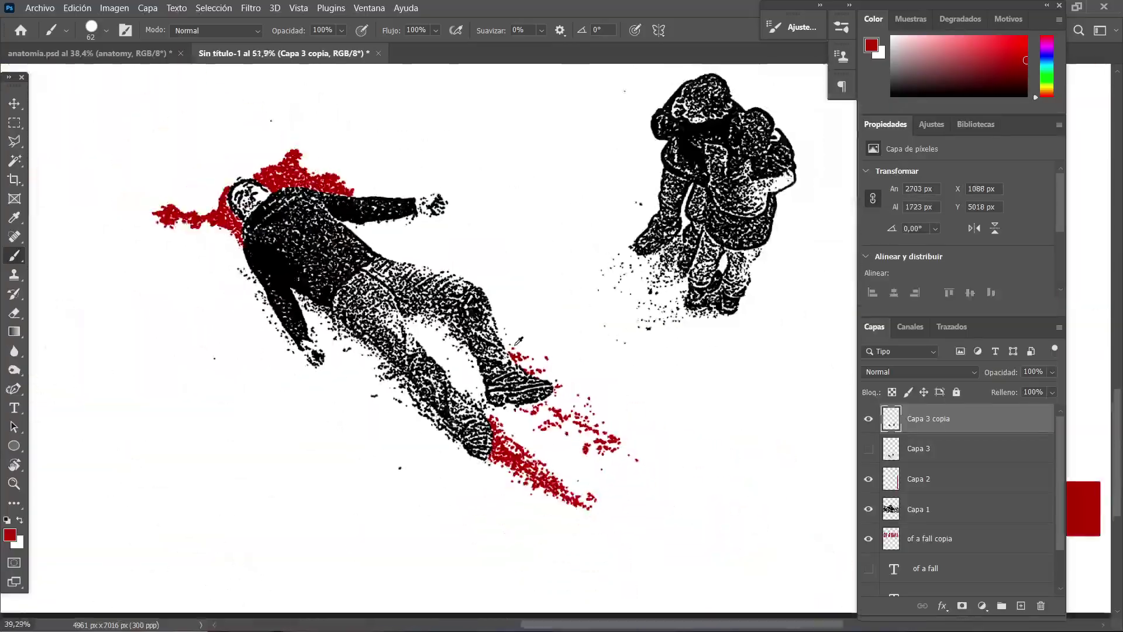
{"action": "scroll", "coordinate": [454, 254], "scroll_direction": "up", "scroll_amount": 2}
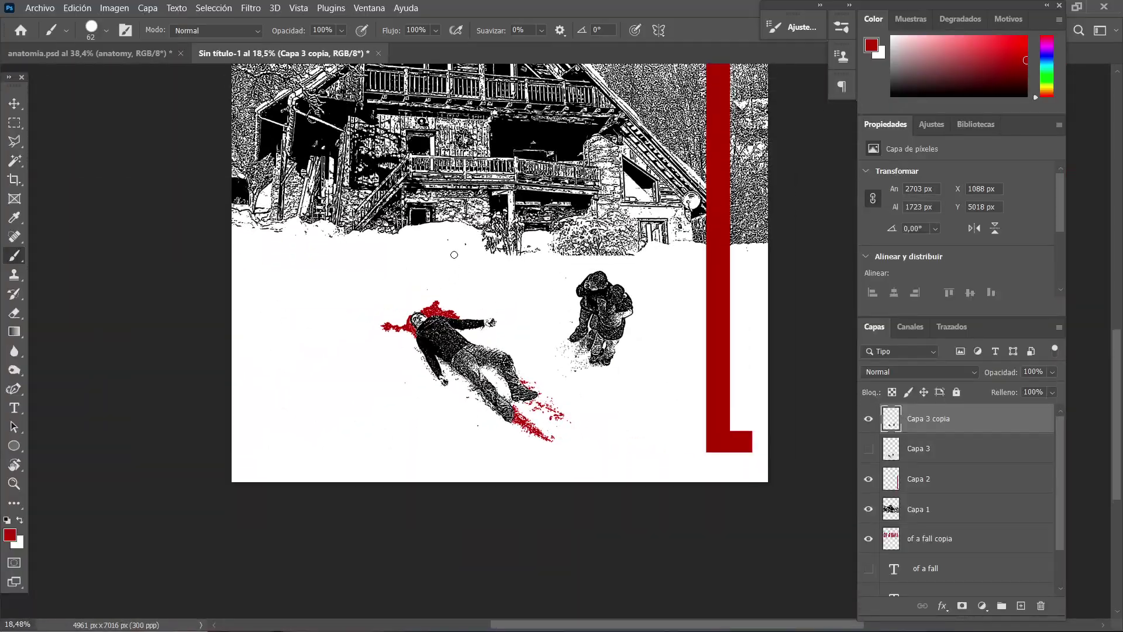
{"action": "scroll", "coordinate": [417, 320], "scroll_direction": "up", "scroll_amount": 10}
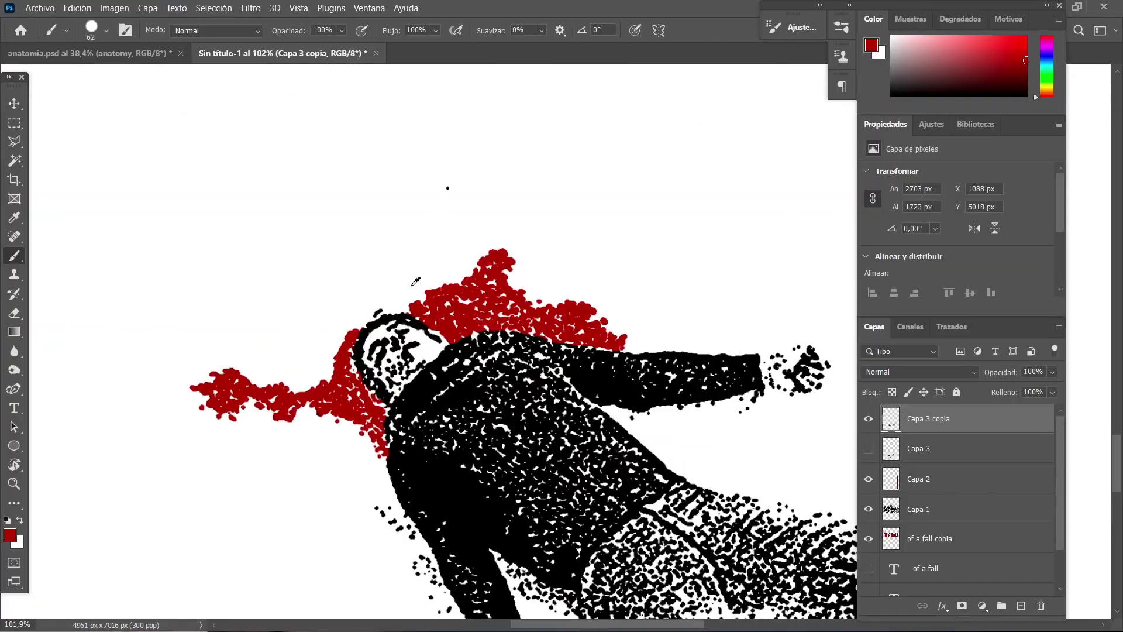
- Check the blood across the whole poster and examine the layout of the cast names, Palme d'Or emblem and director credit in anatomia.psd
{"action": "scroll", "coordinate": [362, 399], "scroll_direction": "down", "scroll_amount": 2}
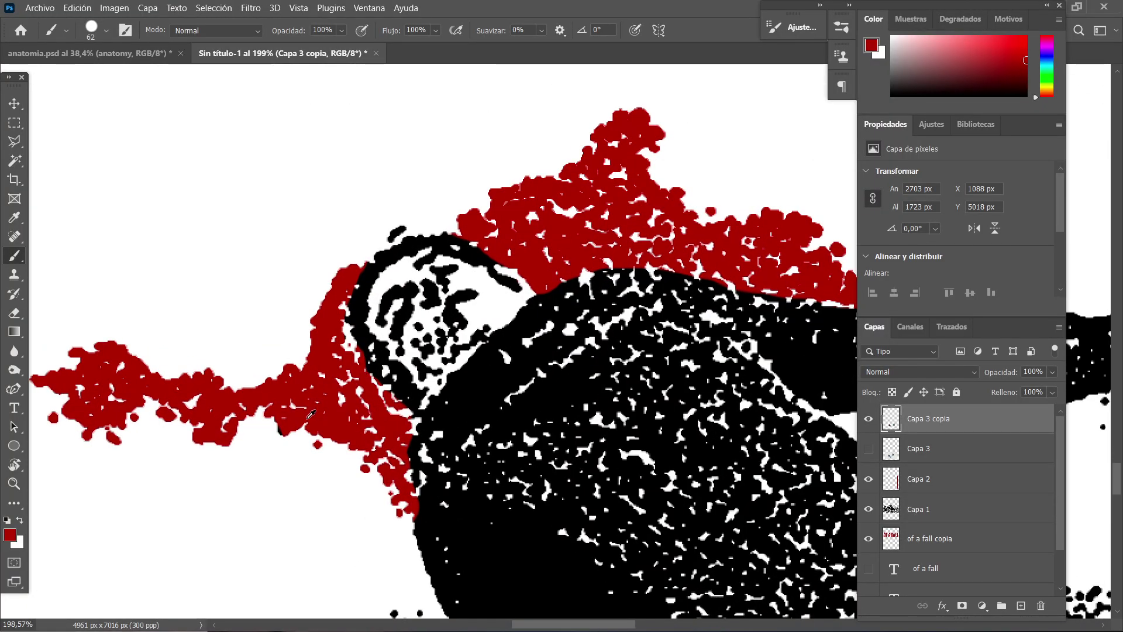
{"action": "scroll", "coordinate": [309, 347], "scroll_direction": "down", "scroll_amount": 4}
{"action": "scroll", "coordinate": [312, 341], "scroll_direction": "down", "scroll_amount": 3}
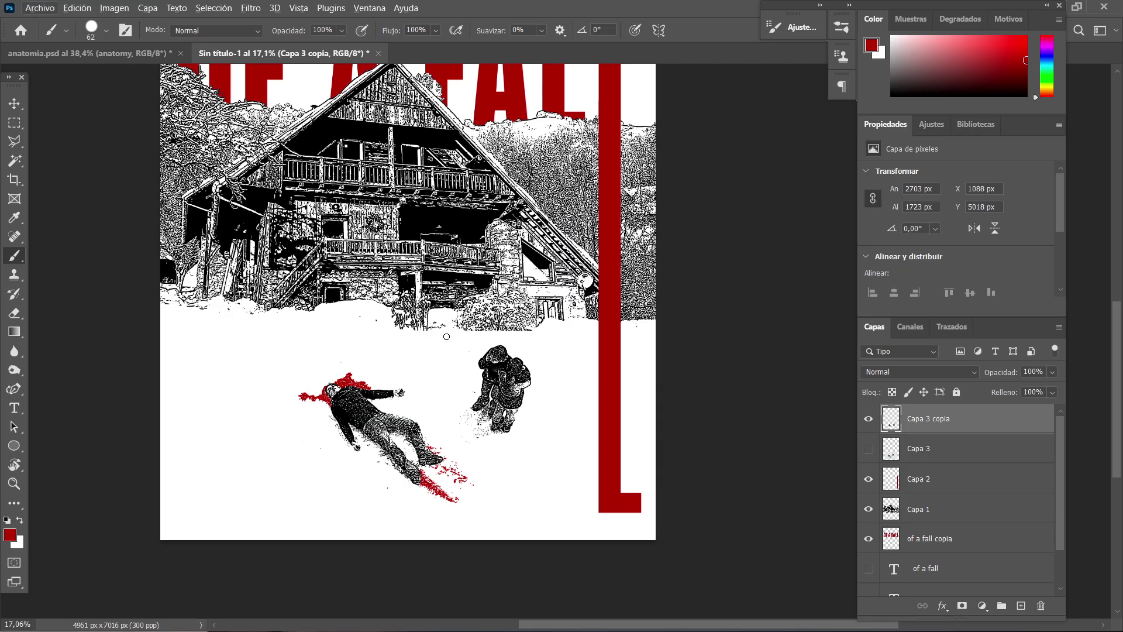
{"action": "scroll", "coordinate": [407, 301], "scroll_direction": "up", "scroll_amount": 2}
{"action": "left_click", "coordinate": [14, 104]}
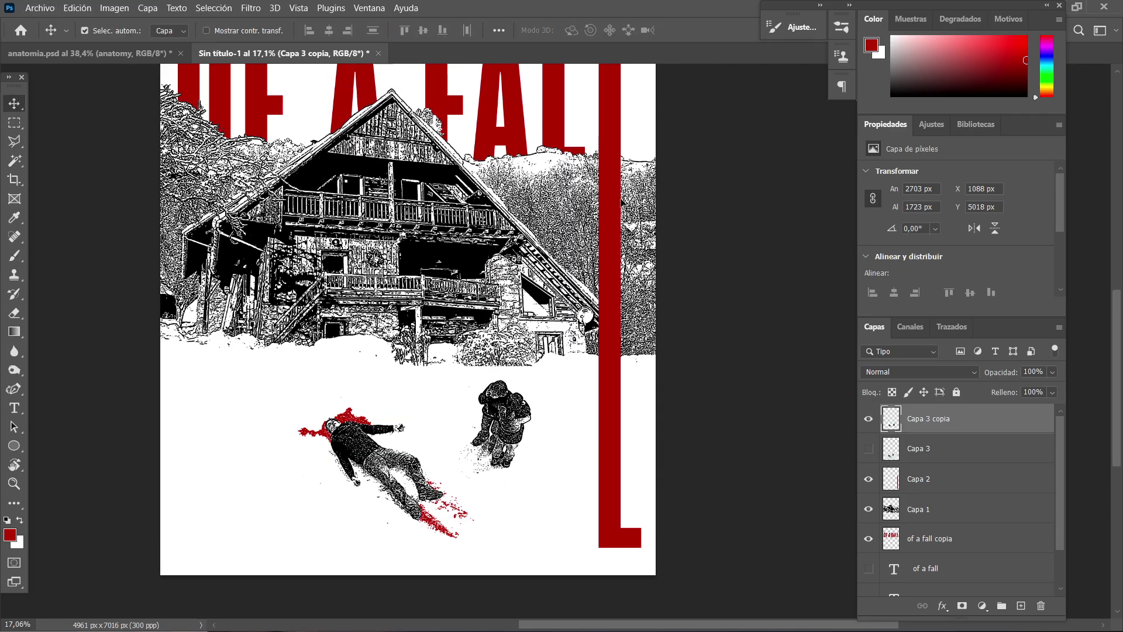
{"action": "left_click", "coordinate": [72, 52]}
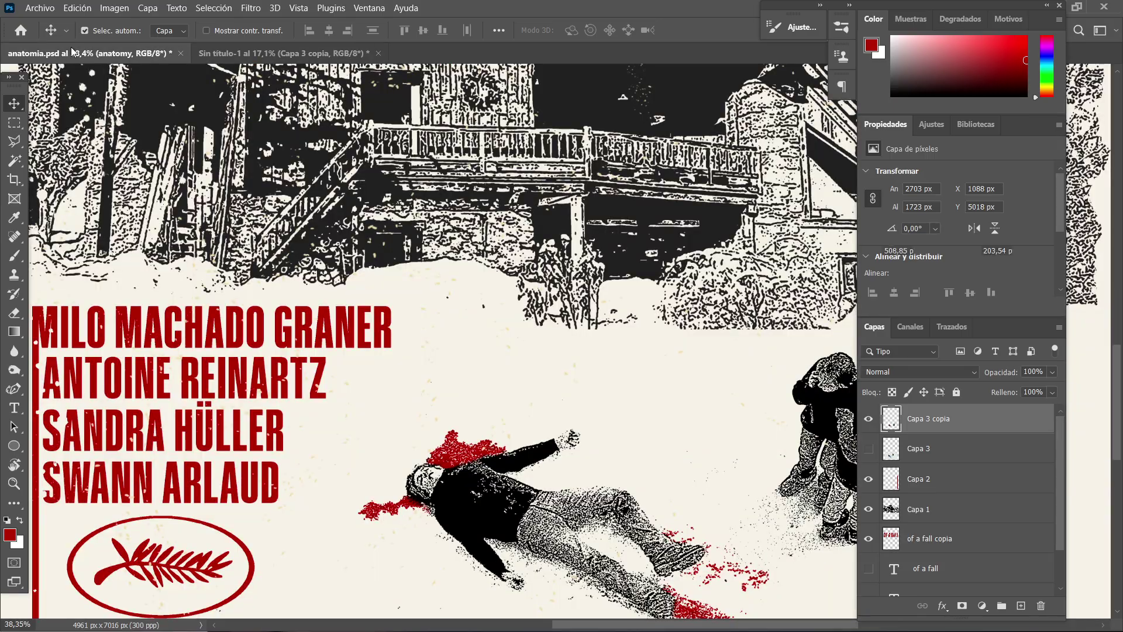
{"action": "scroll", "coordinate": [366, 307], "scroll_direction": "down", "scroll_amount": 3}
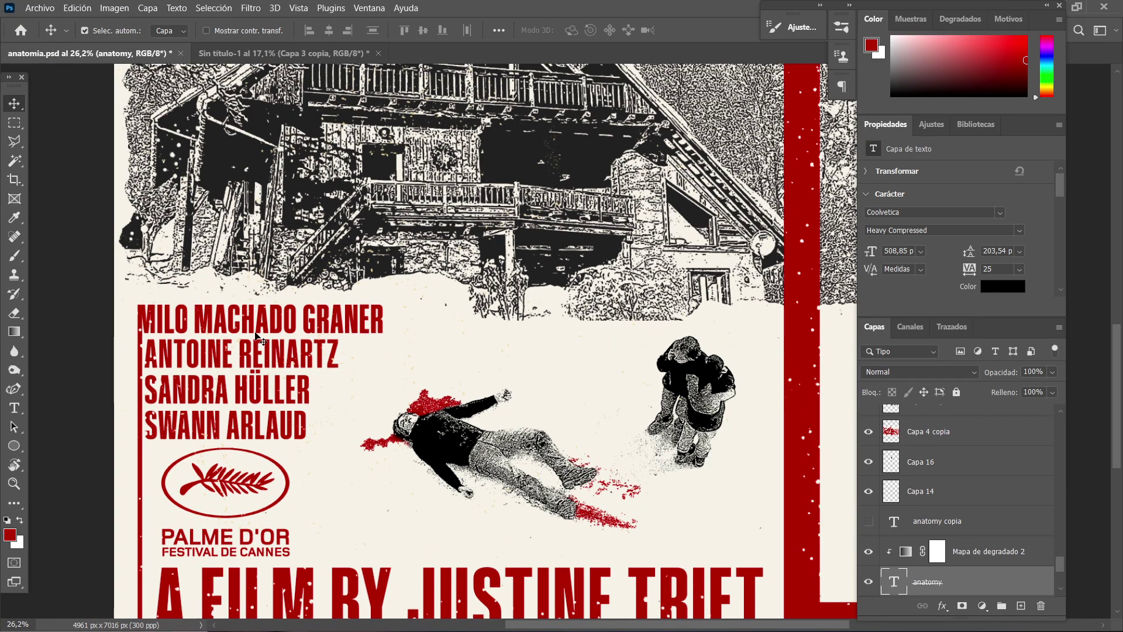
{"action": "scroll", "coordinate": [375, 386], "scroll_direction": "down", "scroll_amount": 1}
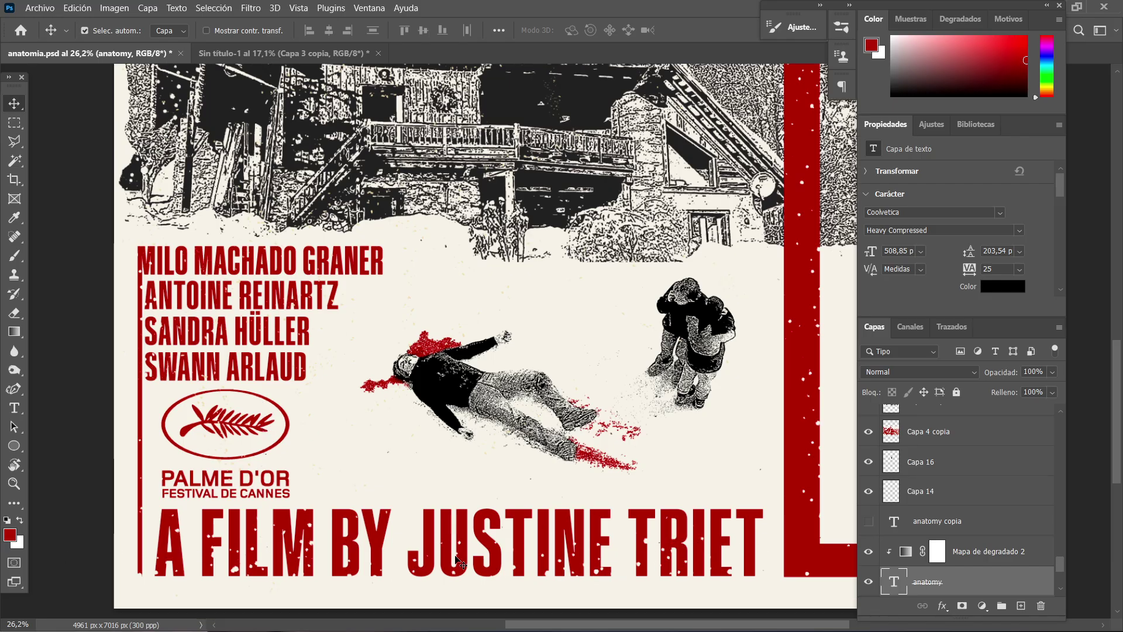
{"action": "scroll", "coordinate": [345, 432], "scroll_direction": "down", "scroll_amount": 3}
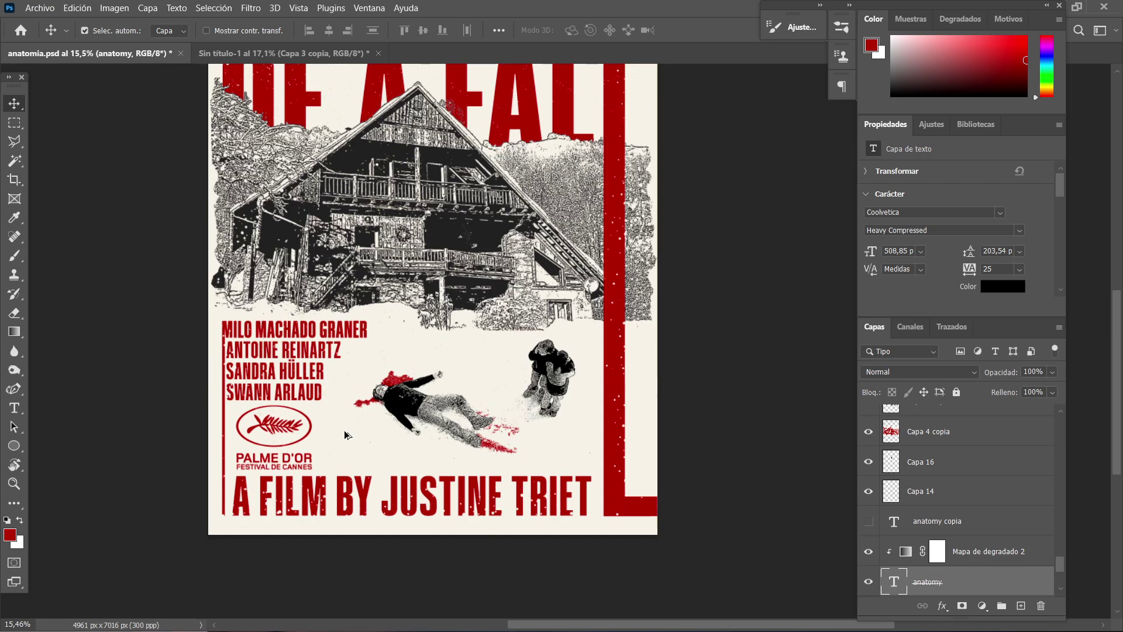
{"action": "scroll", "coordinate": [599, 421], "scroll_direction": "down", "scroll_amount": 2}
{"action": "scroll", "coordinate": [604, 422], "scroll_direction": "up", "scroll_amount": 1}
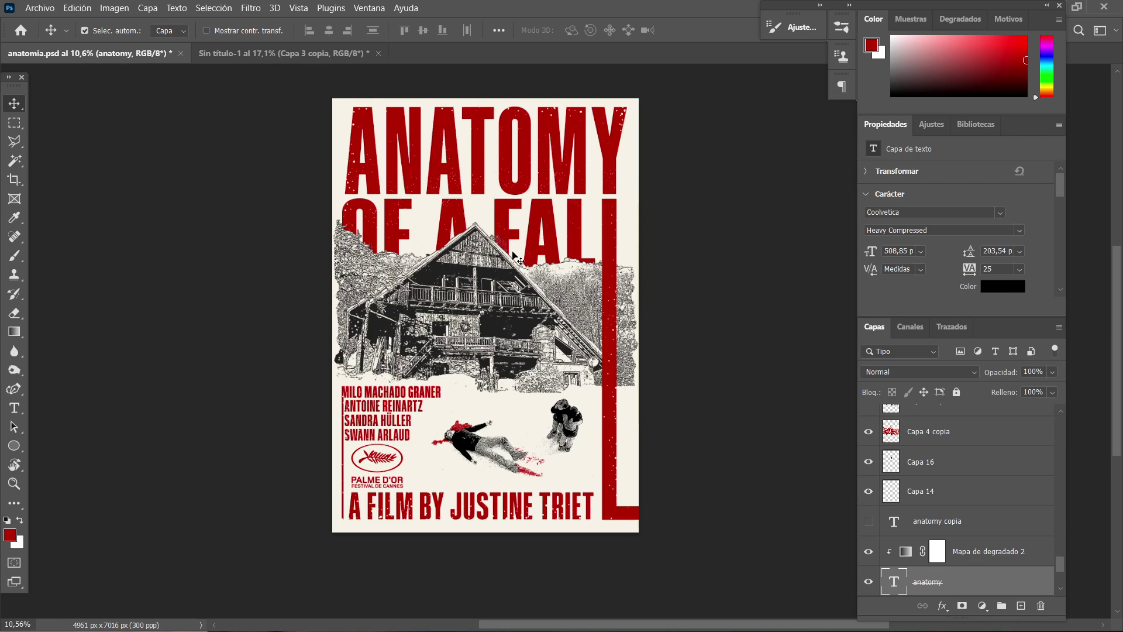
{"action": "scroll", "coordinate": [374, 345], "scroll_direction": "up", "scroll_amount": 3}
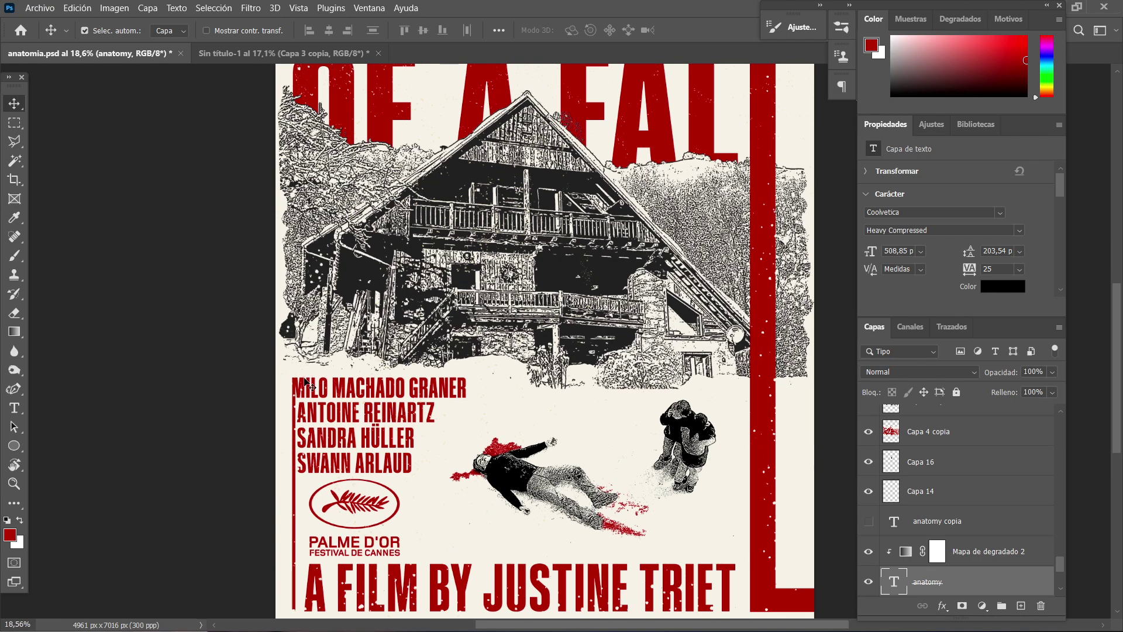
{"action": "scroll", "coordinate": [313, 446], "scroll_direction": "down", "scroll_amount": 2}
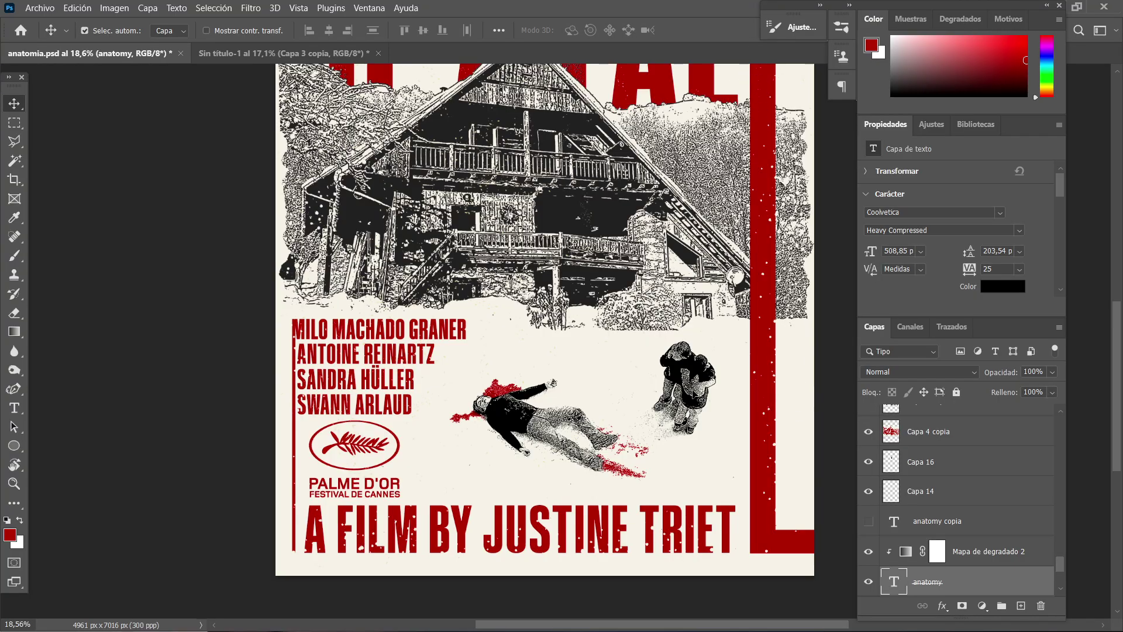
{"action": "scroll", "coordinate": [336, 336], "scroll_direction": "up", "scroll_amount": 3}
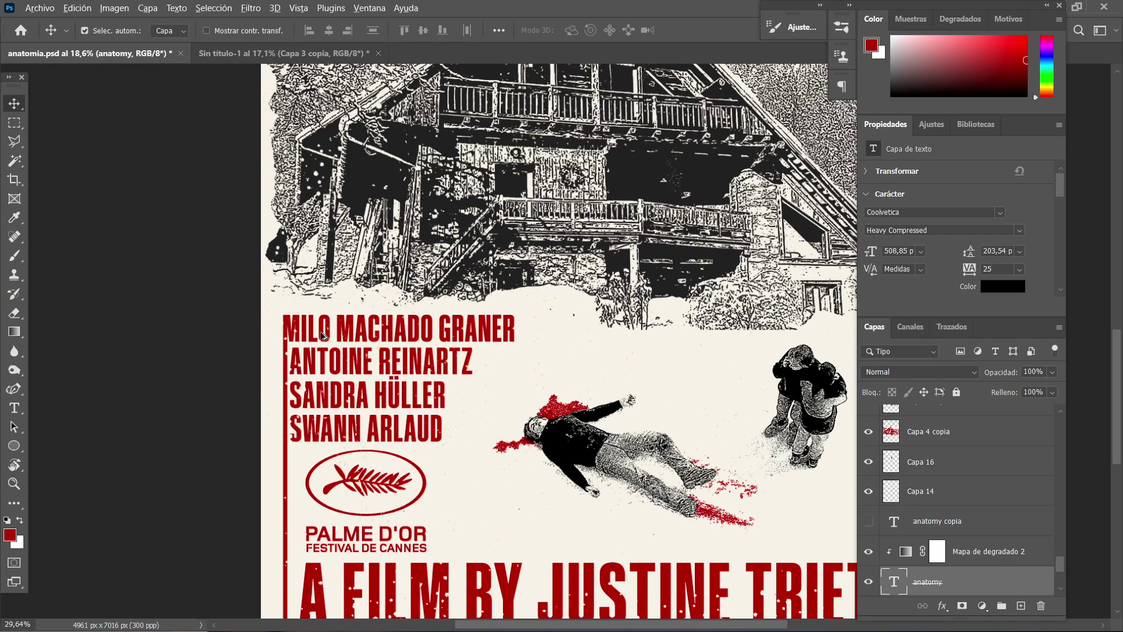
- Select the four cast-name layers, Capa 20 and the 'a film by justine triet' layer together in anatomia.psd
{"action": "left_click", "coordinate": [313, 329]}
{"action": "scroll", "coordinate": [927, 435], "scroll_direction": "up", "scroll_amount": 3}
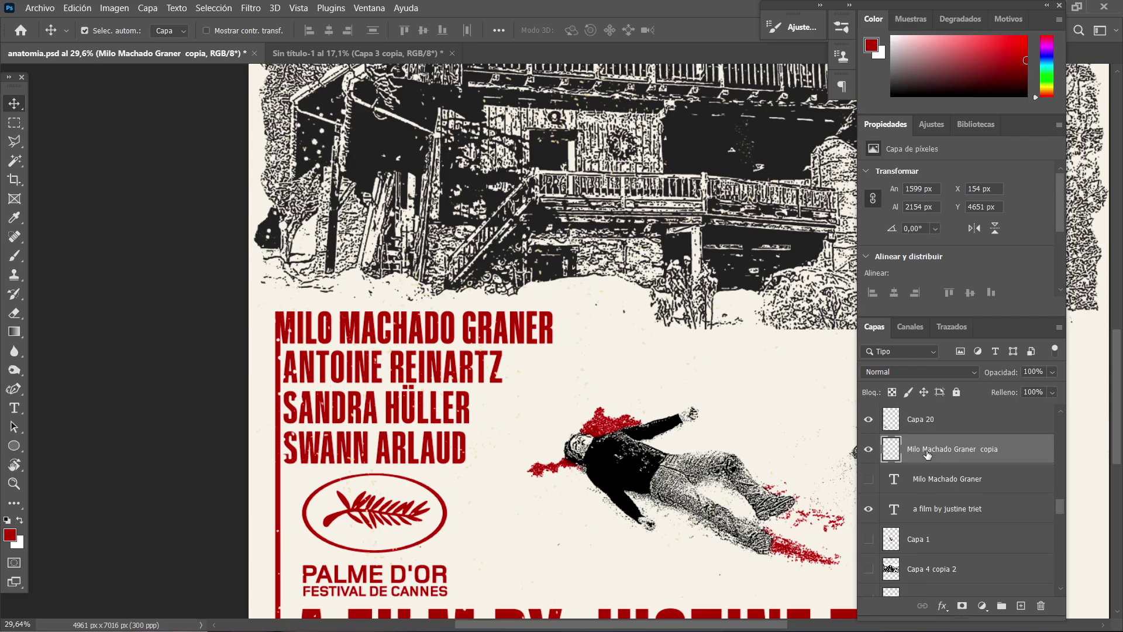
{"action": "left_click", "coordinate": [944, 452], "text": "ctrl"}
{"action": "left_click", "coordinate": [936, 419], "text": "ctrl"}
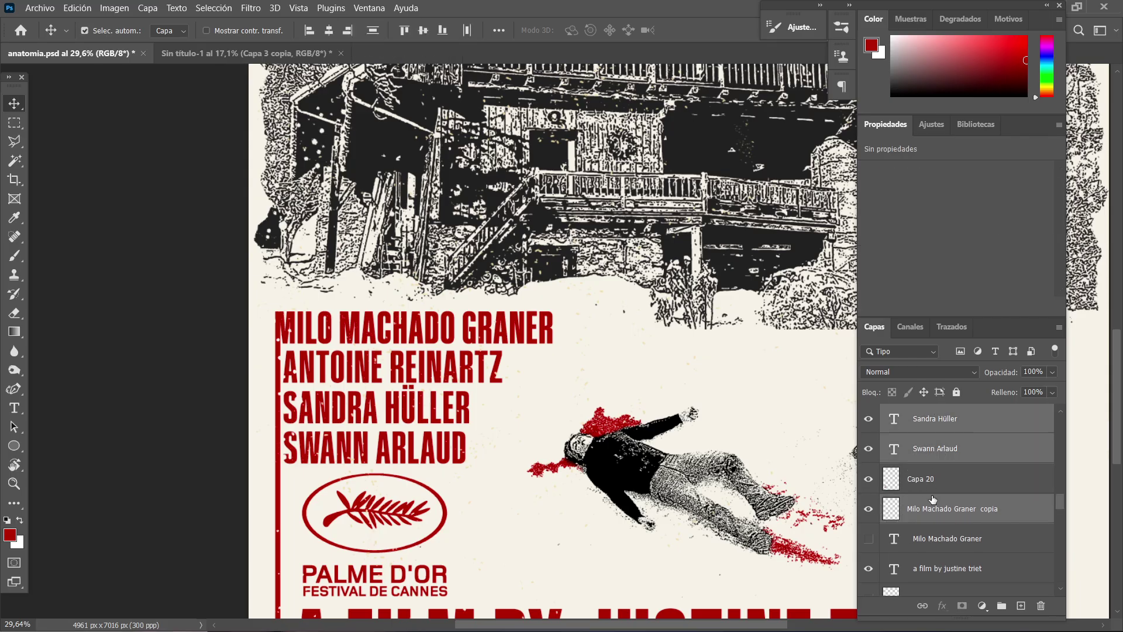
{"action": "left_click", "coordinate": [929, 478], "text": "ctrl"}
{"action": "scroll", "coordinate": [929, 491], "scroll_direction": "up", "scroll_amount": 2}
{"action": "left_click", "coordinate": [917, 450], "text": "ctrl"}
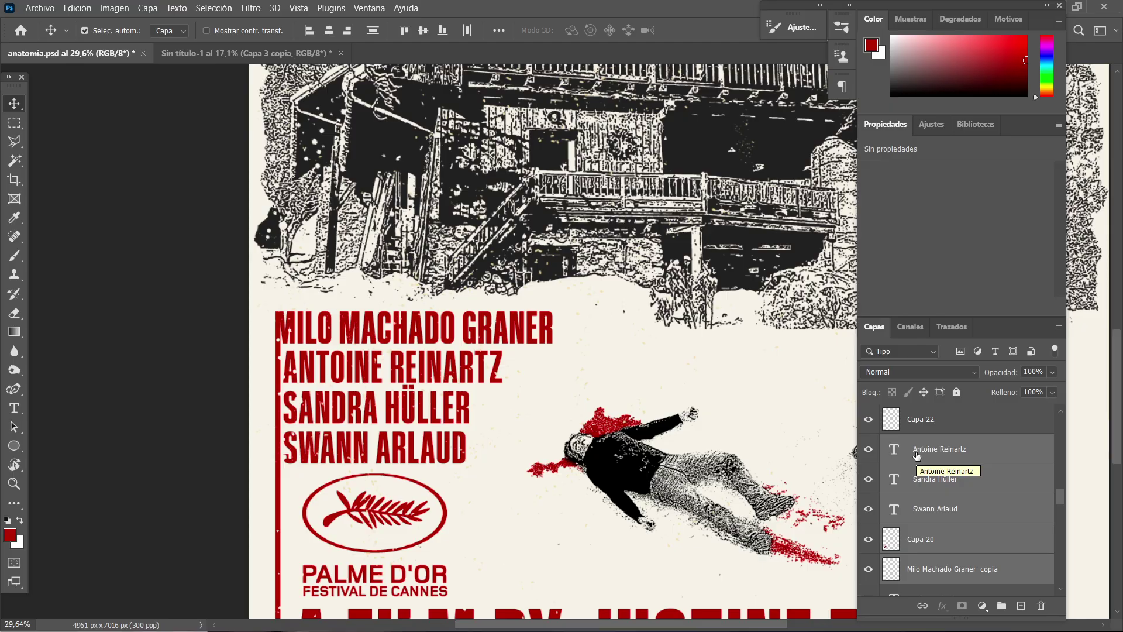
{"action": "scroll", "coordinate": [634, 407], "scroll_direction": "down", "scroll_amount": 2}
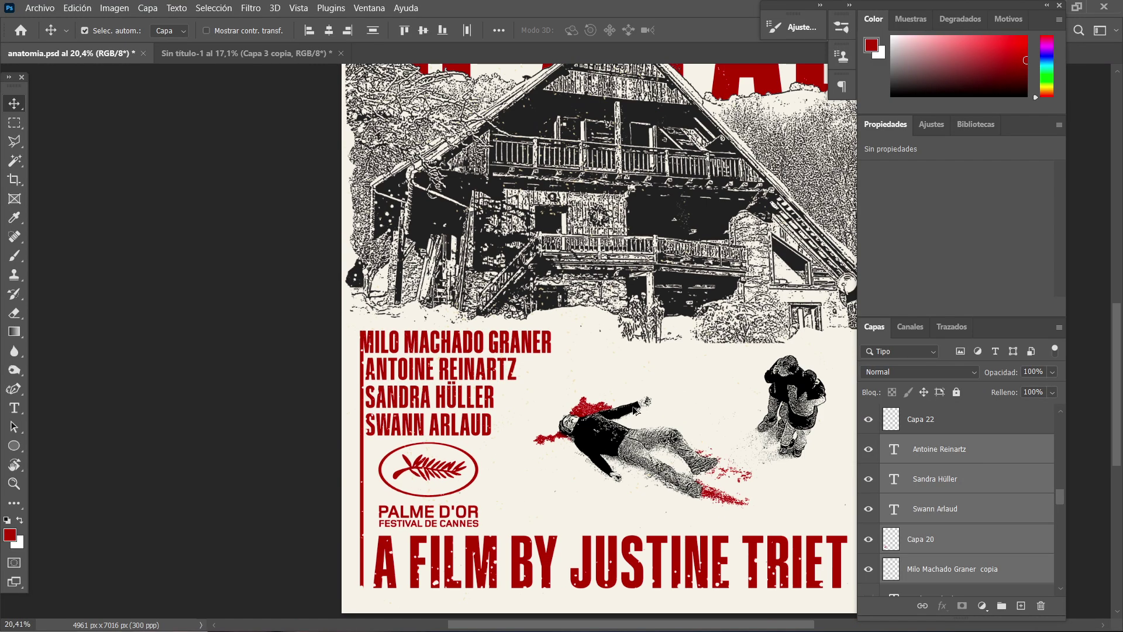
{"action": "scroll", "coordinate": [427, 431], "scroll_direction": "down", "scroll_amount": 1}
{"action": "scroll", "coordinate": [938, 537], "scroll_direction": "down", "scroll_amount": 2}
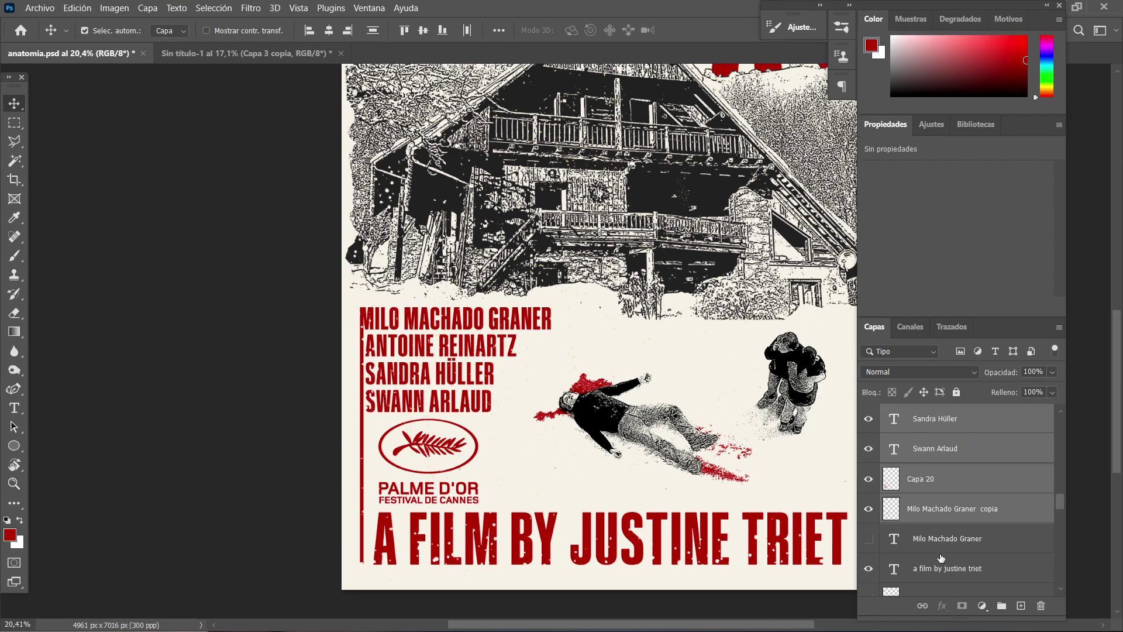
{"action": "left_click", "coordinate": [937, 576], "text": "ctrl"}
- Paste the copied credits into Sin título-1 and move them down so the director credit lines up with the foot of the long L
{"action": "left_click", "coordinate": [271, 56]}
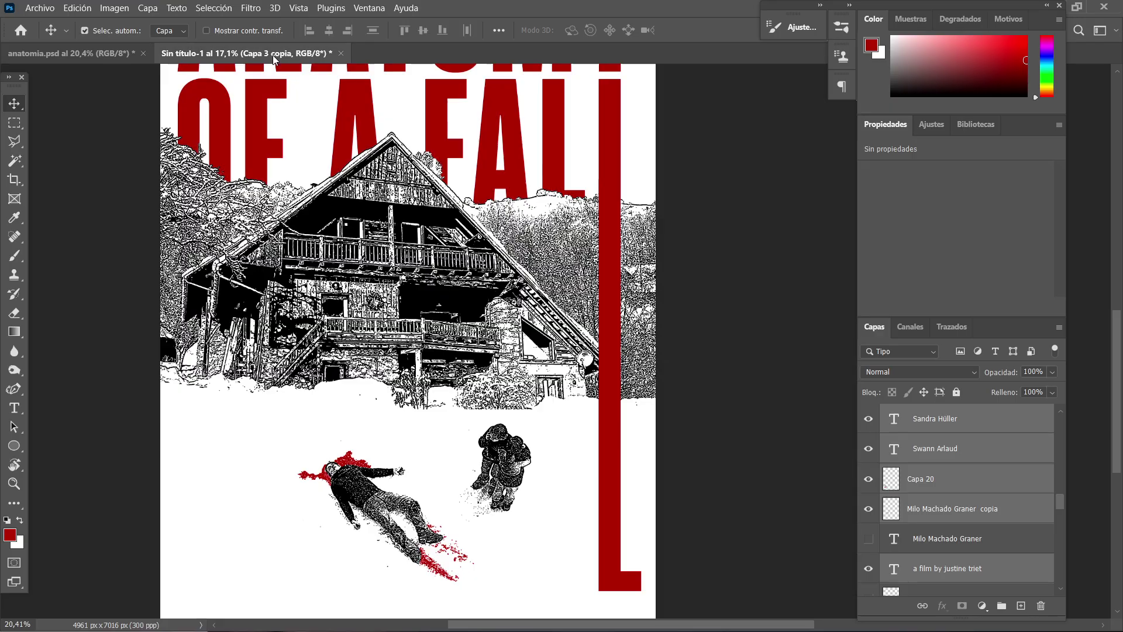
{"action": "key", "text": "ctrl+v"}
{"action": "scroll", "coordinate": [478, 345], "scroll_direction": "down", "scroll_amount": 1}
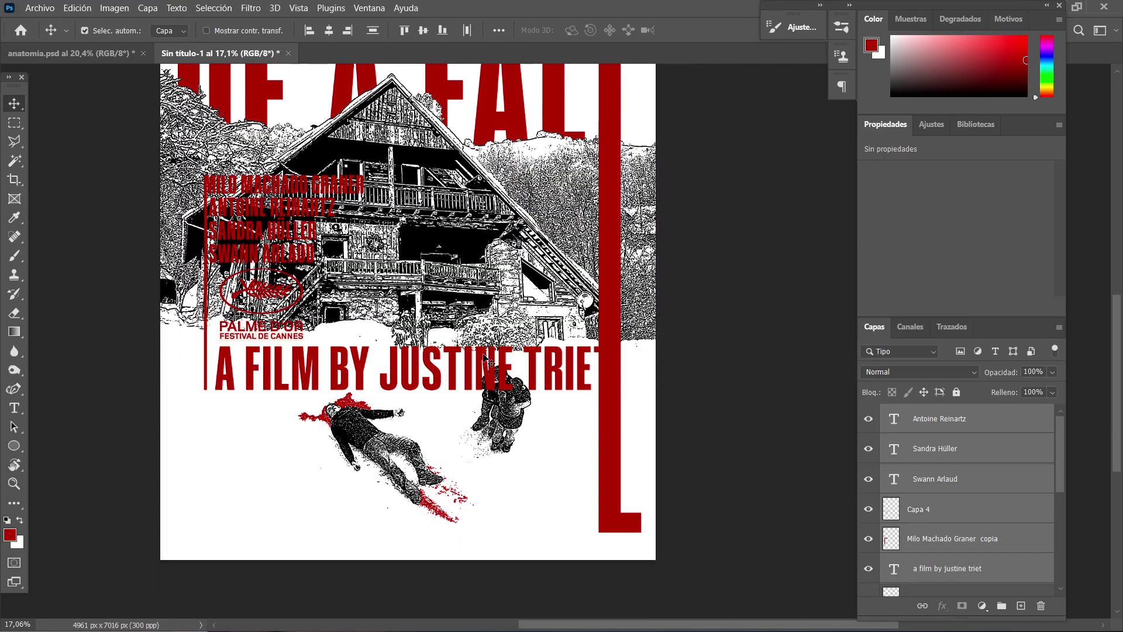
{"action": "left_click_drag", "start_coordinate": [487, 372], "coordinate": [458, 501]}
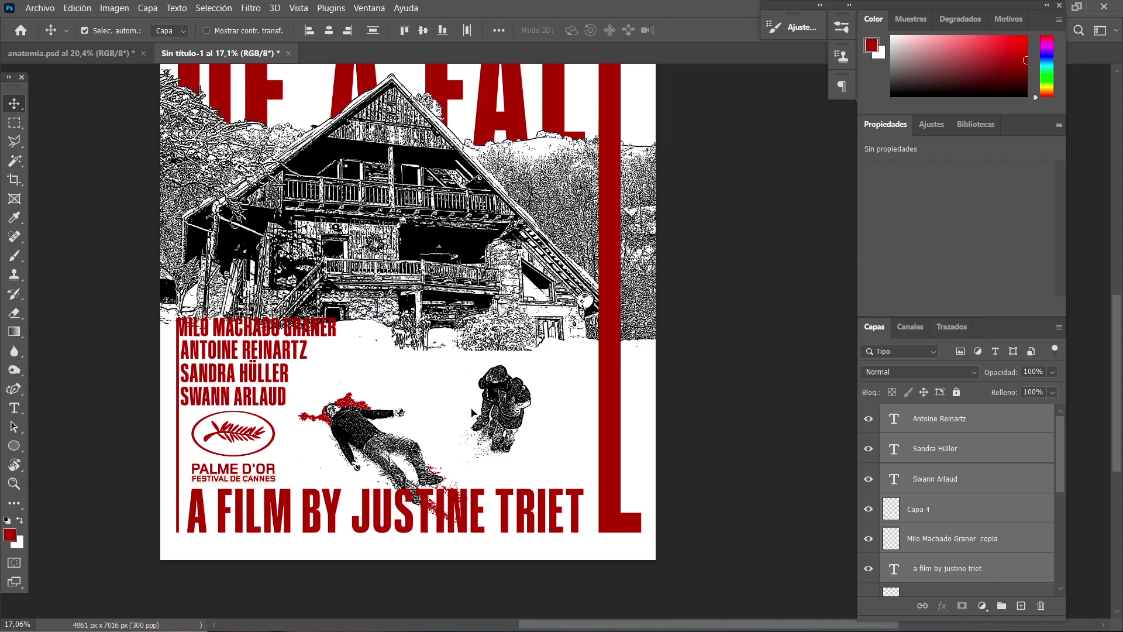
{"action": "scroll", "coordinate": [411, 281], "scroll_direction": "down", "scroll_amount": 3}
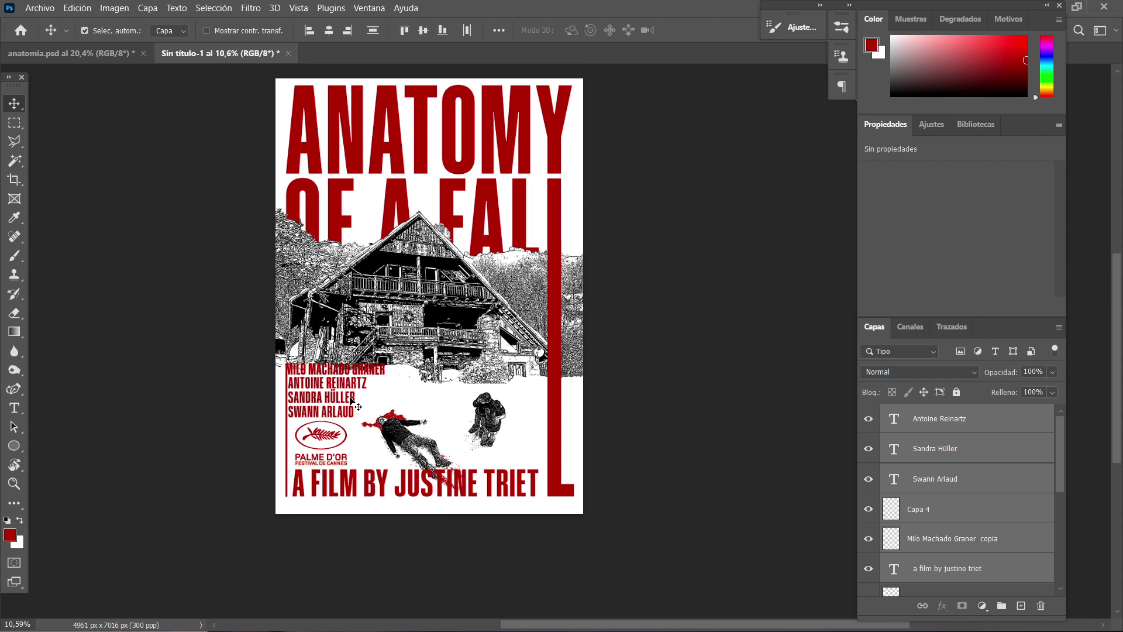
{"action": "scroll", "coordinate": [351, 402], "scroll_direction": "up", "scroll_amount": 3}
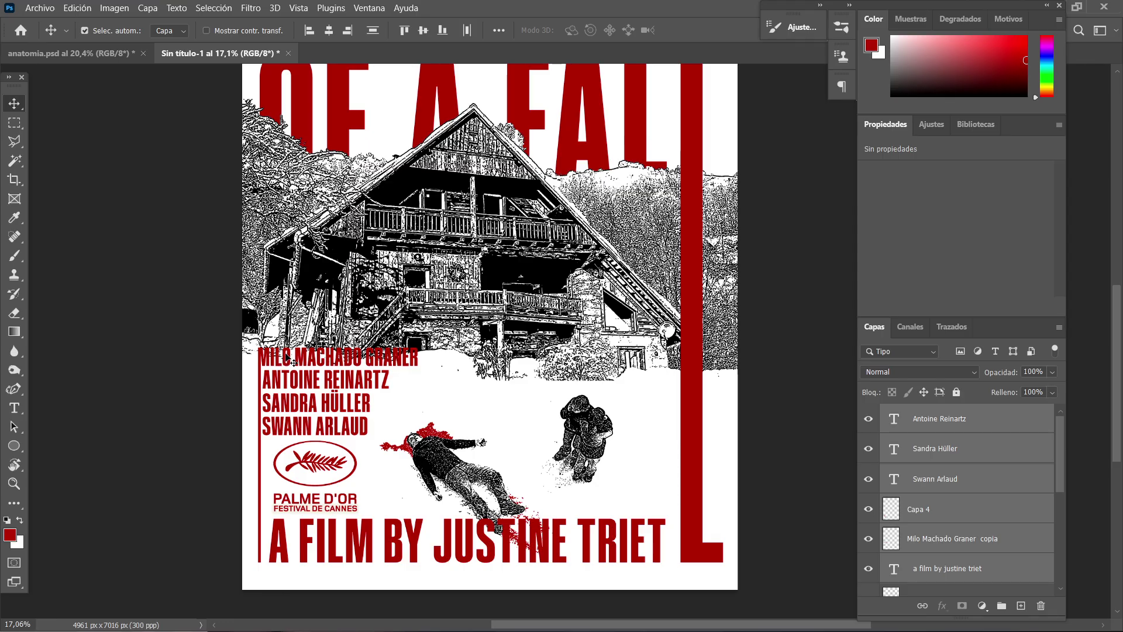
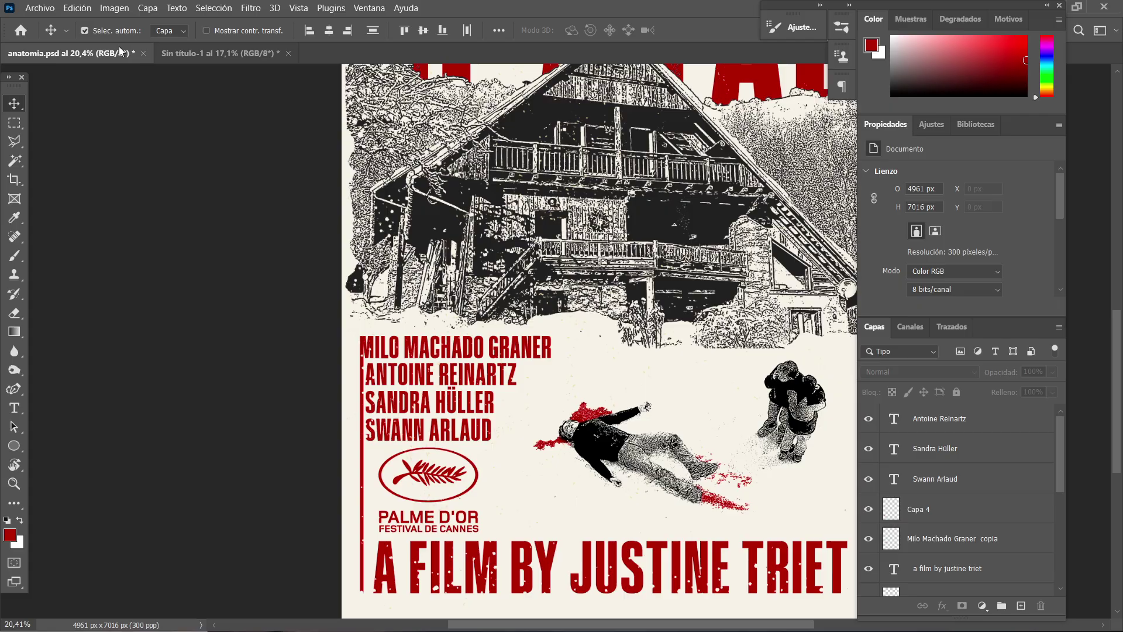
- Compare the finished poster in anatomia.psd with Sin título-1, examining the title, chalet and credits positions
{"action": "left_click", "coordinate": [71, 54]}
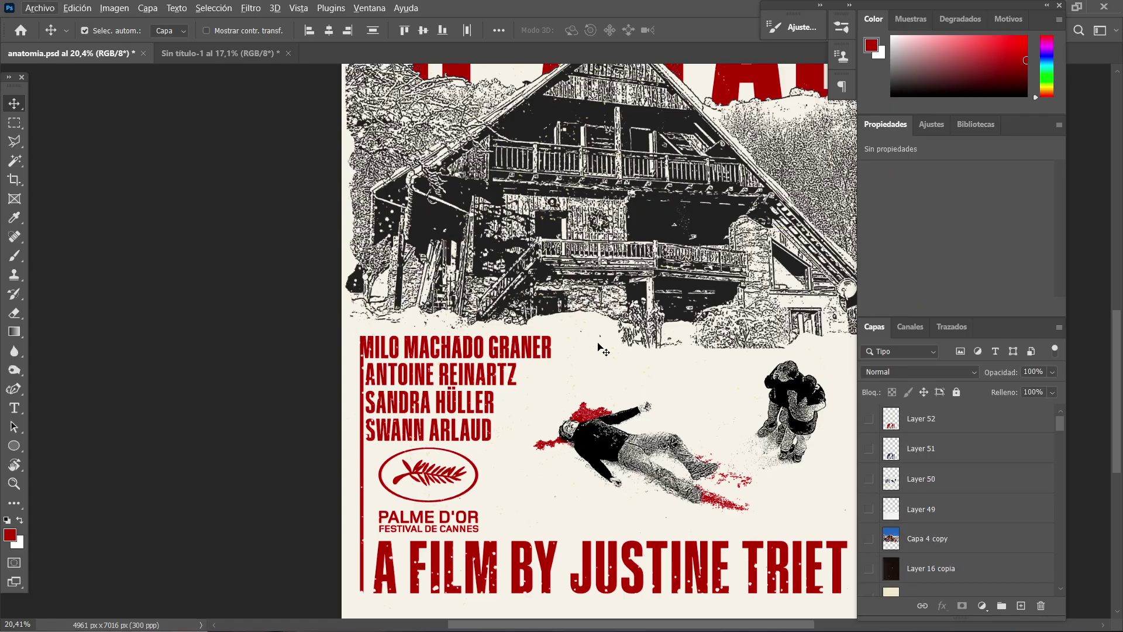
{"action": "scroll", "coordinate": [603, 350], "scroll_direction": "down", "scroll_amount": 3}
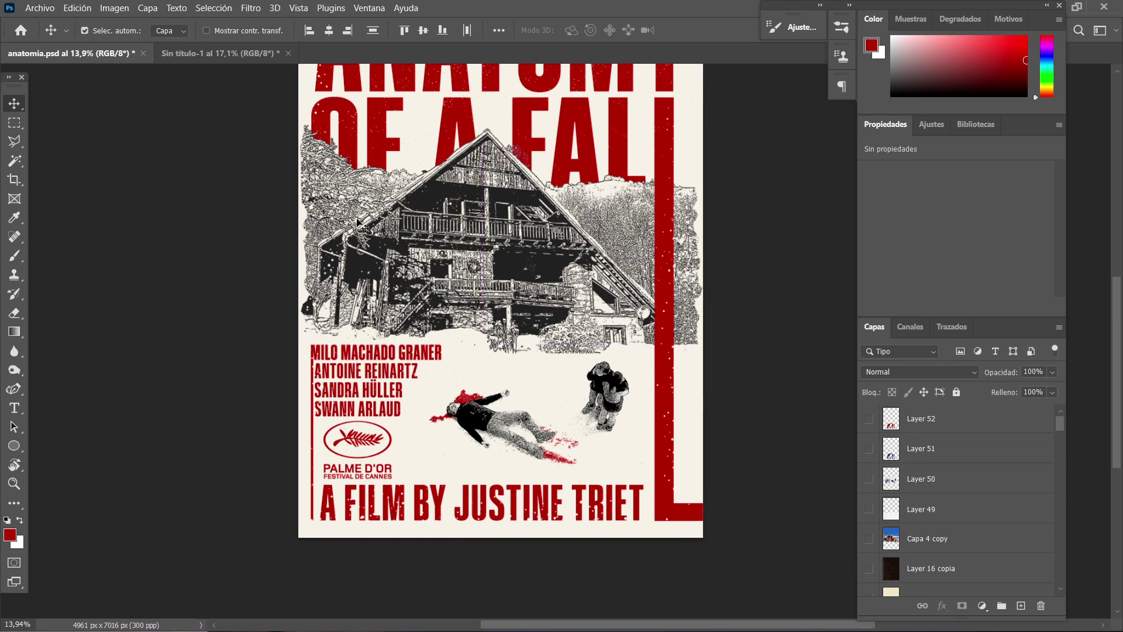
{"action": "left_click", "coordinate": [220, 53]}
{"action": "scroll", "coordinate": [711, 526], "scroll_direction": "down", "scroll_amount": 1}
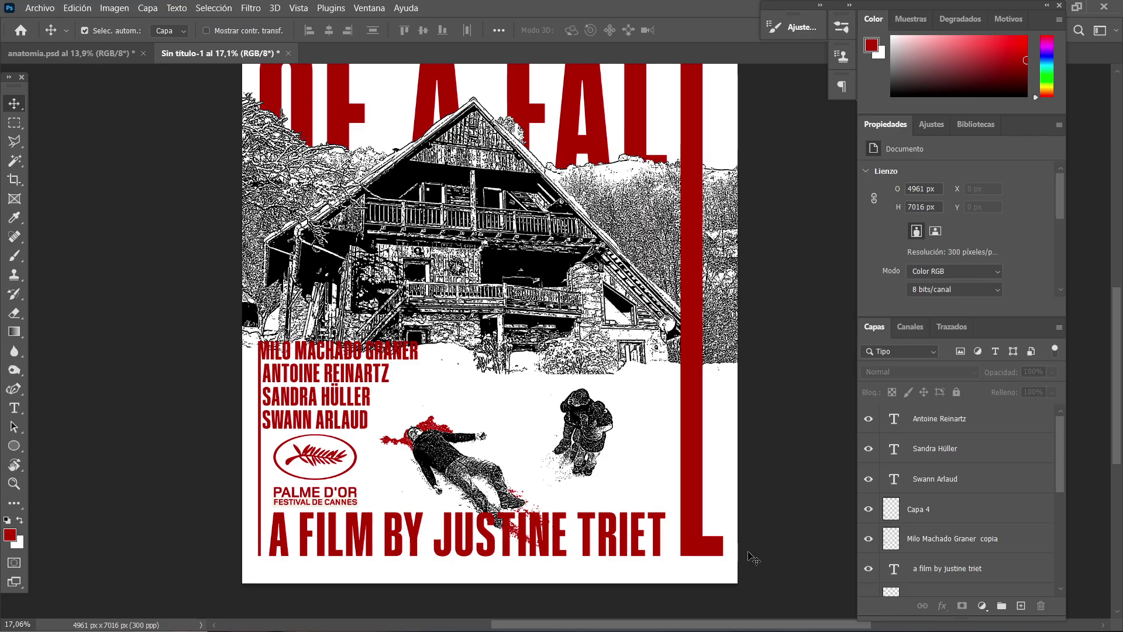
{"action": "left_click", "coordinate": [71, 54]}
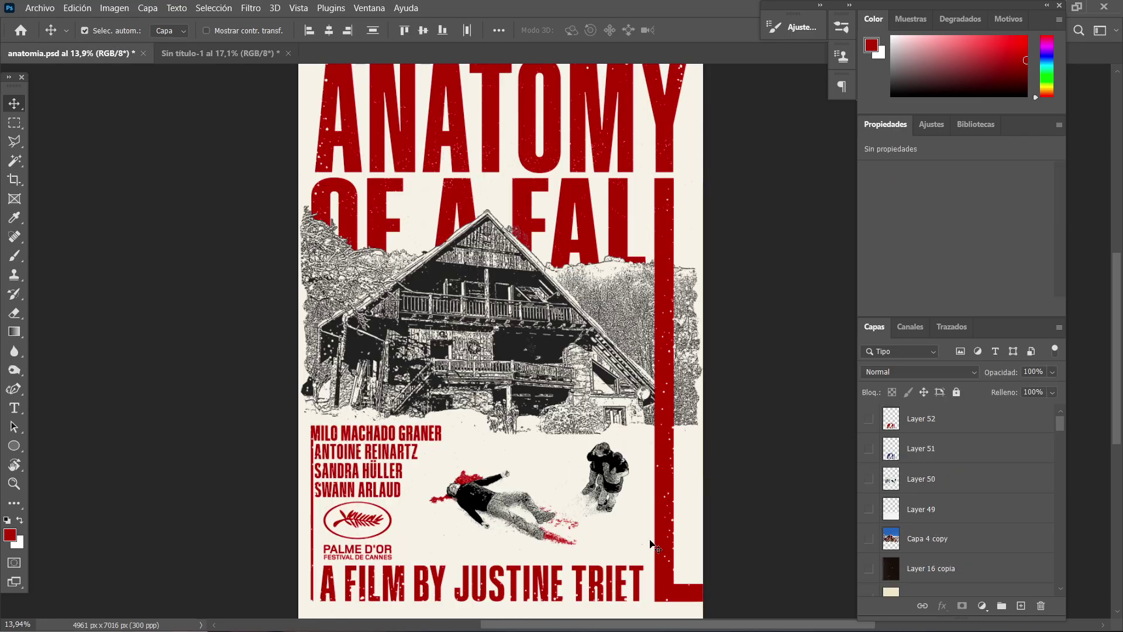
{"action": "scroll", "coordinate": [463, 507], "scroll_direction": "down", "scroll_amount": 1}
{"action": "scroll", "coordinate": [492, 380], "scroll_direction": "up", "scroll_amount": 1}
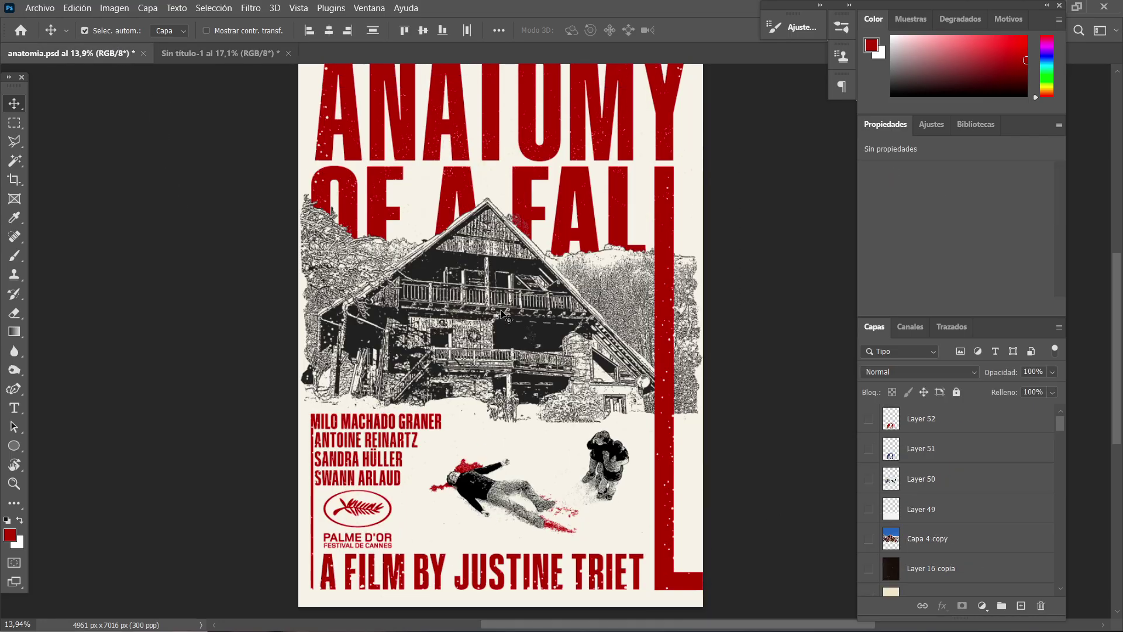
{"action": "scroll", "coordinate": [515, 321], "scroll_direction": "down", "scroll_amount": 1}
{"action": "scroll", "coordinate": [539, 269], "scroll_direction": "up", "scroll_amount": 1}
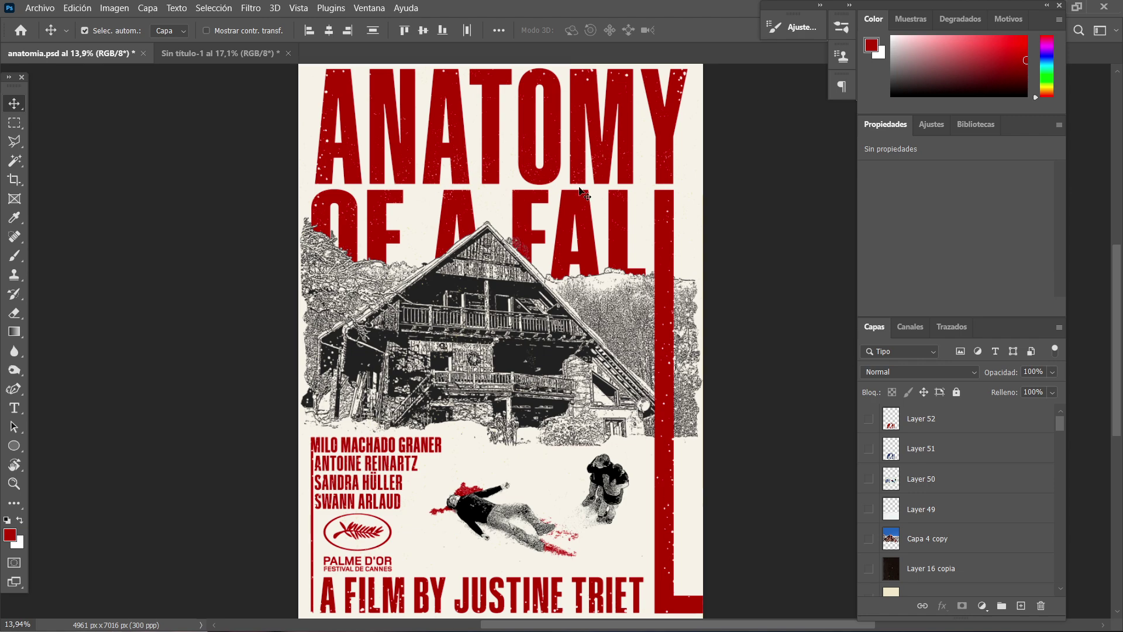
{"action": "left_click", "coordinate": [225, 48]}
{"action": "scroll", "coordinate": [593, 205], "scroll_direction": "up", "scroll_amount": 1}
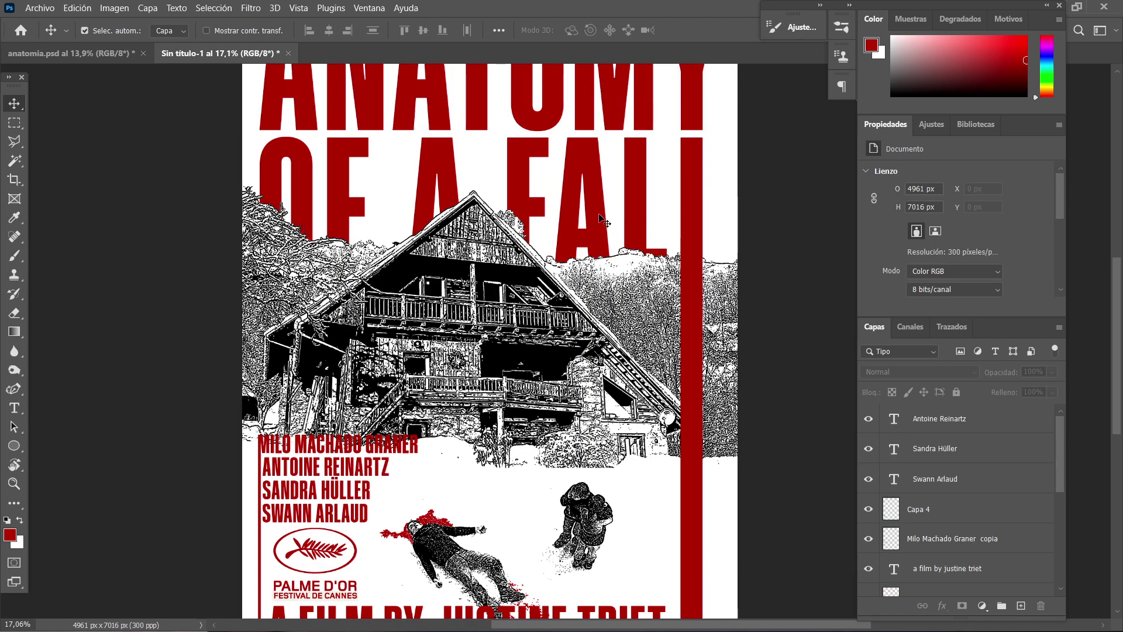
- Reduce the height of the OF A FALL title line from its lower edge and move the chalet up clear of the cast names
{"action": "left_click", "coordinate": [648, 200]}
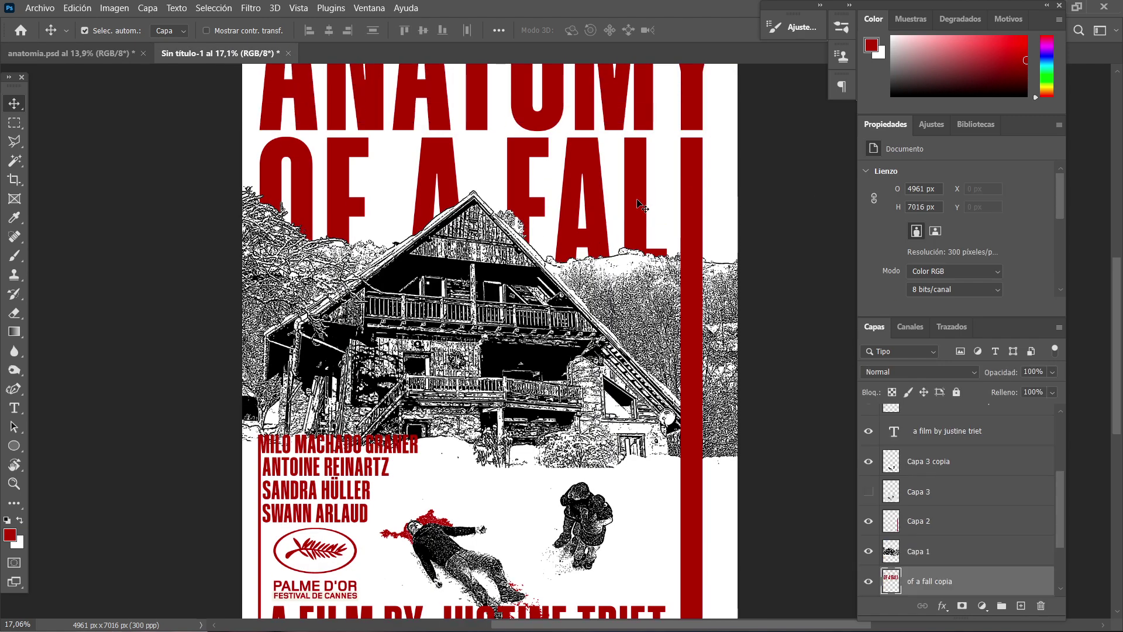
{"action": "key", "text": "ctrl+t"}
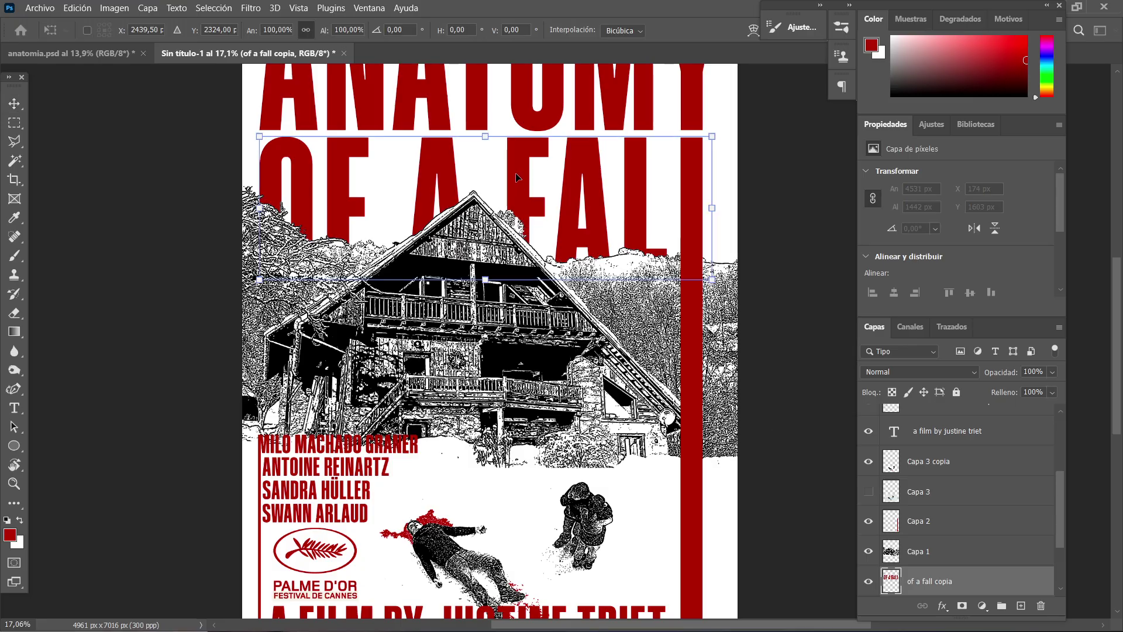
{"action": "left_click_drag", "start_coordinate": [486, 279], "coordinate": [484, 258]}
{"action": "key", "text": "Return"}
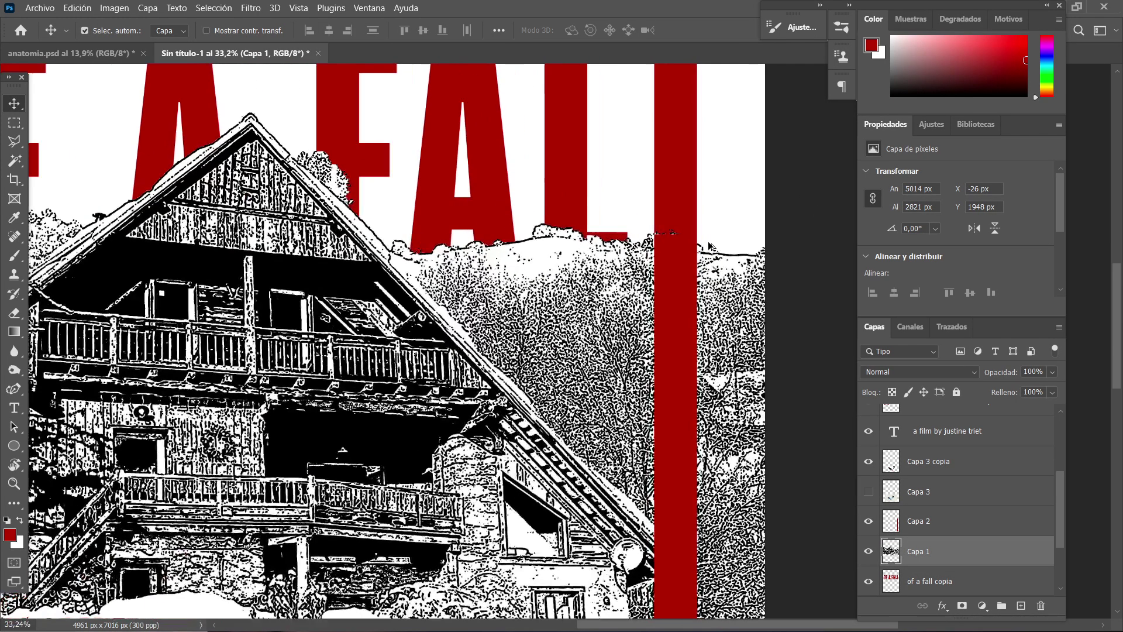
- Stretch the long L's lower piece on Capa 2 upward to a height of 4205 px so it covers the chalet's hill line
{"action": "scroll", "coordinate": [724, 238], "scroll_direction": "up", "scroll_amount": 5}
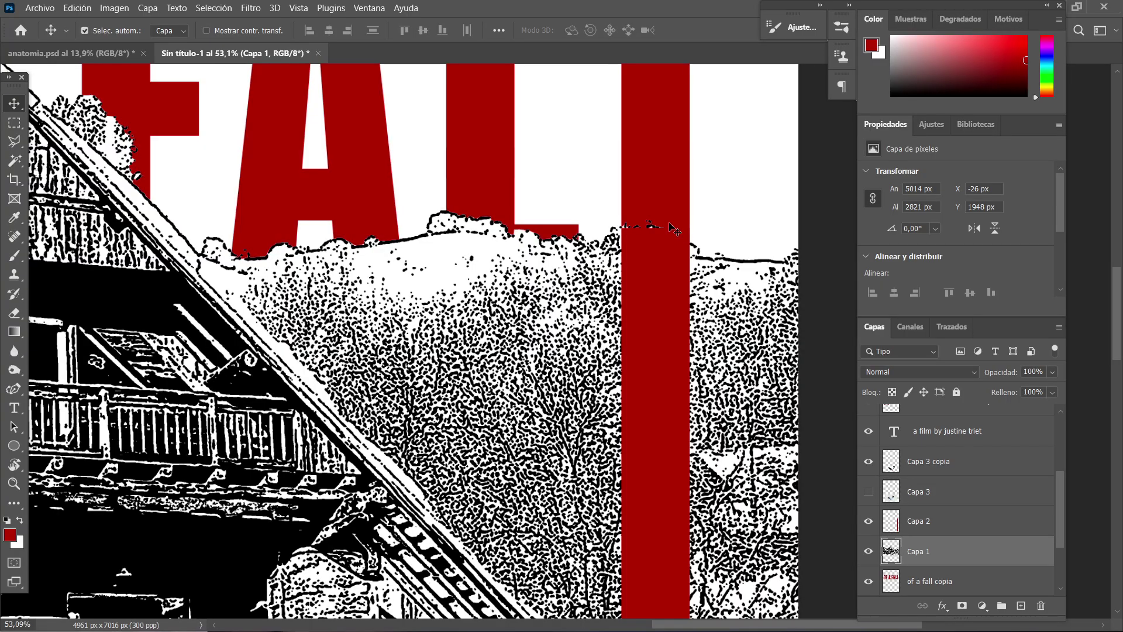
{"action": "left_click", "coordinate": [658, 255]}
{"action": "key", "text": "ctrl+t"}
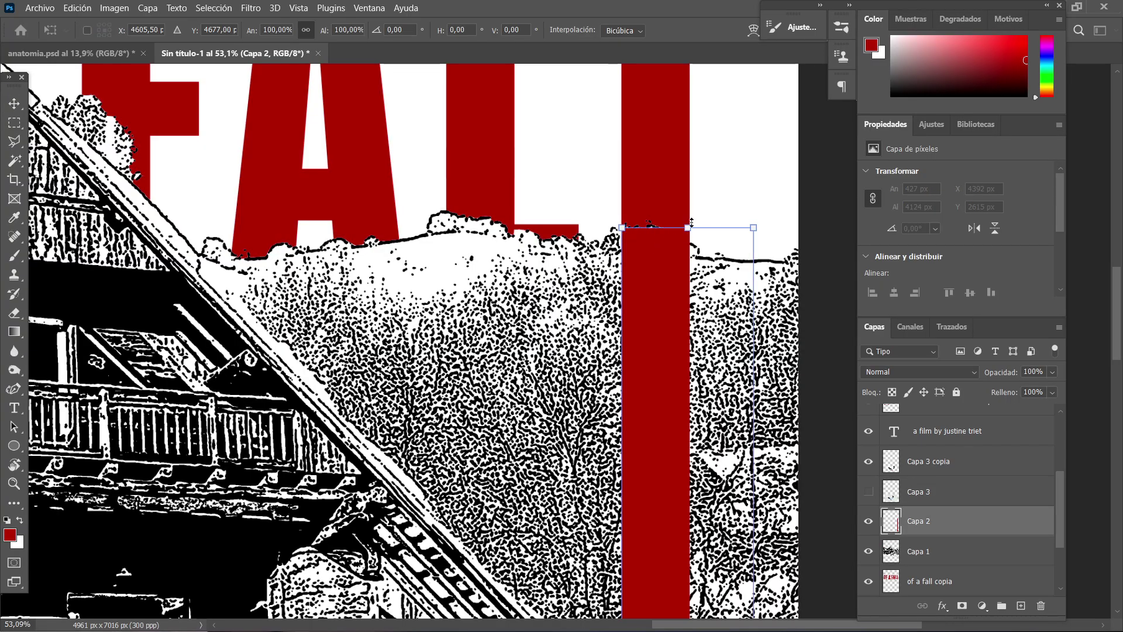
{"action": "left_click_drag", "start_coordinate": [691, 222], "coordinate": [692, 203]}
{"action": "key", "text": "Return"}
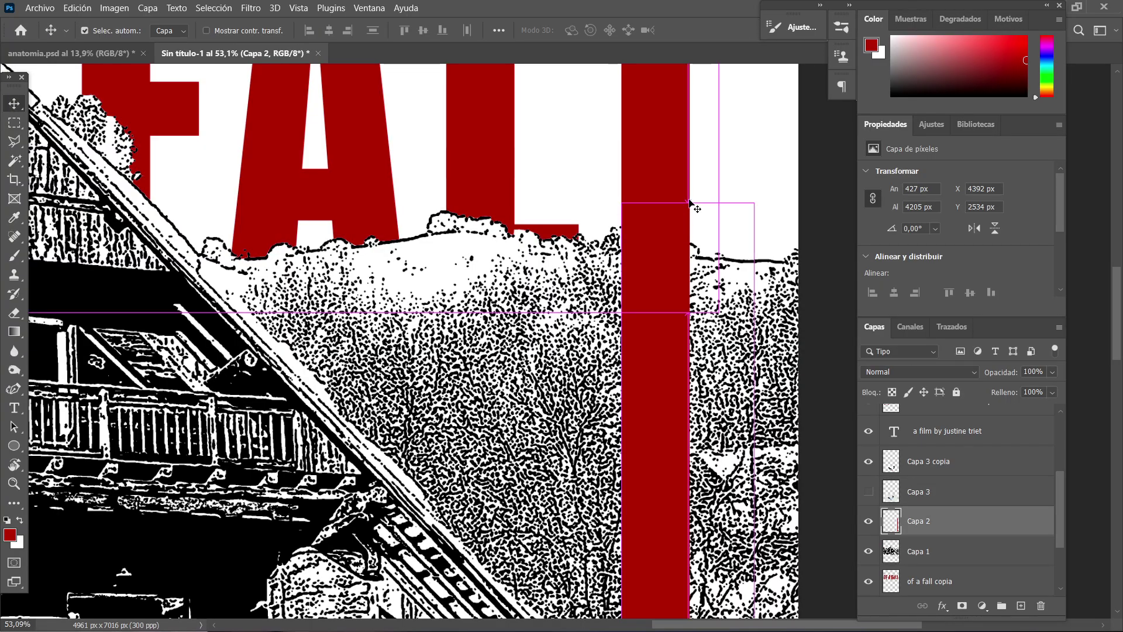
{"action": "scroll", "coordinate": [529, 251], "scroll_direction": "down", "scroll_amount": 5}
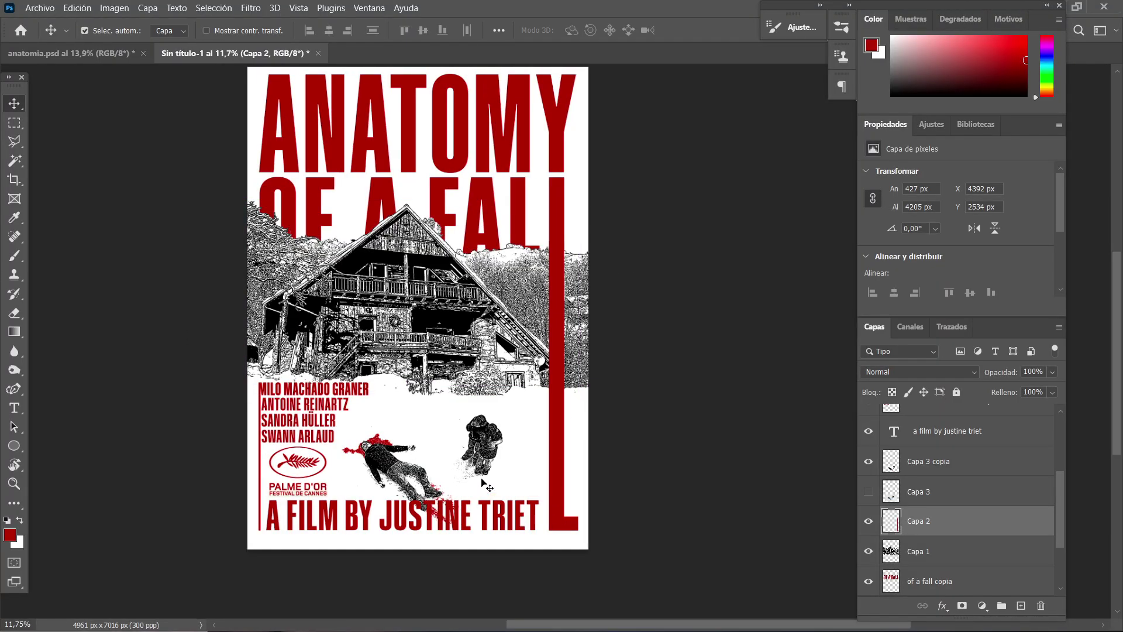
- Select the A FILM BY JUSTINE TRIET text layer, undo its slight shift, and locate the other credit layers above it
{"action": "scroll", "coordinate": [527, 544], "scroll_direction": "up", "scroll_amount": 3}
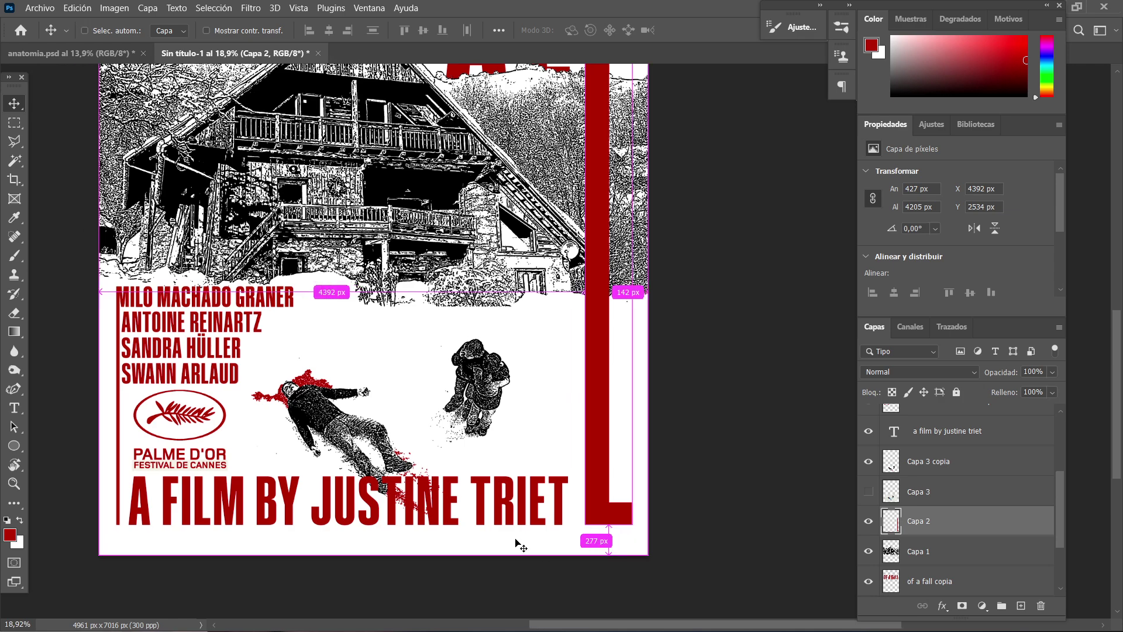
{"action": "left_click_drag", "start_coordinate": [448, 506], "coordinate": [443, 511]}
{"action": "key", "text": "ctrl+z"}
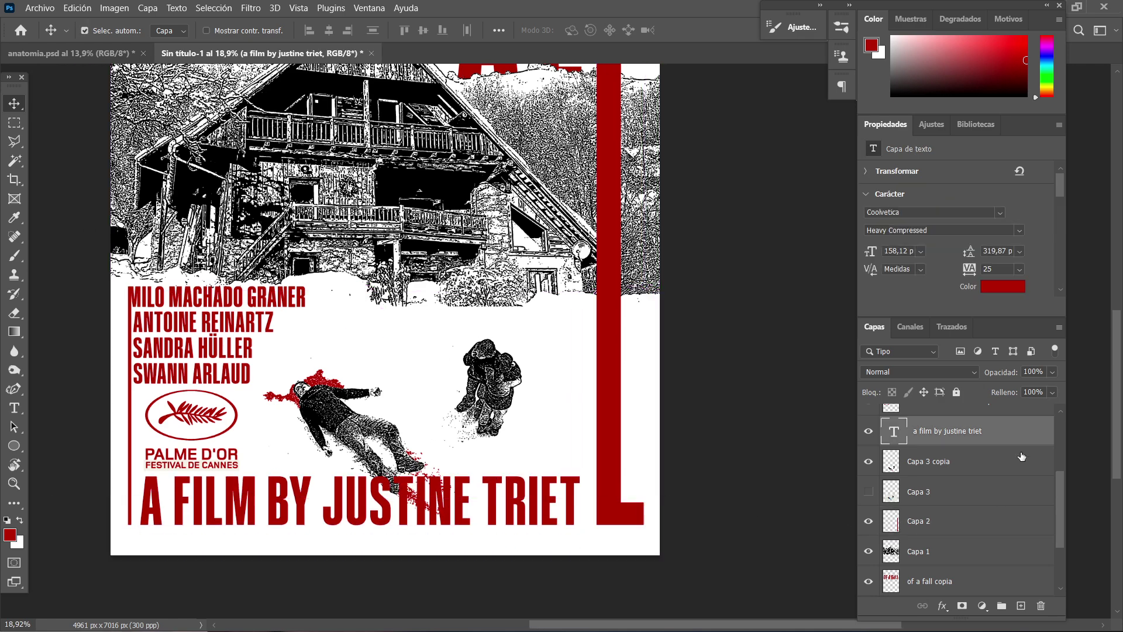
{"action": "scroll", "coordinate": [927, 454], "scroll_direction": "up", "scroll_amount": 2}
{"action": "scroll", "coordinate": [949, 484], "scroll_direction": "up", "scroll_amount": 1}
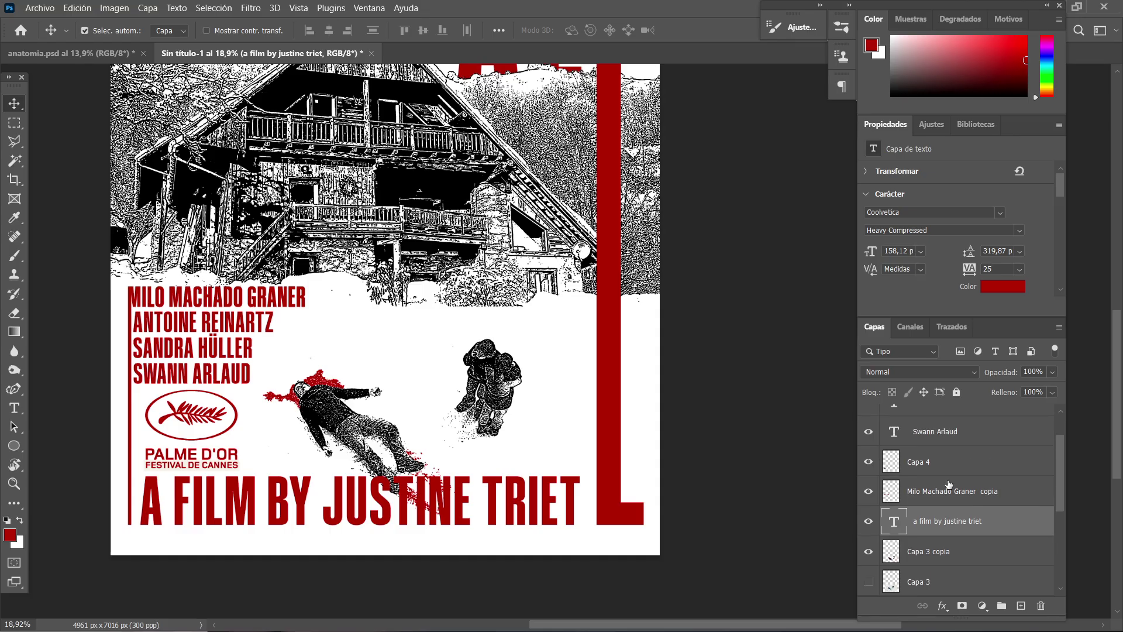
- Select the cast names, award logo, vertical line and director credit layers together and shift them down about 70 px
{"action": "scroll", "coordinate": [945, 503], "scroll_direction": "up", "scroll_amount": 2}
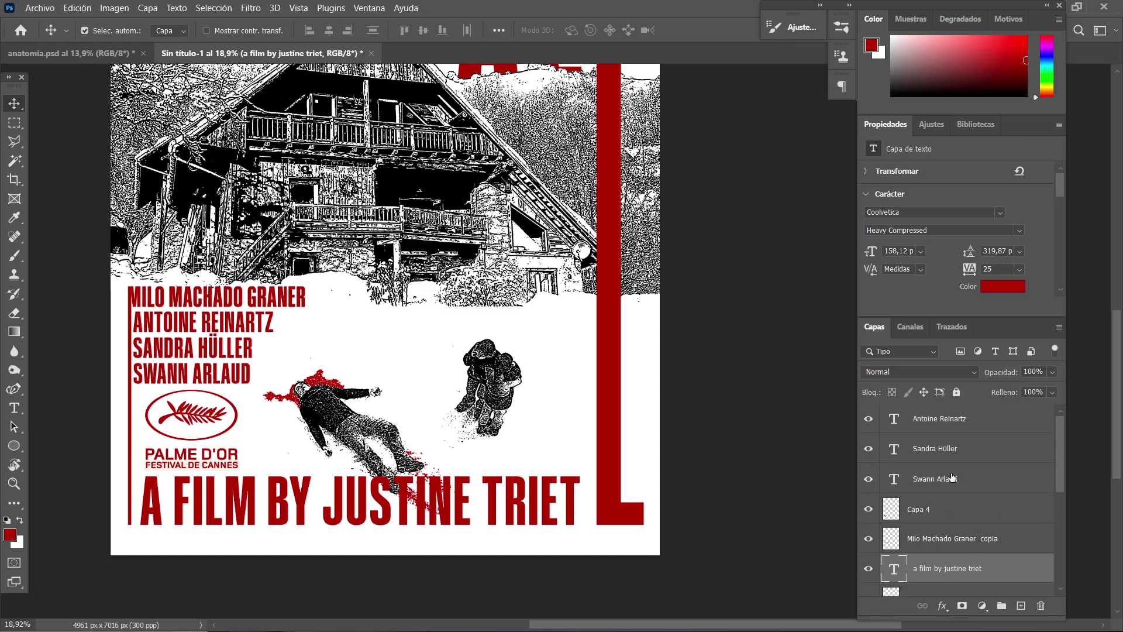
{"action": "left_click", "coordinate": [951, 423], "text": "shift"}
{"action": "key", "text": "ctrl+t"}
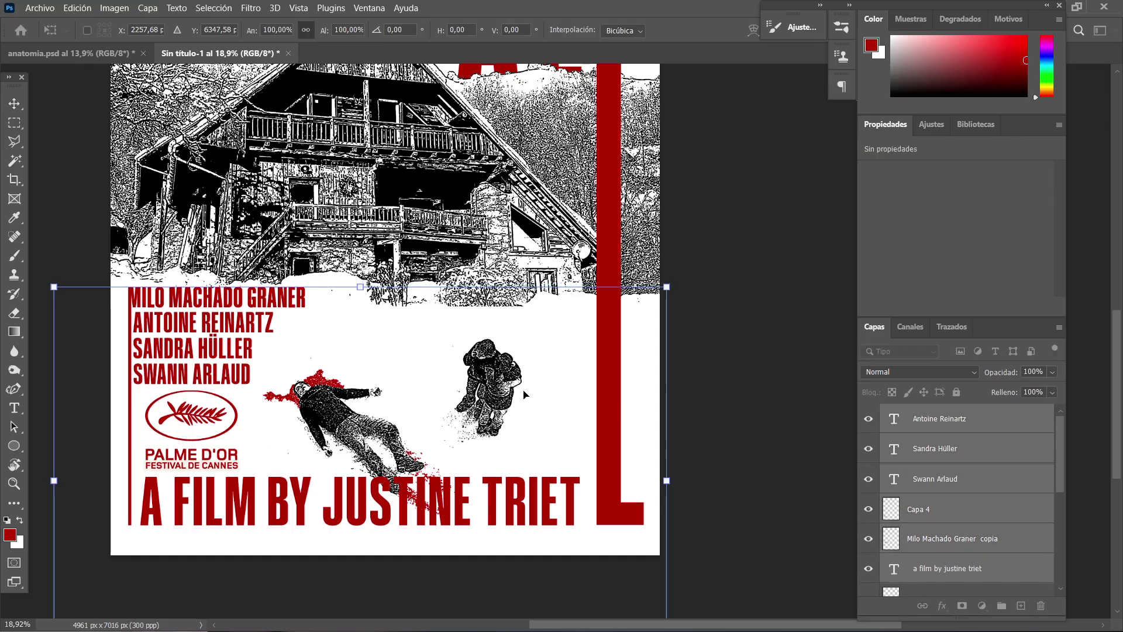
{"action": "key", "text": "Down"}
{"action": "key", "text": "Down"}
{"action": "key", "text": "Down"}
{"action": "key", "text": "Down"}
{"action": "key", "text": "Down"}
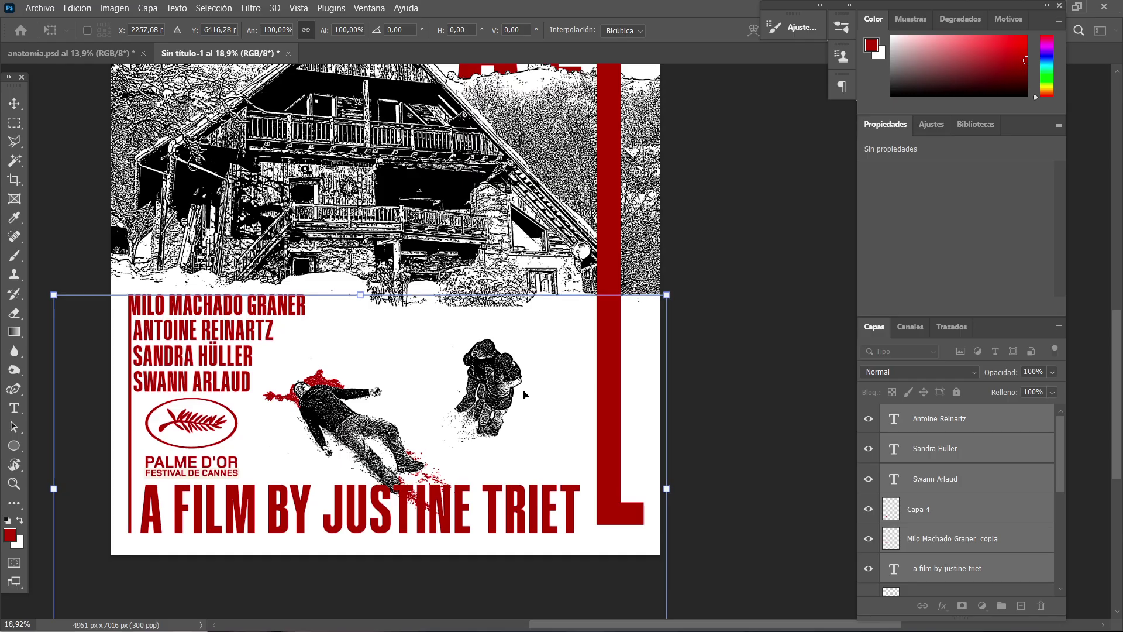
{"action": "key", "text": "Return"}
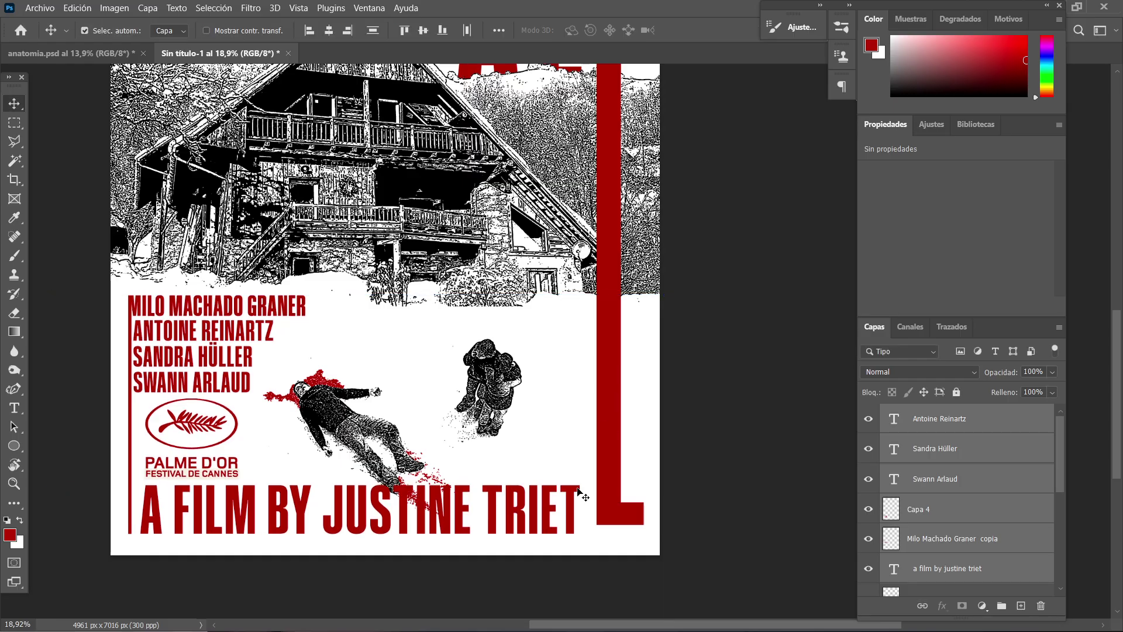
- Move the long red L layer (Capa 2) down about 81 px, aligning its foot with the director credit's baseline
{"action": "left_click", "coordinate": [611, 507]}
{"action": "scroll", "coordinate": [600, 436], "scroll_direction": "down", "scroll_amount": 1}
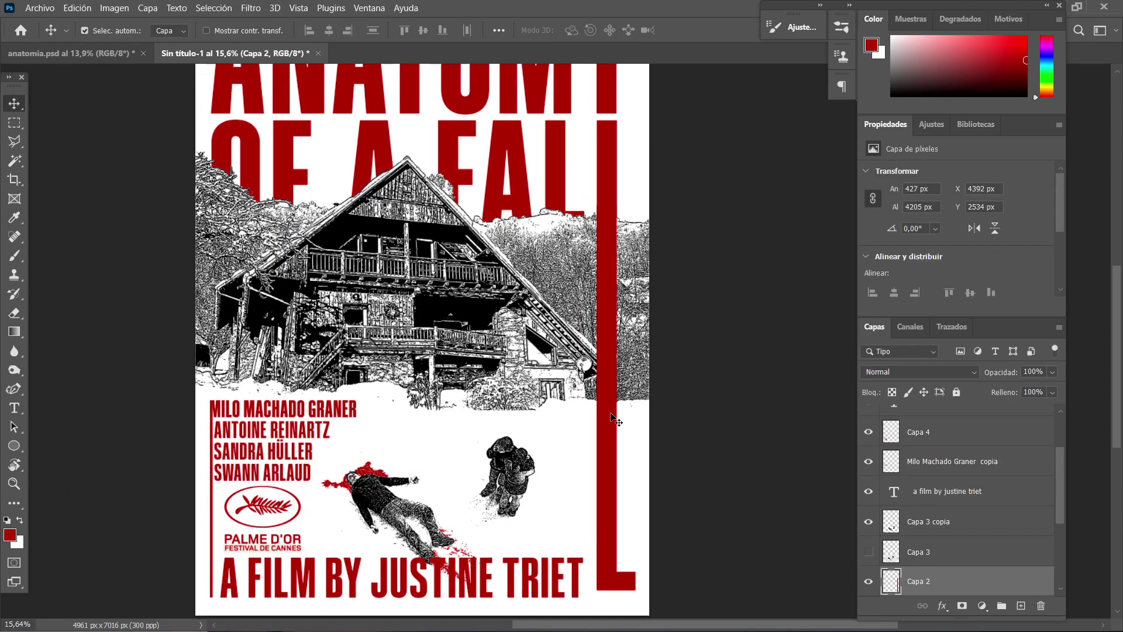
{"action": "left_click_drag", "start_coordinate": [612, 267], "coordinate": [613, 272]}
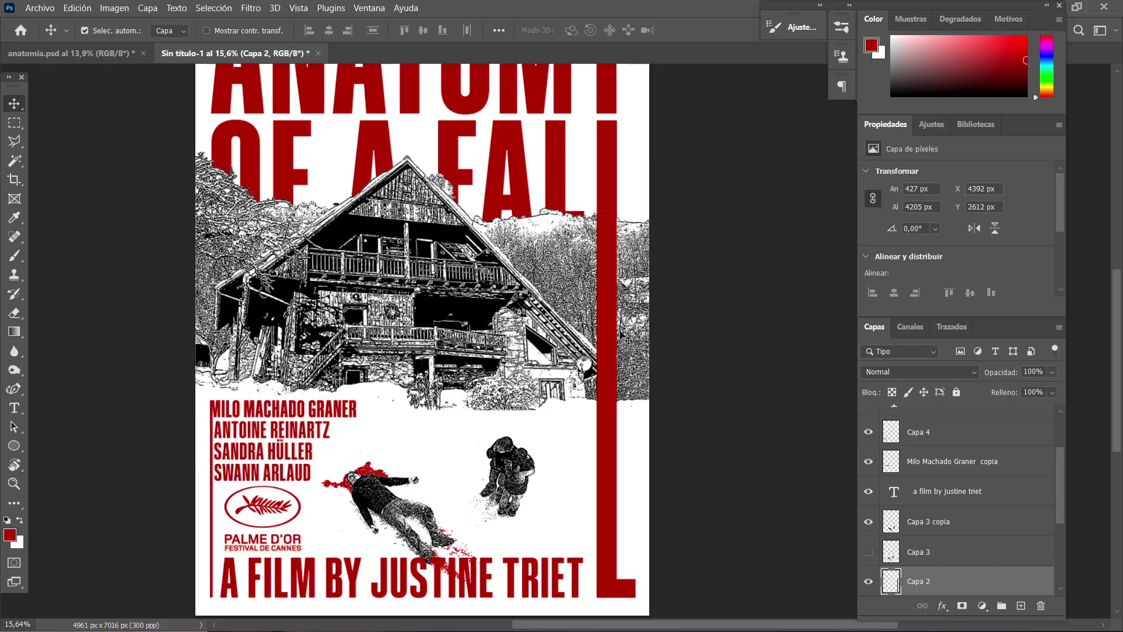
{"action": "scroll", "coordinate": [594, 577], "scroll_direction": "up", "scroll_amount": 5}
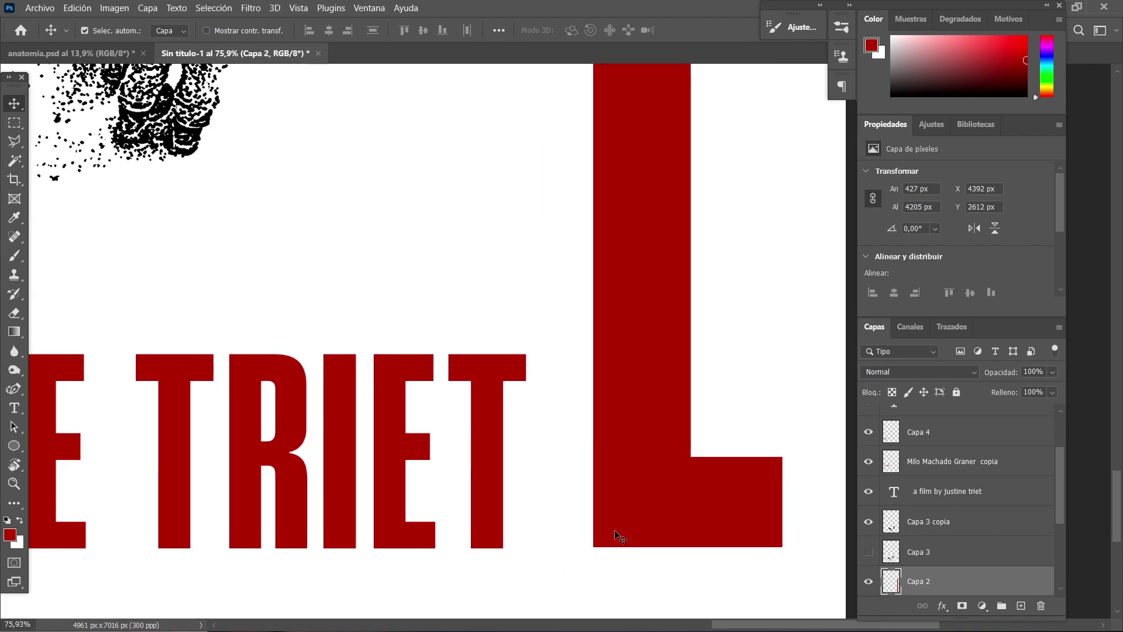
{"action": "left_click_drag", "start_coordinate": [619, 535], "coordinate": [619, 536]}
{"action": "scroll", "coordinate": [627, 418], "scroll_direction": "down", "scroll_amount": 5}
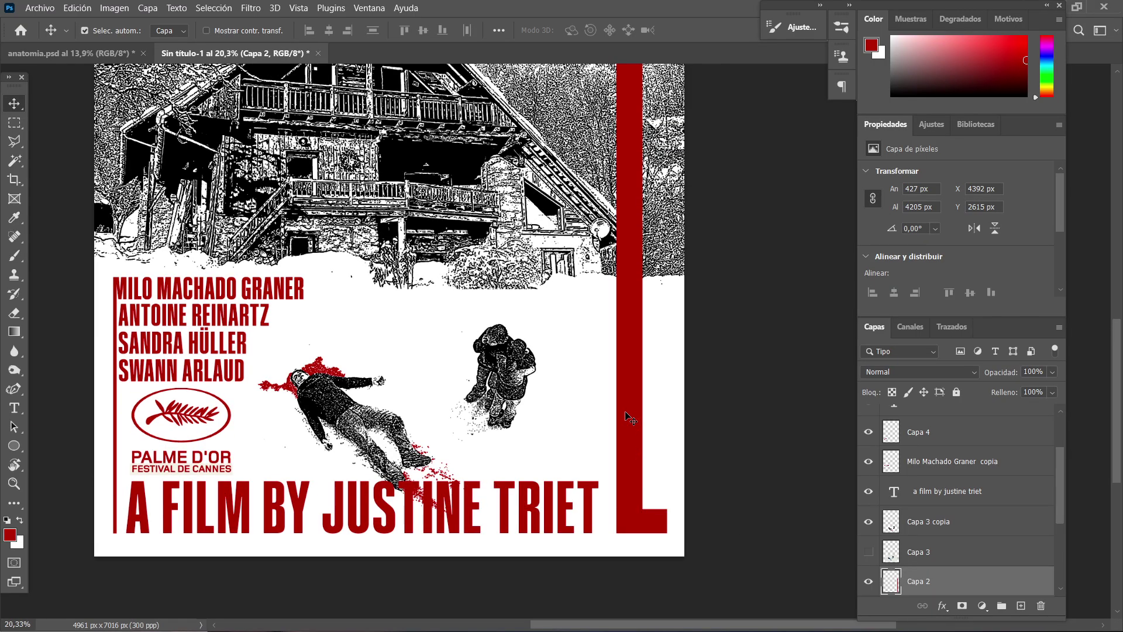
- Stretch the long red L upward from its top edge to a height of about 4288 px, overlapping the title letter
{"action": "scroll", "coordinate": [627, 419], "scroll_direction": "up", "scroll_amount": 2}
{"action": "scroll", "coordinate": [629, 375], "scroll_direction": "up", "scroll_amount": 4}
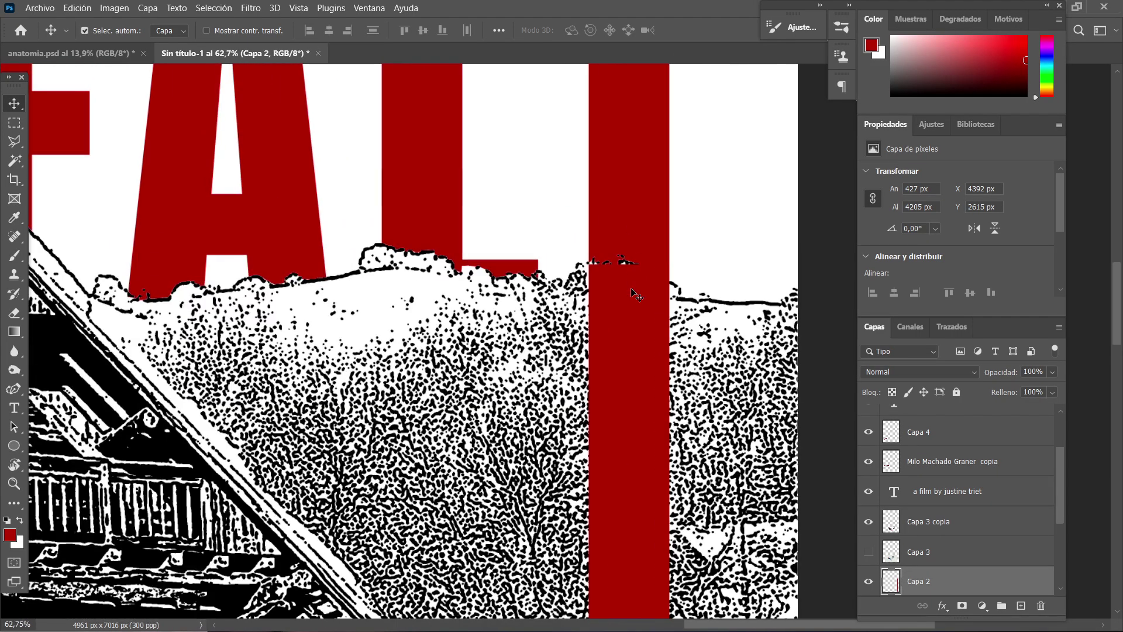
{"action": "key", "text": "ctrl+t"}
{"action": "left_click_drag", "start_coordinate": [668, 266], "coordinate": [668, 236]}
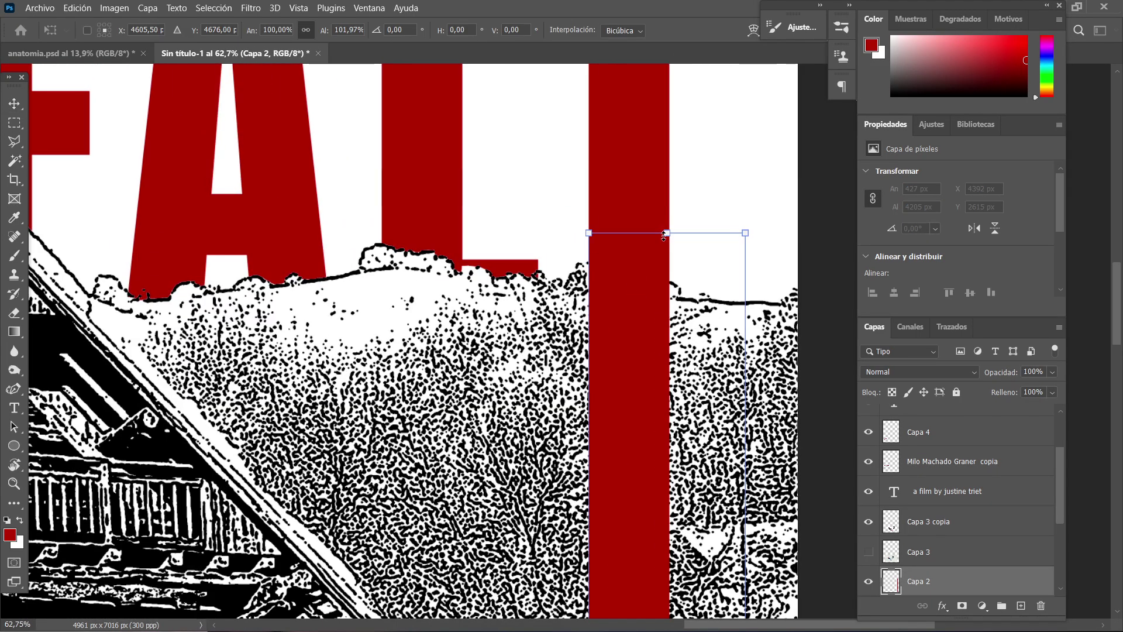
{"action": "key", "text": "Return"}
{"action": "scroll", "coordinate": [667, 236], "scroll_direction": "down", "scroll_amount": 3}
{"action": "scroll", "coordinate": [523, 436], "scroll_direction": "down", "scroll_amount": 3}
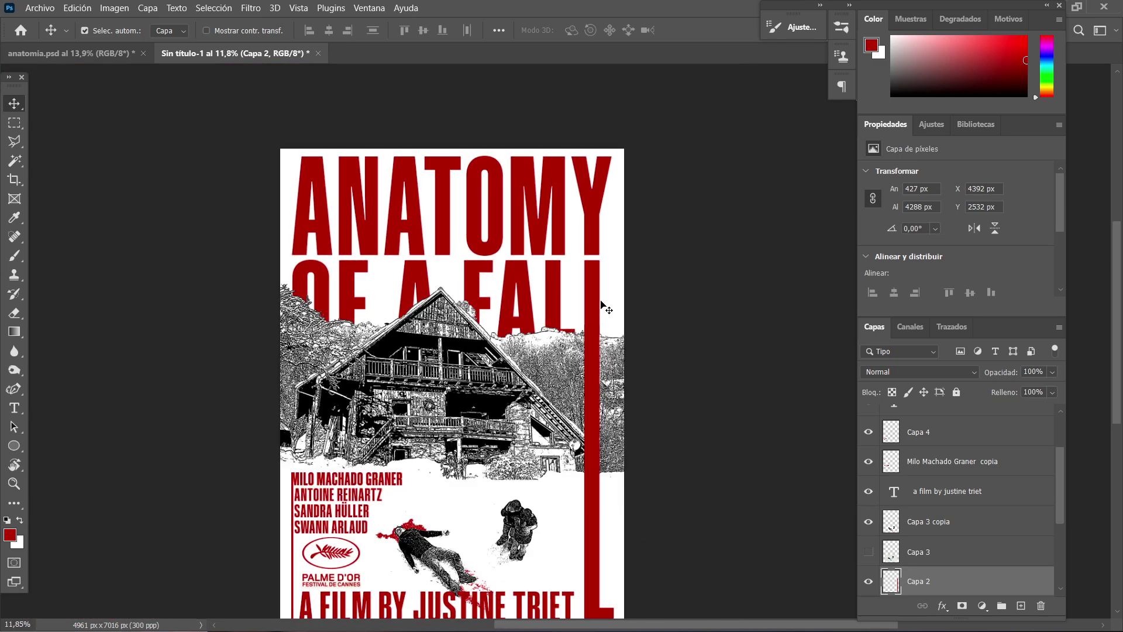
- Compare the figures with the anatomia.psd poster and move their layer (Capa 3 copia) up about 227 px
{"action": "scroll", "coordinate": [509, 427], "scroll_direction": "down", "scroll_amount": 2}
{"action": "scroll", "coordinate": [509, 427], "scroll_direction": "up", "scroll_amount": 3}
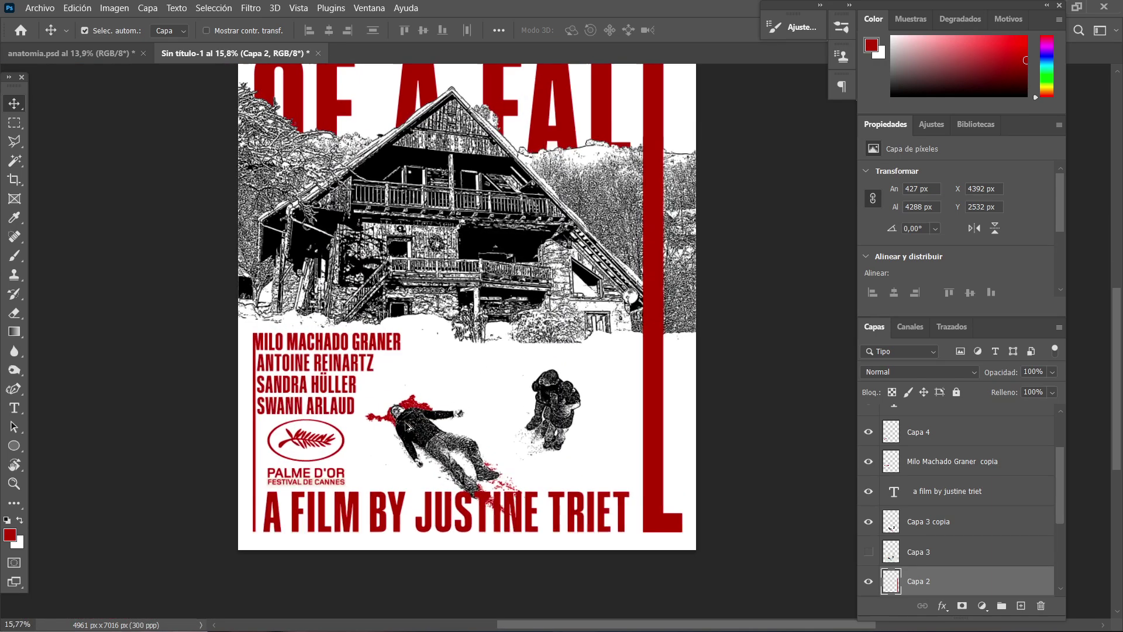
{"action": "left_click", "coordinate": [417, 436]}
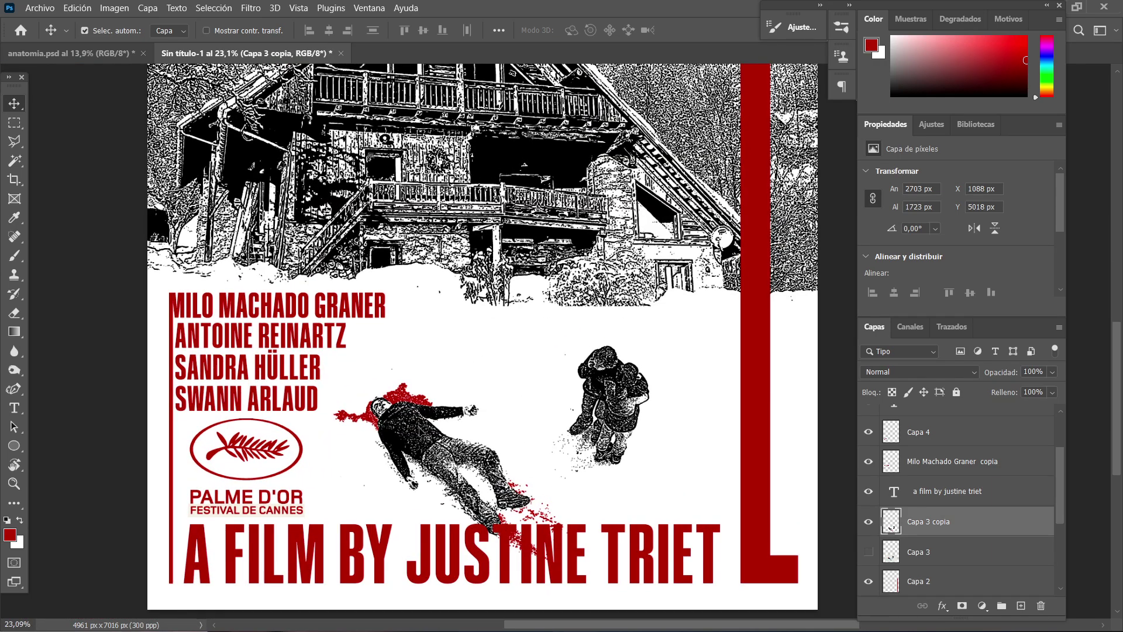
{"action": "left_click", "coordinate": [14, 141]}
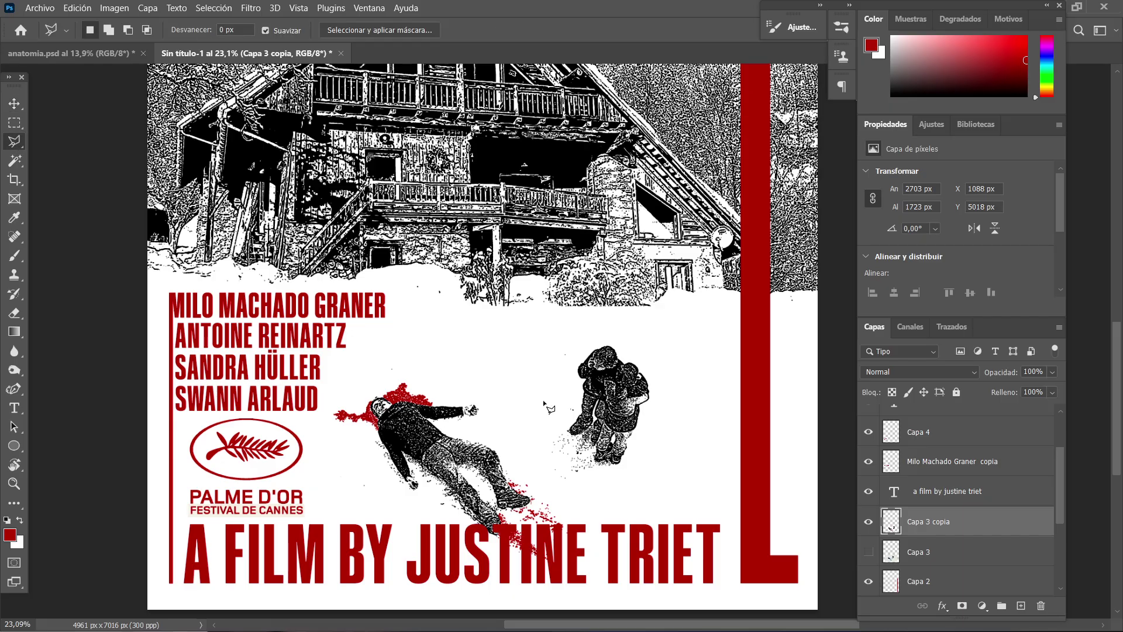
{"action": "left_click", "coordinate": [14, 104]}
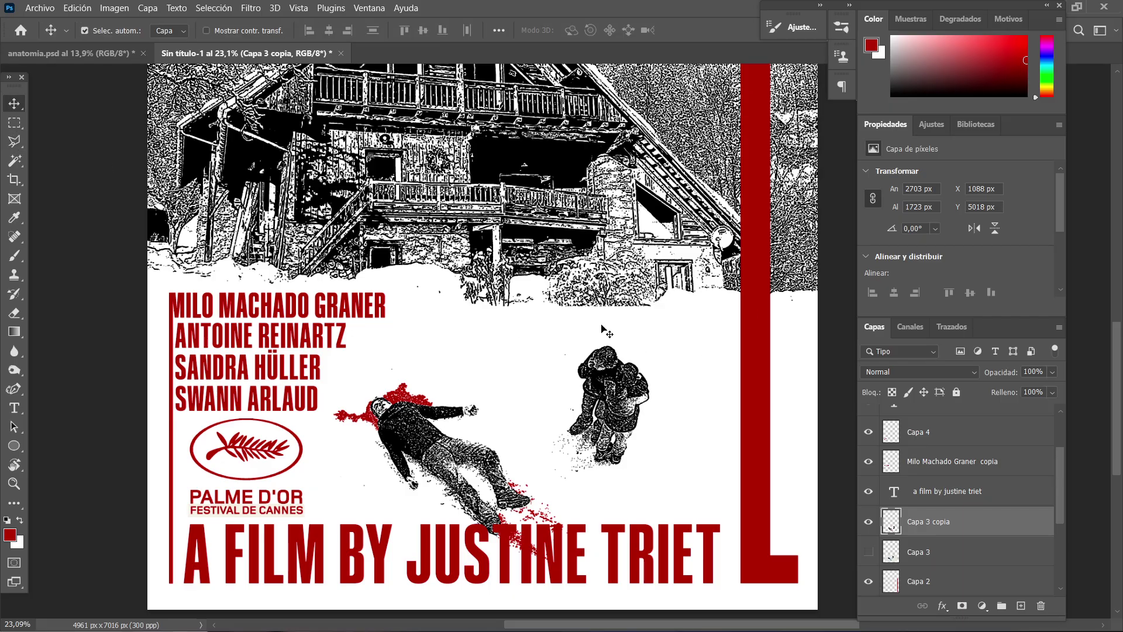
{"action": "left_click", "coordinate": [73, 53]}
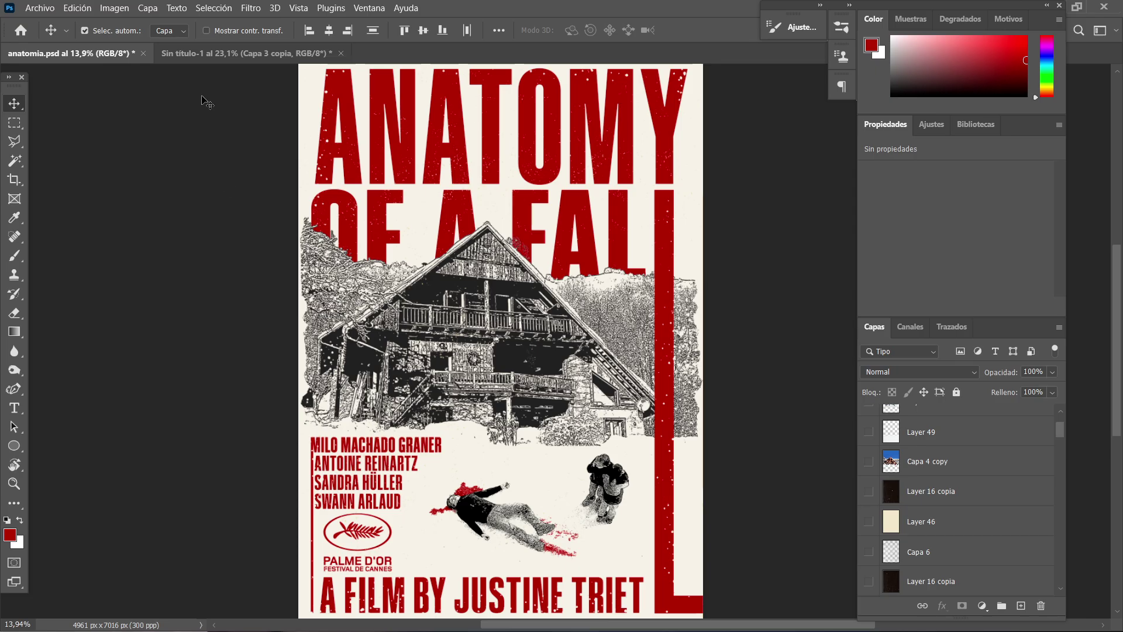
{"action": "left_click", "coordinate": [217, 54]}
{"action": "left_click_drag", "start_coordinate": [603, 396], "coordinate": [605, 365]}
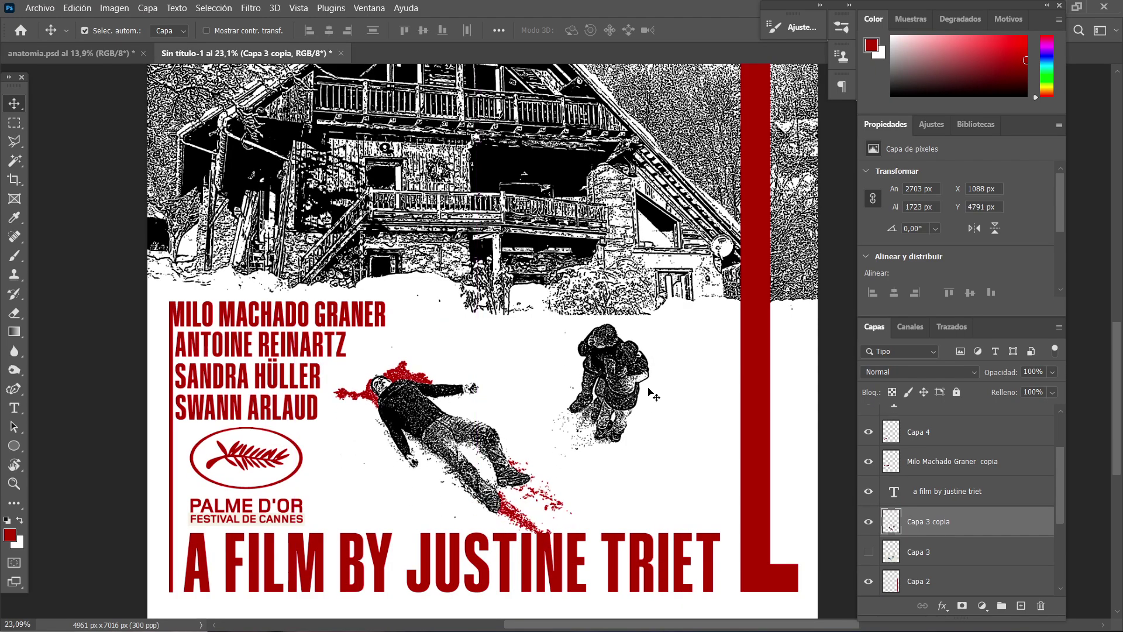
- Outline the lying body and its blood stains with a closed Polygonal Lasso selection
{"action": "left_click", "coordinate": [14, 141]}
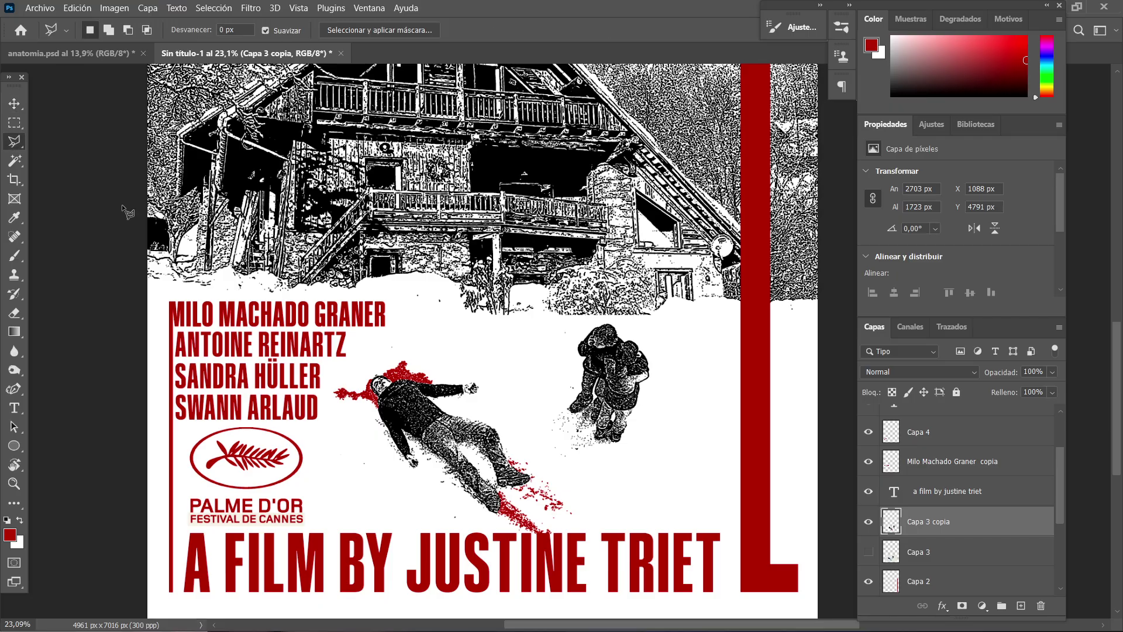
{"action": "left_click", "coordinate": [336, 384]}
{"action": "left_click", "coordinate": [326, 410]}
{"action": "left_click", "coordinate": [407, 498]}
{"action": "left_click", "coordinate": [558, 549]}
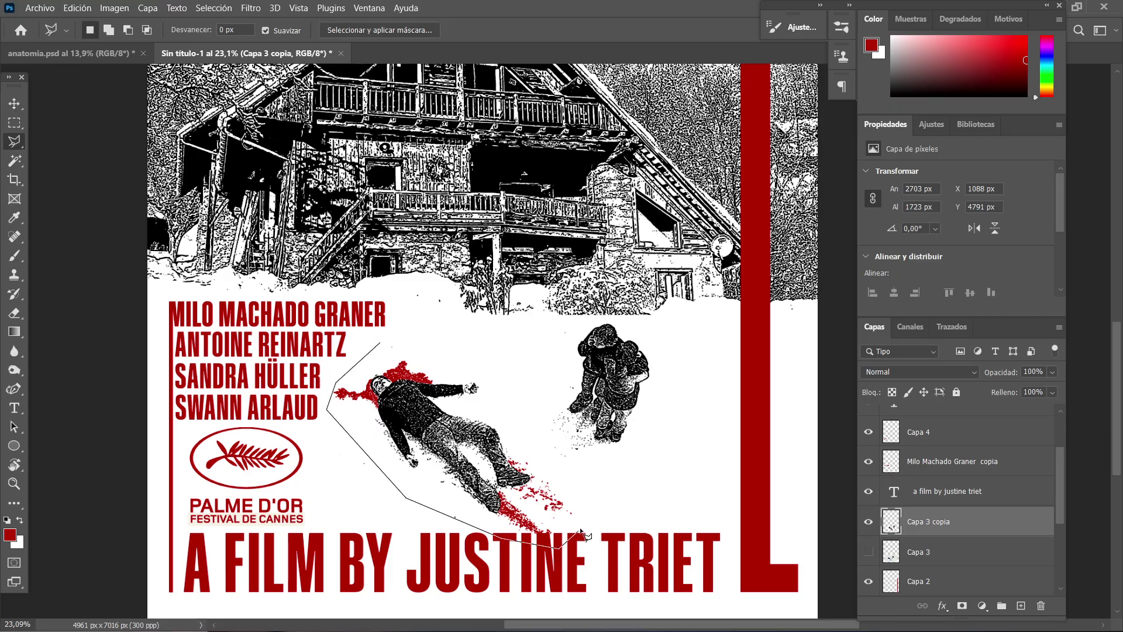
{"action": "left_click", "coordinate": [582, 525]}
{"action": "left_click", "coordinate": [582, 496]}
{"action": "left_click", "coordinate": [499, 387]}
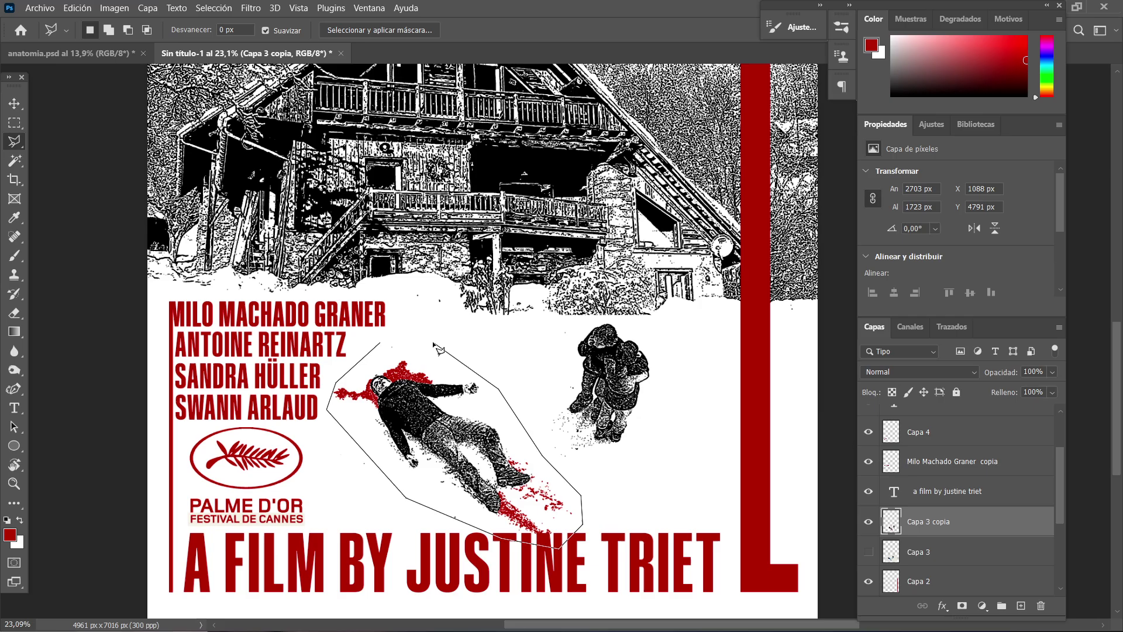
{"action": "left_click", "coordinate": [400, 341]}
{"action": "left_click", "coordinate": [382, 342]}
- Move the selected body up about 131 px and slightly left, clear of the director credit, and deselect it
{"action": "key", "text": "ctrl+t"}
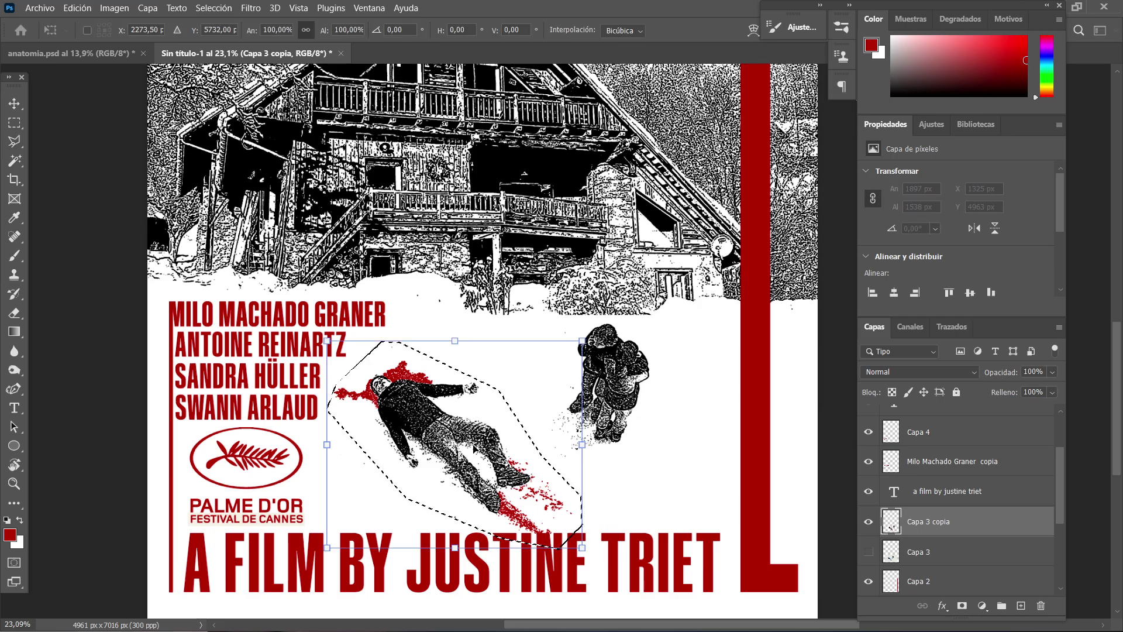
{"action": "left_click_drag", "start_coordinate": [477, 450], "coordinate": [475, 433]}
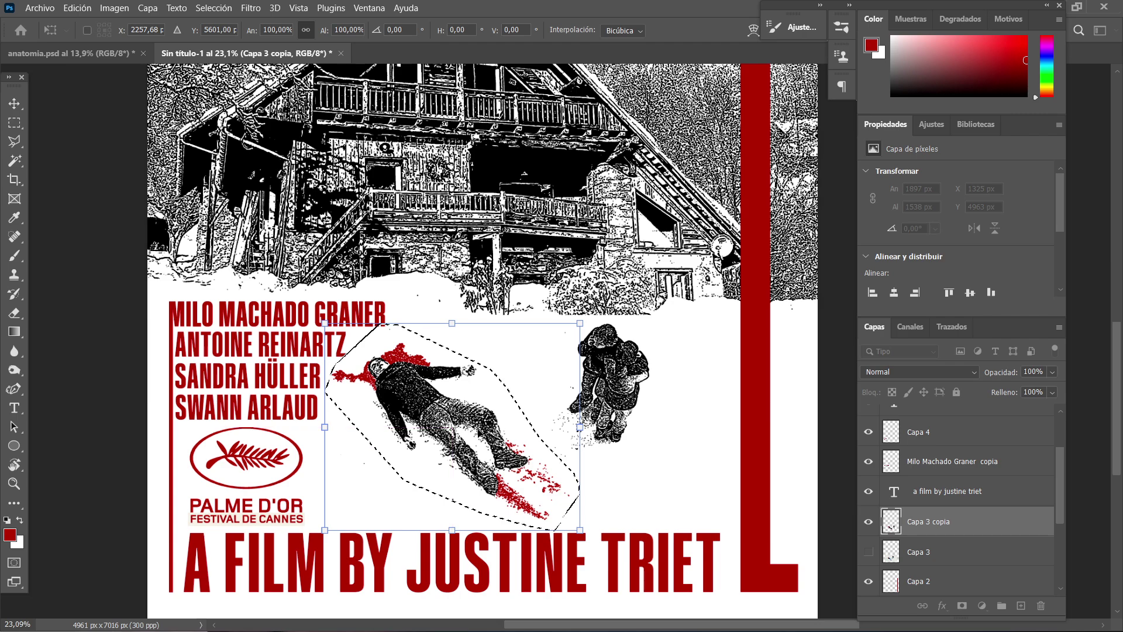
{"action": "key", "text": "Return"}
{"action": "key", "text": "ctrl+d"}
{"action": "scroll", "coordinate": [511, 430], "scroll_direction": "down", "scroll_amount": 7}
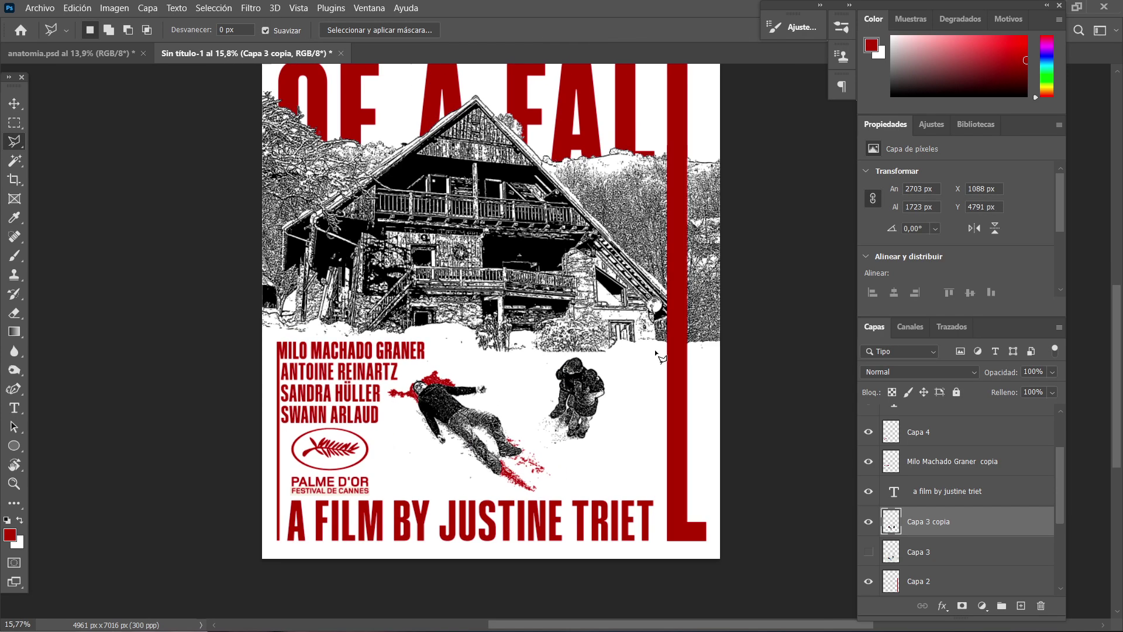
- Check the anatomia.psd poster again and shift the whole figures layer 173 px to the right
{"action": "scroll", "coordinate": [586, 396], "scroll_direction": "up", "scroll_amount": 1}
{"action": "left_click", "coordinate": [44, 54]}
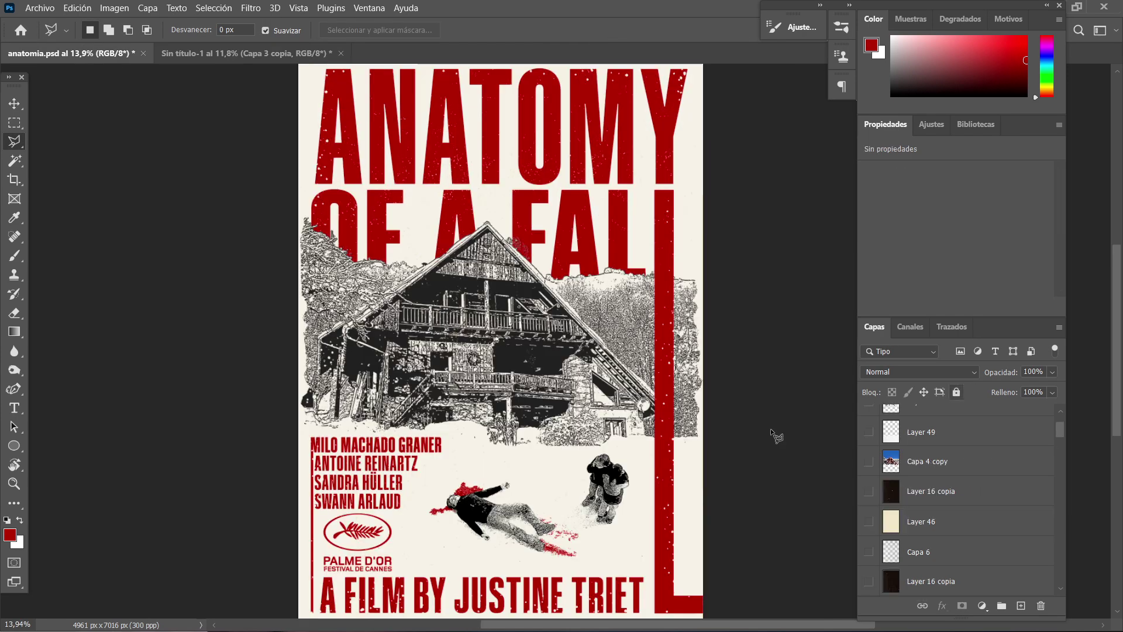
{"action": "left_click", "coordinate": [237, 53]}
{"action": "scroll", "coordinate": [715, 471], "scroll_direction": "up", "scroll_amount": 2}
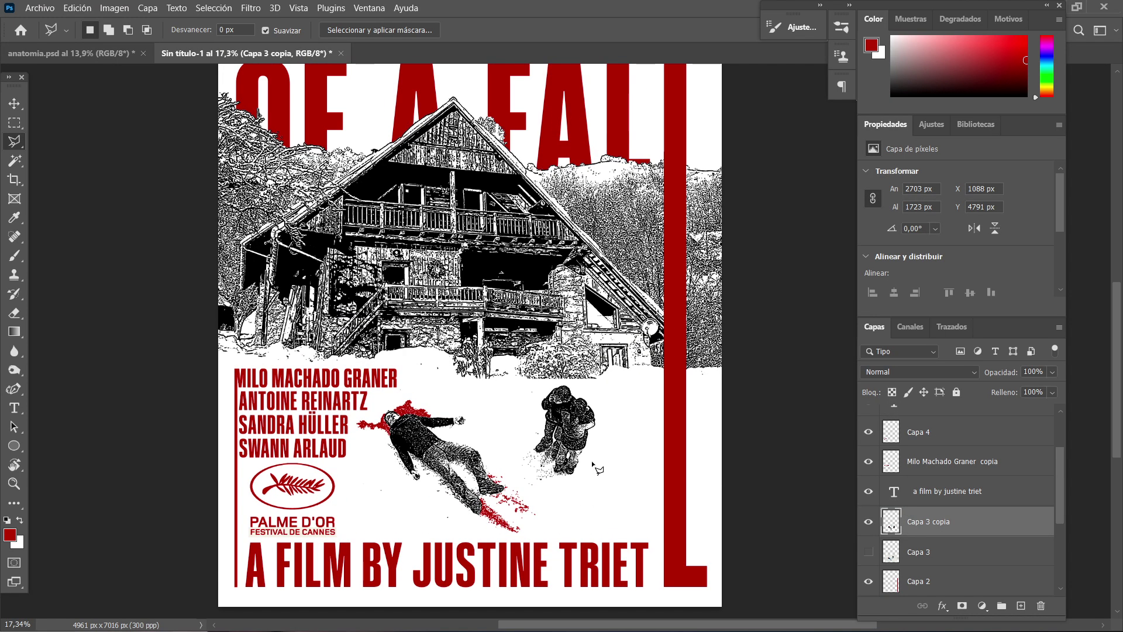
{"action": "left_click_drag", "start_coordinate": [528, 450], "coordinate": [545, 449]}
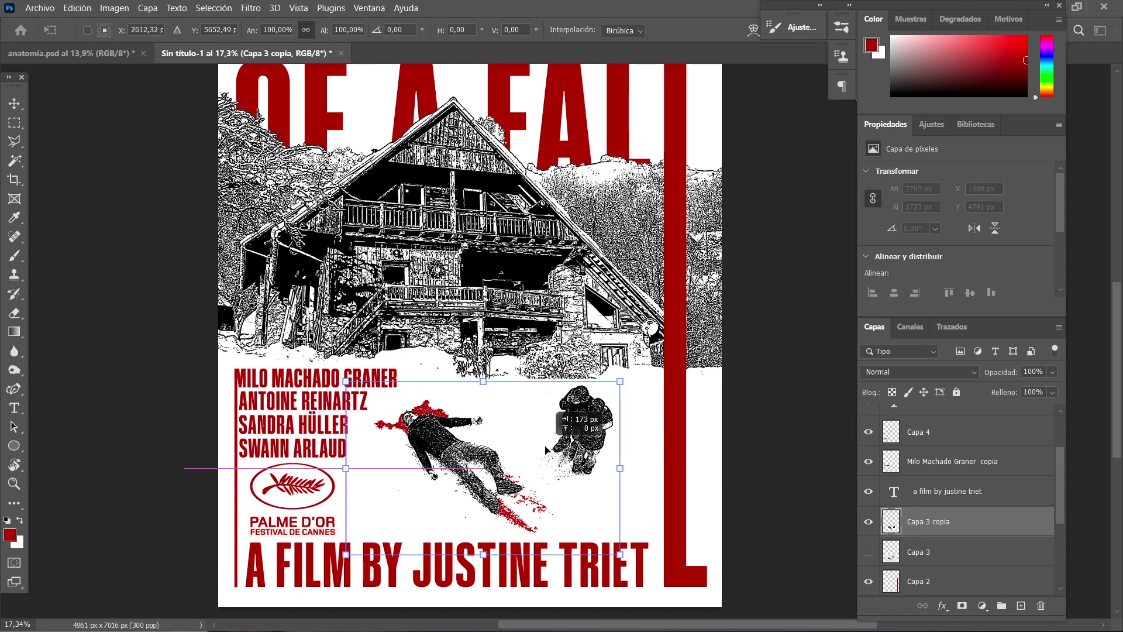
{"action": "key", "text": "Return"}
{"action": "scroll", "coordinate": [572, 428], "scroll_direction": "down", "scroll_amount": 3}
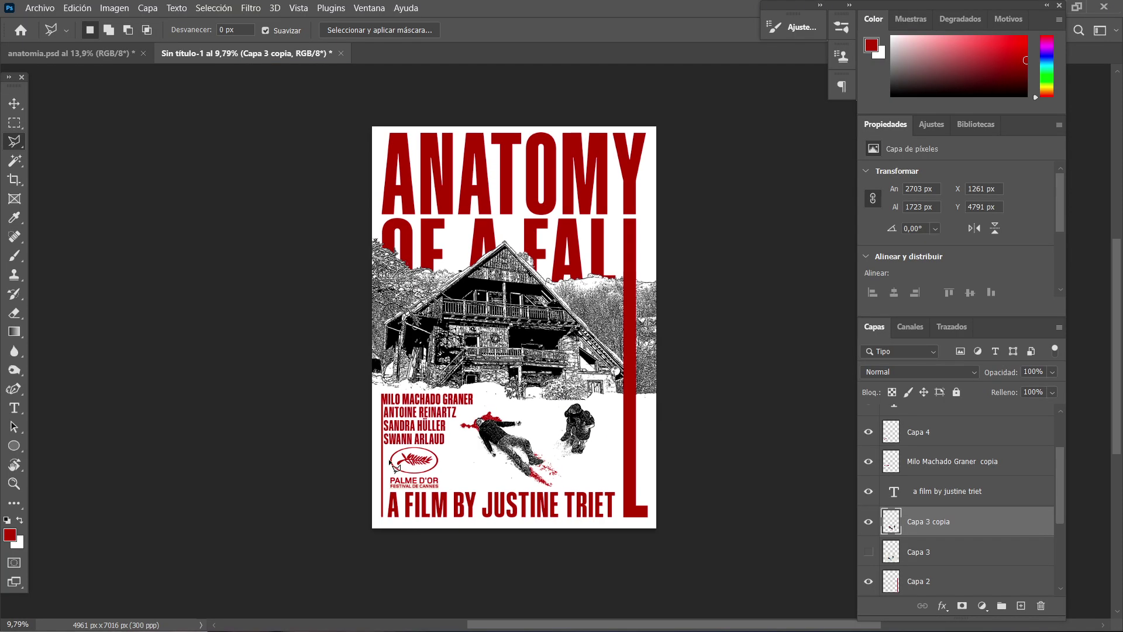
- Sample the cream paper colour from the anatomia.psd poster as the foreground colour and return to the Sin título-1 document
{"action": "scroll", "coordinate": [402, 486], "scroll_direction": "up", "scroll_amount": 9}
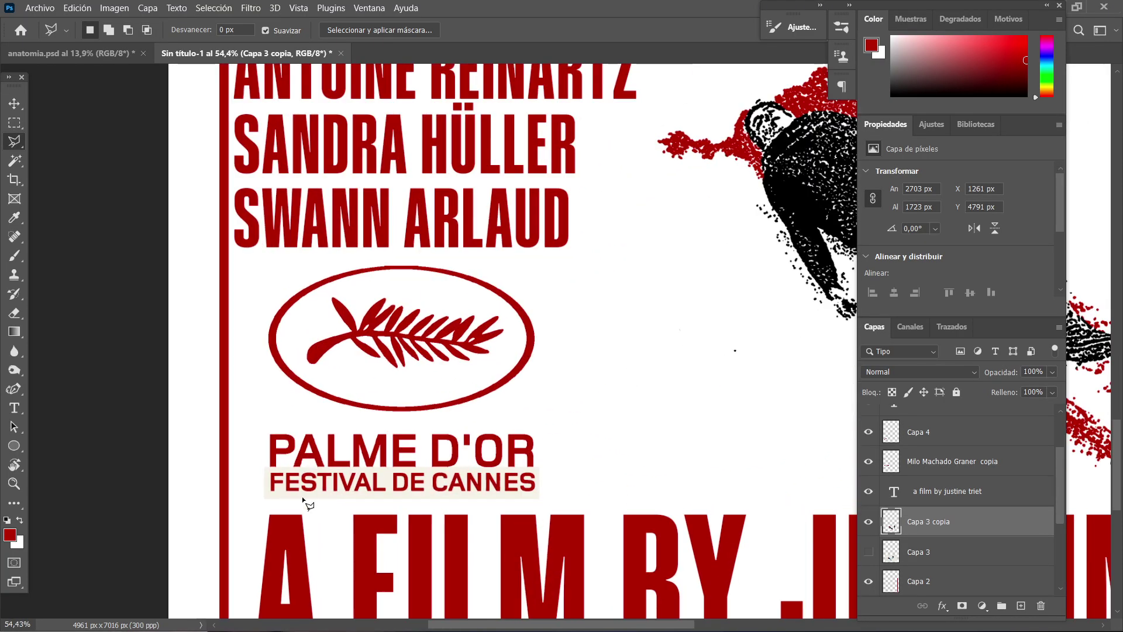
{"action": "scroll", "coordinate": [433, 342], "scroll_direction": "down", "scroll_amount": 5}
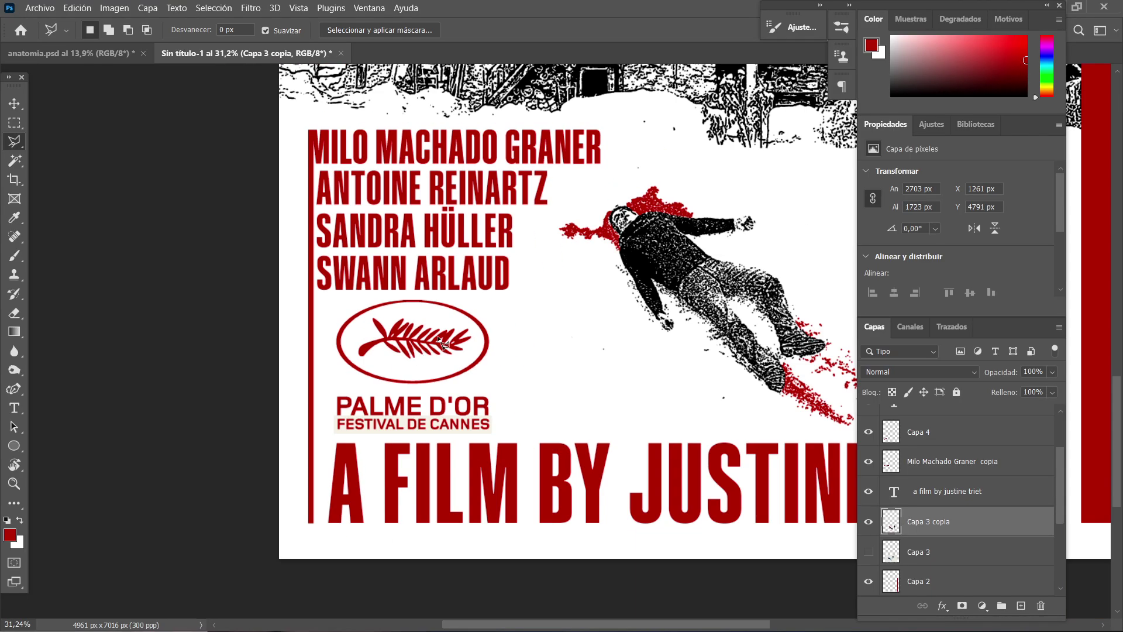
{"action": "key", "text": "v"}
{"action": "left_click", "coordinate": [70, 53]}
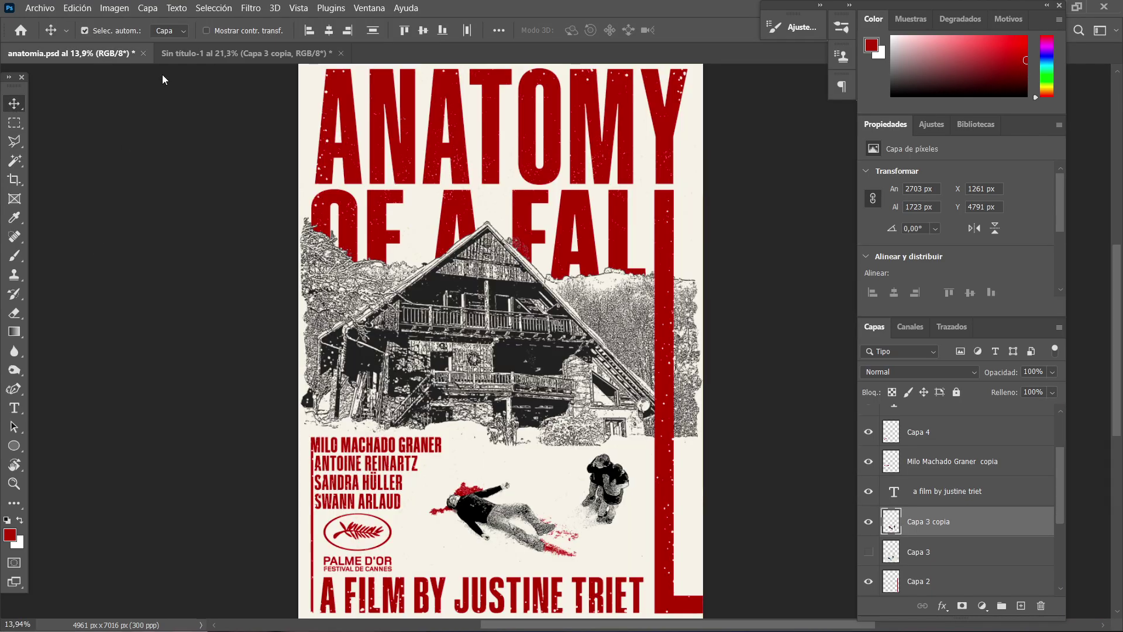
{"action": "left_click", "coordinate": [14, 217]}
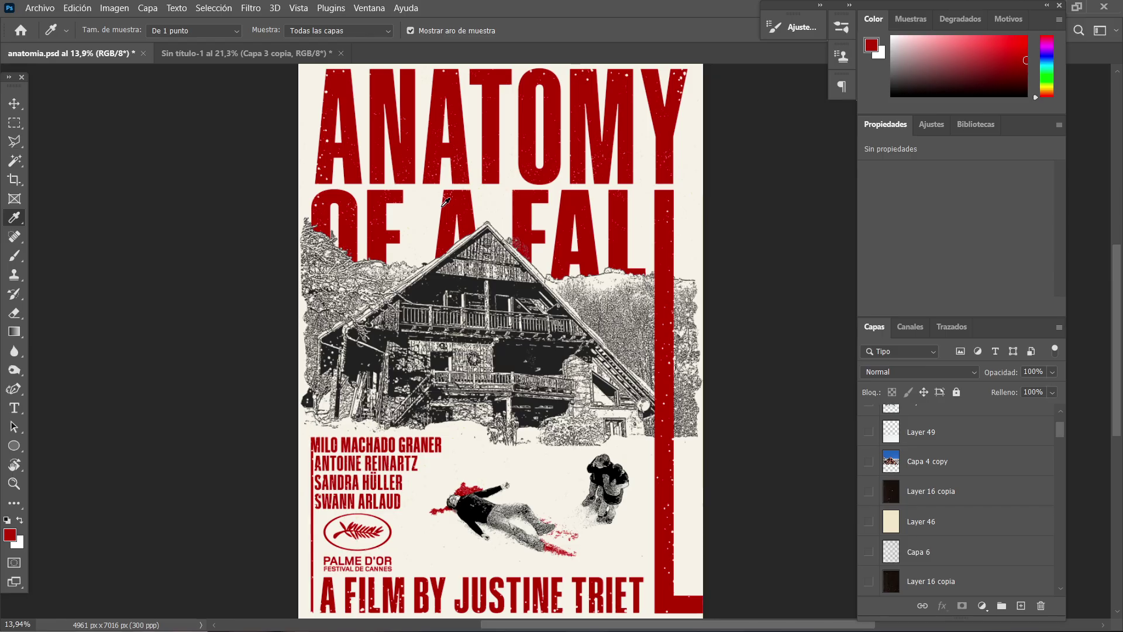
{"action": "scroll", "coordinate": [445, 204], "scroll_direction": "up", "scroll_amount": 3}
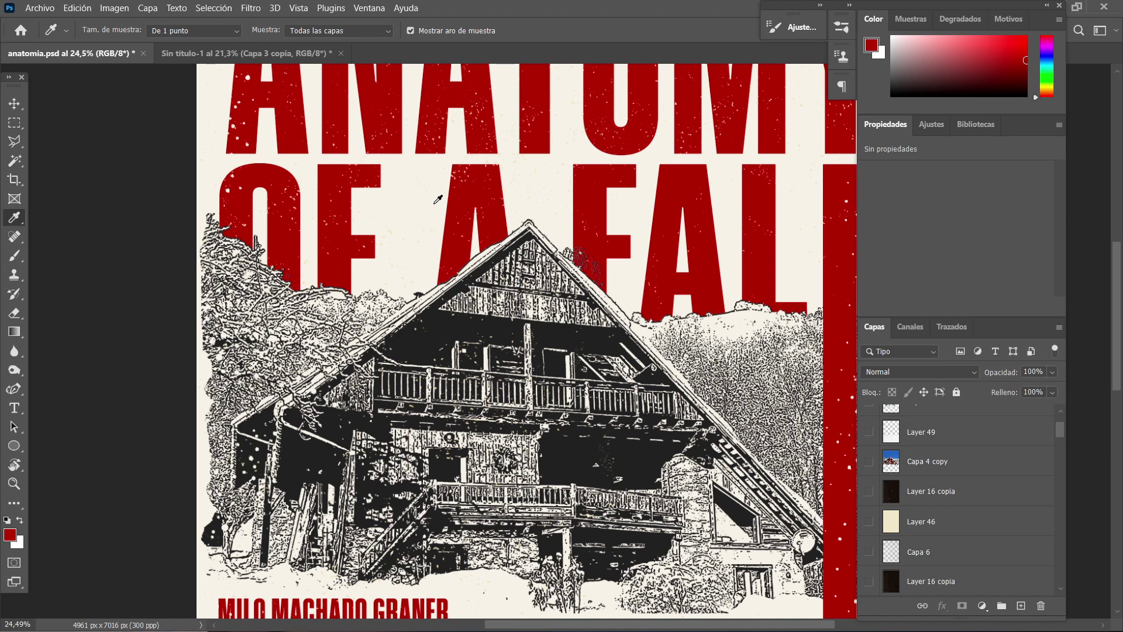
{"action": "left_click", "coordinate": [435, 203]}
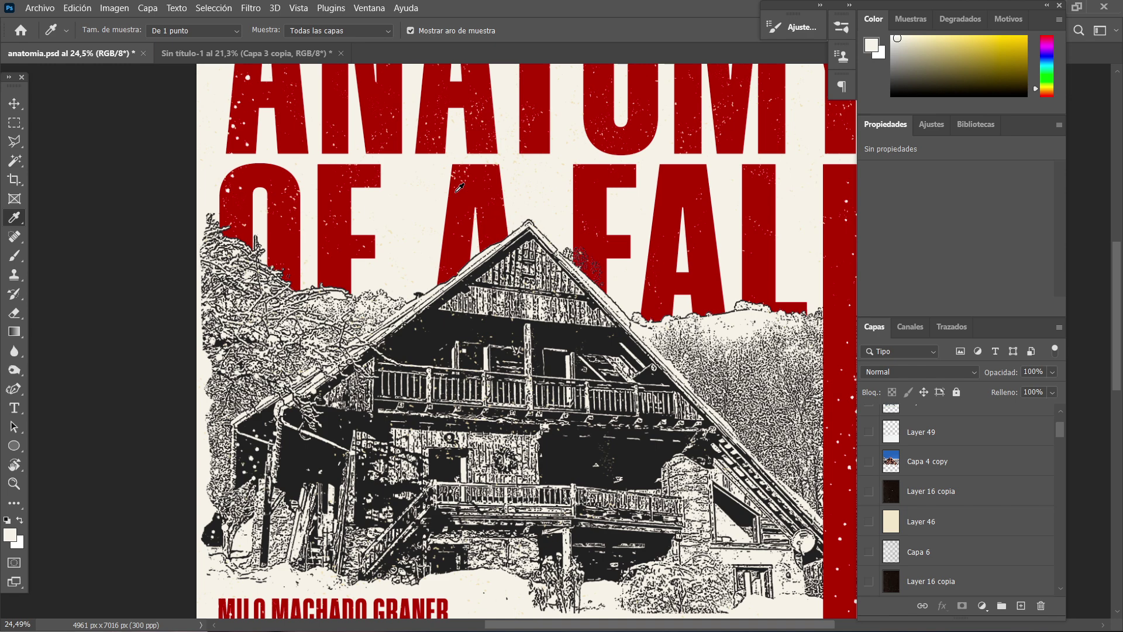
{"action": "scroll", "coordinate": [460, 187], "scroll_direction": "right", "scroll_amount": 5}
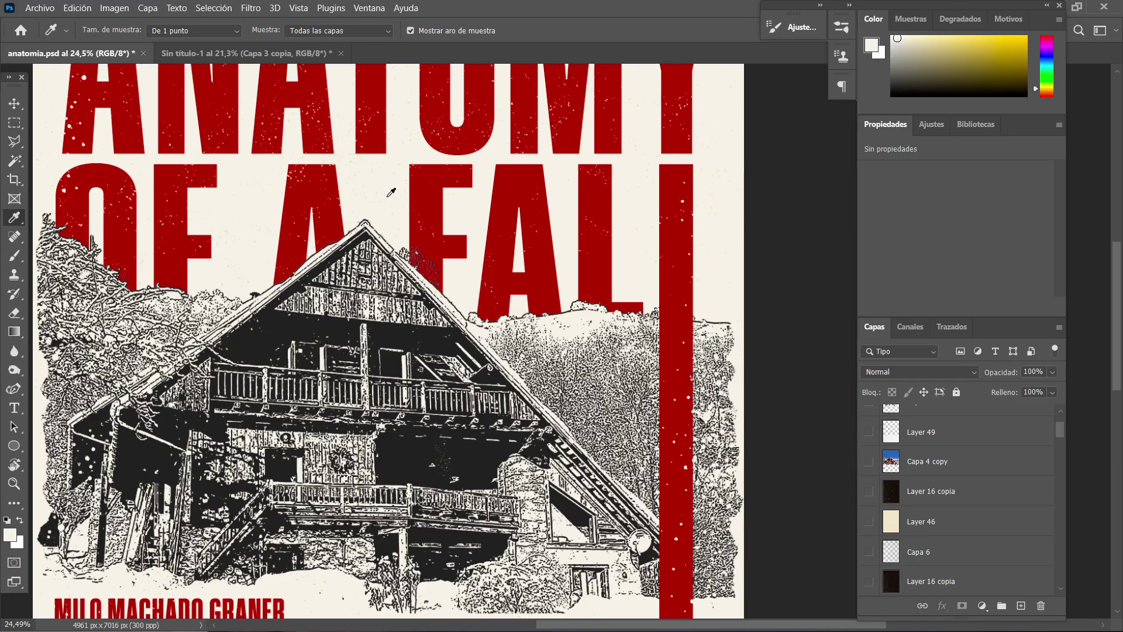
{"action": "left_click", "coordinate": [375, 196]}
{"action": "left_click", "coordinate": [256, 194]}
{"action": "left_click", "coordinate": [246, 54]}
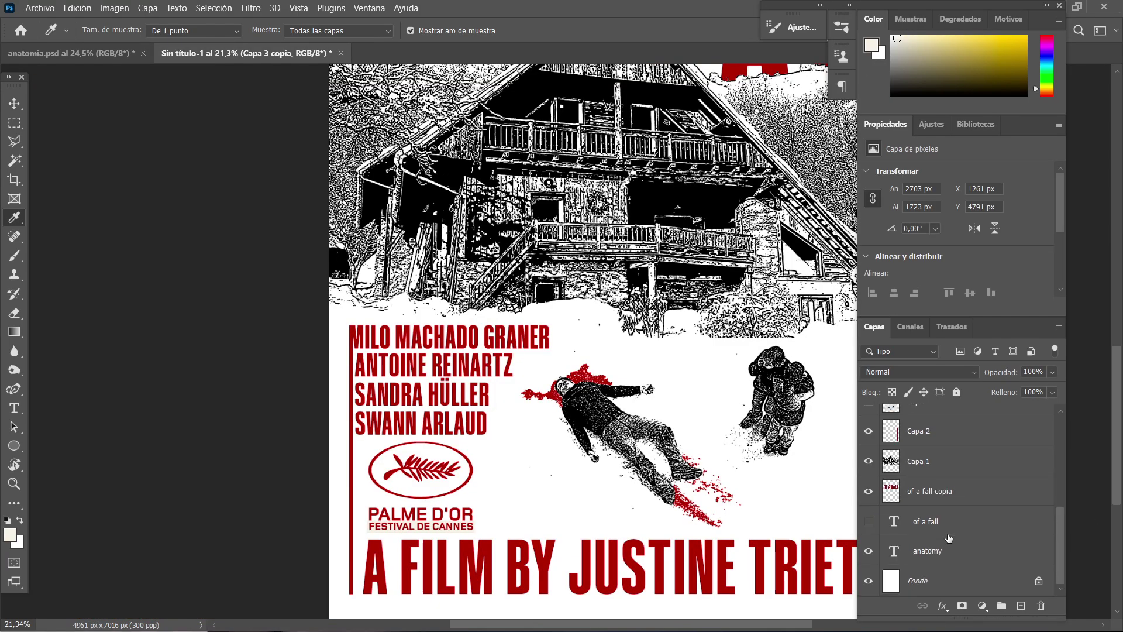
- Fill the Fondo background layer with the sampled cream foreground colour
{"action": "left_click", "coordinate": [939, 578]}
{"action": "key", "text": "alt+BackSpace"}
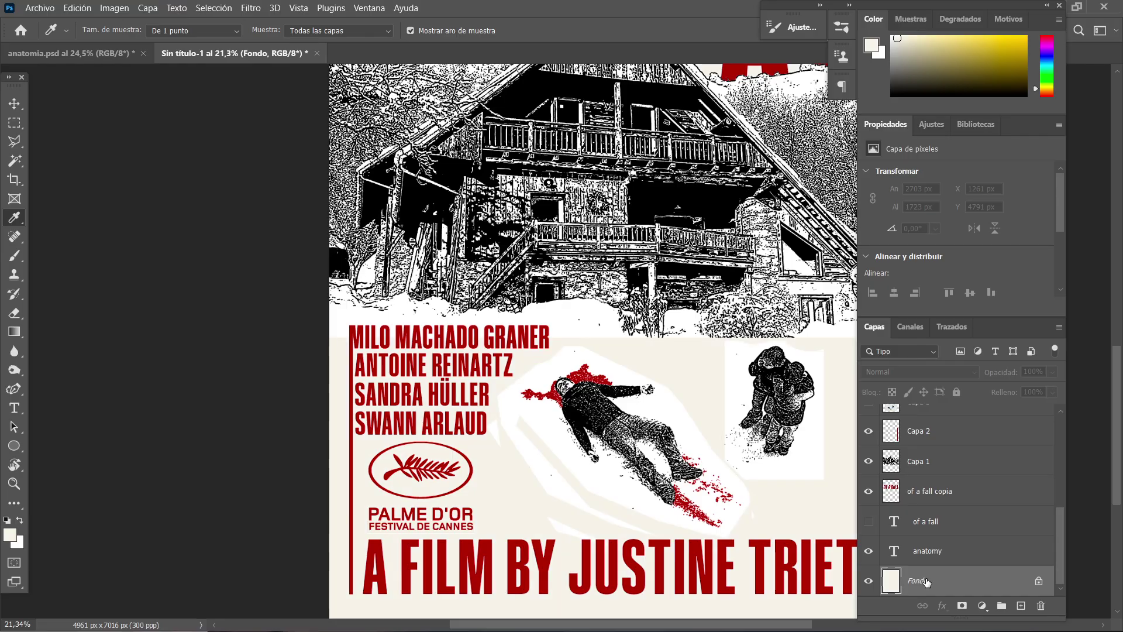
{"action": "scroll", "coordinate": [702, 423], "scroll_direction": "right", "scroll_amount": 3}
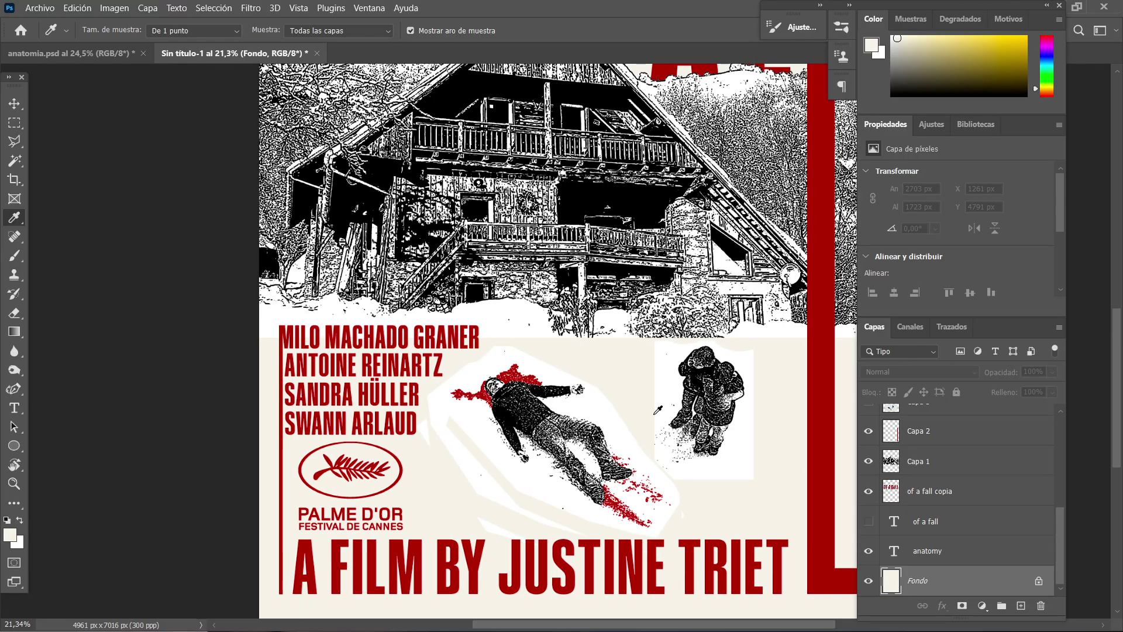
- Select the white areas of the figures layer Capa 3 copia with the Magic Wand, delete them and deselect
{"action": "left_click", "coordinate": [14, 104]}
{"action": "scroll", "coordinate": [558, 174], "scroll_direction": "down", "scroll_amount": 3}
{"action": "scroll", "coordinate": [559, 177], "scroll_direction": "up", "scroll_amount": 3}
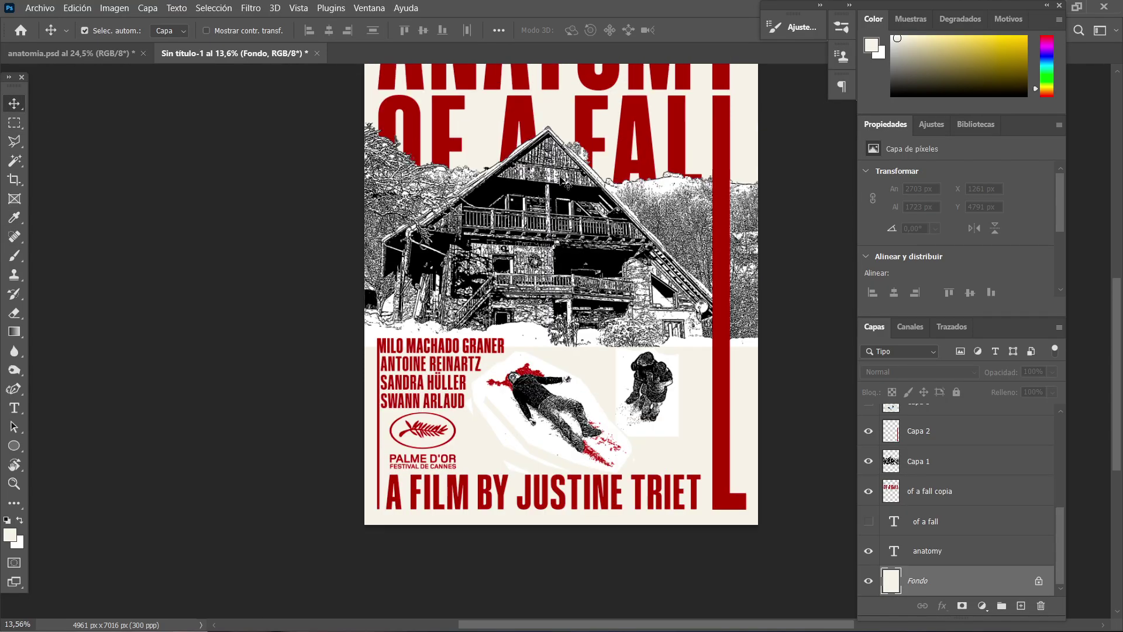
{"action": "scroll", "coordinate": [401, 209], "scroll_direction": "up", "scroll_amount": 3}
{"action": "scroll", "coordinate": [403, 205], "scroll_direction": "up", "scroll_amount": 4}
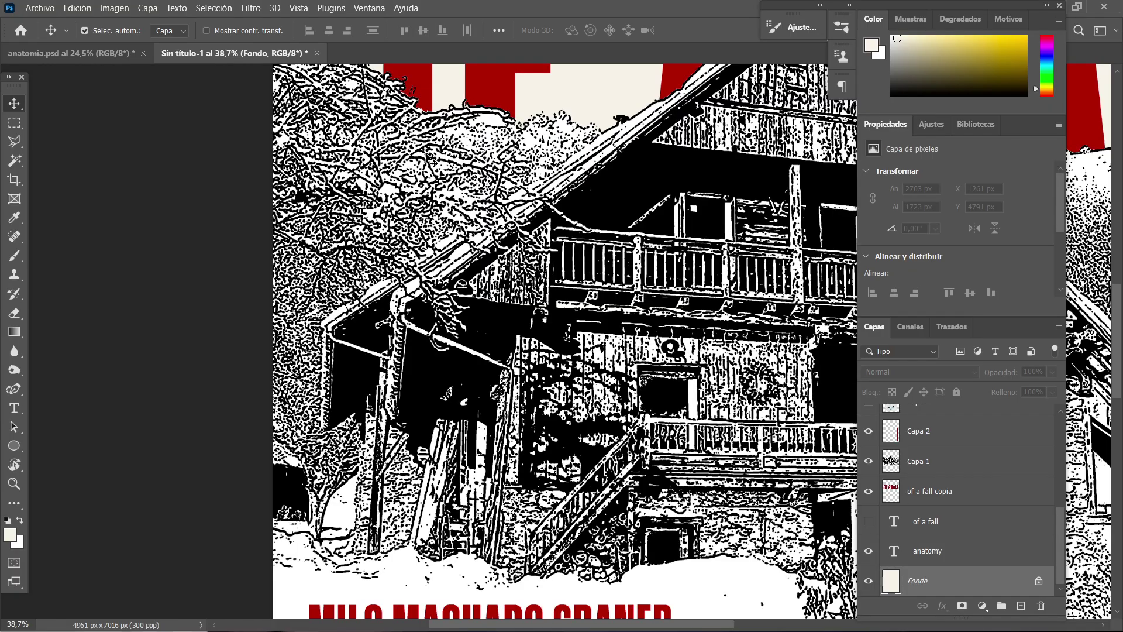
{"action": "scroll", "coordinate": [474, 375], "scroll_direction": "down", "scroll_amount": 4}
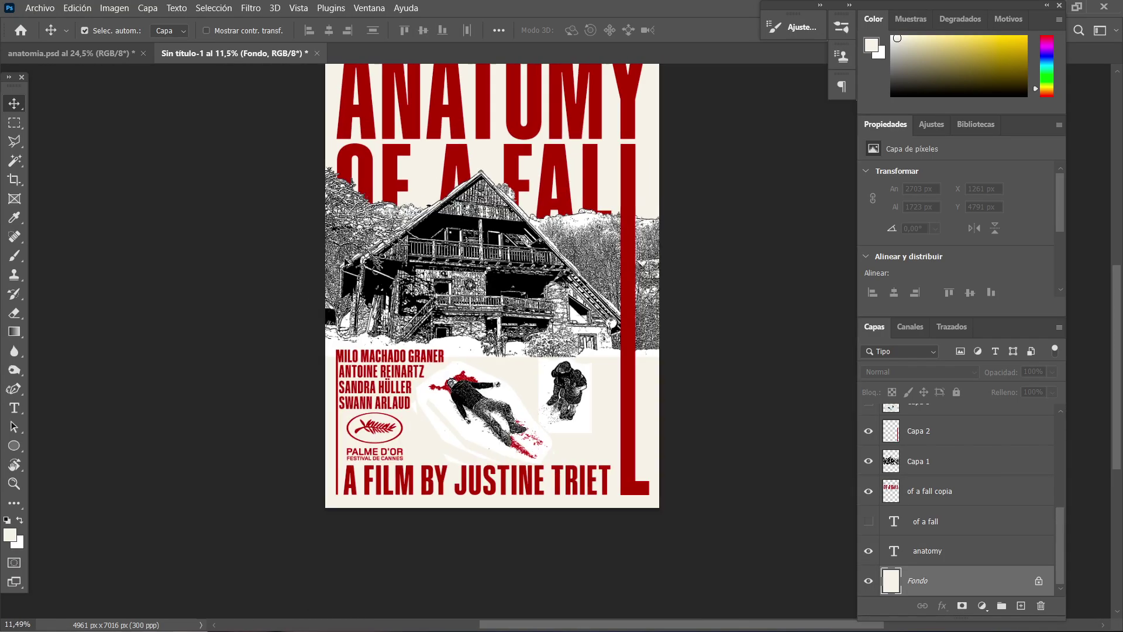
{"action": "scroll", "coordinate": [484, 390], "scroll_direction": "up", "scroll_amount": 3}
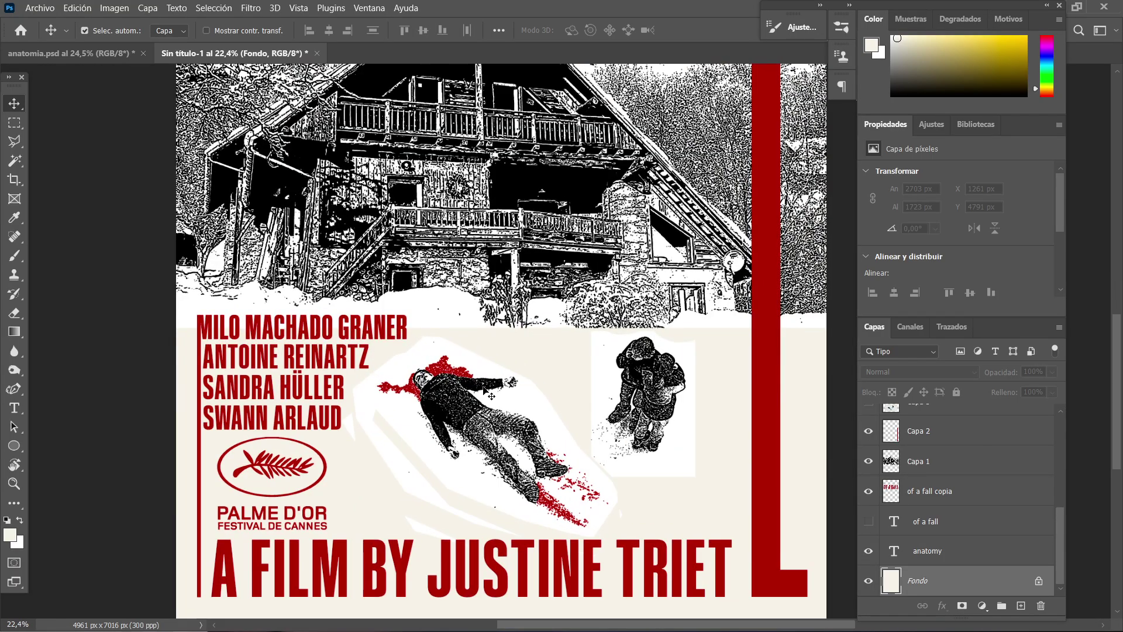
{"action": "left_click", "coordinate": [453, 393]}
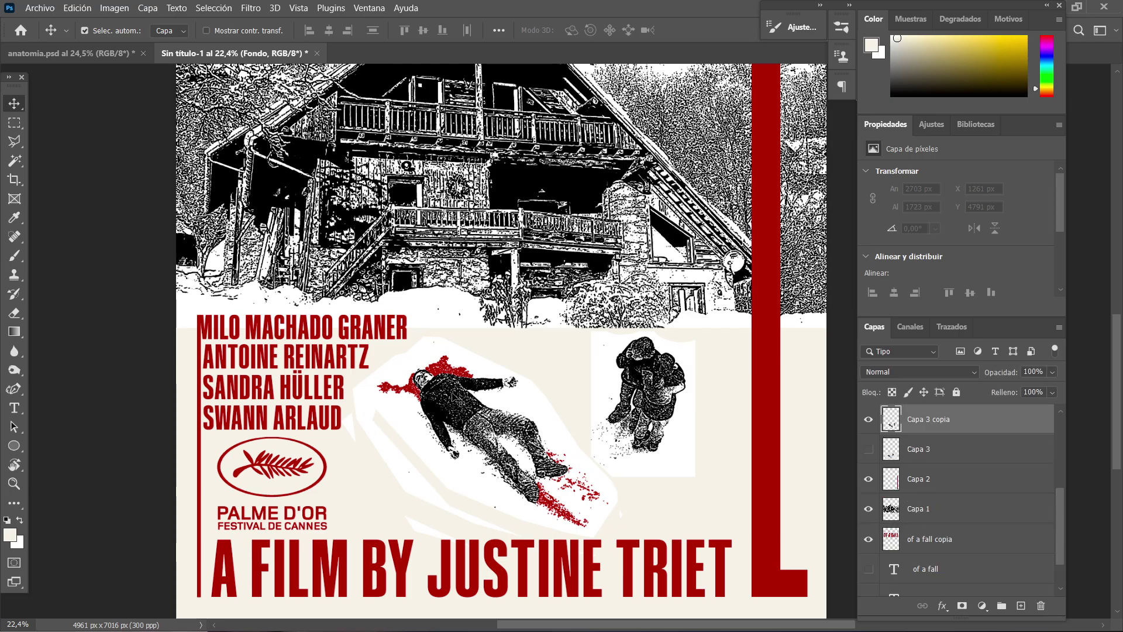
{"action": "left_click", "coordinate": [15, 160]}
{"action": "scroll", "coordinate": [425, 407], "scroll_direction": "up", "scroll_amount": 5}
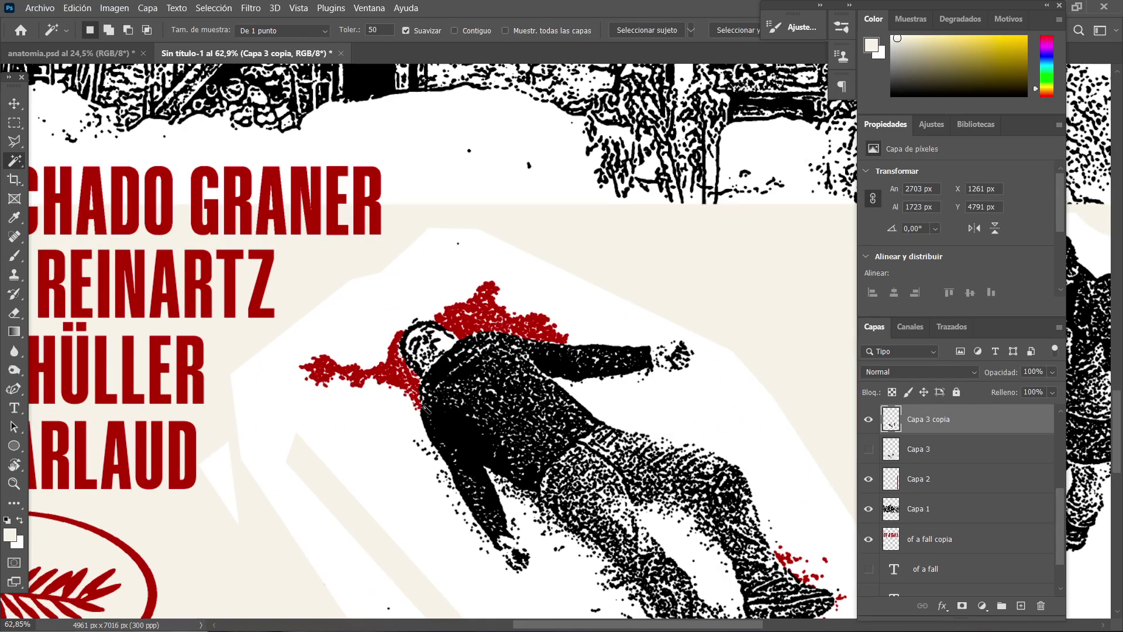
{"action": "left_click", "coordinate": [608, 400]}
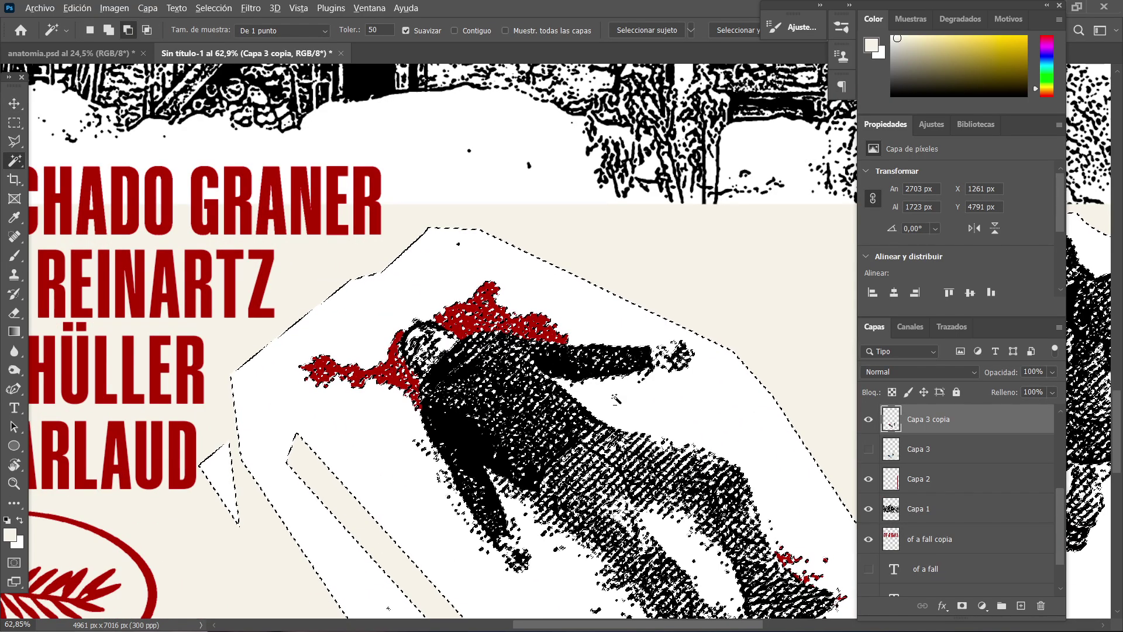
{"action": "key", "text": "Delete"}
{"action": "key", "text": "ctrl+d"}
{"action": "scroll", "coordinate": [456, 357], "scroll_direction": "down", "scroll_amount": 3}
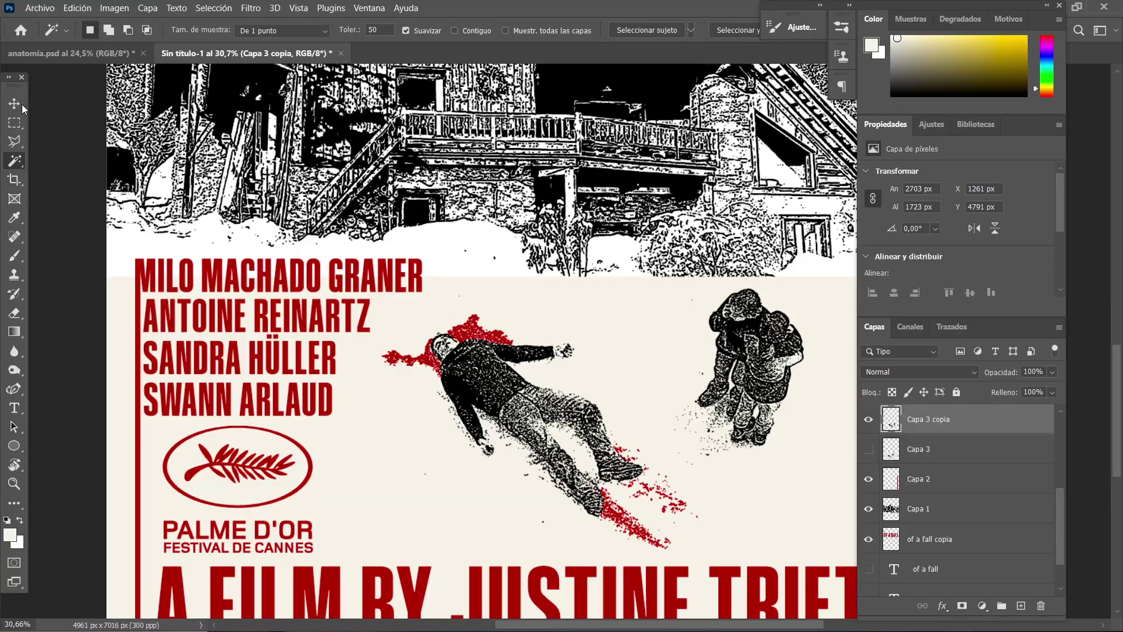
- Delete the white areas of the house layer Capa 1 with a Magic Wand selection and clear the selection
{"action": "key", "text": "v"}
{"action": "left_click", "coordinate": [253, 180]}
{"action": "left_click", "coordinate": [8, 159]}
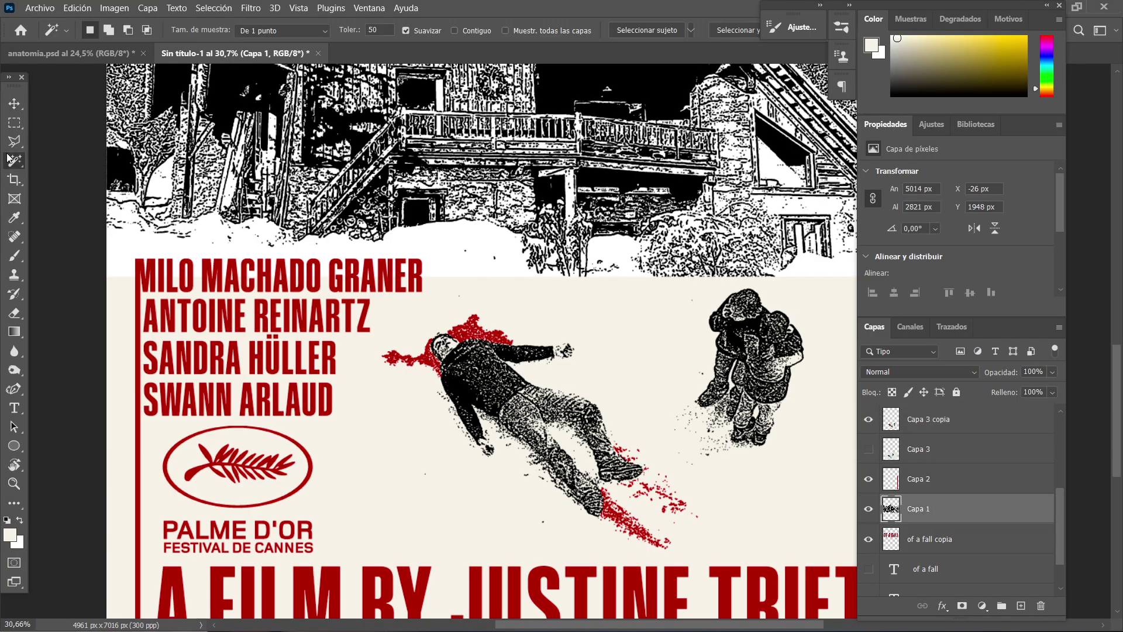
{"action": "left_click", "coordinate": [125, 236]}
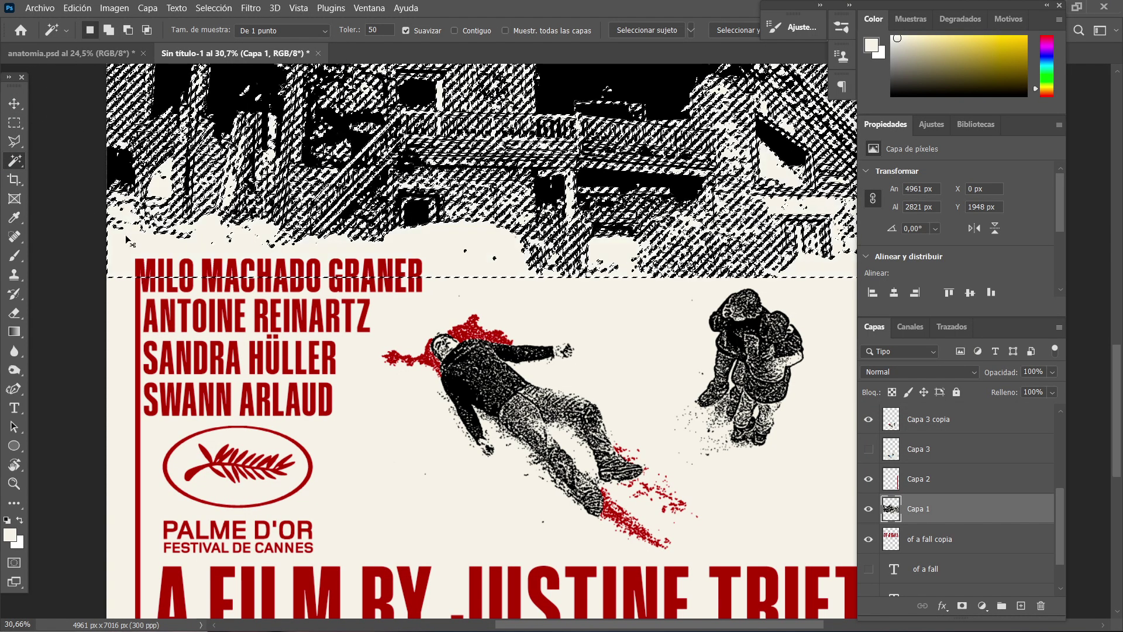
{"action": "key", "text": "Delete"}
{"action": "key", "text": "ctrl+d"}
{"action": "scroll", "coordinate": [304, 278], "scroll_direction": "down", "scroll_amount": 3}
{"action": "scroll", "coordinate": [305, 278], "scroll_direction": "up", "scroll_amount": 3}
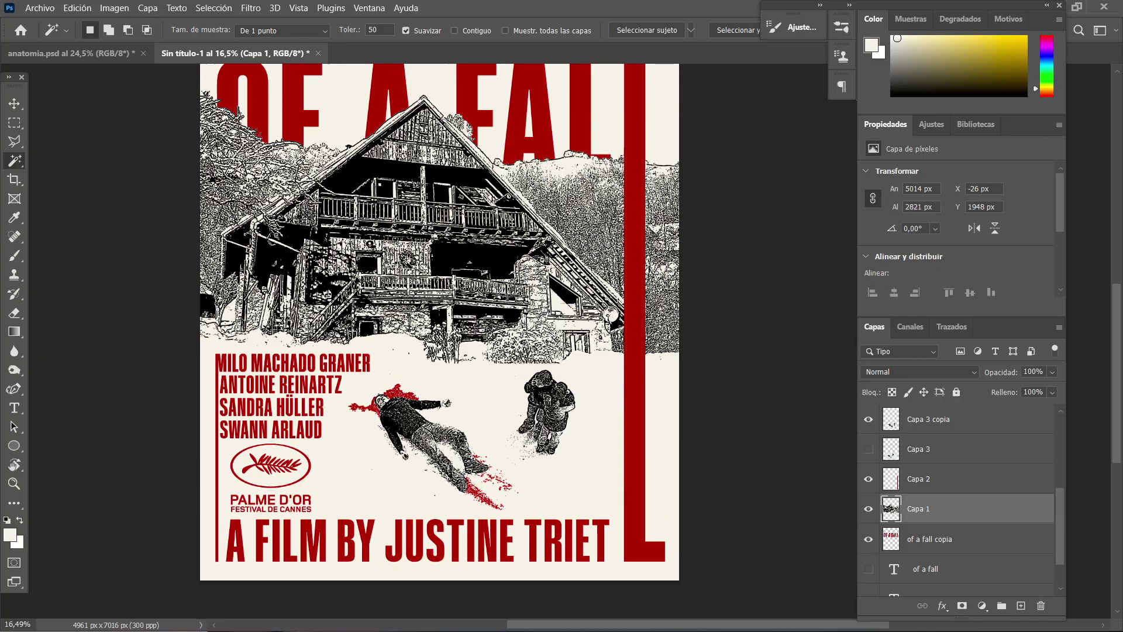
- Sample the dark grey 262626 from the house in anatomia.psd as the foreground colour and return to Sin título-1
{"action": "left_click", "coordinate": [70, 53]}
{"action": "scroll", "coordinate": [257, 282], "scroll_direction": "up", "scroll_amount": 5}
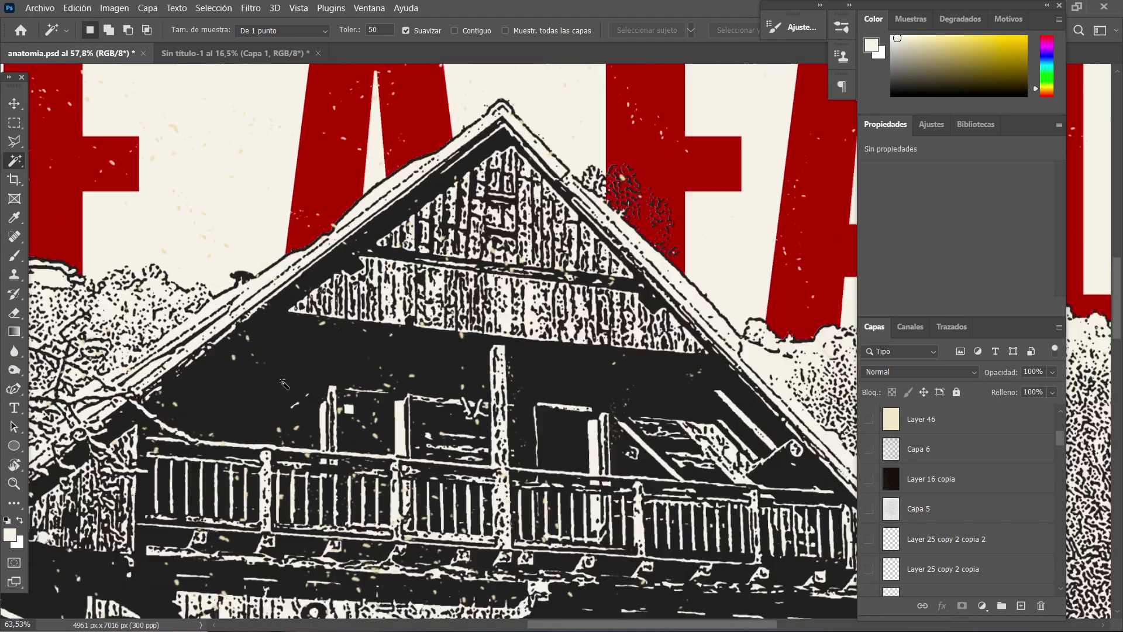
{"action": "left_click", "coordinate": [14, 255]}
{"action": "left_click", "coordinate": [296, 331], "text": "alt"}
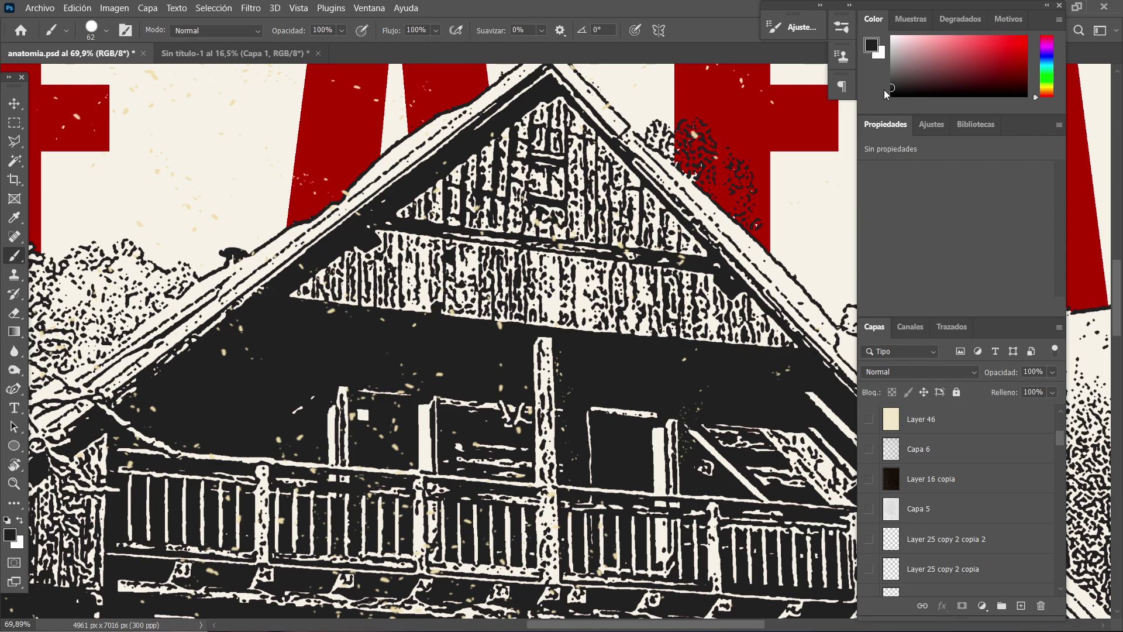
{"action": "left_click", "coordinate": [872, 46]}
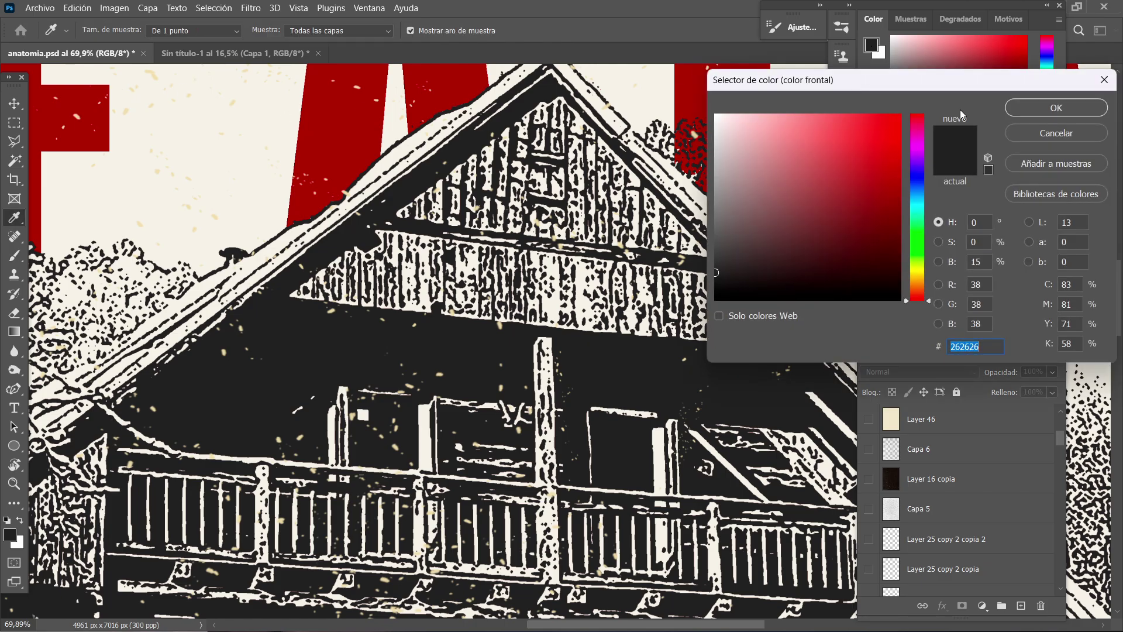
{"action": "left_click", "coordinate": [1056, 108]}
{"action": "left_click", "coordinate": [234, 53]}
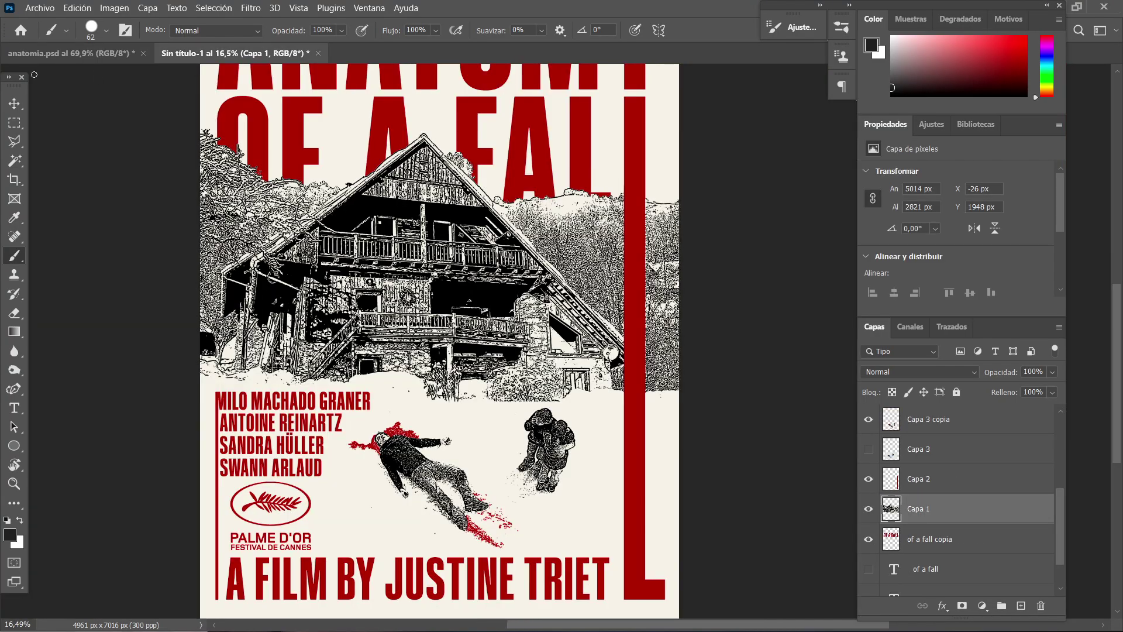
- Select the black areas of the house layer Capa 1 with the Magic Wand, fill them with the sampled dark grey and deselect
{"action": "left_click", "coordinate": [14, 103]}
{"action": "scroll", "coordinate": [316, 228], "scroll_direction": "up", "scroll_amount": 4}
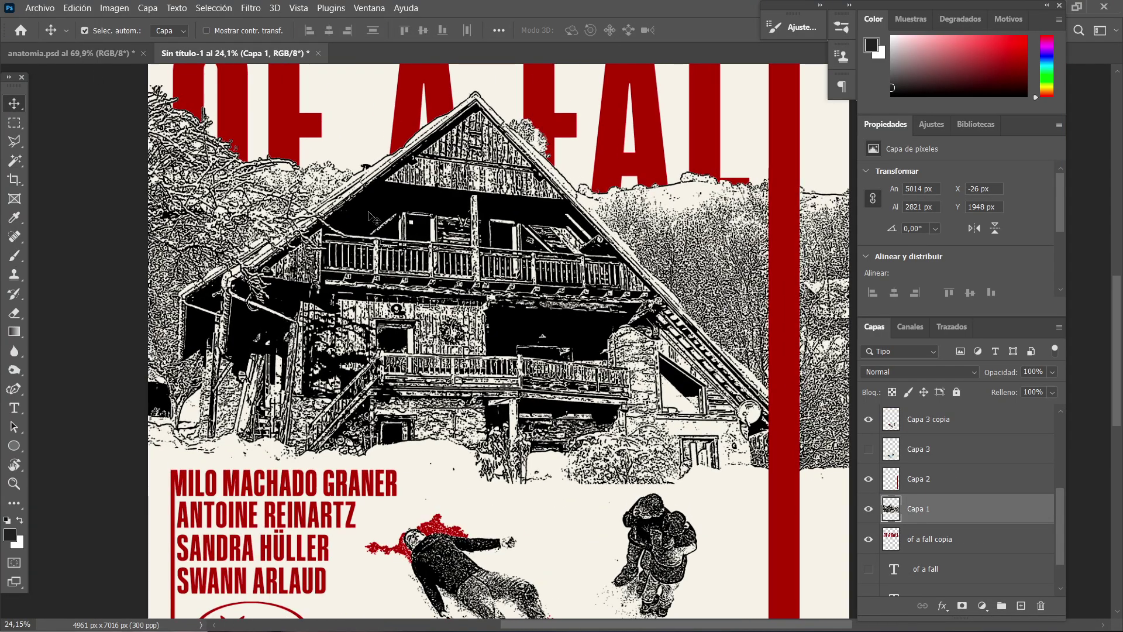
{"action": "left_click", "coordinate": [15, 159]}
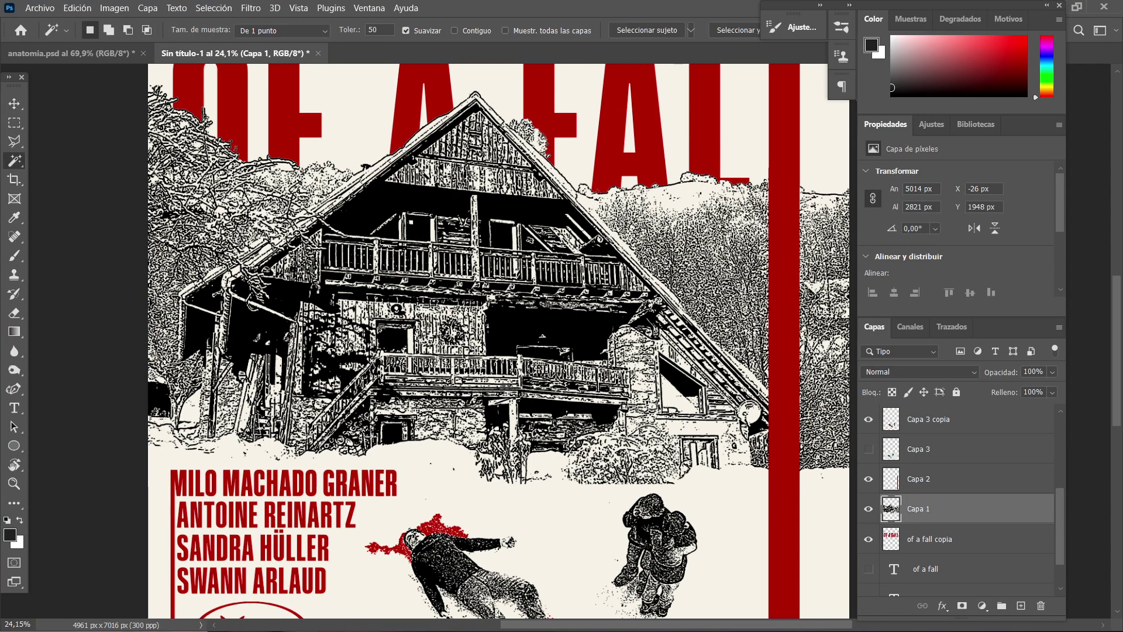
{"action": "left_click", "coordinate": [370, 189]}
{"action": "key", "text": "alt+BackSpace"}
{"action": "key", "text": "ctrl+d"}
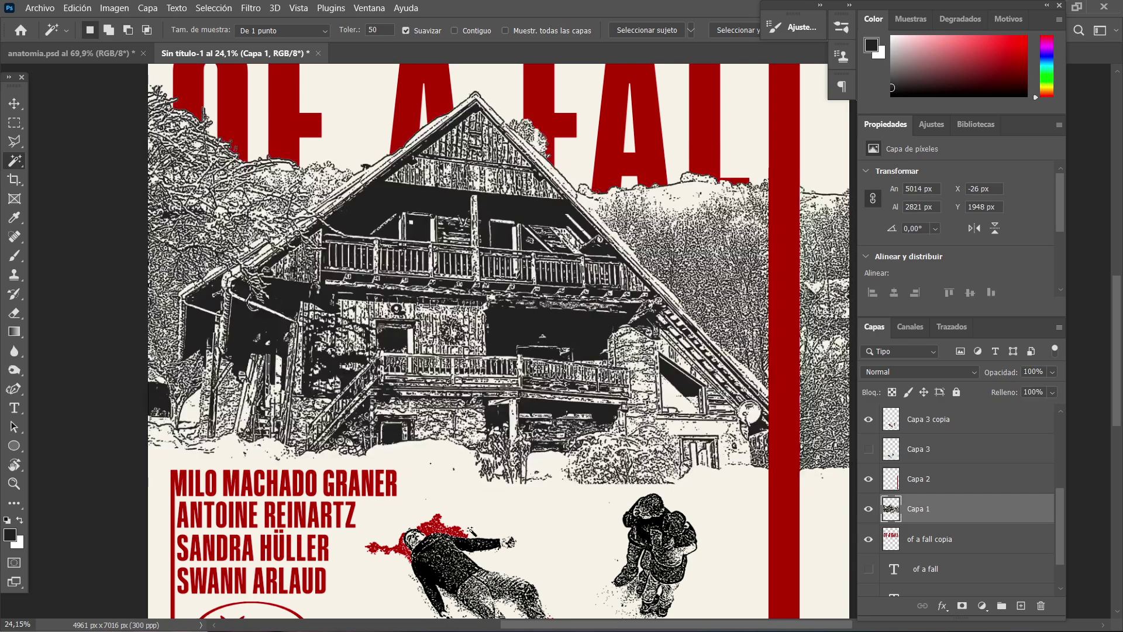
{"action": "scroll", "coordinate": [472, 531], "scroll_direction": "up", "scroll_amount": 6}
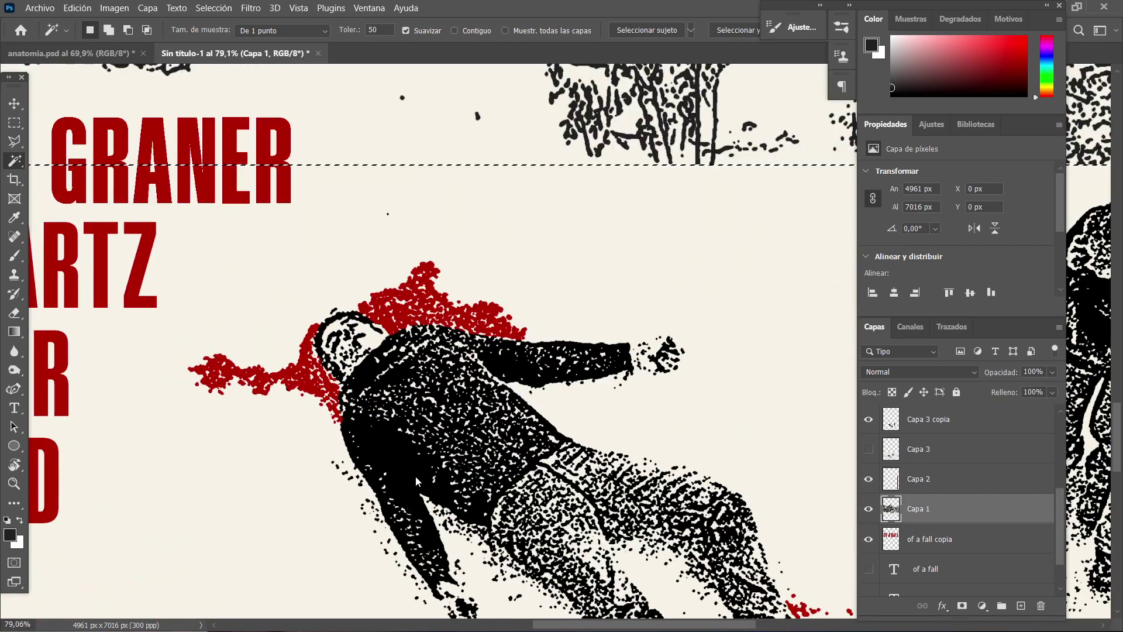
{"action": "key", "text": "ctrl+d"}
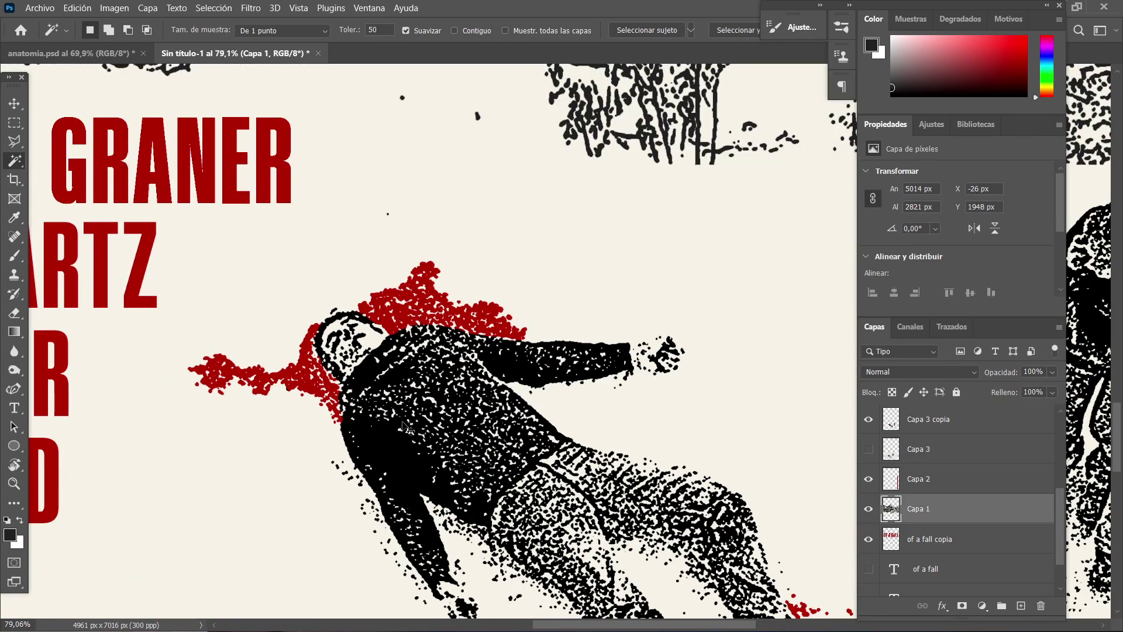
- Select the black areas of the figures layer Capa 3 copia, fill them with the same dark grey and deselect
{"action": "left_click", "coordinate": [14, 104]}
{"action": "left_click", "coordinate": [365, 411]}
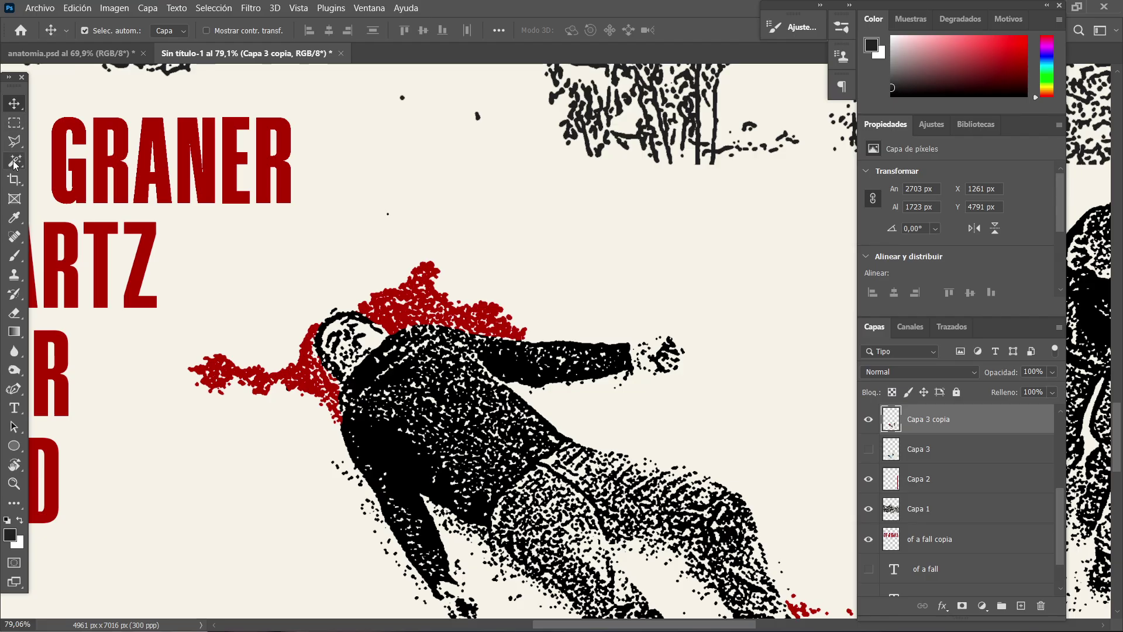
{"action": "left_click", "coordinate": [15, 162]}
{"action": "left_click", "coordinate": [394, 453]}
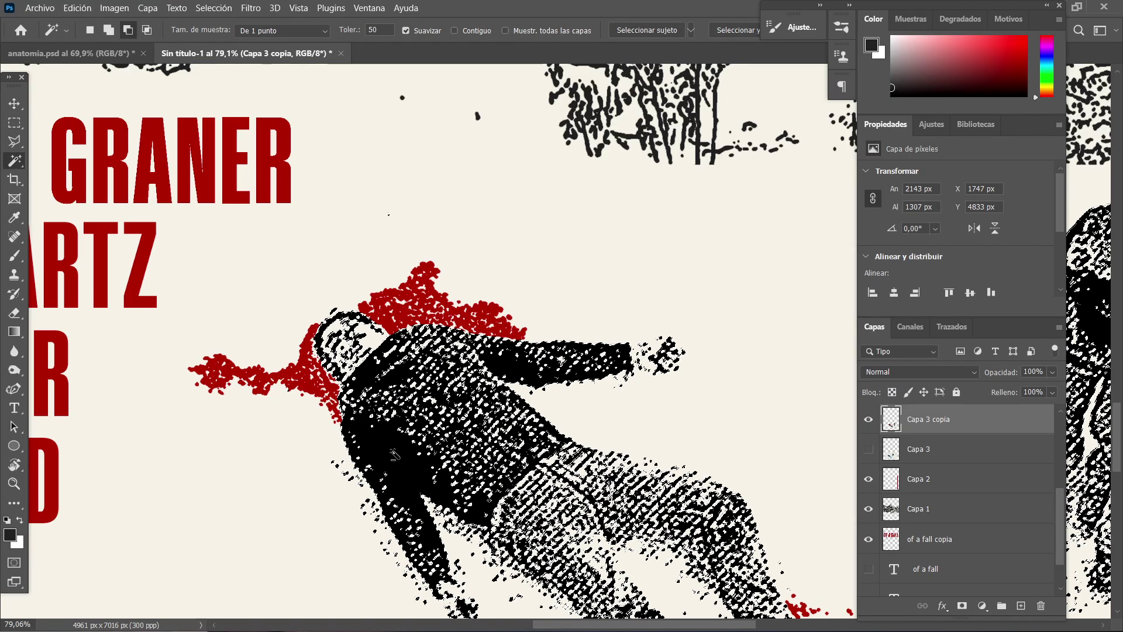
{"action": "scroll", "coordinate": [420, 313], "scroll_direction": "down", "scroll_amount": 5}
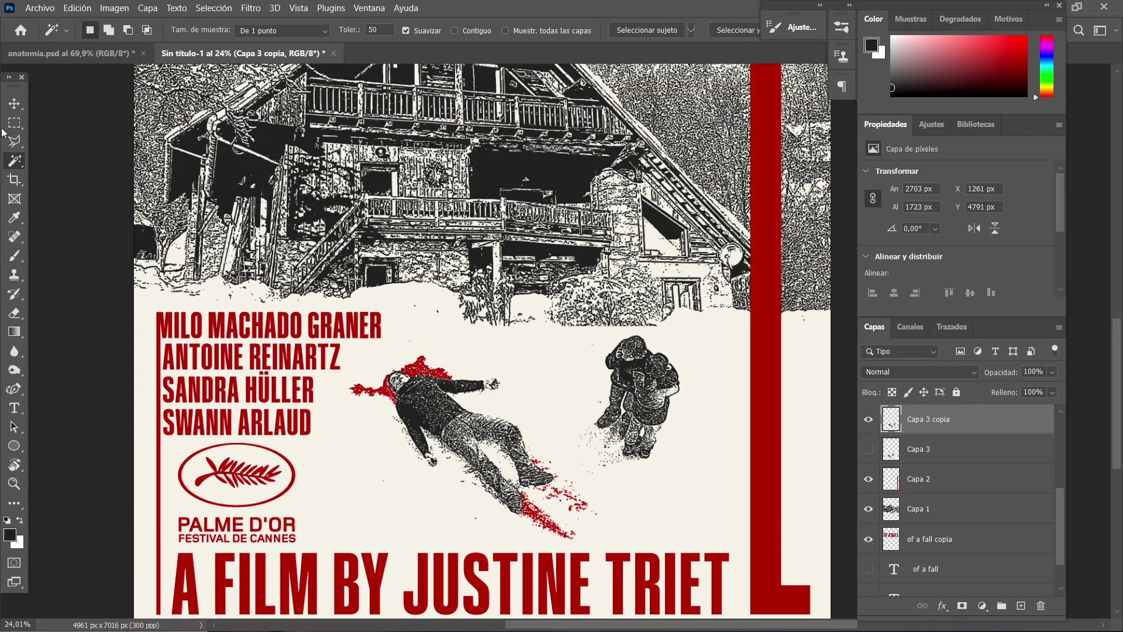
- Try adding a Gradient Map adjustment above the house layer Capa 1
{"action": "left_click", "coordinate": [14, 103]}
{"action": "left_click", "coordinate": [479, 192]}
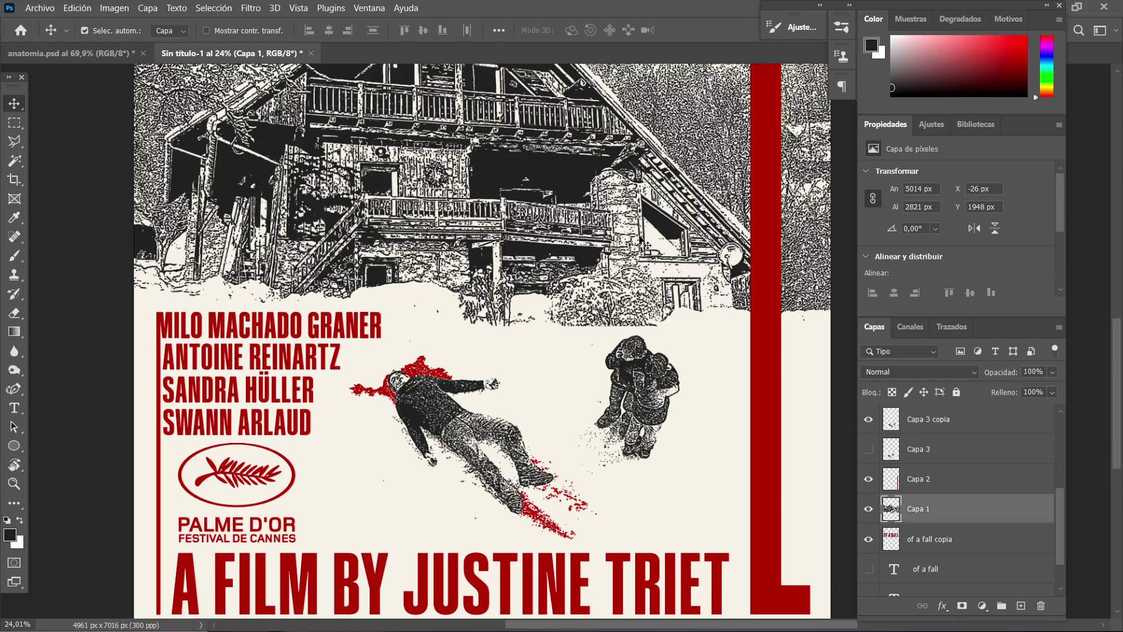
{"action": "left_click", "coordinate": [982, 605]}
{"action": "left_click", "coordinate": [997, 595]}
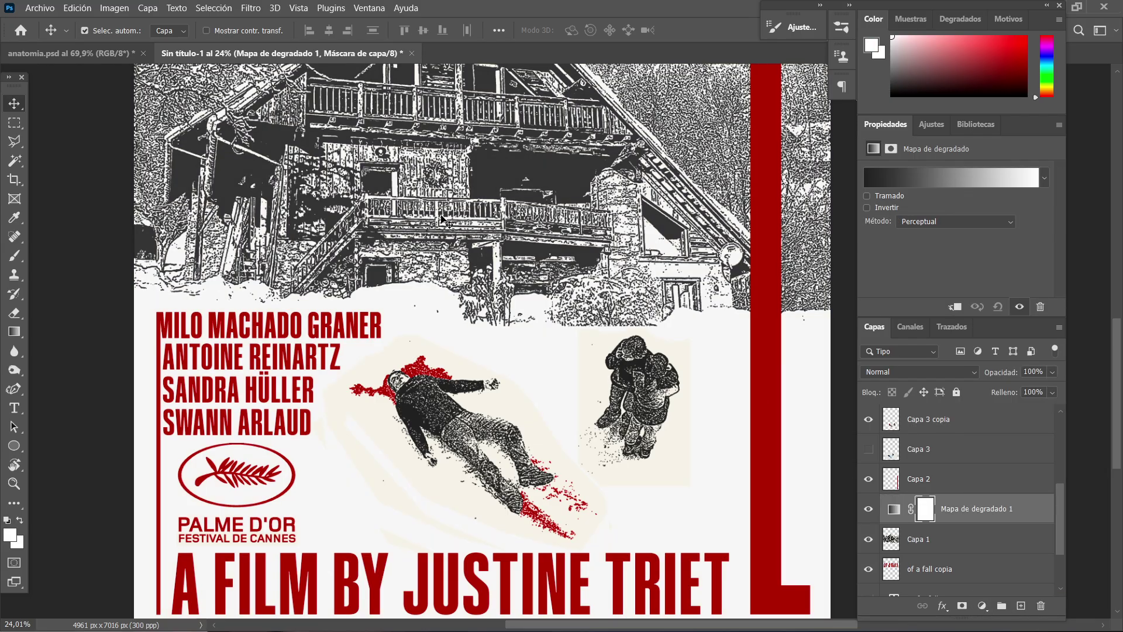
{"action": "left_click", "coordinate": [10, 522]}
{"action": "left_click", "coordinate": [890, 517]}
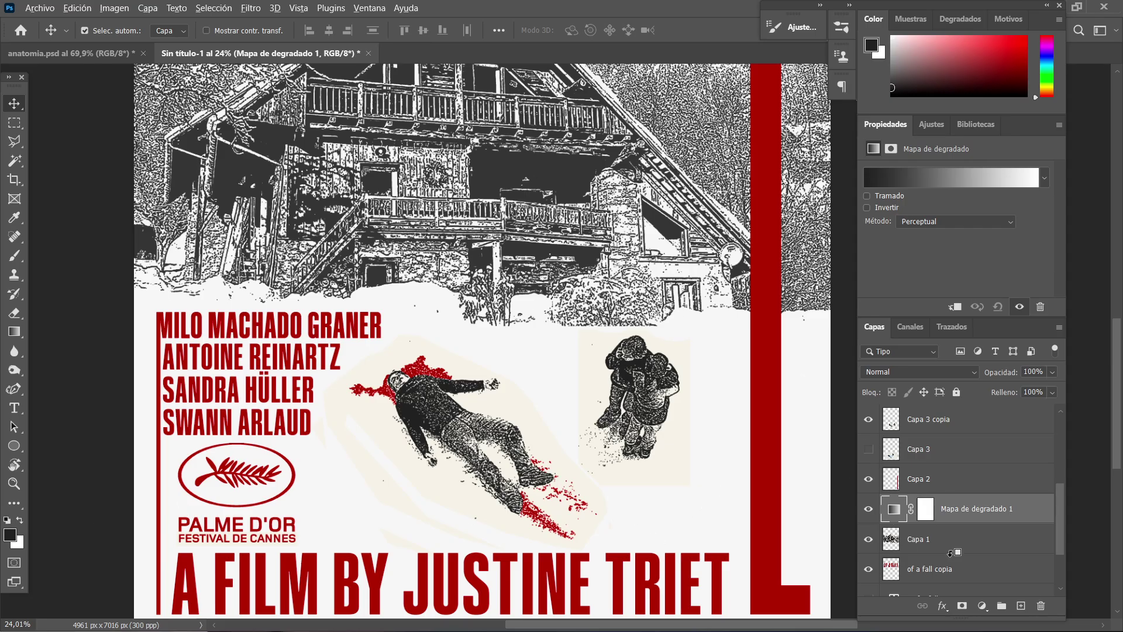
- Try the title letter's red as the gradient's dark stop, discard that edit and undo the Gradient Map above the house
{"action": "left_click", "coordinate": [877, 175]}
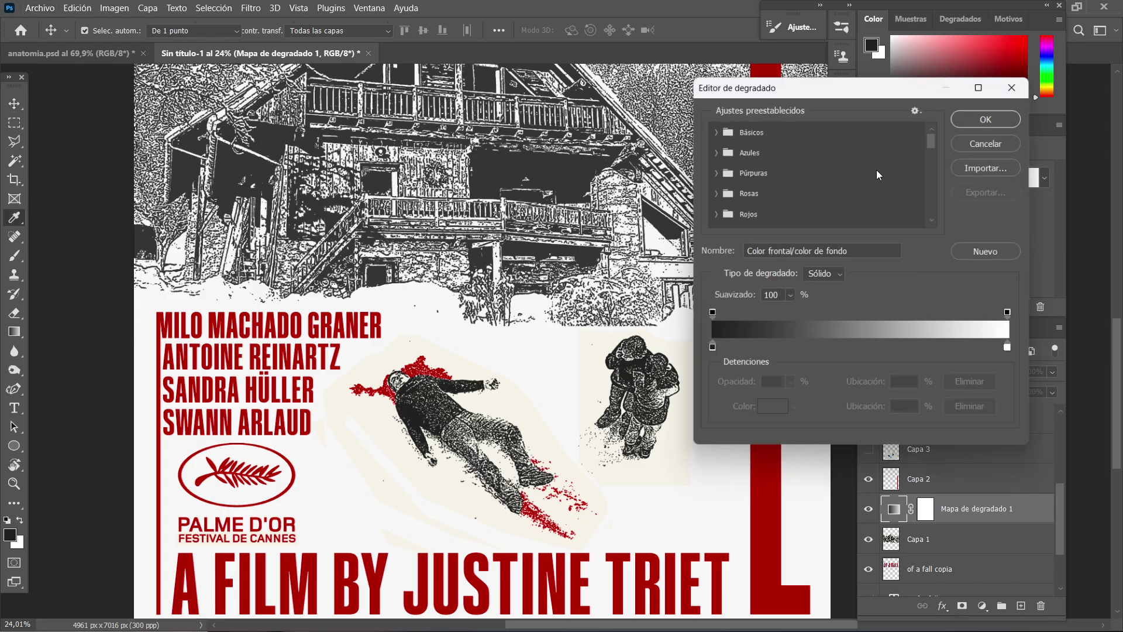
{"action": "left_click", "coordinate": [710, 350]}
{"action": "left_click", "coordinate": [763, 481]}
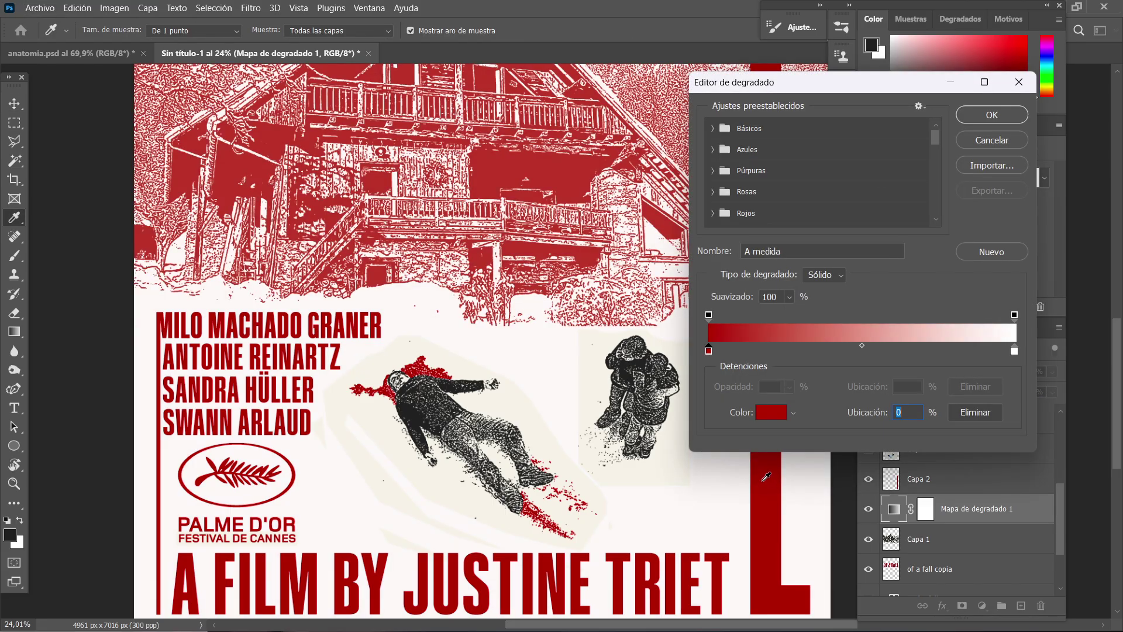
{"action": "key", "text": "Escape"}
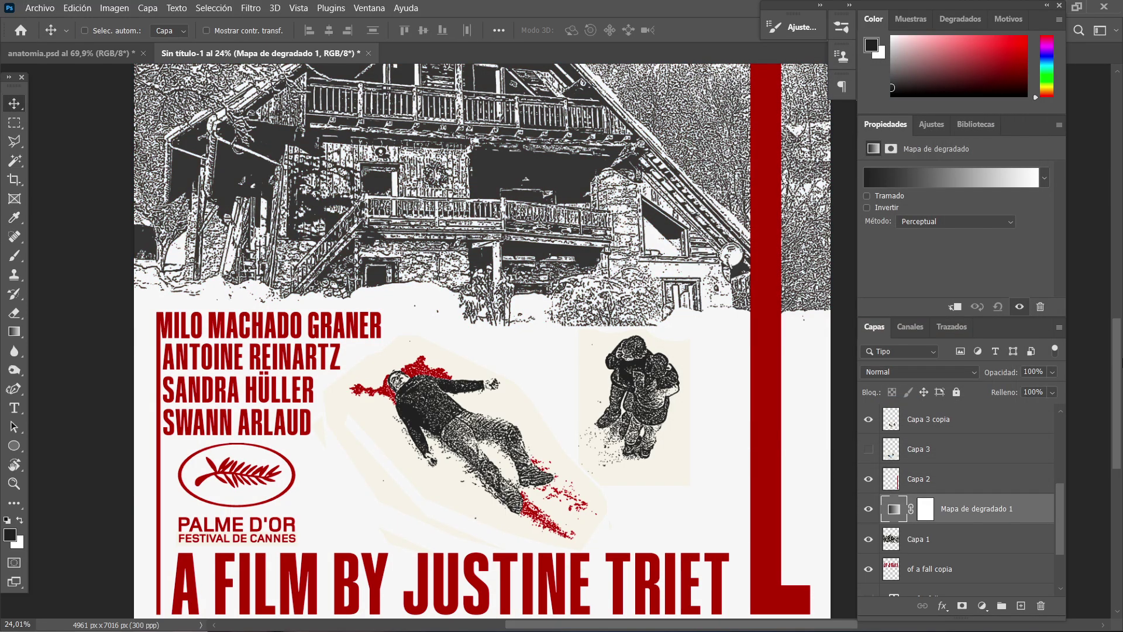
{"action": "key", "text": "ctrl+z"}
{"action": "key", "text": "ctrl+z"}
- Add a Gradient Map adjustment layer directly above the figures layer Capa 3 copia
{"action": "scroll", "coordinate": [410, 369], "scroll_direction": "up", "scroll_amount": 3}
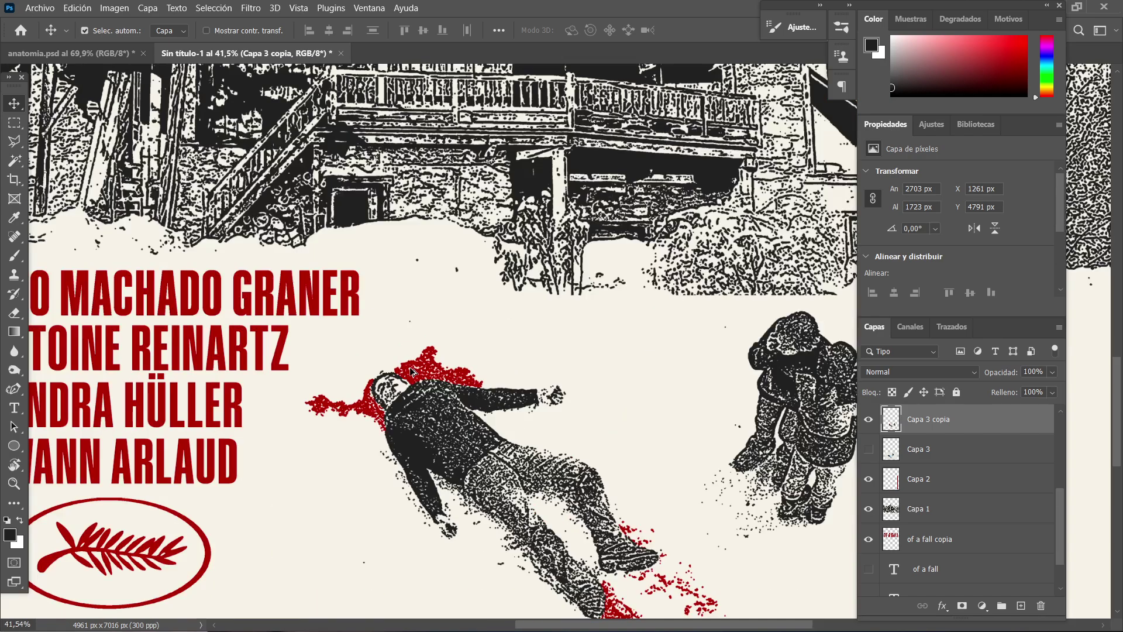
{"action": "scroll", "coordinate": [411, 369], "scroll_direction": "up", "scroll_amount": 3}
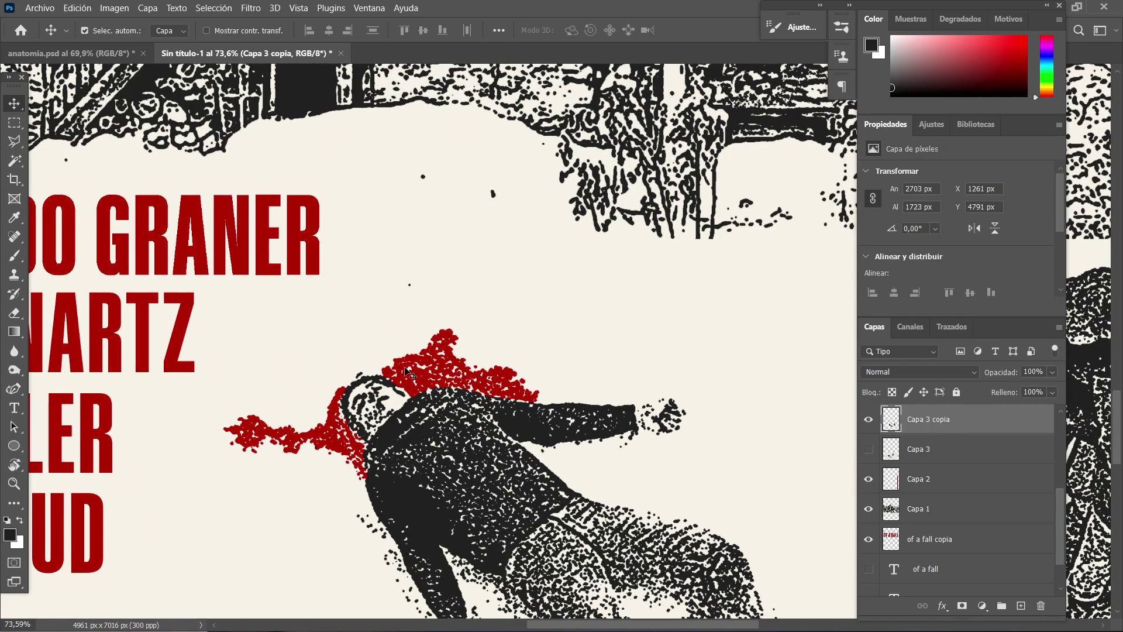
{"action": "scroll", "coordinate": [1033, 462], "scroll_direction": "up", "scroll_amount": 1}
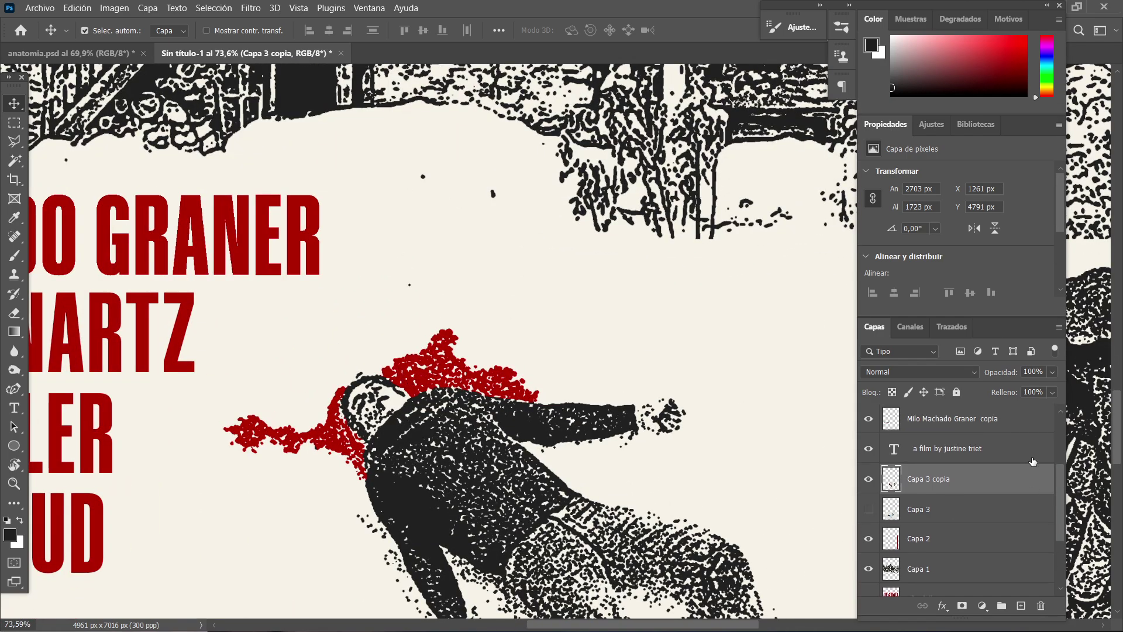
{"action": "left_click", "coordinate": [982, 606]}
{"action": "left_click", "coordinate": [1001, 584]}
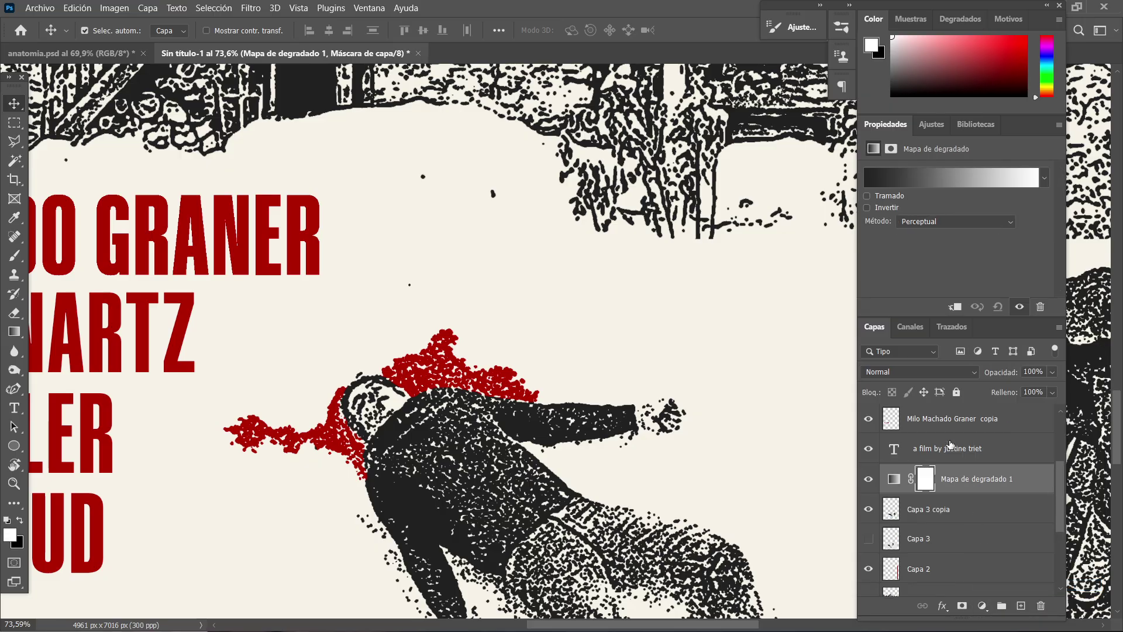
- Try clipping the Gradient Map to the figures layer Capa 3 copia, and undo the clipping and the adjustment layer
{"action": "left_click", "coordinate": [957, 491], "text": "alt"}
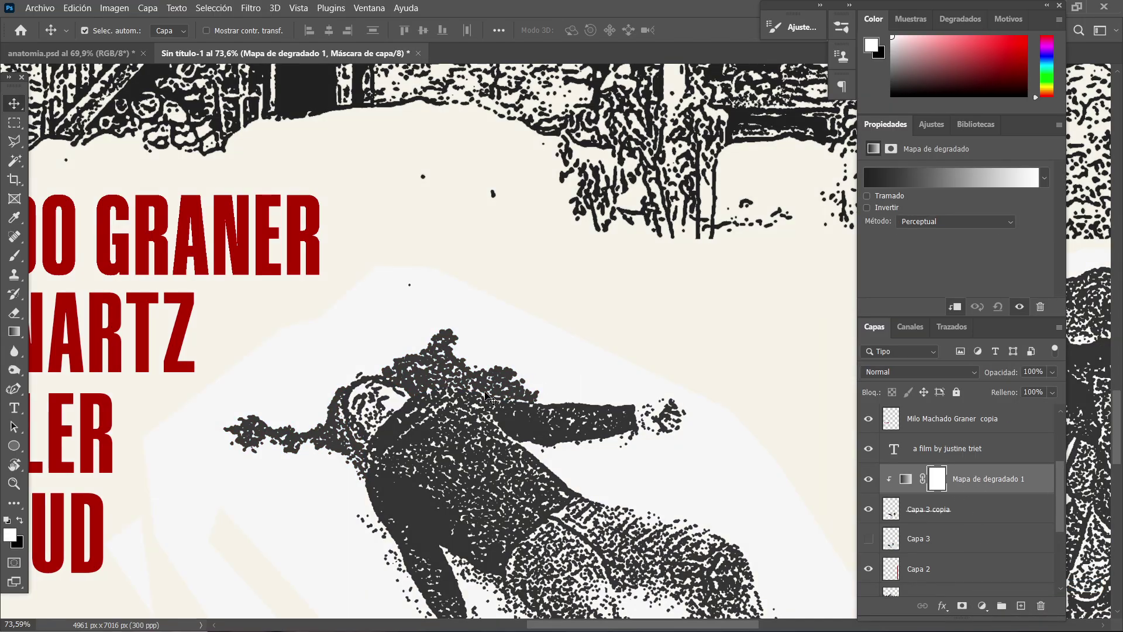
{"action": "key", "text": "ctrl+z"}
{"action": "key", "text": "ctrl+z"}
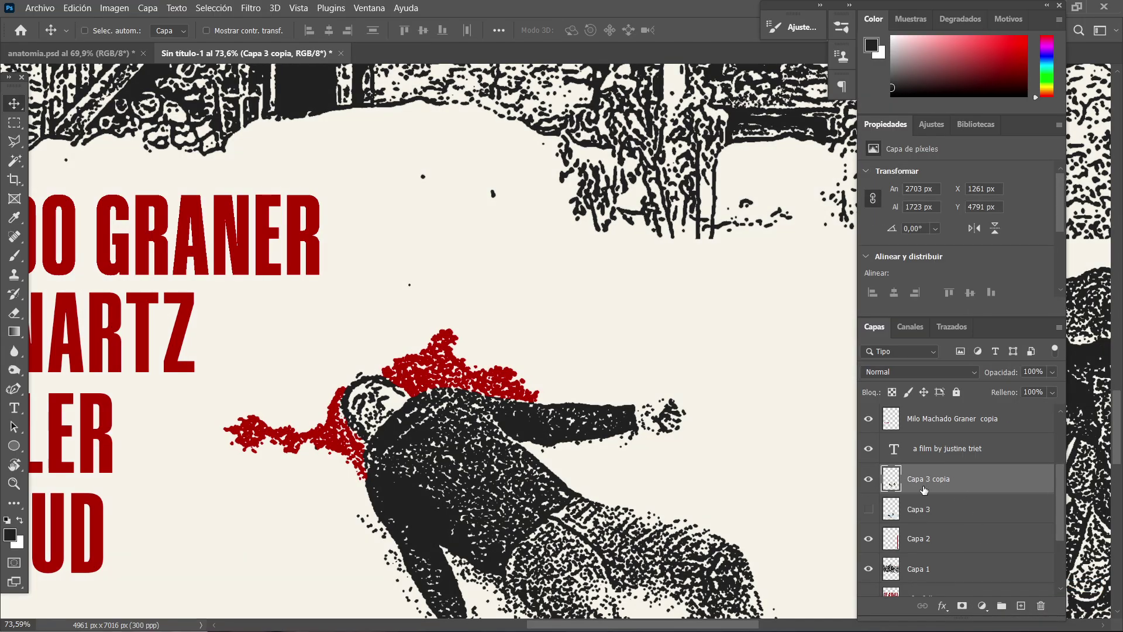
- Review the full poster and go through its layers, ending on the figures layer Capa 3 copia
{"action": "key", "text": "ctrl+0"}
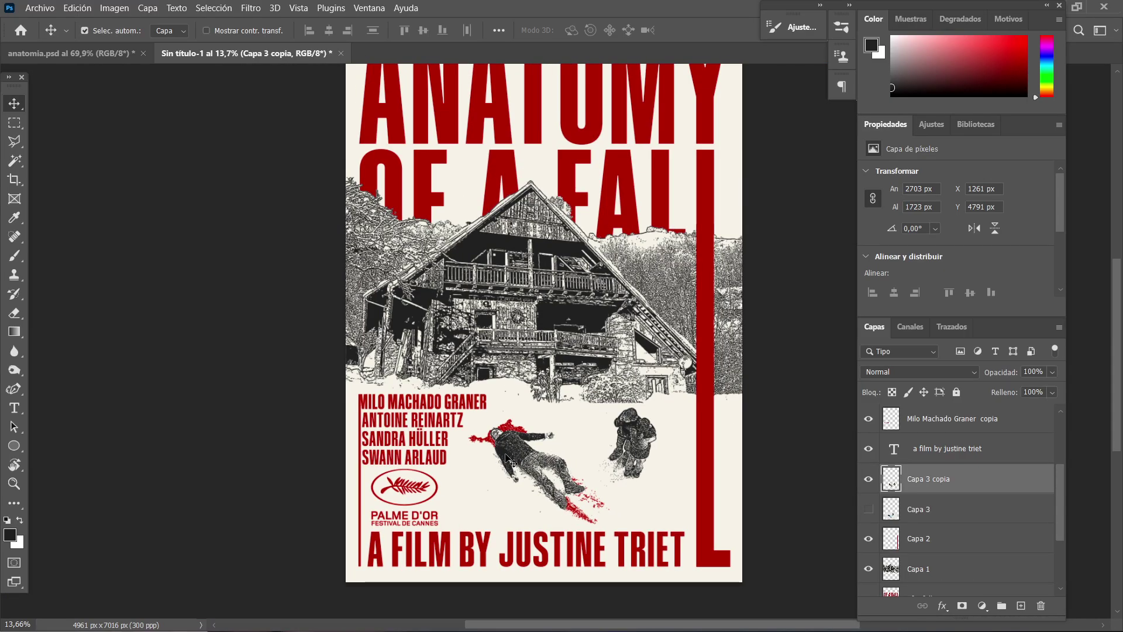
{"action": "scroll", "coordinate": [506, 457], "scroll_direction": "down", "scroll_amount": 1}
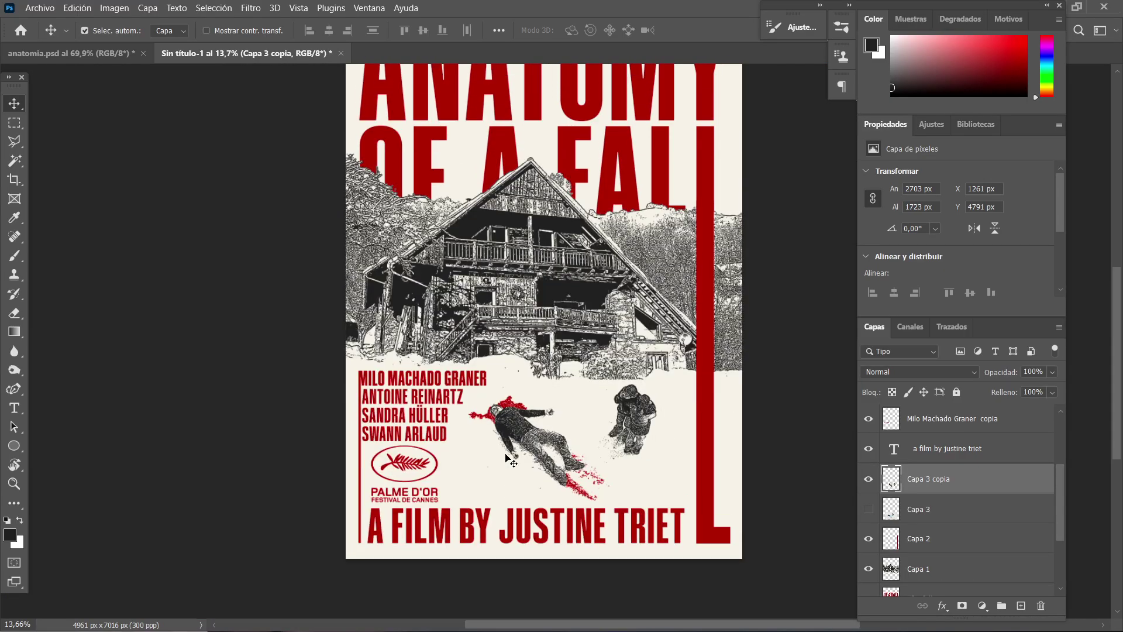
{"action": "scroll", "coordinate": [506, 458], "scroll_direction": "up", "scroll_amount": 1}
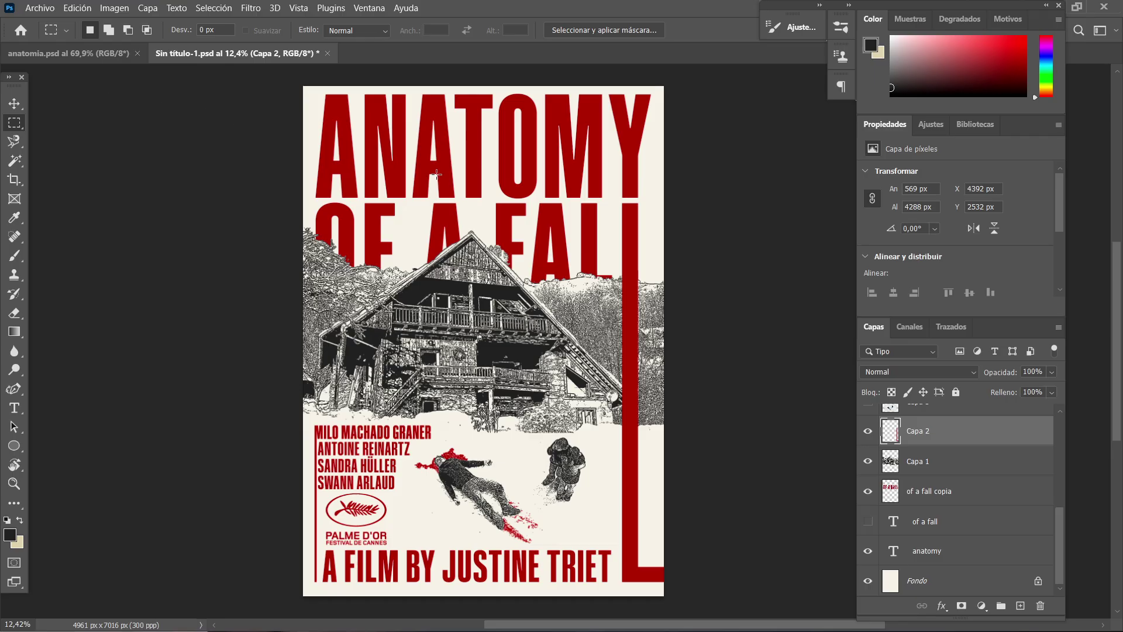
{"action": "scroll", "coordinate": [972, 480], "scroll_direction": "up", "scroll_amount": 2}
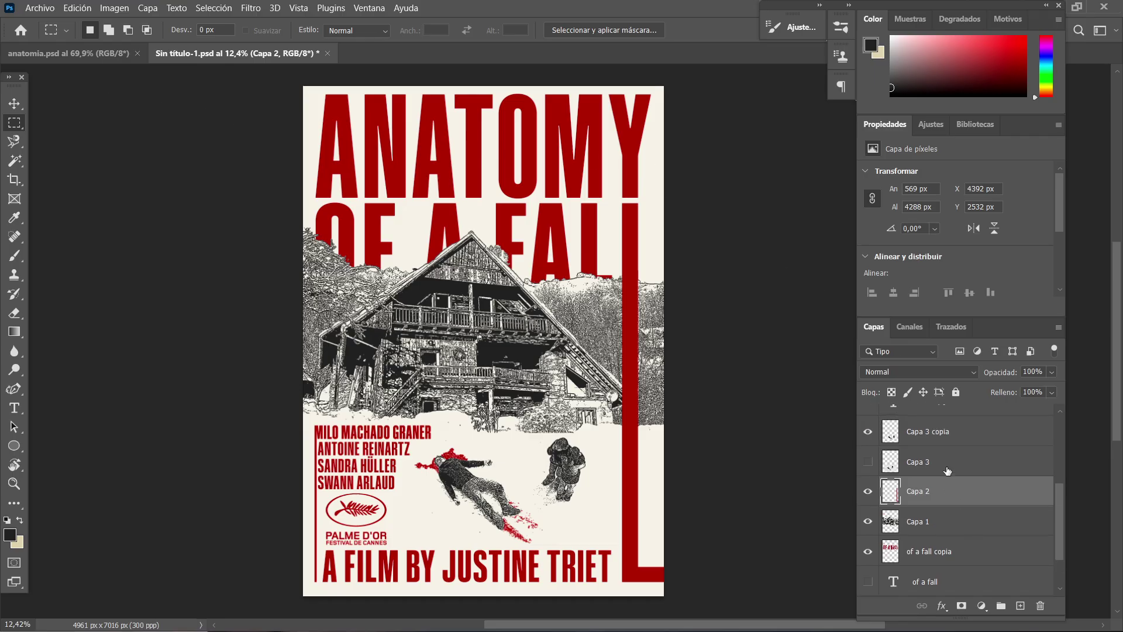
{"action": "left_click", "coordinate": [948, 468]}
{"action": "scroll", "coordinate": [948, 471], "scroll_direction": "up", "scroll_amount": 1}
{"action": "left_click", "coordinate": [939, 472]}
{"action": "scroll", "coordinate": [946, 473], "scroll_direction": "up", "scroll_amount": 1}
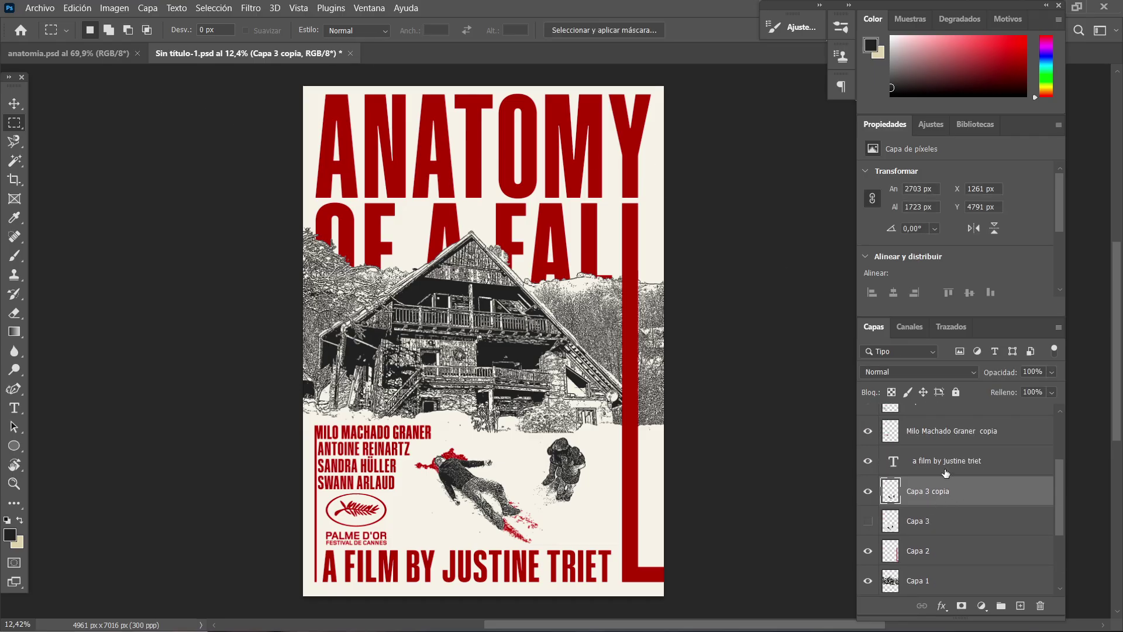
{"action": "left_click", "coordinate": [943, 437]}
{"action": "scroll", "coordinate": [944, 436], "scroll_direction": "down", "scroll_amount": 1}
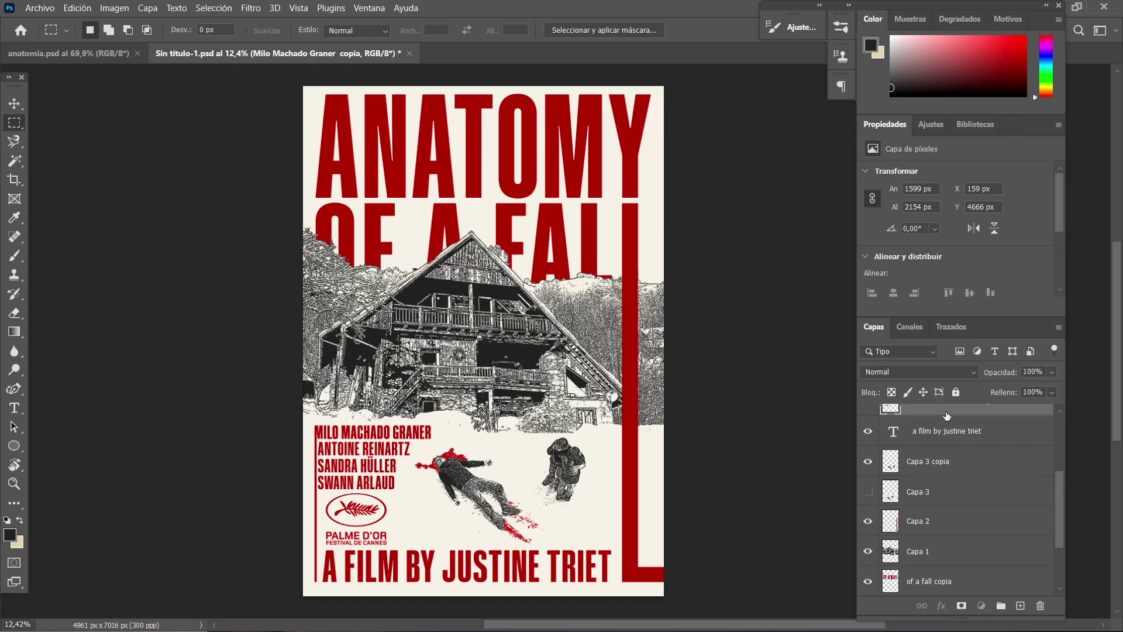
{"action": "left_click", "coordinate": [932, 433]}
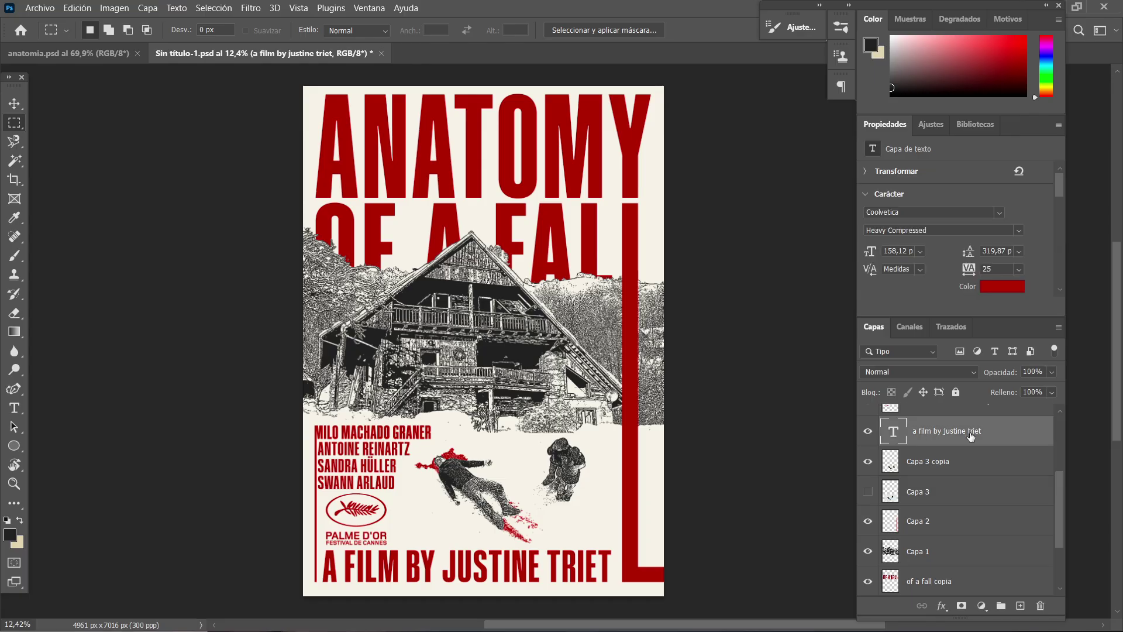
{"action": "scroll", "coordinate": [974, 415], "scroll_direction": "up", "scroll_amount": 1}
{"action": "left_click", "coordinate": [981, 414]}
{"action": "left_click", "coordinate": [952, 489]}
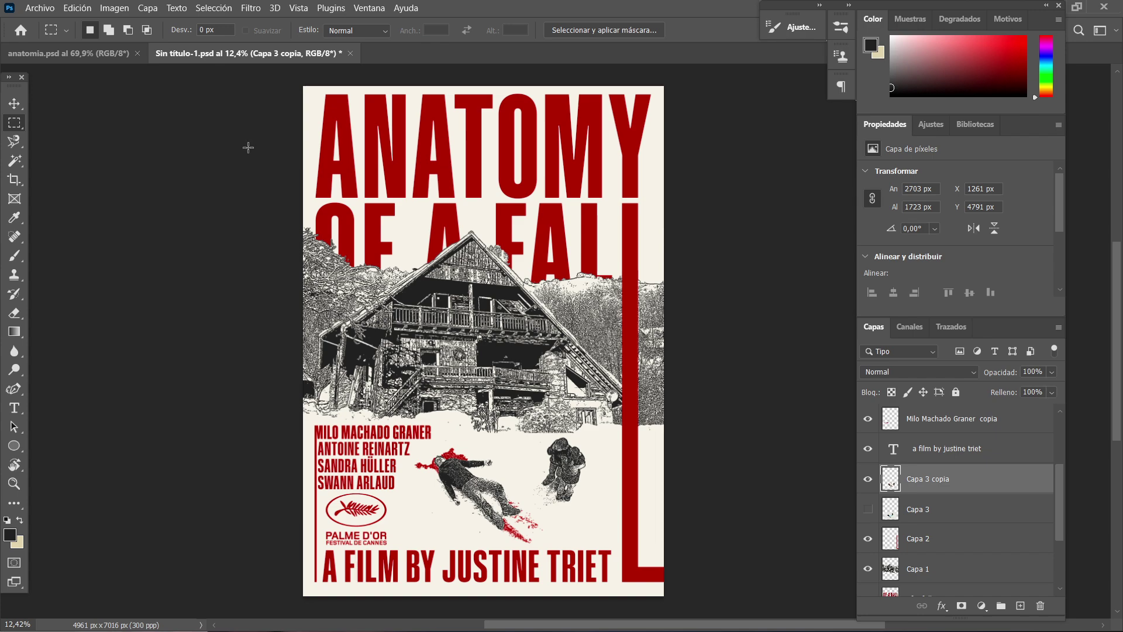
{"action": "left_click", "coordinate": [14, 102]}
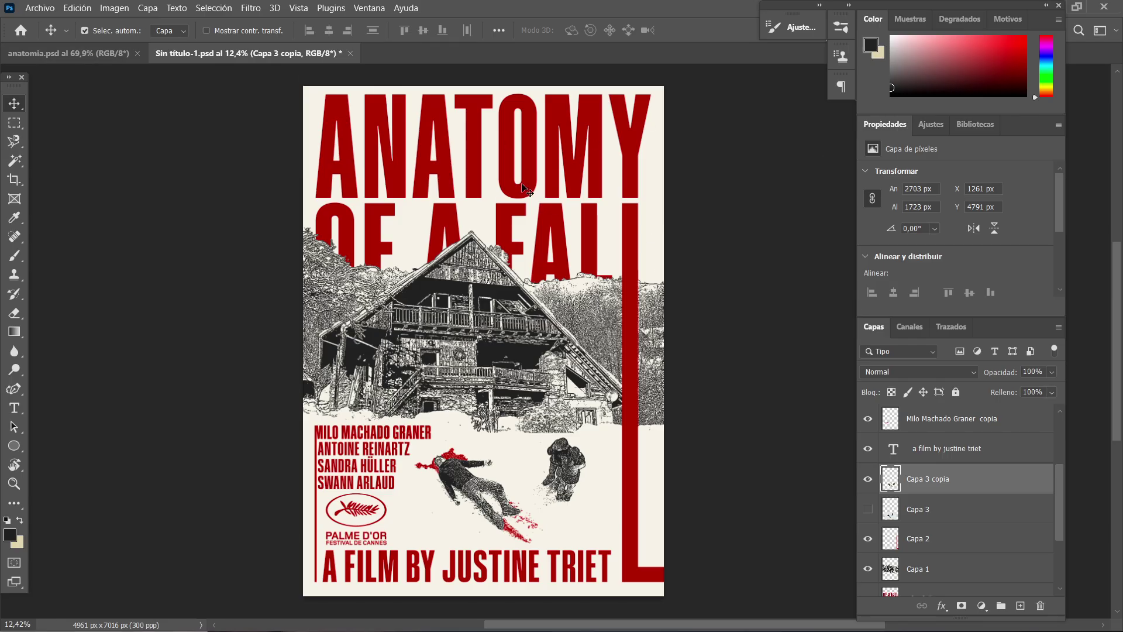
{"action": "scroll", "coordinate": [610, 252], "scroll_direction": "up", "scroll_amount": 3}
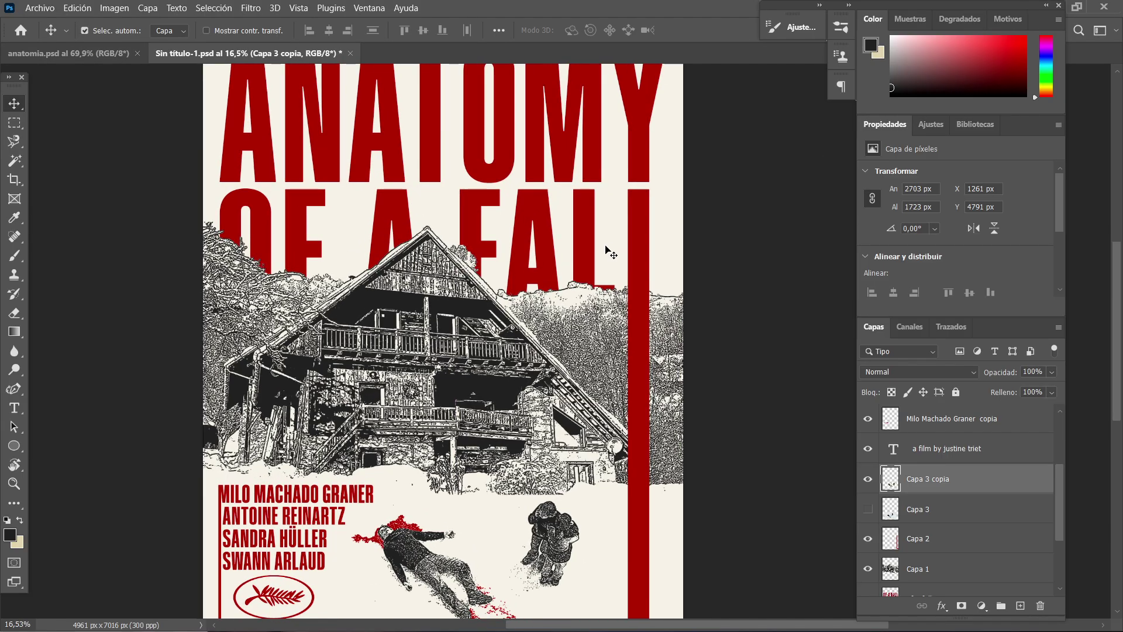
{"action": "scroll", "coordinate": [611, 253], "scroll_direction": "up", "scroll_amount": 3}
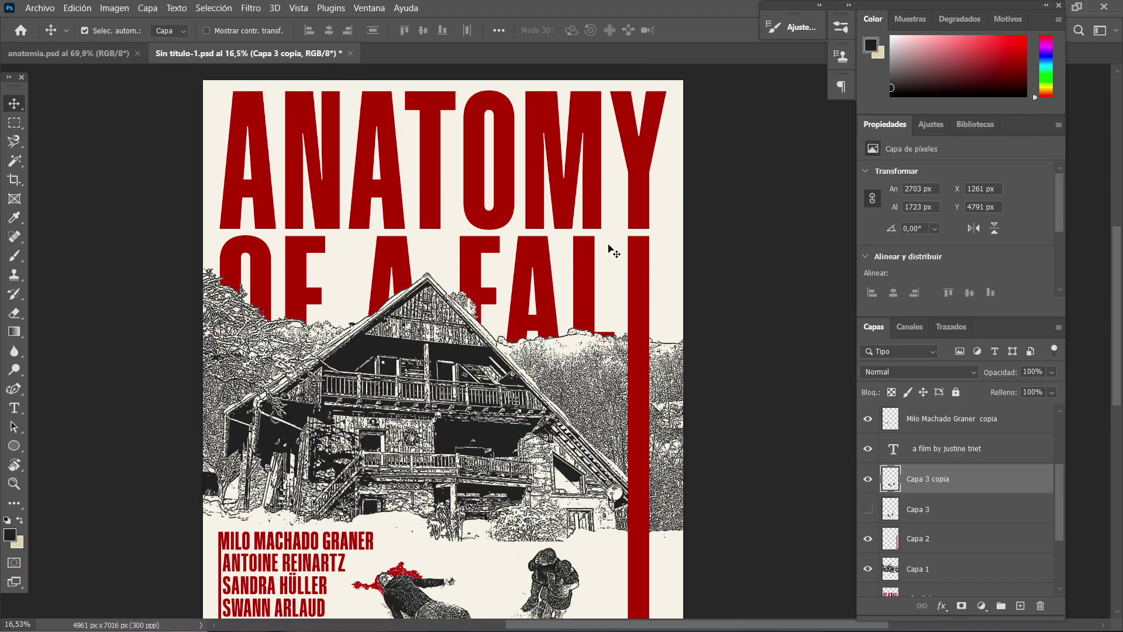
- In anatomia.psd, check the top texture layer's blend mode and select the five texture layers from Layer 16 copia to Capa 5
{"action": "left_click", "coordinate": [58, 53]}
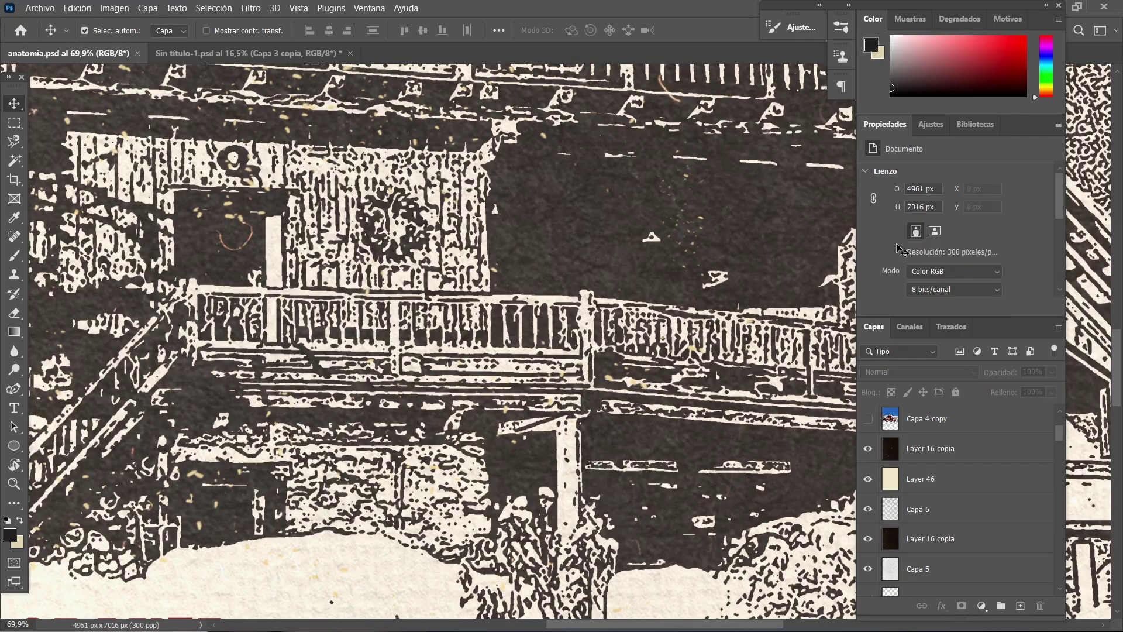
{"action": "scroll", "coordinate": [642, 313], "scroll_direction": "down", "scroll_amount": 5}
{"action": "scroll", "coordinate": [643, 313], "scroll_direction": "up", "scroll_amount": 5}
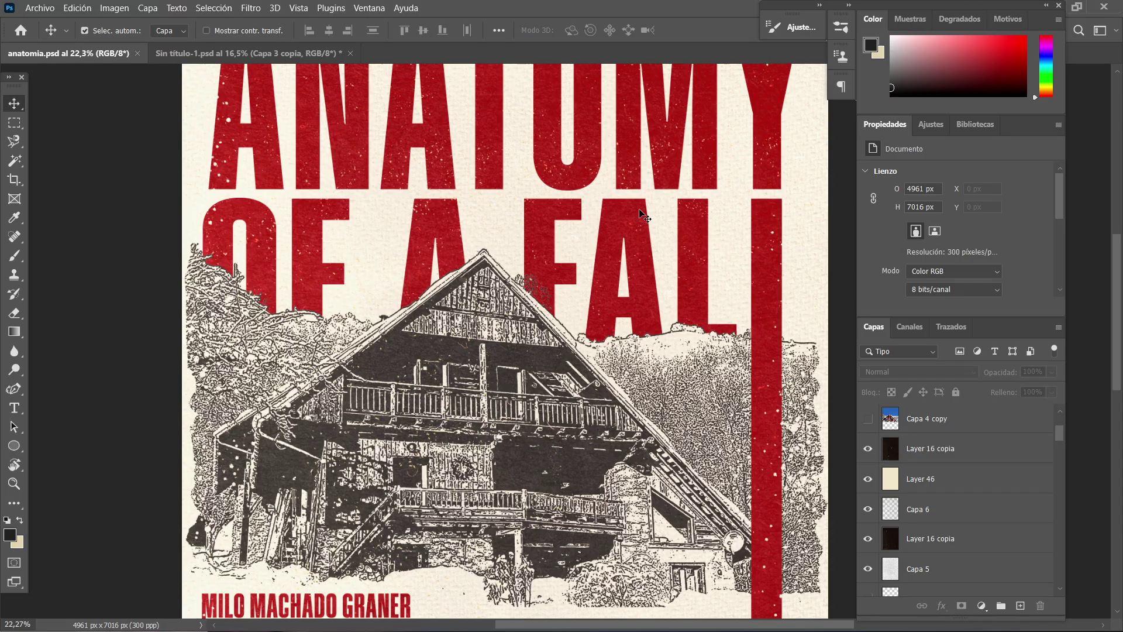
{"action": "left_click", "coordinate": [965, 445]}
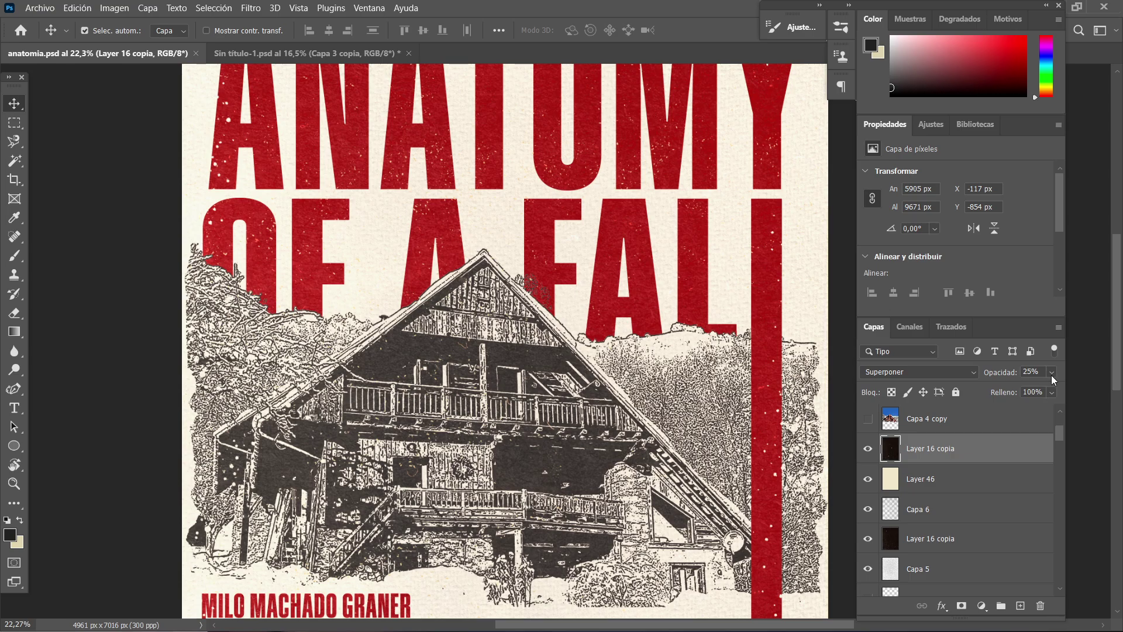
{"action": "left_click", "coordinate": [969, 370]}
{"action": "left_click", "coordinate": [1028, 448]}
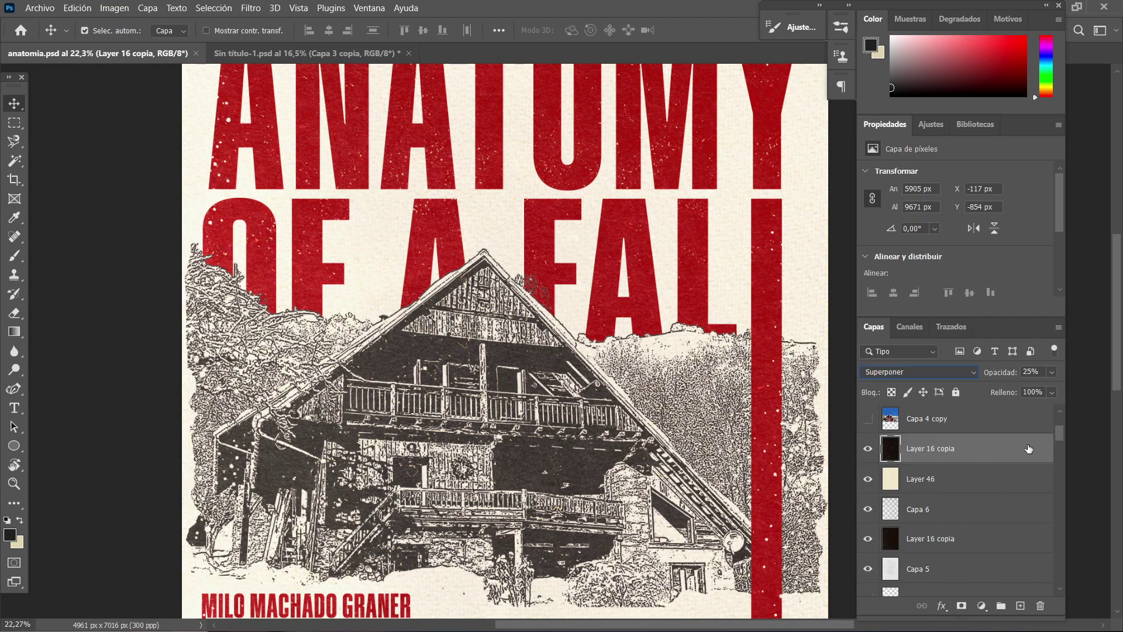
{"action": "left_click", "coordinate": [945, 571], "text": "shift"}
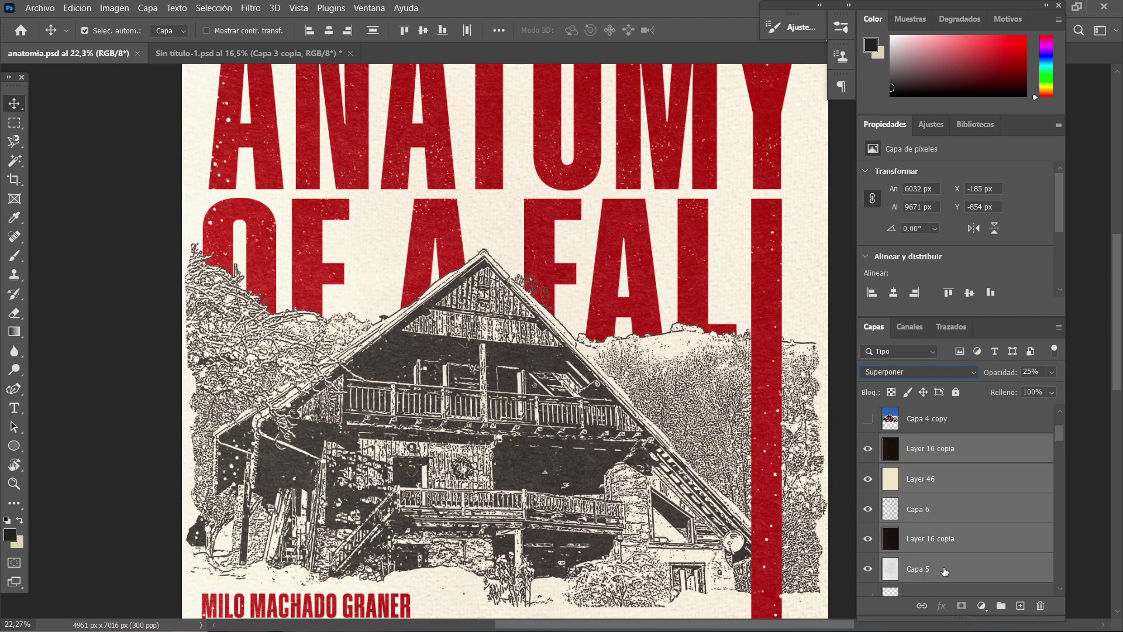
- Paste the five texture layers from anatomia.psd at the top of the layer stack in Sin título-1.psd
{"action": "key", "text": "ctrl+Tab"}
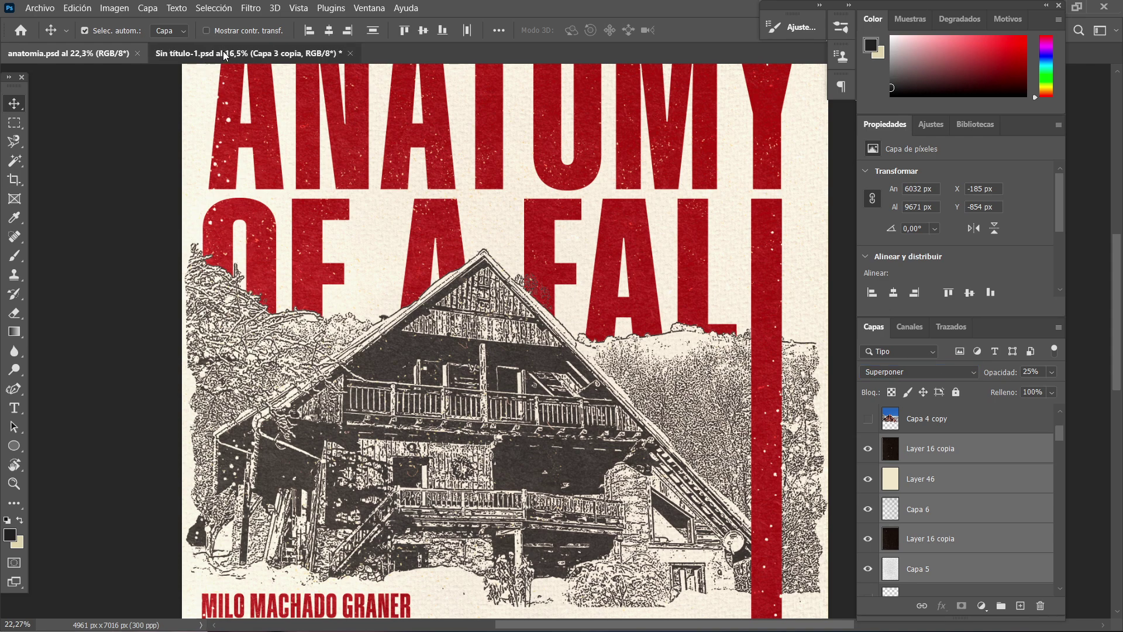
{"action": "left_click", "coordinate": [939, 420]}
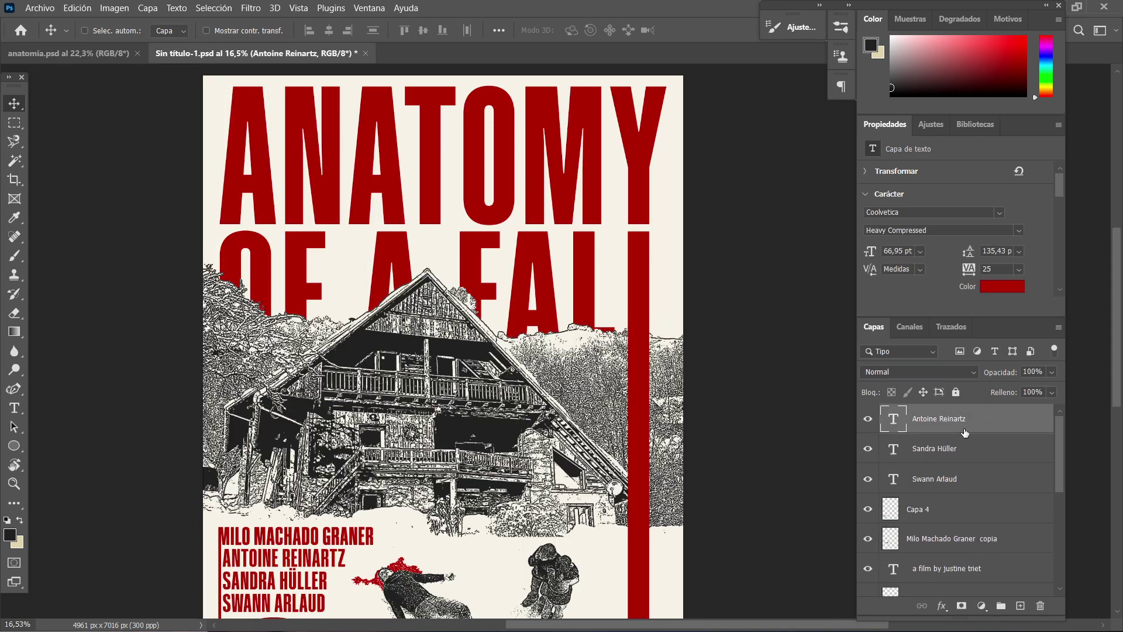
{"action": "left_click", "coordinate": [971, 430], "text": "ctrl"}
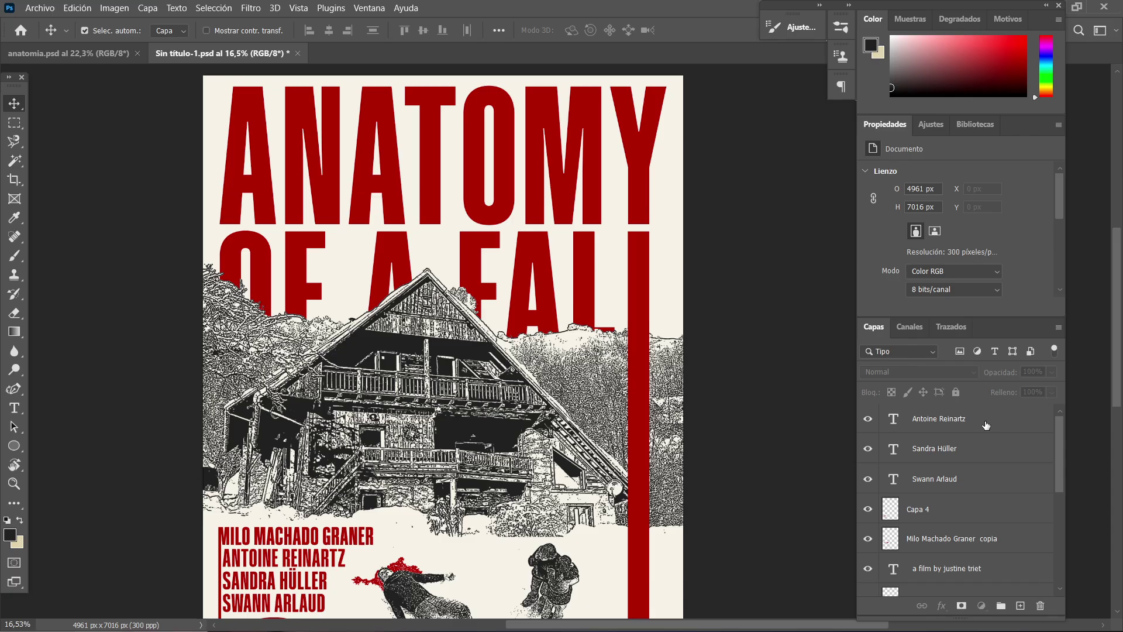
{"action": "left_click", "coordinate": [989, 422]}
{"action": "key", "text": "ctrl+v"}
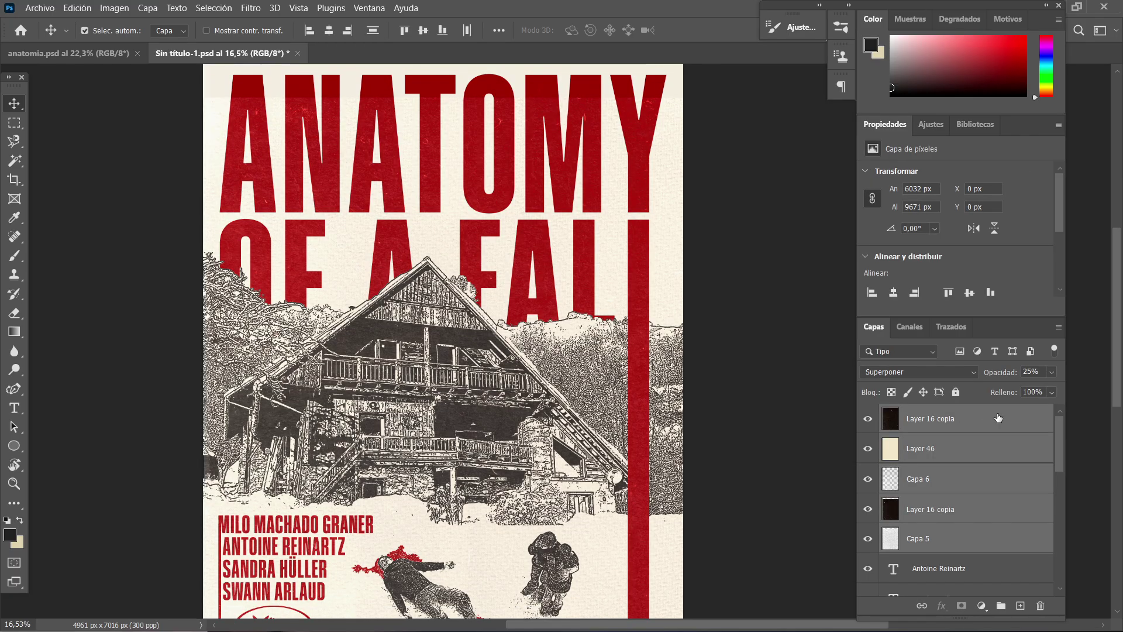
- Move the pasted texture layers together up and to the left with Free Transform so they cover the whole poster
{"action": "scroll", "coordinate": [602, 273], "scroll_direction": "down", "scroll_amount": 3}
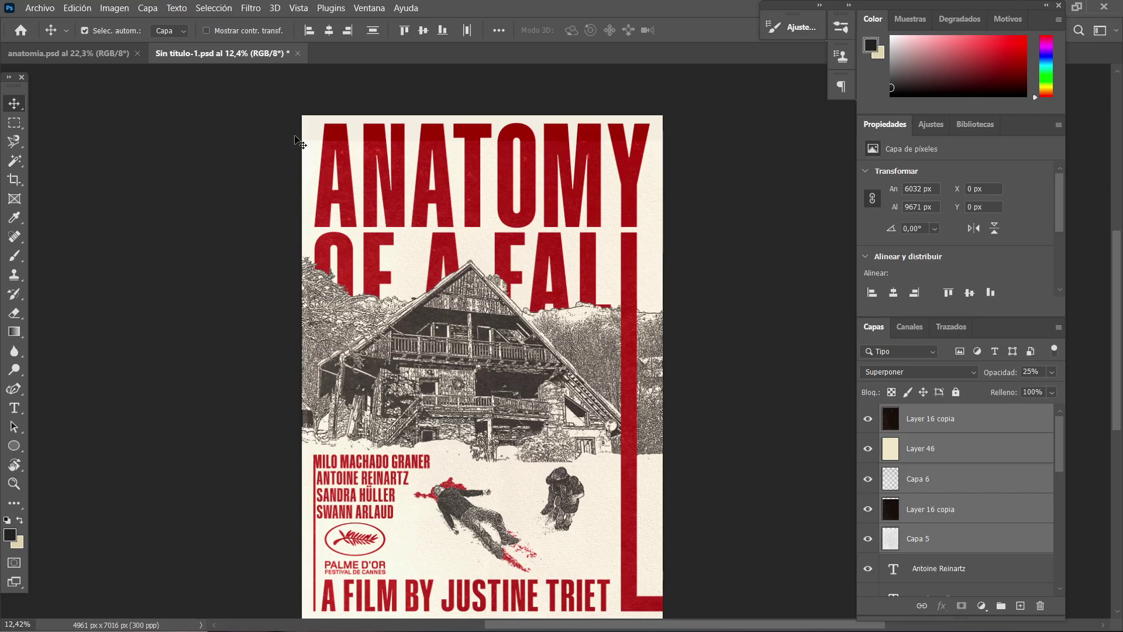
{"action": "key", "text": "ctrl"}
{"action": "key", "text": "ctrl+t"}
{"action": "left_click_drag", "start_coordinate": [514, 324], "coordinate": [489, 266]}
{"action": "scroll", "coordinate": [499, 261], "scroll_direction": "down", "scroll_amount": 3}
{"action": "scroll", "coordinate": [503, 281], "scroll_direction": "up", "scroll_amount": 3}
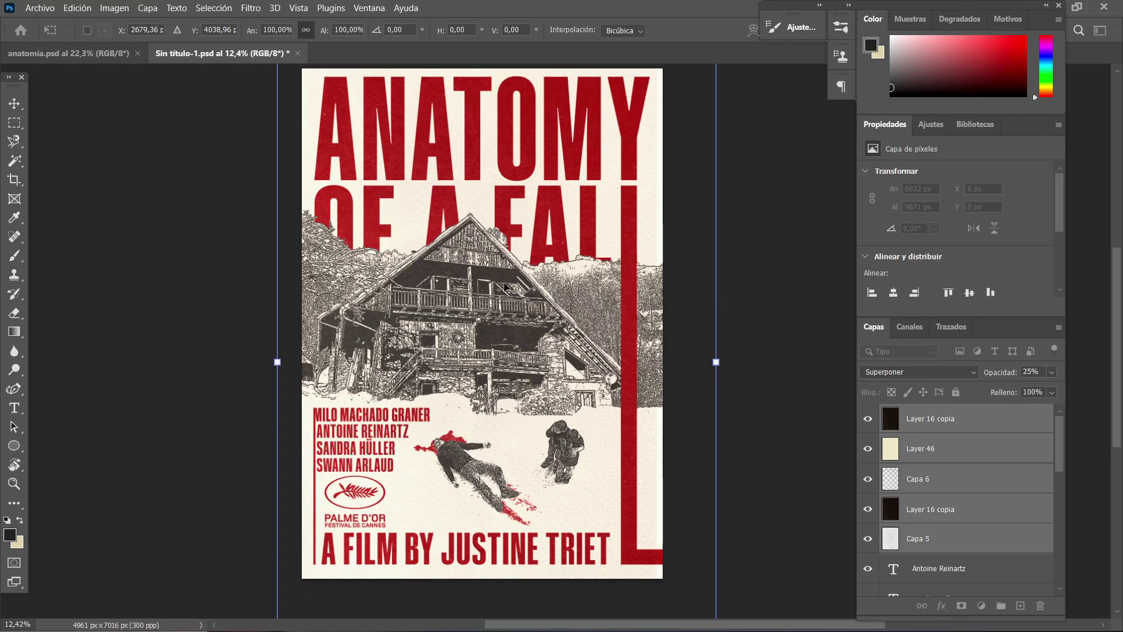
{"action": "key", "text": "Return"}
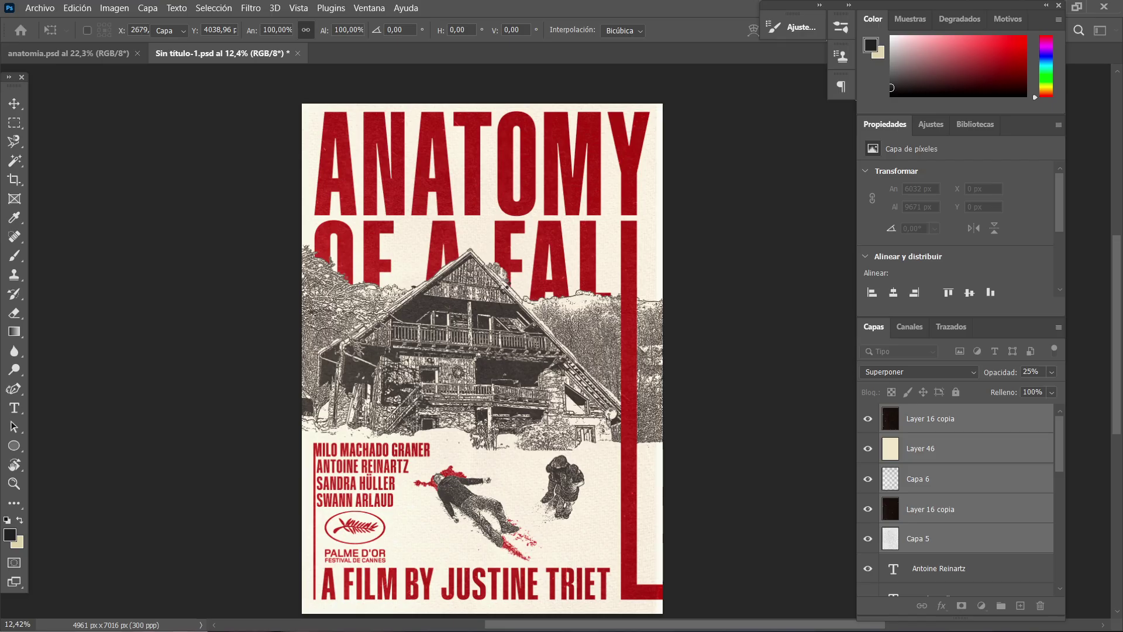
- Hide Layer 46, Capa 6, the lower Layer 16 copia and Capa 5, and select the top Layer 16 copia
{"action": "left_click", "coordinate": [949, 452]}
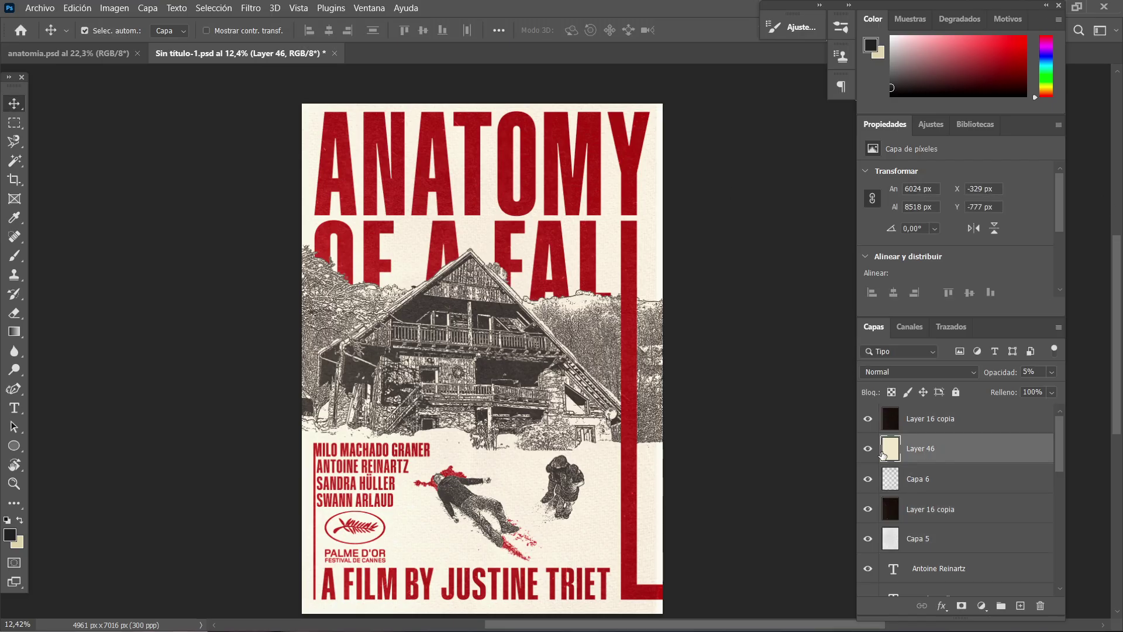
{"action": "left_click_drag", "start_coordinate": [867, 455], "coordinate": [868, 539]}
{"action": "left_click", "coordinate": [930, 430]}
- Compare the poster with and without the top Layer 16 copia texture and inspect its effect on the title letters
{"action": "scroll", "coordinate": [446, 181], "scroll_direction": "up", "scroll_amount": 6}
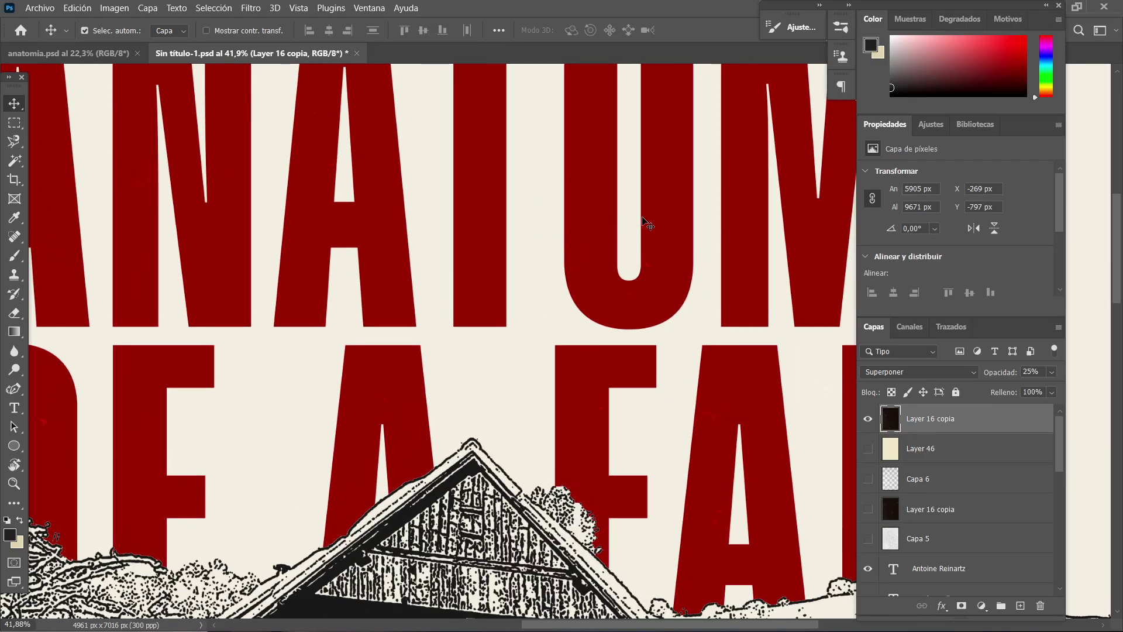
{"action": "scroll", "coordinate": [632, 231], "scroll_direction": "down", "scroll_amount": 4}
{"action": "left_click", "coordinate": [868, 419]}
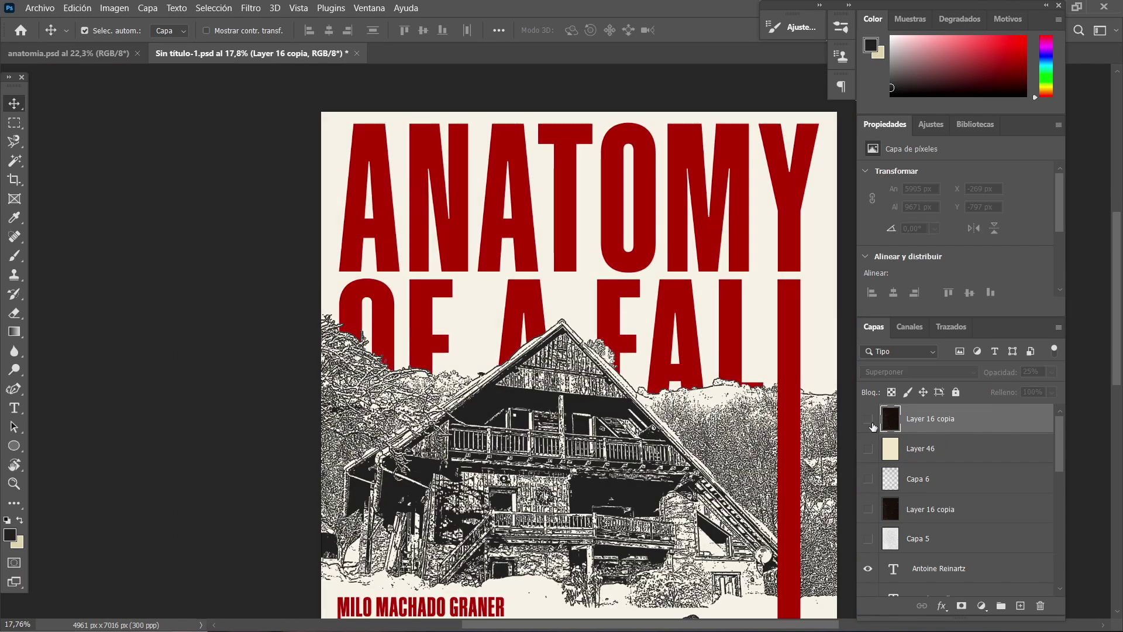
{"action": "left_click", "coordinate": [870, 420]}
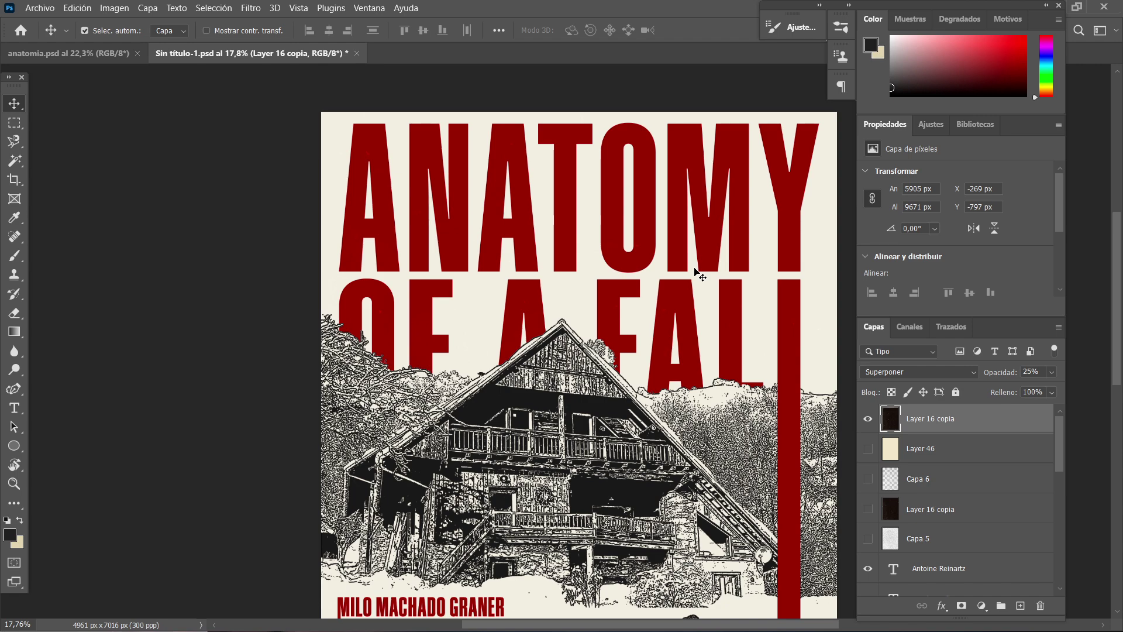
{"action": "scroll", "coordinate": [391, 138], "scroll_direction": "up", "scroll_amount": 5}
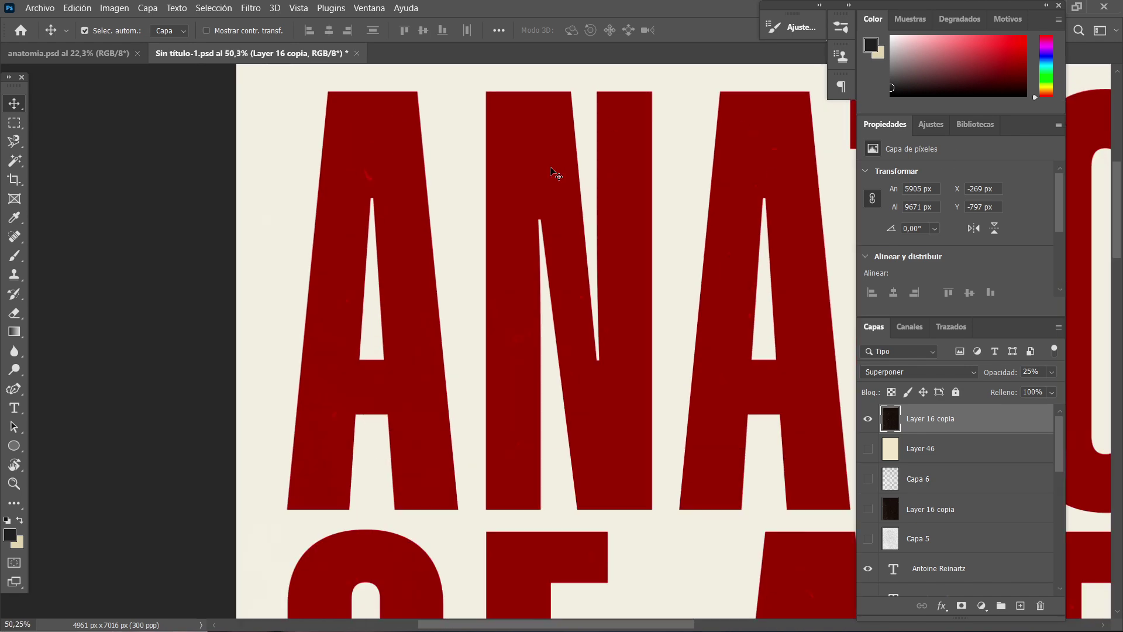
{"action": "scroll", "coordinate": [475, 174], "scroll_direction": "right", "scroll_amount": 3}
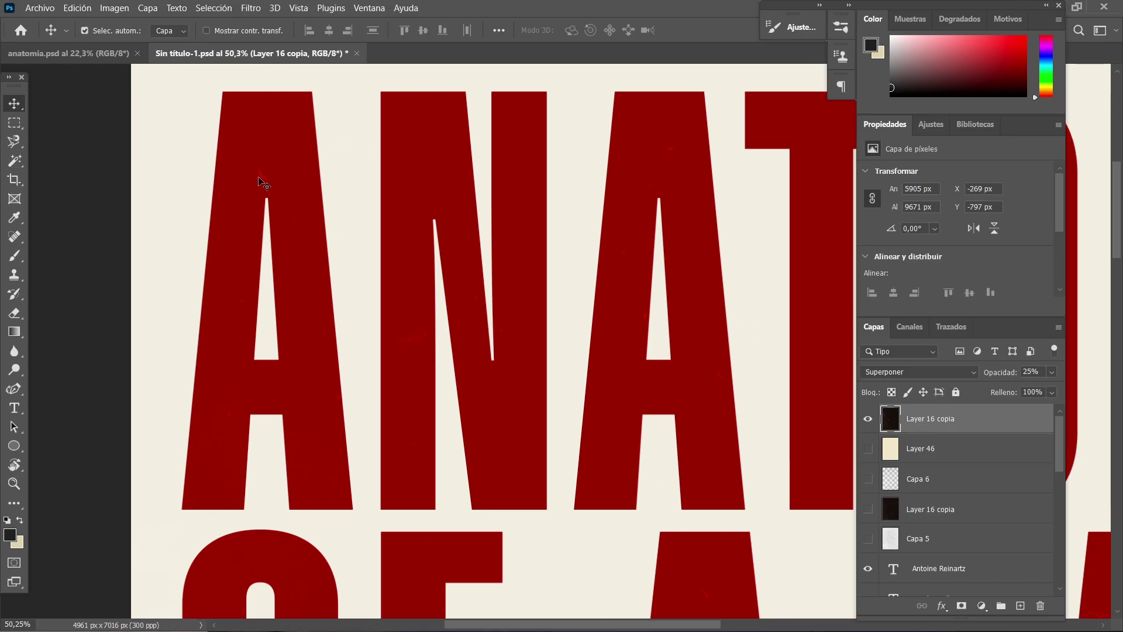
{"action": "scroll", "coordinate": [446, 280], "scroll_direction": "down", "scroll_amount": 6}
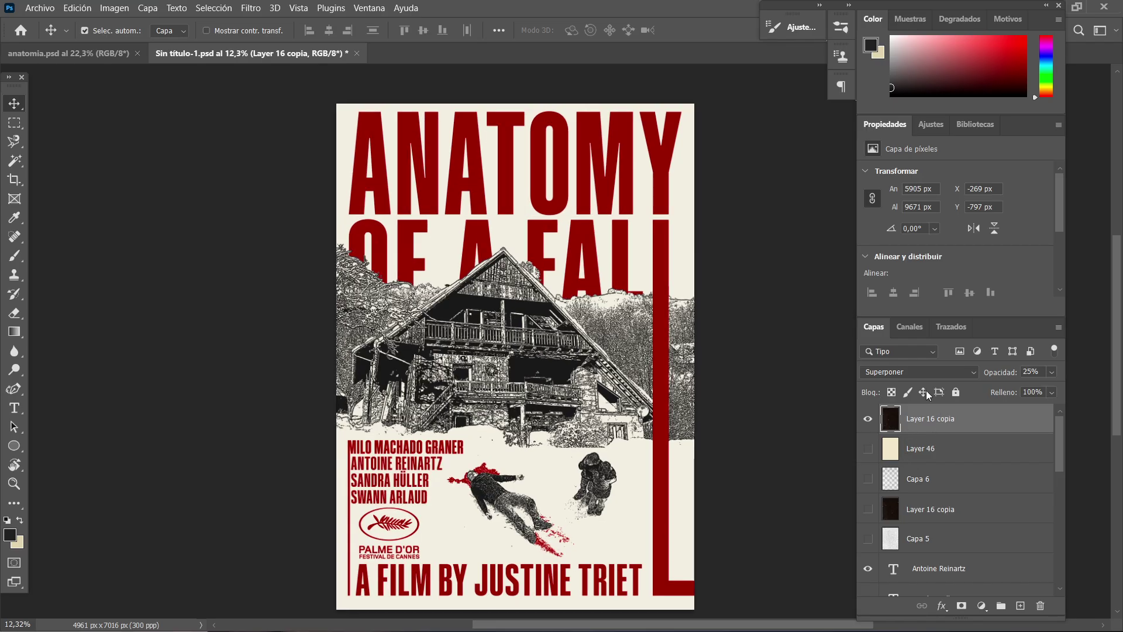
- Reapply the Superponer blend mode to the top Layer 16 copia, try its opacity at 77% and return it to 25%
{"action": "left_click", "coordinate": [950, 373]}
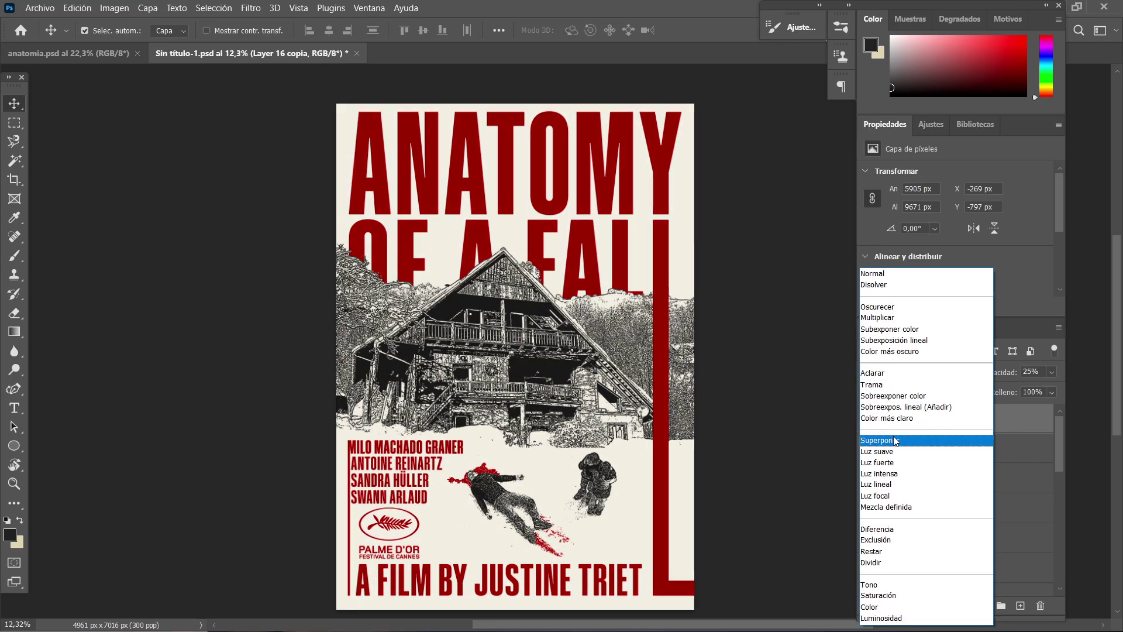
{"action": "left_click", "coordinate": [895, 440]}
{"action": "left_click", "coordinate": [1052, 372]}
{"action": "left_click", "coordinate": [1041, 388]}
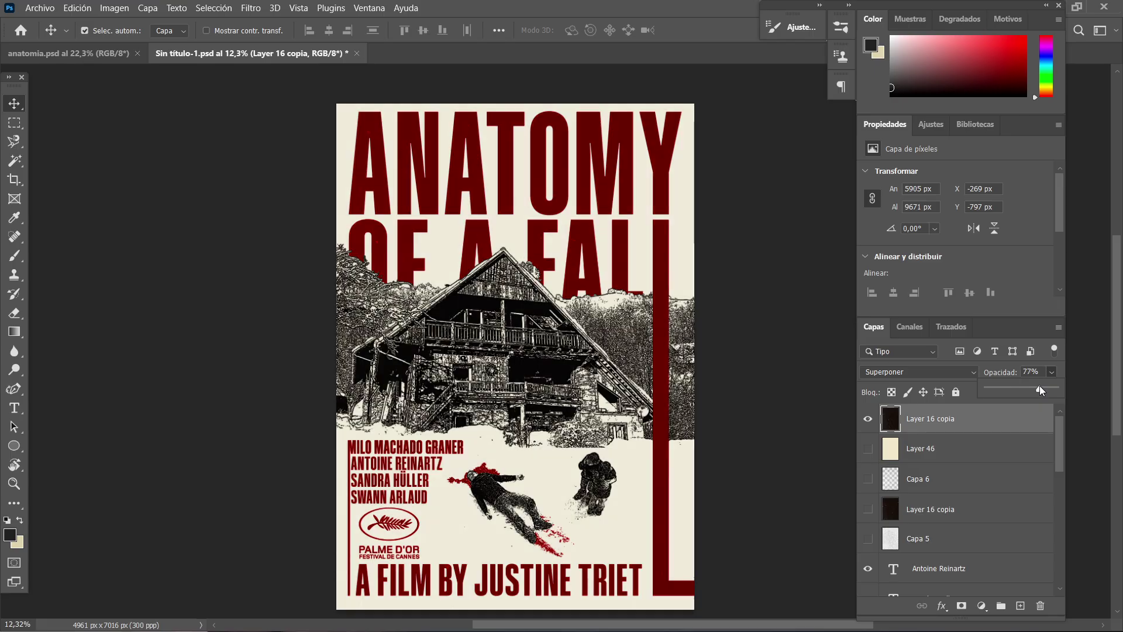
{"action": "left_click_drag", "start_coordinate": [1040, 385], "coordinate": [1002, 380]}
{"action": "left_click", "coordinate": [1044, 404]}
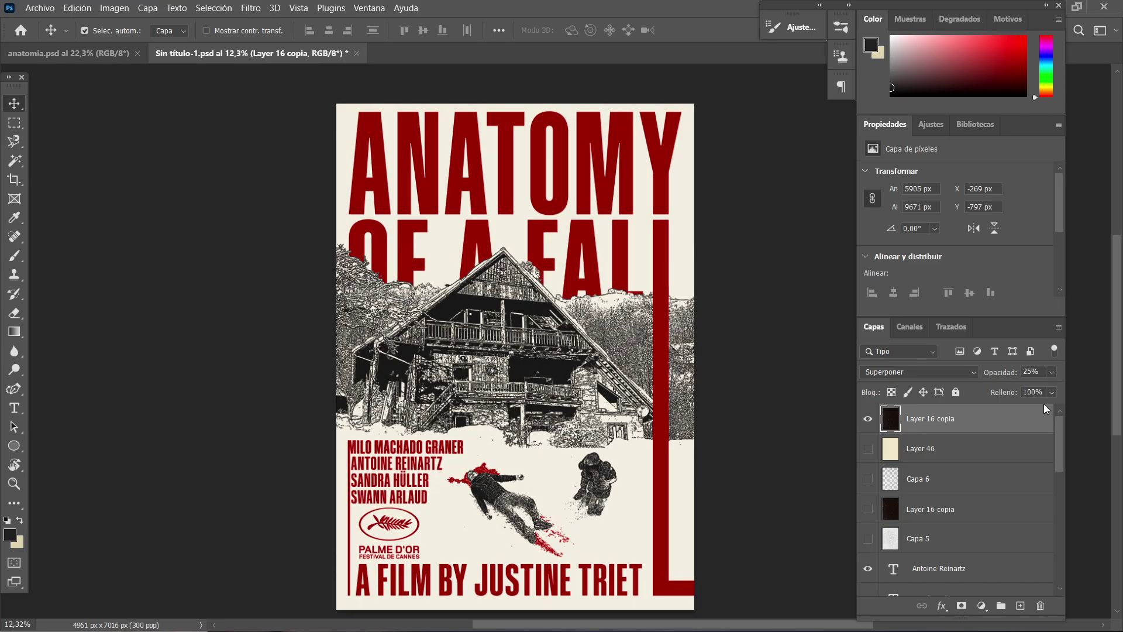
- Preview other blend modes on the top Layer 16 copia, show the four hidden texture layers and reapply Superponer
{"action": "left_click", "coordinate": [975, 375]}
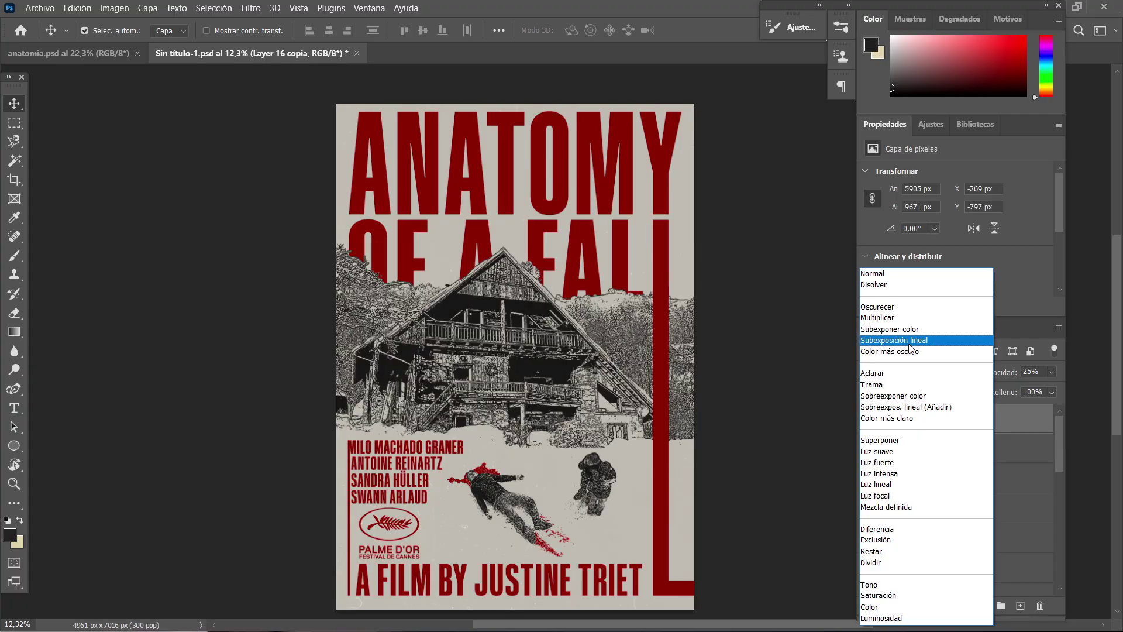
{"action": "key", "text": "Escape"}
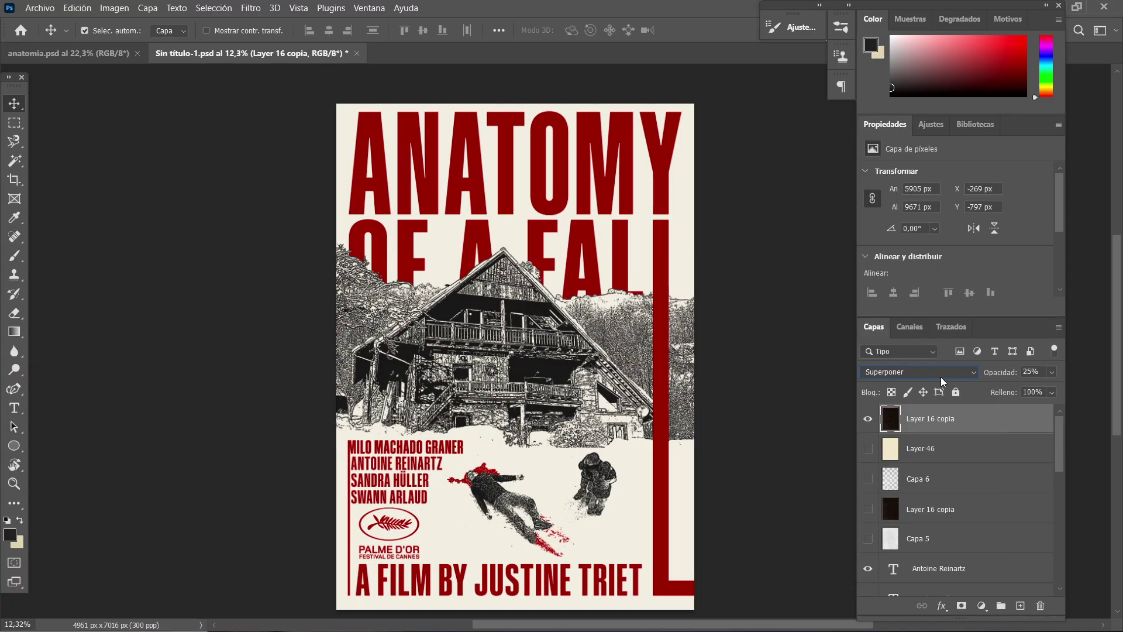
{"action": "left_click", "coordinate": [868, 448]}
{"action": "left_click", "coordinate": [868, 479]}
{"action": "left_click", "coordinate": [868, 509]}
{"action": "left_click", "coordinate": [868, 538]}
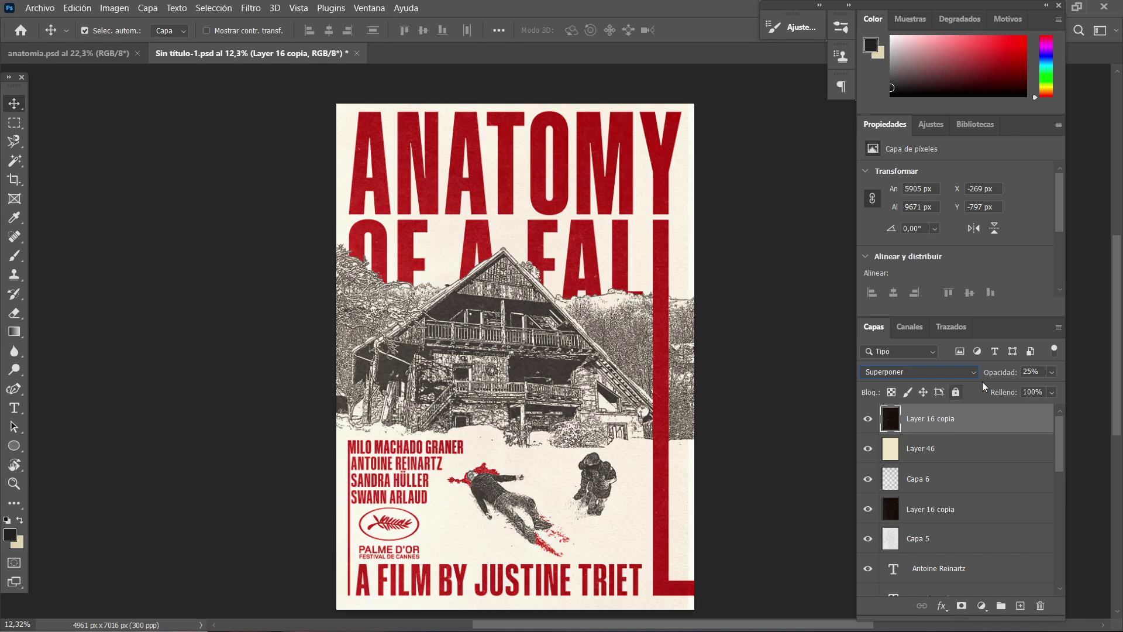
{"action": "left_click", "coordinate": [965, 372]}
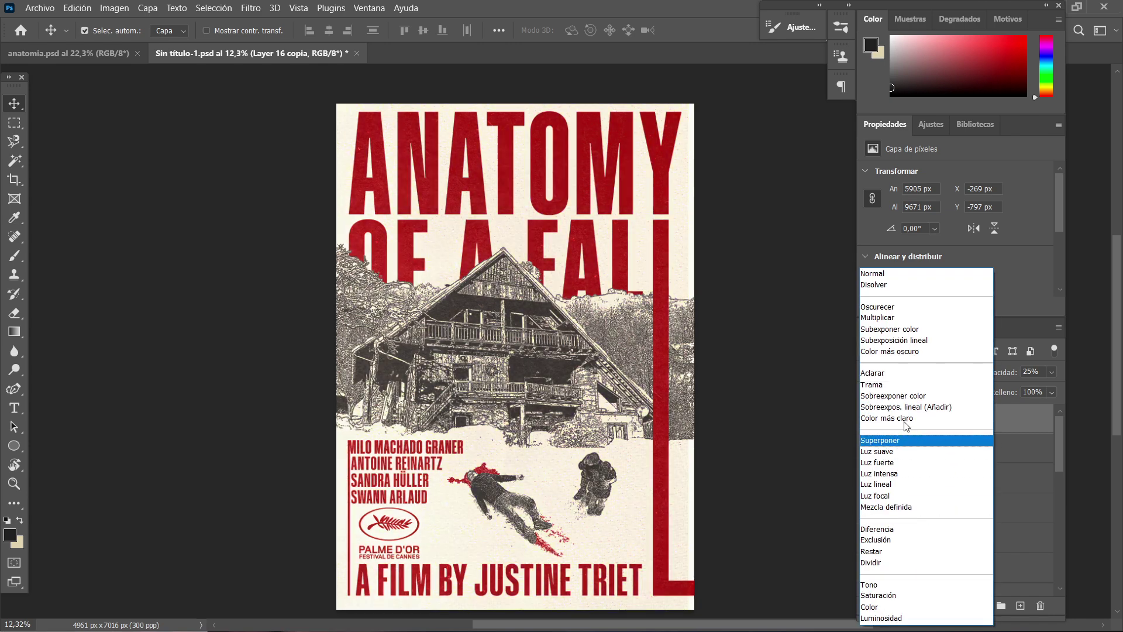
{"action": "left_click", "coordinate": [918, 440]}
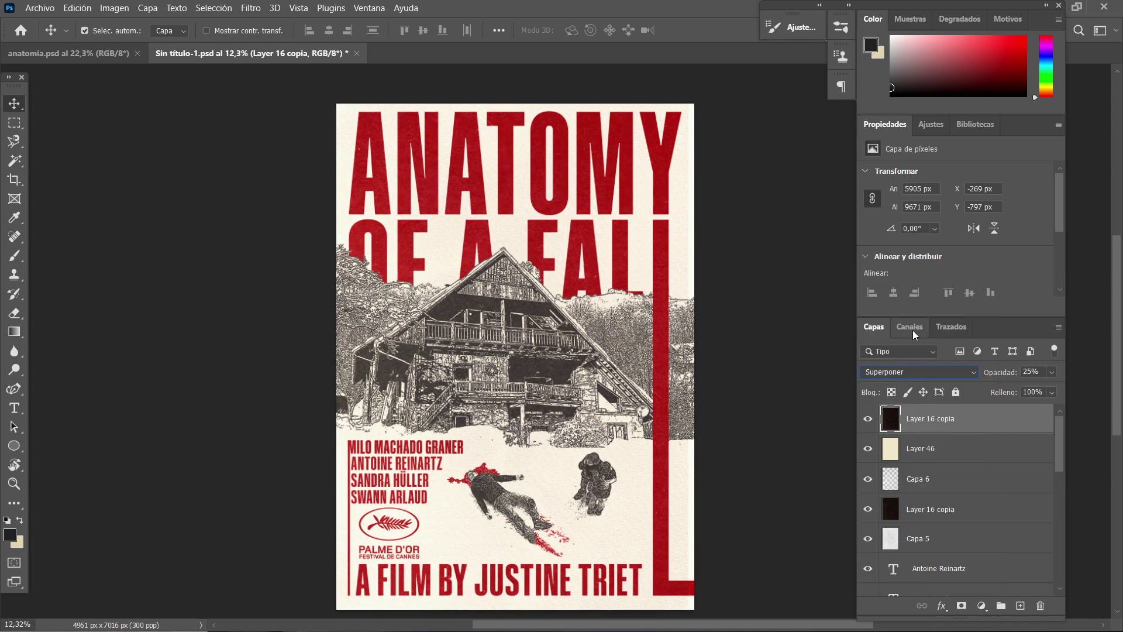
- Undo the visibility changes of Layer 46, Capa 6, the lower Layer 16 copia and Capa 5
{"action": "key", "text": "ctrl+z"}
{"action": "key", "text": "ctrl+z"}
{"action": "key", "text": "ctrl+z"}
{"action": "key", "text": "ctrl+z"}
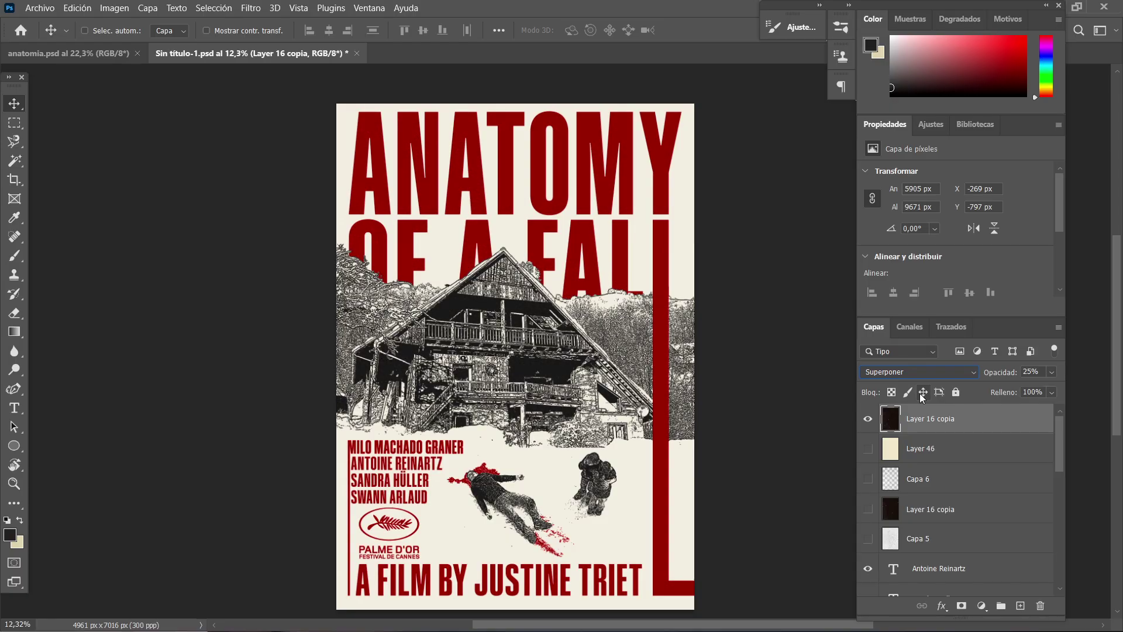
- Show Layer 46, try its opacity at 100% and return it to 5%
{"action": "left_click", "coordinate": [923, 447]}
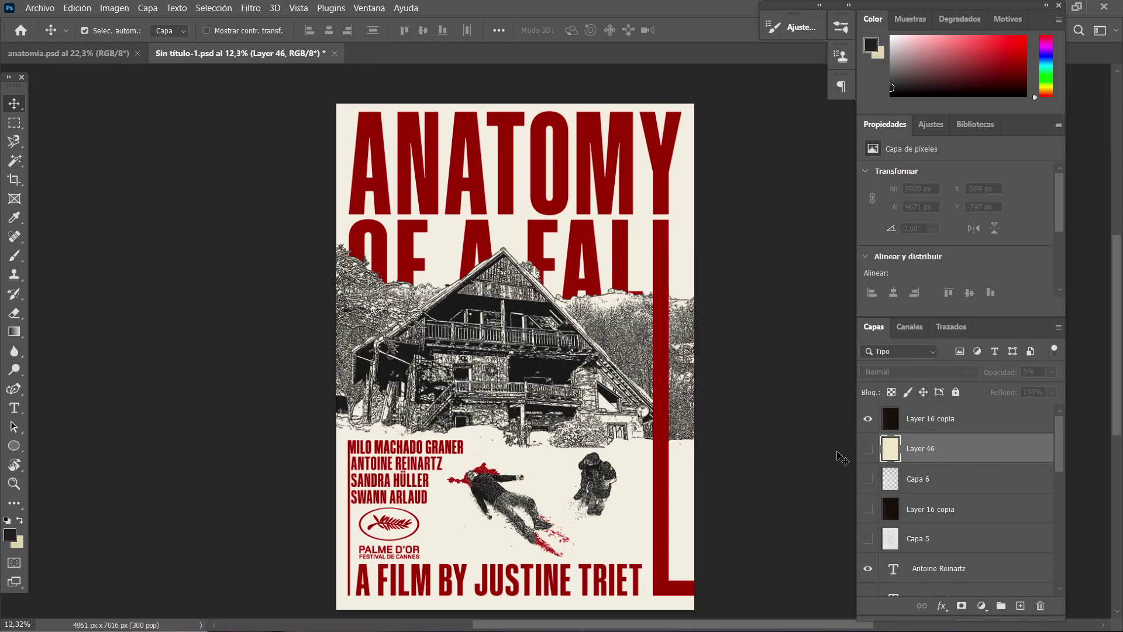
{"action": "left_click", "coordinate": [868, 448]}
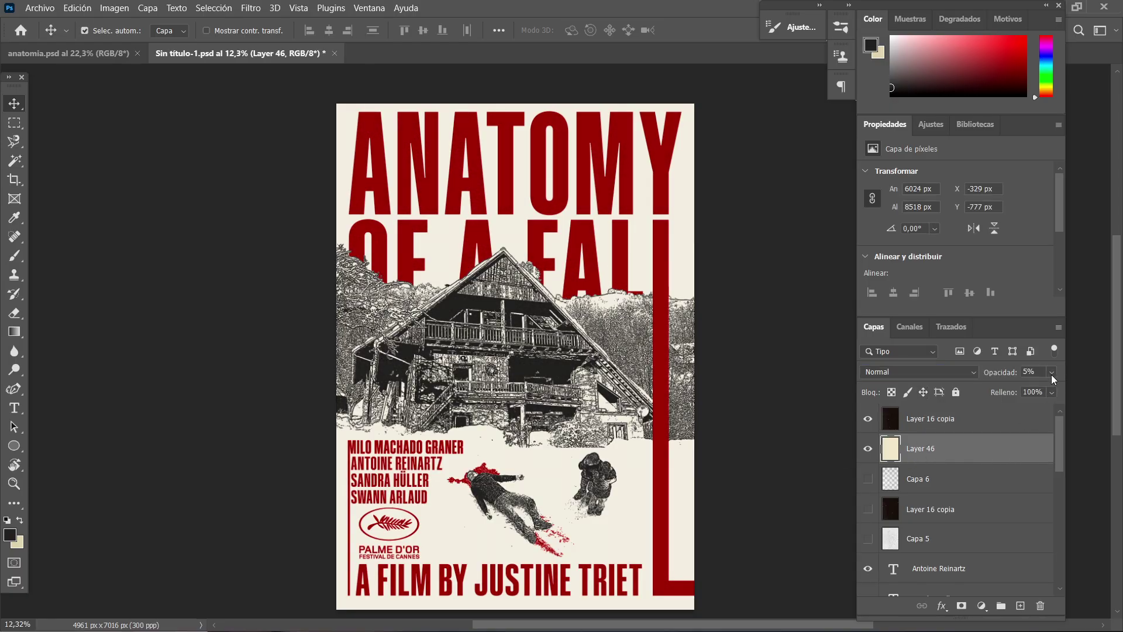
{"action": "left_click", "coordinate": [1052, 372]}
{"action": "left_click_drag", "start_coordinate": [1045, 389], "coordinate": [1092, 392]}
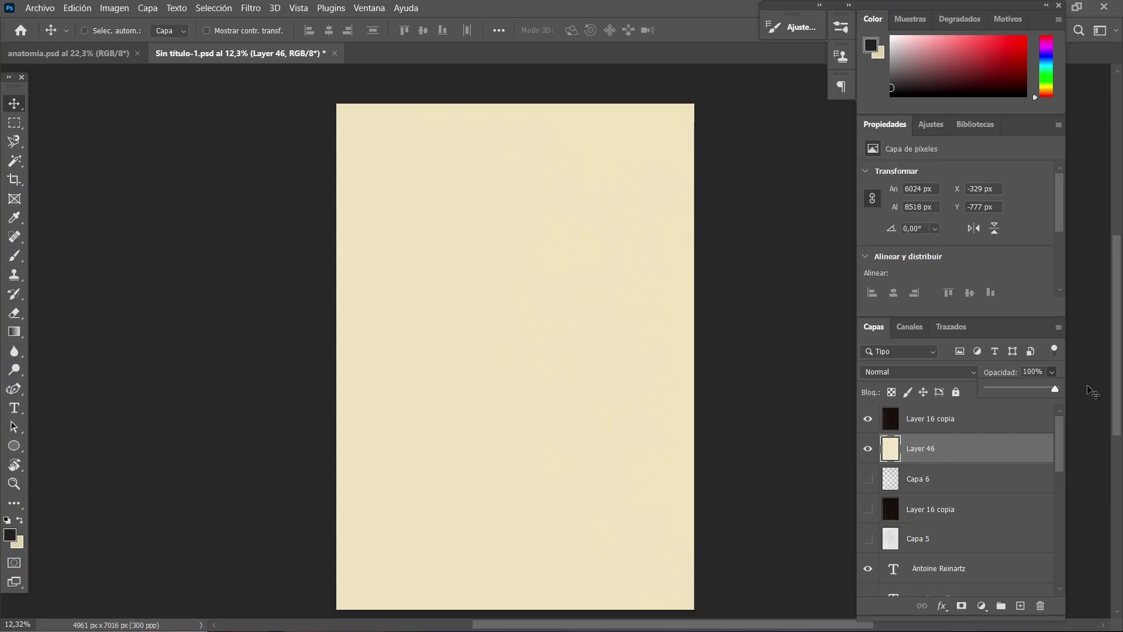
{"action": "key", "text": "ctrl+z"}
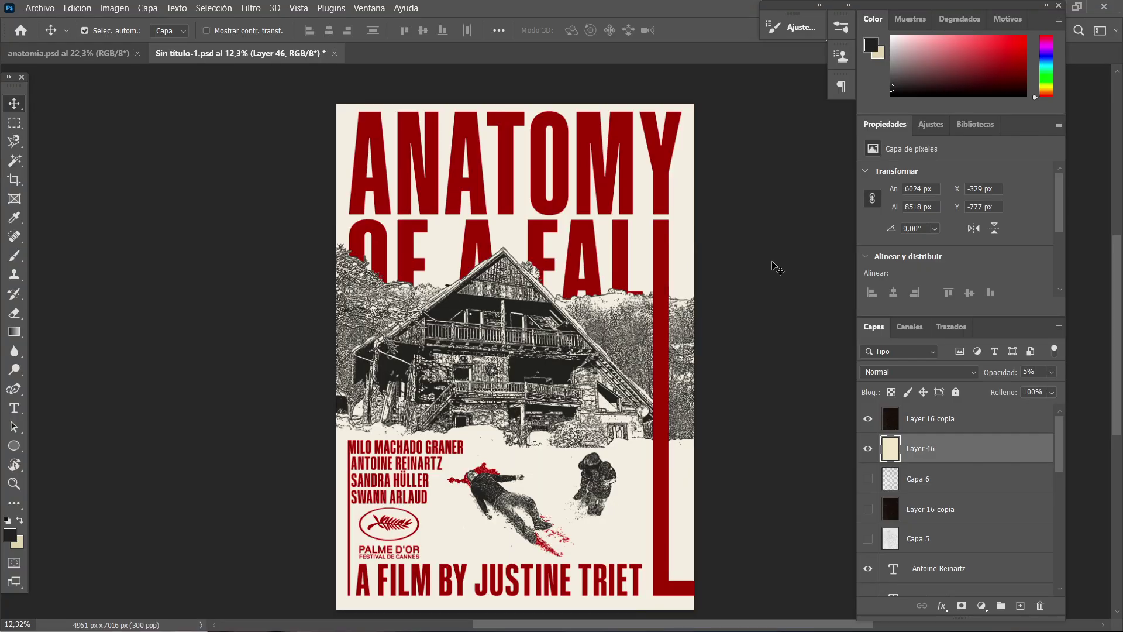
- Try Layer 46's opacity at 13% while viewing the title letters, and set it back to 5%
{"action": "scroll", "coordinate": [615, 182], "scroll_direction": "up", "scroll_amount": 5}
{"action": "scroll", "coordinate": [618, 176], "scroll_direction": "down", "scroll_amount": 2}
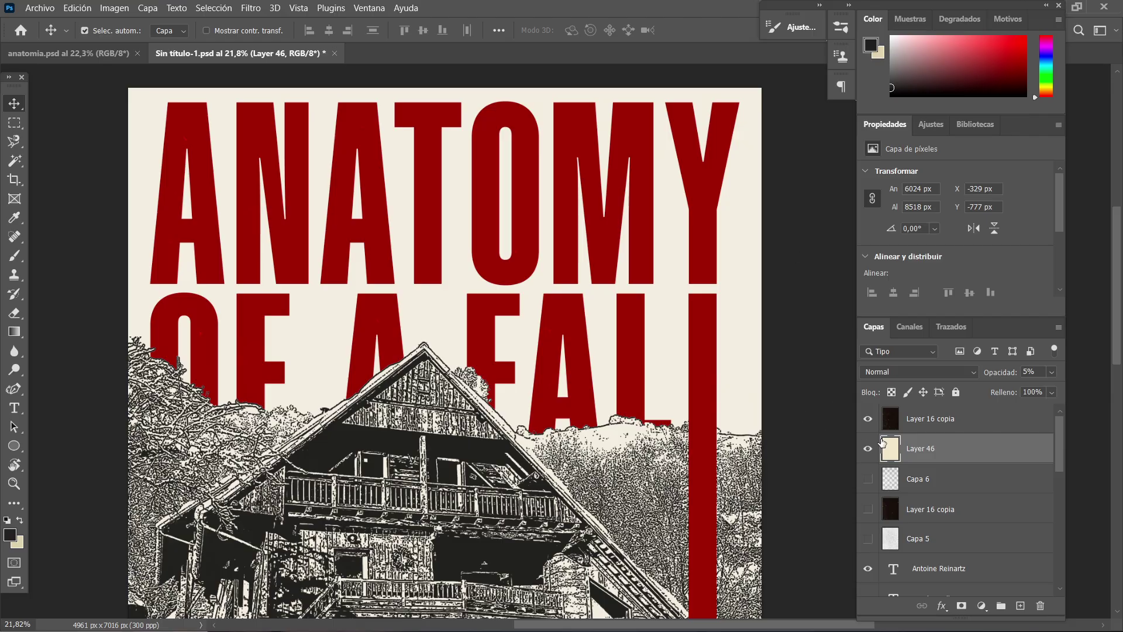
{"action": "left_click", "coordinate": [1052, 372]}
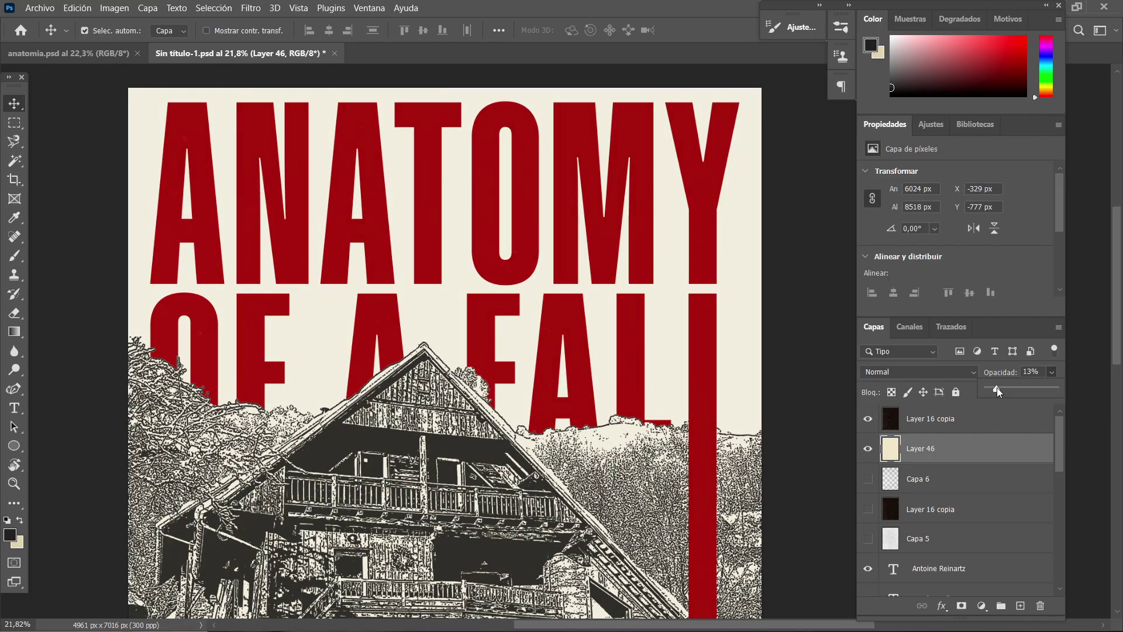
{"action": "left_click_drag", "start_coordinate": [997, 387], "coordinate": [988, 387]}
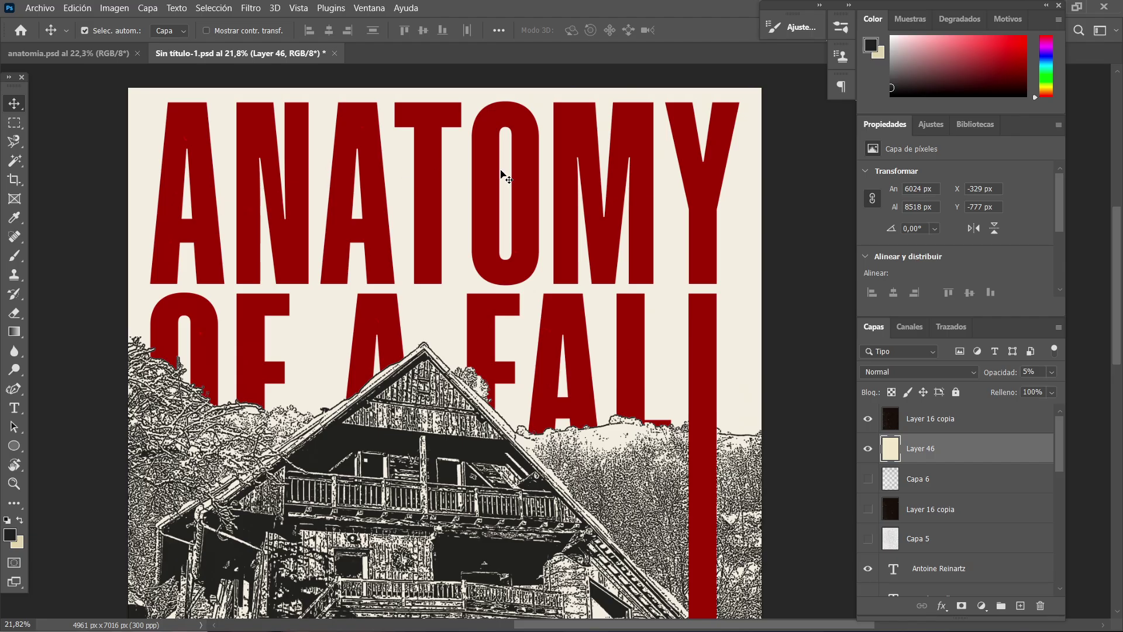
{"action": "scroll", "coordinate": [579, 299], "scroll_direction": "down", "scroll_amount": 5}
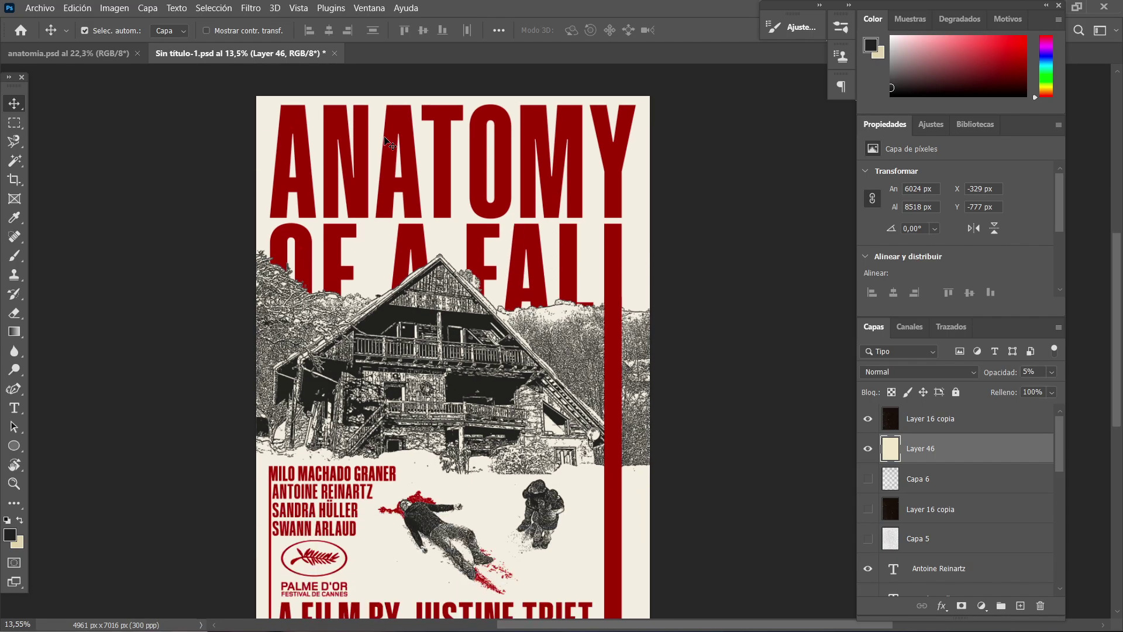
- Inspect Layer 46's tint over the house and credits, try its opacity at 51% and restore 5%
{"action": "scroll", "coordinate": [300, 348], "scroll_direction": "up", "scroll_amount": 3}
{"action": "scroll", "coordinate": [314, 300], "scroll_direction": "up", "scroll_amount": 3}
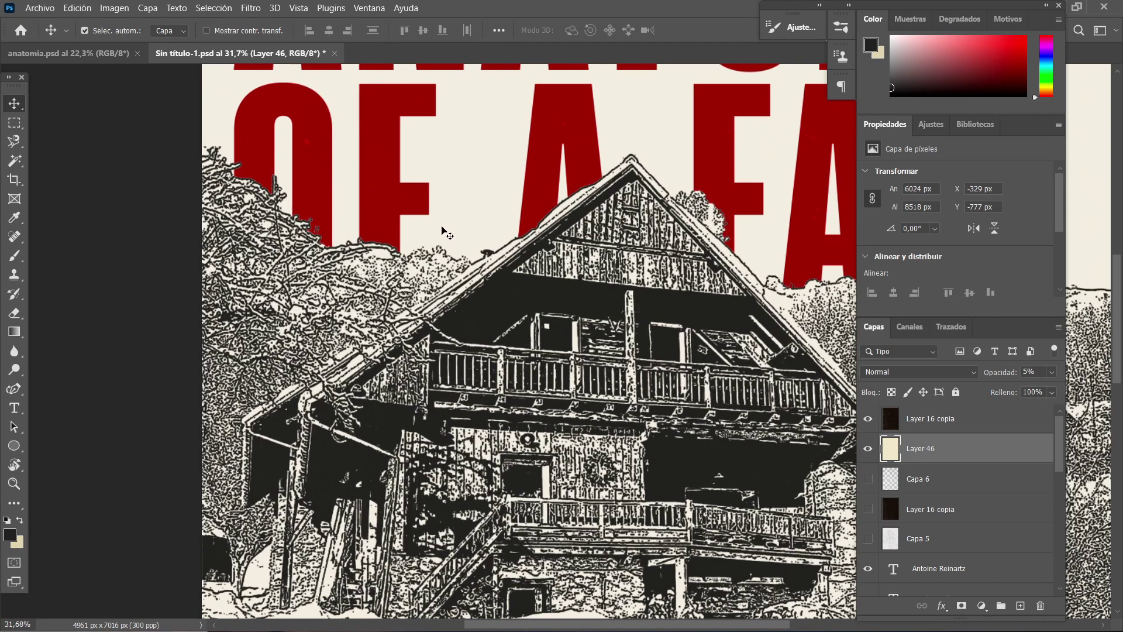
{"action": "scroll", "coordinate": [333, 341], "scroll_direction": "down", "scroll_amount": 6}
{"action": "scroll", "coordinate": [489, 242], "scroll_direction": "down", "scroll_amount": 1}
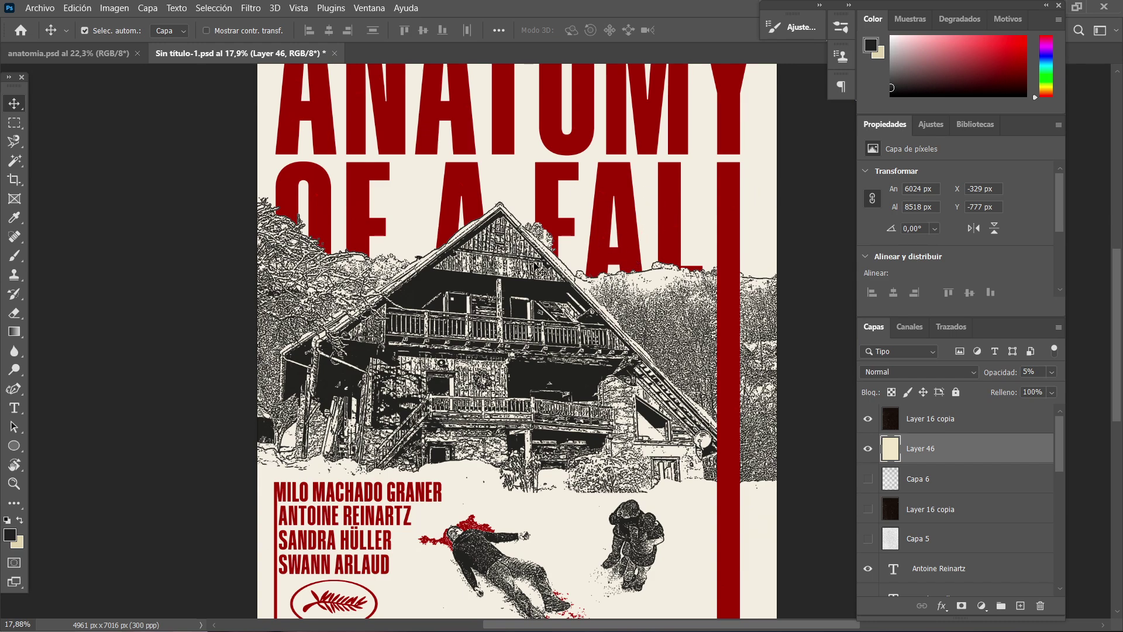
{"action": "scroll", "coordinate": [539, 270], "scroll_direction": "down", "scroll_amount": 2}
{"action": "left_click", "coordinate": [1052, 372]}
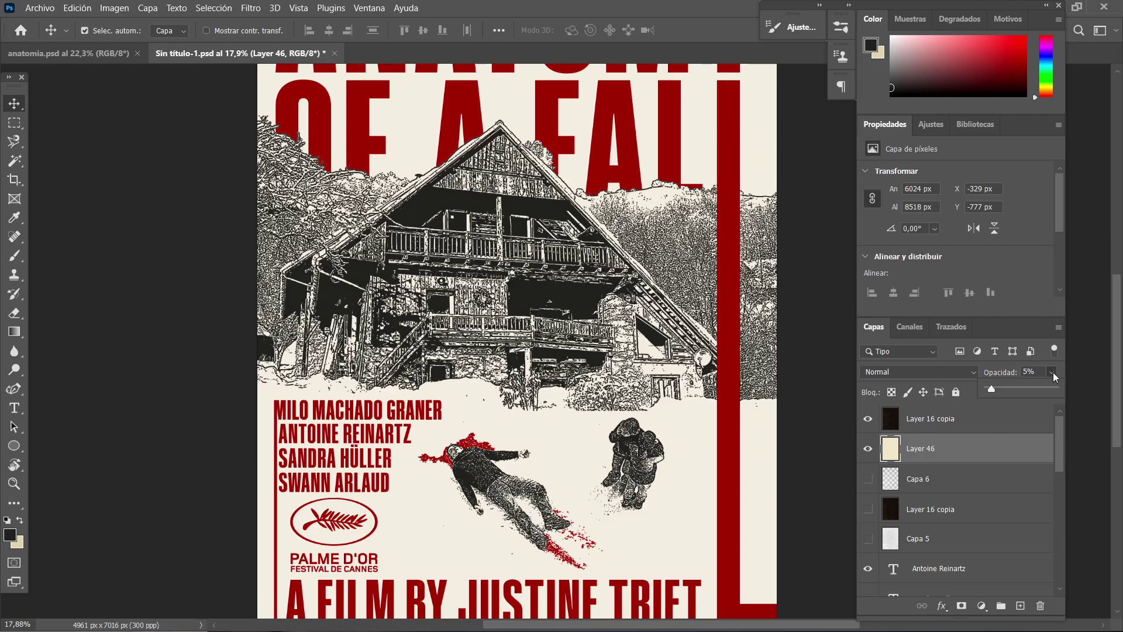
{"action": "scroll", "coordinate": [705, 202], "scroll_direction": "down", "scroll_amount": 5}
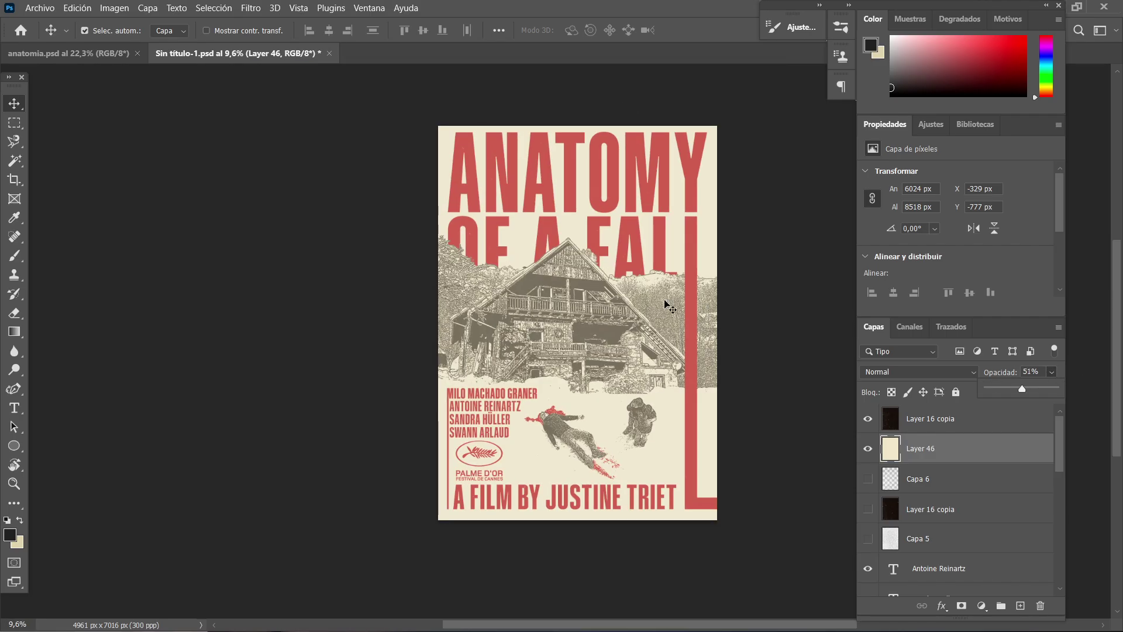
{"action": "scroll", "coordinate": [664, 301], "scroll_direction": "up", "scroll_amount": 2}
{"action": "key", "text": "Escape"}
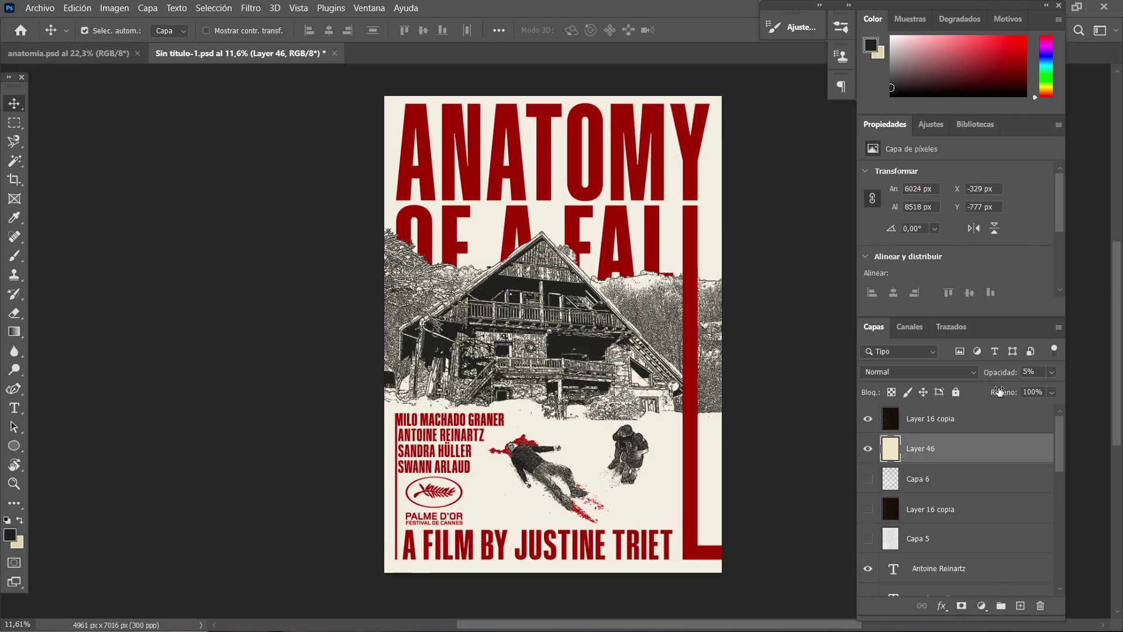
- Show Capa 6, try its opacity at 100% to inspect the grain, and return it to 38%
{"action": "left_click", "coordinate": [912, 477]}
{"action": "left_click", "coordinate": [869, 479]}
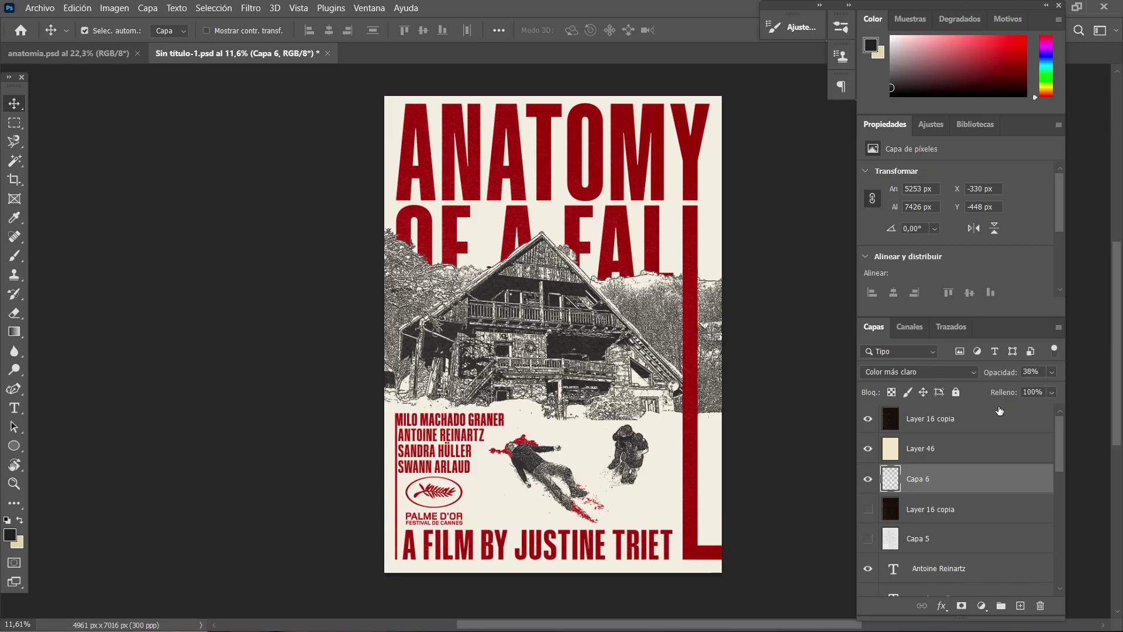
{"action": "left_click", "coordinate": [1052, 372]}
{"action": "left_click_drag", "start_coordinate": [1052, 388], "coordinate": [1056, 389]}
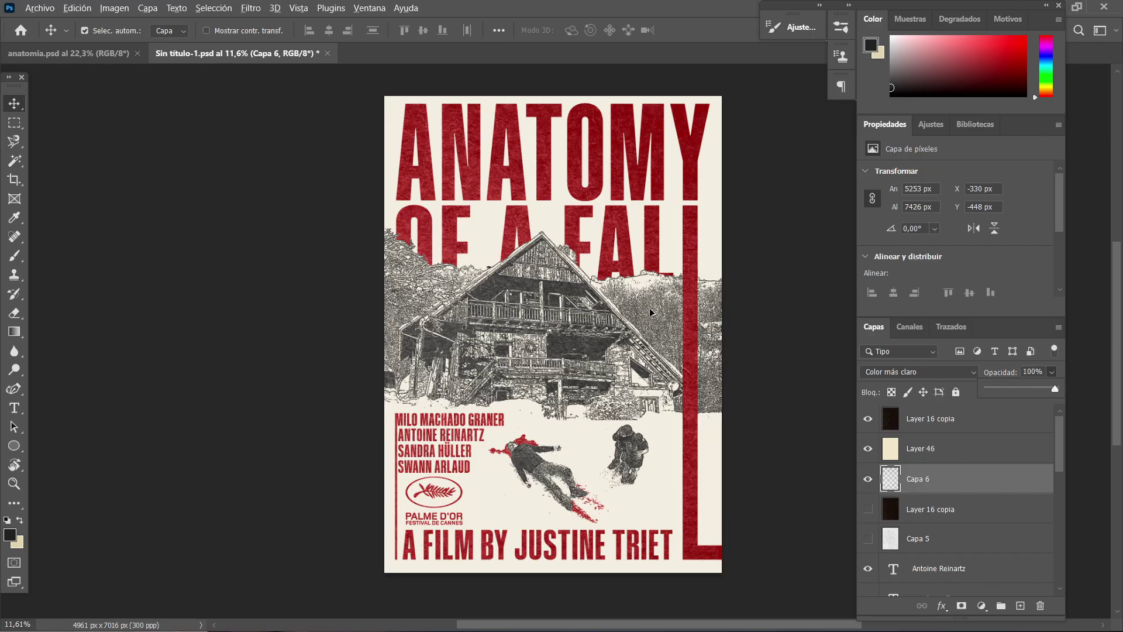
{"action": "scroll", "coordinate": [624, 311], "scroll_direction": "up", "scroll_amount": 9}
{"action": "scroll", "coordinate": [467, 349], "scroll_direction": "down", "scroll_amount": 5}
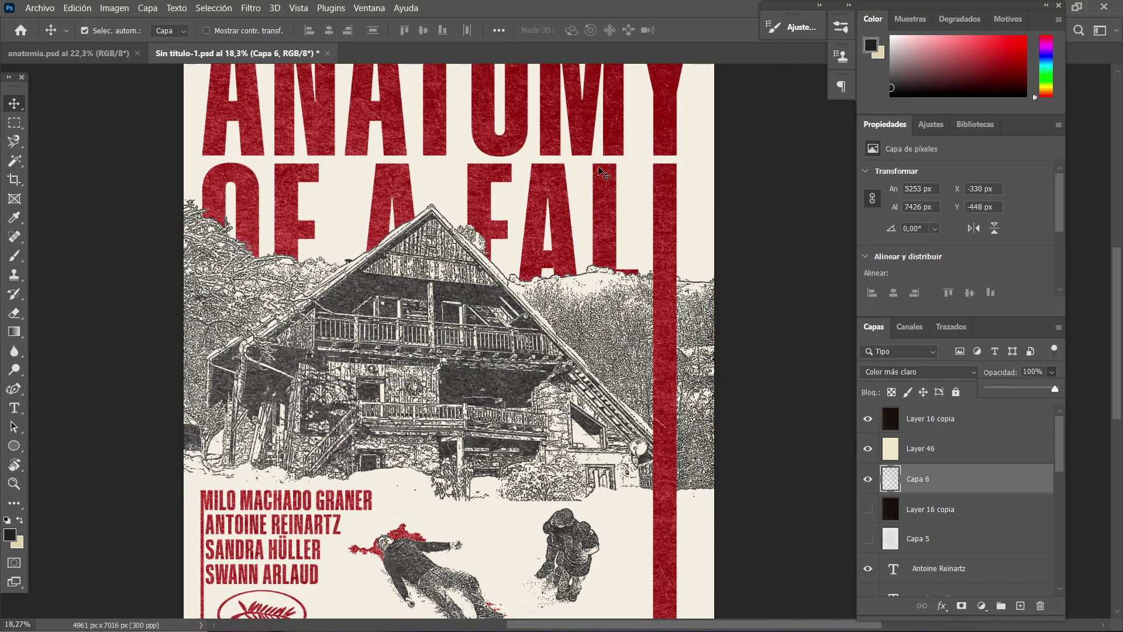
{"action": "left_click", "coordinate": [611, 207]}
{"action": "key", "text": "ctrl+z"}
{"action": "key", "text": "ctrl+h"}
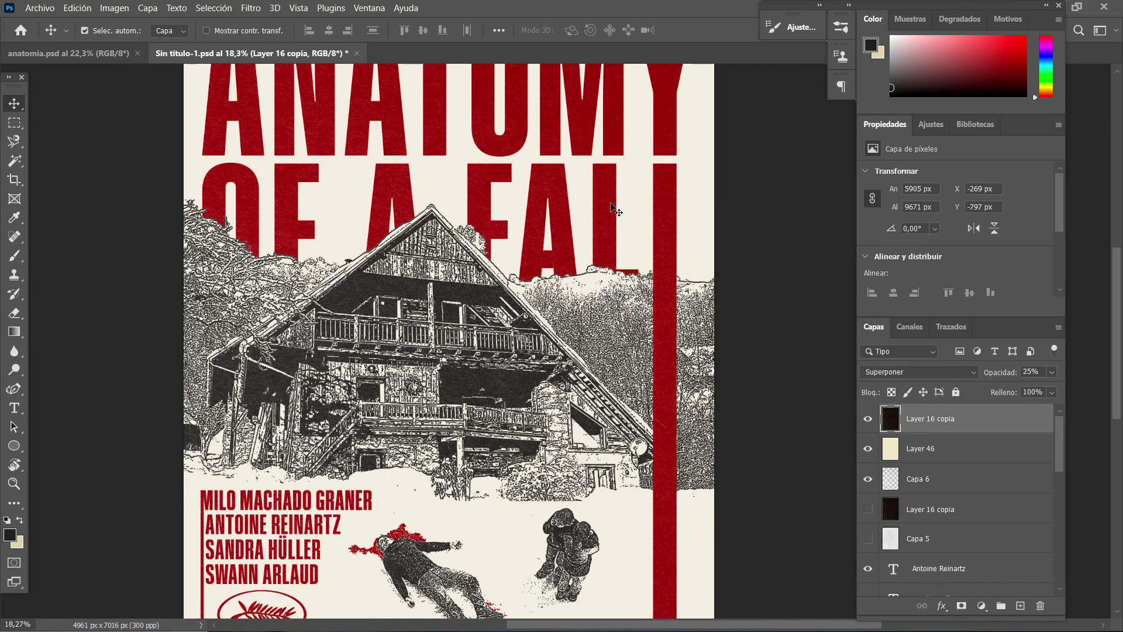
- Inspect the grain on the title letters, preview other blend modes on Capa 6 and keep Color más claro
{"action": "scroll", "coordinate": [611, 207], "scroll_direction": "up", "scroll_amount": 2}
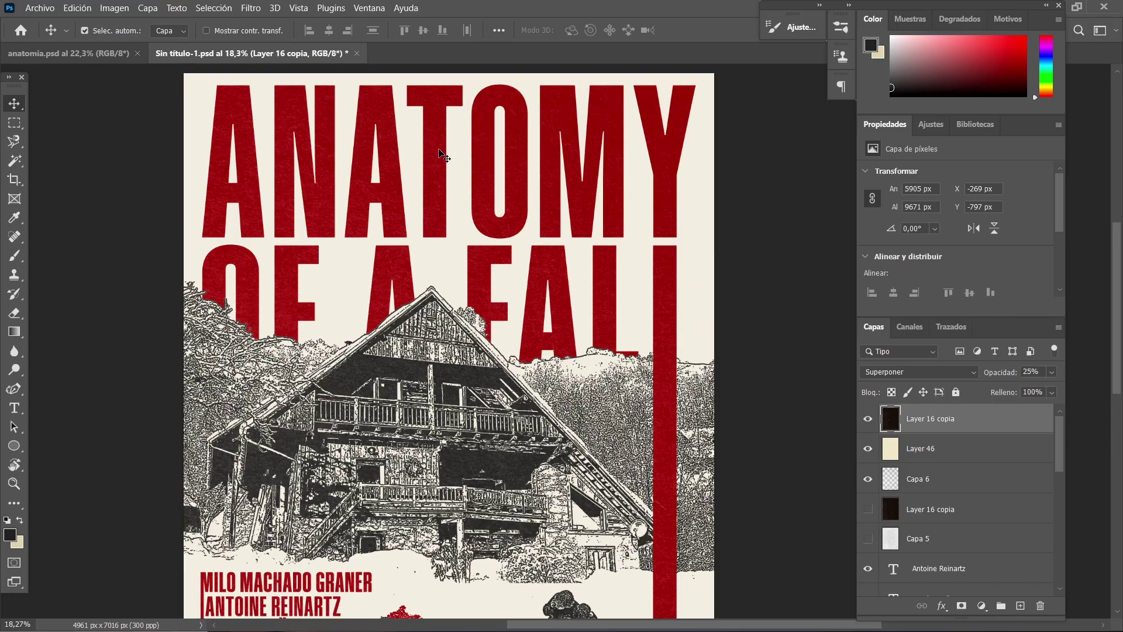
{"action": "scroll", "coordinate": [437, 151], "scroll_direction": "up", "scroll_amount": 10}
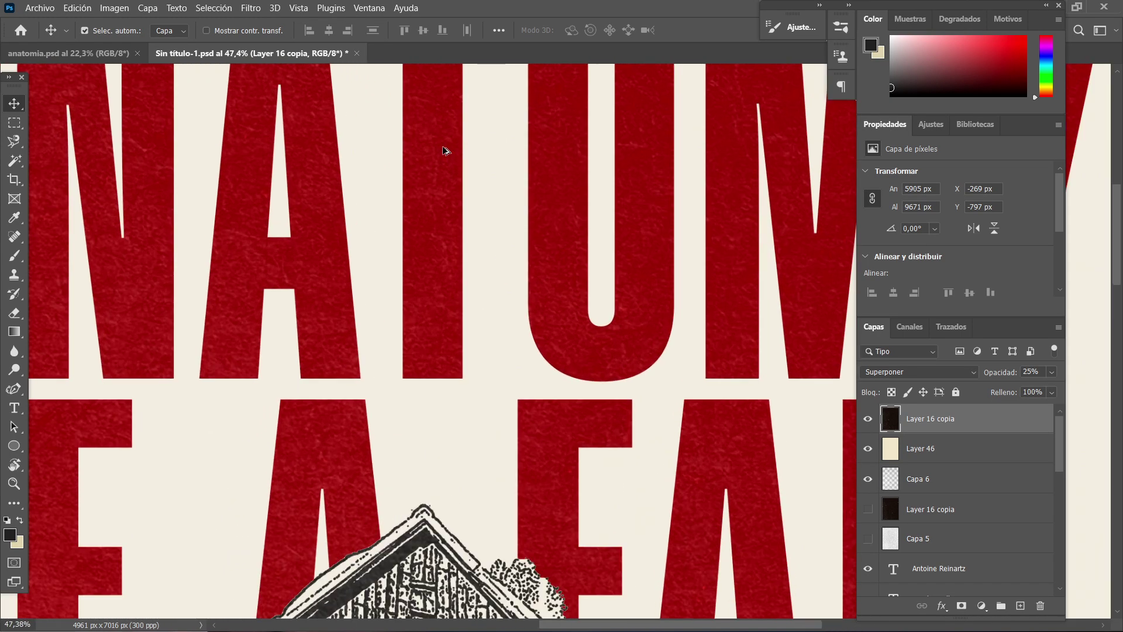
{"action": "scroll", "coordinate": [479, 231], "scroll_direction": "down", "scroll_amount": 8}
{"action": "left_click", "coordinate": [914, 485]}
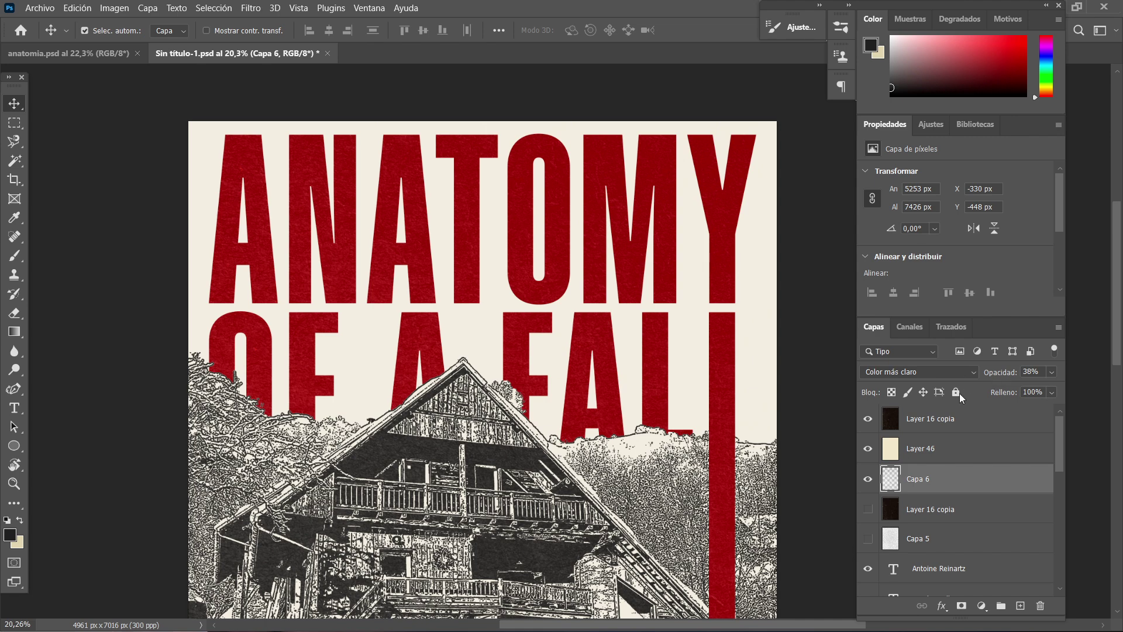
{"action": "left_click", "coordinate": [974, 372]}
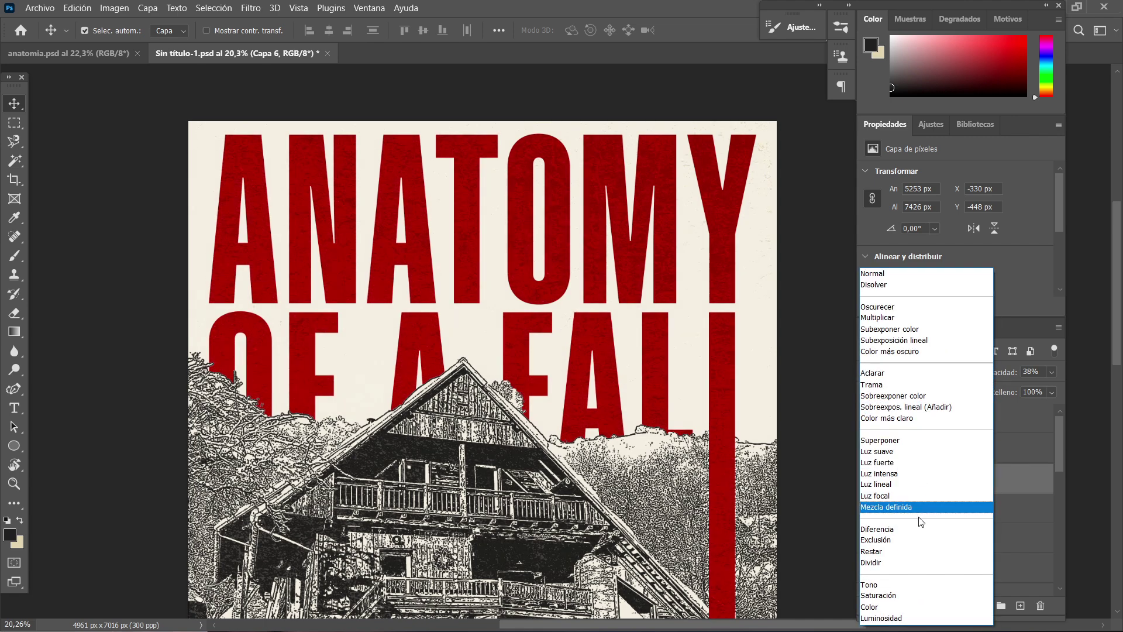
{"action": "left_click", "coordinate": [918, 419]}
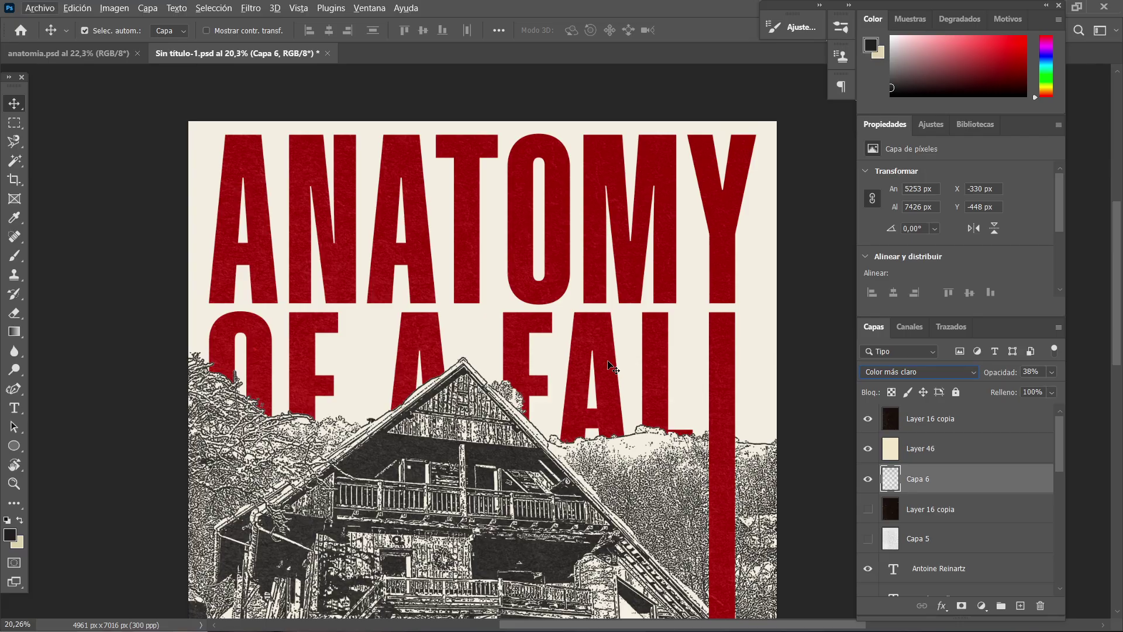
- Show the lower Layer 16 copia and check its blend mode against the top Layer 16 copia
{"action": "left_click", "coordinate": [938, 520]}
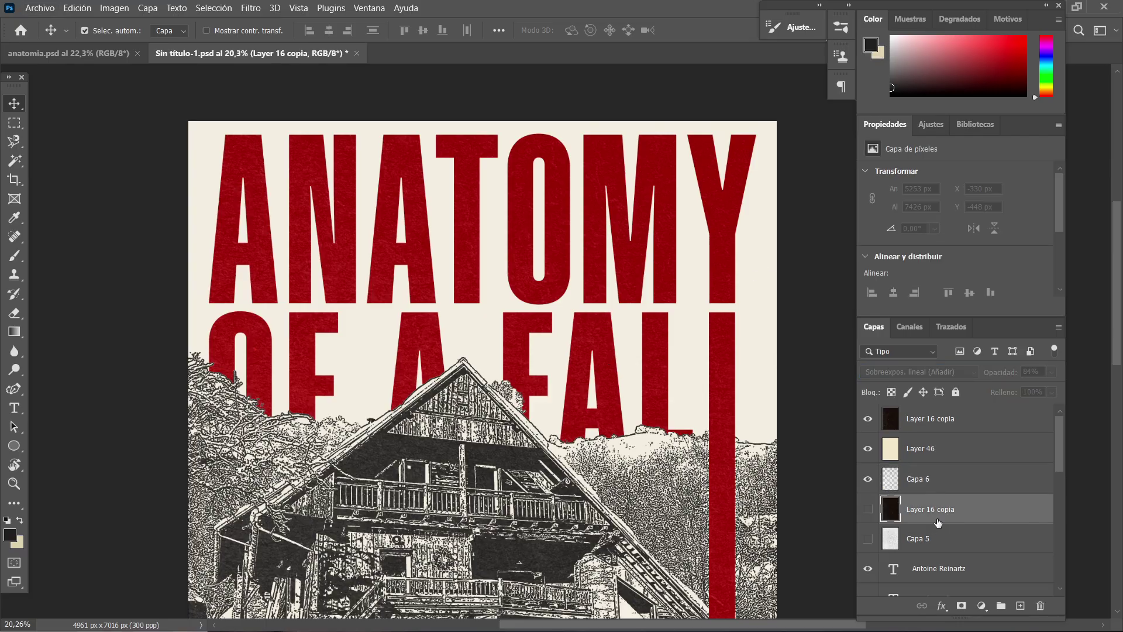
{"action": "left_click", "coordinate": [867, 511]}
{"action": "left_click", "coordinate": [926, 421]}
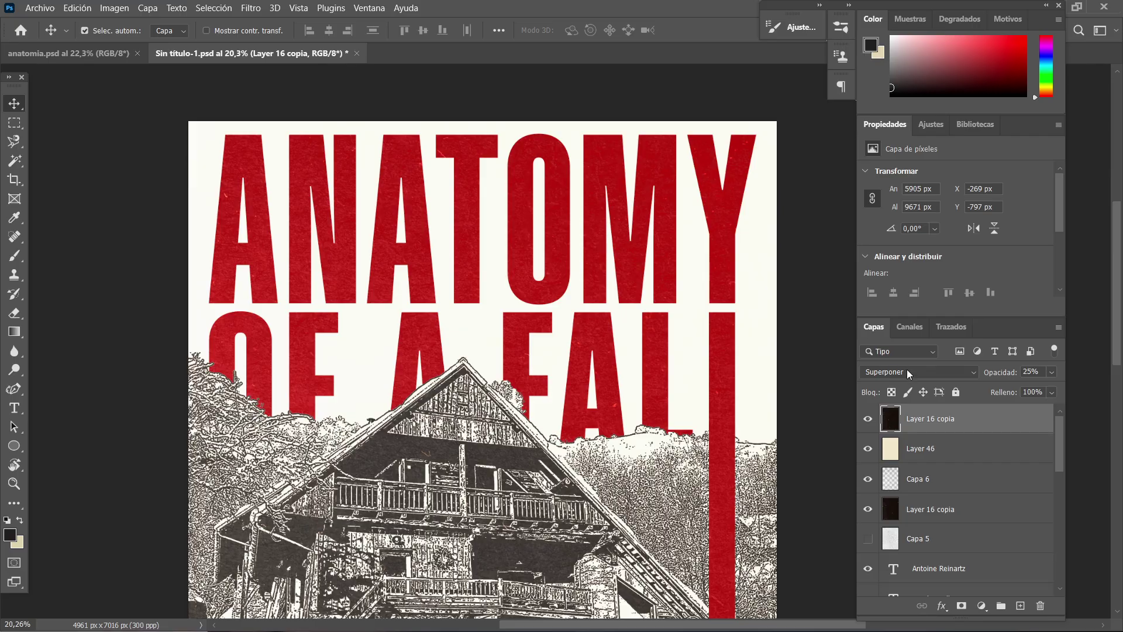
{"action": "left_click", "coordinate": [916, 513]}
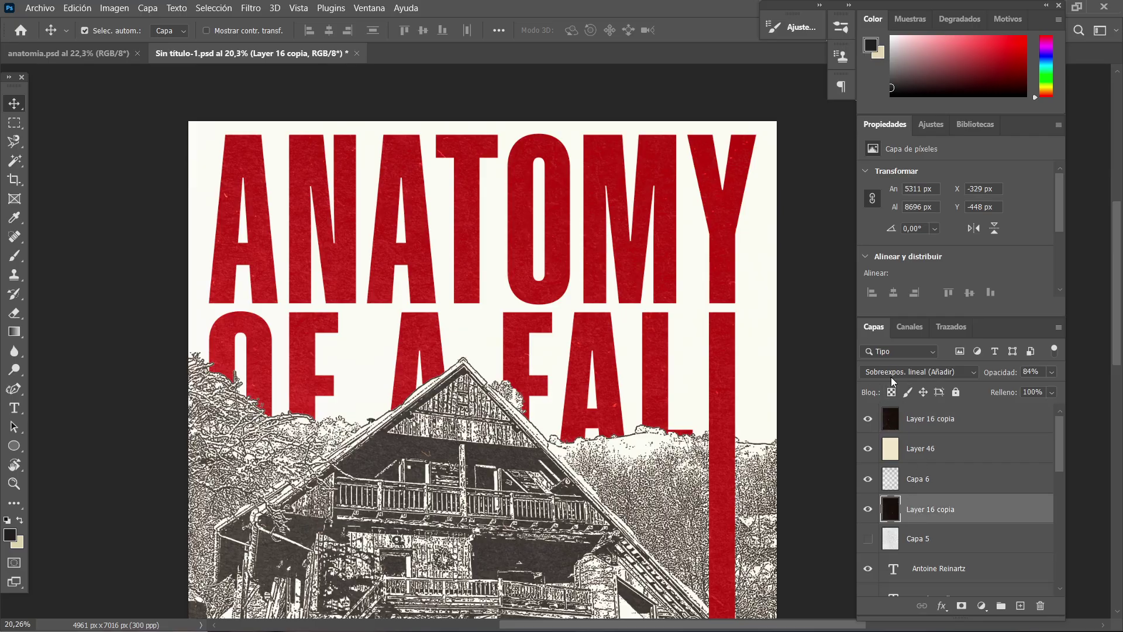
- Compare the blend mode and opacity of the two Layer 16 copia layers and examine their combined effect on the poster
{"action": "left_click", "coordinate": [945, 424]}
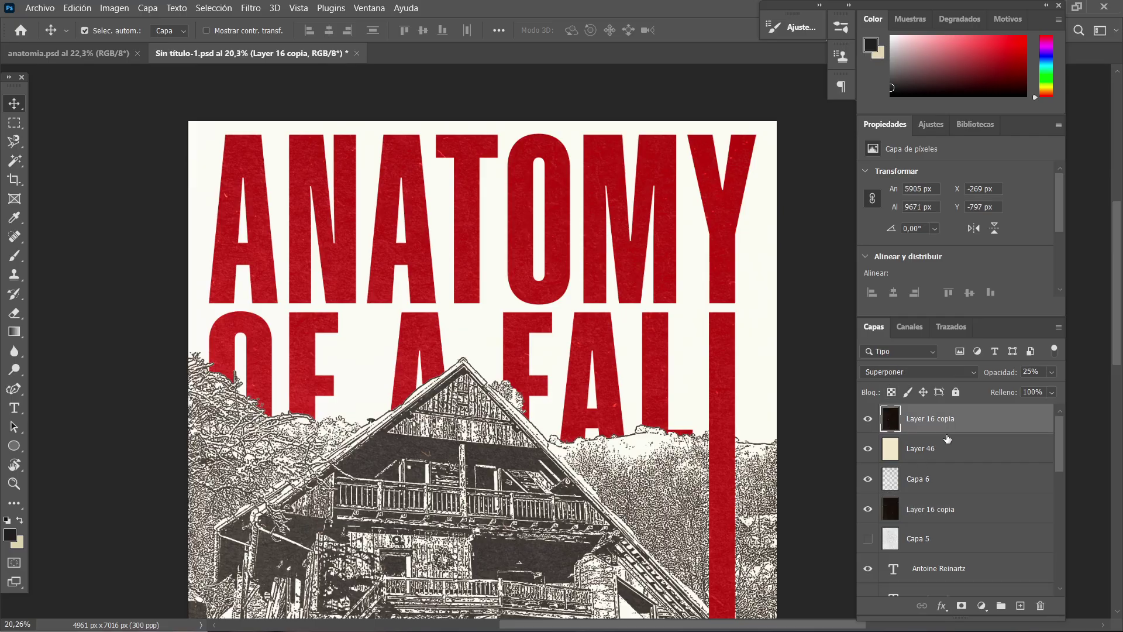
{"action": "left_click", "coordinate": [966, 510]}
{"action": "scroll", "coordinate": [535, 281], "scroll_direction": "down", "scroll_amount": 2}
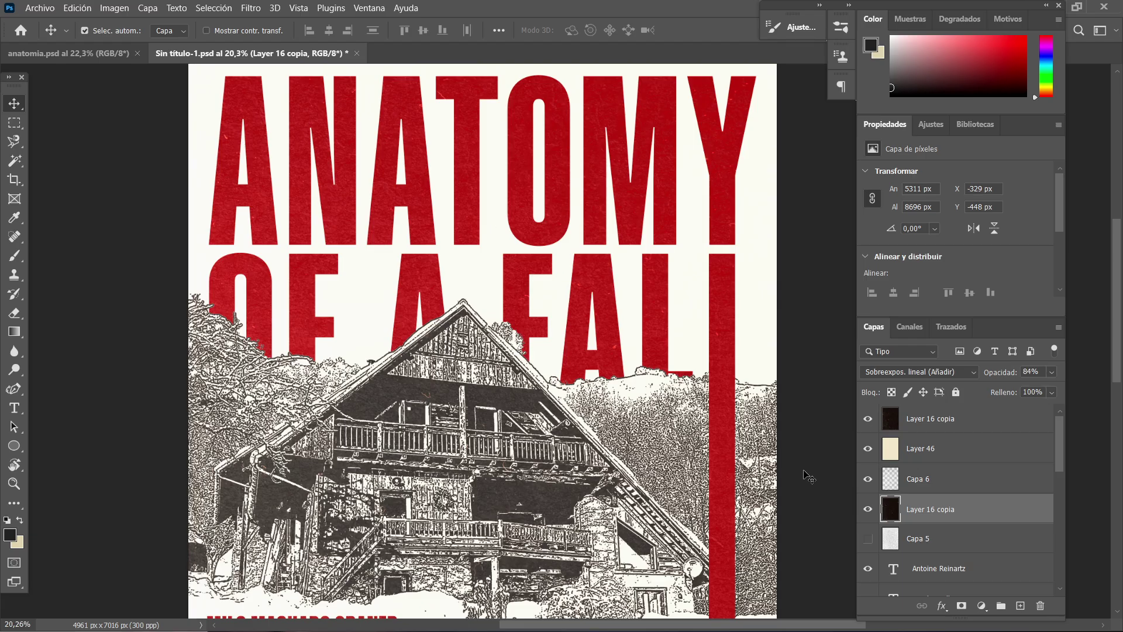
{"action": "left_click", "coordinate": [933, 422]}
{"action": "left_click", "coordinate": [937, 521]}
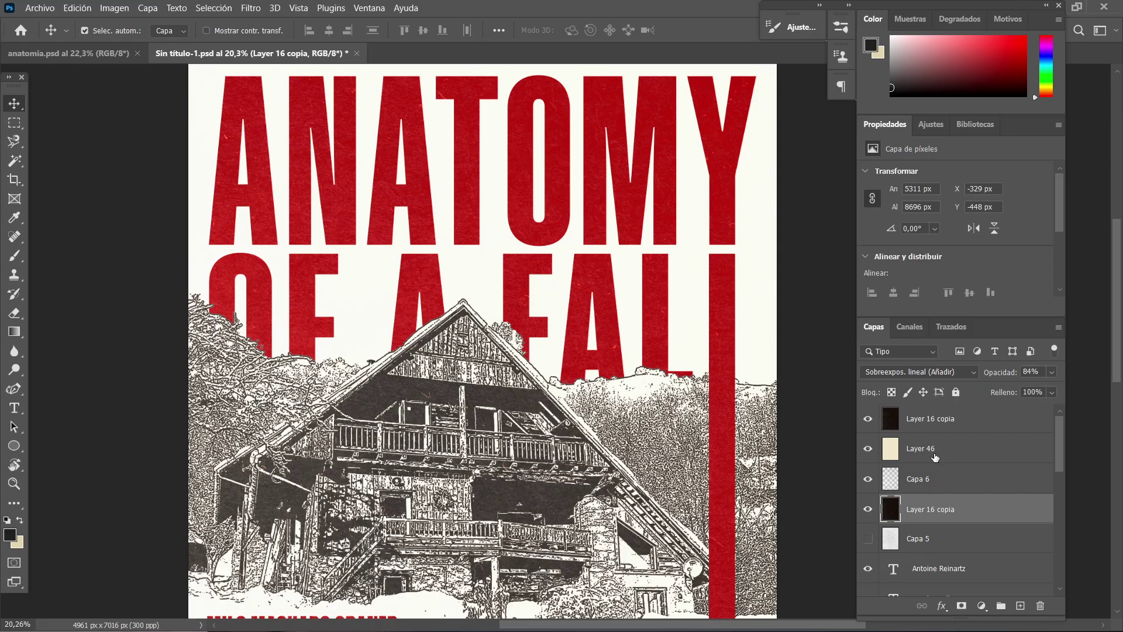
{"action": "left_click", "coordinate": [938, 421]}
{"action": "scroll", "coordinate": [474, 307], "scroll_direction": "down", "scroll_amount": 2}
{"action": "scroll", "coordinate": [473, 304], "scroll_direction": "down", "scroll_amount": 1}
{"action": "scroll", "coordinate": [473, 304], "scroll_direction": "down", "scroll_amount": 3}
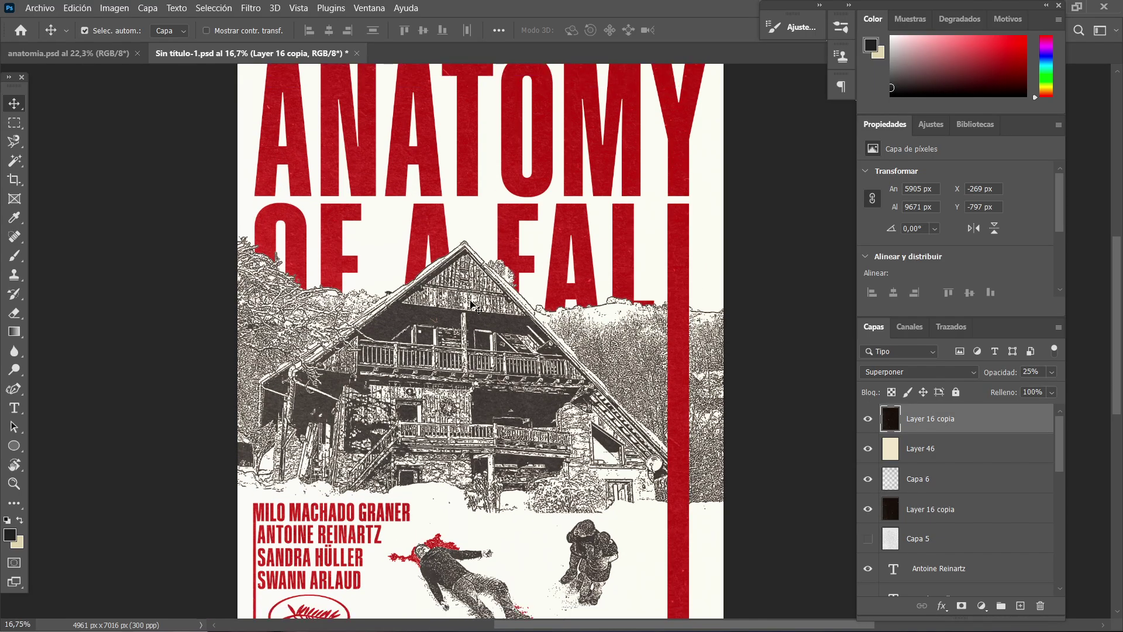
- Toggle the lower Layer 16 copia off and on to compare the title letters with and without its texture
{"action": "left_click", "coordinate": [936, 522]}
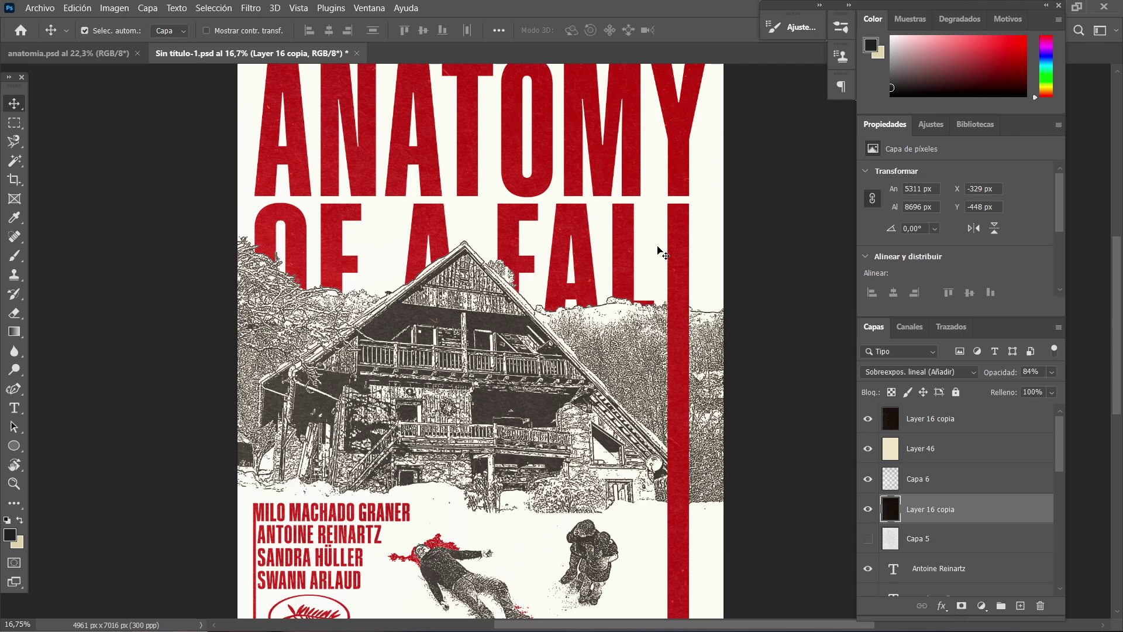
{"action": "scroll", "coordinate": [666, 188], "scroll_direction": "up", "scroll_amount": 3}
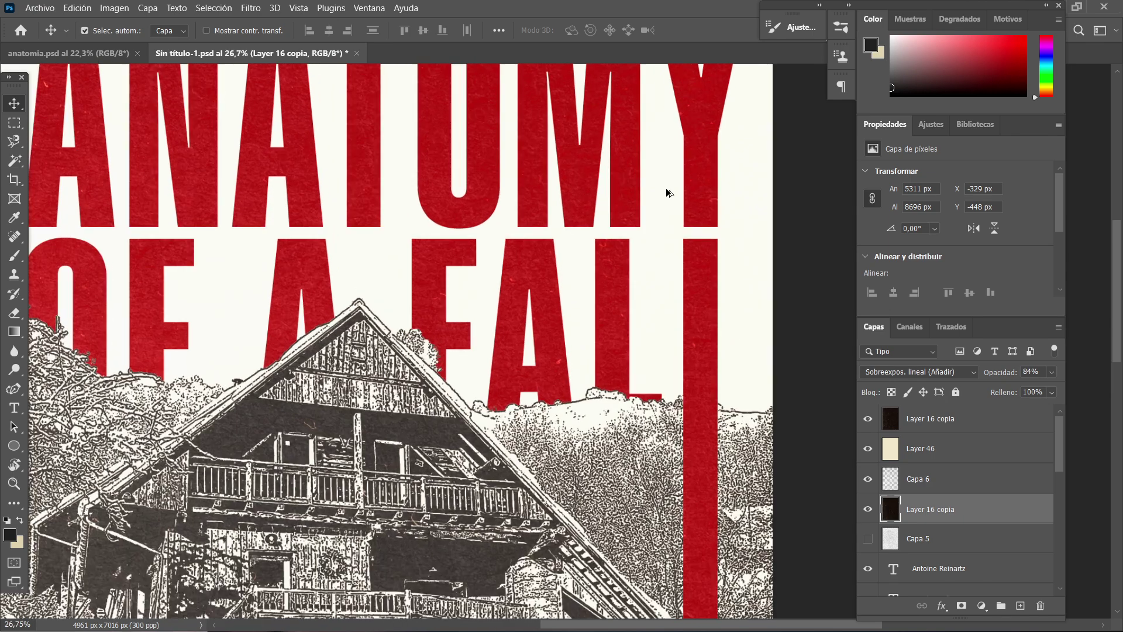
{"action": "left_click", "coordinate": [869, 509]}
{"action": "left_click", "coordinate": [868, 509]}
{"action": "scroll", "coordinate": [698, 143], "scroll_direction": "up", "scroll_amount": 3}
{"action": "scroll", "coordinate": [626, 343], "scroll_direction": "up", "scroll_amount": 2}
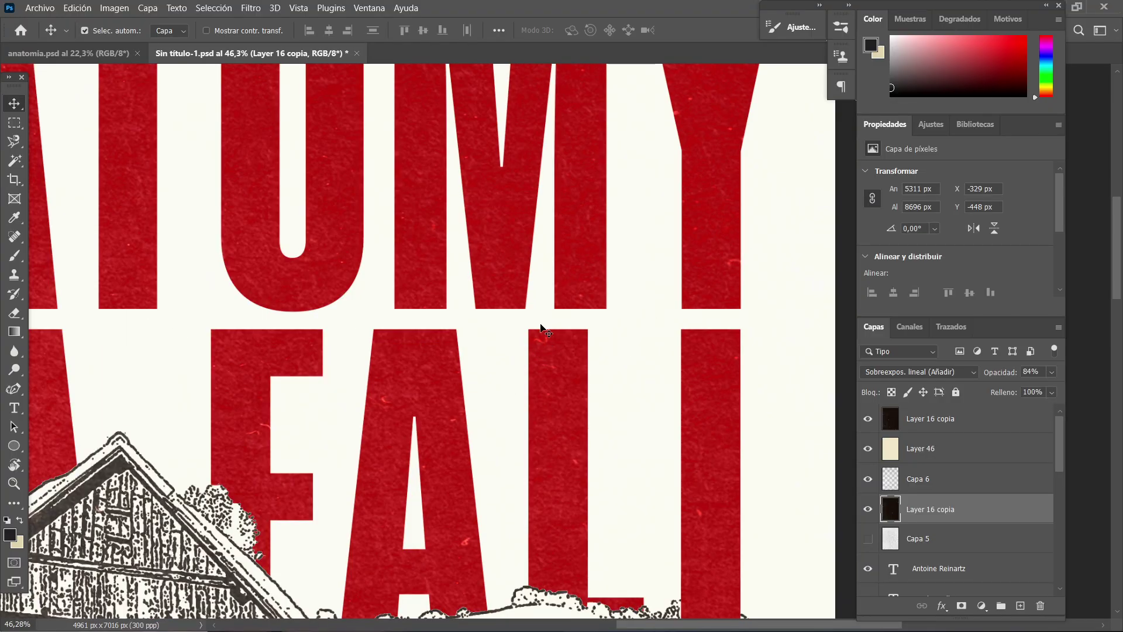
{"action": "left_click", "coordinate": [868, 509]}
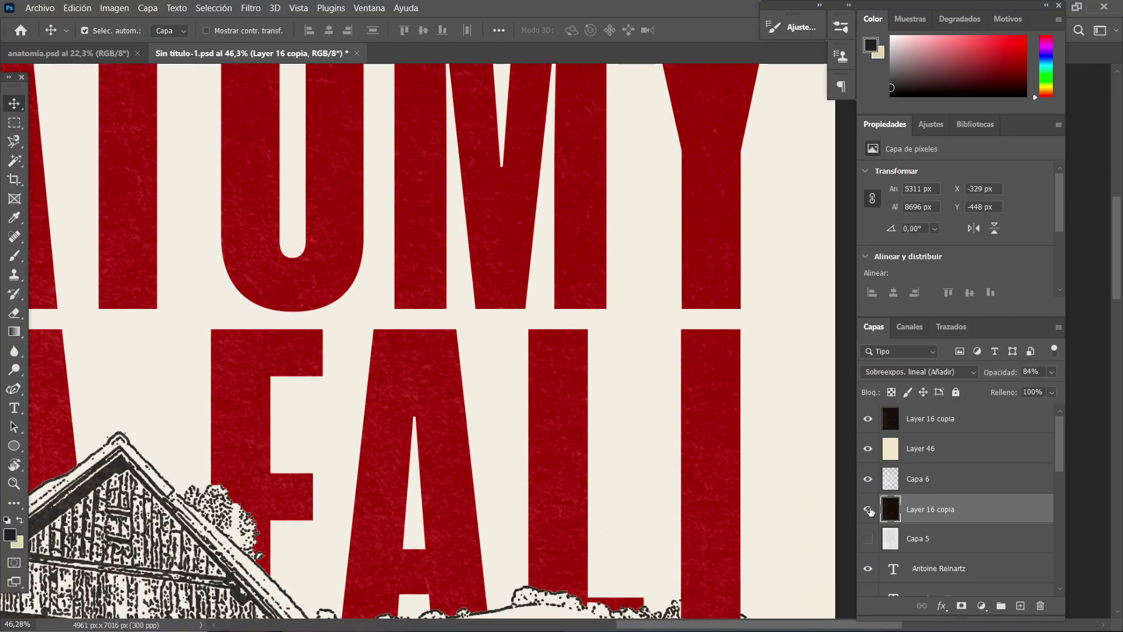
{"action": "left_click", "coordinate": [869, 509]}
- View the whole poster and check the lower Layer 16 copia's blend mode, keeping Sobreexpos. lineal (Añadir)
{"action": "scroll", "coordinate": [610, 386], "scroll_direction": "down", "scroll_amount": 5}
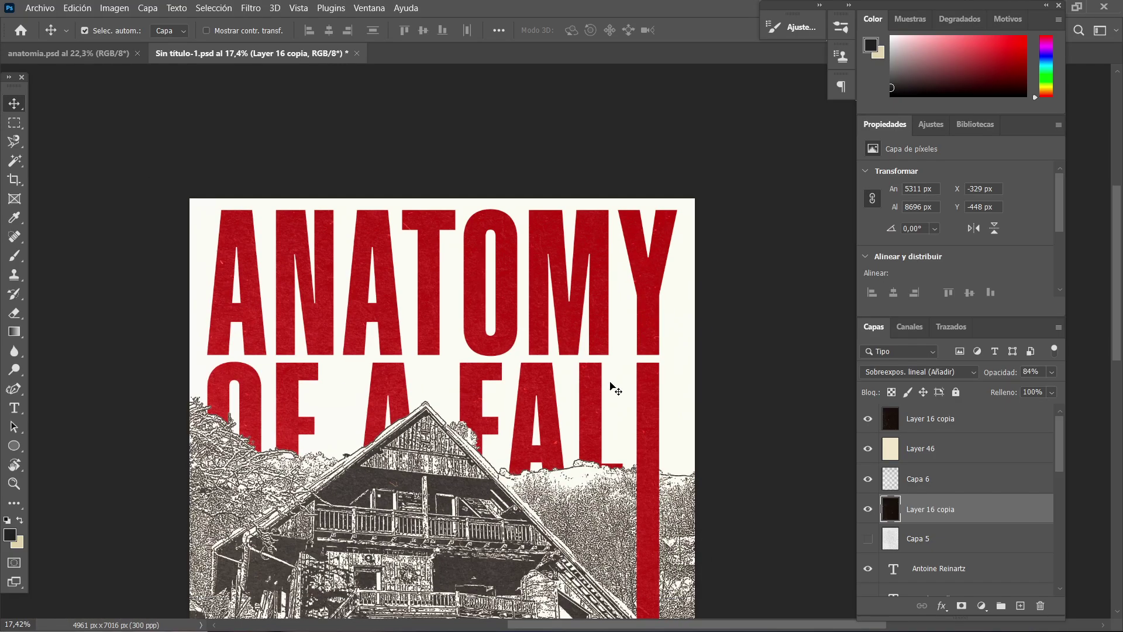
{"action": "scroll", "coordinate": [615, 384], "scroll_direction": "down", "scroll_amount": 2}
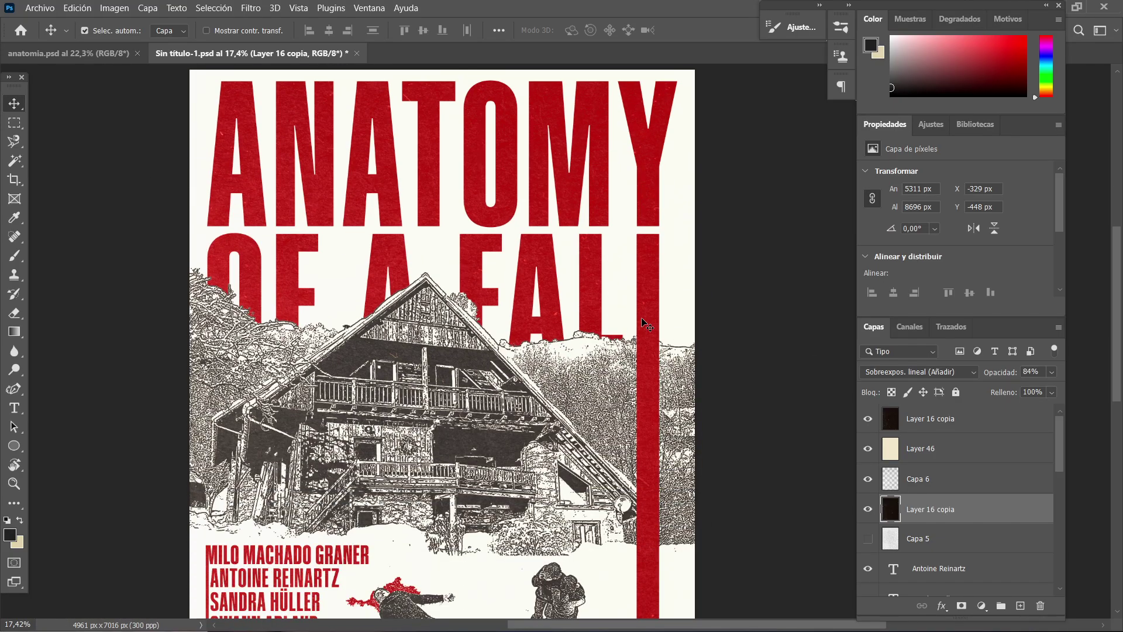
{"action": "scroll", "coordinate": [630, 333], "scroll_direction": "down", "scroll_amount": 2}
{"action": "scroll", "coordinate": [630, 332], "scroll_direction": "down", "scroll_amount": 1}
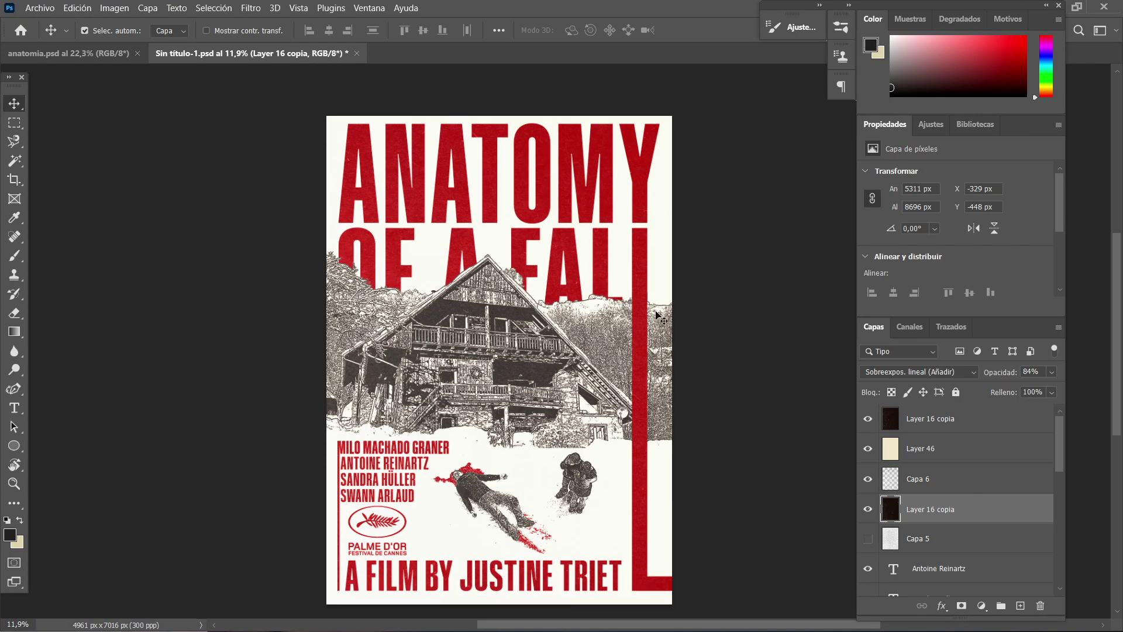
{"action": "left_click", "coordinate": [948, 373]}
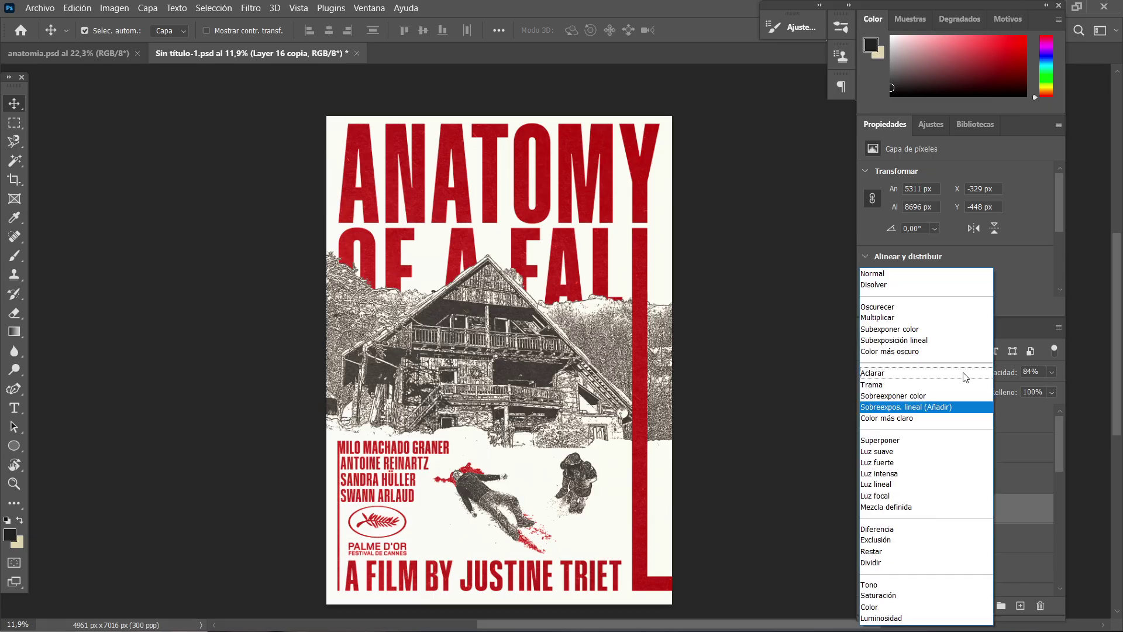
{"action": "left_click", "coordinate": [906, 407]}
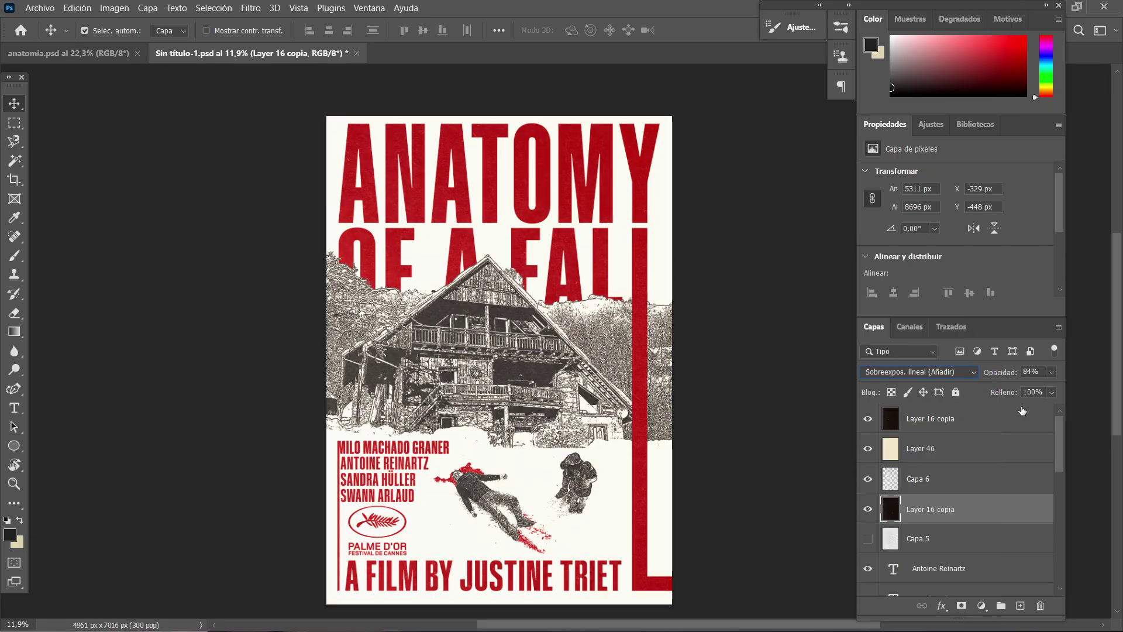
- Show Capa 5 and shift its paper texture 165 px right and 14 px down to cover the poster's right edge
{"action": "left_click", "coordinate": [883, 538]}
{"action": "left_click", "coordinate": [715, 168]}
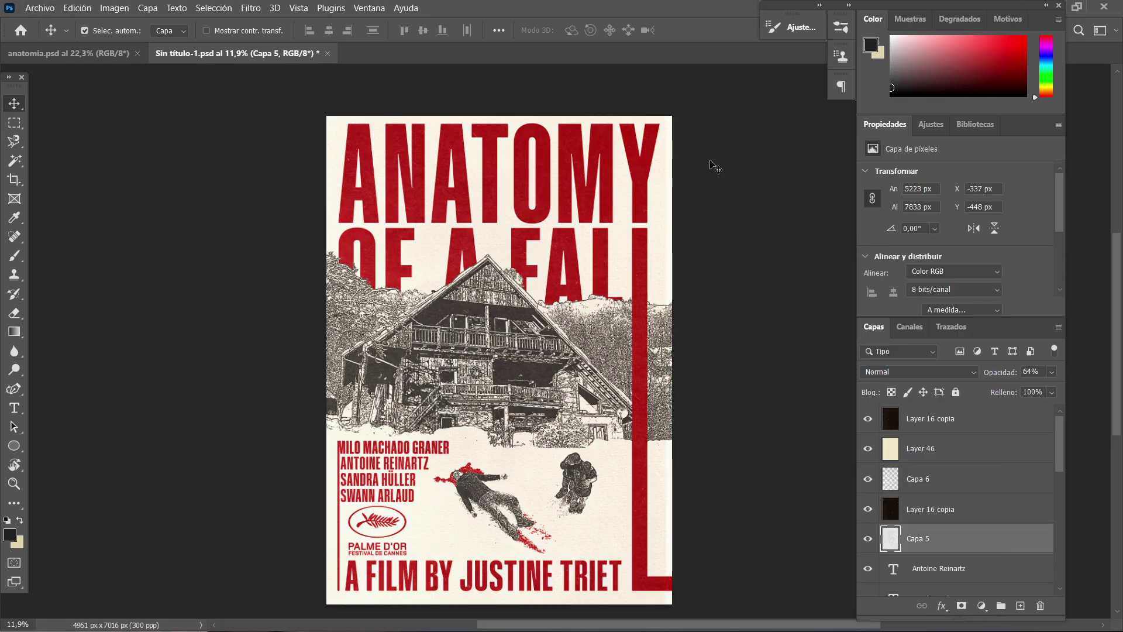
{"action": "scroll", "coordinate": [752, 150], "scroll_direction": "up", "scroll_amount": 3}
{"action": "scroll", "coordinate": [795, 155], "scroll_direction": "up", "scroll_amount": 4}
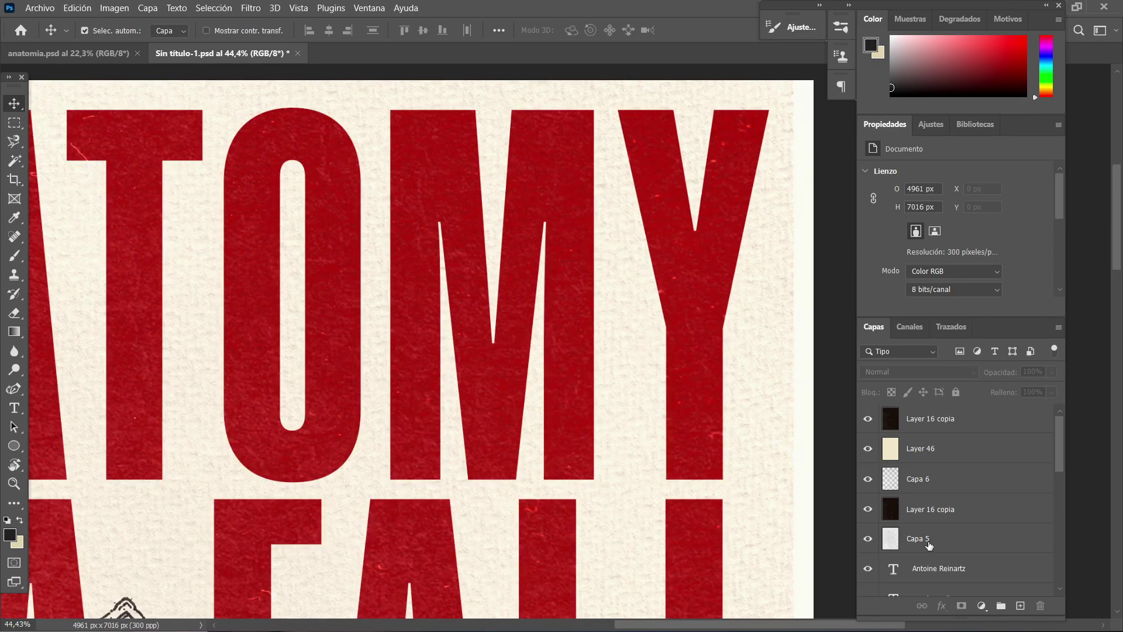
{"action": "left_click", "coordinate": [929, 545]}
{"action": "key", "text": "ctrl+t"}
{"action": "left_click_drag", "start_coordinate": [627, 288], "coordinate": [672, 291]}
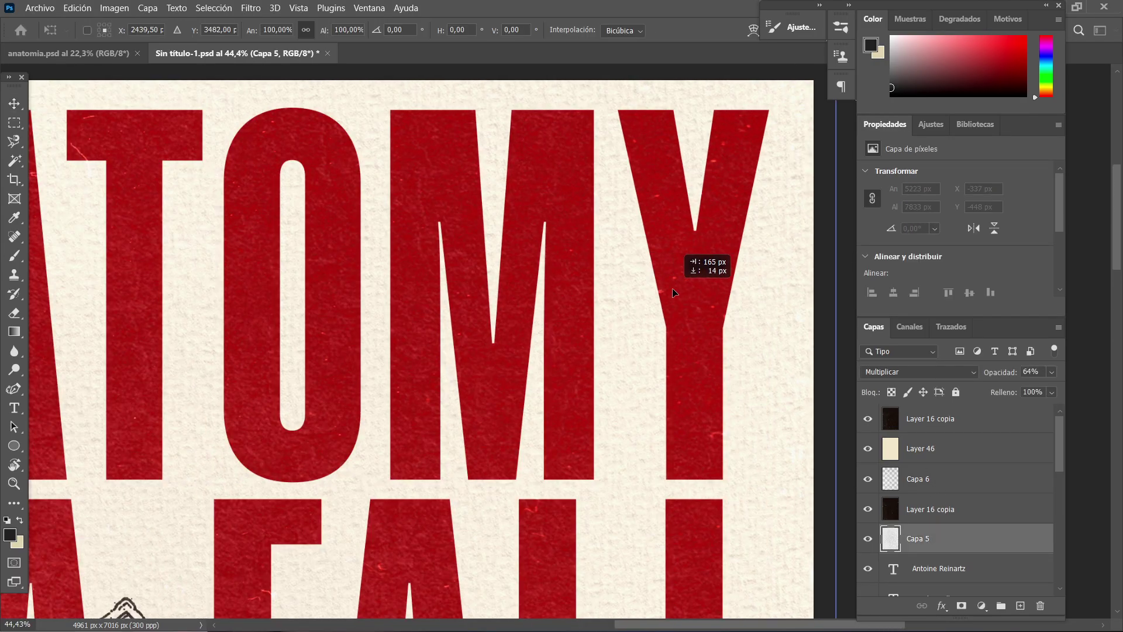
{"action": "scroll", "coordinate": [672, 288], "scroll_direction": "down", "scroll_amount": 4}
{"action": "key", "text": "Return"}
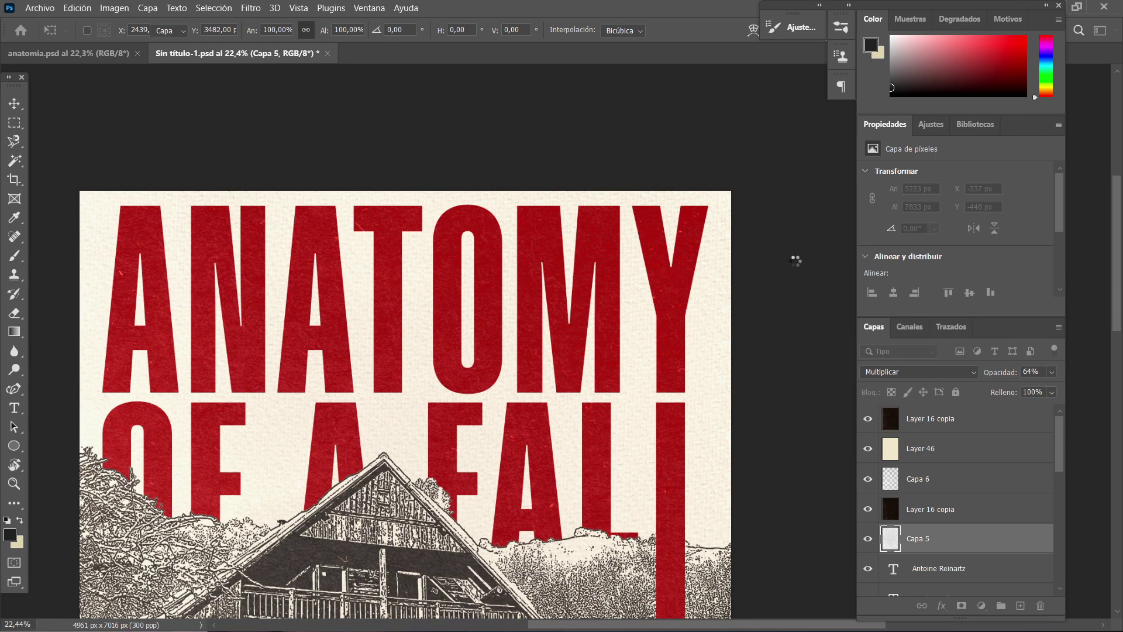
- Toggle Capa 5 off and on to compare the paper texture around the title and across the whole poster
{"action": "scroll", "coordinate": [630, 260], "scroll_direction": "up", "scroll_amount": 4}
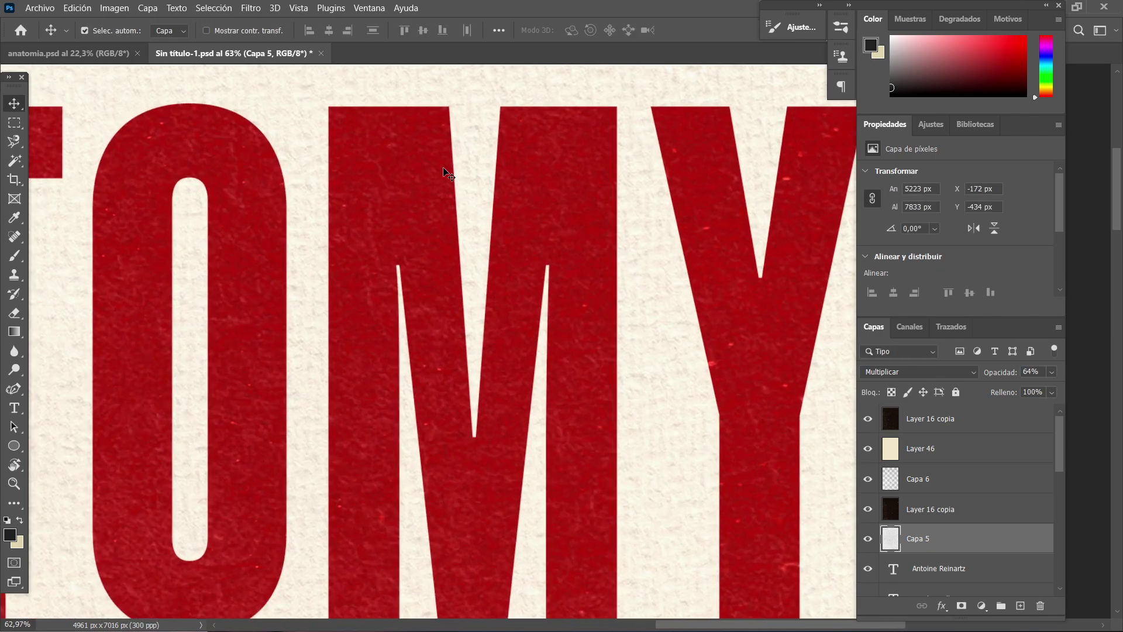
{"action": "scroll", "coordinate": [448, 174], "scroll_direction": "down", "scroll_amount": 3}
{"action": "left_click", "coordinate": [868, 539]}
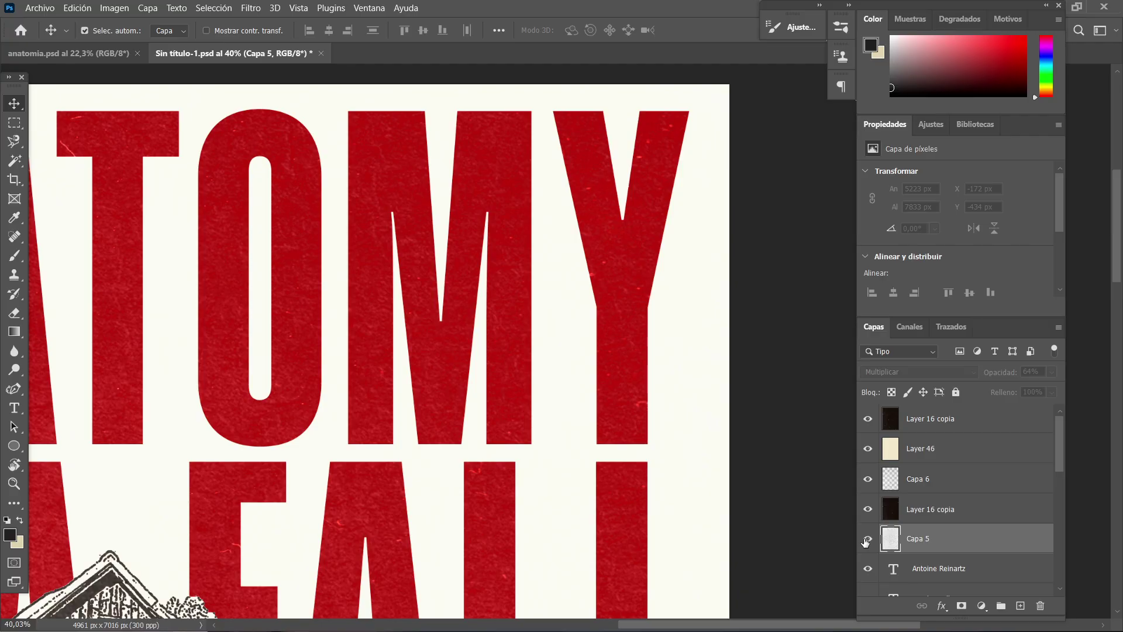
{"action": "left_click", "coordinate": [867, 539]}
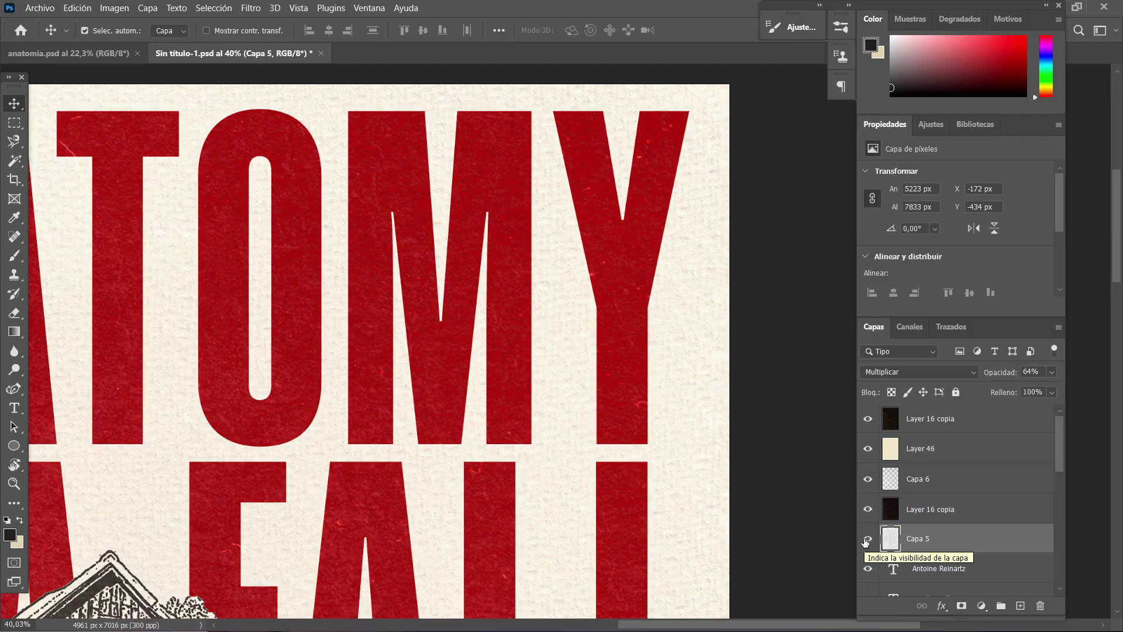
{"action": "left_click", "coordinate": [772, 251]}
{"action": "scroll", "coordinate": [771, 251], "scroll_direction": "down", "scroll_amount": 8}
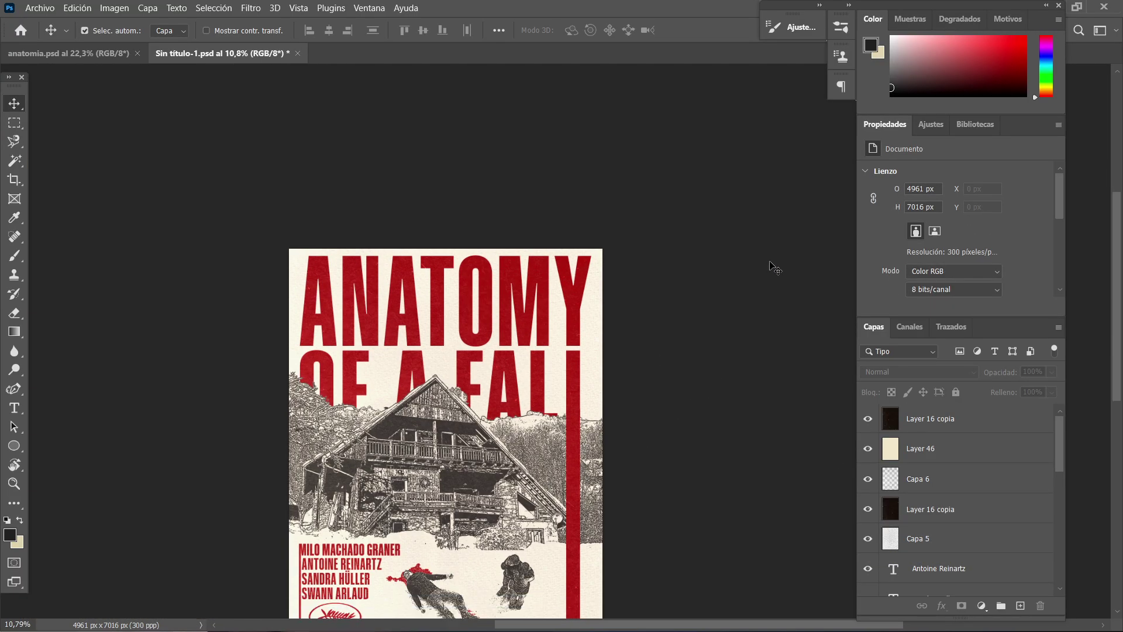
{"action": "scroll", "coordinate": [740, 290], "scroll_direction": "down", "scroll_amount": 3}
{"action": "scroll", "coordinate": [446, 256], "scroll_direction": "up", "scroll_amount": 2}
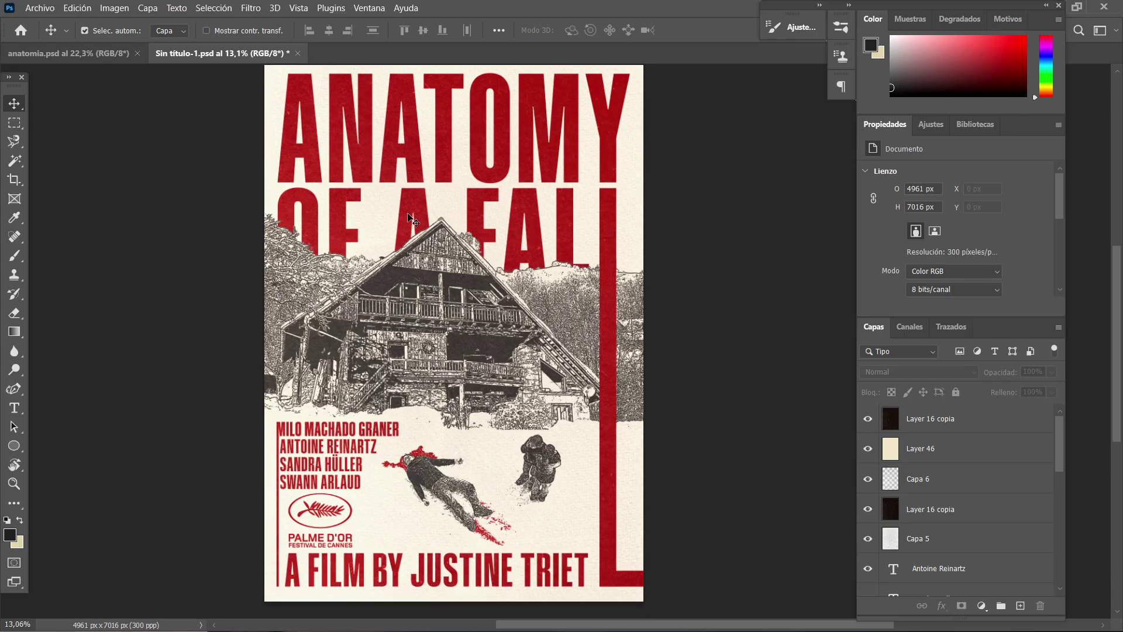
- Preview other blend modes on Capa 5 and keep Multiplicar
{"action": "left_click", "coordinate": [957, 541]}
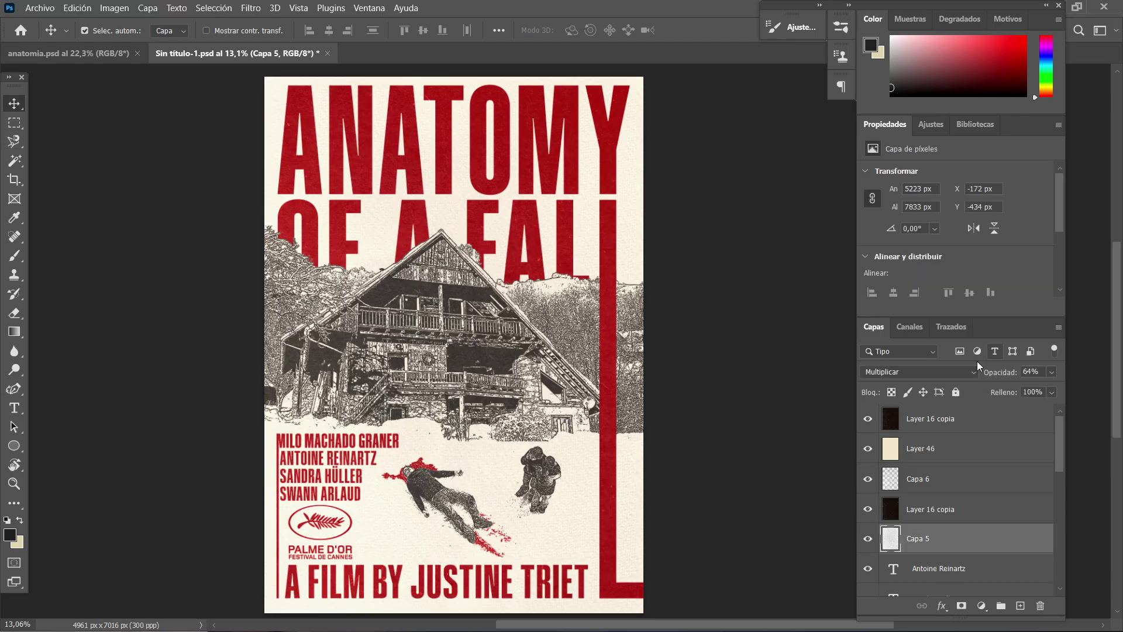
{"action": "left_click", "coordinate": [948, 373]}
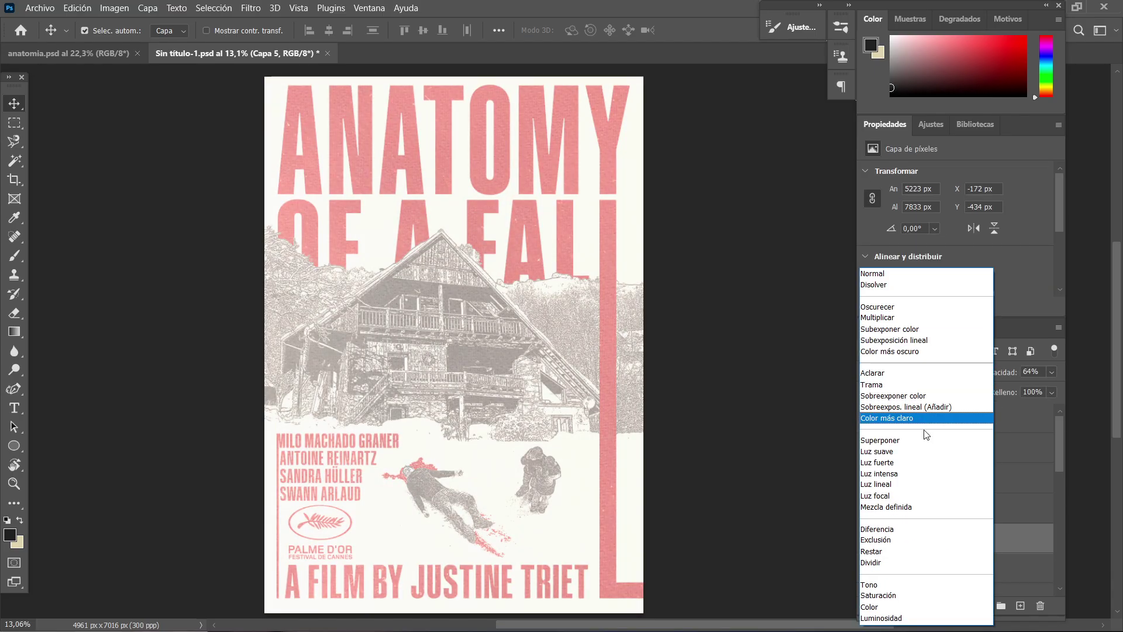
{"action": "key", "text": "Escape"}
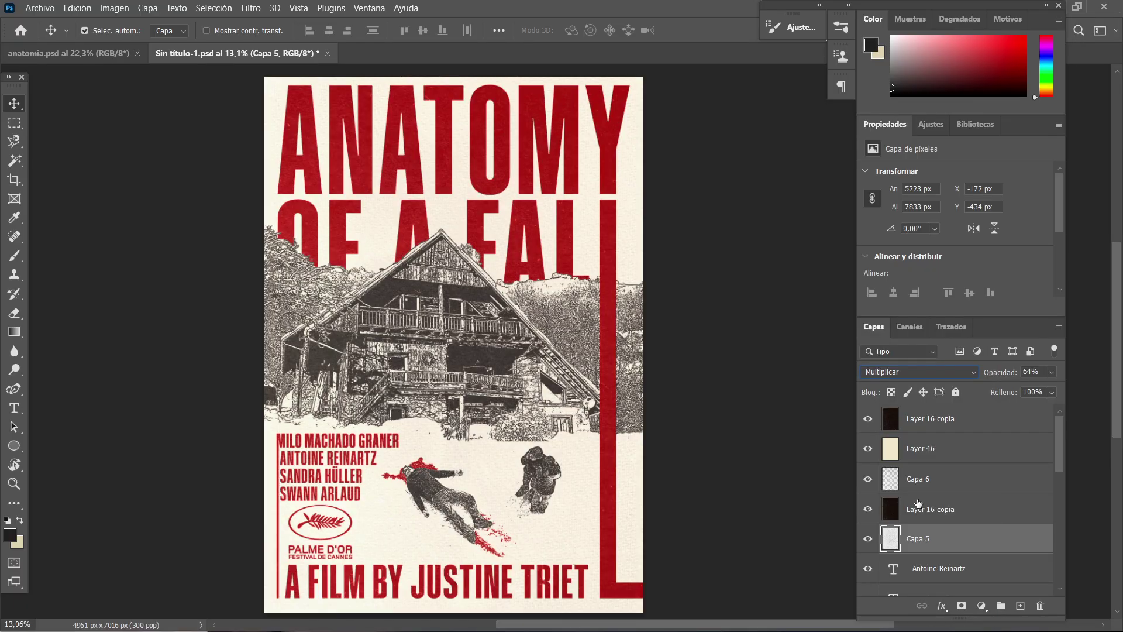
- Try Capa 5 at 21% opacity, undo the change and deselect the layer
{"action": "left_click", "coordinate": [1052, 372]}
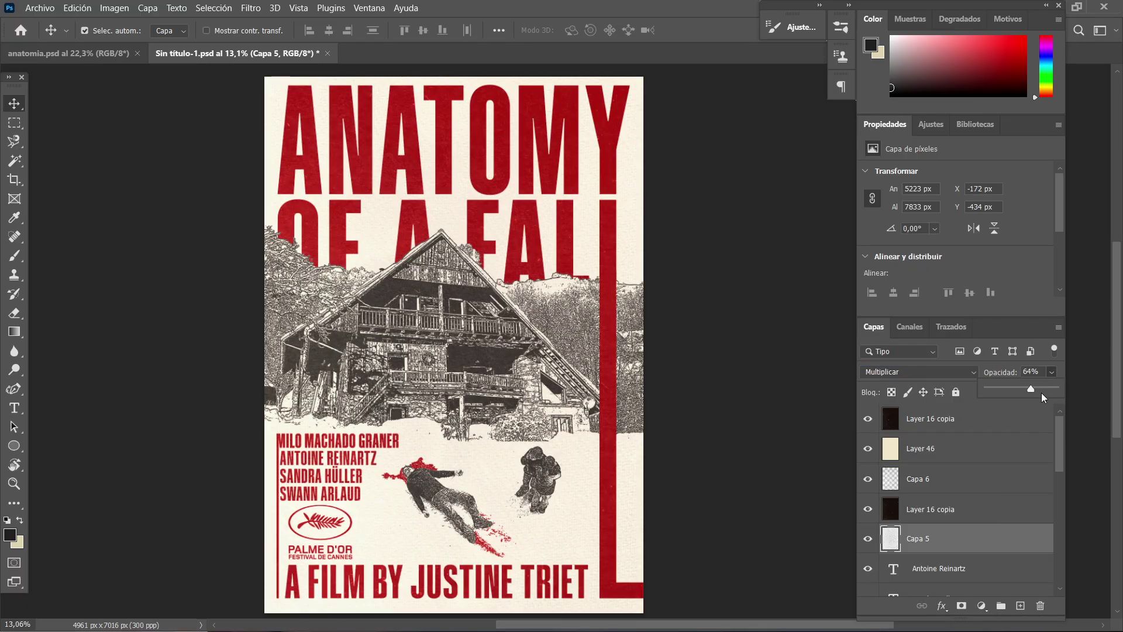
{"action": "left_click_drag", "start_coordinate": [1052, 387], "coordinate": [1001, 387]}
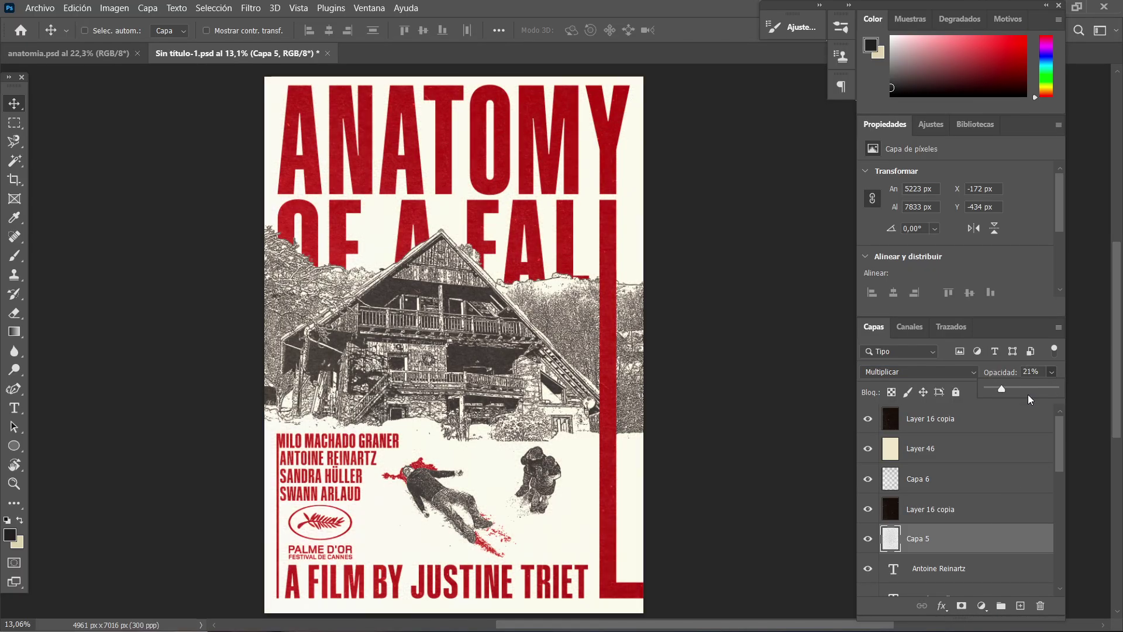
{"action": "key", "text": "ctrl+z"}
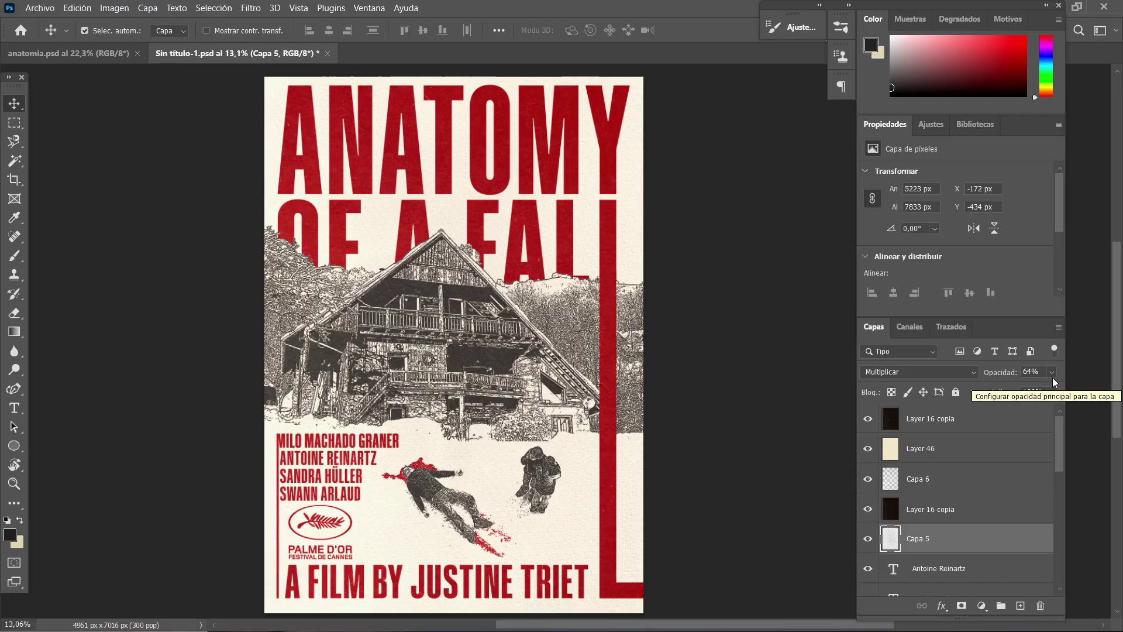
{"action": "left_click", "coordinate": [736, 326]}
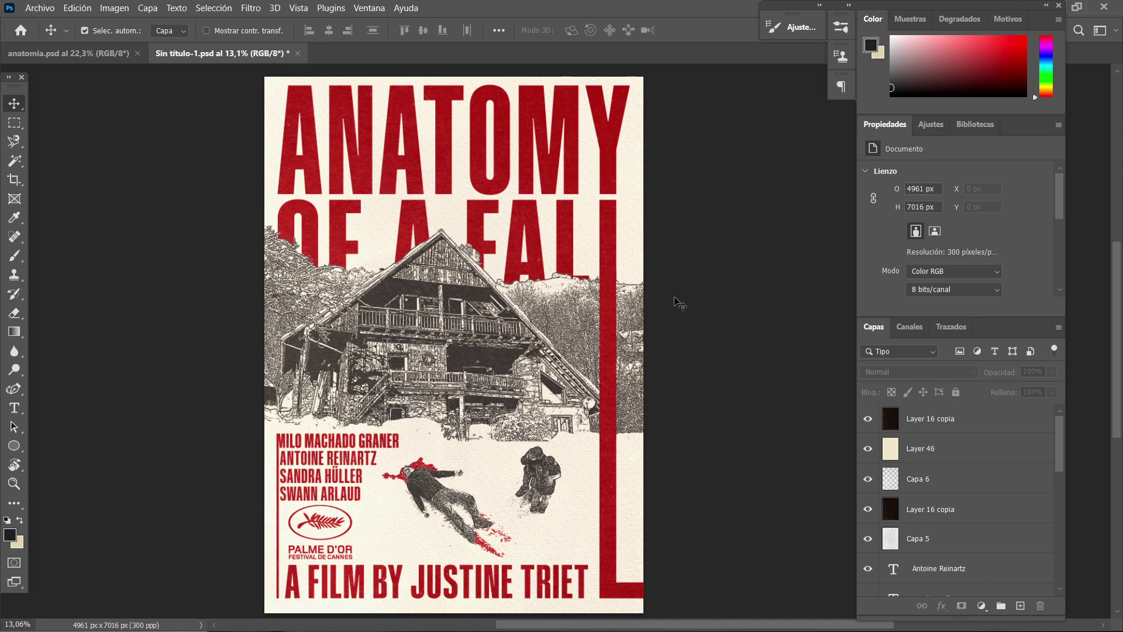
- Examine the textured poster up close and as a whole, selecting the text layer directly below Capa 5
{"action": "scroll", "coordinate": [677, 303], "scroll_direction": "up", "scroll_amount": 3}
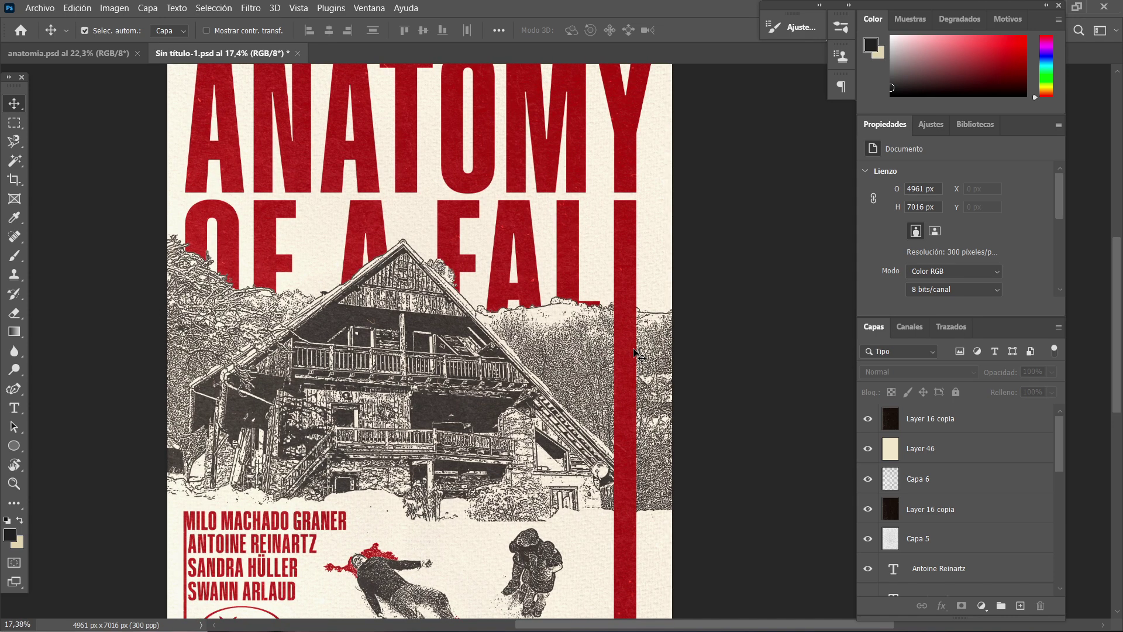
{"action": "scroll", "coordinate": [635, 353], "scroll_direction": "up", "scroll_amount": 2}
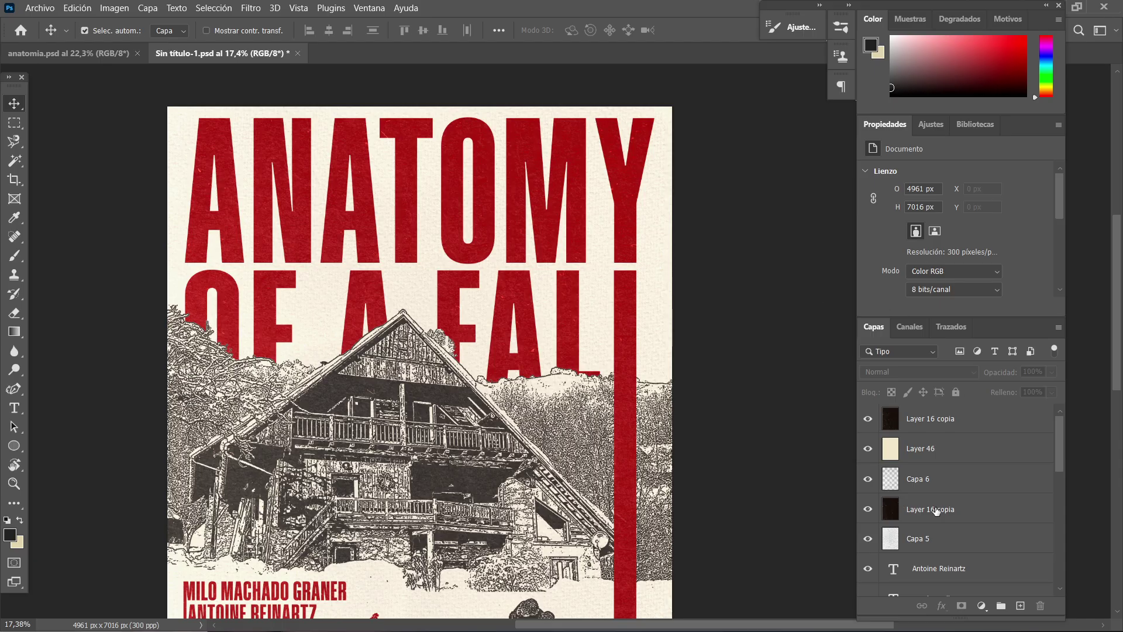
{"action": "scroll", "coordinate": [940, 513], "scroll_direction": "down", "scroll_amount": 2}
{"action": "left_click", "coordinate": [955, 509]}
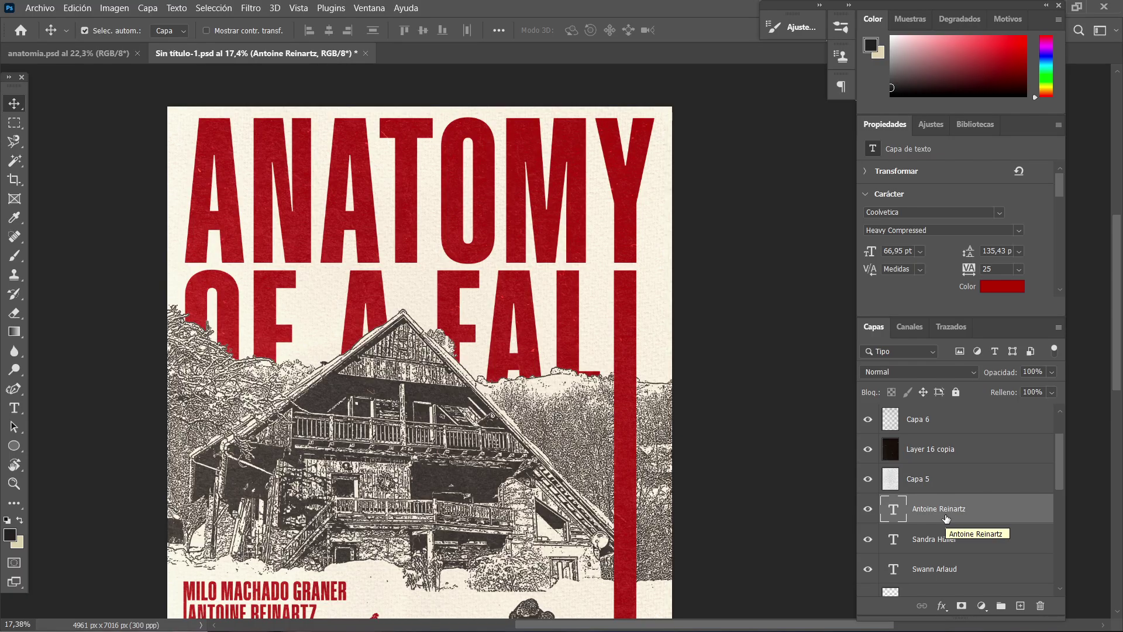
{"action": "scroll", "coordinate": [797, 371], "scroll_direction": "down", "scroll_amount": 3}
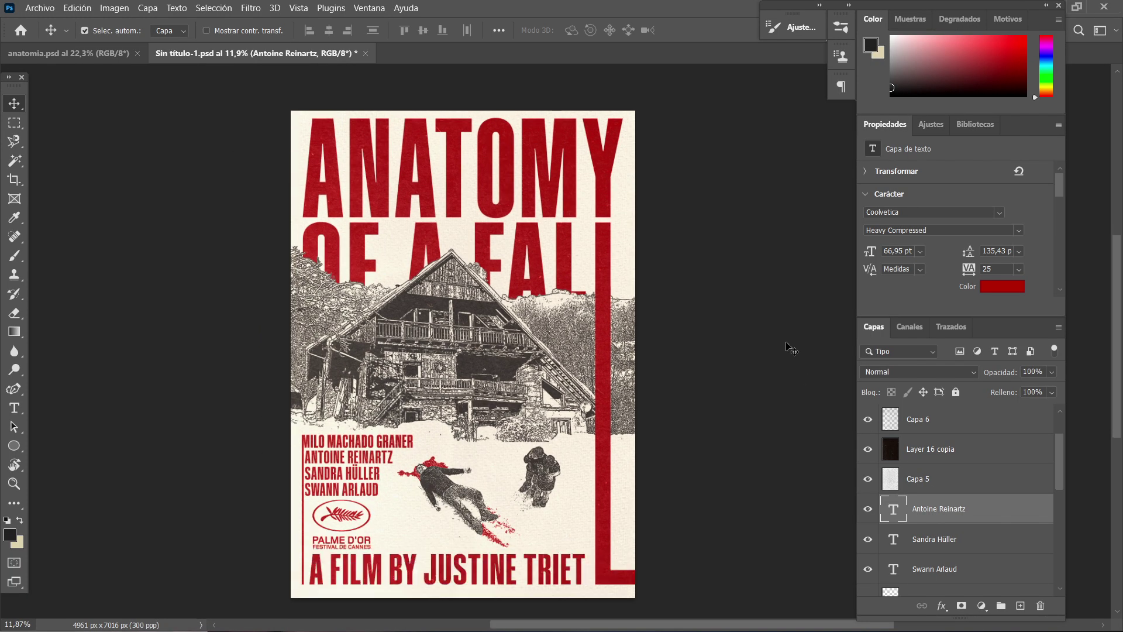
- Examine the speckled letters and worn illustration edges in the reference anatomia.psd, and return to Sin título-1.psd
{"action": "left_click", "coordinate": [69, 53]}
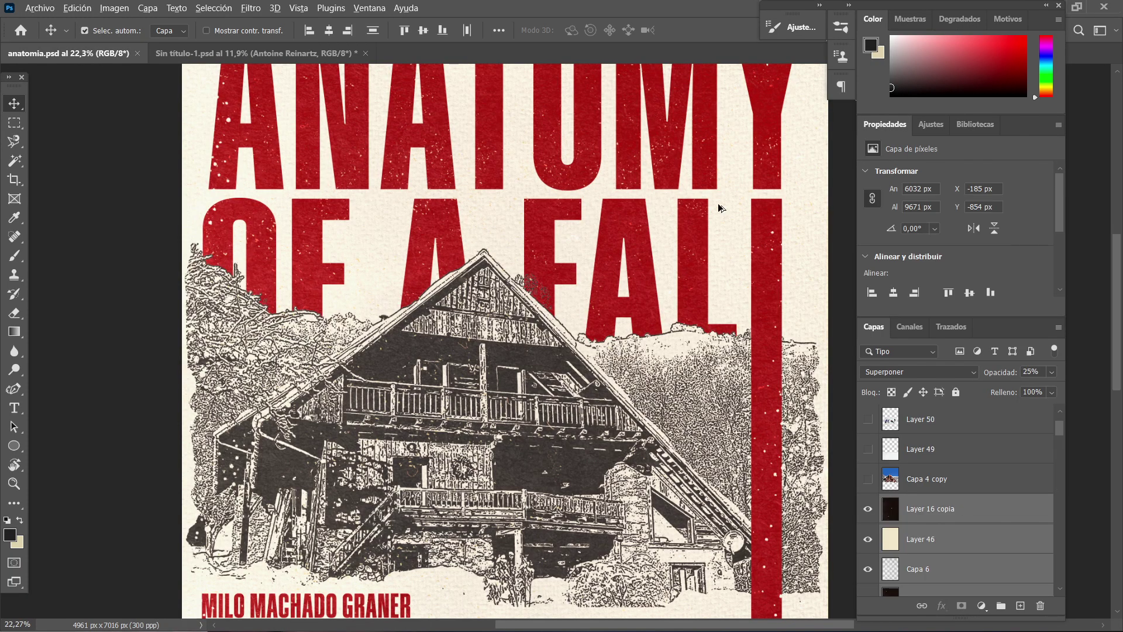
{"action": "scroll", "coordinate": [241, 127], "scroll_direction": "up", "scroll_amount": 5}
{"action": "scroll", "coordinate": [416, 261], "scroll_direction": "down", "scroll_amount": 9}
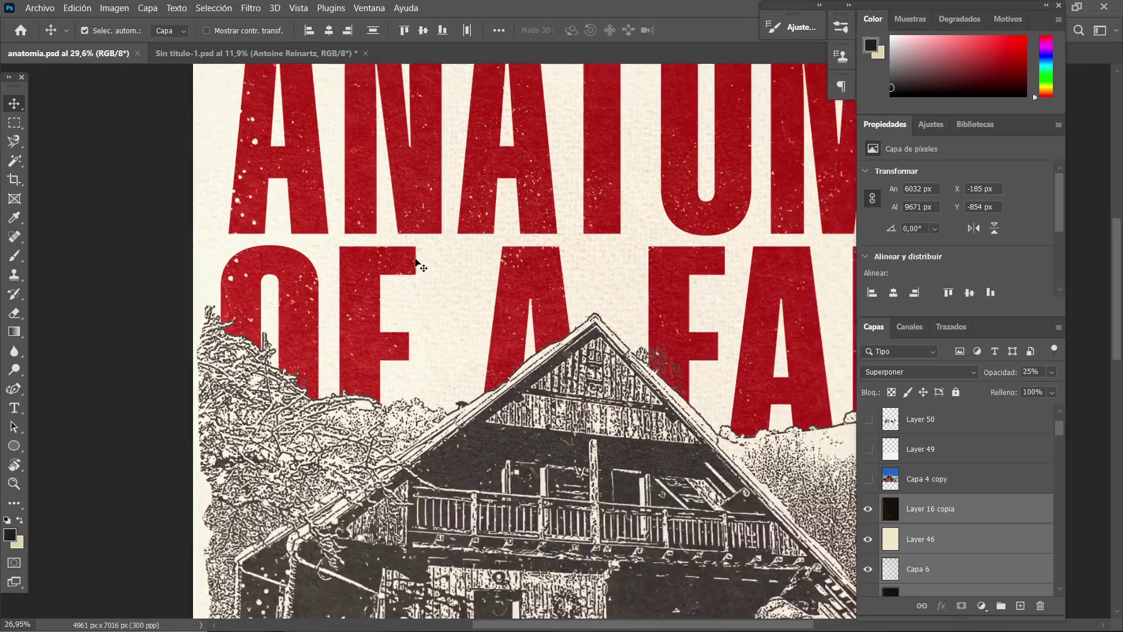
{"action": "scroll", "coordinate": [713, 347], "scroll_direction": "down", "scroll_amount": 2}
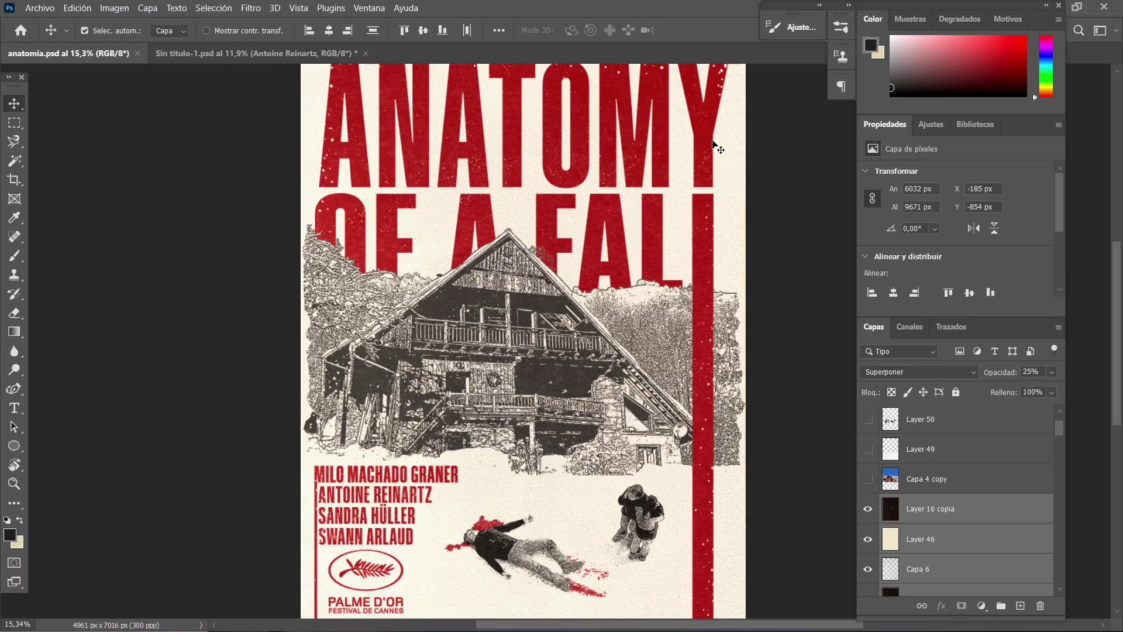
{"action": "scroll", "coordinate": [769, 311], "scroll_direction": "up", "scroll_amount": 4}
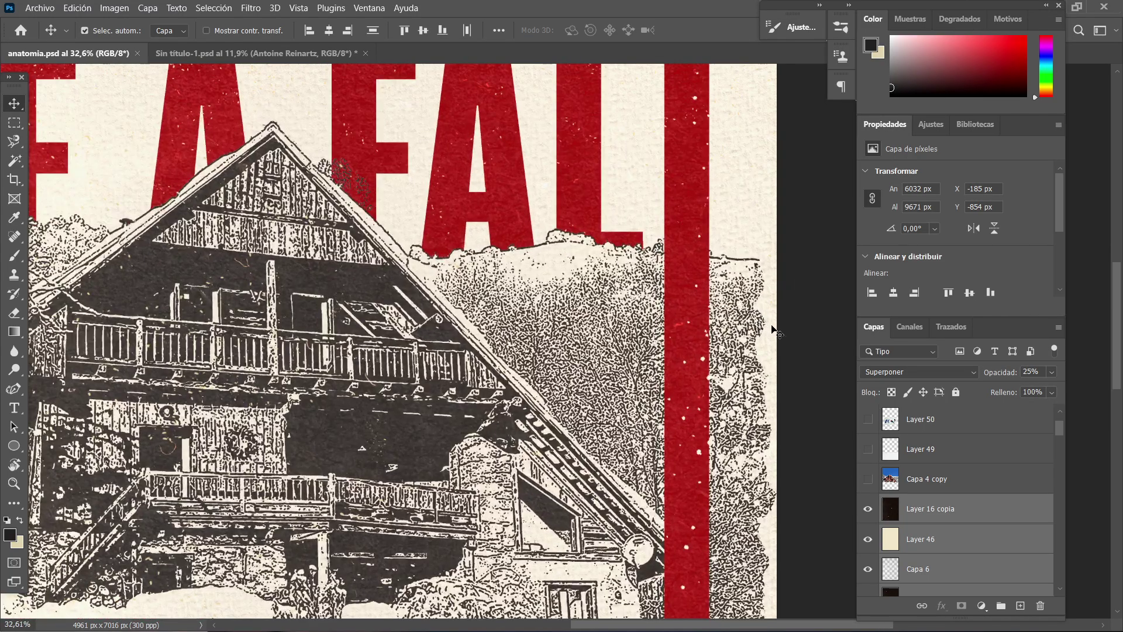
{"action": "scroll", "coordinate": [771, 441], "scroll_direction": "down", "scroll_amount": 2}
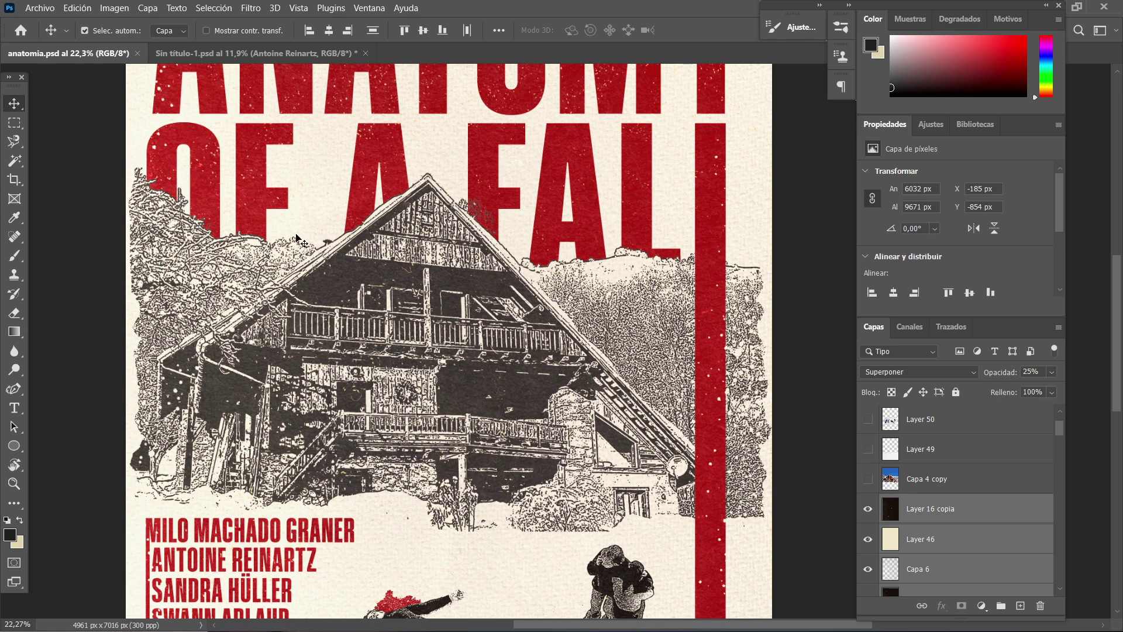
{"action": "left_click", "coordinate": [246, 53]}
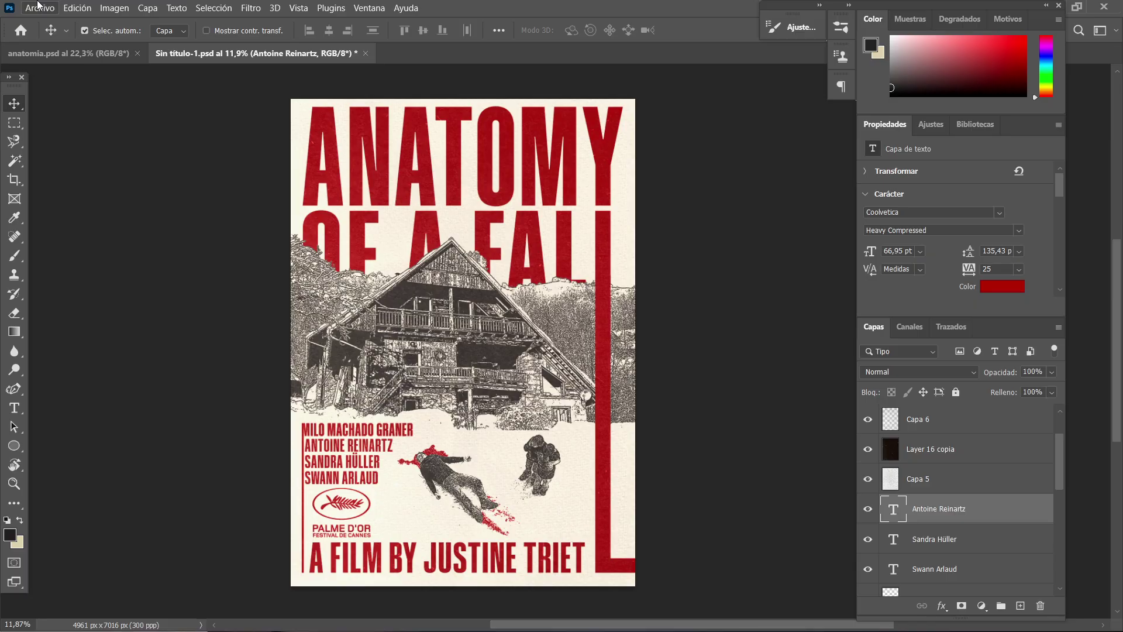
- Hide the five texture layers from the uppermost Layer 16 copia down to Capa 5
{"action": "left_click", "coordinate": [17, 255]}
{"action": "scroll", "coordinate": [893, 435], "scroll_direction": "up", "scroll_amount": 2}
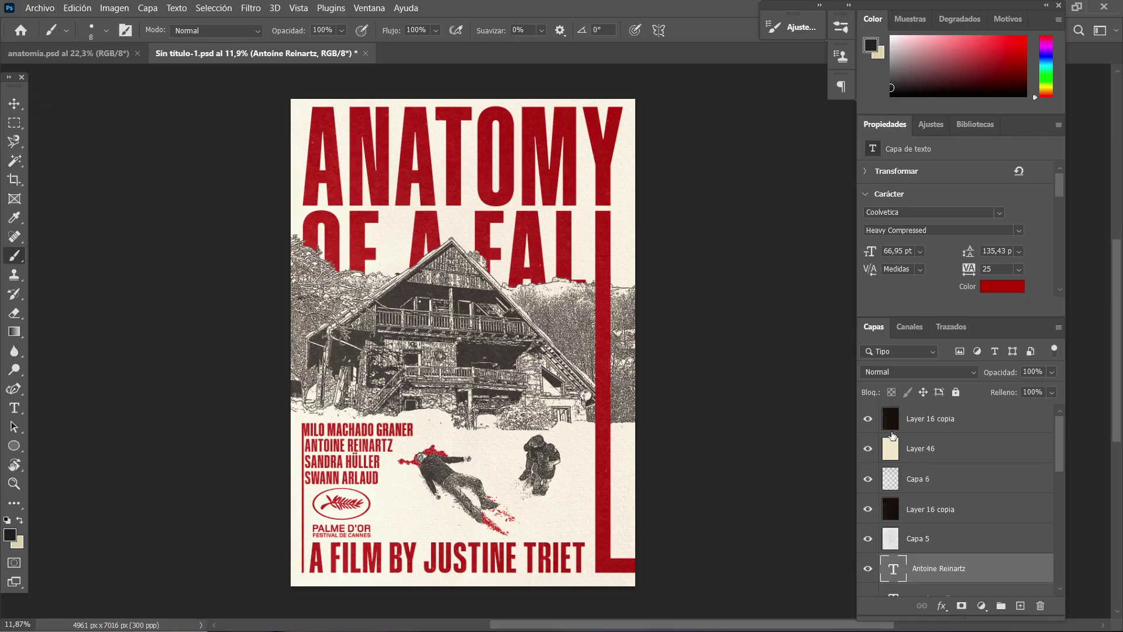
{"action": "left_click_drag", "start_coordinate": [869, 419], "coordinate": [869, 542]}
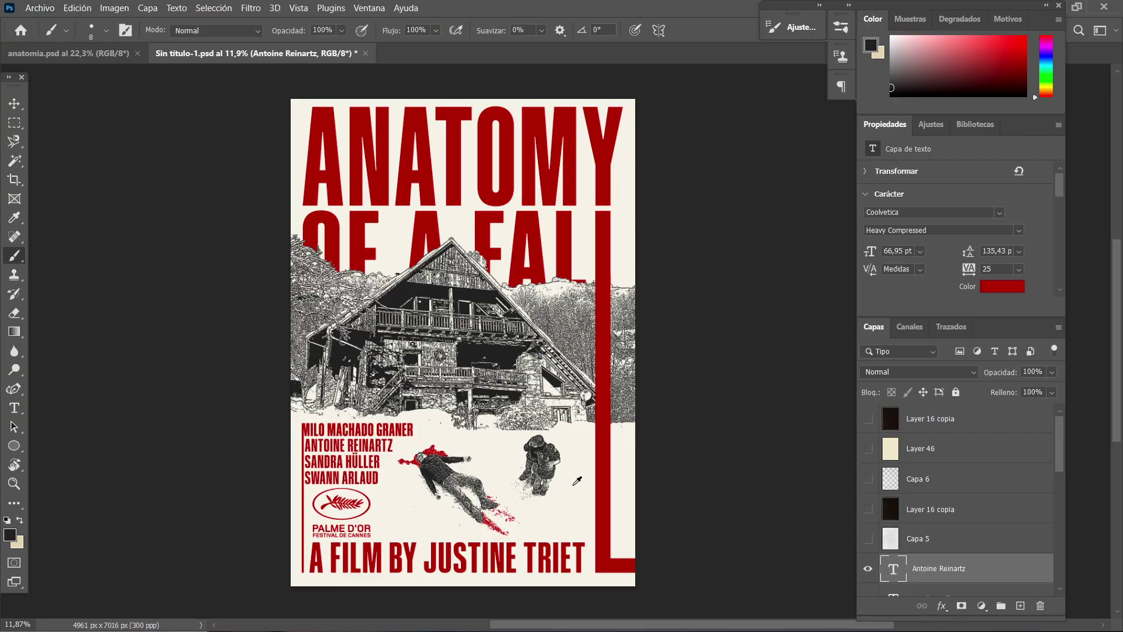
- Sample the poster's cream background as the brush colour and add an empty layer directly above the Antoine Reinartz text layer
{"action": "left_click", "coordinate": [577, 481], "text": "alt"}
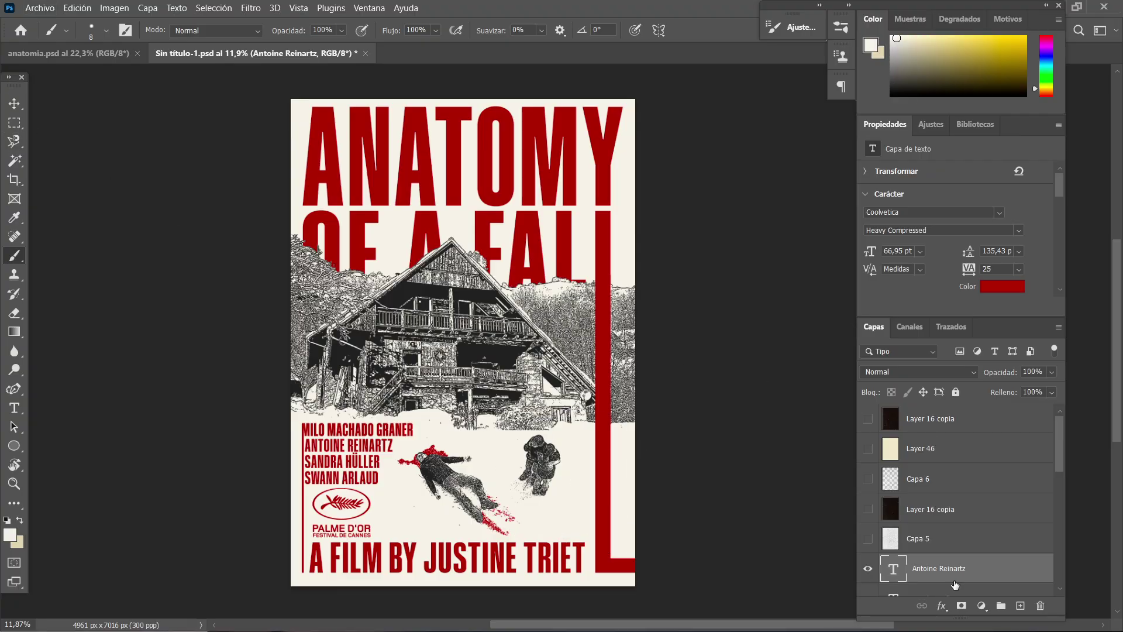
{"action": "left_click", "coordinate": [1020, 606]}
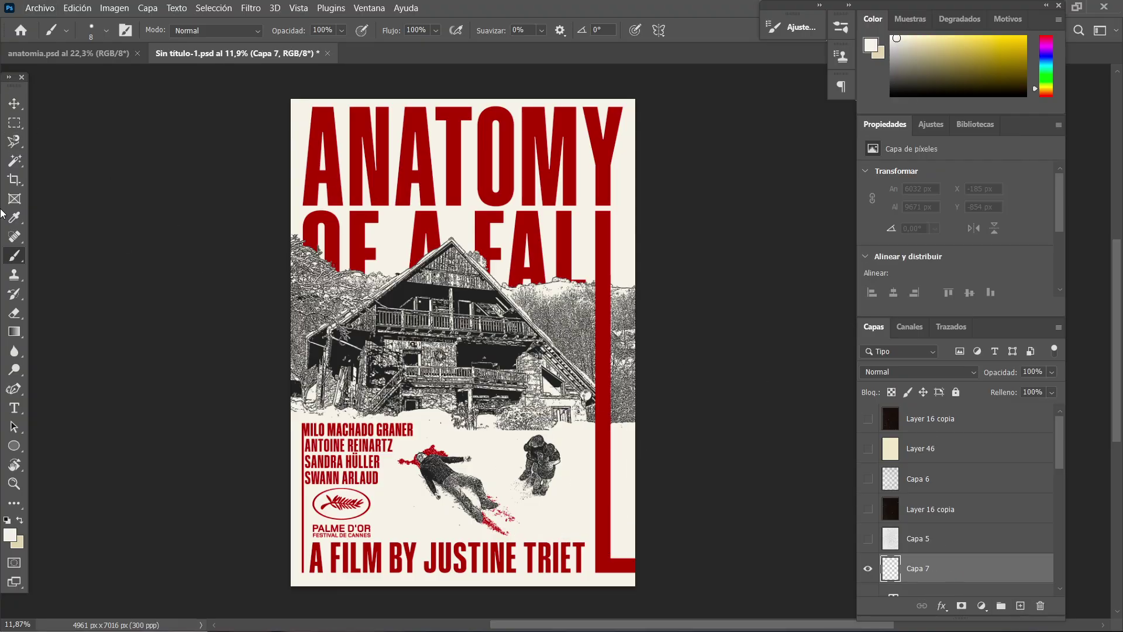
{"action": "scroll", "coordinate": [448, 166], "scroll_direction": "up", "scroll_amount": 4}
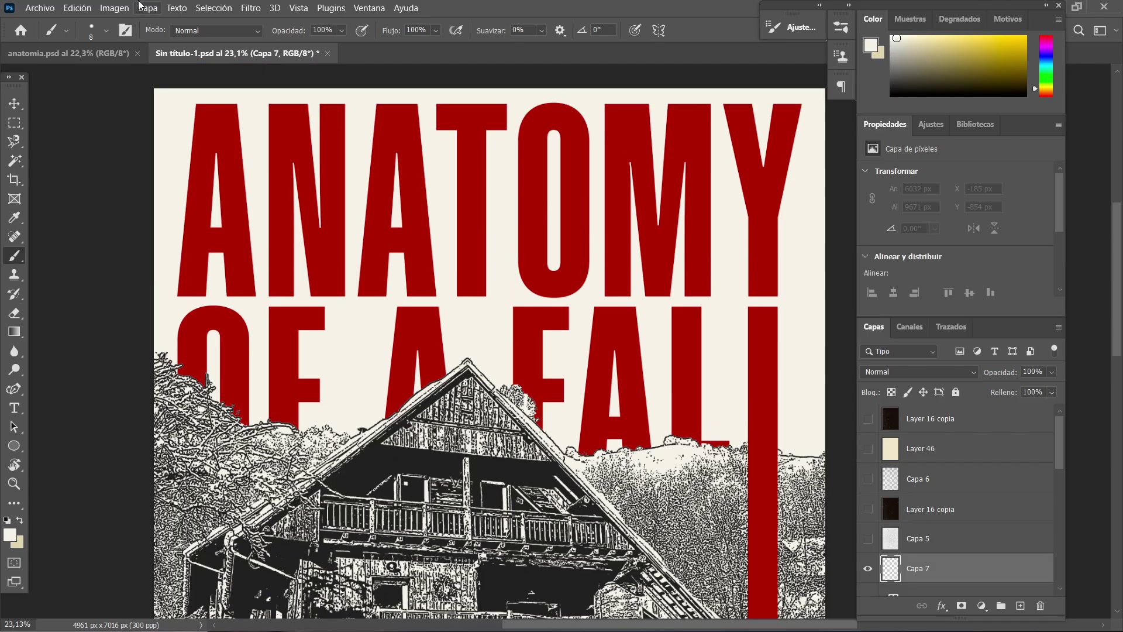
- Compare the noise Brushes vol2 by freeject presets and choose Sampled Brush 74 for painting
{"action": "left_click", "coordinate": [107, 32]}
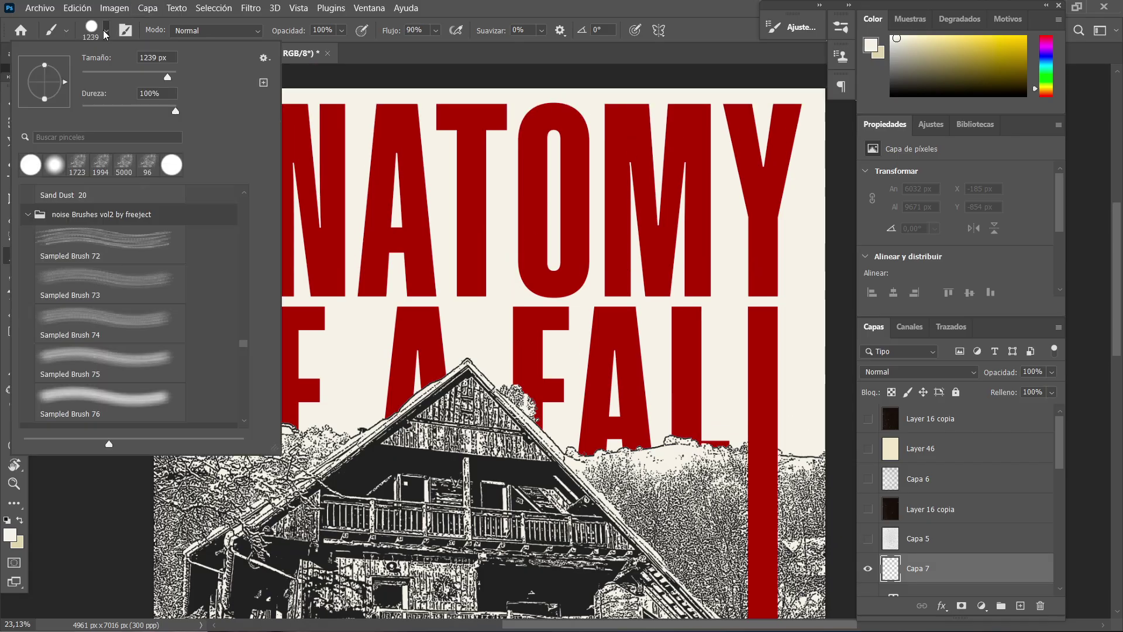
{"action": "left_click", "coordinate": [76, 260]}
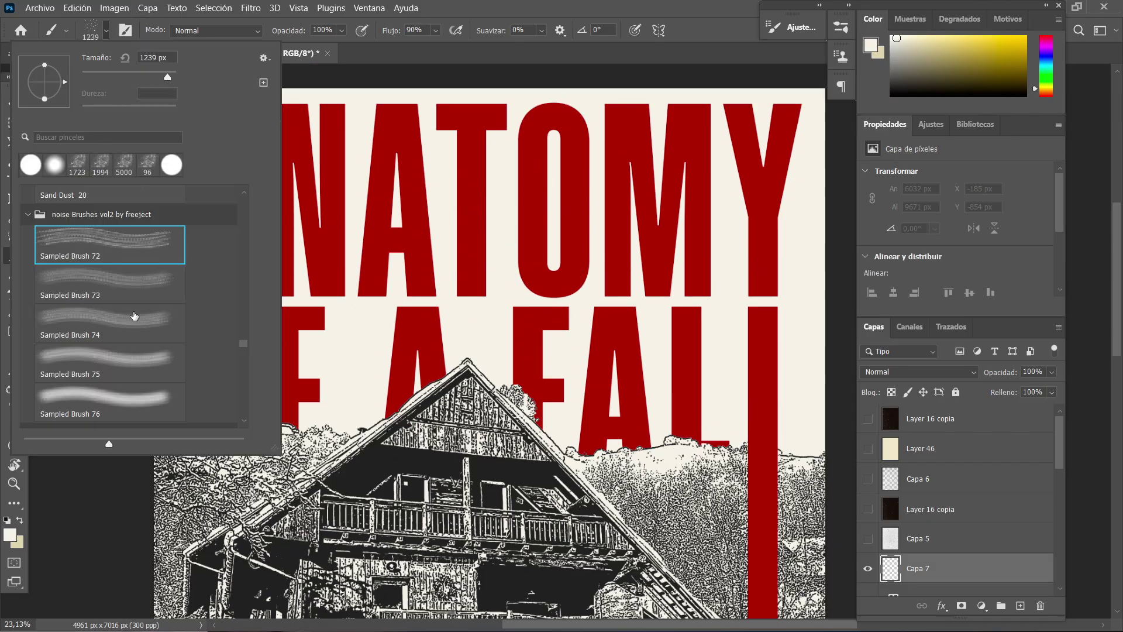
{"action": "left_click", "coordinate": [135, 281]}
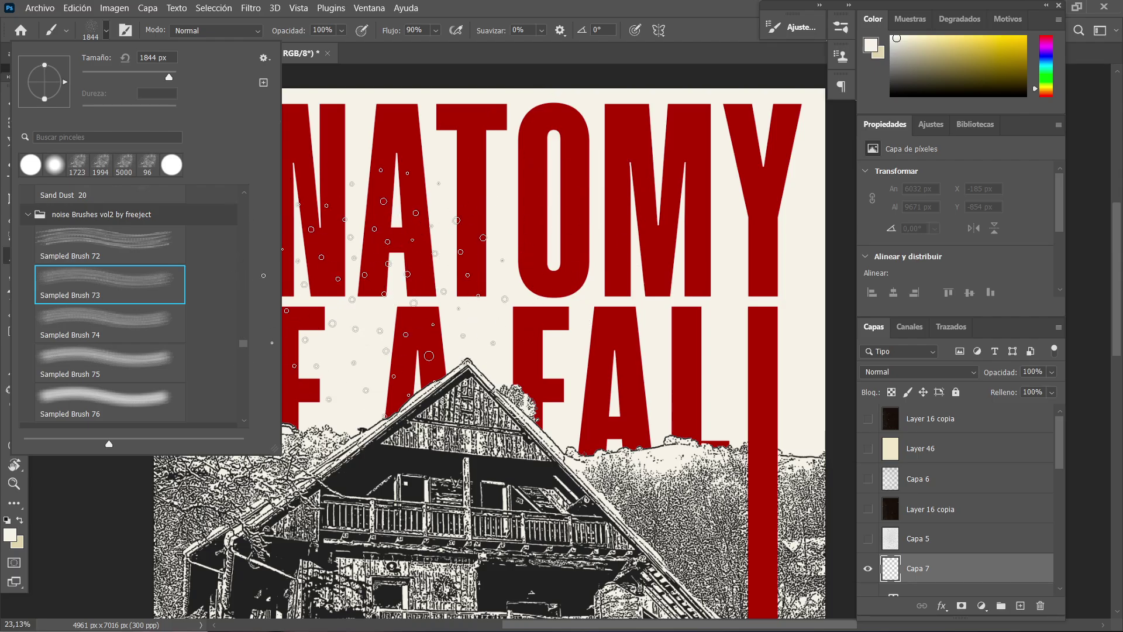
{"action": "key", "text": "period"}
{"action": "key", "text": "period"}
{"action": "key", "text": "period"}
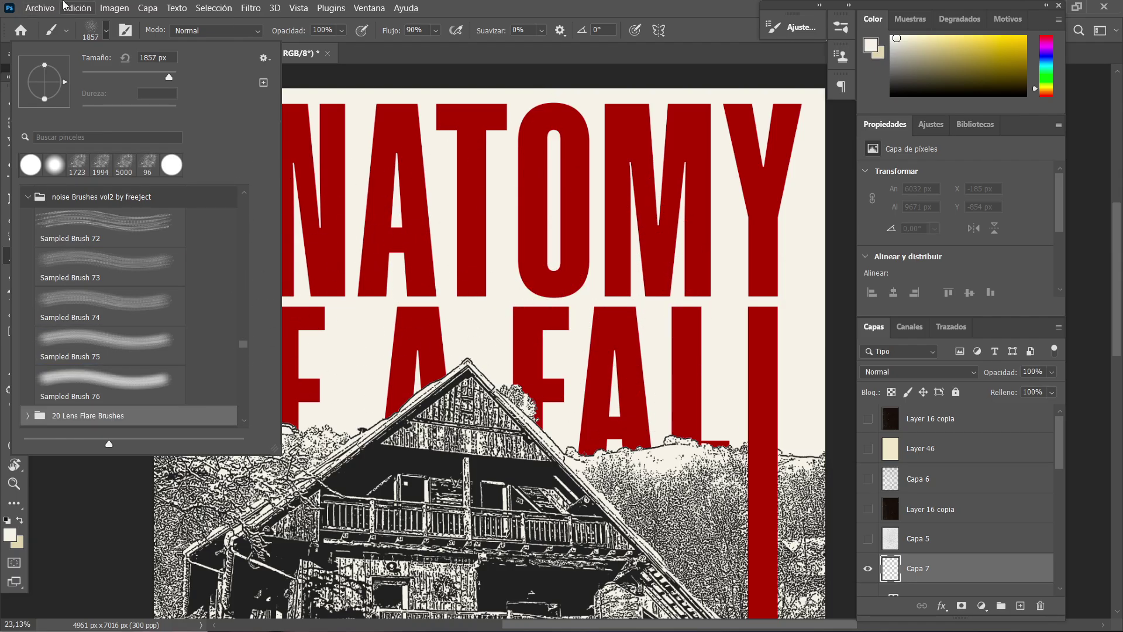
{"action": "left_click", "coordinate": [78, 7]}
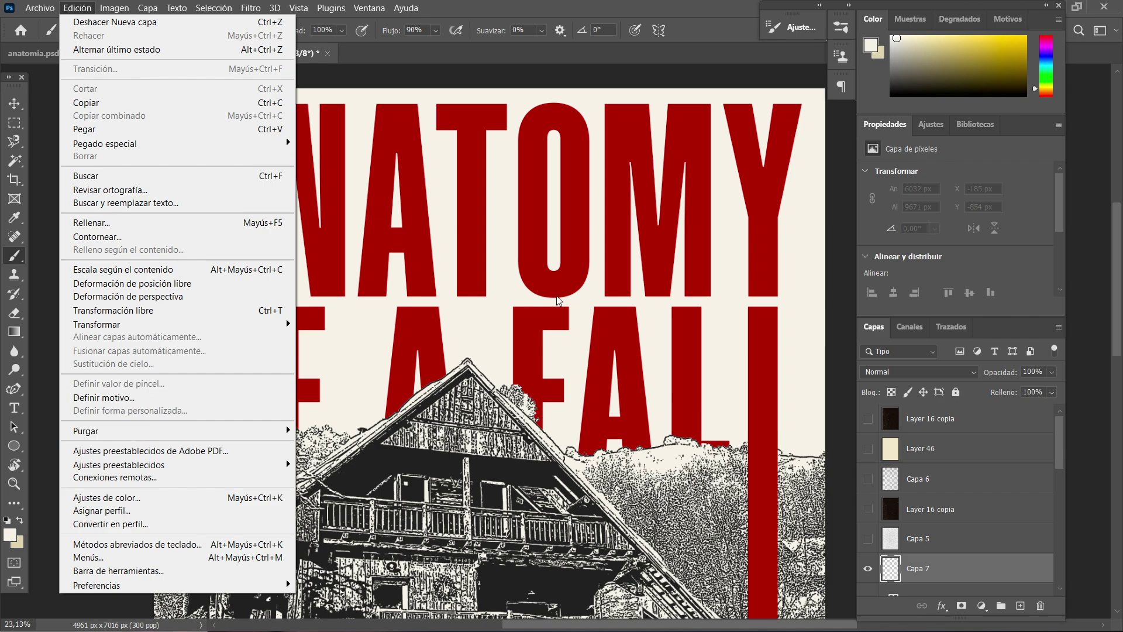
{"action": "key", "text": "Escape"}
{"action": "left_click", "coordinate": [106, 31]}
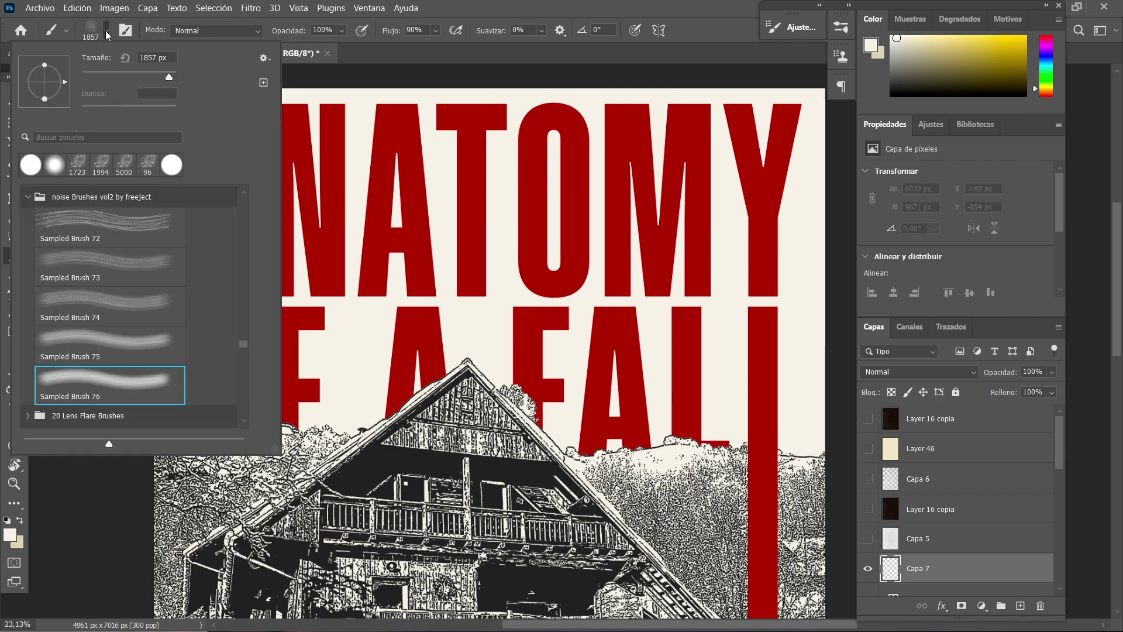
{"action": "key", "text": "comma"}
{"action": "key", "text": "comma"}
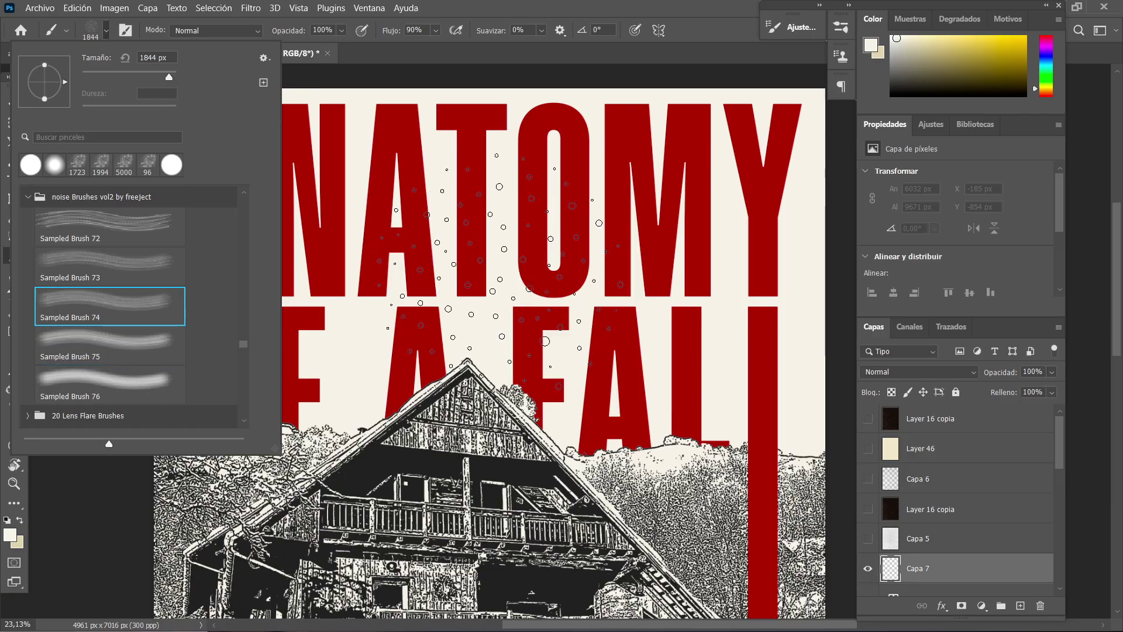
- Resize the brush to 1256 px and stamp cream specks on the title's outer letters, the long red L and the lower credits
{"action": "mouse_move", "coordinate": [598, 268]}
{"action": "left_mouse_down"}
{"action": "mouse_move", "coordinate": [507, 281]}
{"action": "mouse_move", "coordinate": [552, 276]}
{"action": "left_mouse_up"}
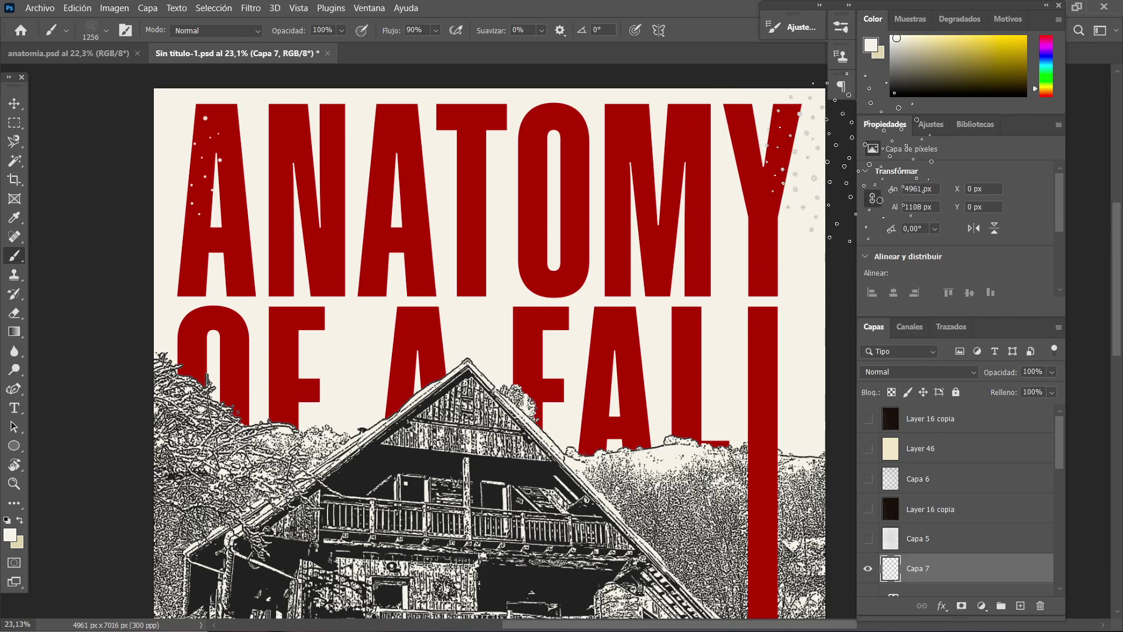
{"action": "scroll", "coordinate": [550, 179], "scroll_direction": "down", "scroll_amount": 2}
{"action": "scroll", "coordinate": [585, 217], "scroll_direction": "down", "scroll_amount": 2}
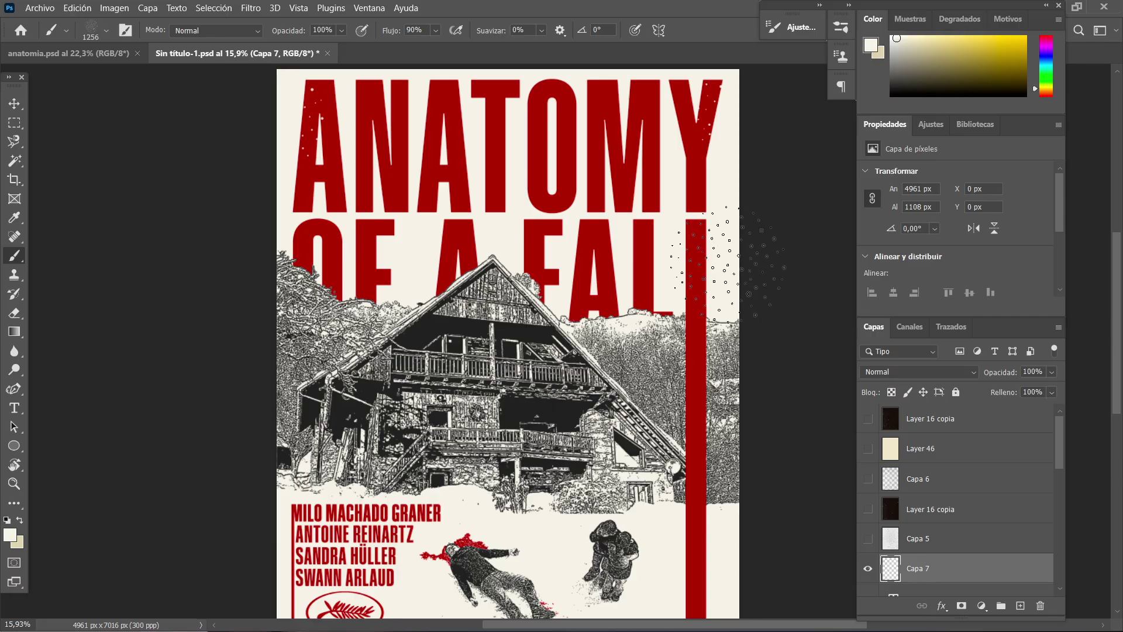
{"action": "left_click", "coordinate": [710, 411]}
{"action": "scroll", "coordinate": [737, 392], "scroll_direction": "down", "scroll_amount": 3}
{"action": "left_click", "coordinate": [707, 414]}
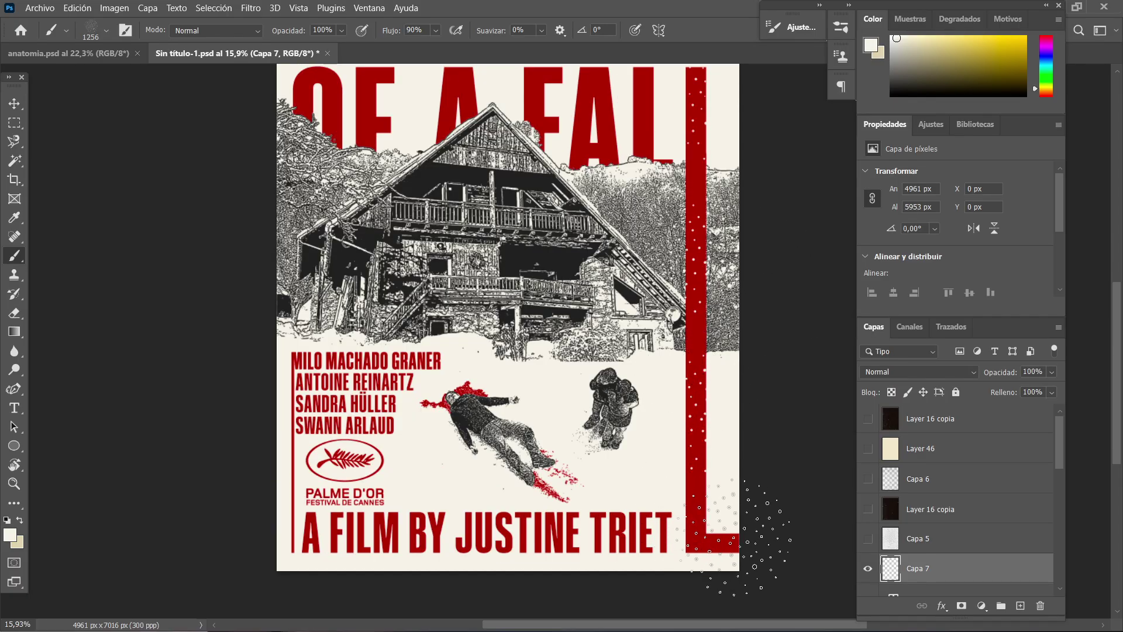
{"action": "left_click", "coordinate": [735, 537]}
{"action": "scroll", "coordinate": [410, 491], "scroll_direction": "down", "scroll_amount": 2}
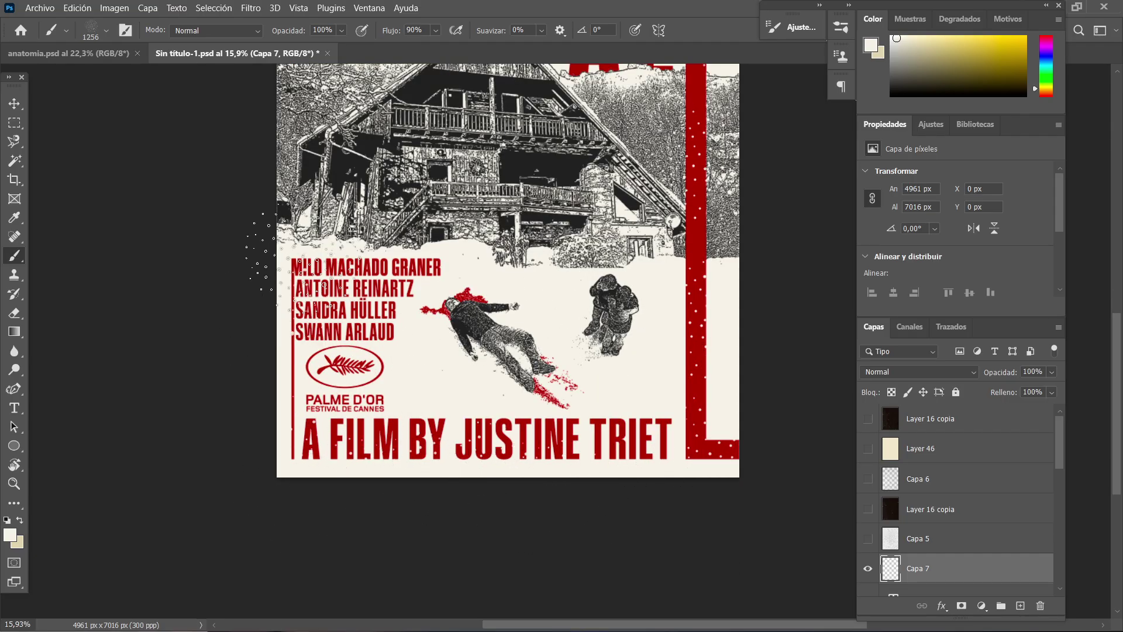
- Stamp more cream specks over the cast names, the house's dark left side and the upper part of the ANATOMY letters
{"action": "scroll", "coordinate": [240, 240], "scroll_direction": "up", "scroll_amount": 2}
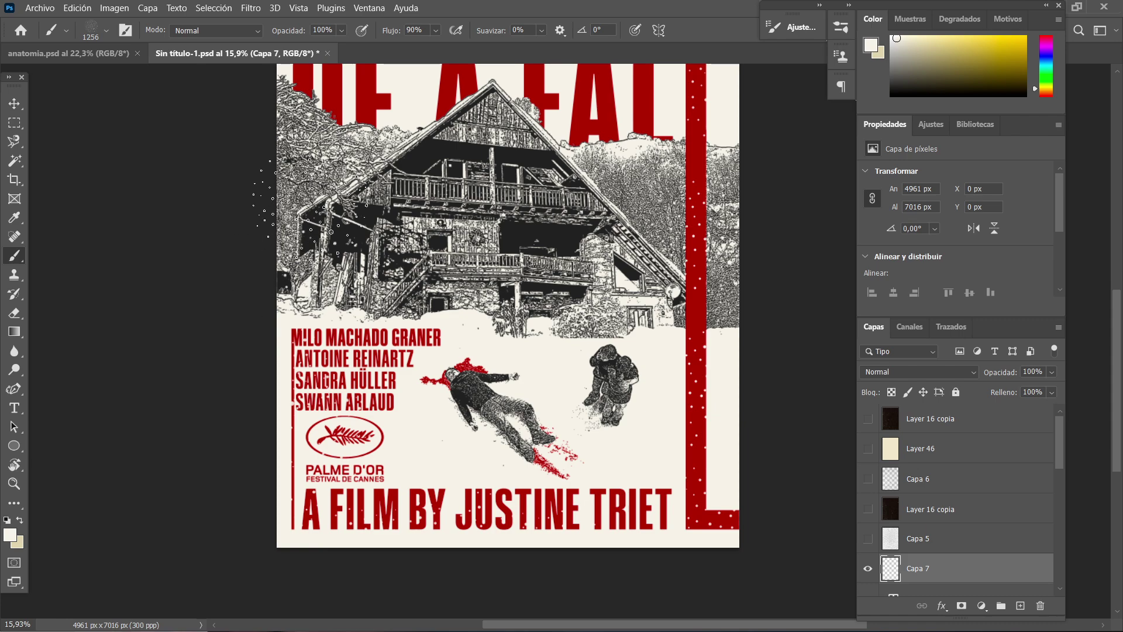
{"action": "scroll", "coordinate": [345, 207], "scroll_direction": "up", "scroll_amount": 2}
{"action": "scroll", "coordinate": [263, 153], "scroll_direction": "up", "scroll_amount": 2}
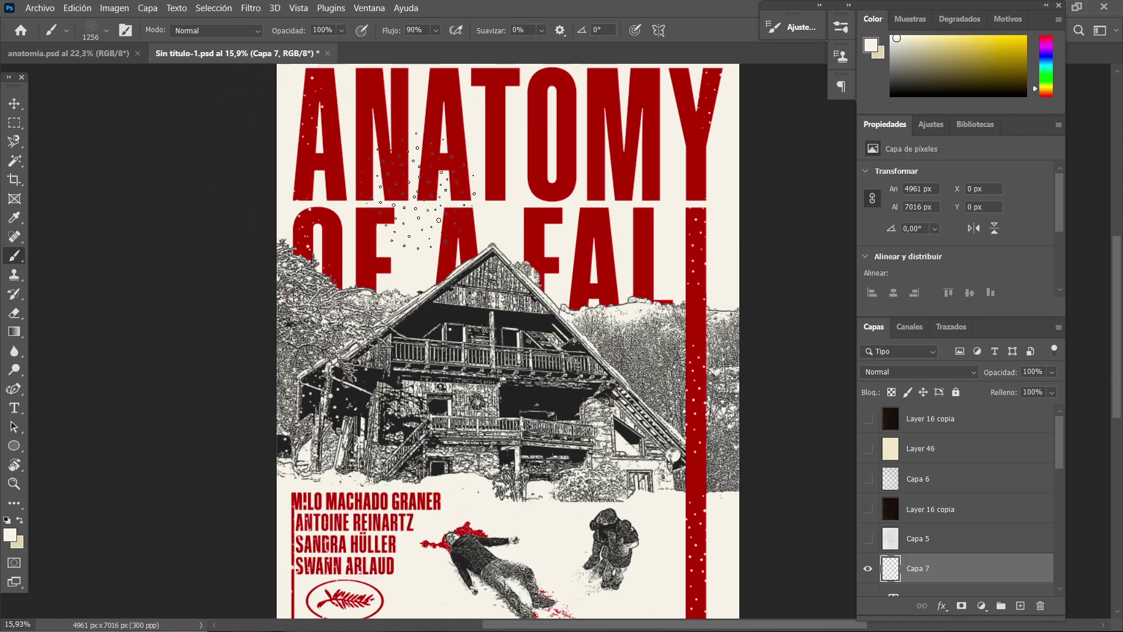
{"action": "scroll", "coordinate": [416, 145], "scroll_direction": "up", "scroll_amount": 2}
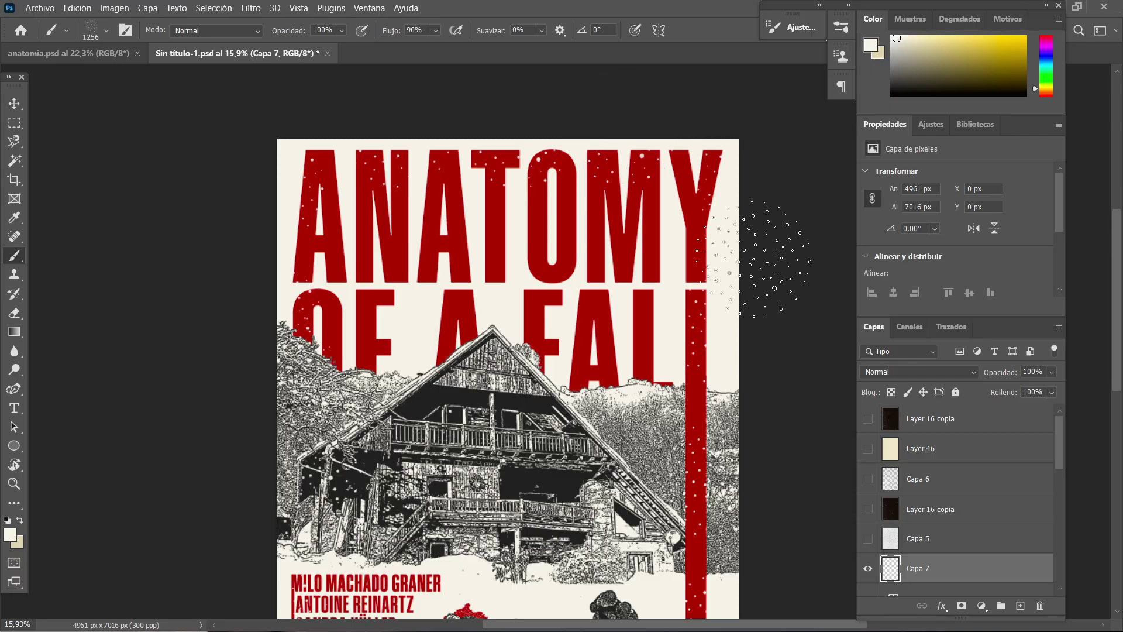
{"action": "scroll", "coordinate": [755, 260], "scroll_direction": "down", "scroll_amount": 4}
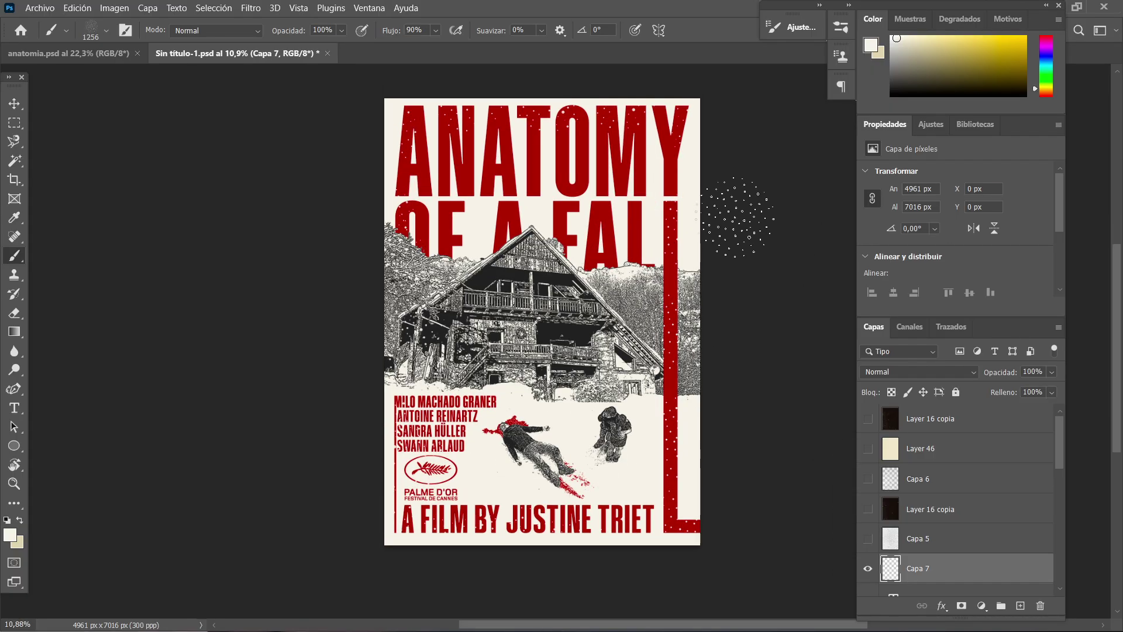
- Roughen the specks on Capa 7 with the Displace filter at horizontal and vertical scale 10, using the PAPER displacement map
{"action": "key", "text": "v"}
{"action": "scroll", "coordinate": [646, 88], "scroll_direction": "up", "scroll_amount": 8}
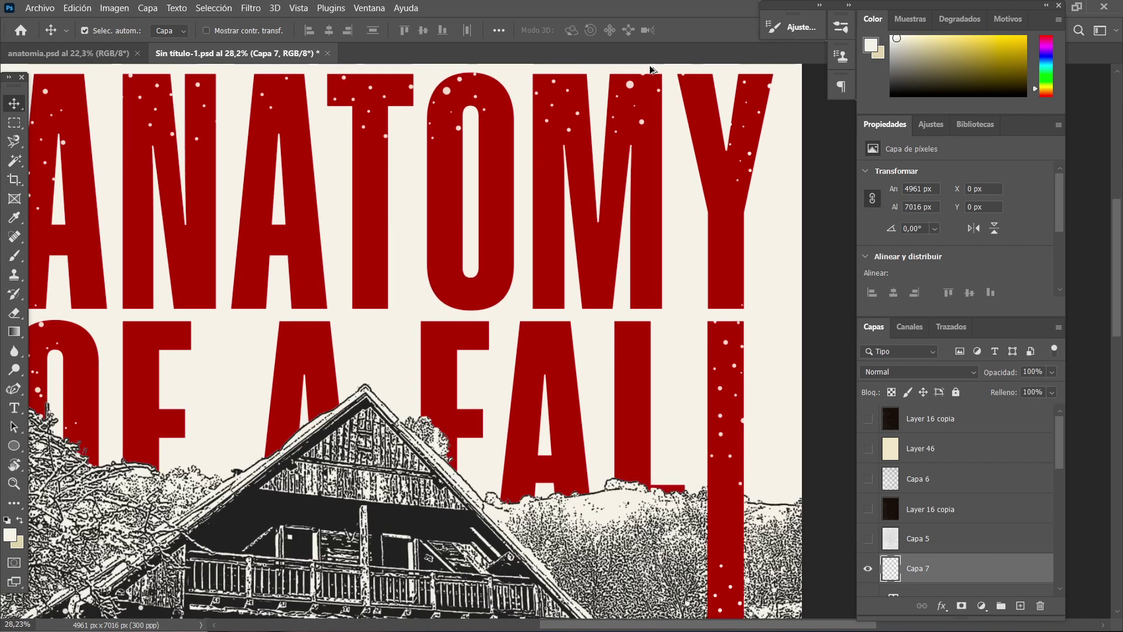
{"action": "scroll", "coordinate": [650, 71], "scroll_direction": "up", "scroll_amount": 5}
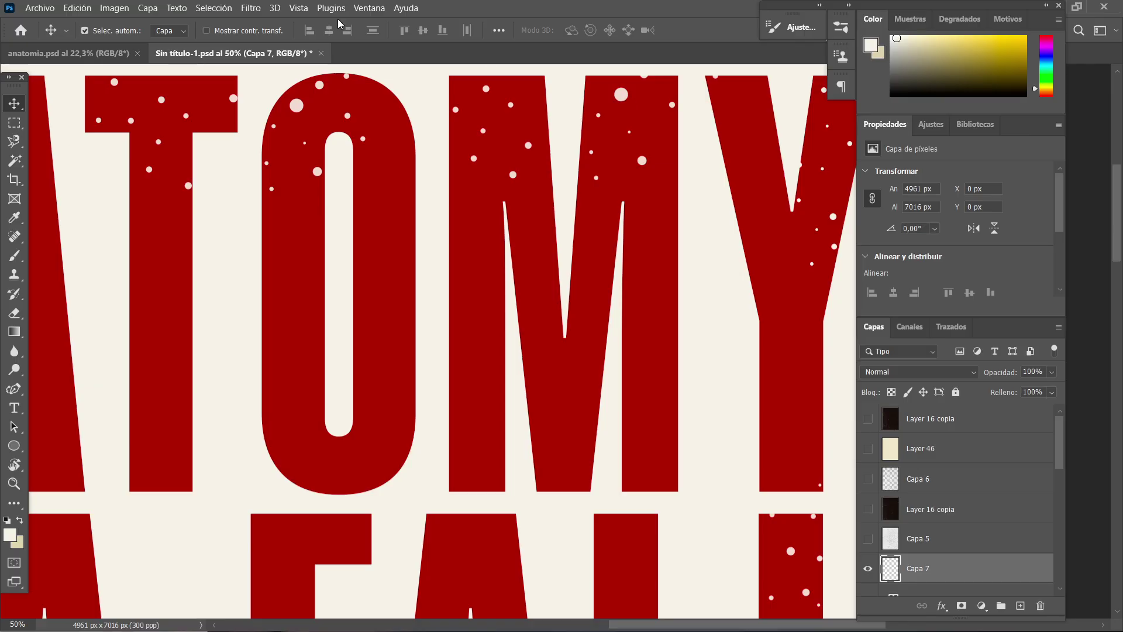
{"action": "left_click", "coordinate": [256, 7]}
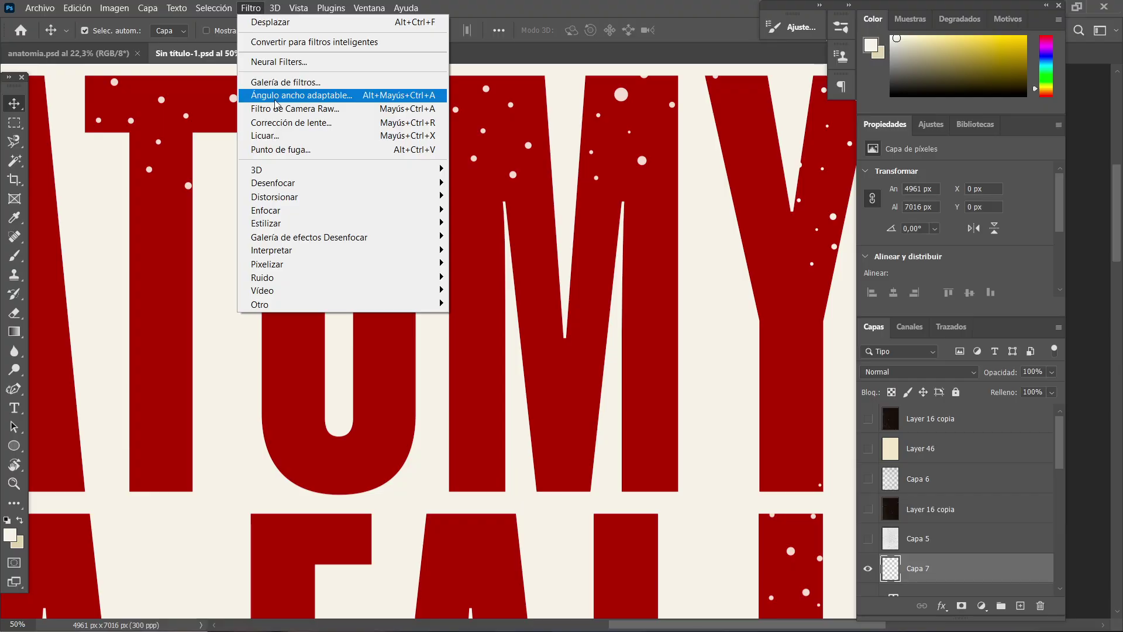
{"action": "mouse_move", "coordinate": [286, 196]}
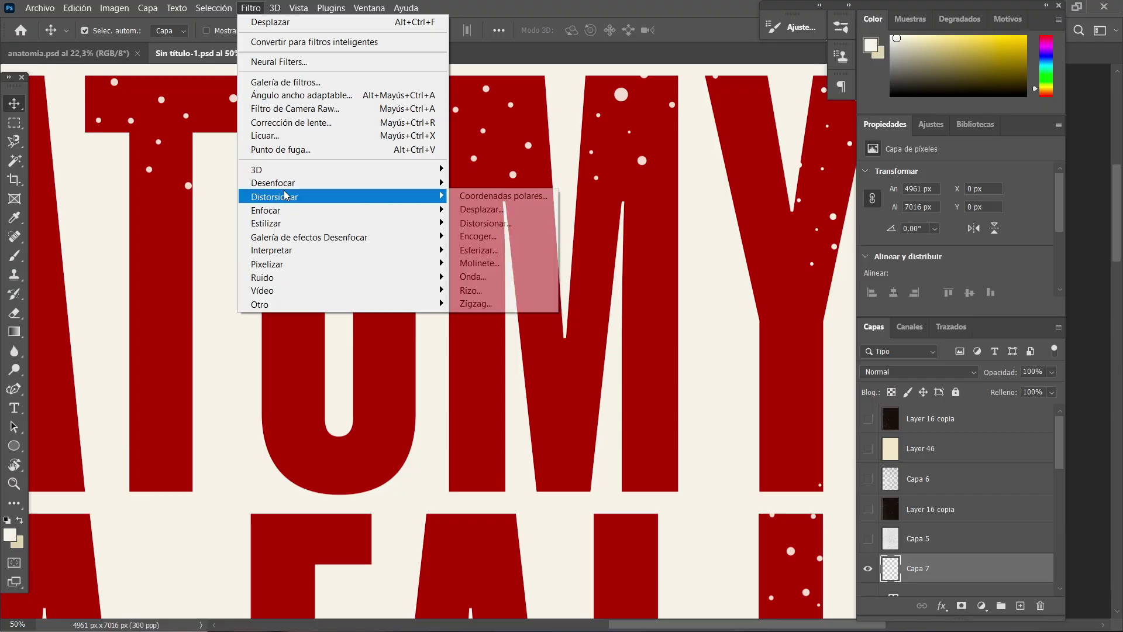
{"action": "left_click", "coordinate": [481, 209]}
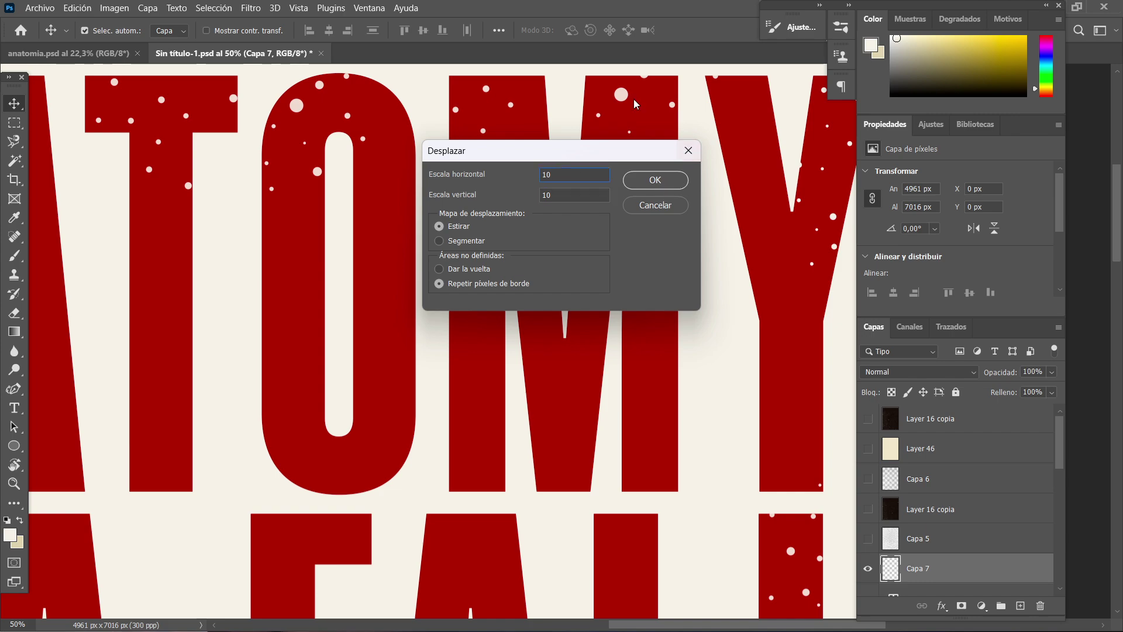
{"action": "left_click", "coordinate": [664, 183]}
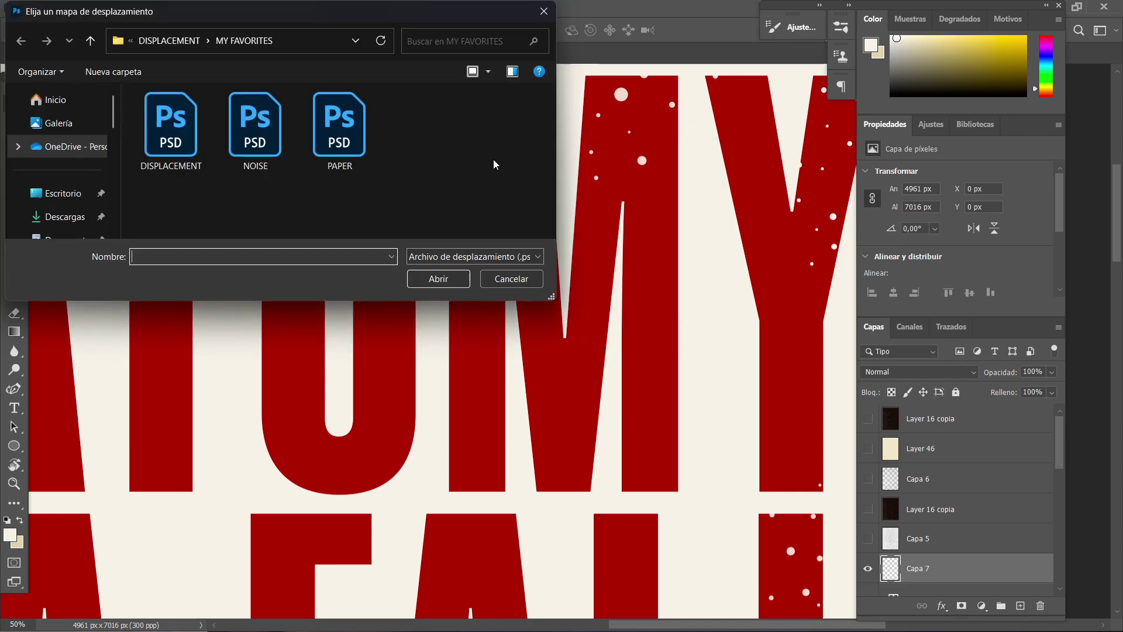
{"action": "left_click", "coordinate": [343, 147]}
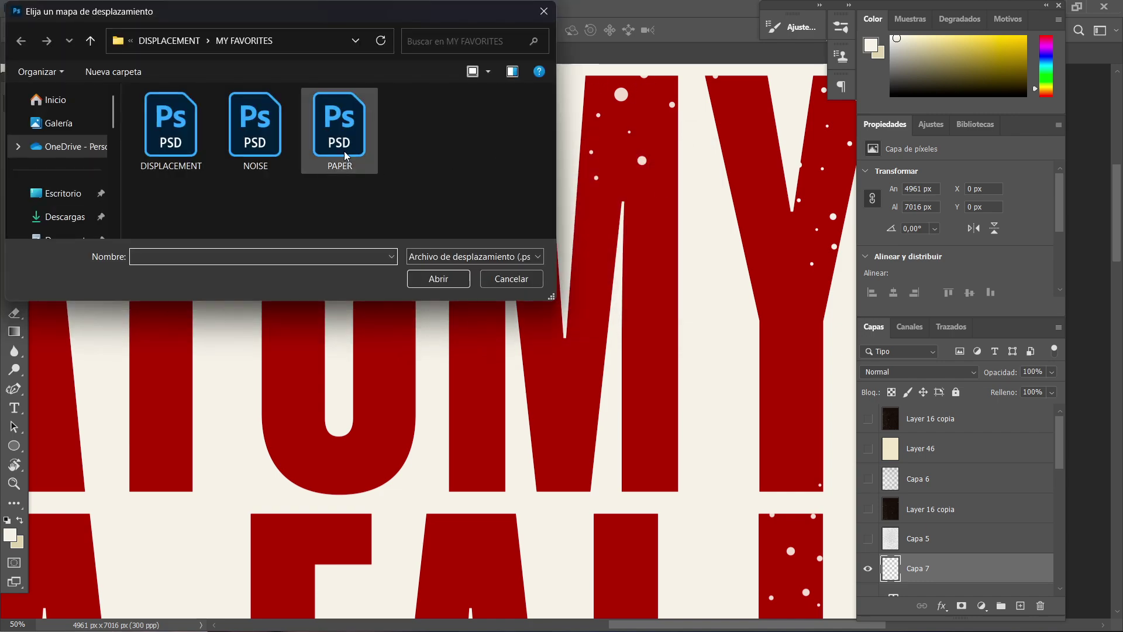
{"action": "left_click", "coordinate": [469, 279]}
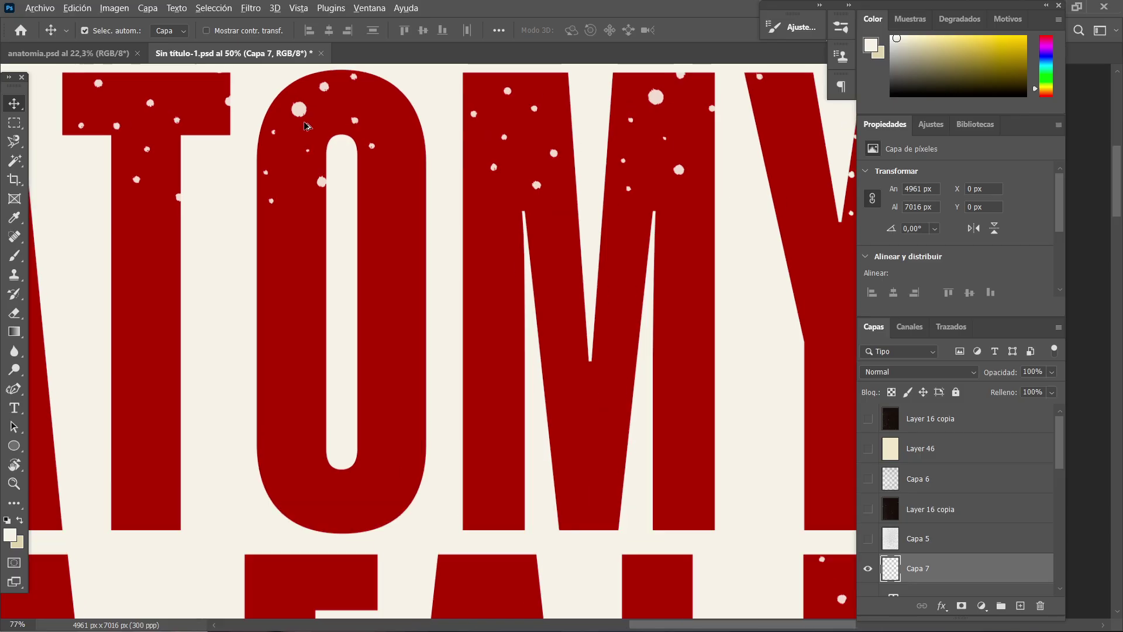
- Inspect the displaced specks and set the Eraser to a hard round tip of 316 px
{"action": "scroll", "coordinate": [304, 99], "scroll_direction": "up", "scroll_amount": 5}
{"action": "scroll", "coordinate": [302, 117], "scroll_direction": "down", "scroll_amount": 10}
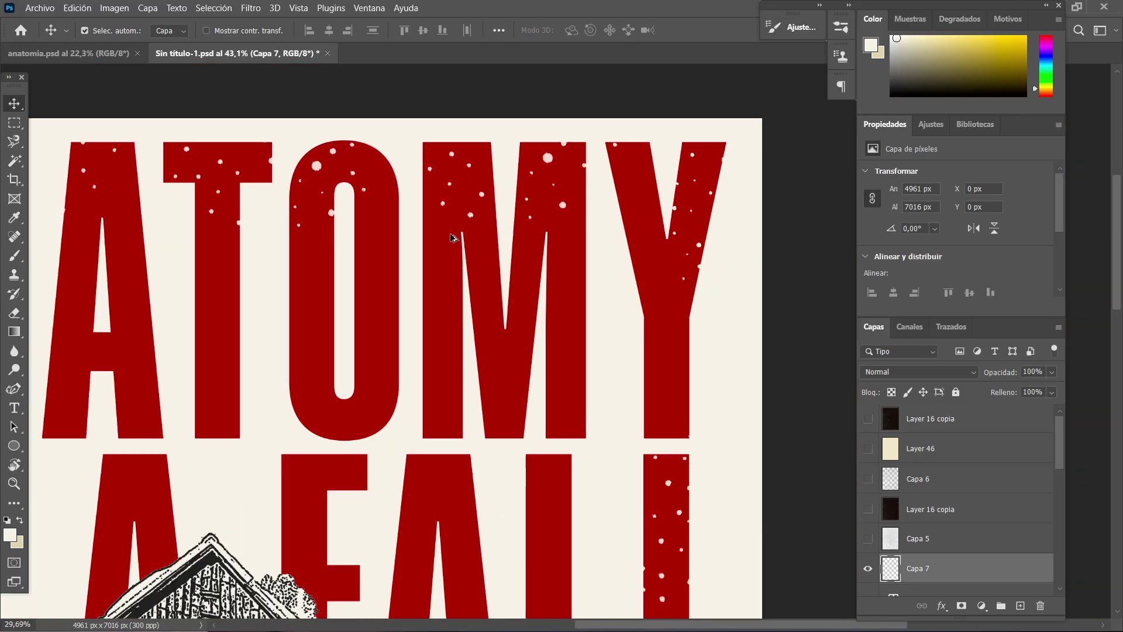
{"action": "scroll", "coordinate": [497, 223], "scroll_direction": "down", "scroll_amount": 3}
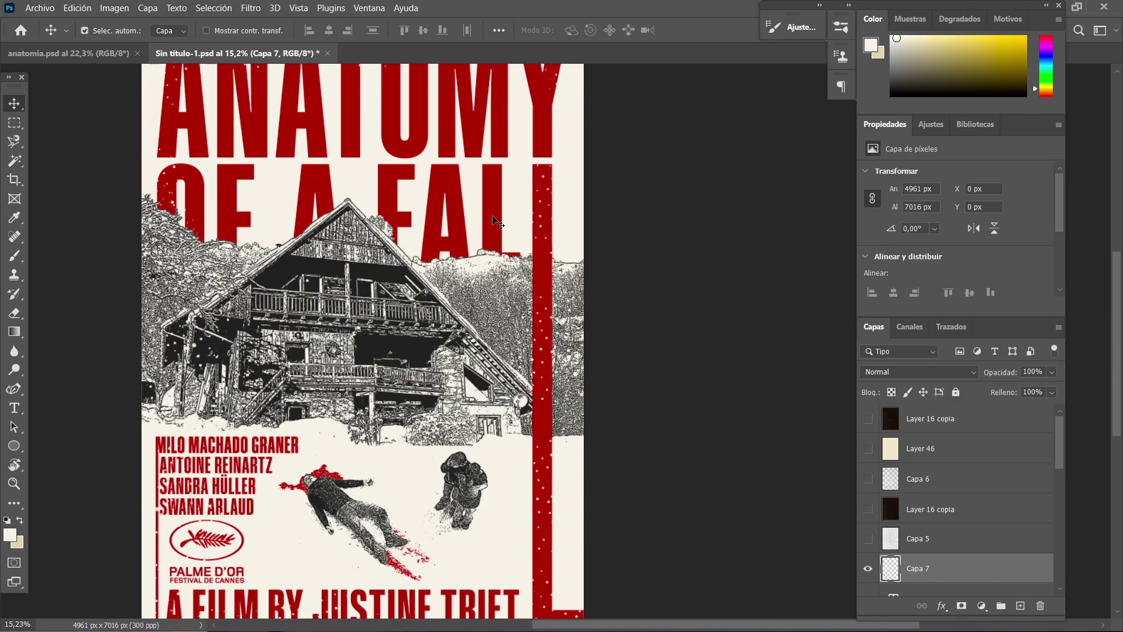
{"action": "left_click", "coordinate": [16, 316]}
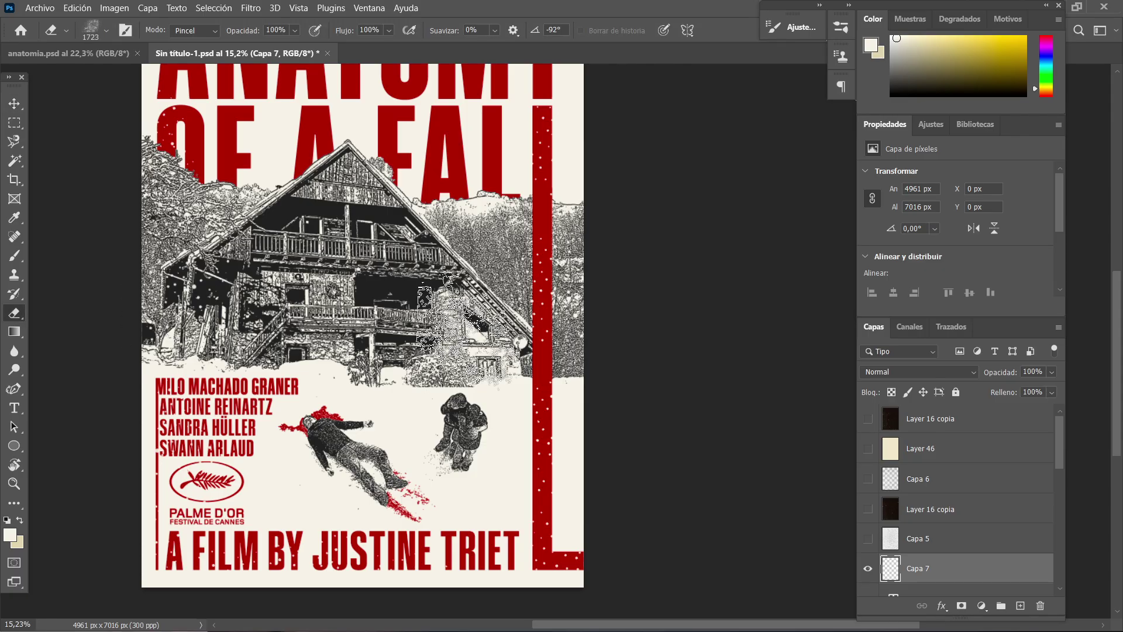
{"action": "left_click", "coordinate": [108, 32]}
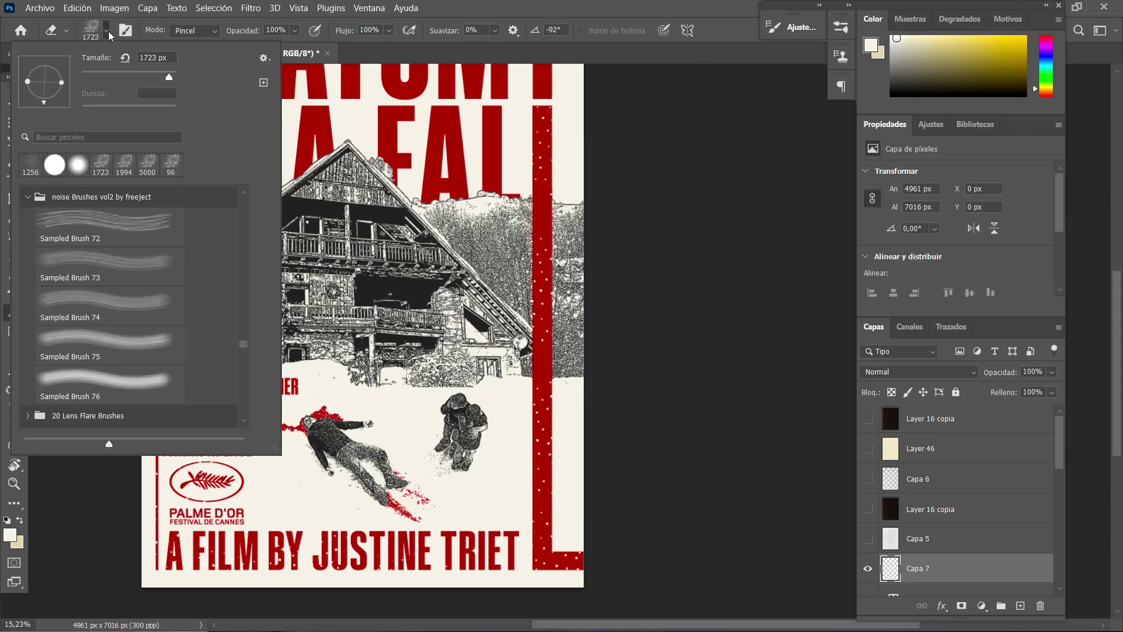
{"action": "left_click", "coordinate": [55, 170]}
{"action": "mouse_move", "coordinate": [540, 229]}
{"action": "left_mouse_down"}
{"action": "mouse_move", "coordinate": [455, 218]}
{"action": "mouse_move", "coordinate": [494, 222]}
{"action": "left_mouse_up"}
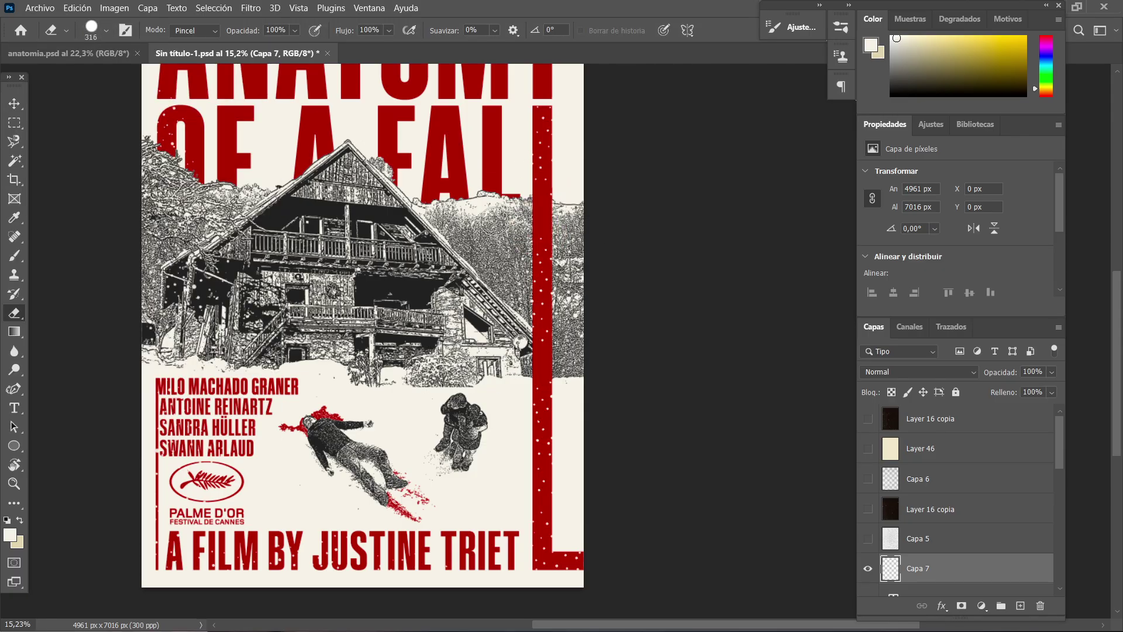
- Reduce the Eraser to 132 px and erase several cream specks on the tall red L beside the house
{"action": "scroll", "coordinate": [494, 222], "scroll_direction": "up", "scroll_amount": 5}
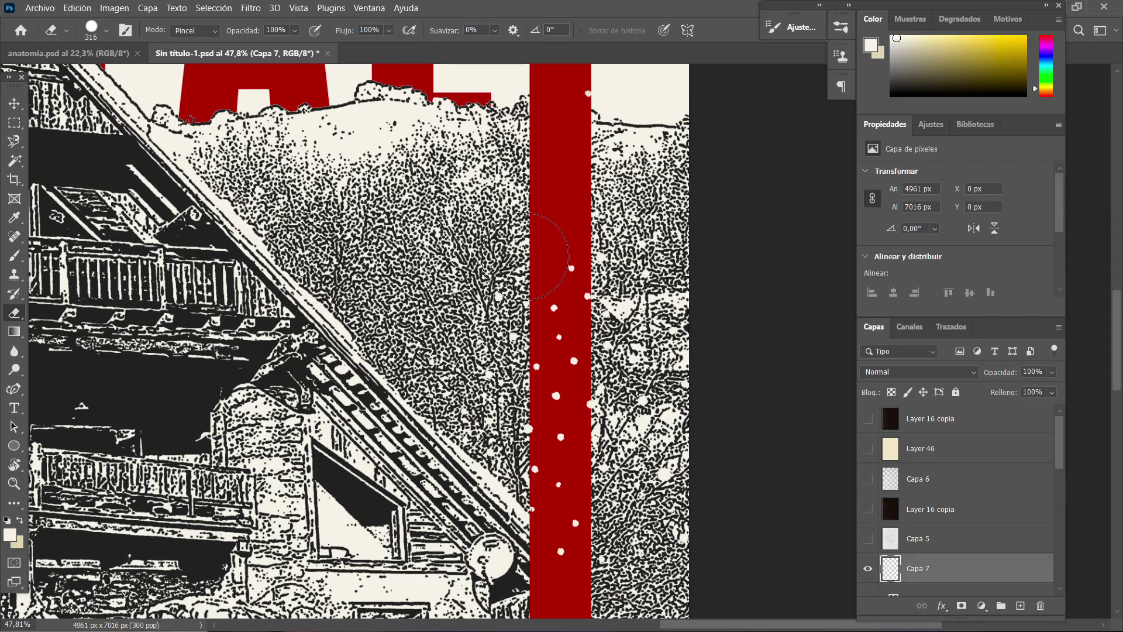
{"action": "left_click_drag", "start_coordinate": [573, 301], "coordinate": [554, 303]}
{"action": "left_click_drag", "start_coordinate": [557, 398], "coordinate": [546, 398]}
{"action": "left_click", "coordinate": [556, 396]}
{"action": "left_click", "coordinate": [590, 405]}
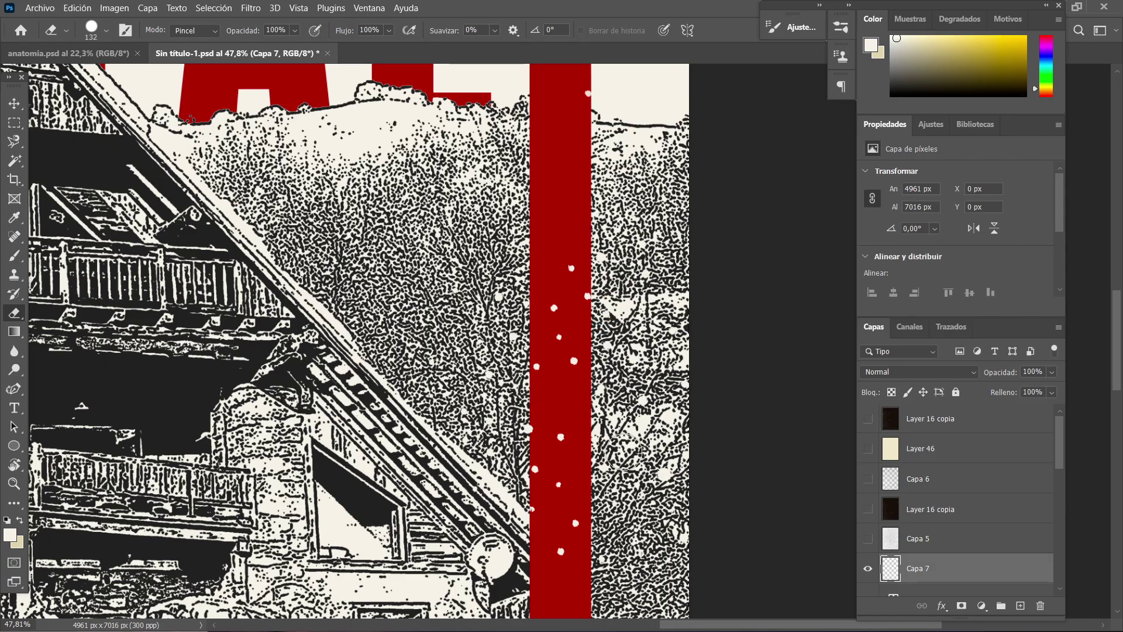
{"action": "left_click", "coordinate": [535, 470]}
{"action": "left_click", "coordinate": [528, 429]}
{"action": "left_click", "coordinate": [559, 337]}
- Examine the specks on the red L, the credits and the title letters, checking against the reference anatomia.psd
{"action": "scroll", "coordinate": [572, 251], "scroll_direction": "down", "scroll_amount": 3}
{"action": "scroll", "coordinate": [550, 381], "scroll_direction": "down", "scroll_amount": 4}
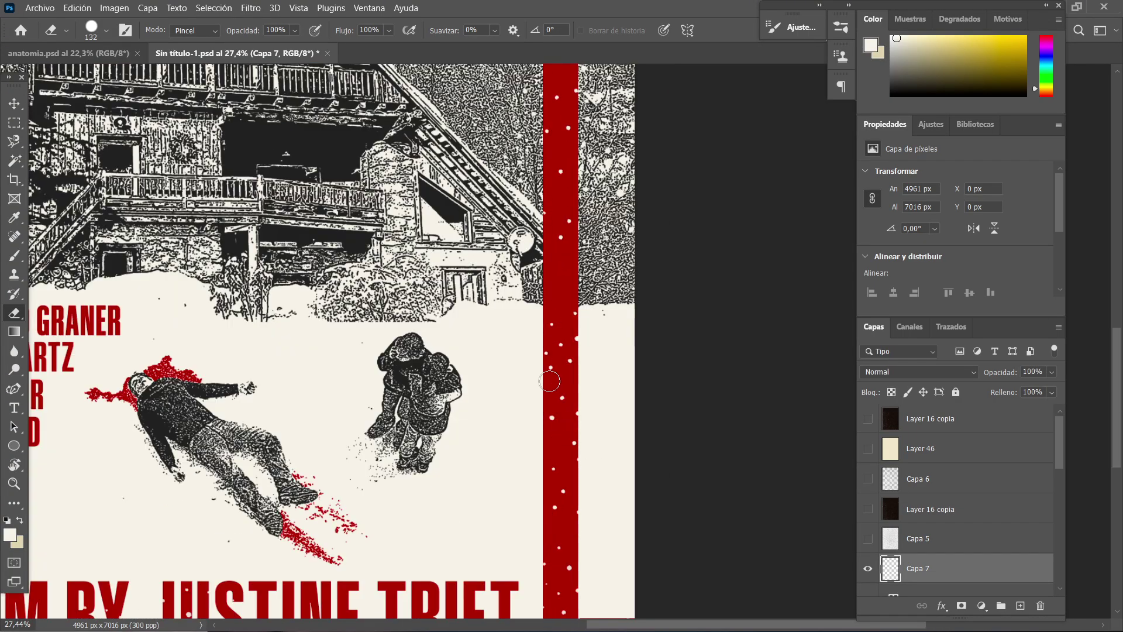
{"action": "scroll", "coordinate": [559, 526], "scroll_direction": "down", "scroll_amount": 1}
{"action": "scroll", "coordinate": [605, 528], "scroll_direction": "left", "scroll_amount": 4}
{"action": "left_click", "coordinate": [117, 54]}
{"action": "left_click", "coordinate": [238, 52]}
{"action": "scroll", "coordinate": [508, 516], "scroll_direction": "up", "scroll_amount": 3}
{"action": "scroll", "coordinate": [620, 518], "scroll_direction": "right", "scroll_amount": 2}
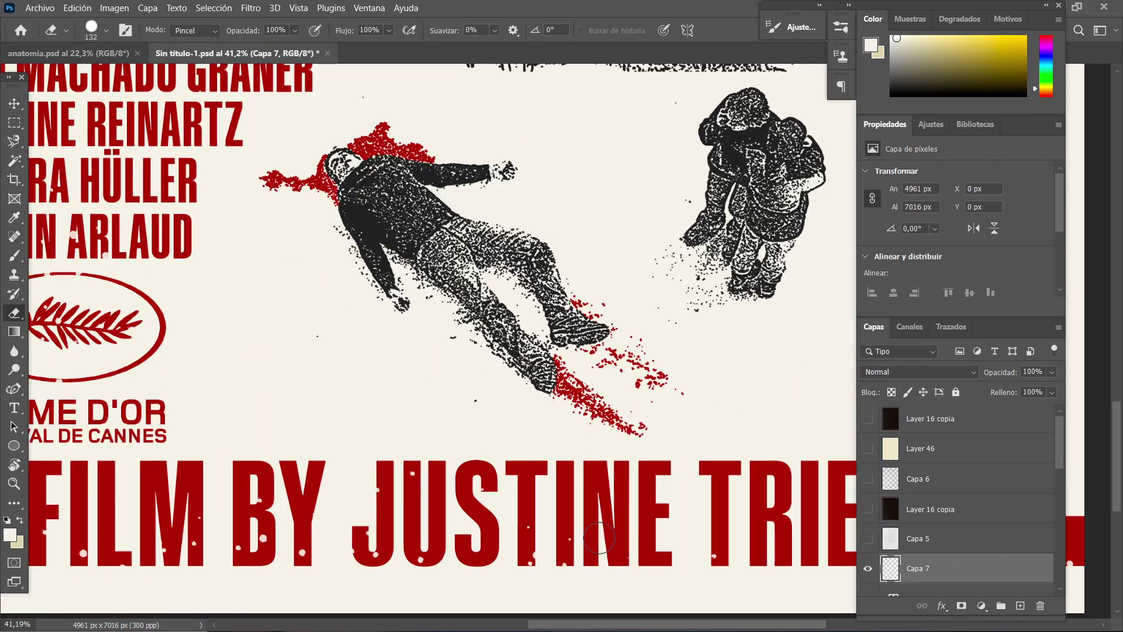
{"action": "scroll", "coordinate": [599, 537], "scroll_direction": "down", "scroll_amount": 6}
{"action": "scroll", "coordinate": [374, 143], "scroll_direction": "up", "scroll_amount": 6}
{"action": "scroll", "coordinate": [395, 327], "scroll_direction": "up", "scroll_amount": 4}
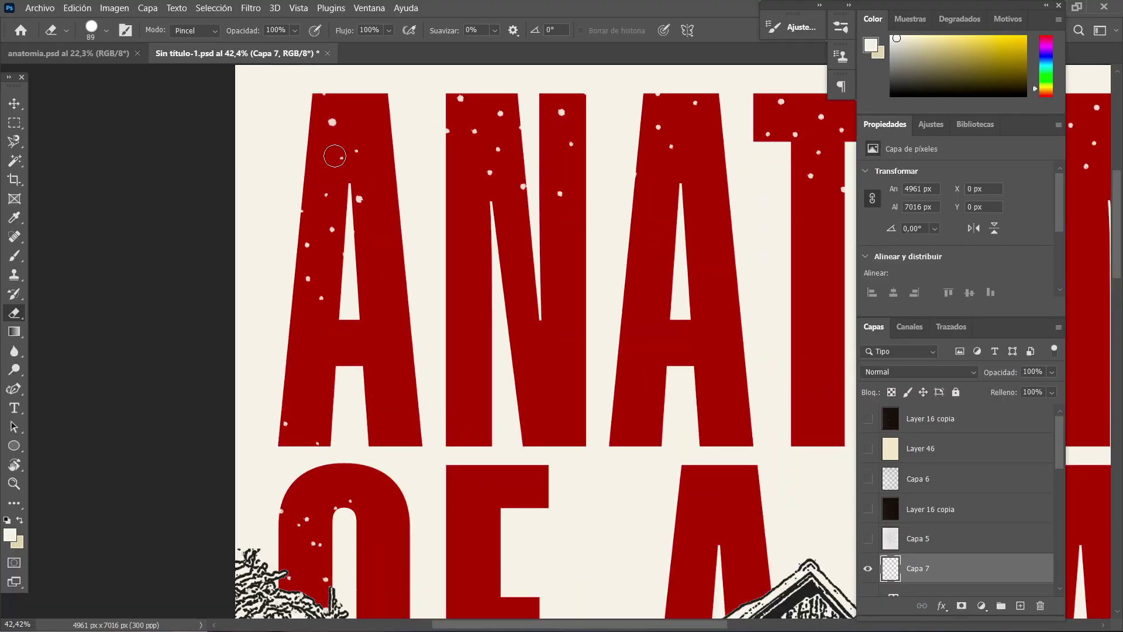
{"action": "scroll", "coordinate": [335, 156], "scroll_direction": "right", "scroll_amount": 3}
{"action": "scroll", "coordinate": [685, 124], "scroll_direction": "down", "scroll_amount": 2}
{"action": "scroll", "coordinate": [755, 155], "scroll_direction": "right", "scroll_amount": 1}
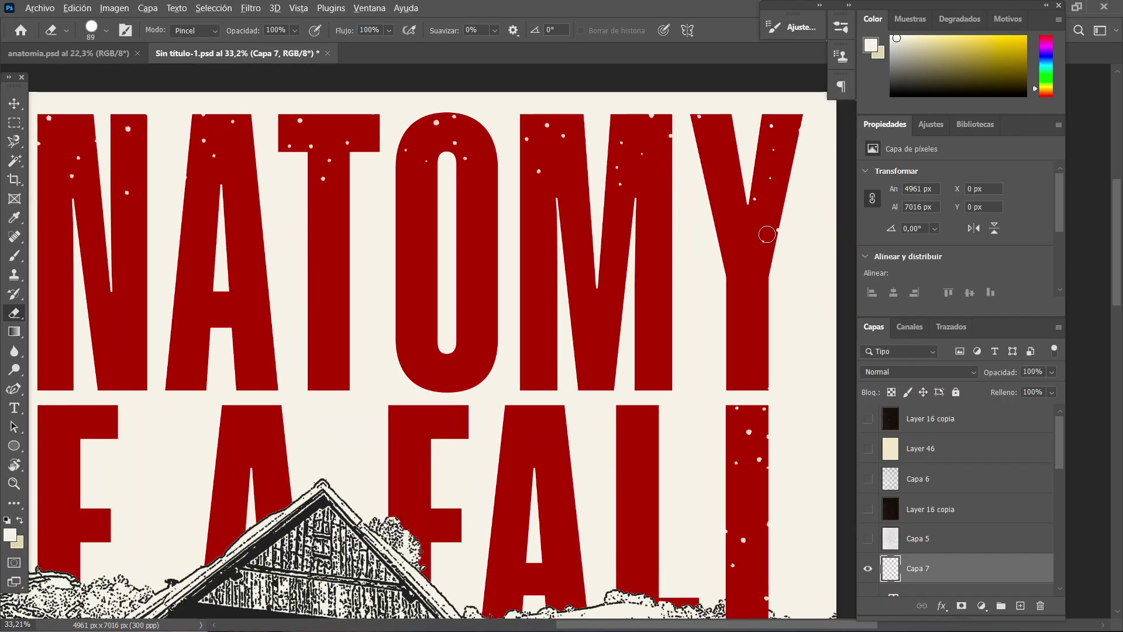
{"action": "scroll", "coordinate": [767, 237], "scroll_direction": "down", "scroll_amount": 4}
{"action": "scroll", "coordinate": [774, 317], "scroll_direction": "up", "scroll_amount": 5}
{"action": "scroll", "coordinate": [703, 321], "scroll_direction": "down", "scroll_amount": 4}
{"action": "scroll", "coordinate": [690, 344], "scroll_direction": "up", "scroll_amount": 4}
{"action": "scroll", "coordinate": [728, 362], "scroll_direction": "down", "scroll_amount": 5}
{"action": "key", "text": "v"}
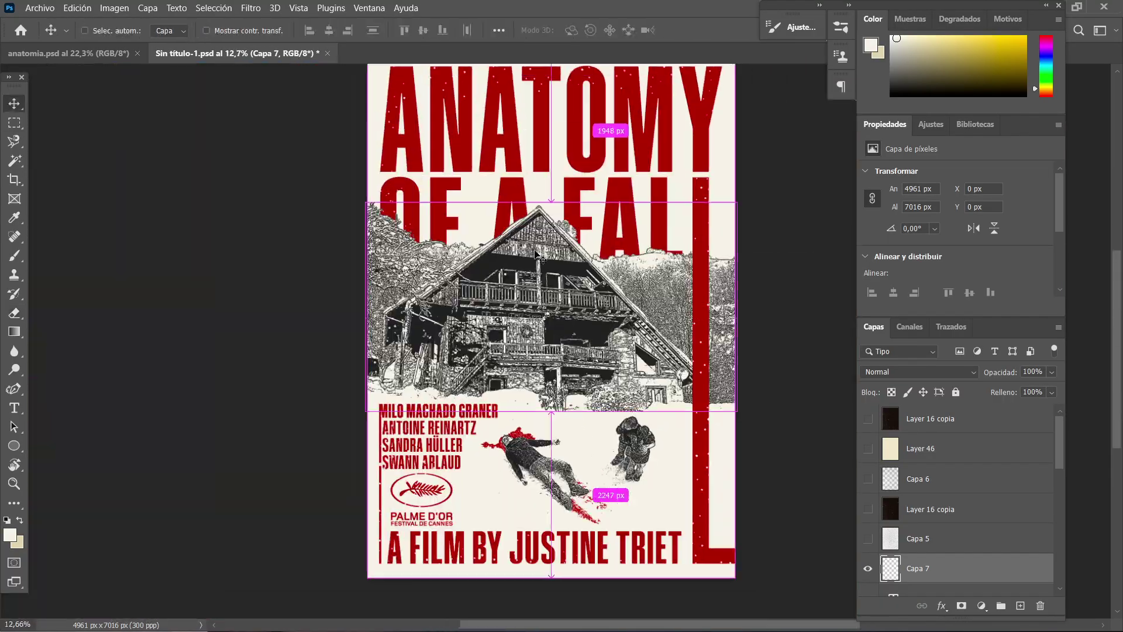
{"action": "scroll", "coordinate": [535, 255], "scroll_direction": "up", "scroll_amount": 1}
{"action": "scroll", "coordinate": [747, 219], "scroll_direction": "up", "scroll_amount": 4}
{"action": "scroll", "coordinate": [755, 252], "scroll_direction": "down", "scroll_amount": 4}
{"action": "key", "text": "e"}
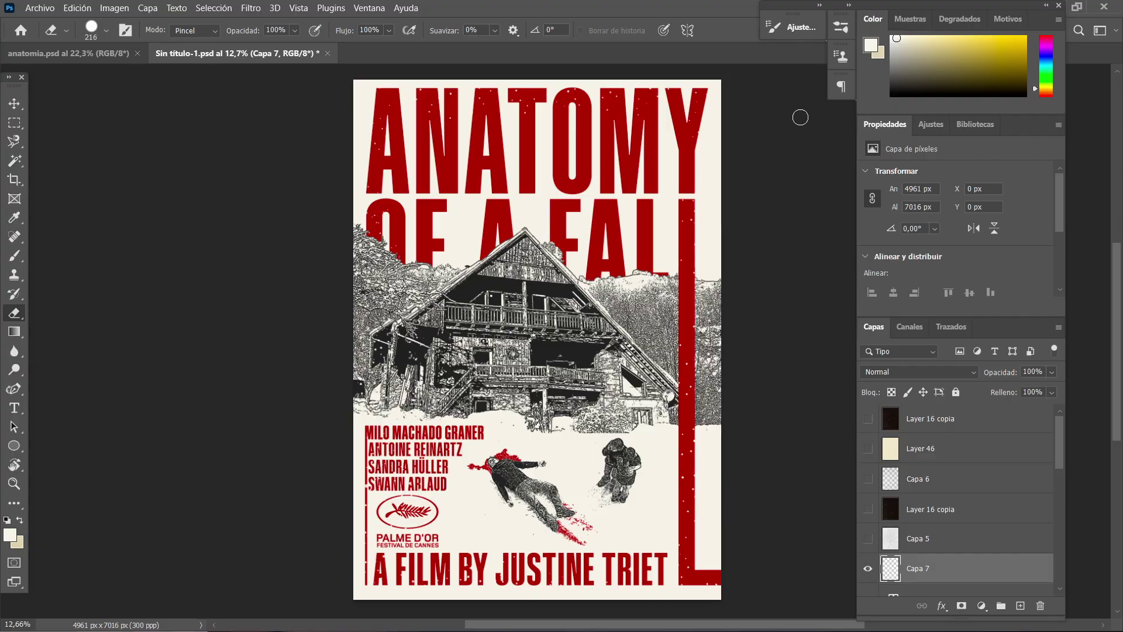
- Preview the torn-edge tips in the Tom Paper Brushes set and choose 04.psd for the Brush
{"action": "left_click", "coordinate": [14, 257]}
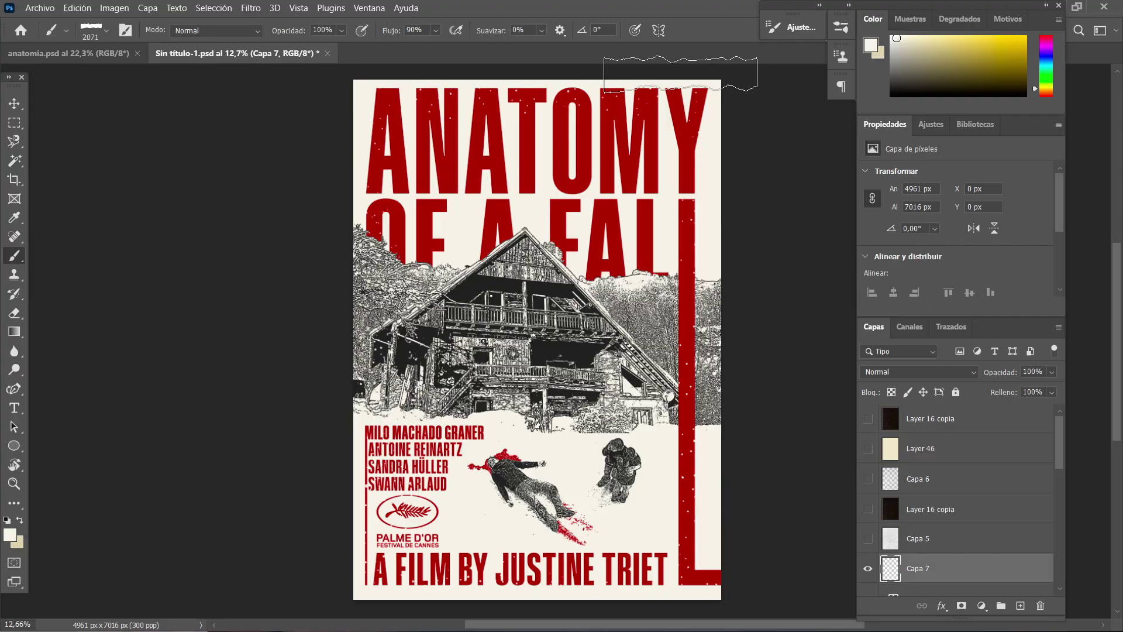
{"action": "left_click", "coordinate": [106, 31]}
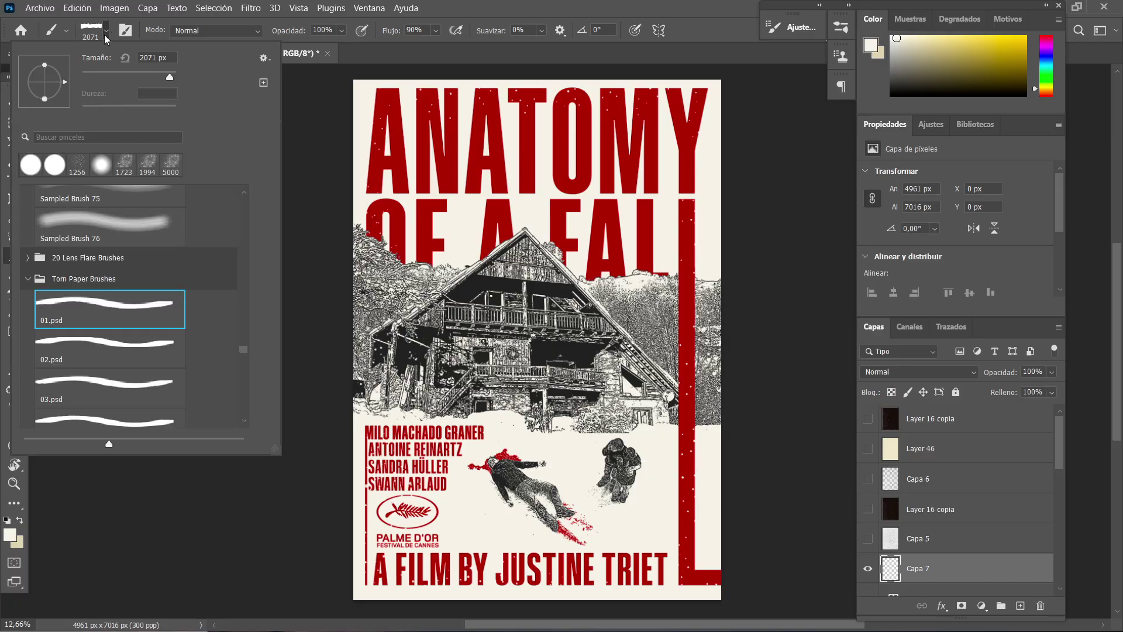
{"action": "left_click", "coordinate": [105, 339]}
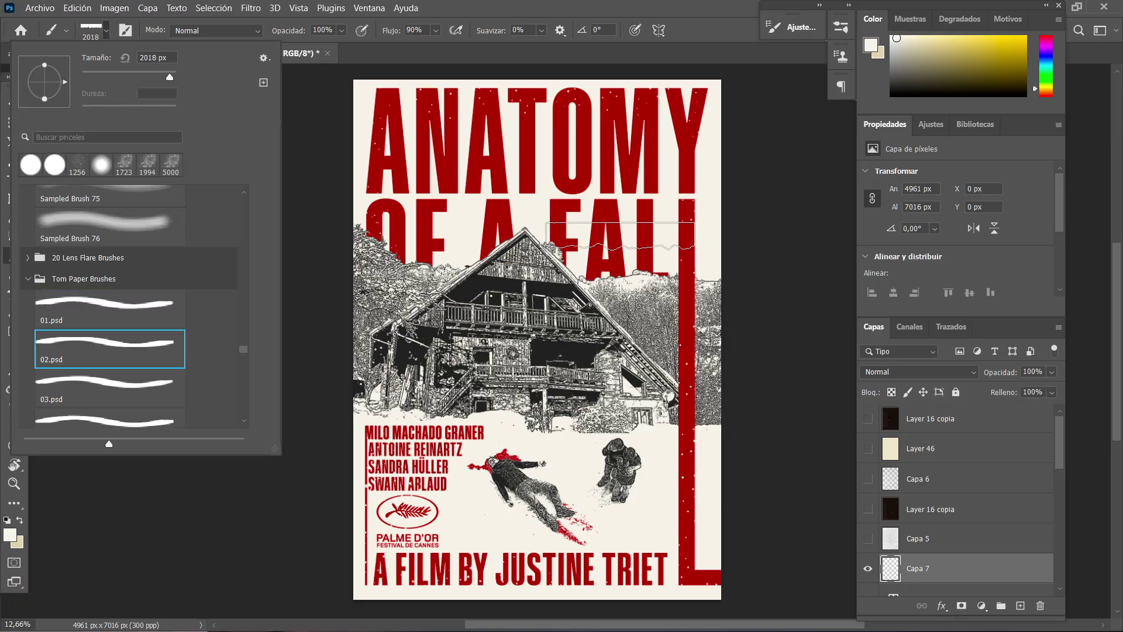
{"action": "key", "text": "period"}
{"action": "key", "text": "period"}
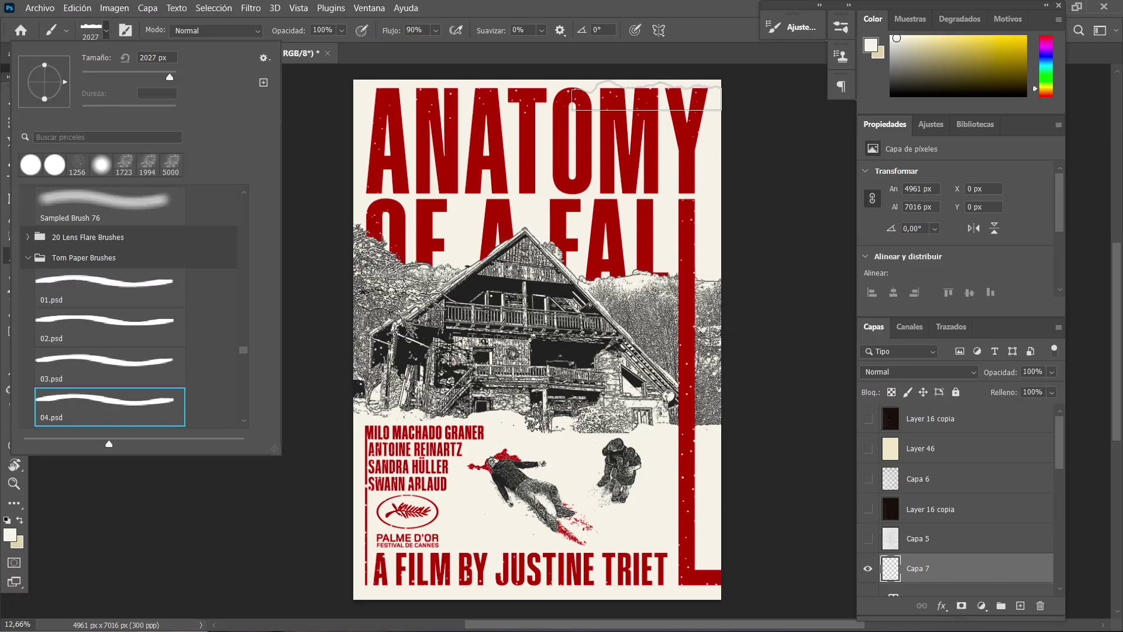
{"action": "key", "text": "period"}
{"action": "key", "text": "period"}
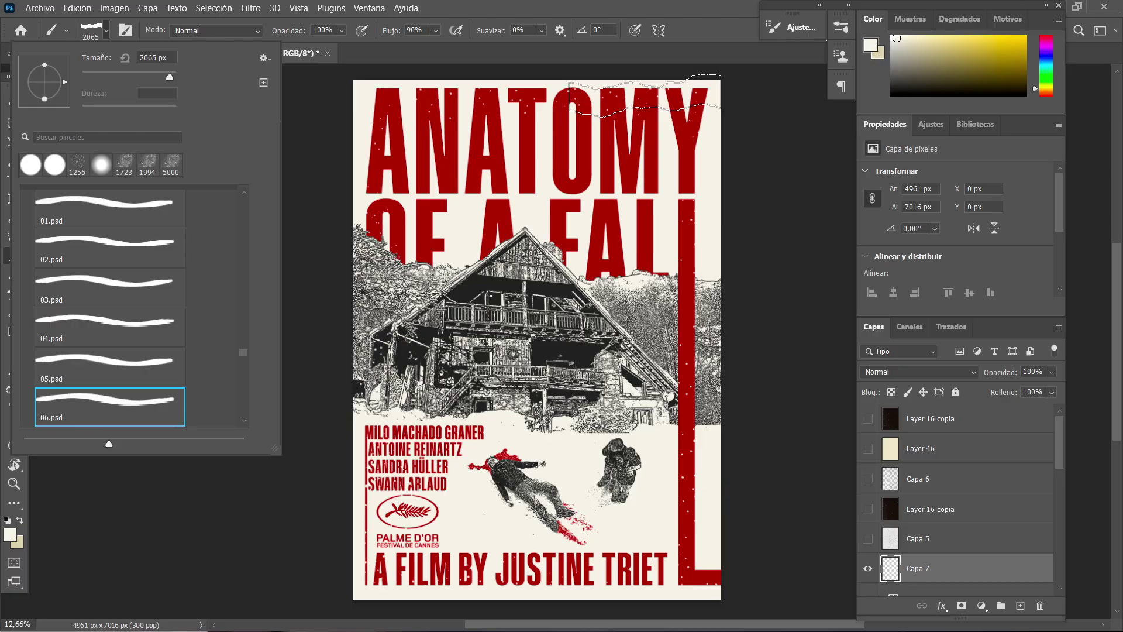
{"action": "key", "text": "period"}
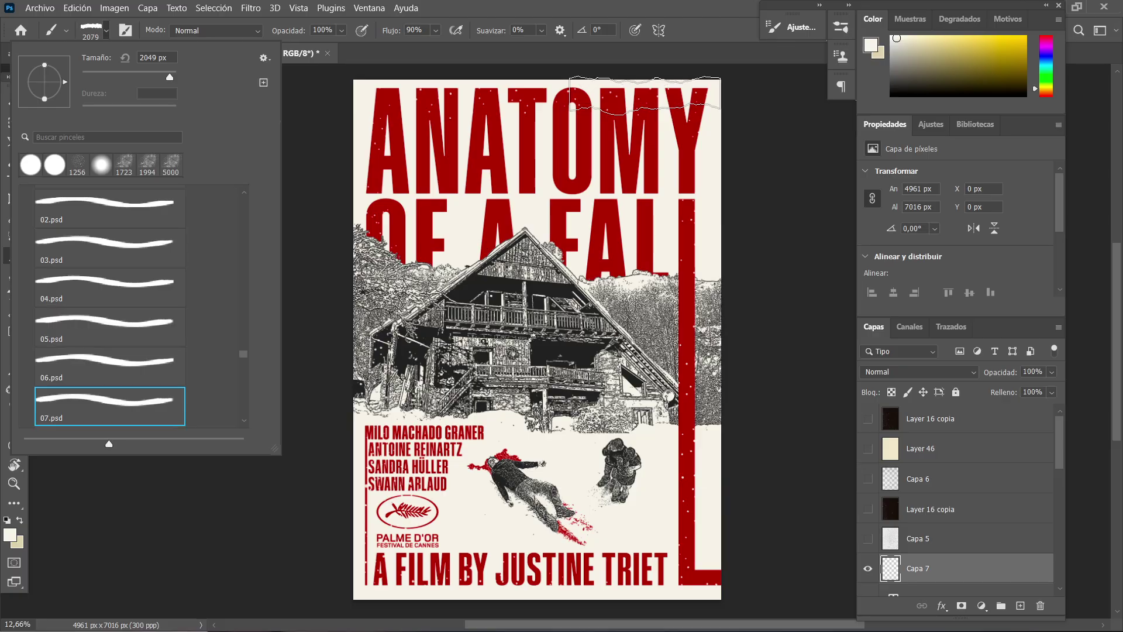
{"action": "key", "text": "period"}
{"action": "key", "text": "period"}
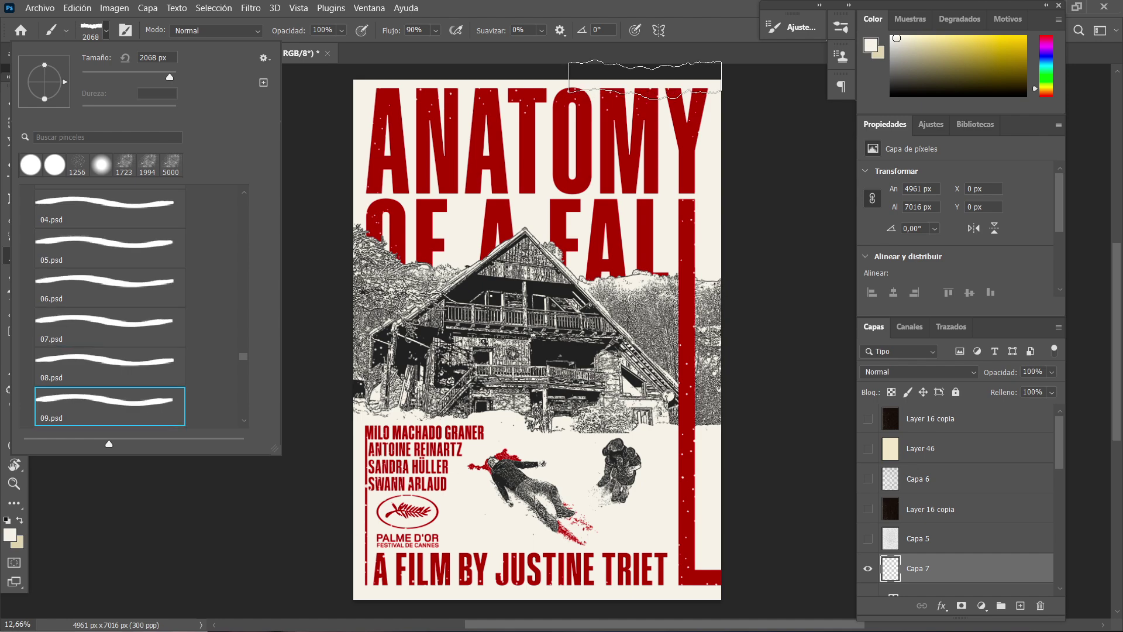
{"action": "key", "text": "period"}
{"action": "key", "text": "period"}
{"action": "key", "text": "comma"}
{"action": "key", "text": "comma"}
{"action": "key", "text": "comma"}
{"action": "key", "text": "comma"}
{"action": "key", "text": "period"}
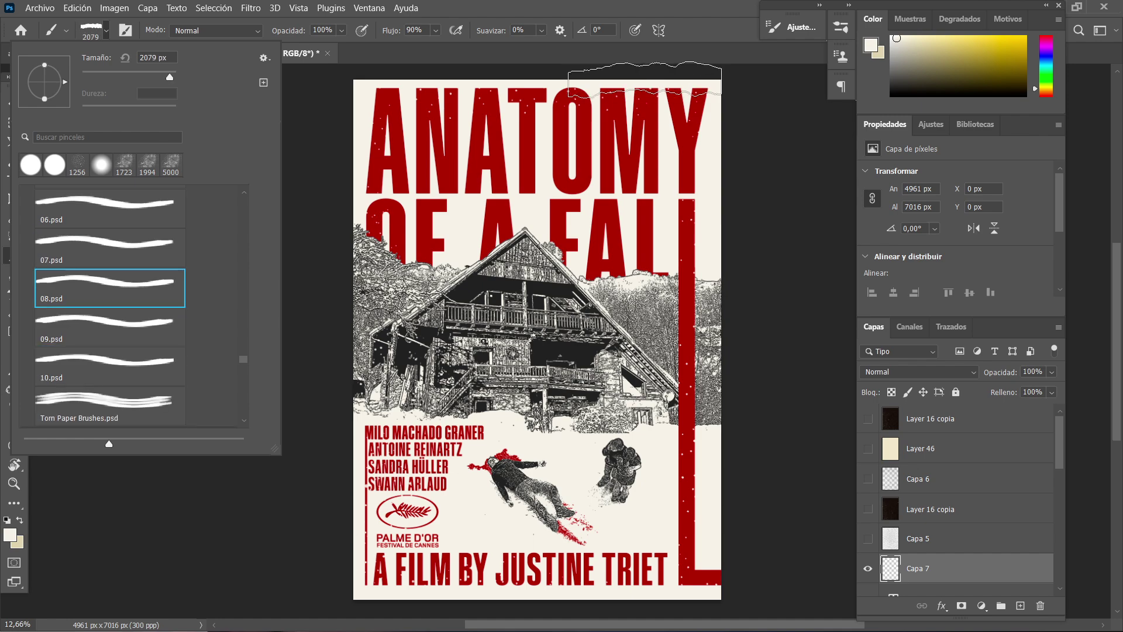
{"action": "key", "text": "comma"}
{"action": "key", "text": "comma"}
{"action": "key", "text": "comma"}
{"action": "key", "text": "comma"}
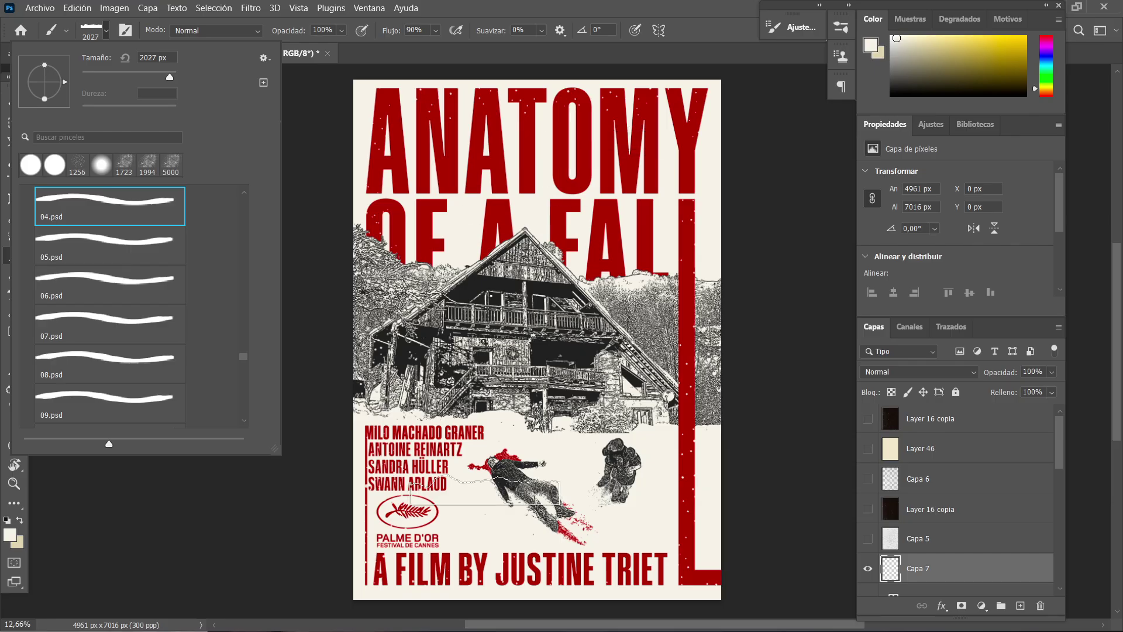
- Rotate the torn-edge brush tip to 89° and enlarge it to 2495 px
{"action": "right_click", "coordinate": [602, 325]}
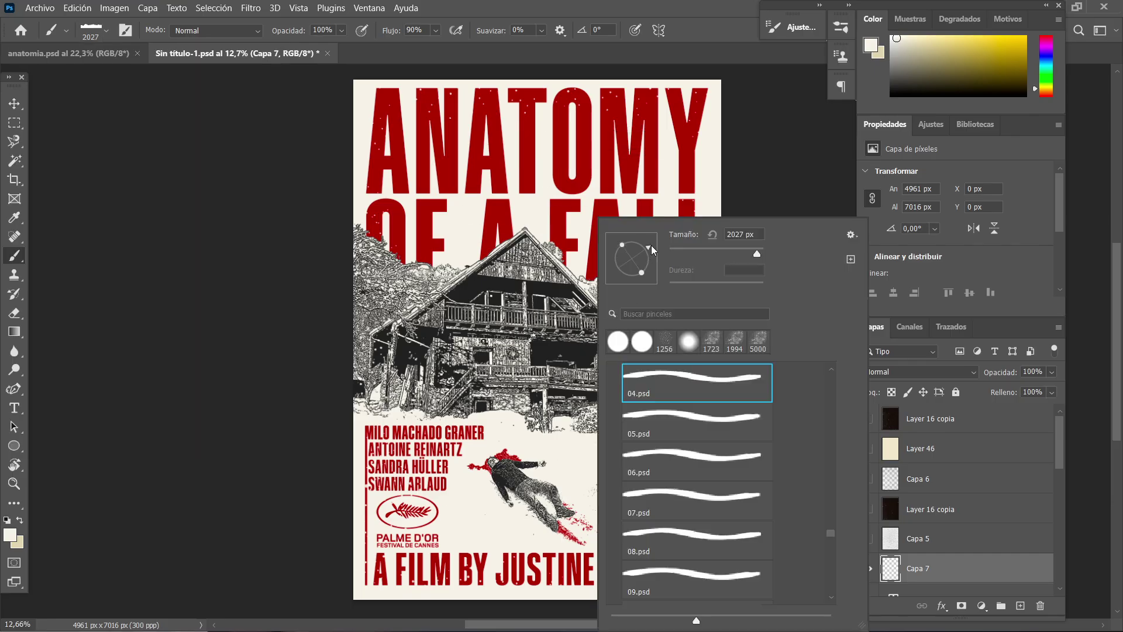
{"action": "left_click_drag", "start_coordinate": [653, 250], "coordinate": [633, 217]}
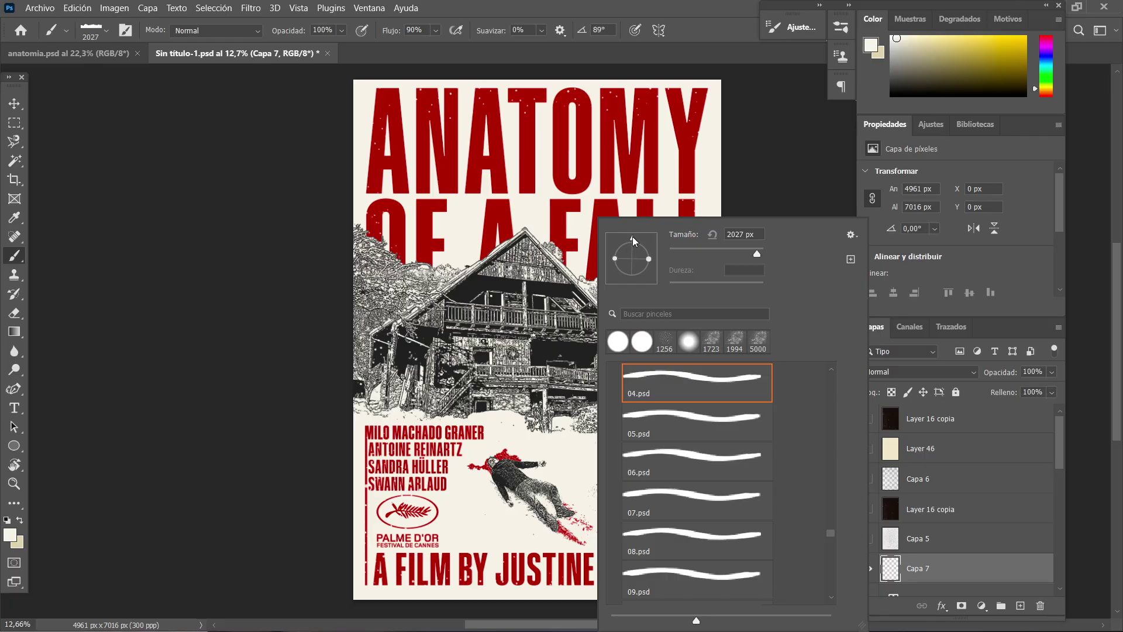
{"action": "left_click", "coordinate": [817, 136]}
{"action": "left_click_drag", "start_coordinate": [693, 335], "coordinate": [714, 335]}
{"action": "scroll", "coordinate": [718, 348], "scroll_direction": "up", "scroll_amount": 6}
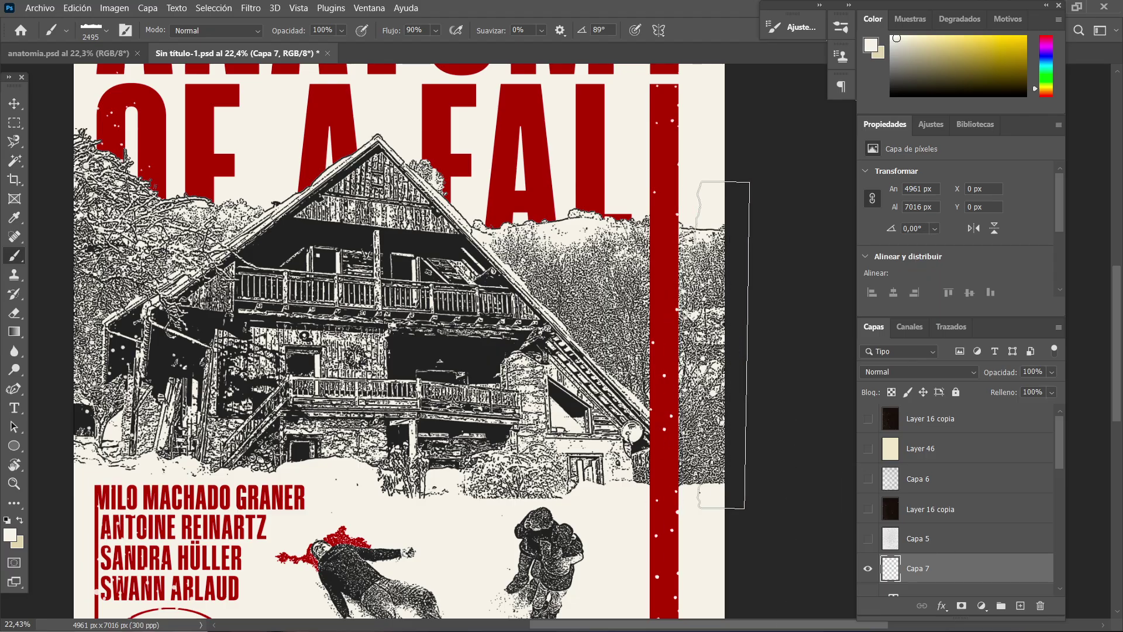
- Add a new layer above Capa 7 and stamp a torn cream edge along the poster's right border beside the house
{"action": "left_click", "coordinate": [1020, 607]}
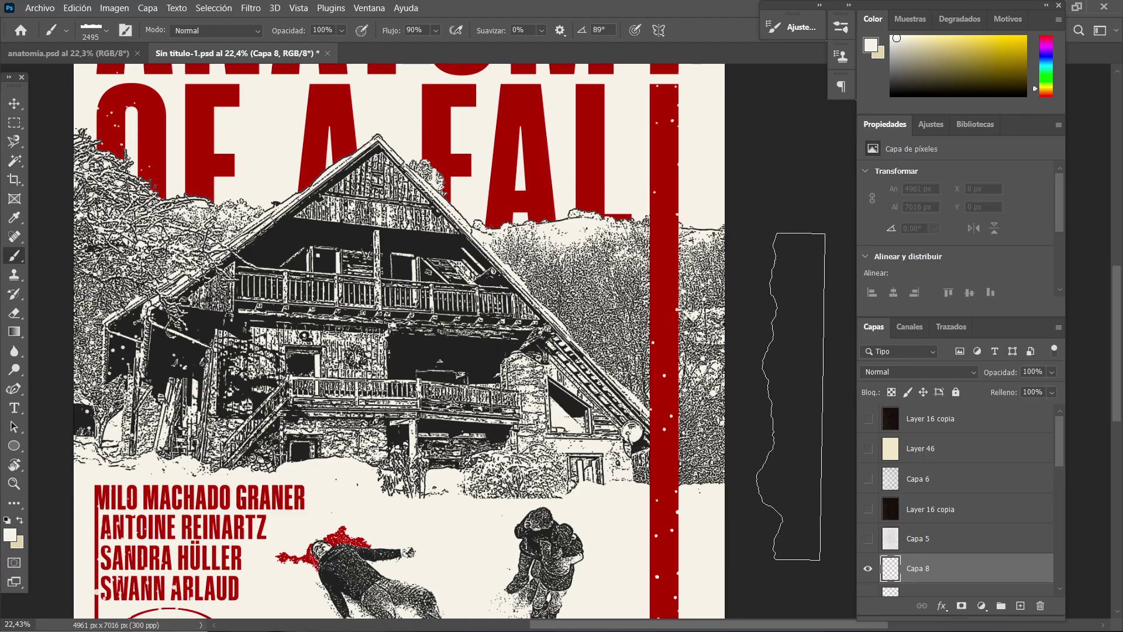
{"action": "left_click", "coordinate": [747, 356]}
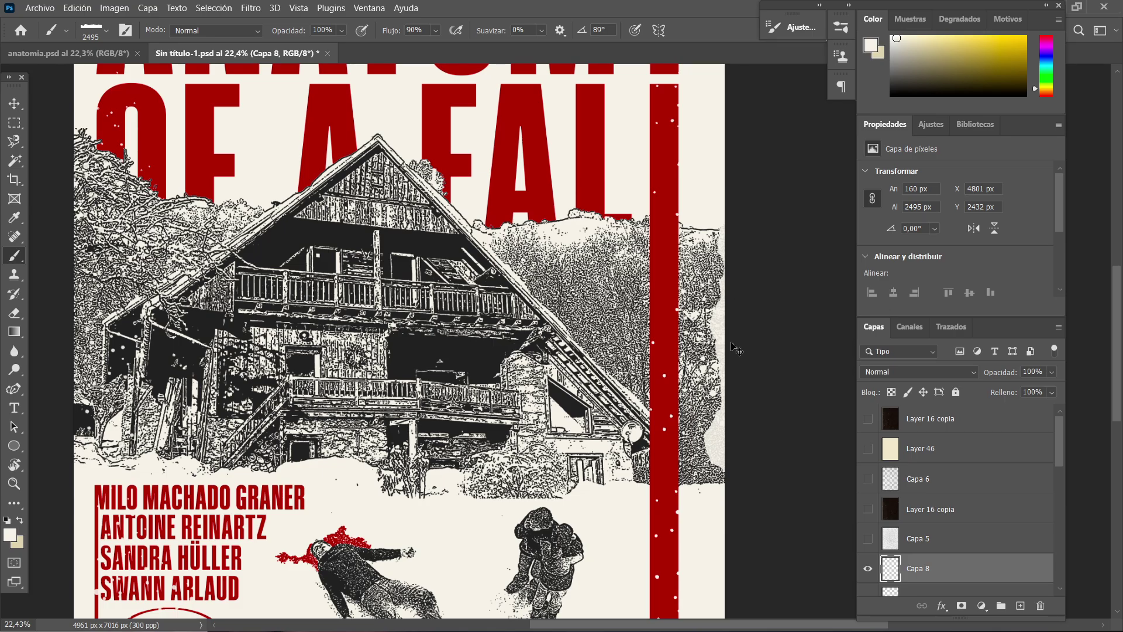
{"action": "scroll", "coordinate": [732, 351], "scroll_direction": "up", "scroll_amount": 4}
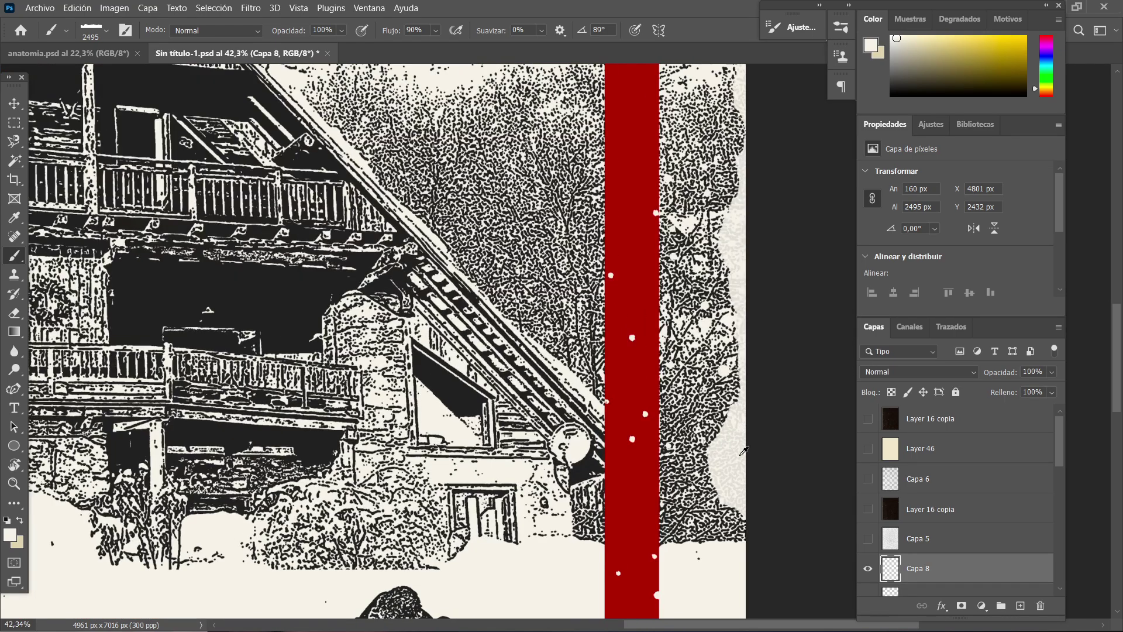
{"action": "scroll", "coordinate": [743, 345], "scroll_direction": "down", "scroll_amount": 2}
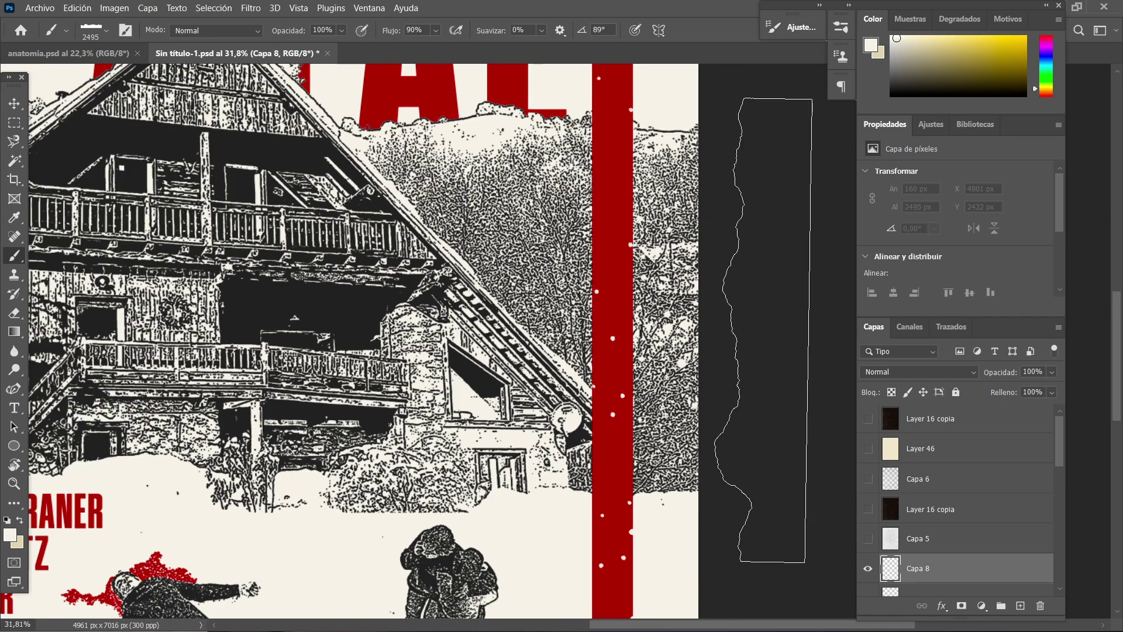
{"action": "left_click", "coordinate": [719, 328]}
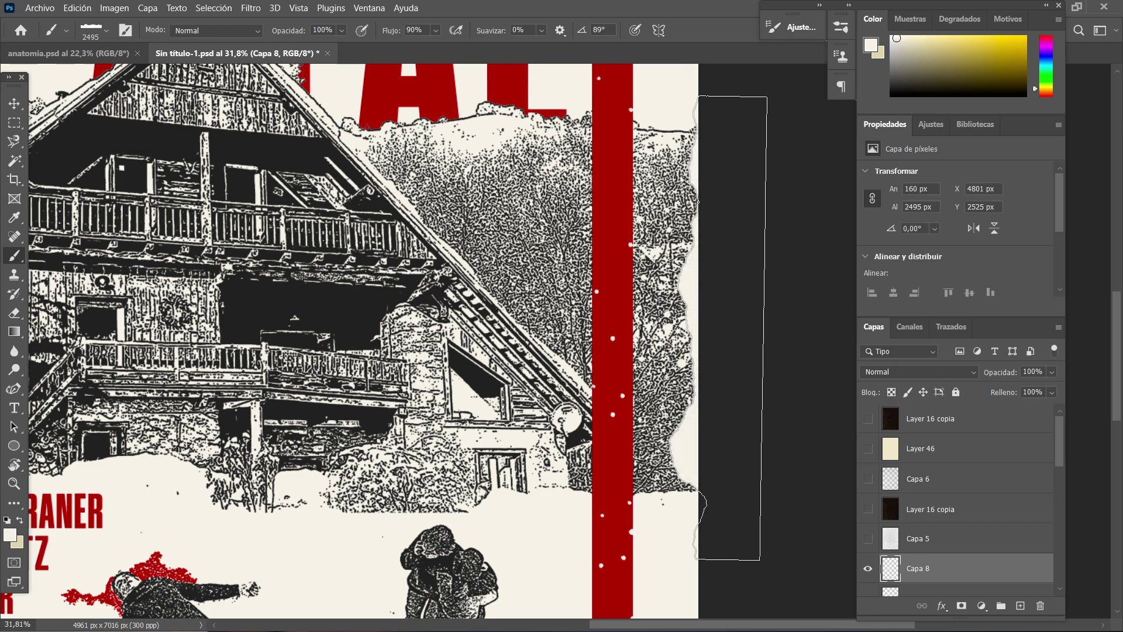
- Try stamping the torn edge over the foot of the red L at the poster's lower right border, and undo it
{"action": "scroll", "coordinate": [731, 328], "scroll_direction": "down", "scroll_amount": 4}
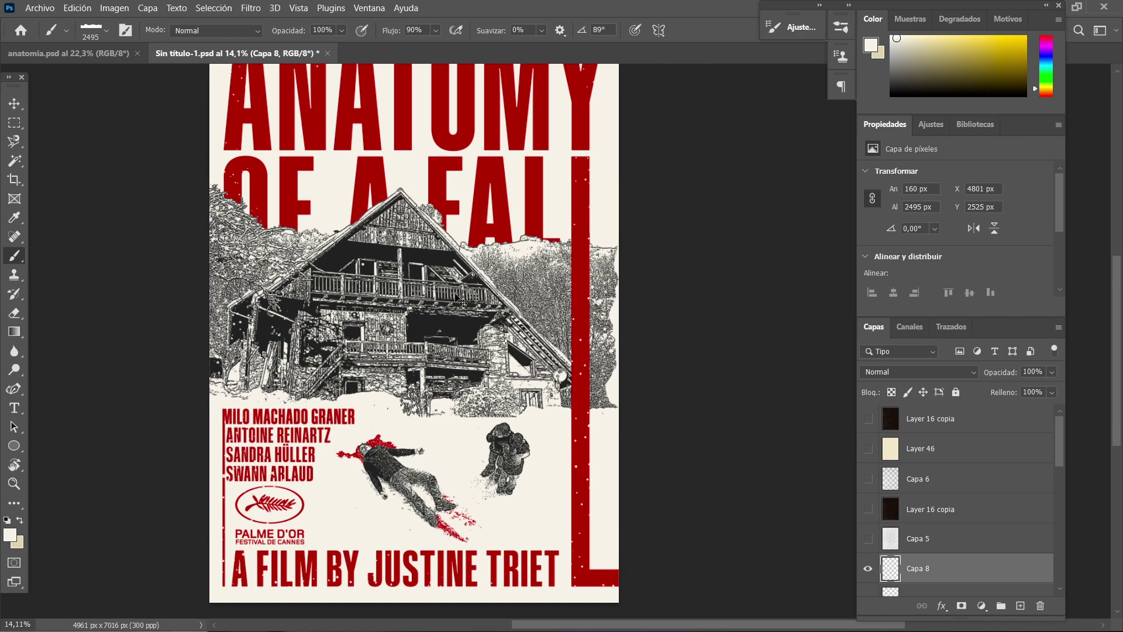
{"action": "scroll", "coordinate": [316, 292], "scroll_direction": "left", "scroll_amount": 4}
{"action": "scroll", "coordinate": [363, 281], "scroll_direction": "up", "scroll_amount": 2}
{"action": "scroll", "coordinate": [737, 485], "scroll_direction": "down", "scroll_amount": 4}
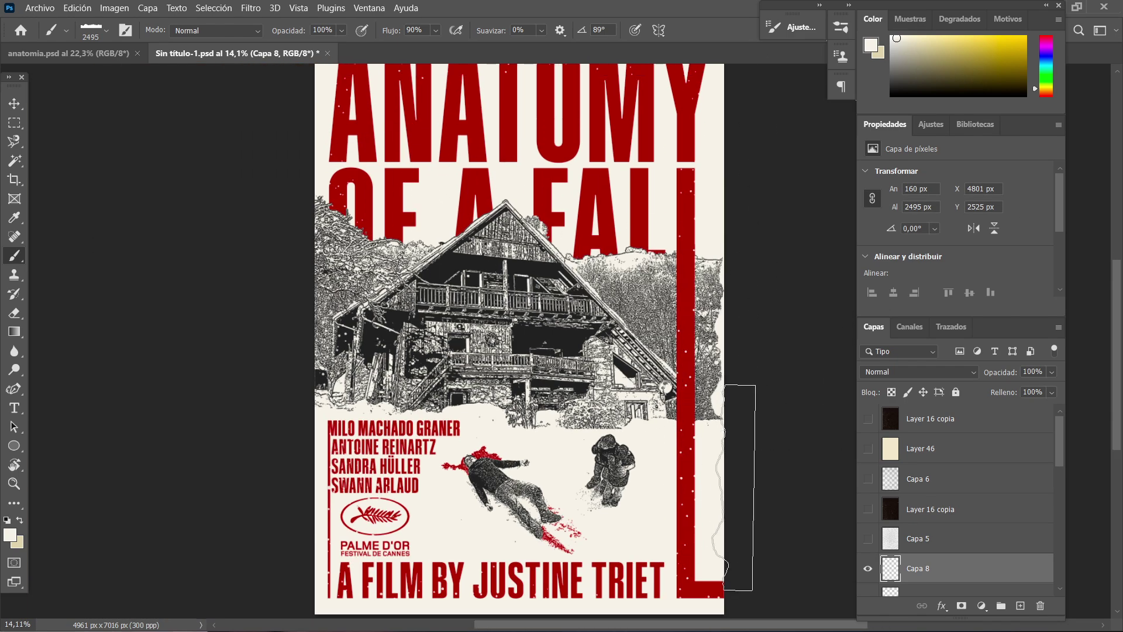
{"action": "scroll", "coordinate": [741, 484], "scroll_direction": "down", "scroll_amount": 1}
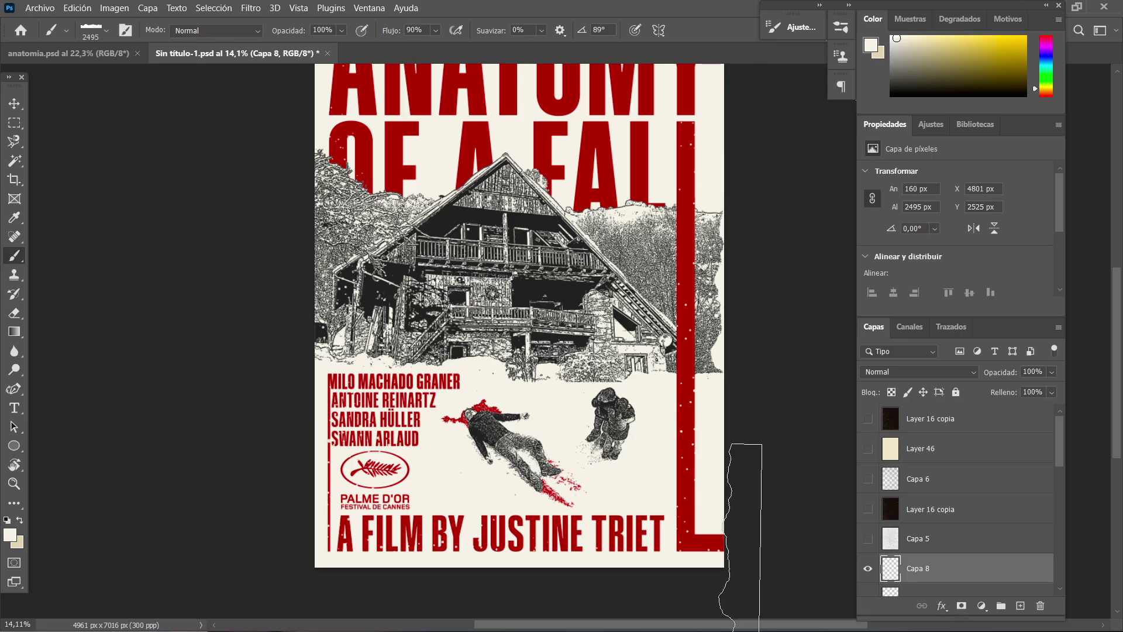
{"action": "left_click", "coordinate": [740, 547]}
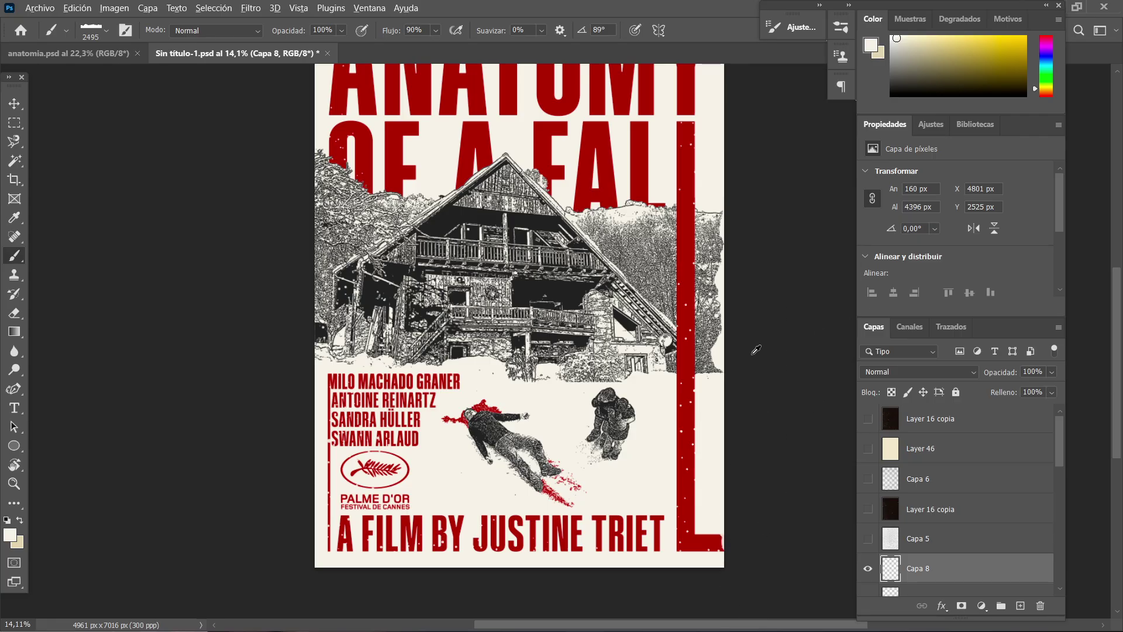
{"action": "scroll", "coordinate": [680, 307], "scroll_direction": "down", "scroll_amount": 2}
{"action": "scroll", "coordinate": [630, 455], "scroll_direction": "up", "scroll_amount": 4}
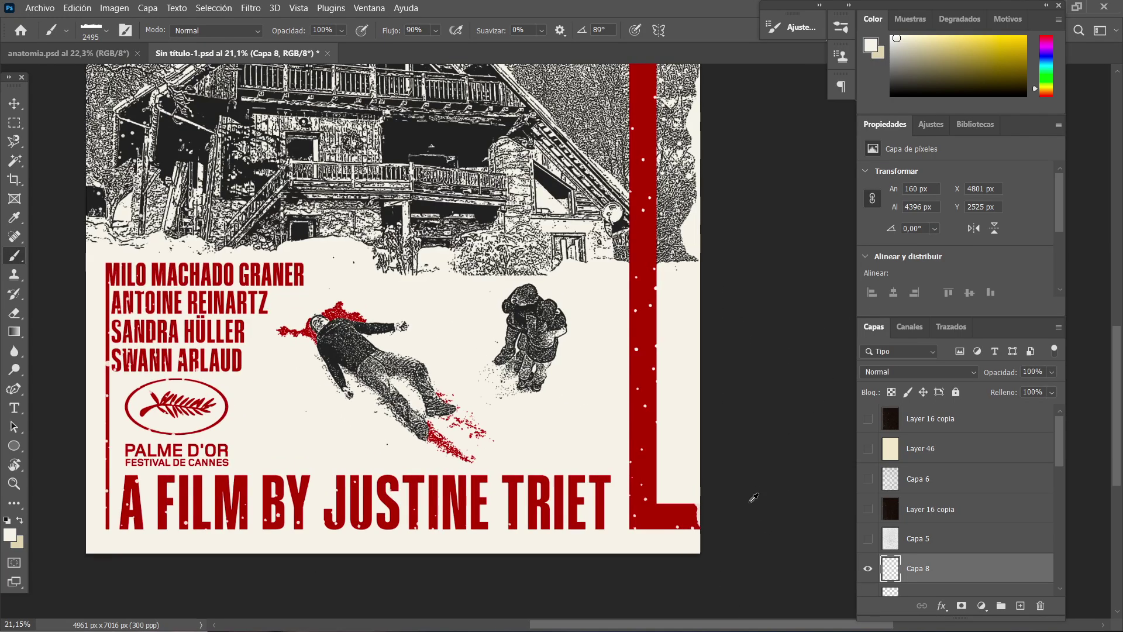
{"action": "key", "text": "ctrl+z"}
{"action": "scroll", "coordinate": [617, 340], "scroll_direction": "down", "scroll_amount": 2}
{"action": "scroll", "coordinate": [526, 316], "scroll_direction": "up", "scroll_amount": 4}
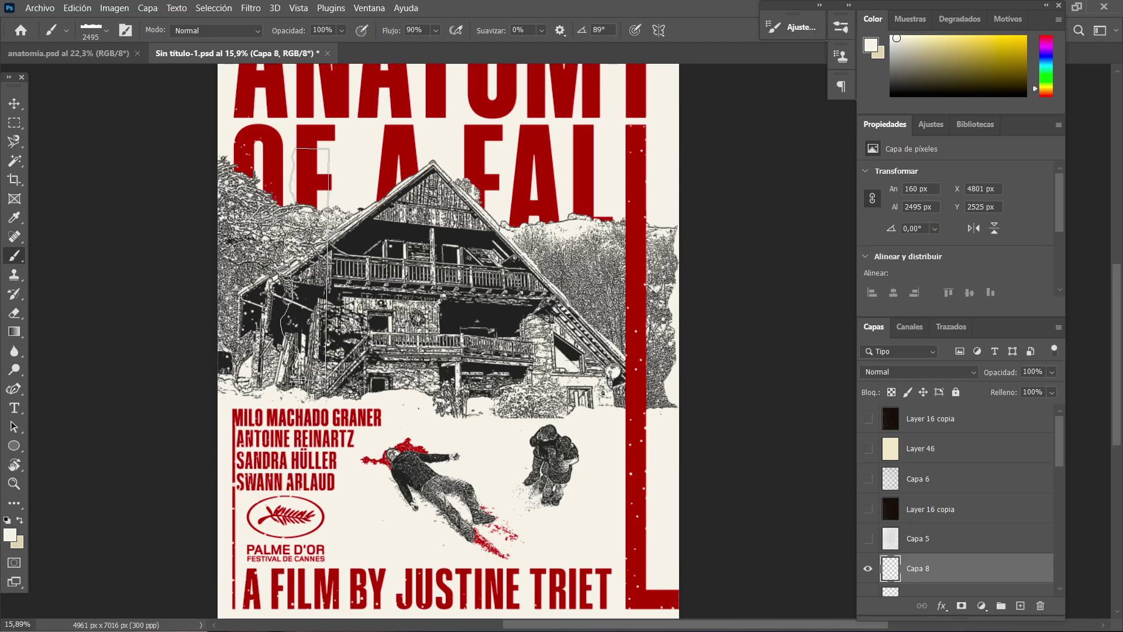
- Rotate the brush tip to -92° and stamp a torn cream edge along the poster's left border beside the trees
{"action": "right_click", "coordinate": [310, 258]}
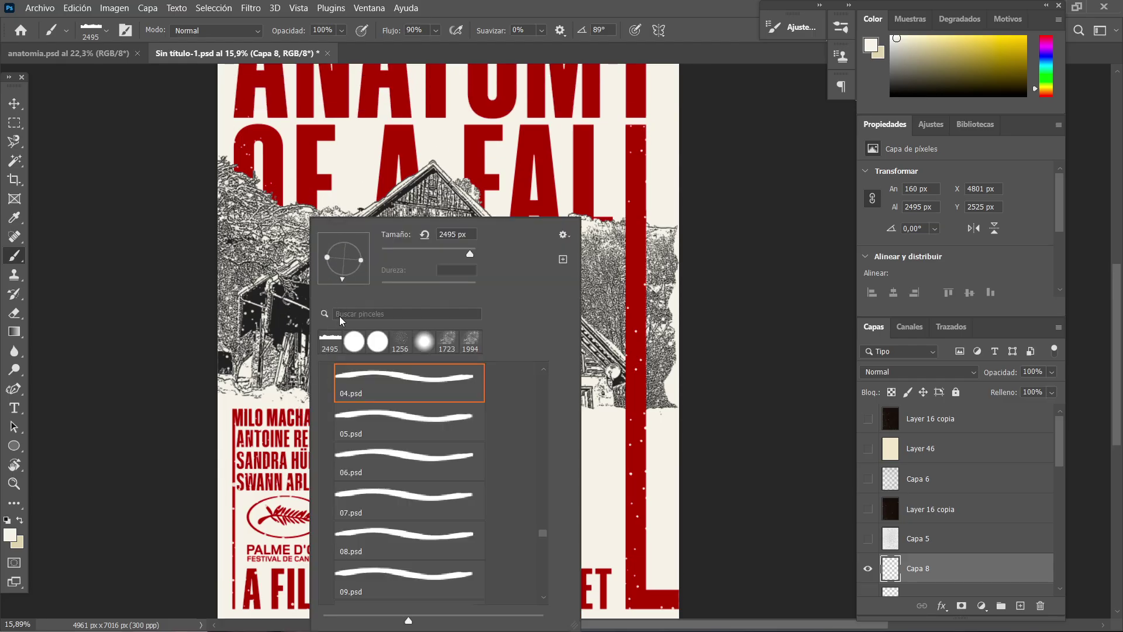
{"action": "left_click", "coordinate": [342, 338]}
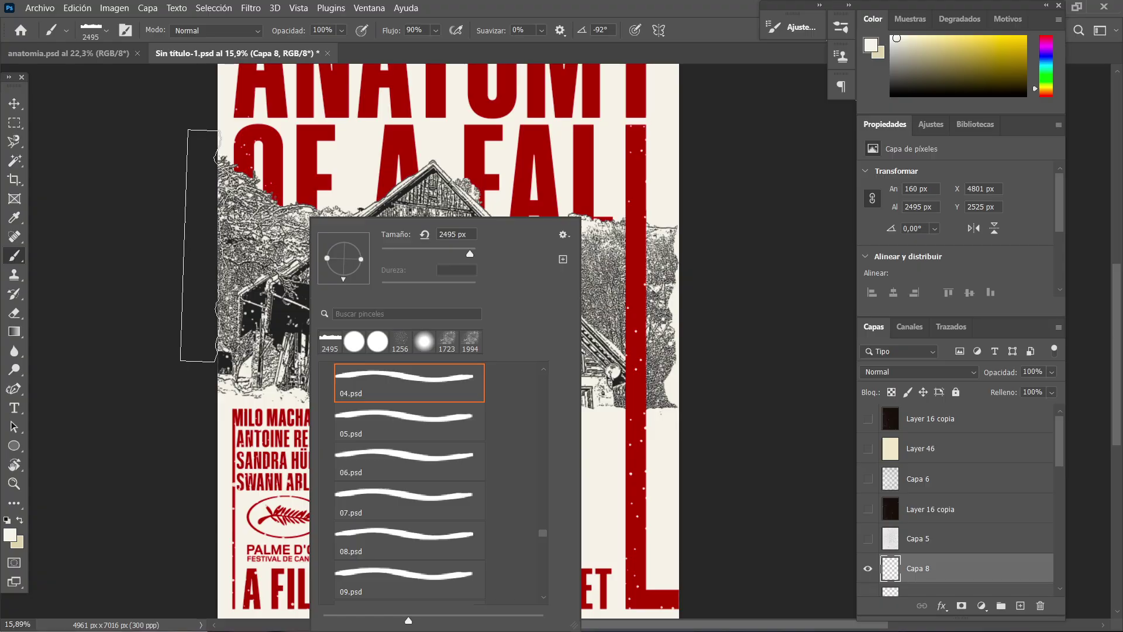
{"action": "left_click", "coordinate": [210, 247]}
{"action": "key", "text": "ctrl+z"}
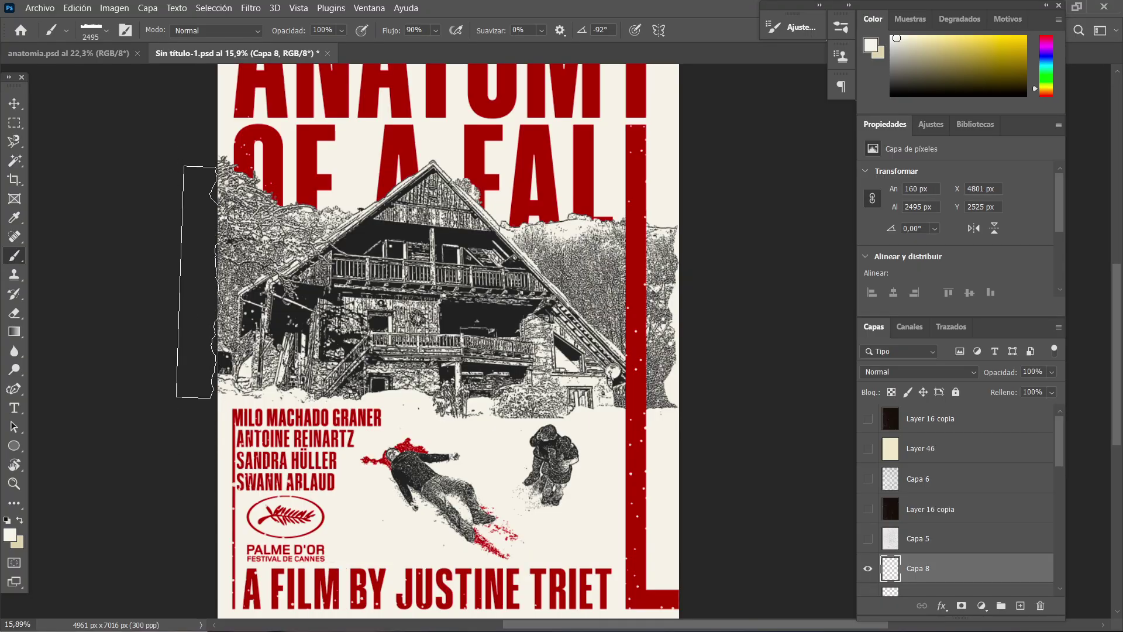
{"action": "left_click", "coordinate": [198, 285]}
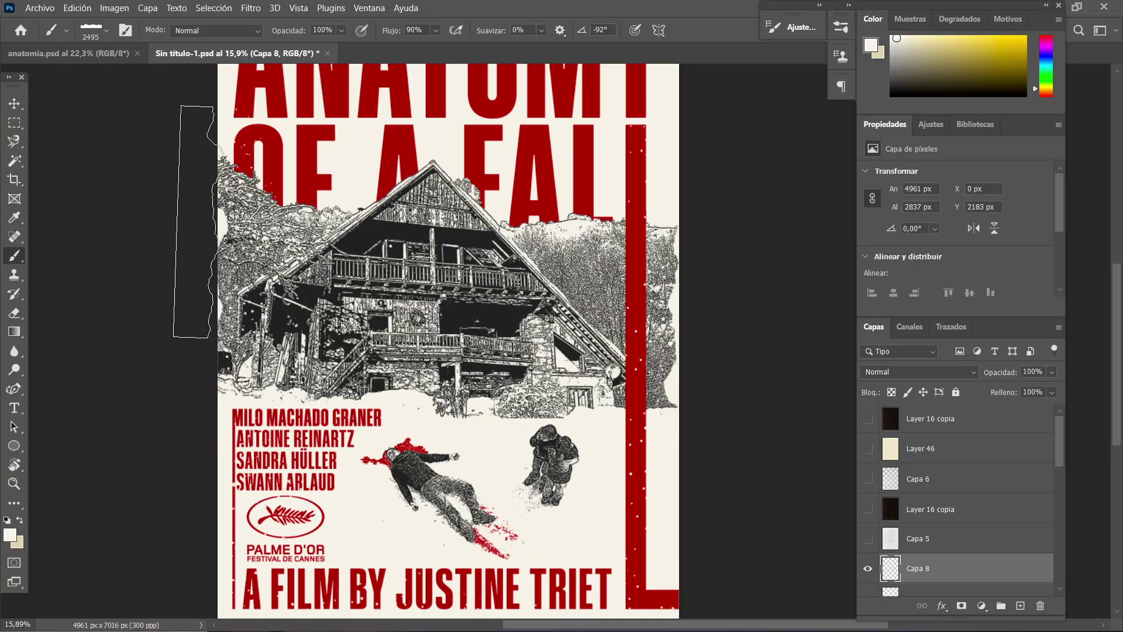
- Stamp another torn cream edge higher along the poster's left border, and set the brush tip angle to -91°
{"action": "left_click", "coordinate": [197, 171]}
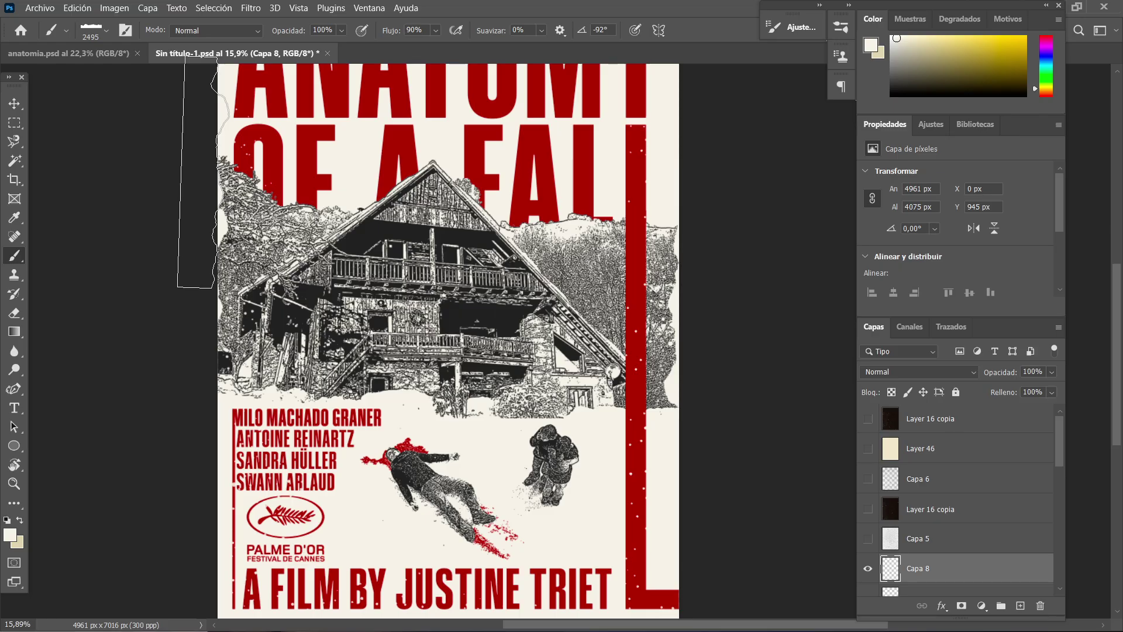
{"action": "scroll", "coordinate": [197, 171], "scroll_direction": "down", "scroll_amount": 4}
{"action": "scroll", "coordinate": [175, 328], "scroll_direction": "up", "scroll_amount": 5}
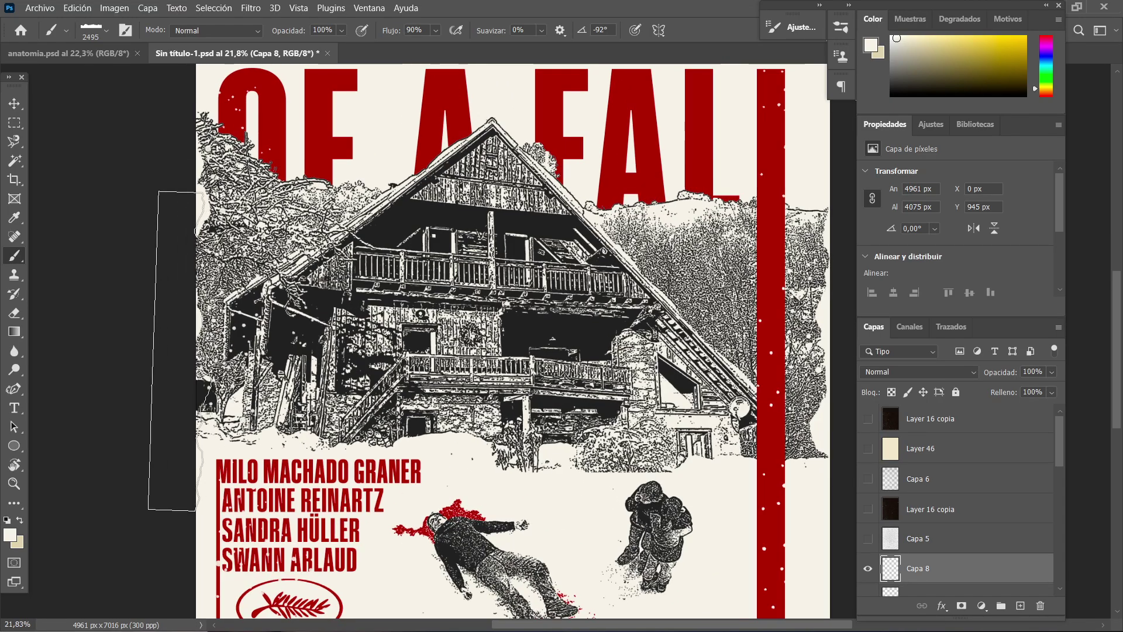
{"action": "right_click", "coordinate": [280, 269]}
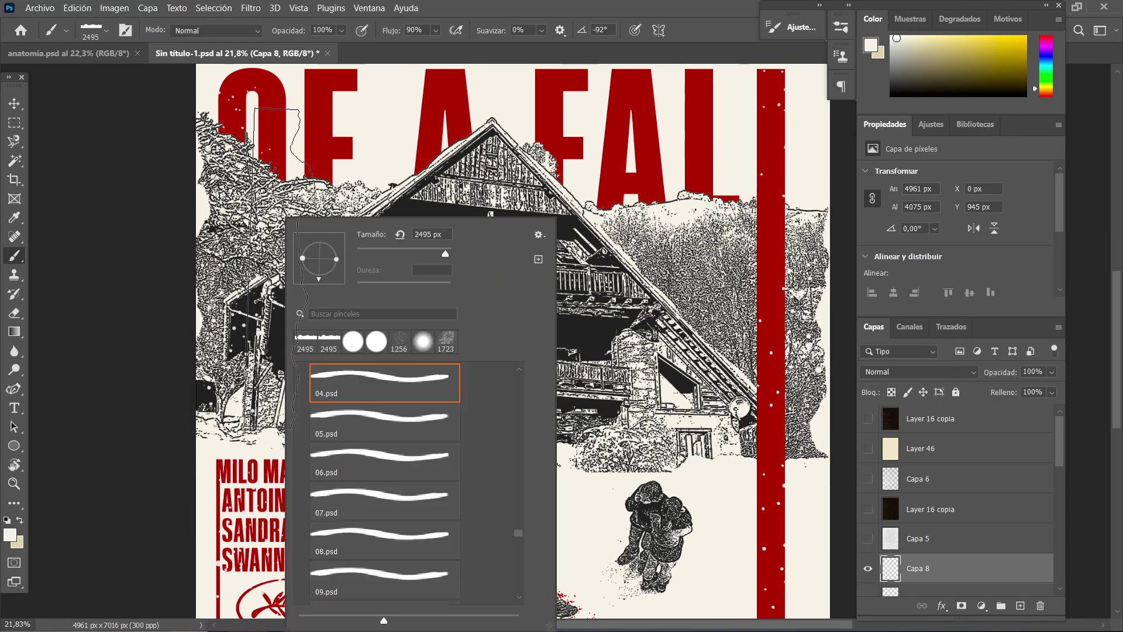
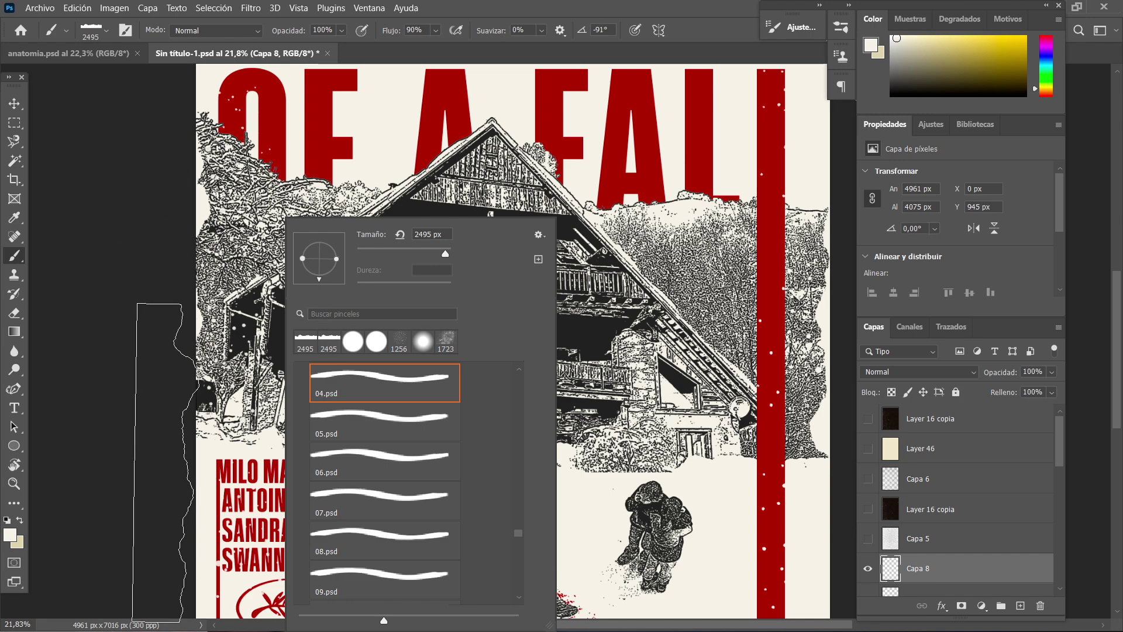
{"action": "left_click", "coordinate": [165, 436]}
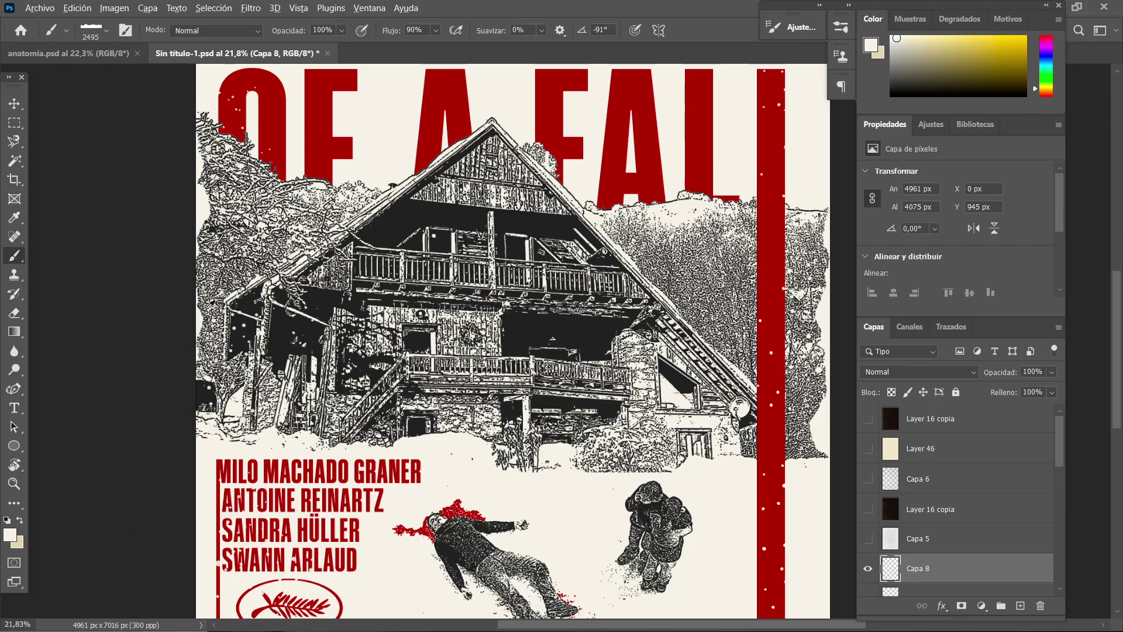
{"action": "scroll", "coordinate": [164, 329], "scroll_direction": "down", "scroll_amount": 5}
- In anatomia.psd, hide the texture layers from the upper Layer 16 copia down to Capa 5
{"action": "left_click", "coordinate": [48, 54]}
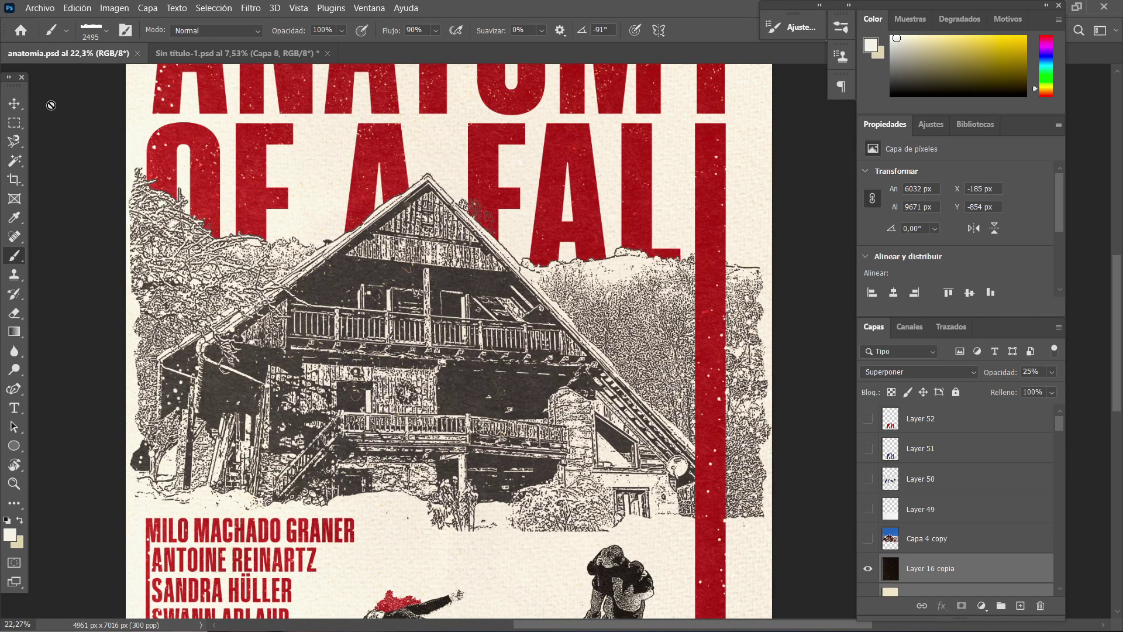
{"action": "left_click", "coordinate": [13, 102]}
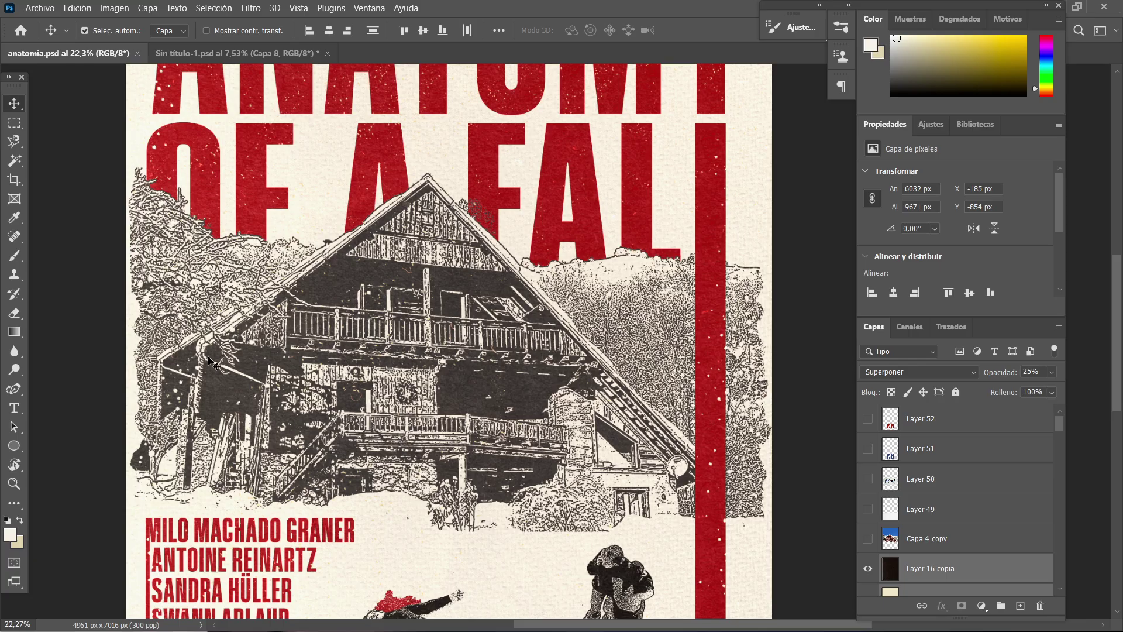
{"action": "left_click", "coordinate": [944, 572]}
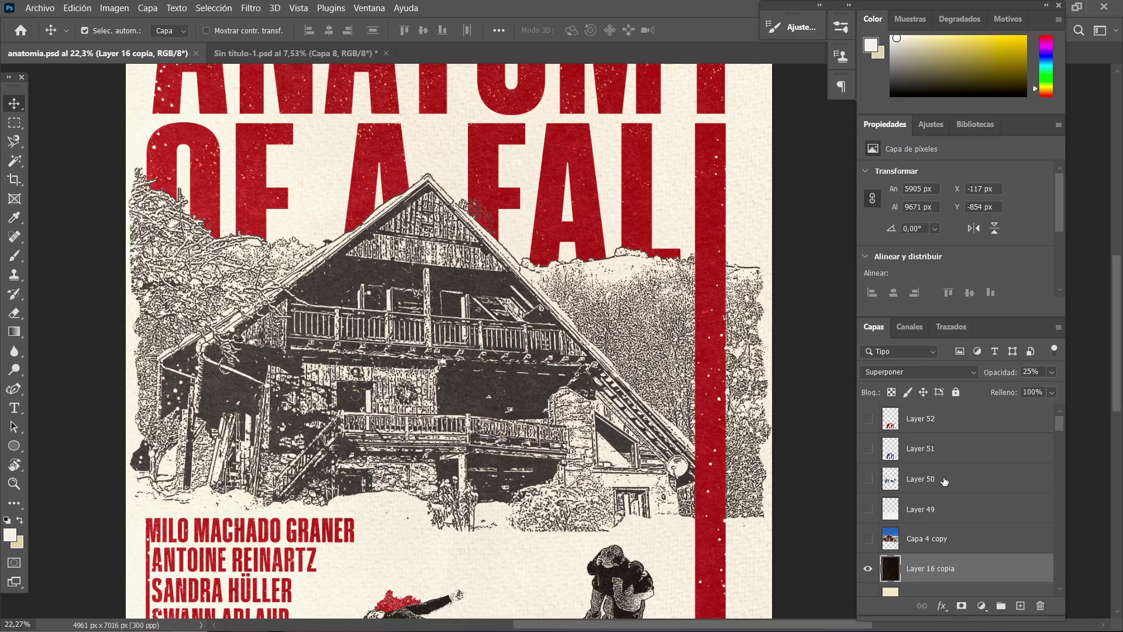
{"action": "scroll", "coordinate": [944, 481], "scroll_direction": "down", "scroll_amount": 3}
{"action": "left_click", "coordinate": [868, 478]}
{"action": "left_click", "coordinate": [867, 538]}
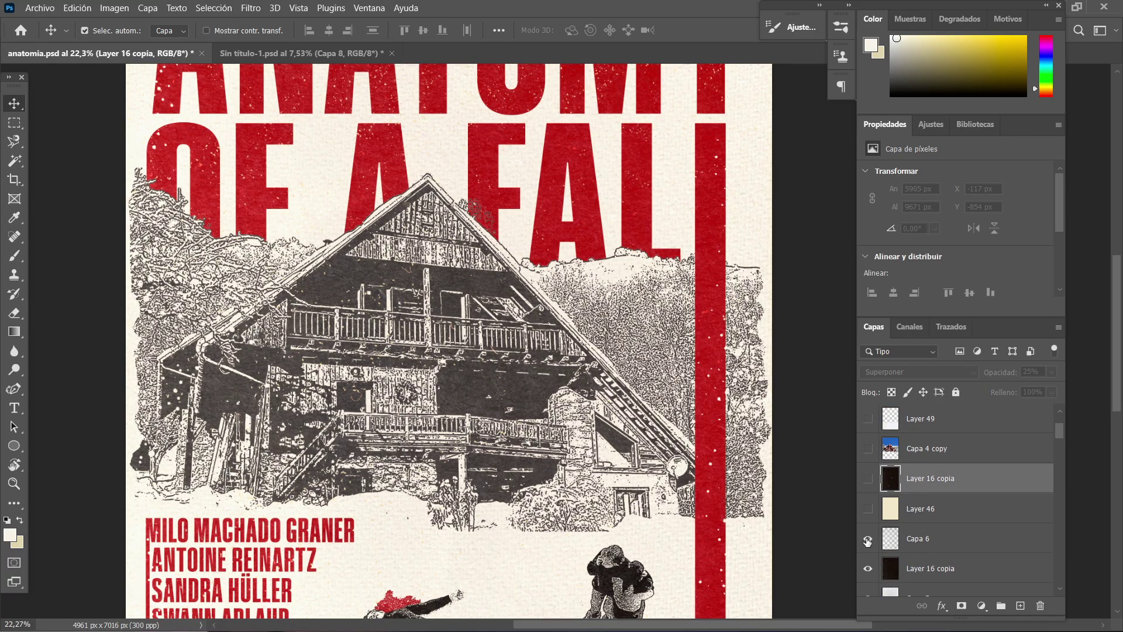
{"action": "left_click", "coordinate": [868, 541]}
{"action": "left_click", "coordinate": [869, 568]}
{"action": "scroll", "coordinate": [870, 565], "scroll_direction": "down", "scroll_amount": 2}
{"action": "left_click", "coordinate": [869, 539]}
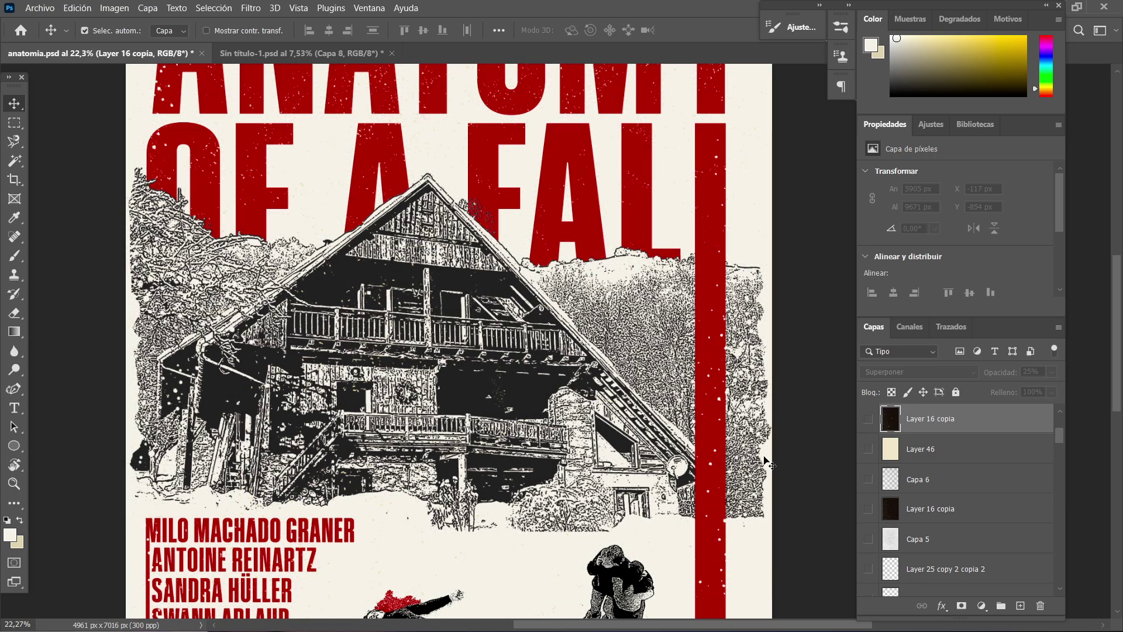
- Copy the torn-edge layer, Layer 47, from anatomia.psd into Sin título-1.psd above Capa 8, and hide Capa 8
{"action": "left_click", "coordinate": [765, 458]}
{"action": "left_click", "coordinate": [311, 54]}
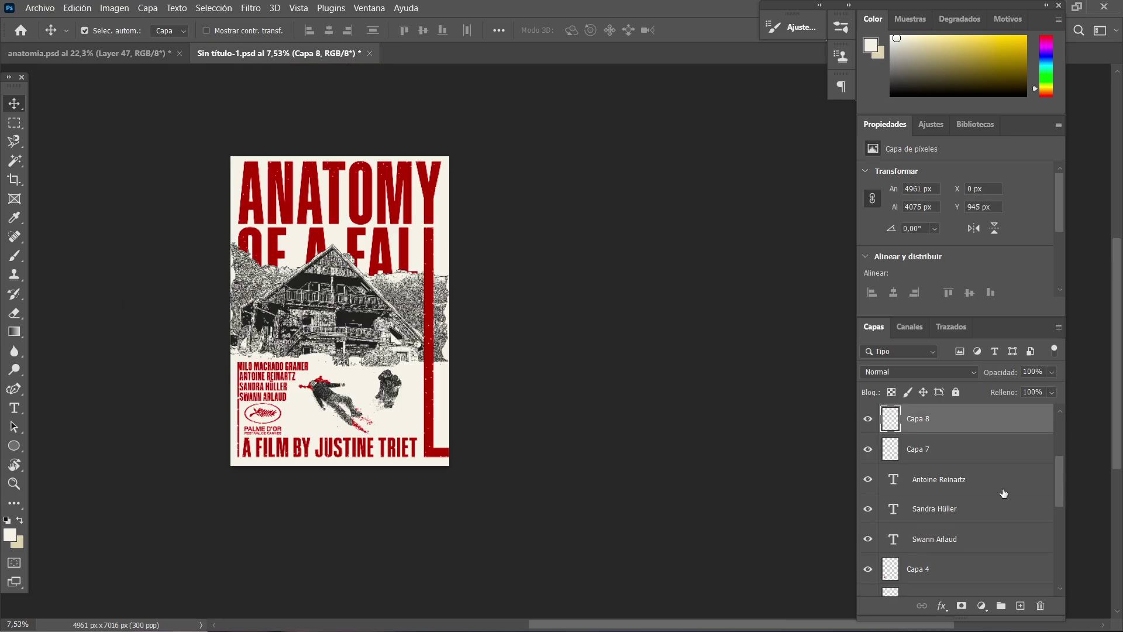
{"action": "key", "text": "ctrl+v"}
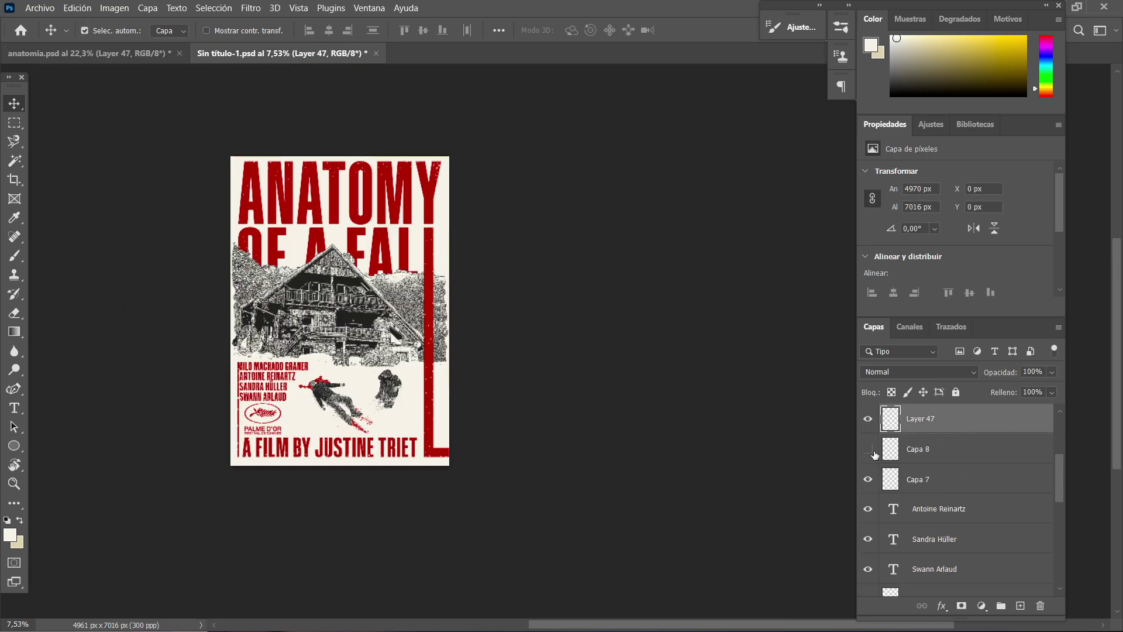
{"action": "scroll", "coordinate": [228, 304], "scroll_direction": "up", "scroll_amount": 6}
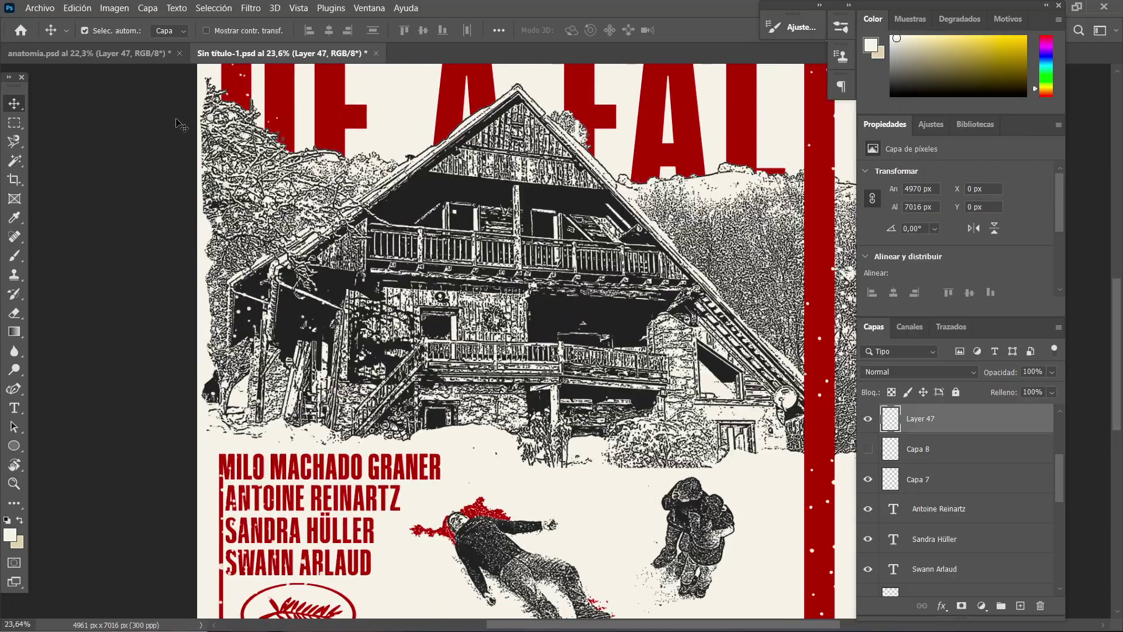
{"action": "scroll", "coordinate": [275, 304], "scroll_direction": "down", "scroll_amount": 5}
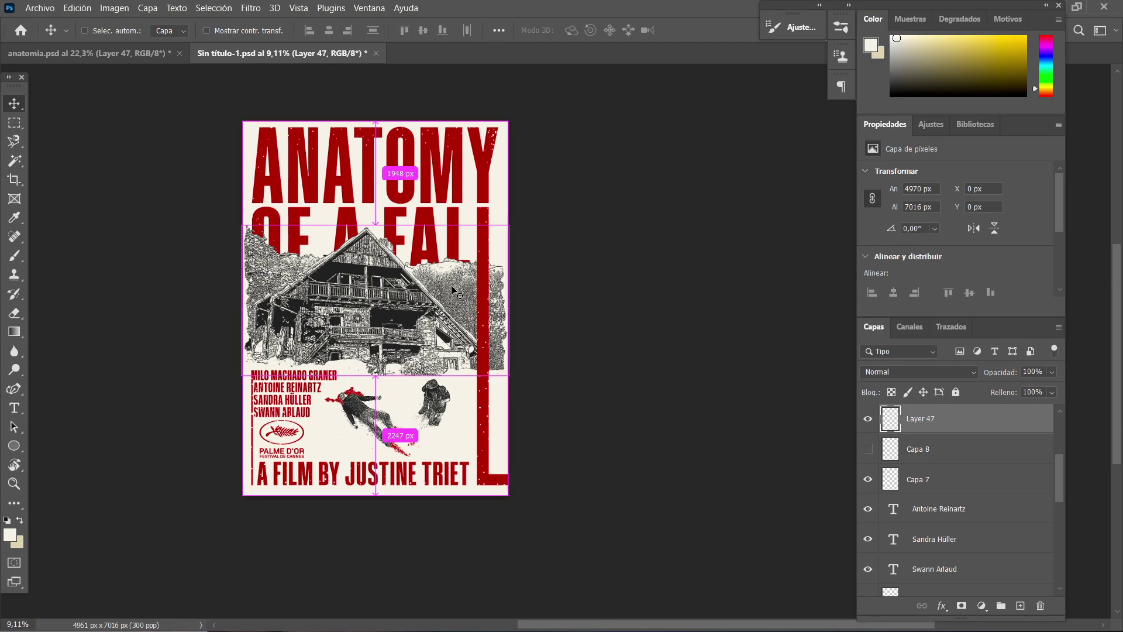
{"action": "scroll", "coordinate": [454, 291], "scroll_direction": "up", "scroll_amount": 2}
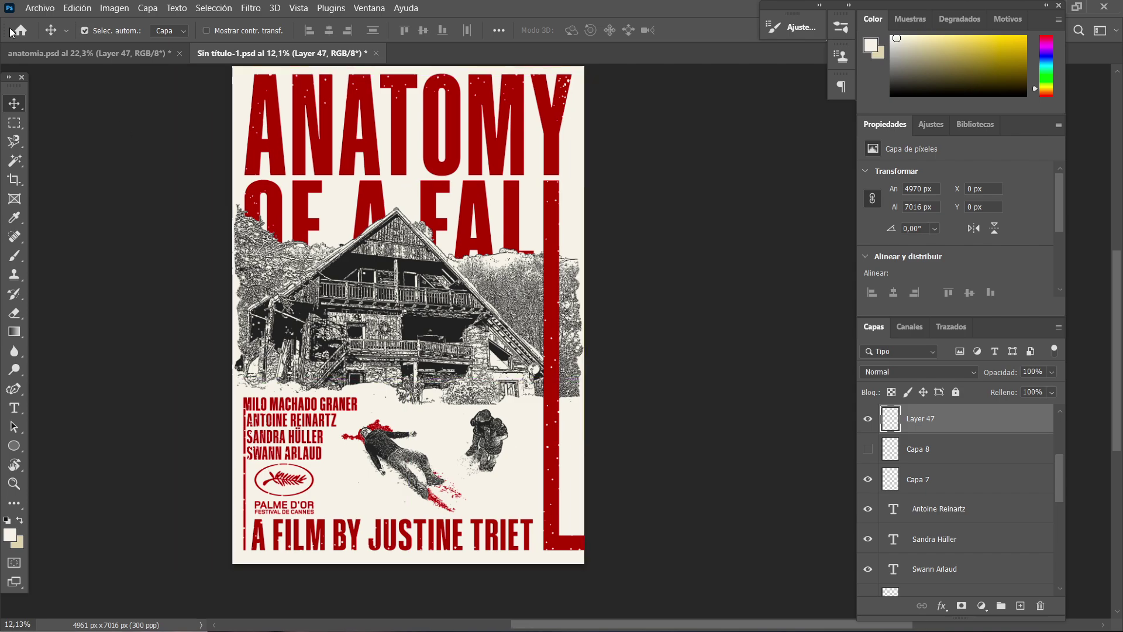
{"action": "left_click", "coordinate": [108, 54]}
{"action": "scroll", "coordinate": [452, 230], "scroll_direction": "up", "scroll_amount": 4}
{"action": "scroll", "coordinate": [547, 228], "scroll_direction": "up", "scroll_amount": 4}
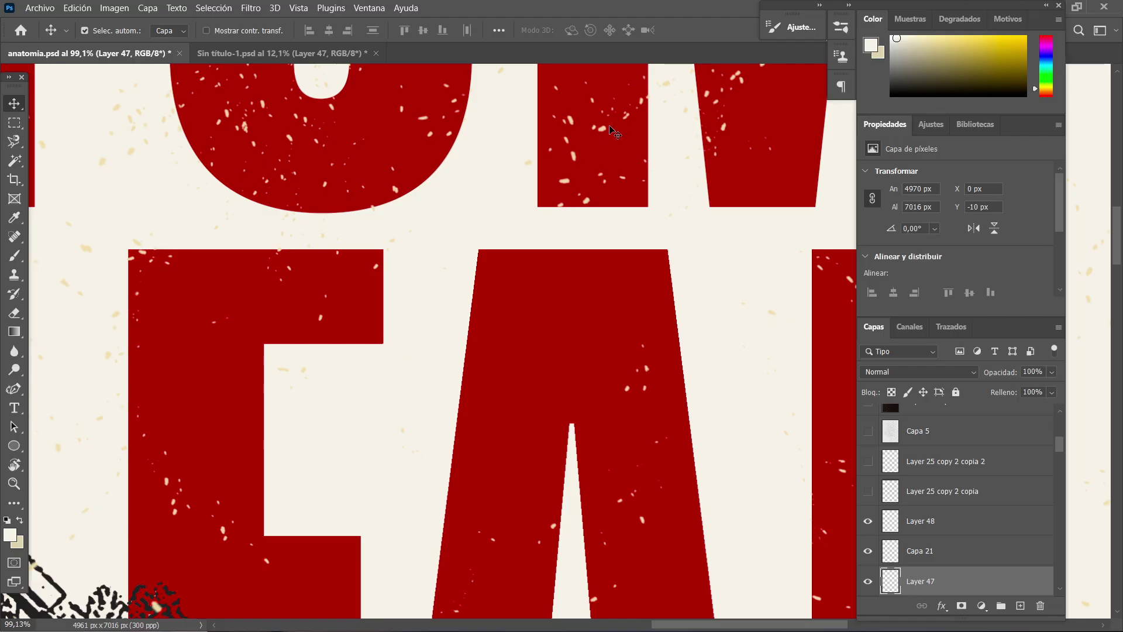
{"action": "left_click", "coordinate": [609, 136]}
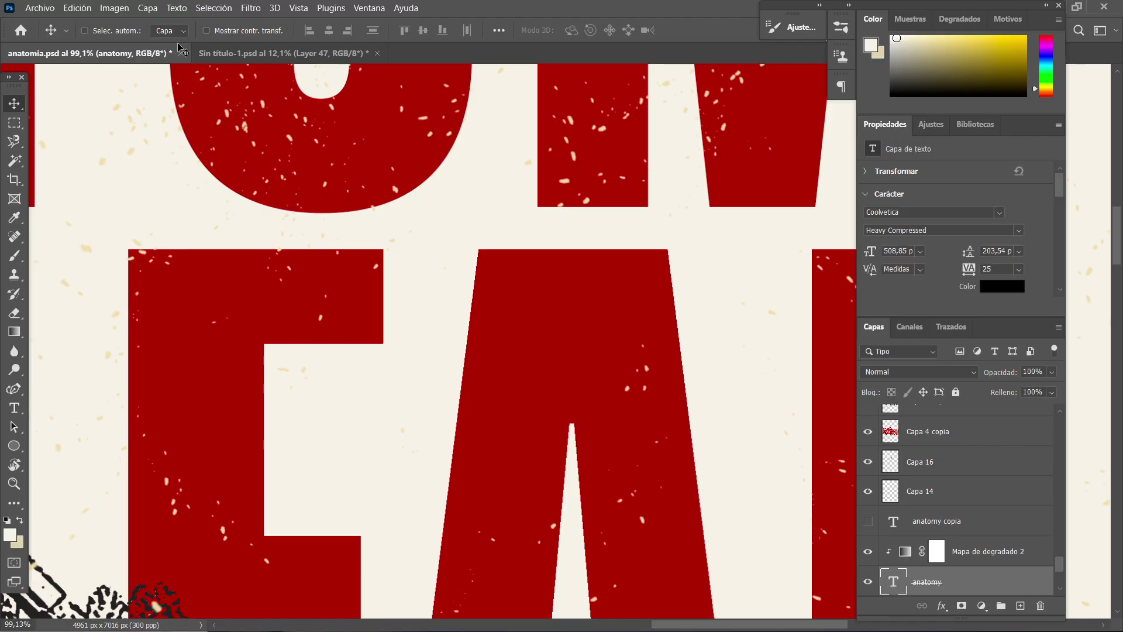
{"action": "left_click_drag", "start_coordinate": [180, 49], "coordinate": [697, 301]}
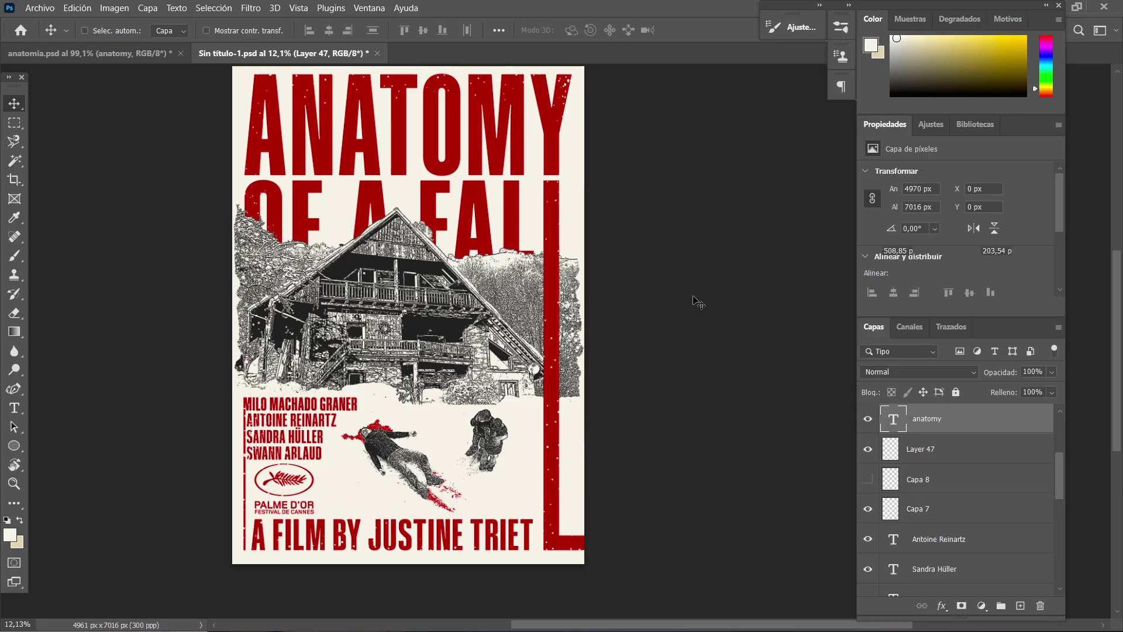
{"action": "key", "text": "ctrl+z"}
- Copy the speckle layer, Layer 48, from anatomia.psd into Sin título-1.psd above Layer 47, and compare the poster with and without it
{"action": "left_click", "coordinate": [135, 59]}
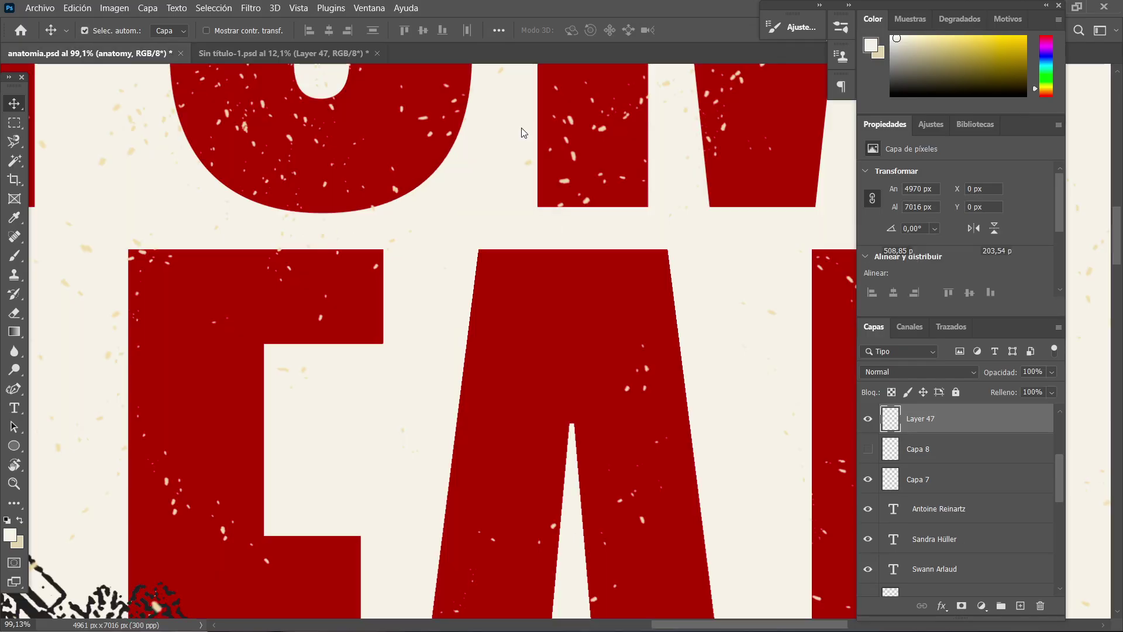
{"action": "left_click", "coordinate": [396, 190]}
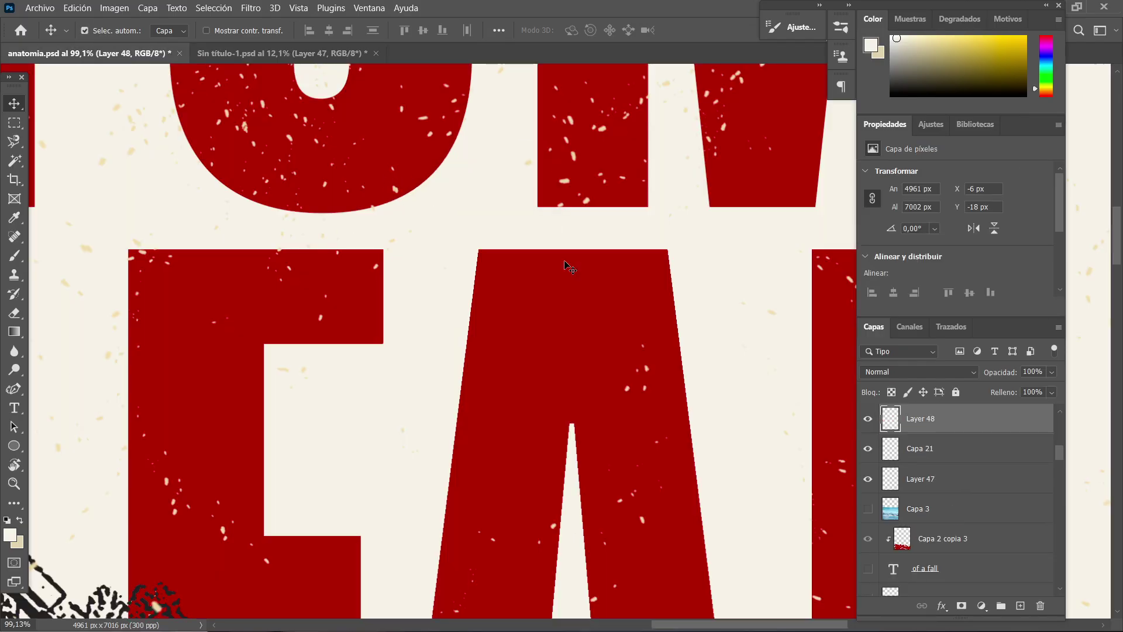
{"action": "left_click_drag", "start_coordinate": [408, 134], "coordinate": [648, 193]}
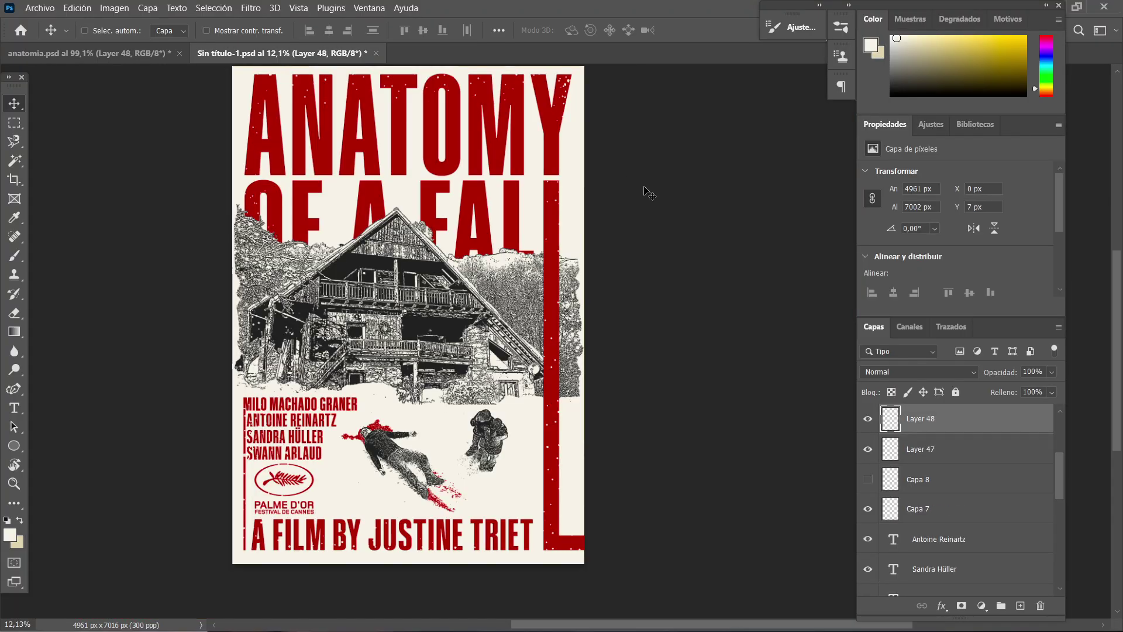
{"action": "scroll", "coordinate": [369, 153], "scroll_direction": "up", "scroll_amount": 14}
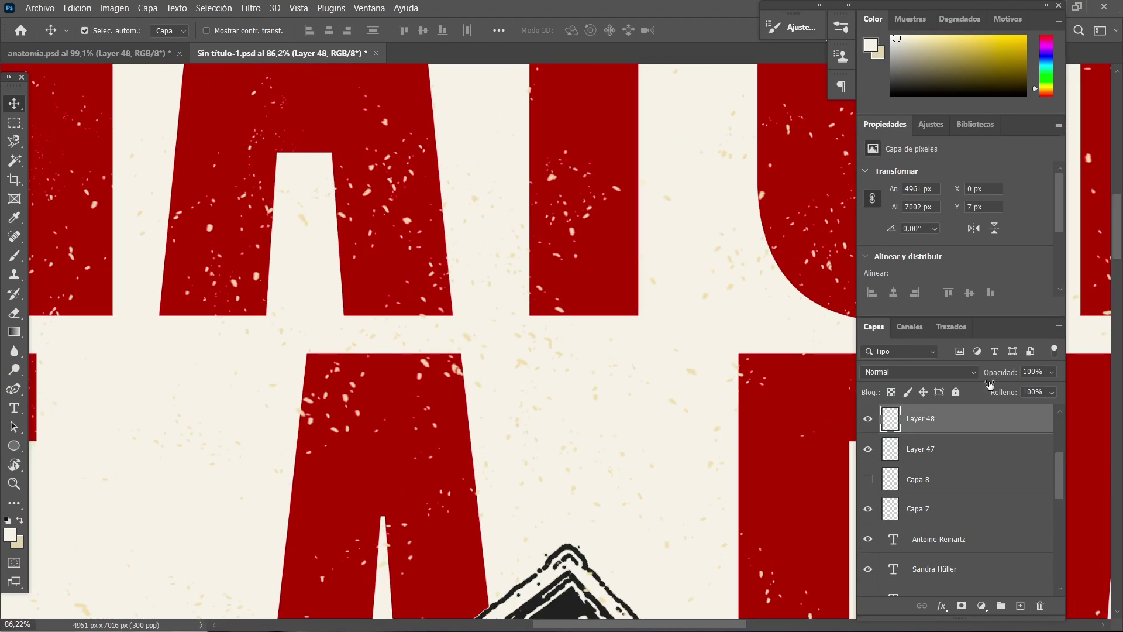
{"action": "left_click", "coordinate": [873, 420]}
{"action": "left_click", "coordinate": [873, 420]}
- Select all beige speckles on Layer 48 with the Magic Wand at tolerance 10, fill them with the off-white foreground colour, and deselect
{"action": "left_click", "coordinate": [15, 160]}
{"action": "scroll", "coordinate": [208, 234], "scroll_direction": "up", "scroll_amount": 2}
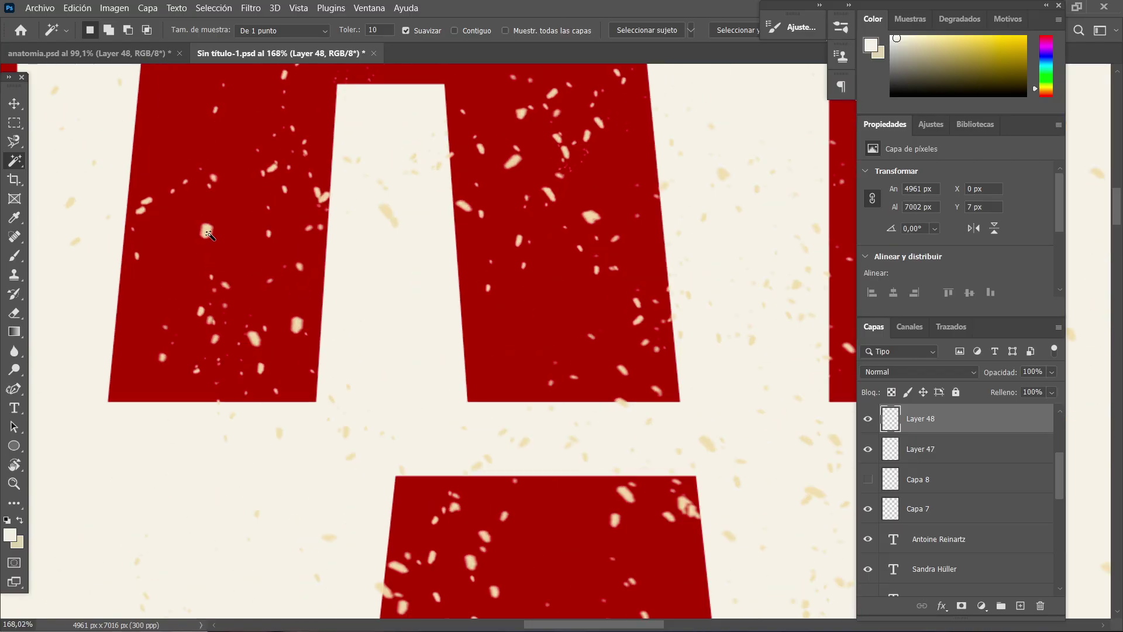
{"action": "left_click", "coordinate": [212, 233]}
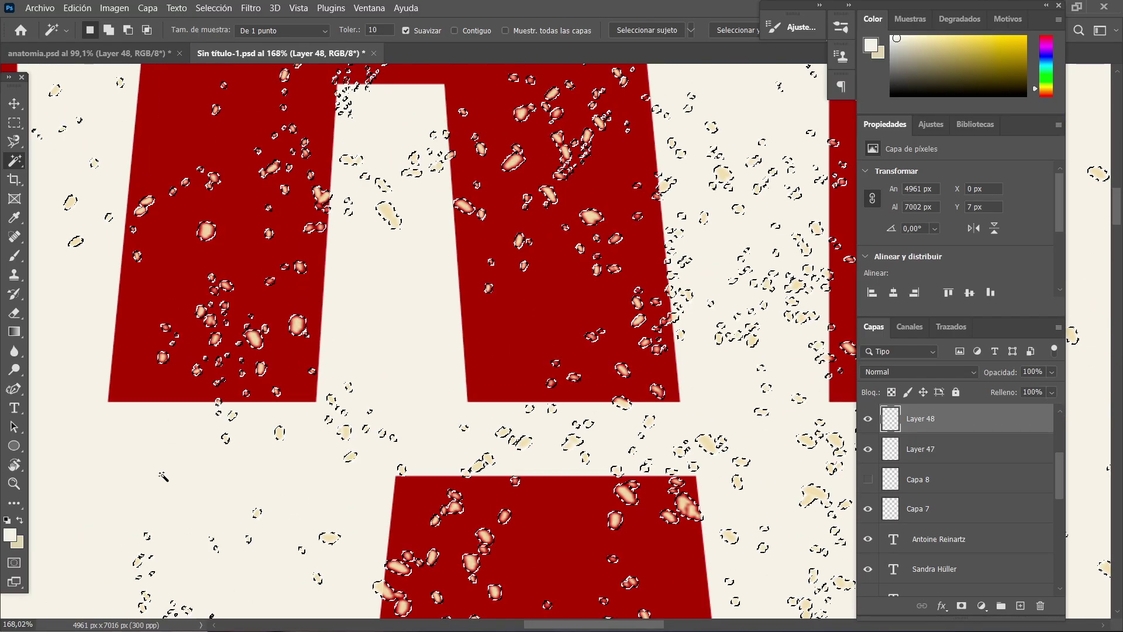
{"action": "scroll", "coordinate": [337, 212], "scroll_direction": "down", "scroll_amount": 10}
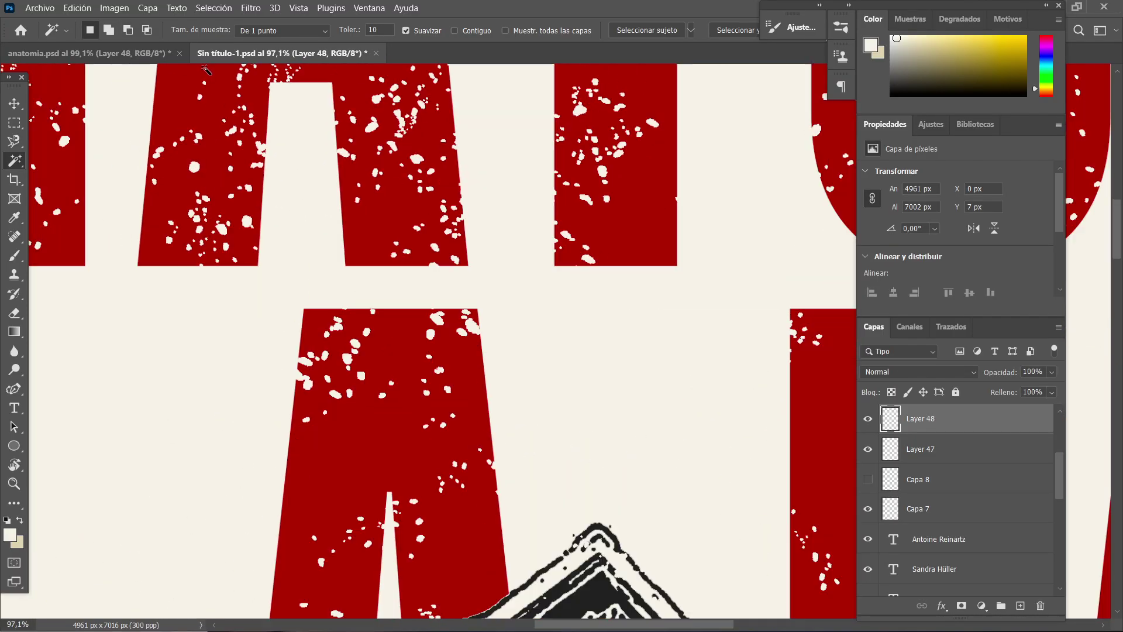
{"action": "scroll", "coordinate": [389, 186], "scroll_direction": "up", "scroll_amount": 2}
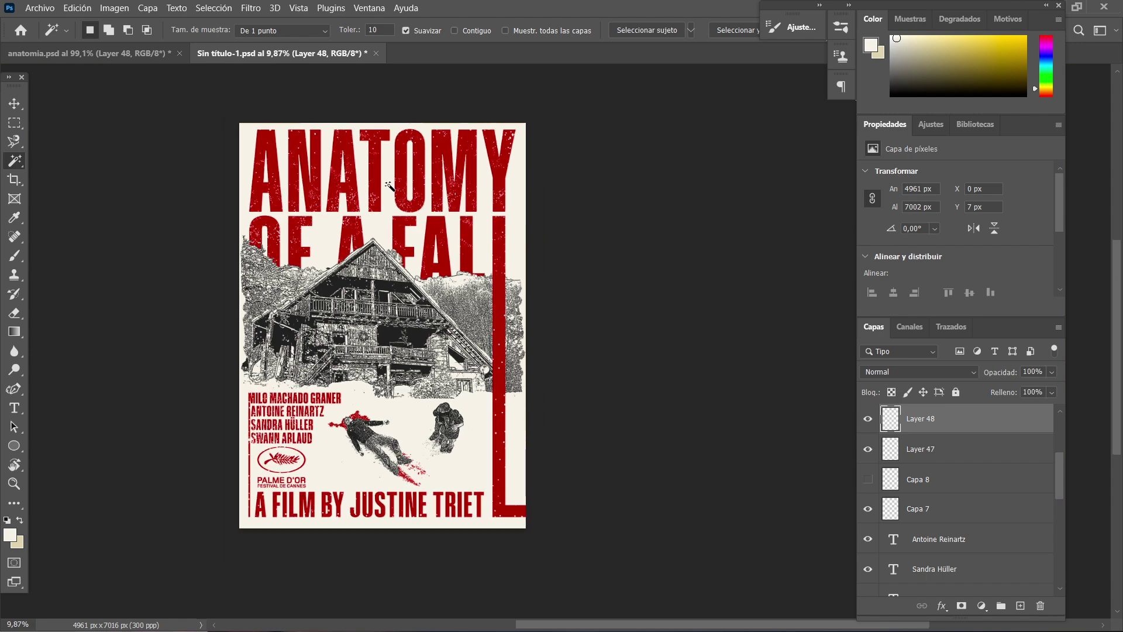
{"action": "scroll", "coordinate": [391, 171], "scroll_direction": "down", "scroll_amount": 1}
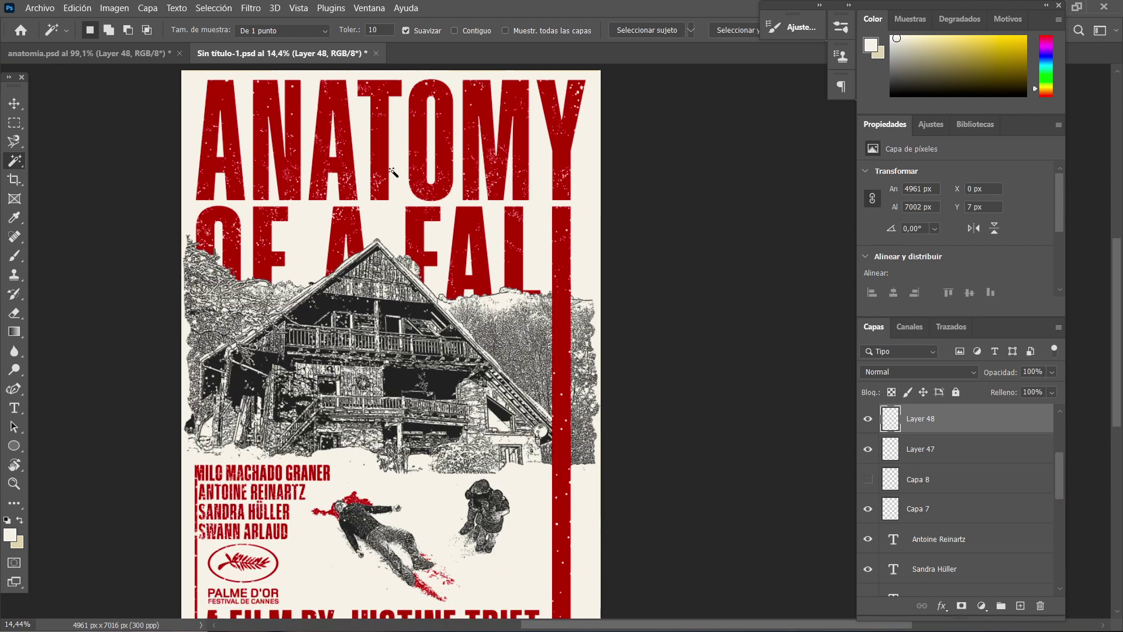
{"action": "scroll", "coordinate": [614, 310], "scroll_direction": "down", "scroll_amount": 2}
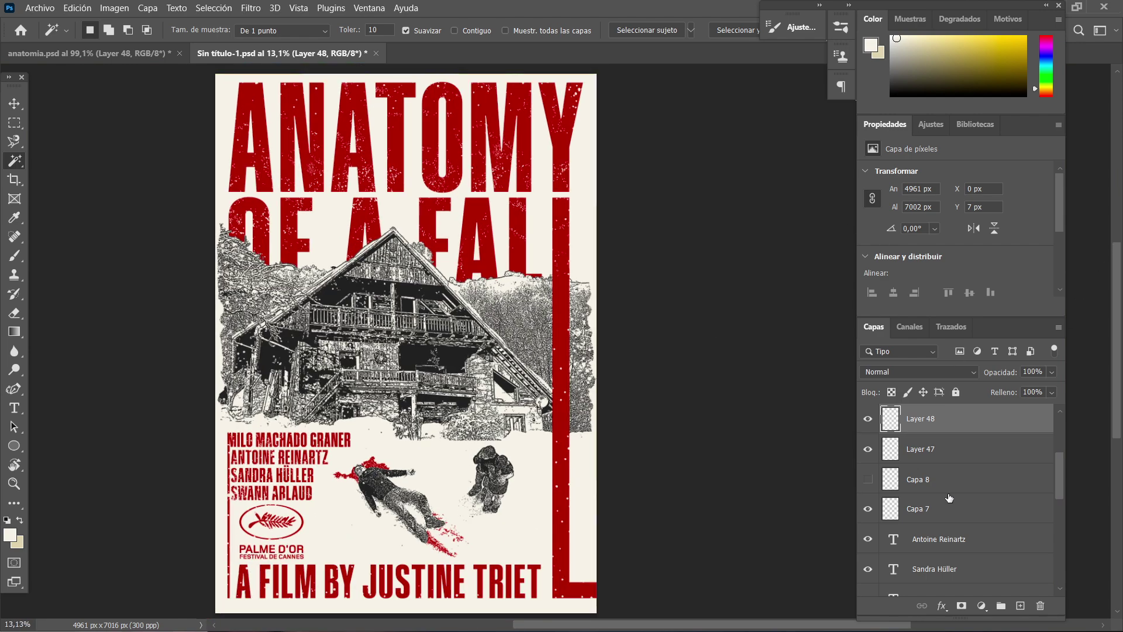
- Show the five texture layers above Layer 48, from the upper Layer 16 copia down to Capa 5, and review the whole poster
{"action": "scroll", "coordinate": [981, 499], "scroll_direction": "up", "scroll_amount": 3}
{"action": "left_click_drag", "start_coordinate": [869, 448], "coordinate": [868, 541]}
{"action": "scroll", "coordinate": [702, 388], "scroll_direction": "down", "scroll_amount": 1}
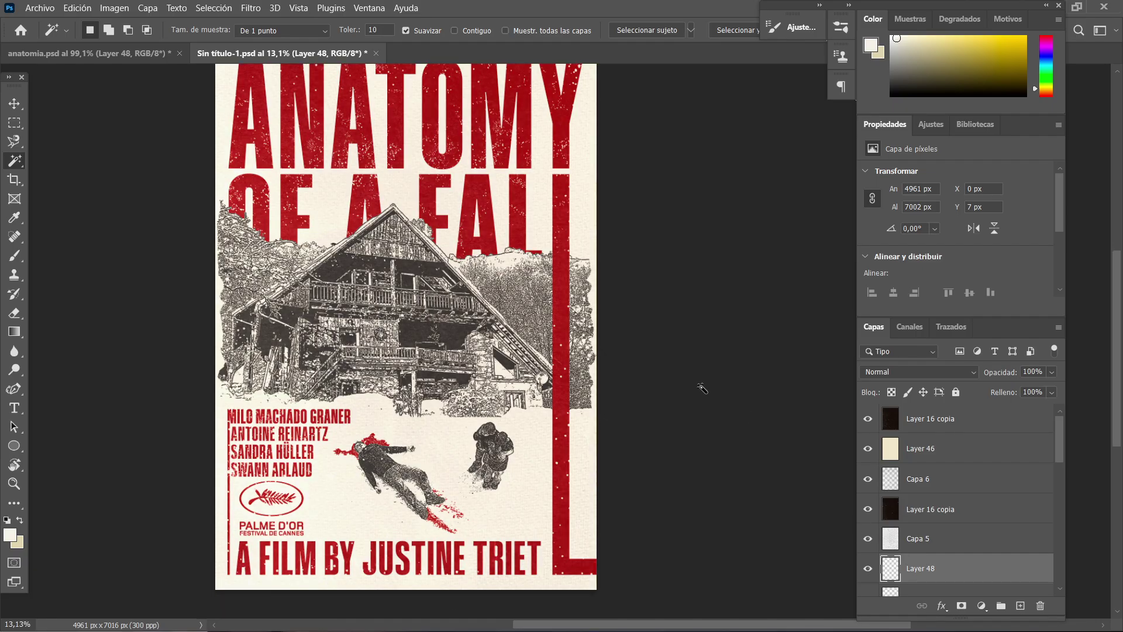
{"action": "left_click", "coordinate": [14, 103]}
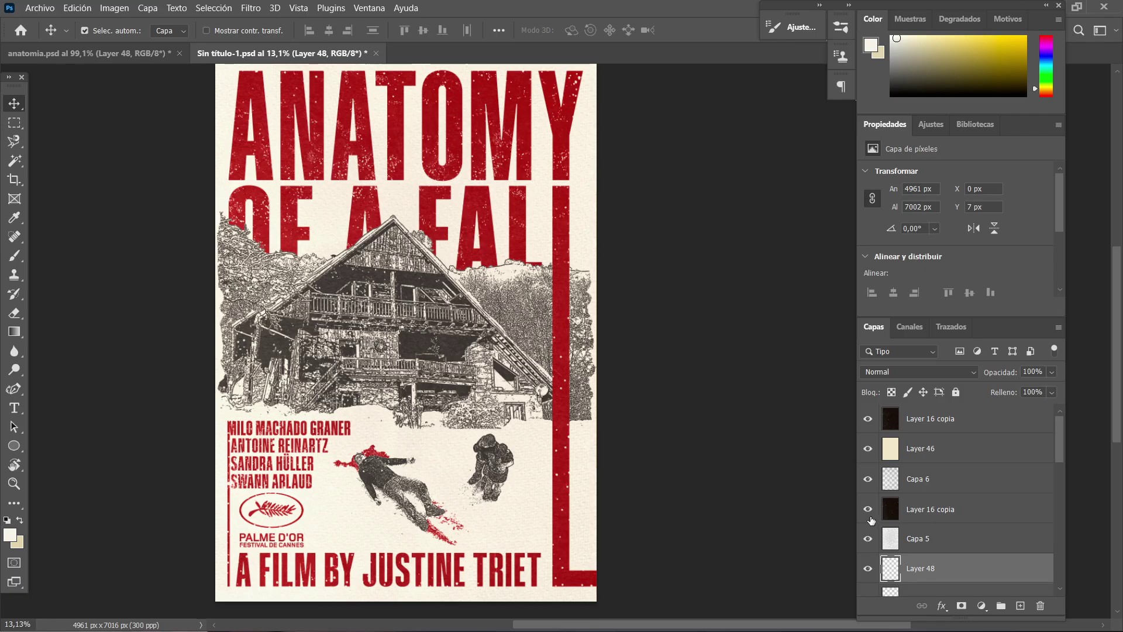
{"action": "scroll", "coordinate": [502, 218], "scroll_direction": "up", "scroll_amount": 5}
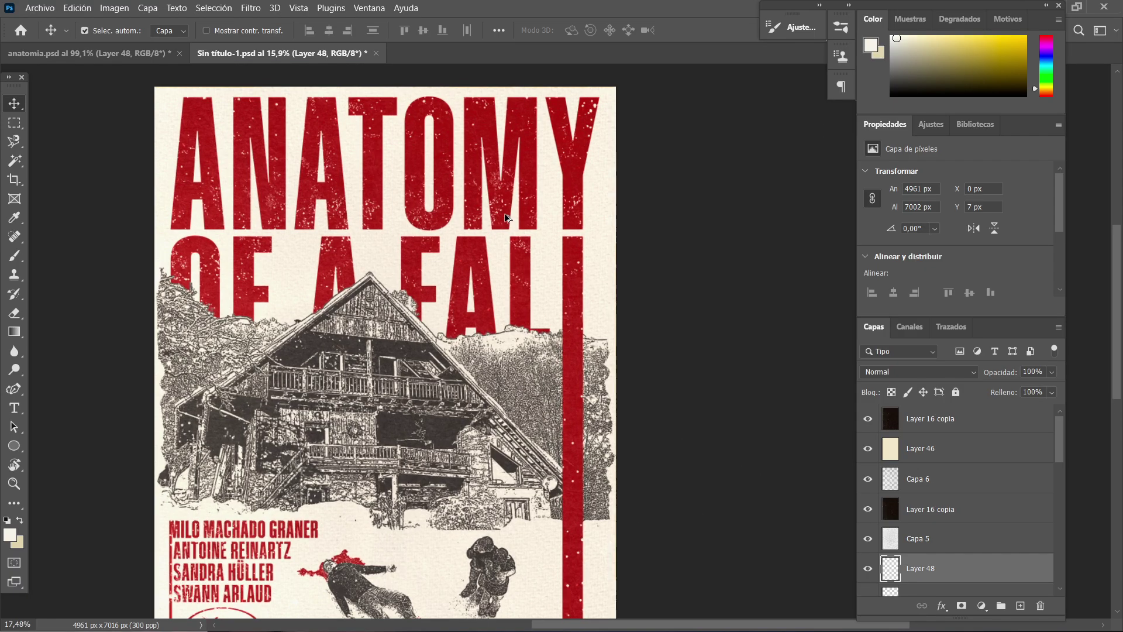
{"action": "scroll", "coordinate": [502, 219], "scroll_direction": "down", "scroll_amount": 2}
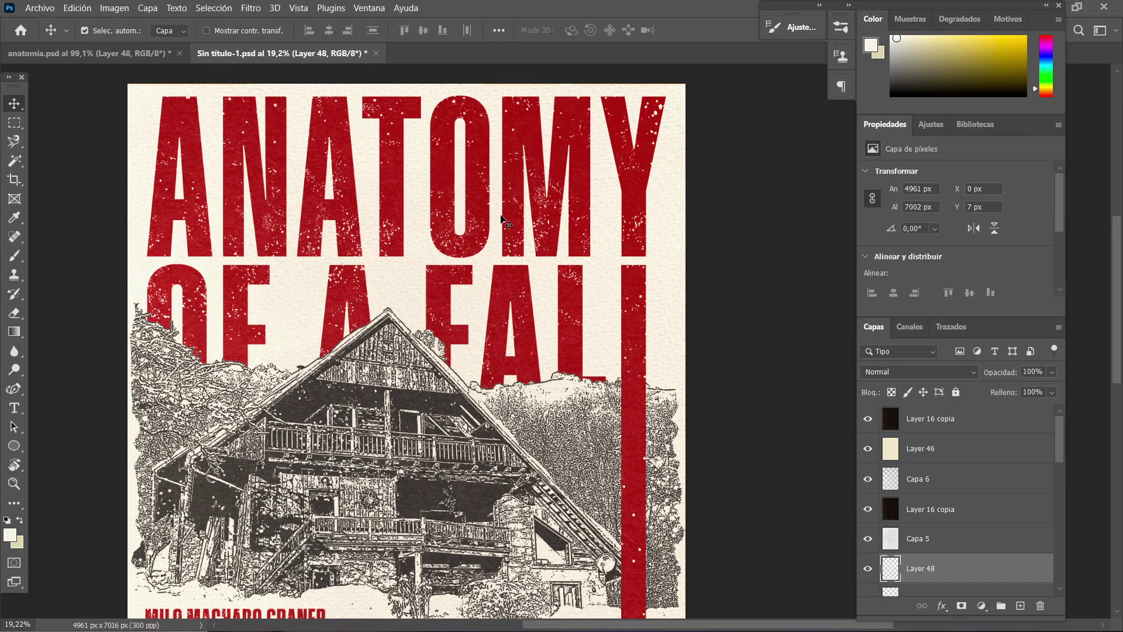
{"action": "scroll", "coordinate": [501, 219], "scroll_direction": "down", "scroll_amount": 4}
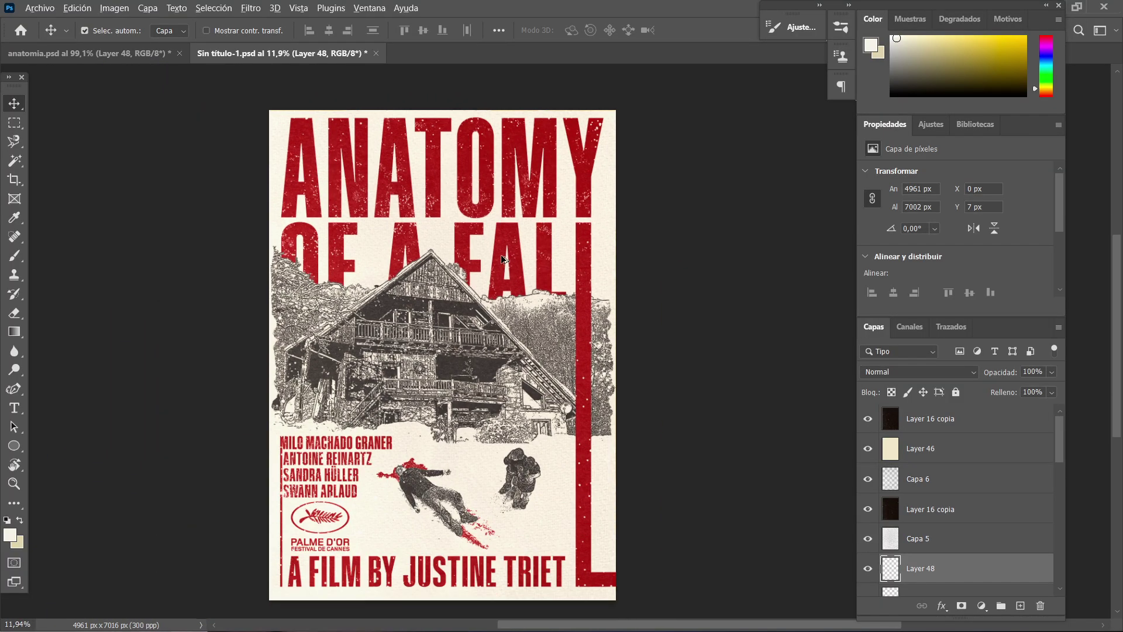
{"action": "scroll", "coordinate": [502, 259], "scroll_direction": "up", "scroll_amount": 1}
{"action": "scroll", "coordinate": [502, 261], "scroll_direction": "down", "scroll_amount": 1}
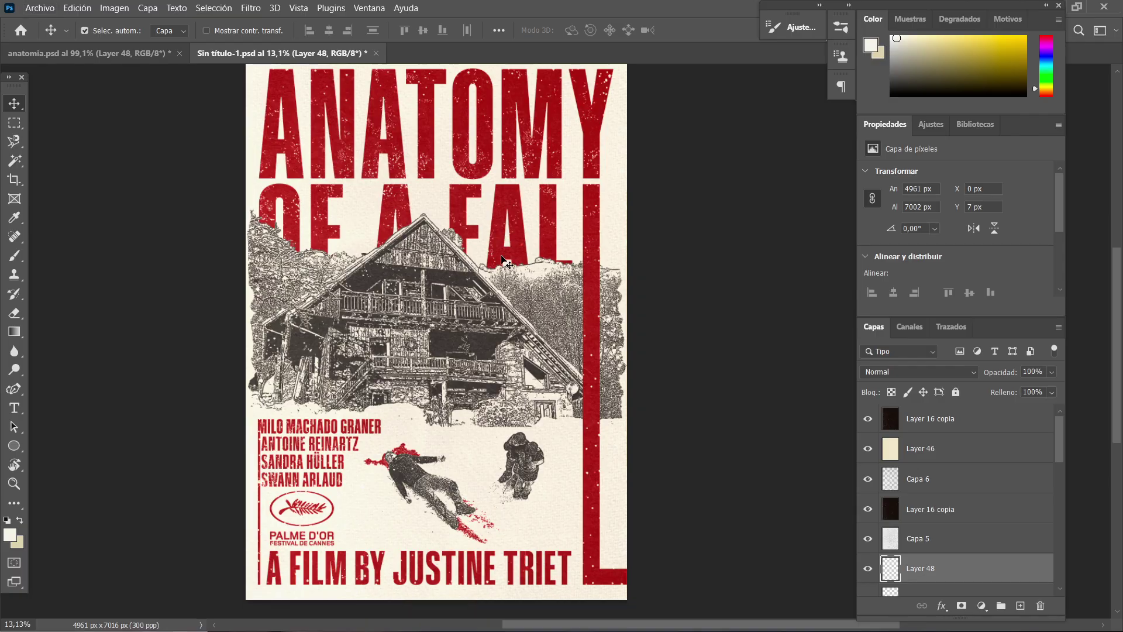